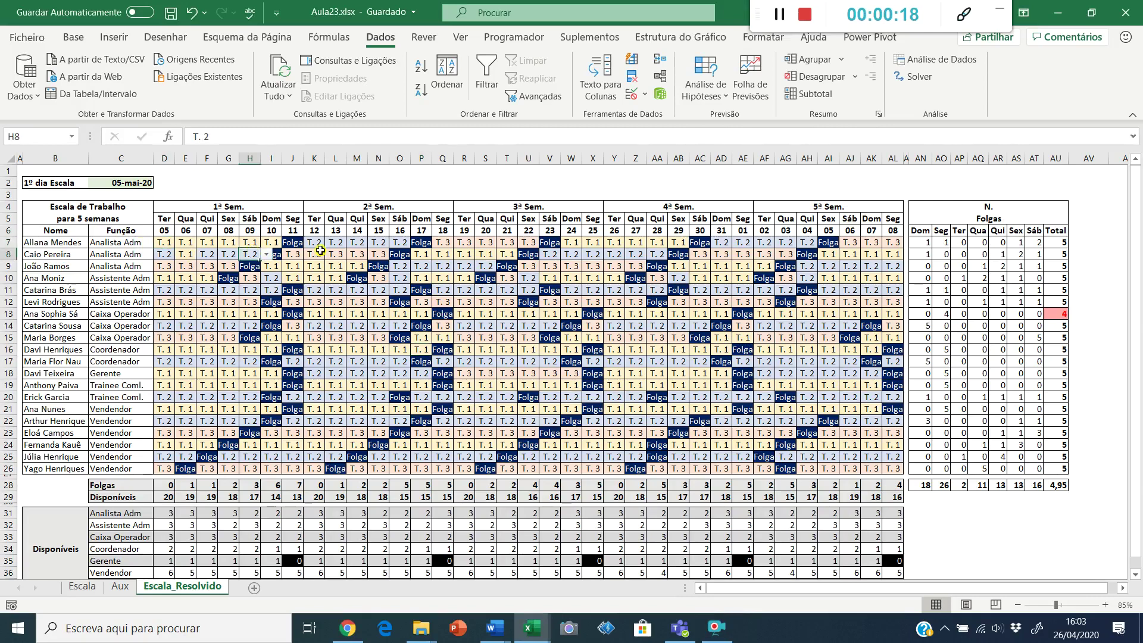
- Examine the shift assignments across the five-week schedule and the days-off counts and totals per employee
left_click(336, 278)
left_click(356, 335)
left_click(469, 314)
left_click(592, 337)
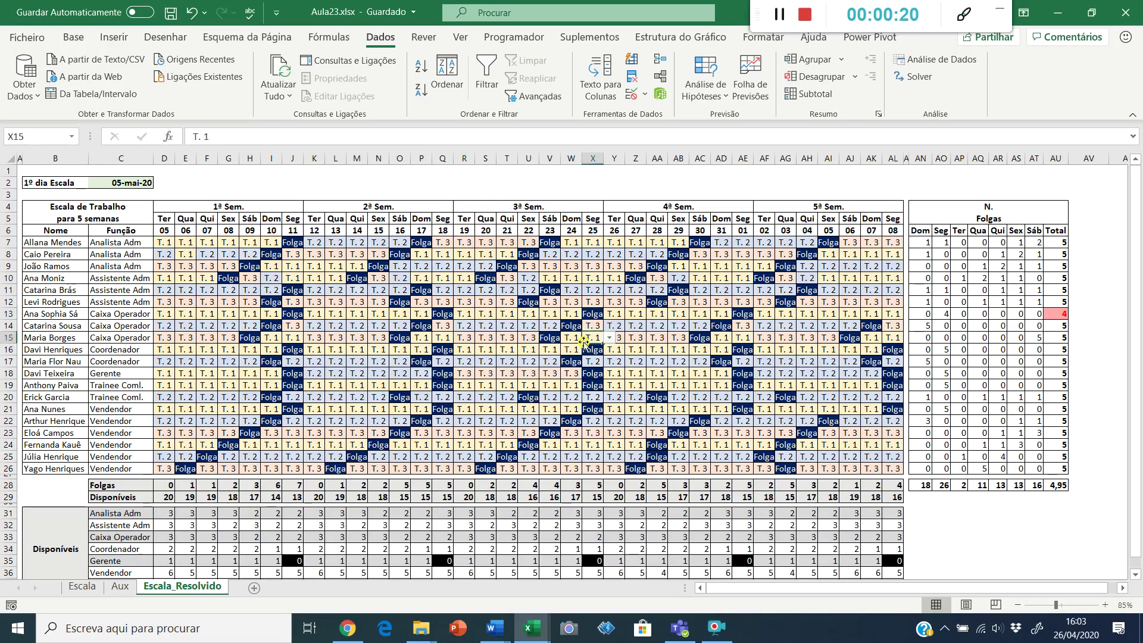
left_click(678, 326)
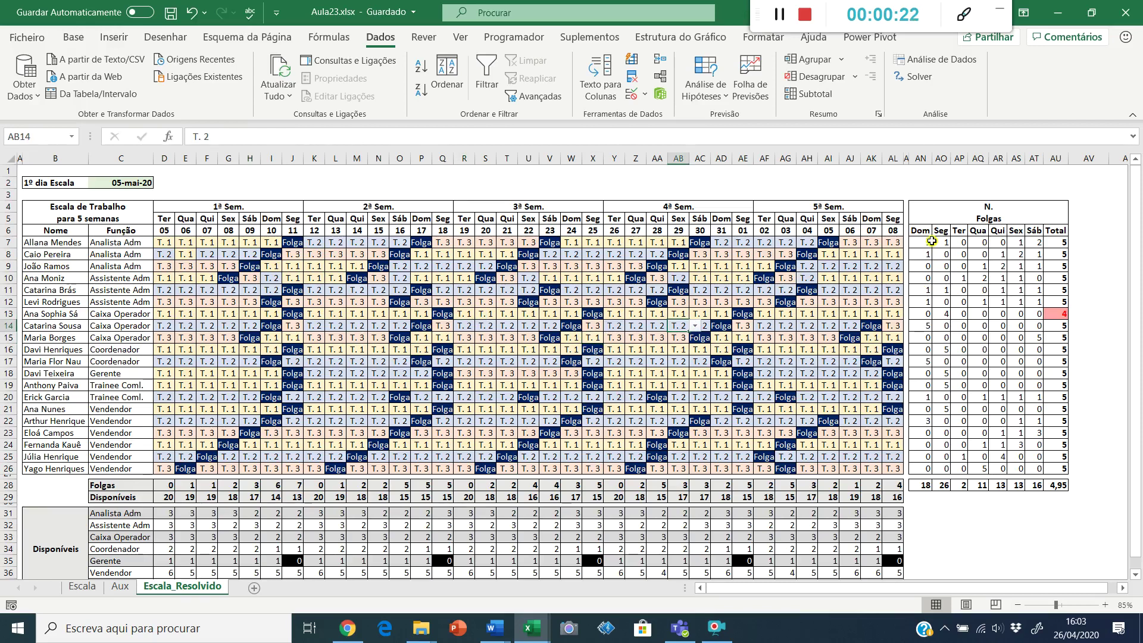
left_click_drag(927, 242, 1038, 241)
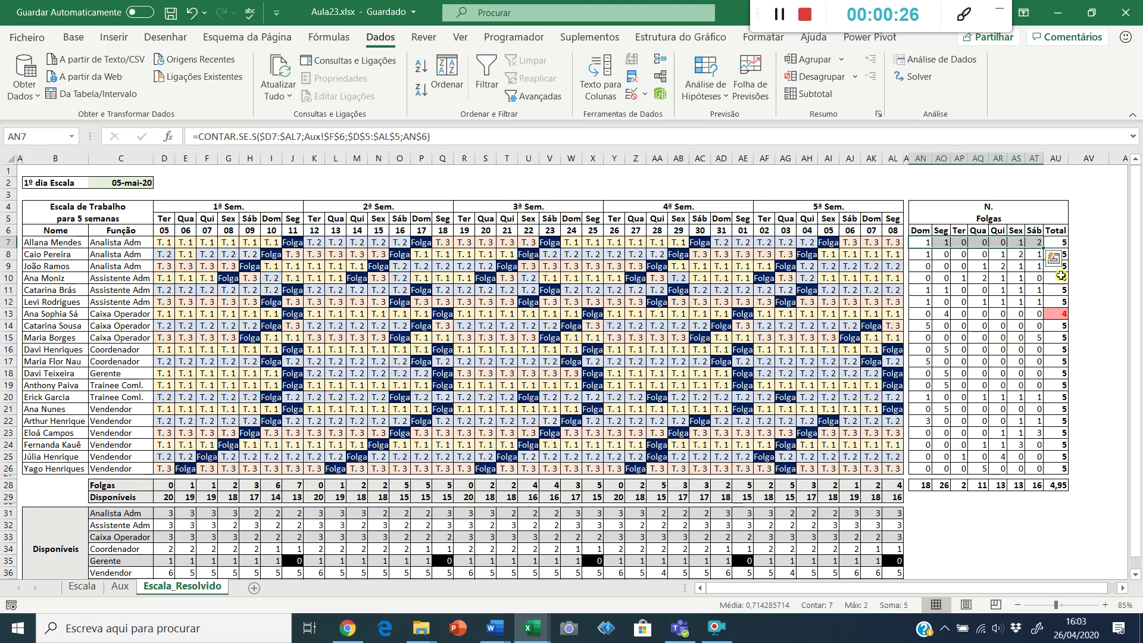
left_click(1062, 243)
left_click_drag(1063, 243, 1062, 480)
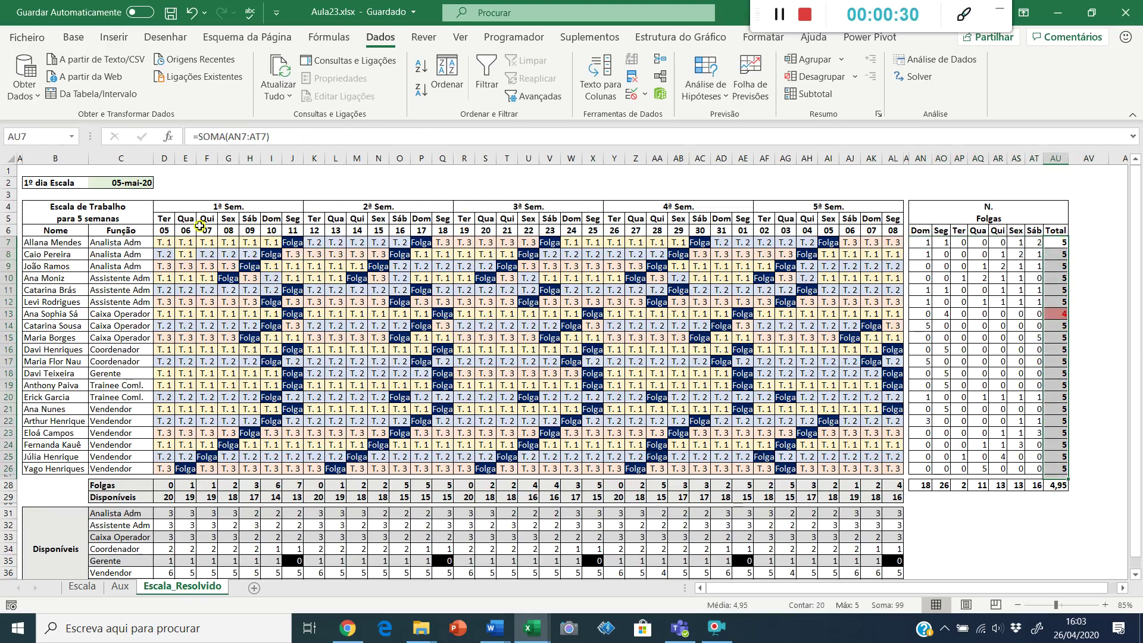
- Examine the daily Folgas and Disponíveis rows and the formulas that count available staff per function
left_click(116, 495)
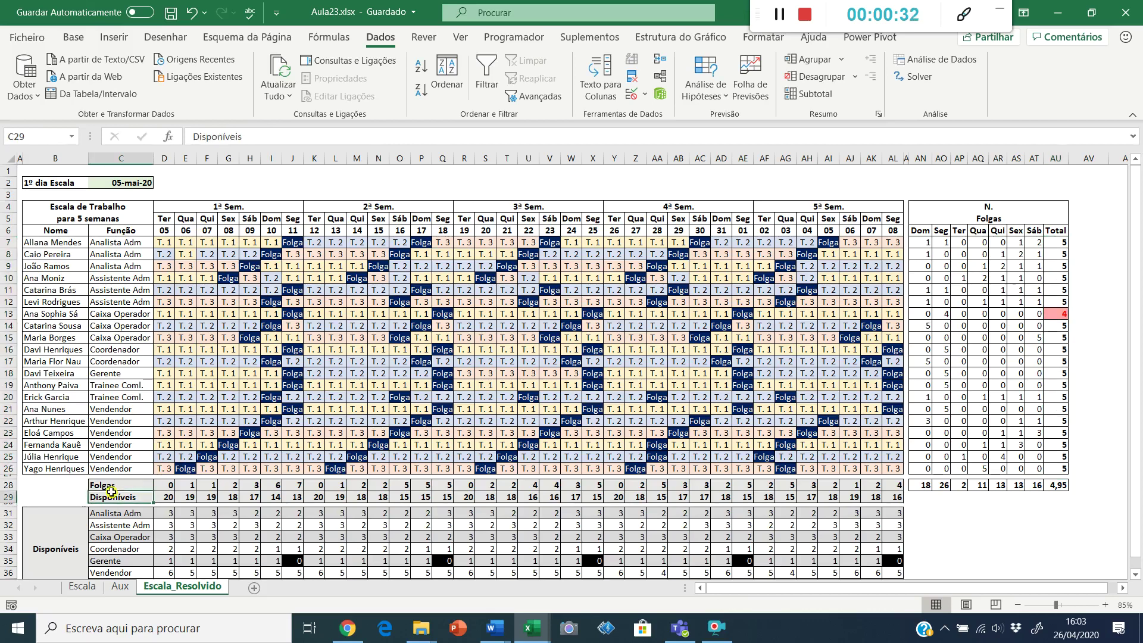
left_click(168, 486)
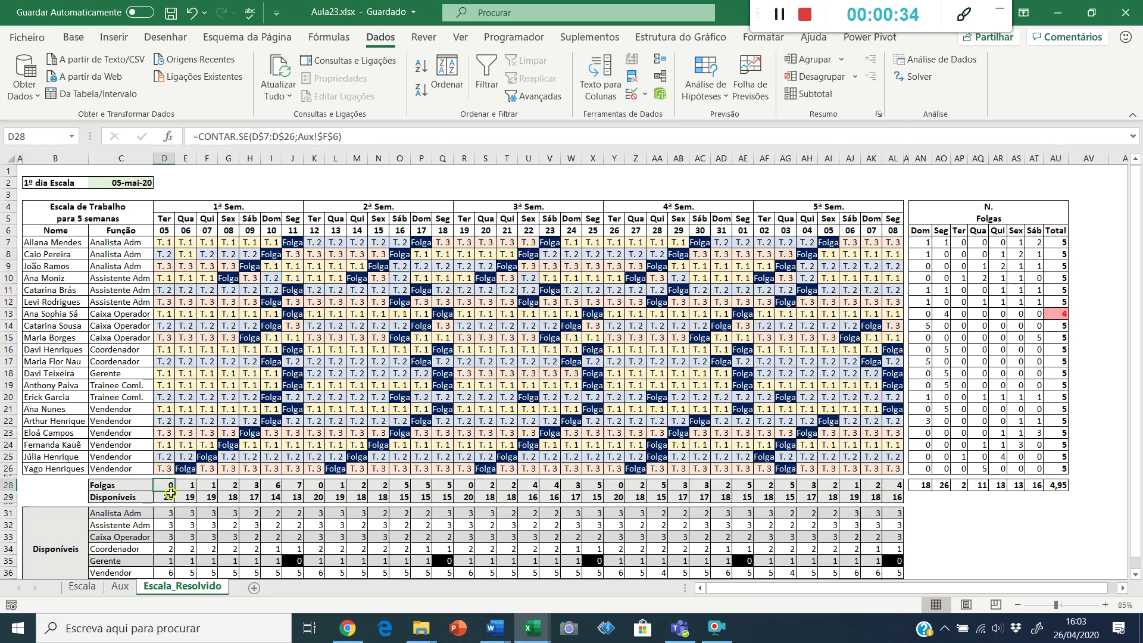
left_click(207, 486)
left_click(278, 487)
left_click(305, 486)
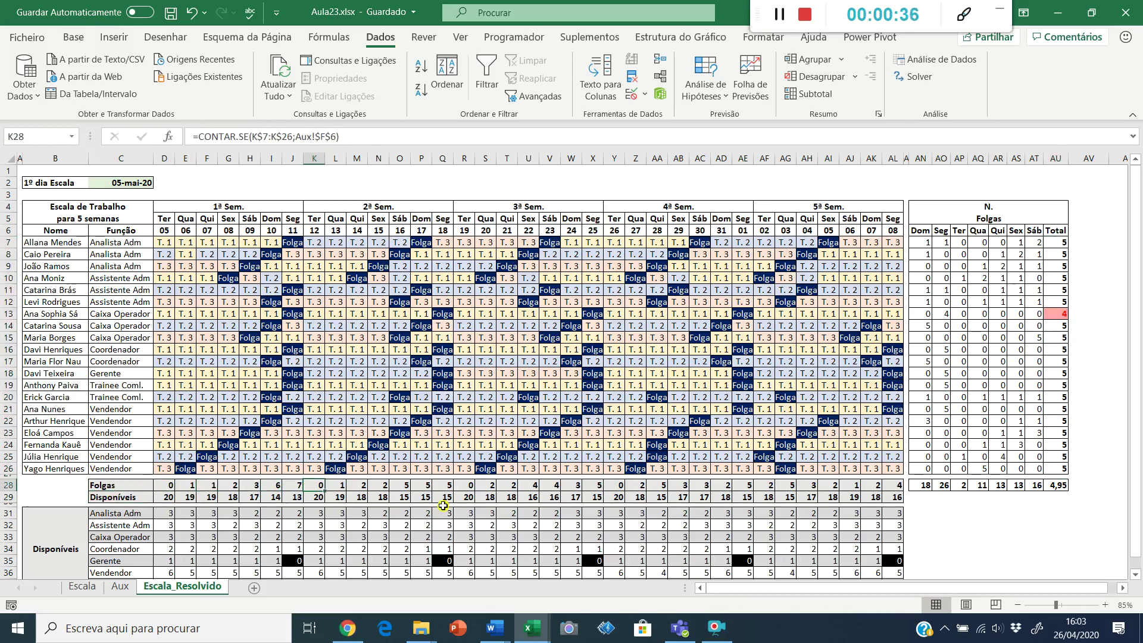
left_click(286, 497)
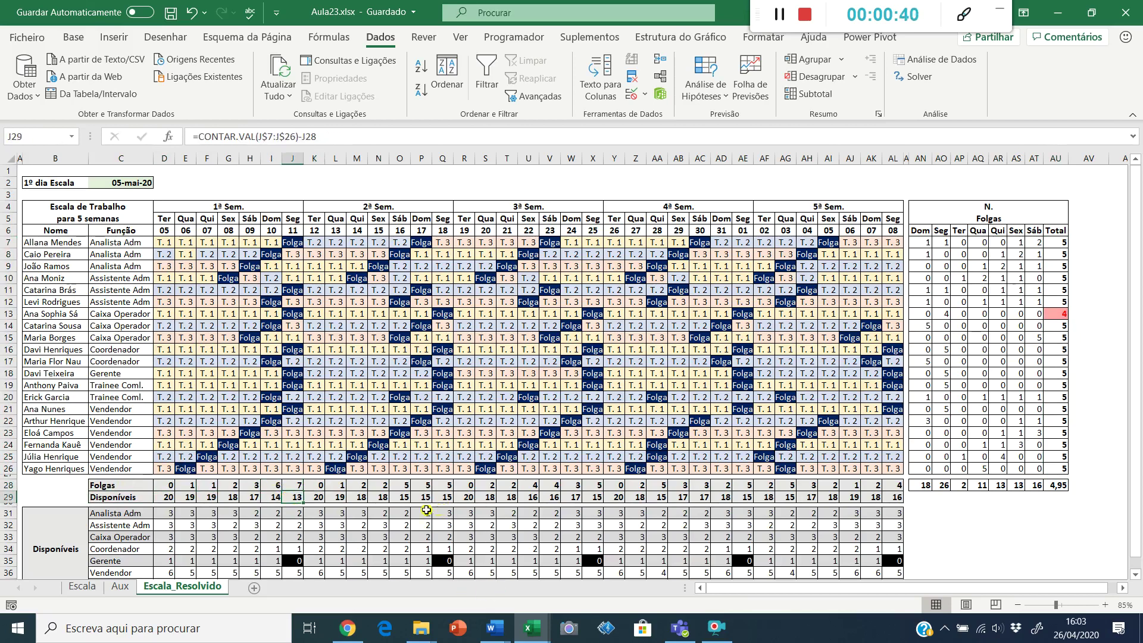
left_click(132, 513)
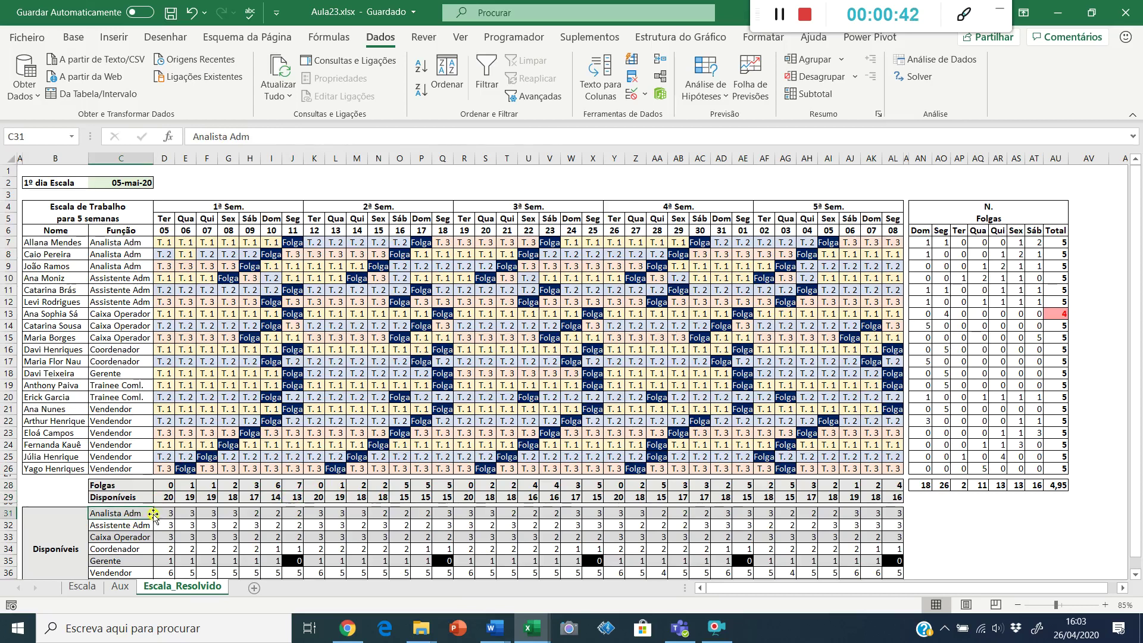
left_click(169, 513)
left_click(194, 513)
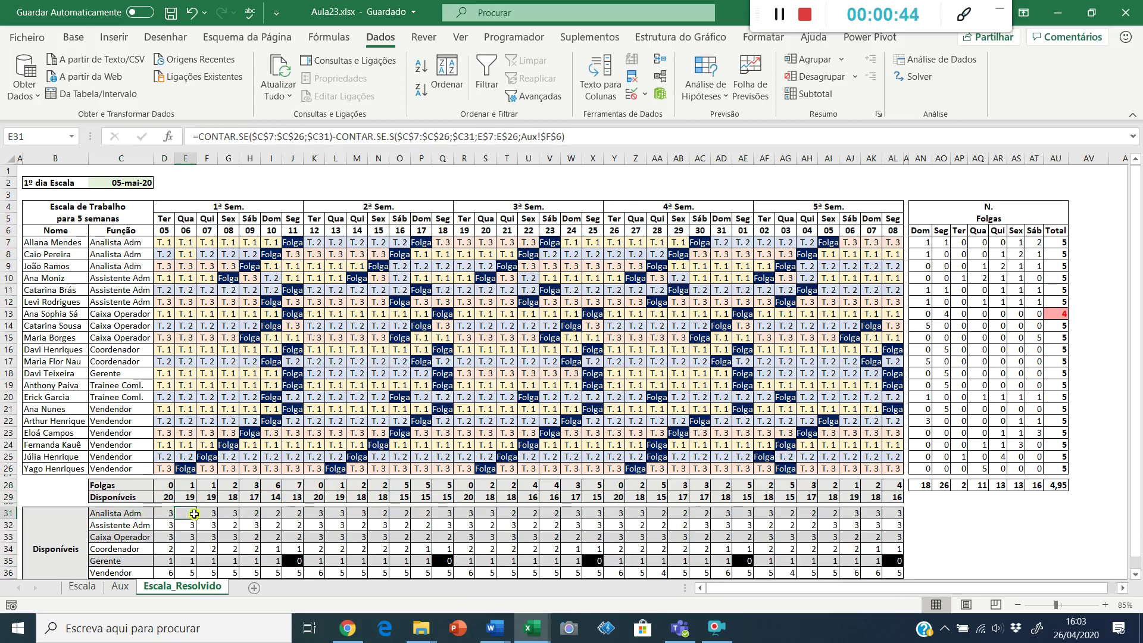
left_click(235, 513)
left_click(272, 515)
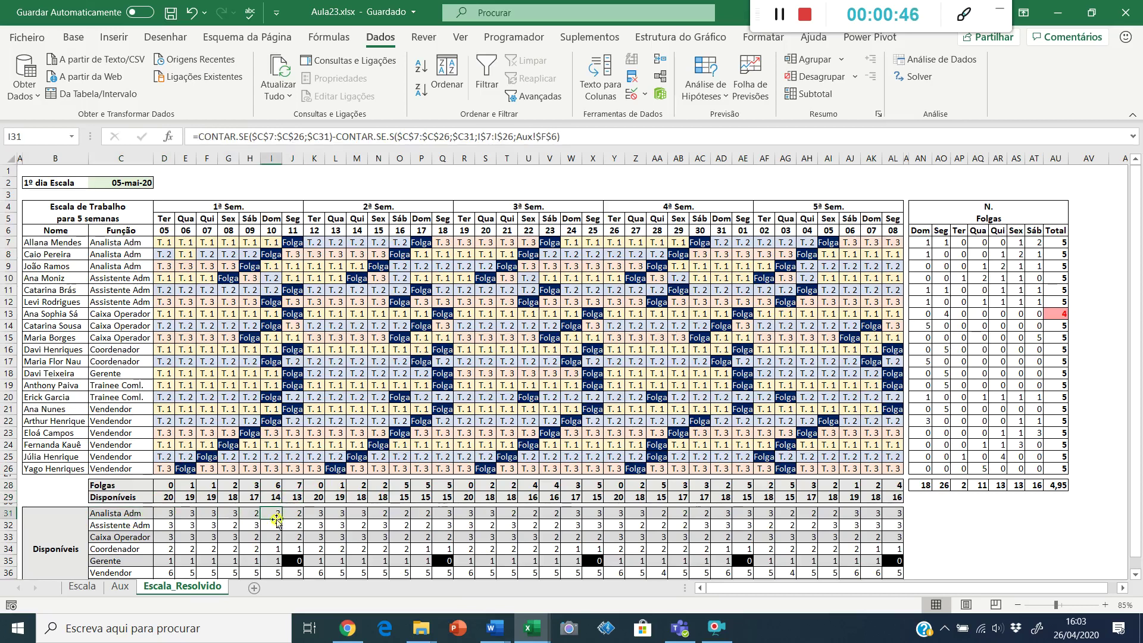
left_click(58, 534)
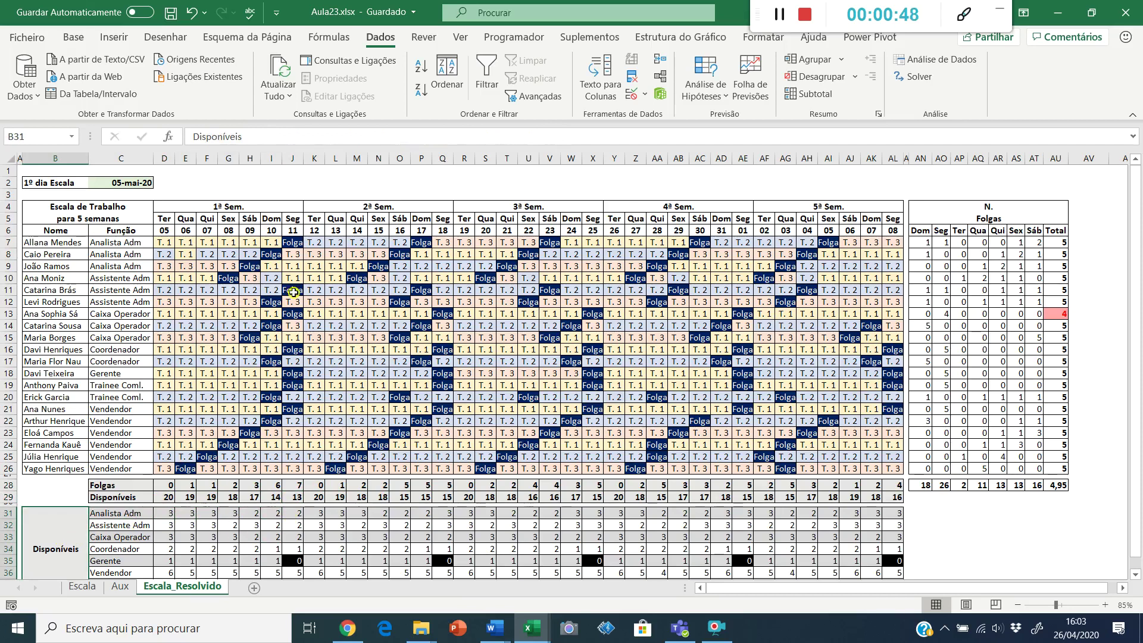
- Copy the Folga entry from J7 into J8:J9 so all three Analista Adm employees are off that day
left_click(301, 245)
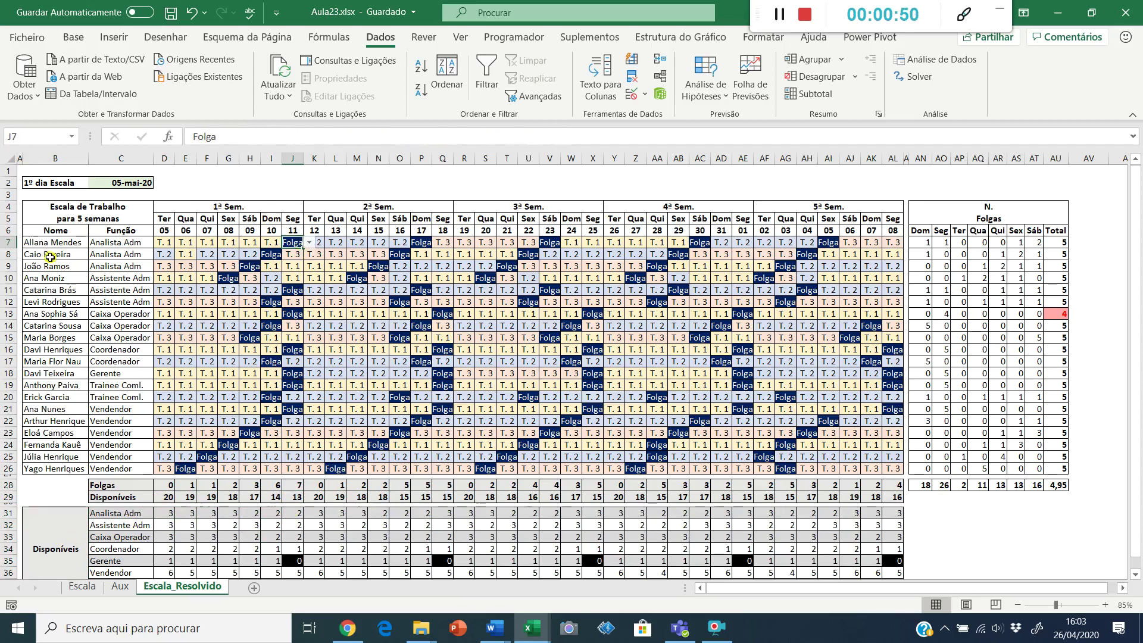
left_click_drag(103, 245, 99, 265)
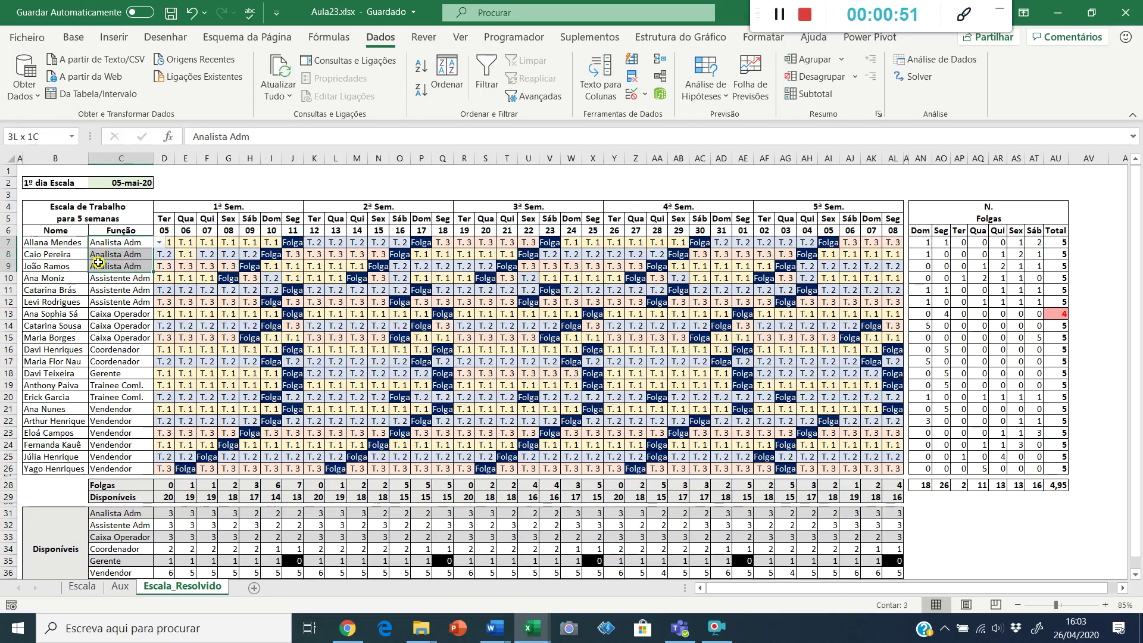
left_click(294, 246)
key("ctrl+c")
key("Down")
key("shift+Down")
key("ctrl+v")
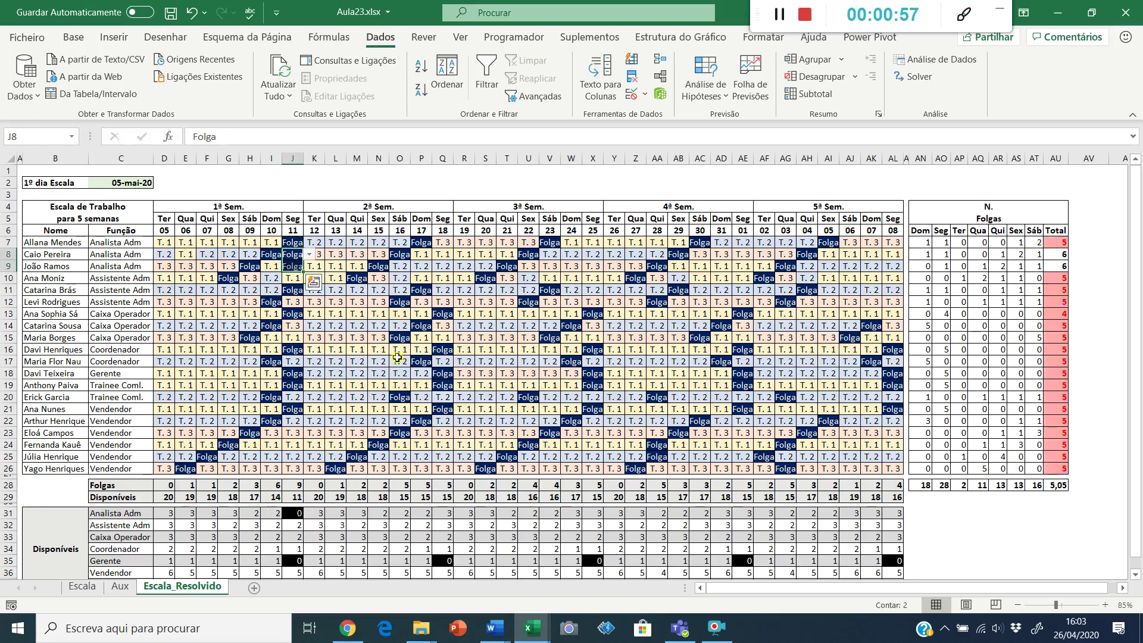
- Check the Analista Adm availability in J31, the days-off totals in column AU and their average in AU28
left_click(297, 516)
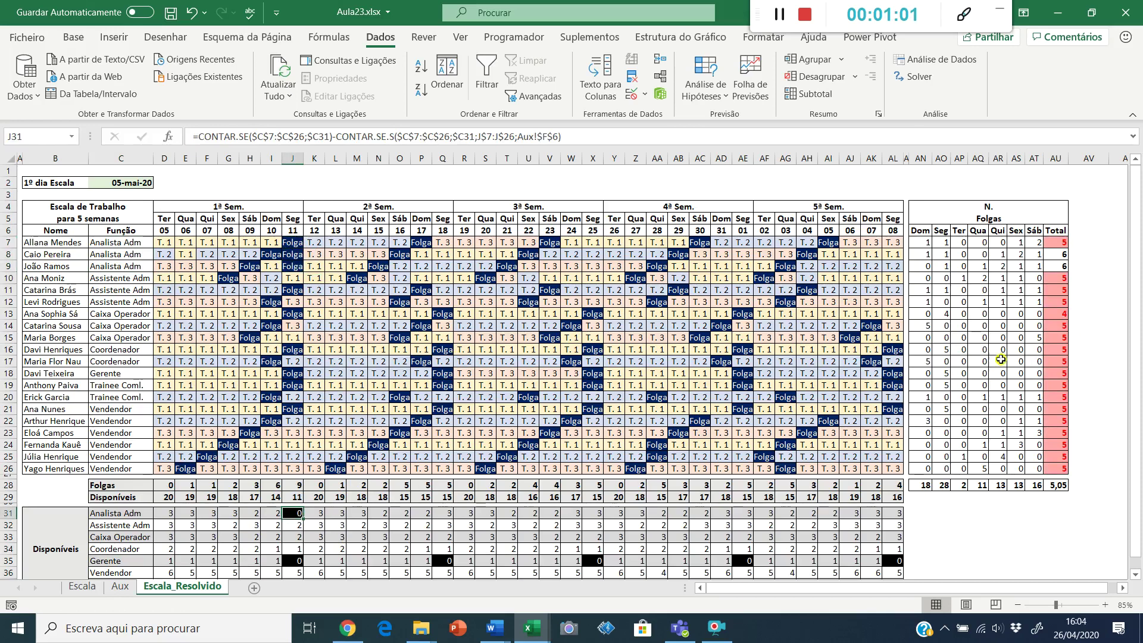
left_click(1056, 265)
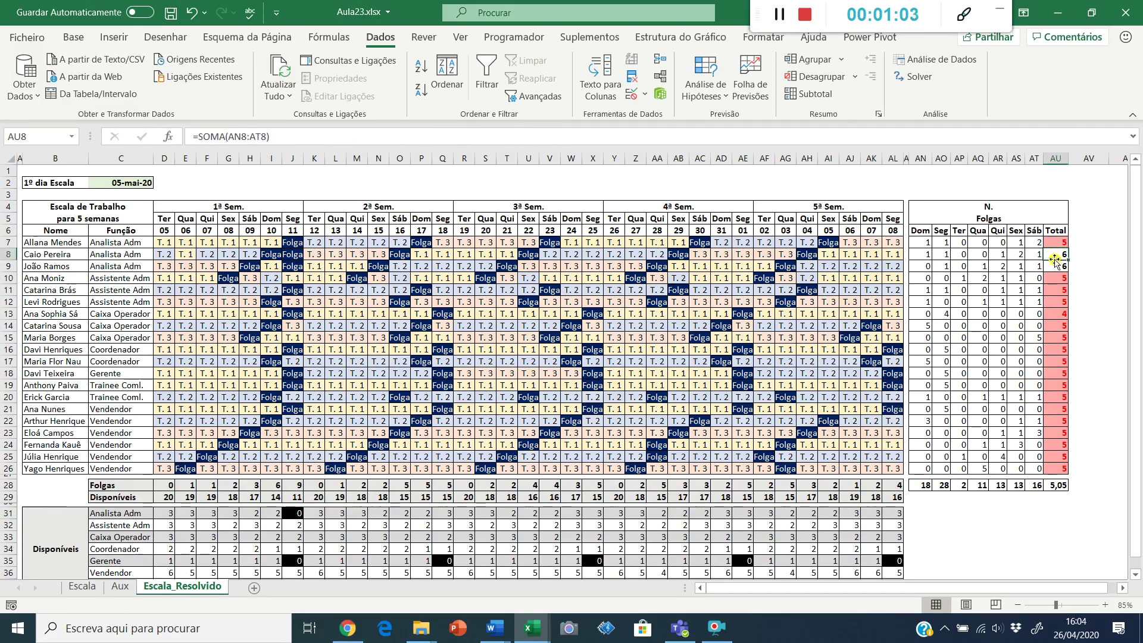
left_click(1042, 484)
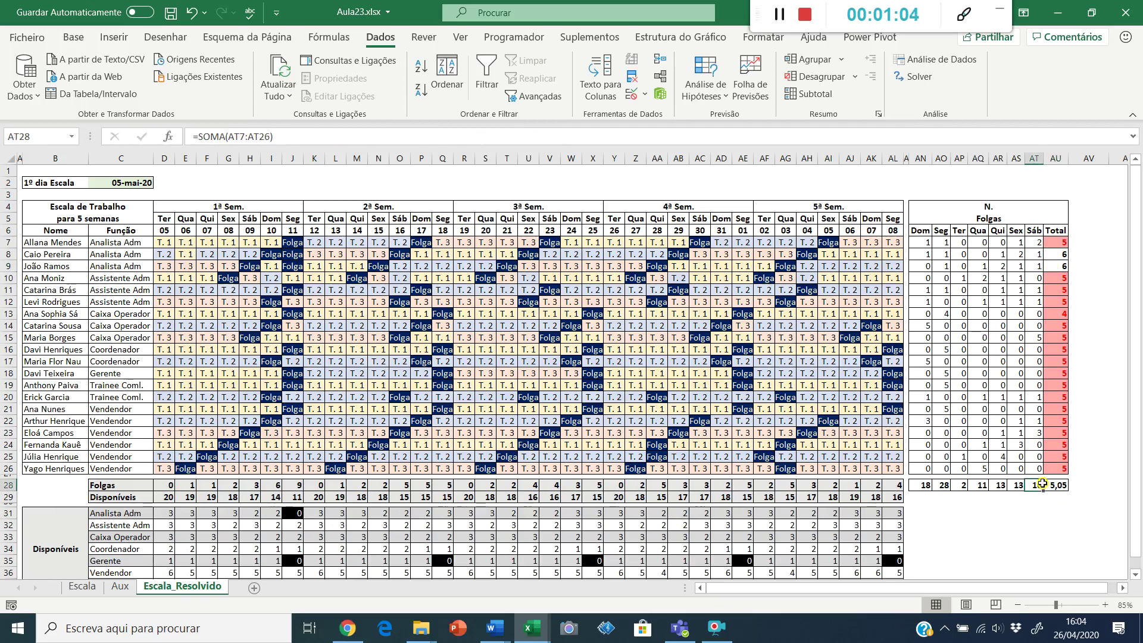
left_click(1057, 485)
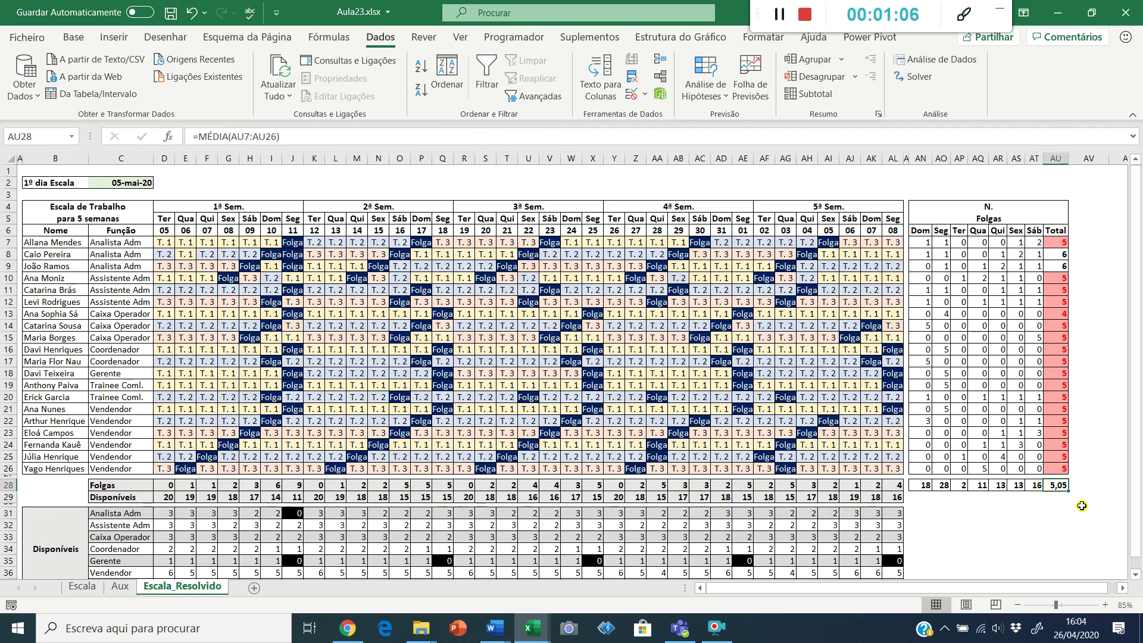
left_click_drag(1055, 468, 1056, 278)
left_click(1058, 244)
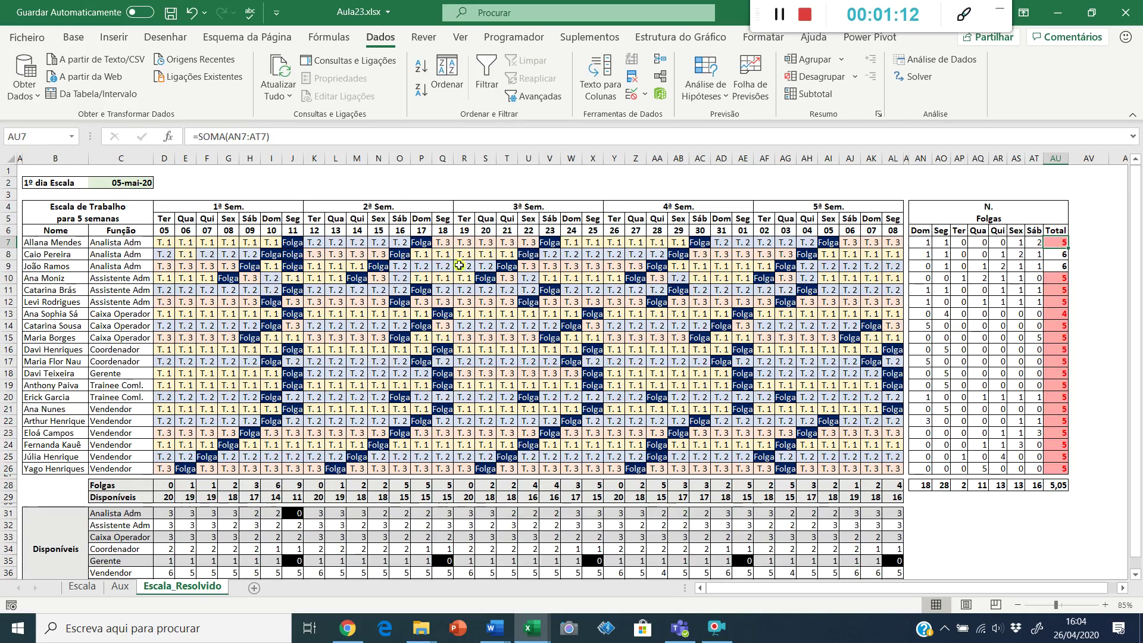
- Undo the Folga paste in J8:J9 and clear the copy selection
left_click(185, 14)
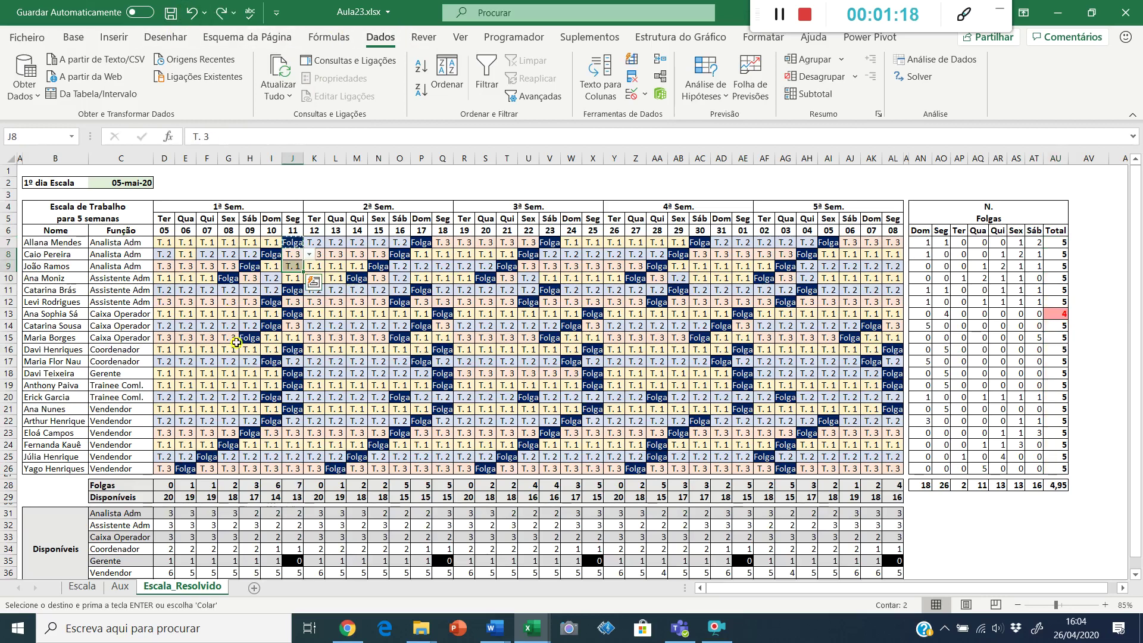
key("Escape")
left_click(323, 292)
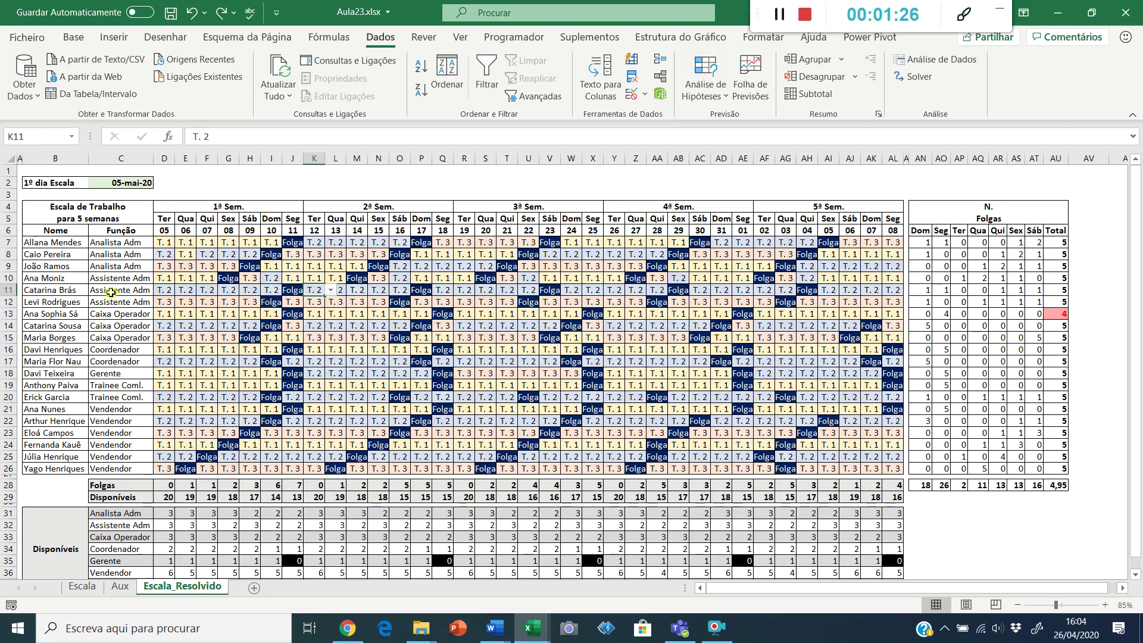
- Set the schedule's first day in C2 to 01/04/20
left_click(119, 183)
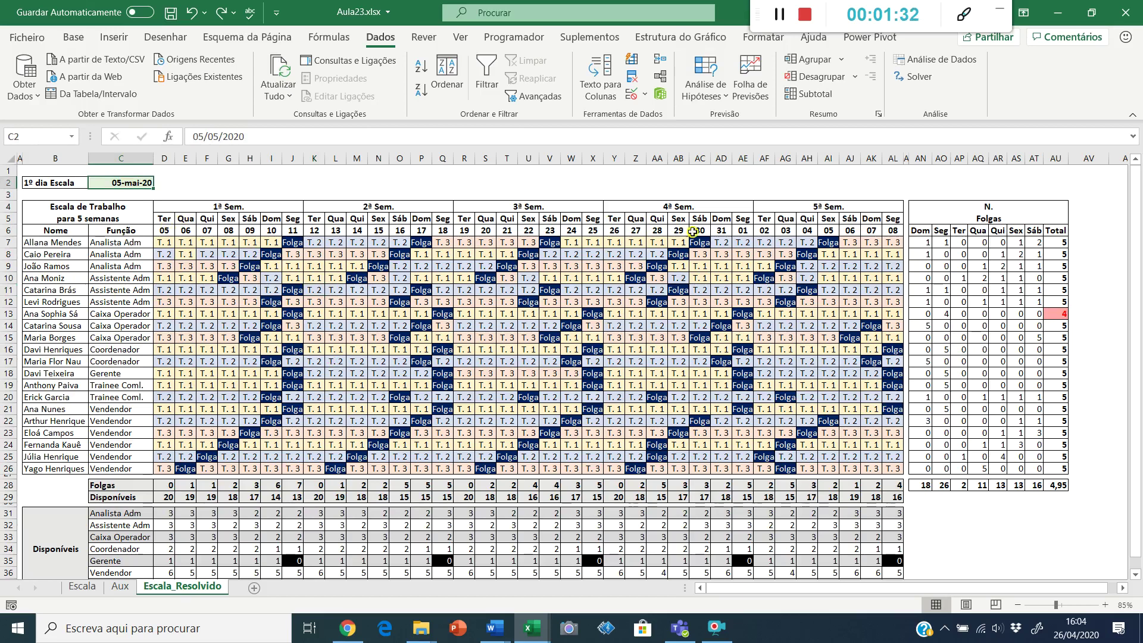
left_click(721, 232)
left_click_drag(741, 231, 893, 232)
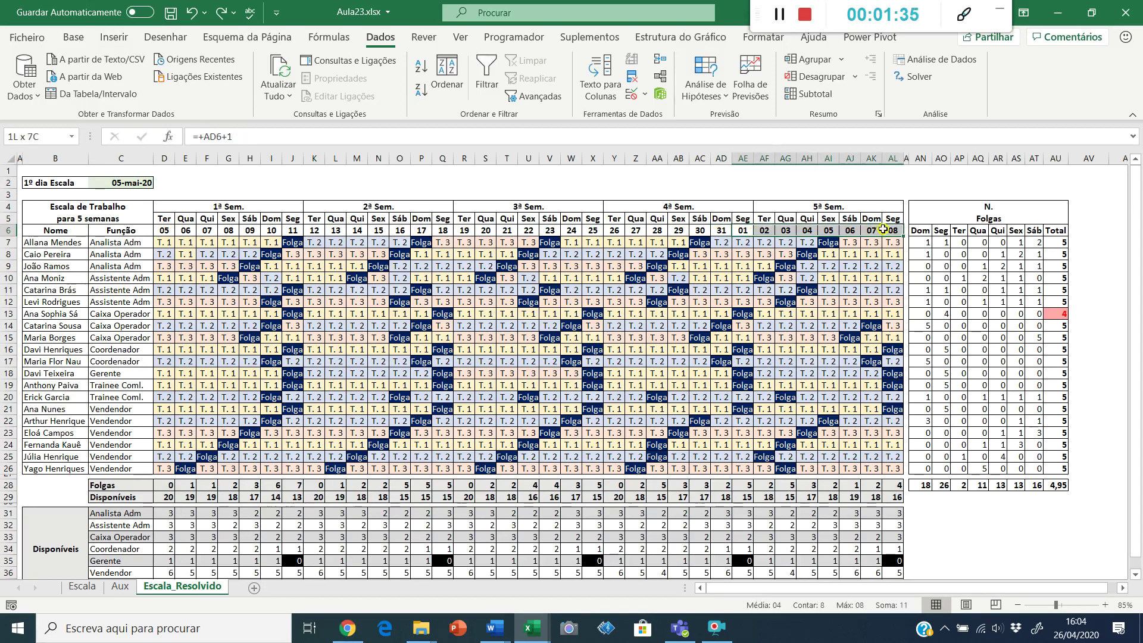
left_click(110, 184)
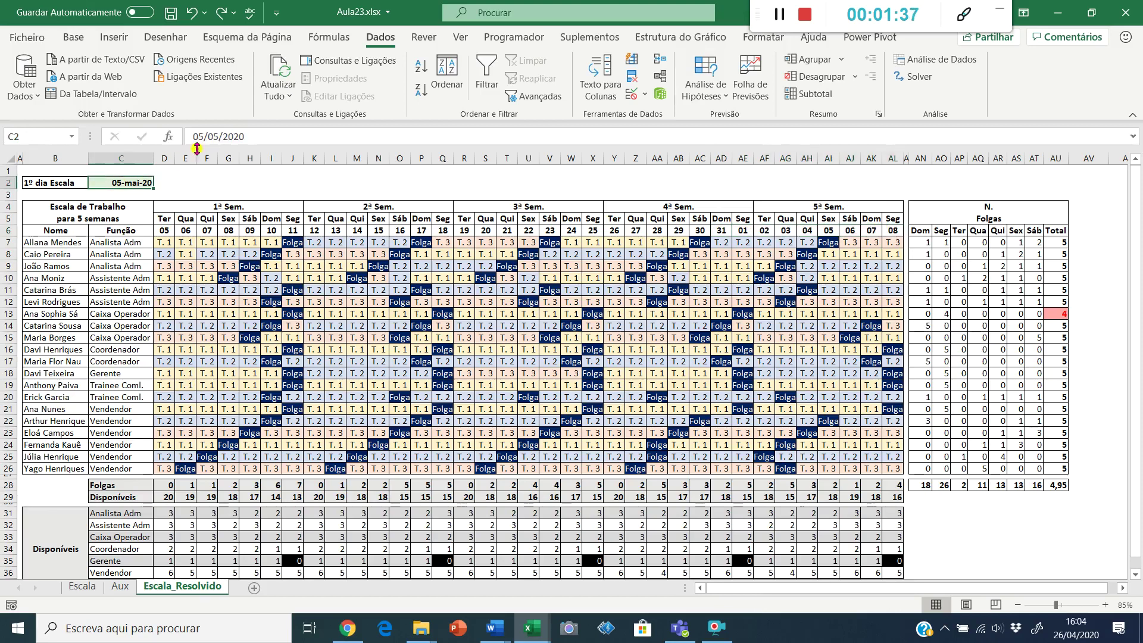
type("01/")
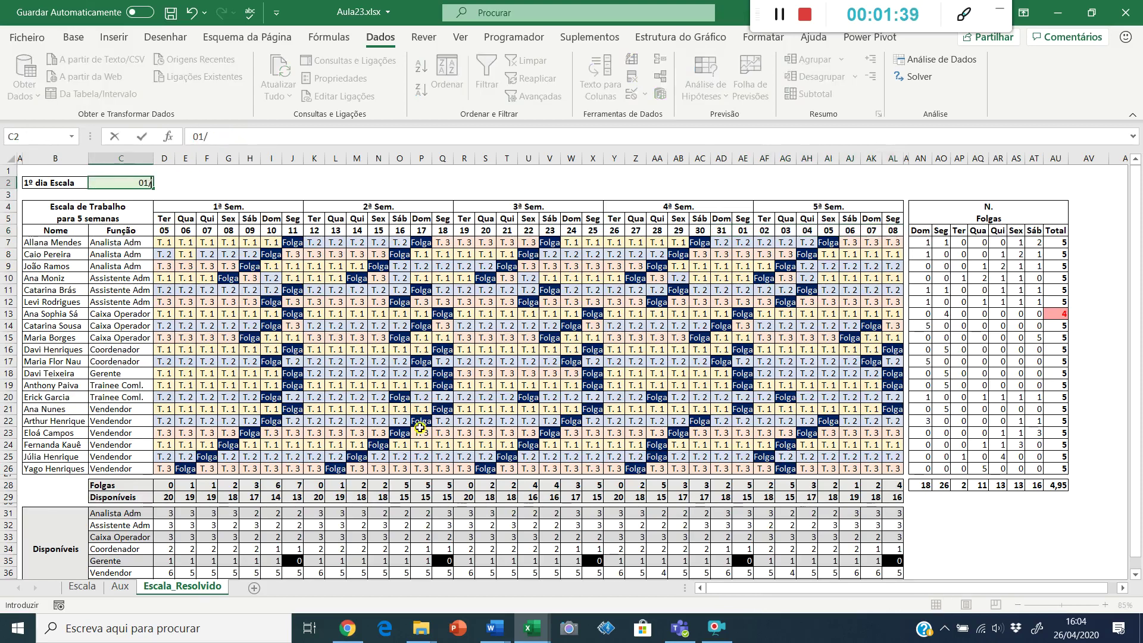
type("04/20")
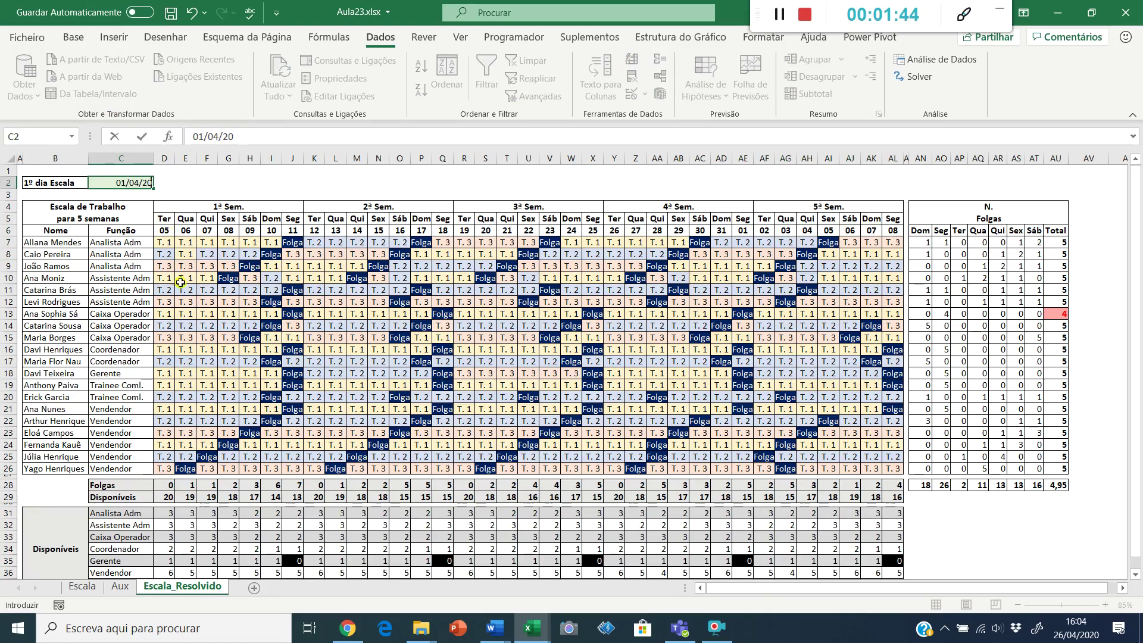
key("Return")
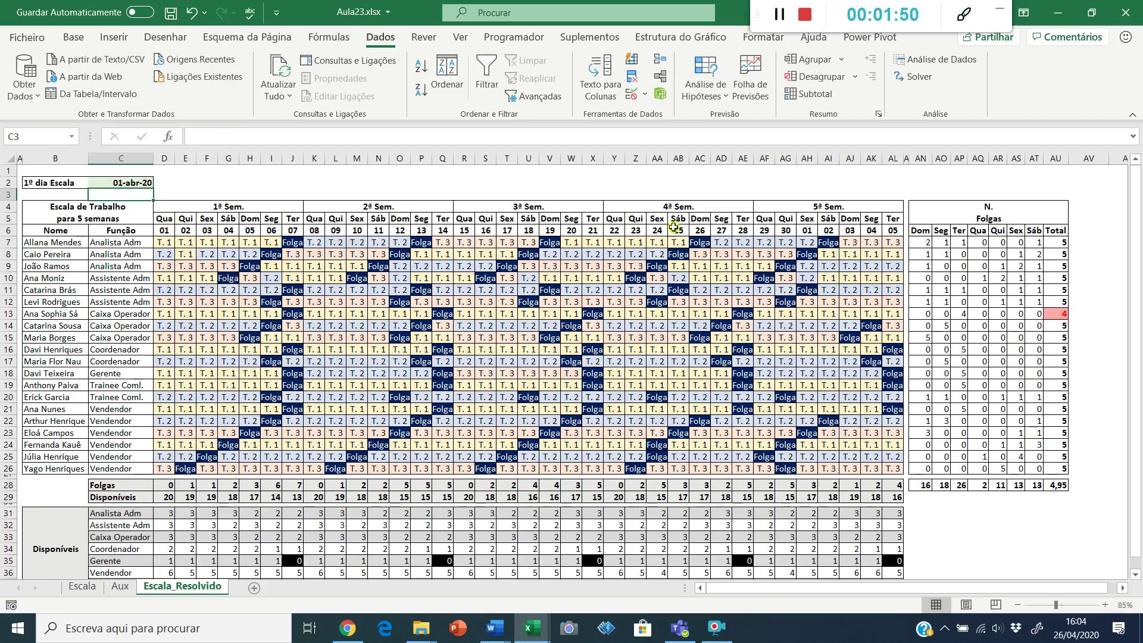
- Examine the weekday and date headings of the fifth week against the schedule's start date and shift grid
left_click(786, 218)
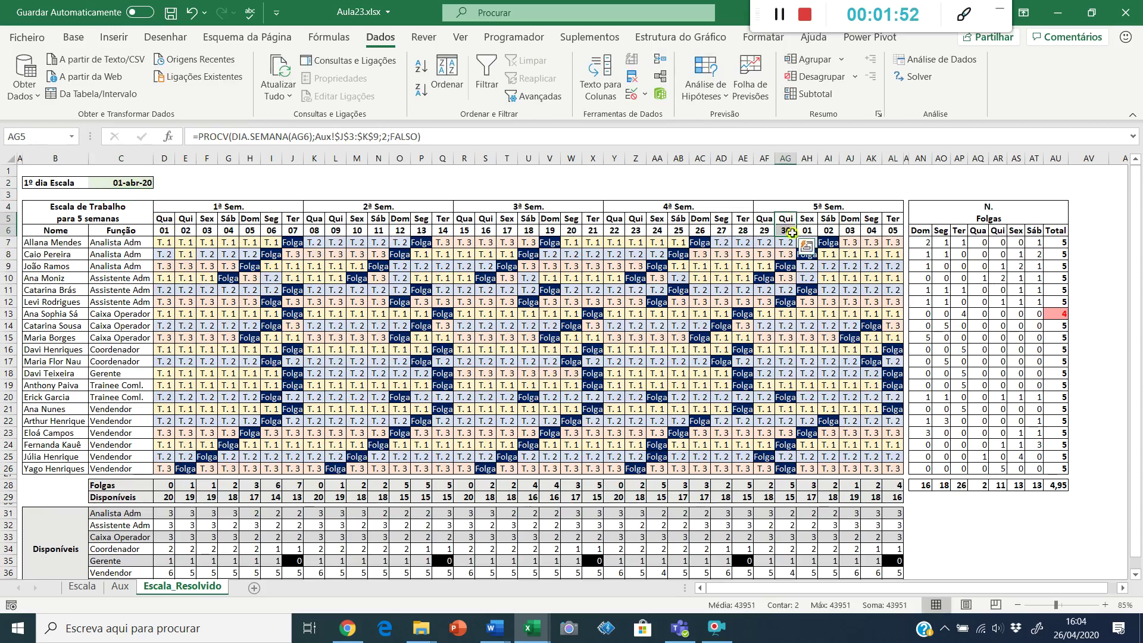
left_click(807, 231)
left_click(841, 231)
left_click(871, 231)
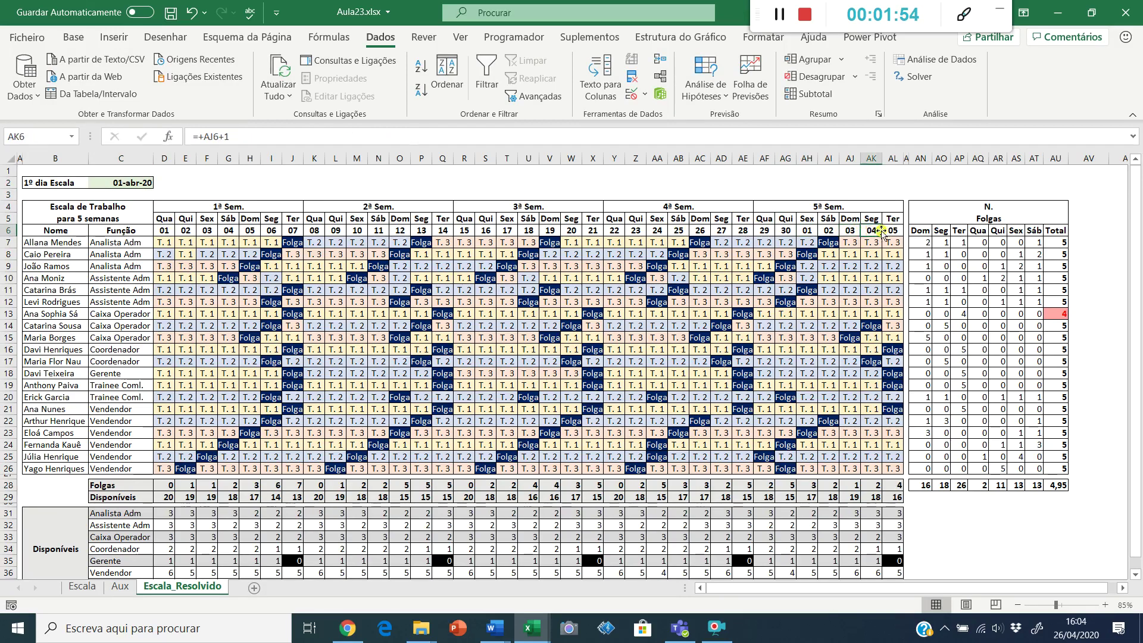
left_click(894, 232)
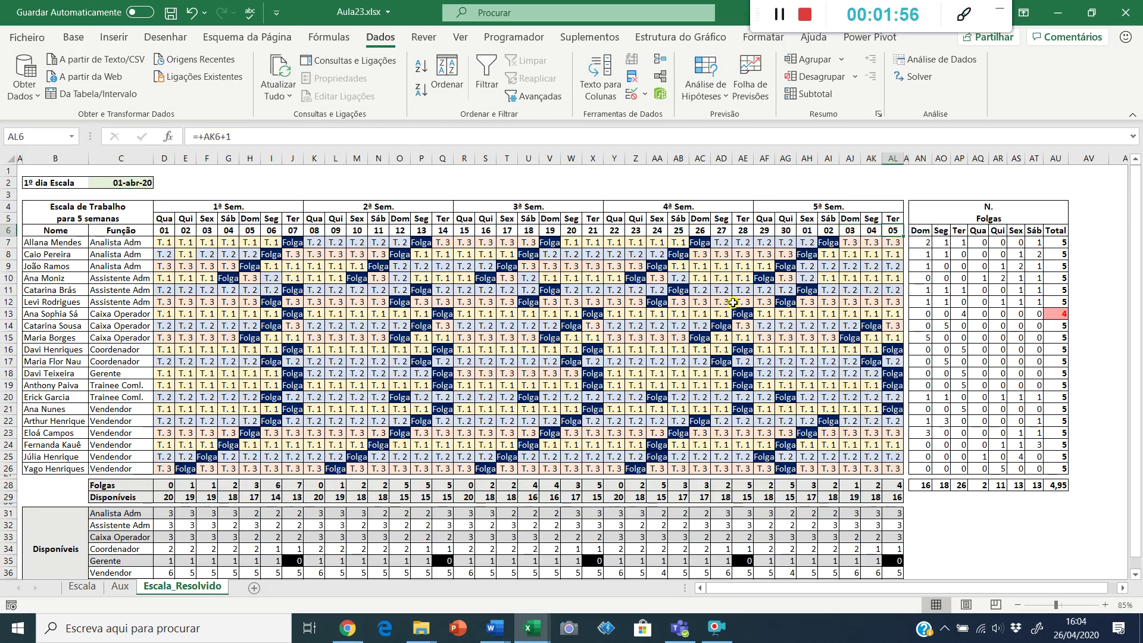
left_click(100, 183)
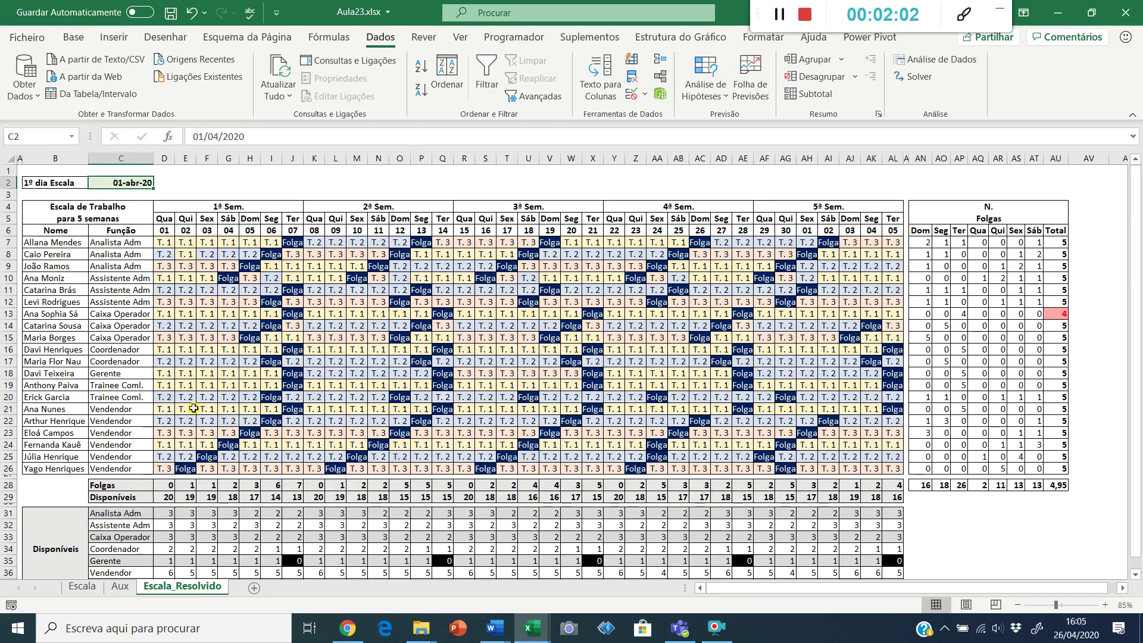
left_click(263, 325)
left_click(270, 208)
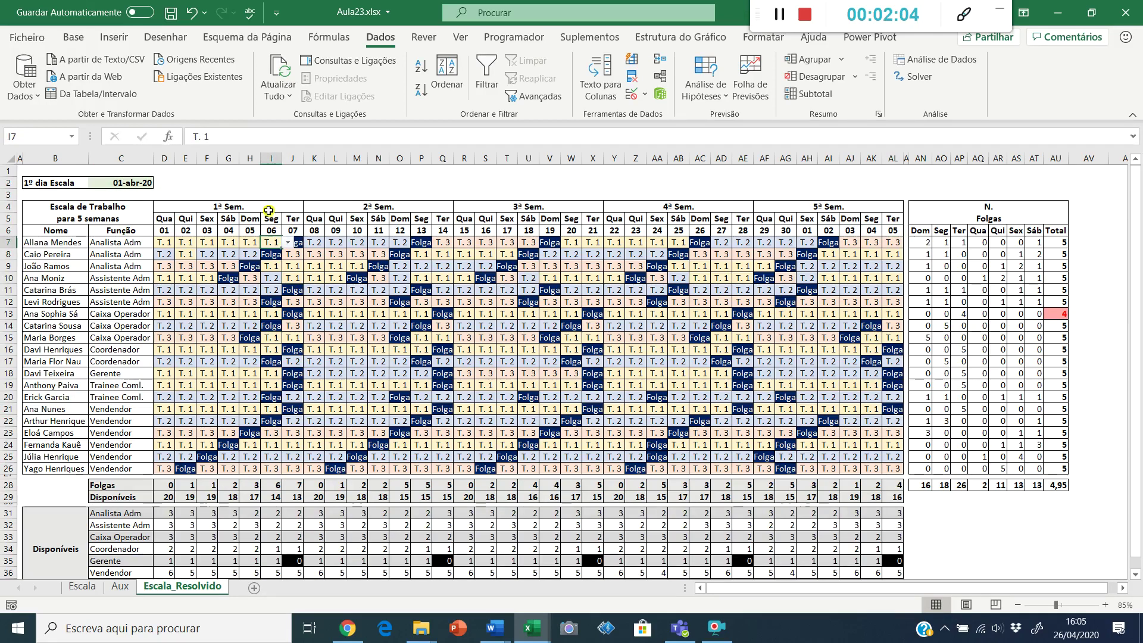
- Switch to the Escala sheet and review the employee list in the Nome column
left_click(82, 586)
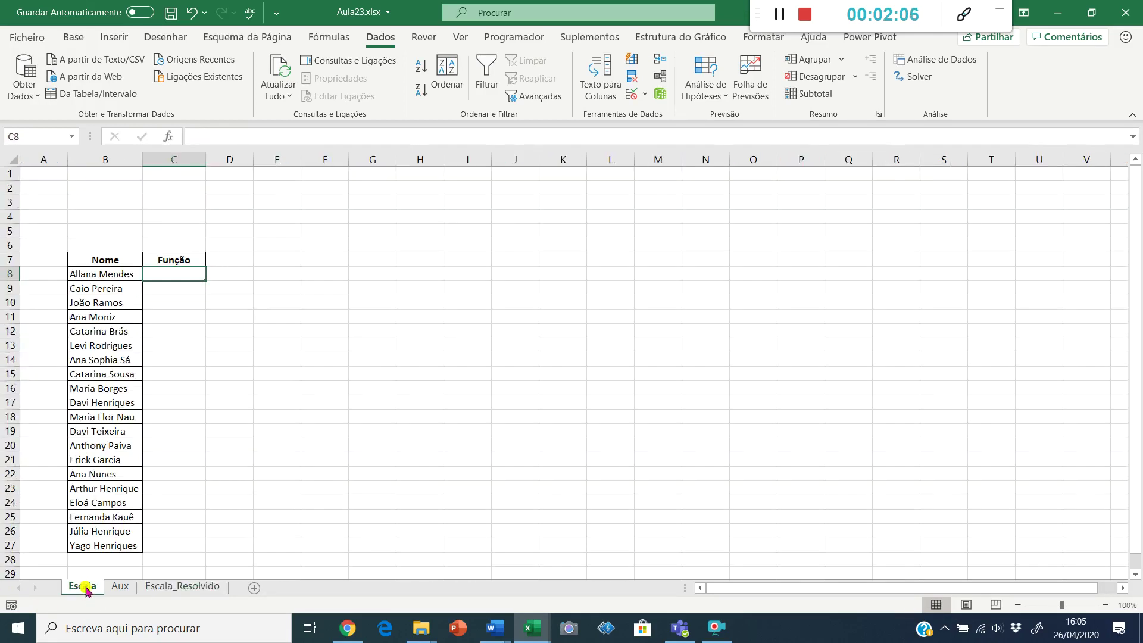
left_click(123, 288)
left_click(126, 357)
left_click(116, 426)
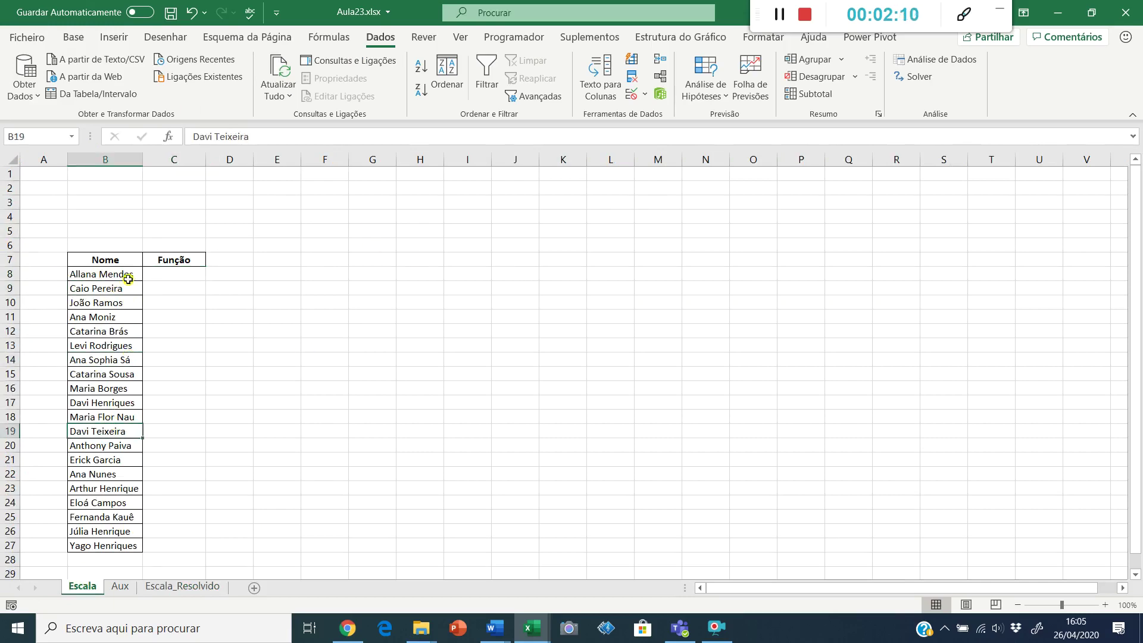
- Review the Função list in B2:B9 on the Aux sheet and the empty data validation settings of C8 on Escala
left_click(179, 275)
left_click(119, 586)
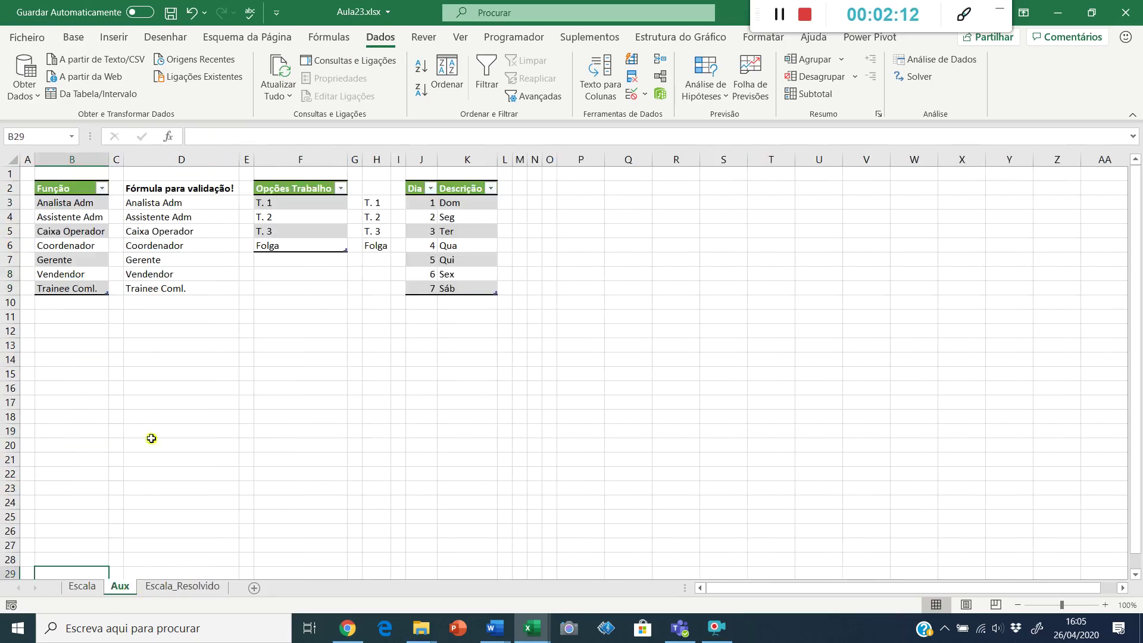
left_click_drag(54, 188, 53, 290)
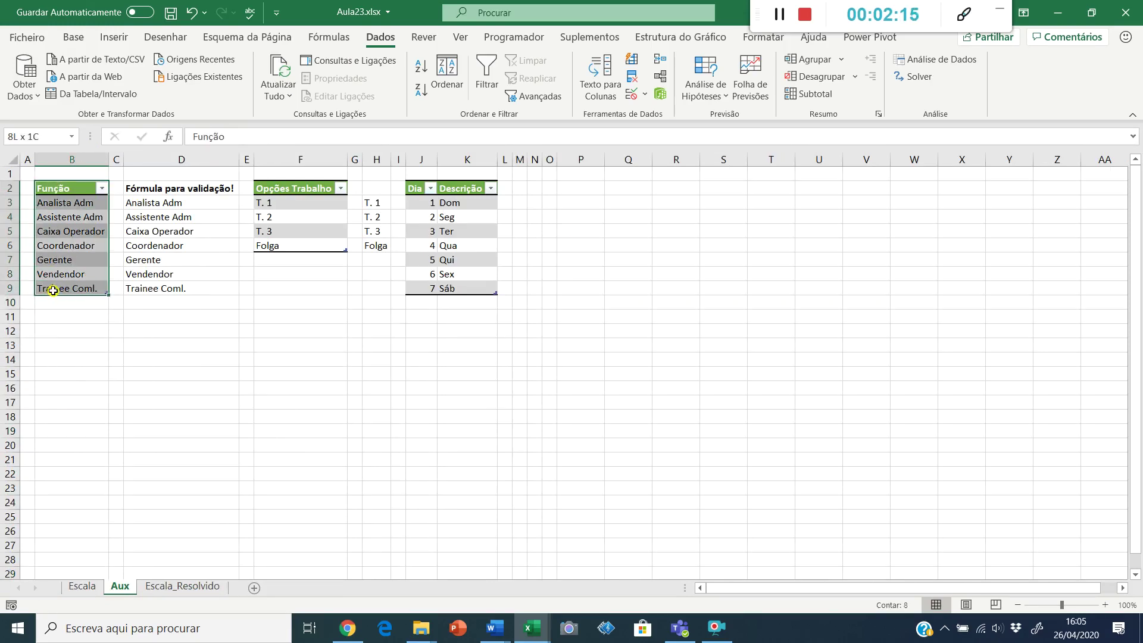
left_click(82, 587)
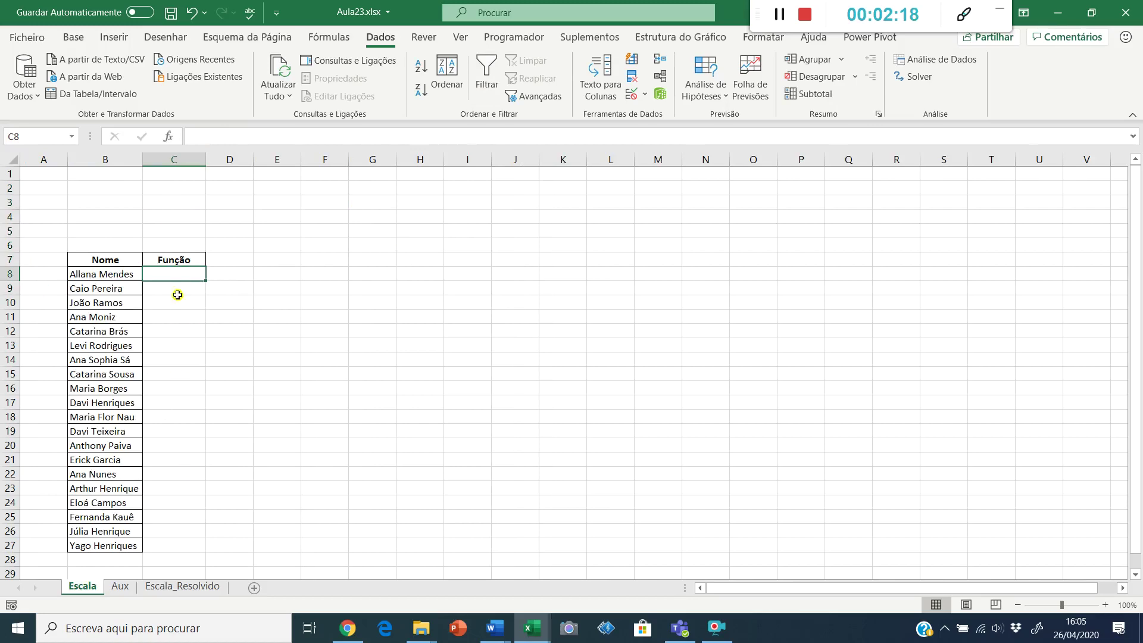
left_click(639, 97)
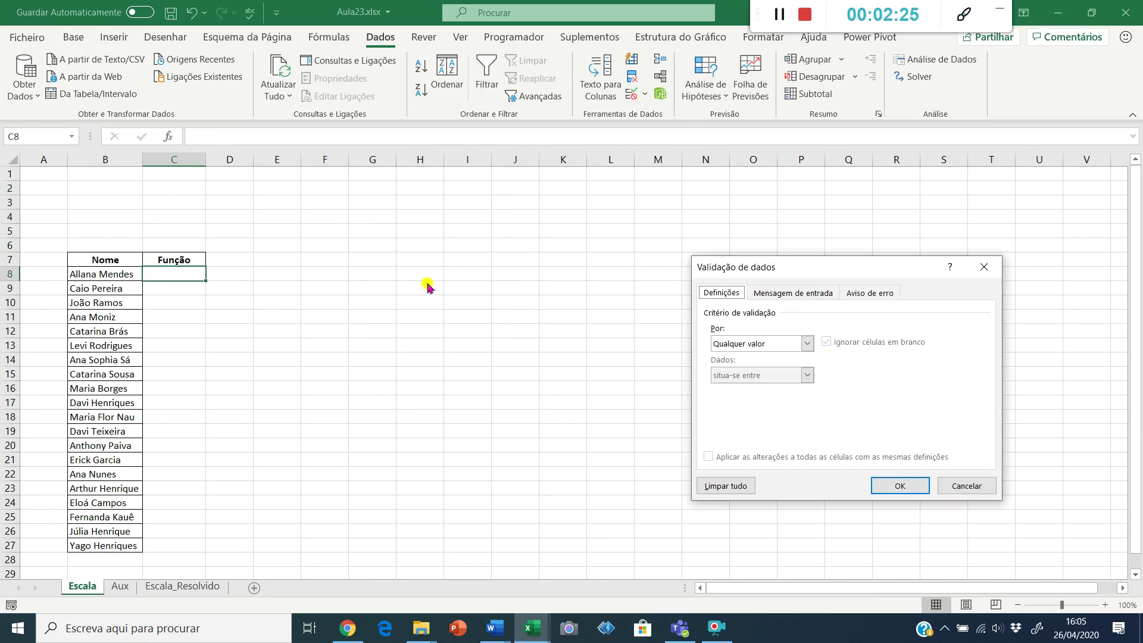
key("Escape")
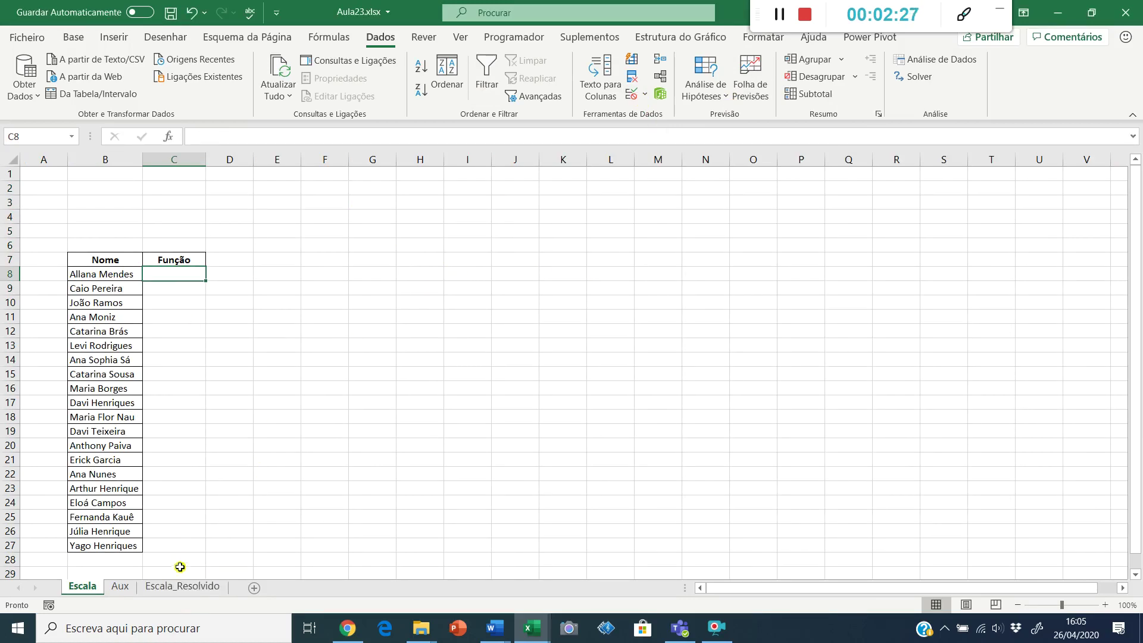
- Examine the functions in the Disponíveis block below the schedule on the Escala_Resolvido sheet
left_click(181, 586)
left_click_drag(122, 513, 122, 573)
scroll(174, 497, "down", 1)
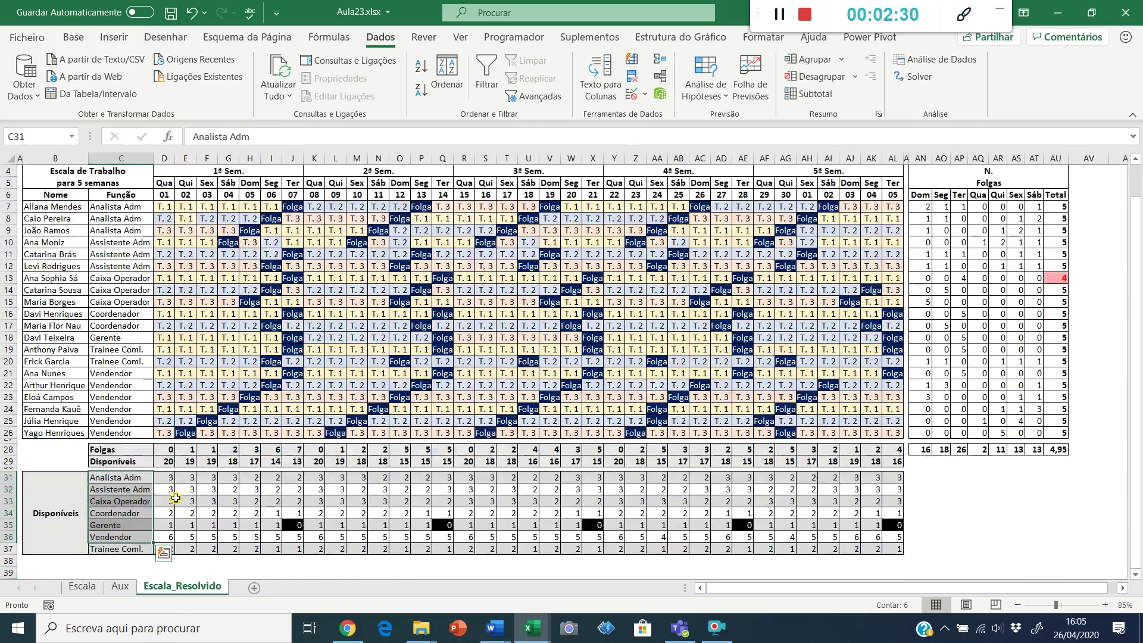
scroll(175, 497, "up", 1)
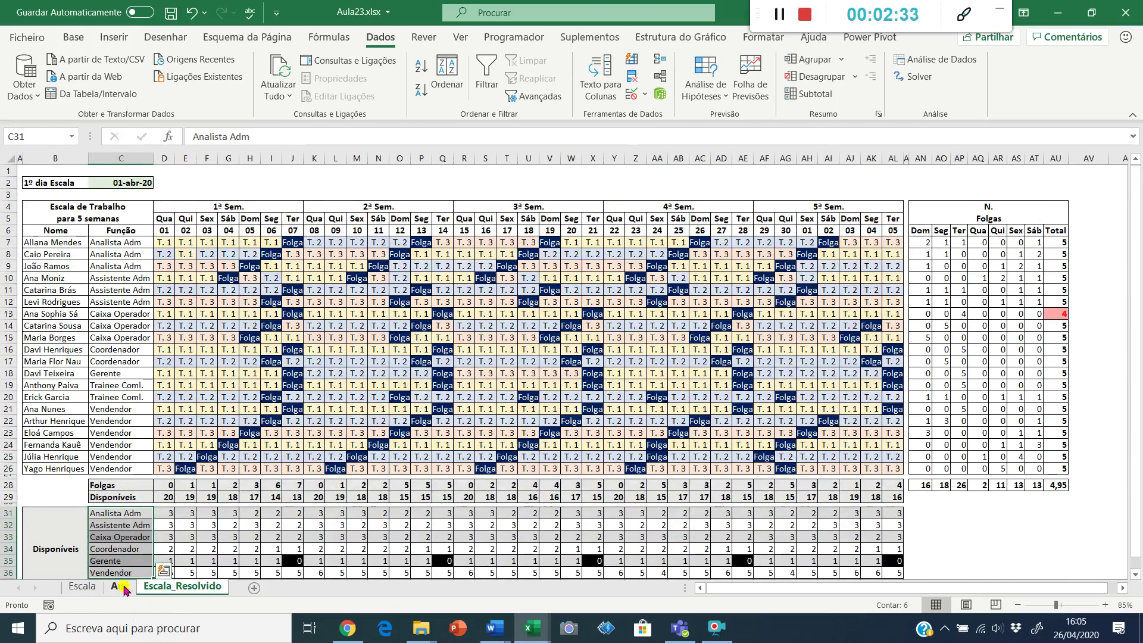
- Reduce the height of blank rows 1 and 3 on the Escala_Resolvido sheet
left_click(8, 171)
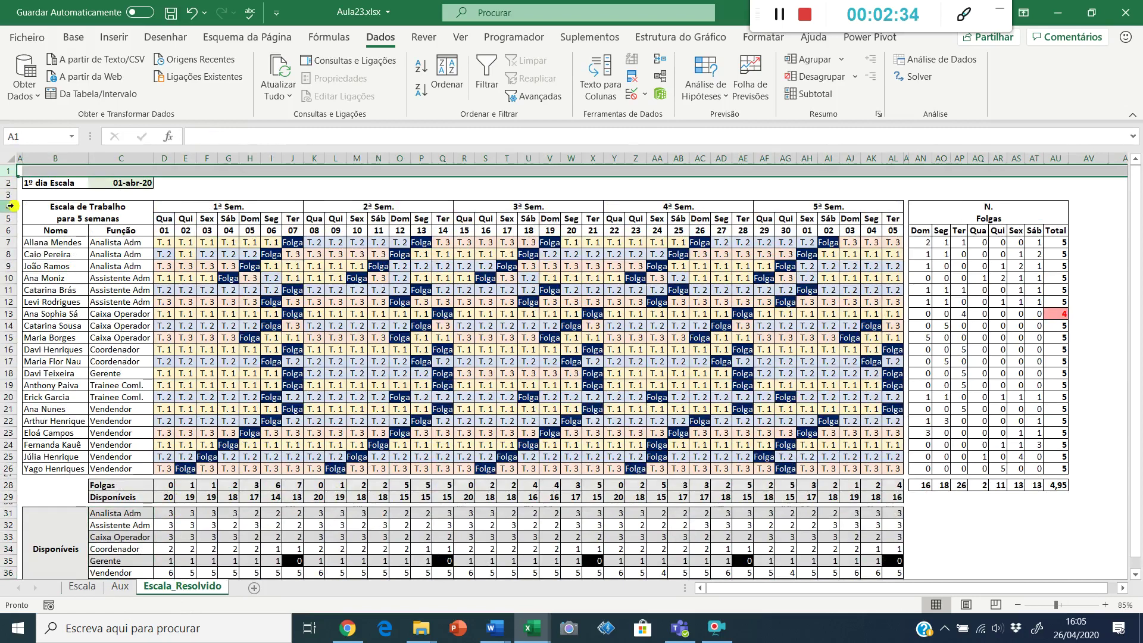
left_click(8, 194)
key("ctrl+plus")
left_click_drag(10, 200, 14, 189)
key("ctrl+z")
left_click(128, 524)
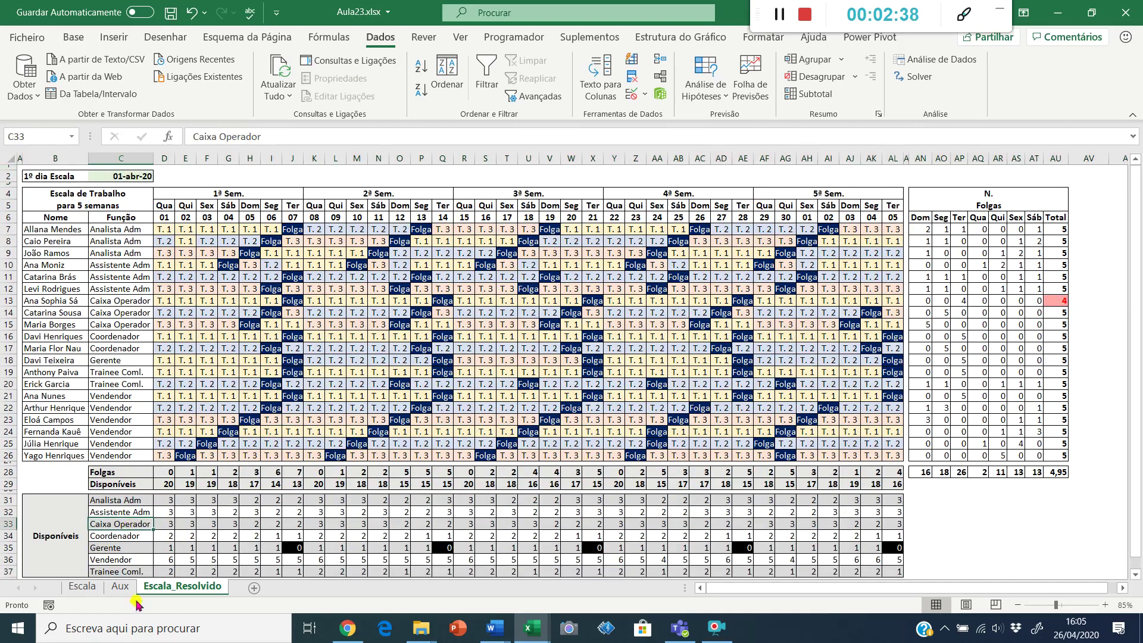
- Add list data validation to C8 on the Escala sheet with =Aux!$B$3:$B$9 as the source
left_click(82, 588)
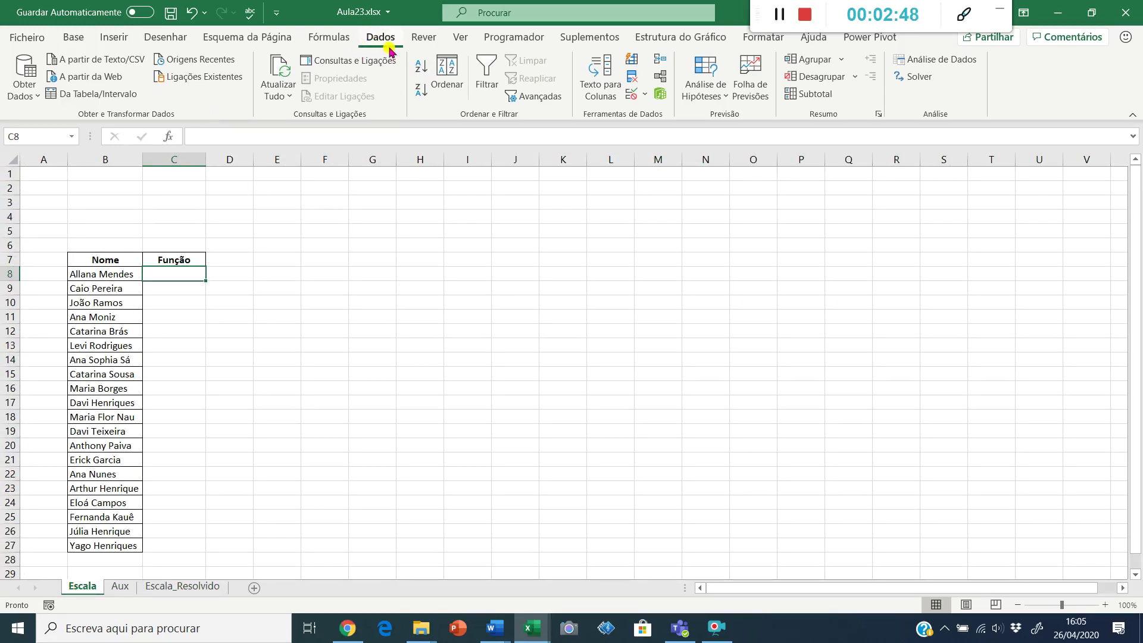
left_click(646, 93)
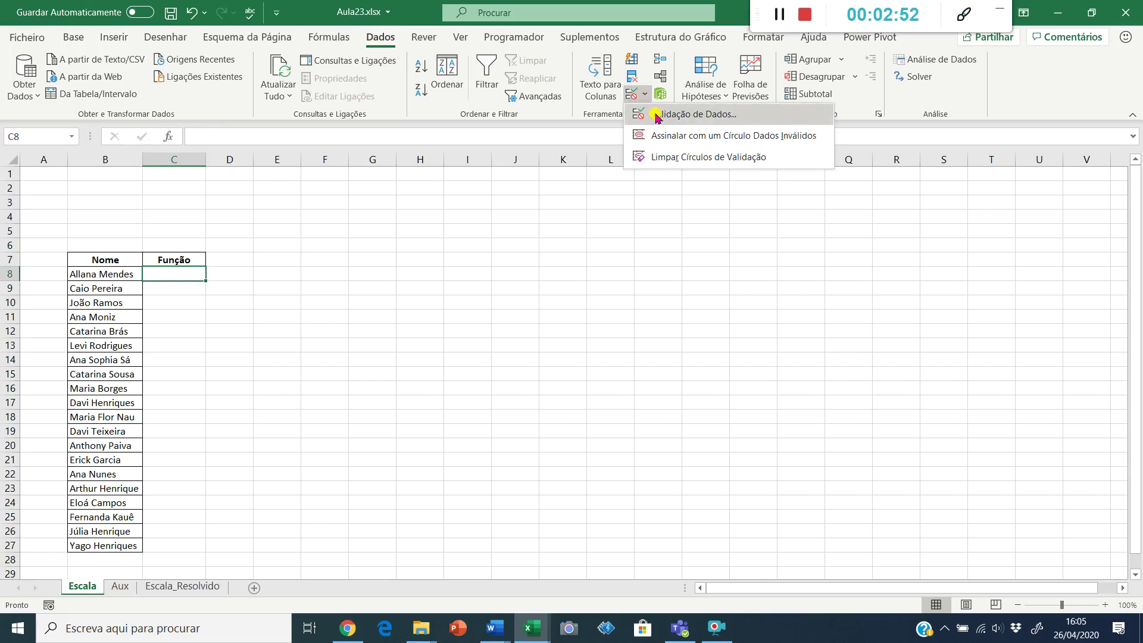
left_click(657, 115)
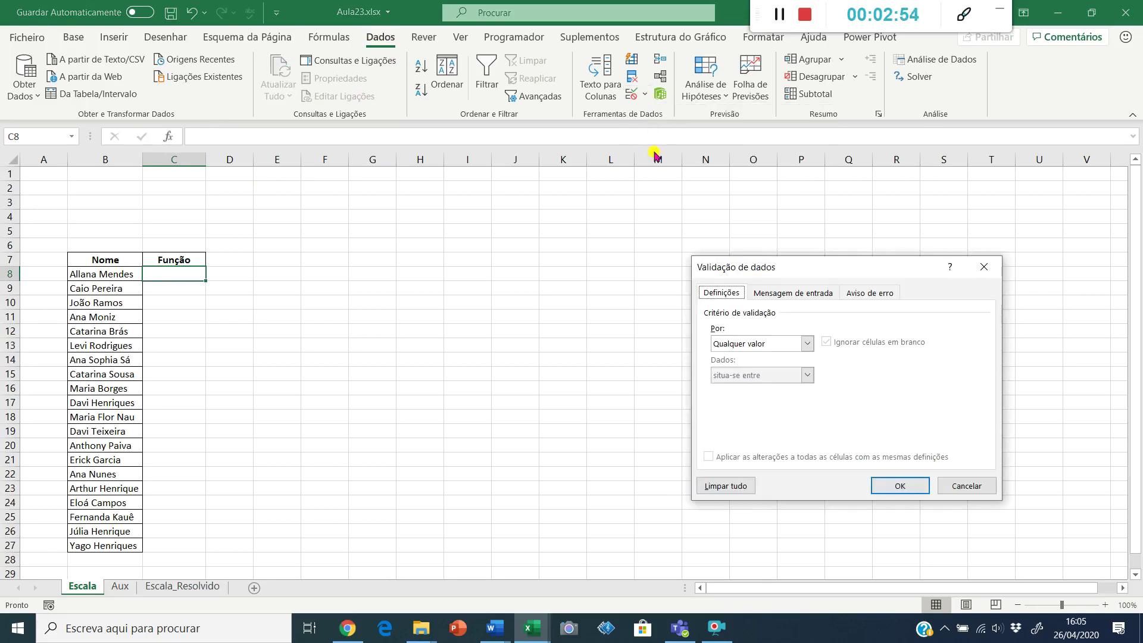
left_click(769, 343)
left_click(734, 388)
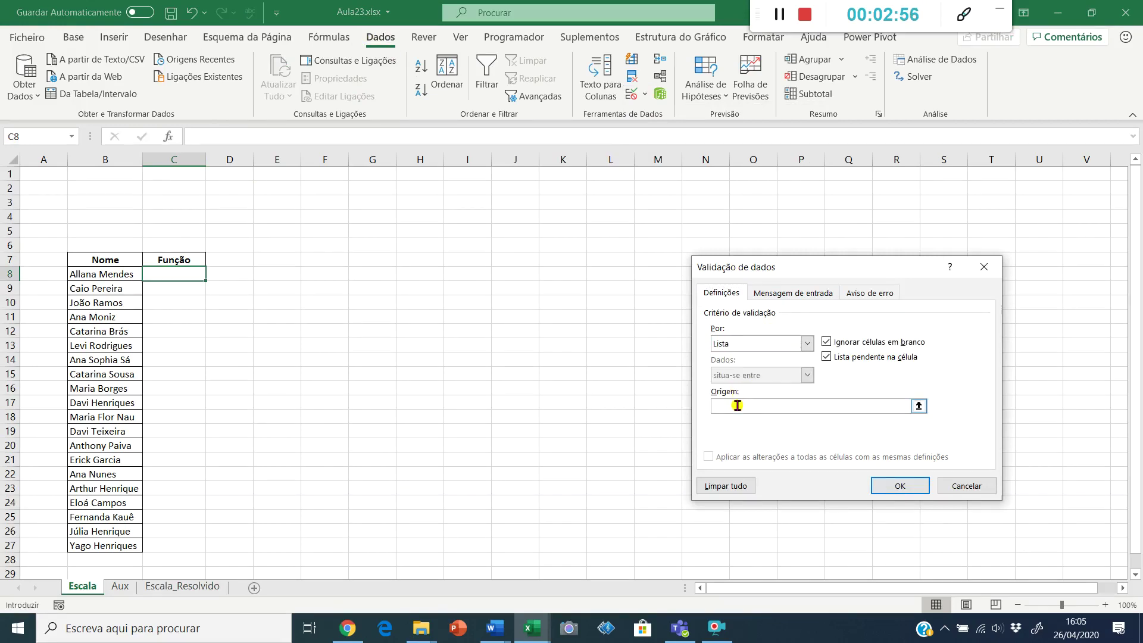
left_click(733, 406)
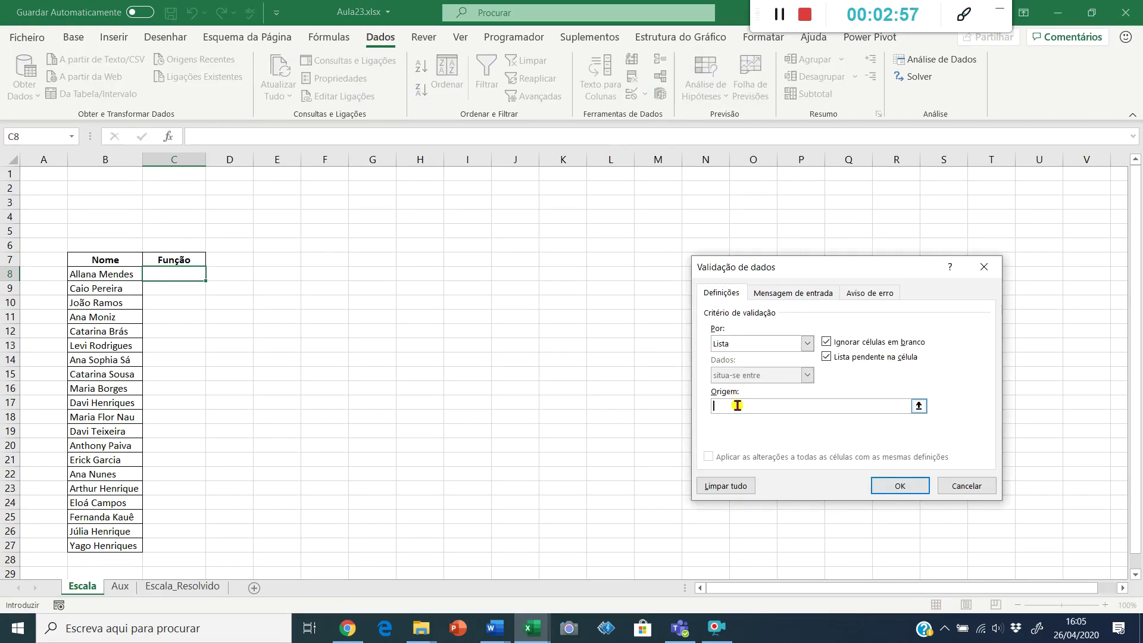
left_click(120, 586)
left_click_drag(54, 203, 60, 286)
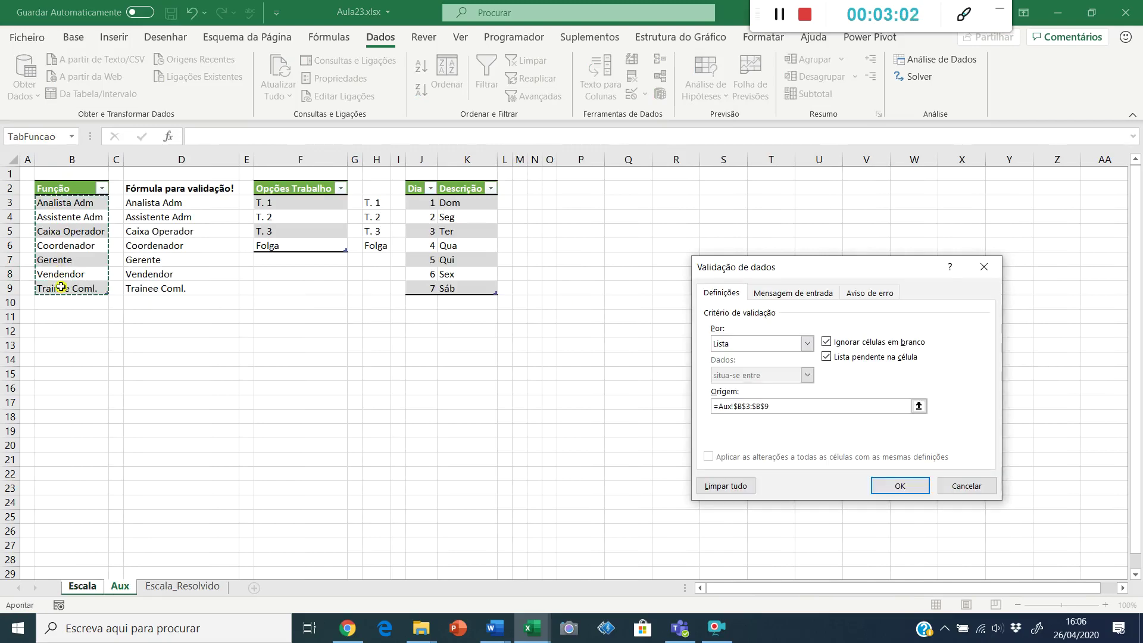
left_click(904, 491)
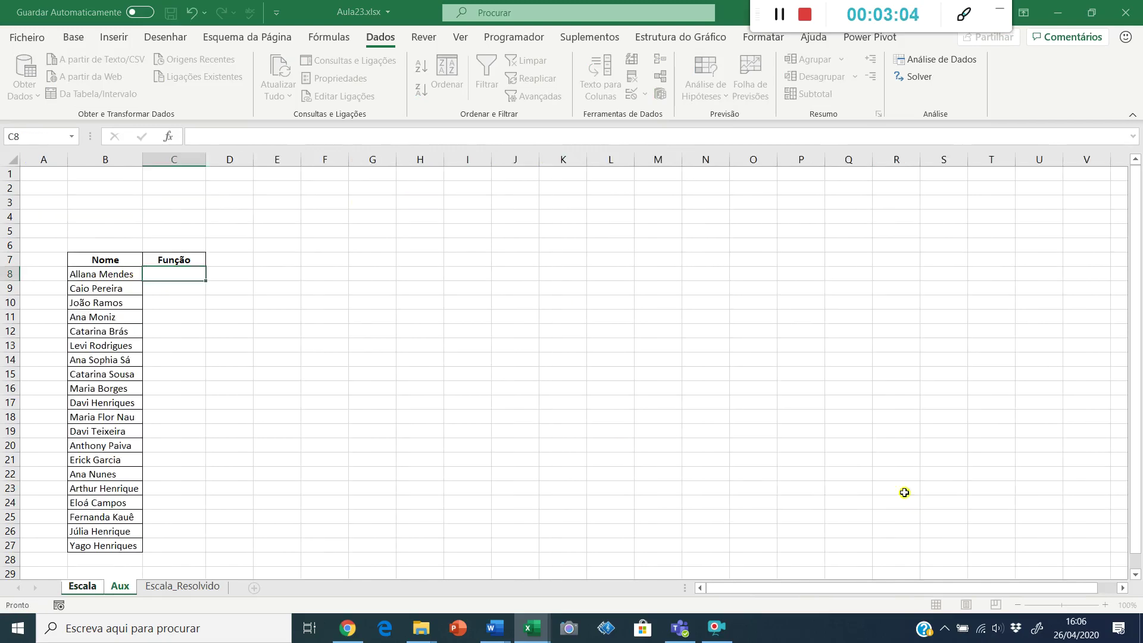
- Choose Coordenador from the validation list as the first employee's function in C8
left_click(212, 273)
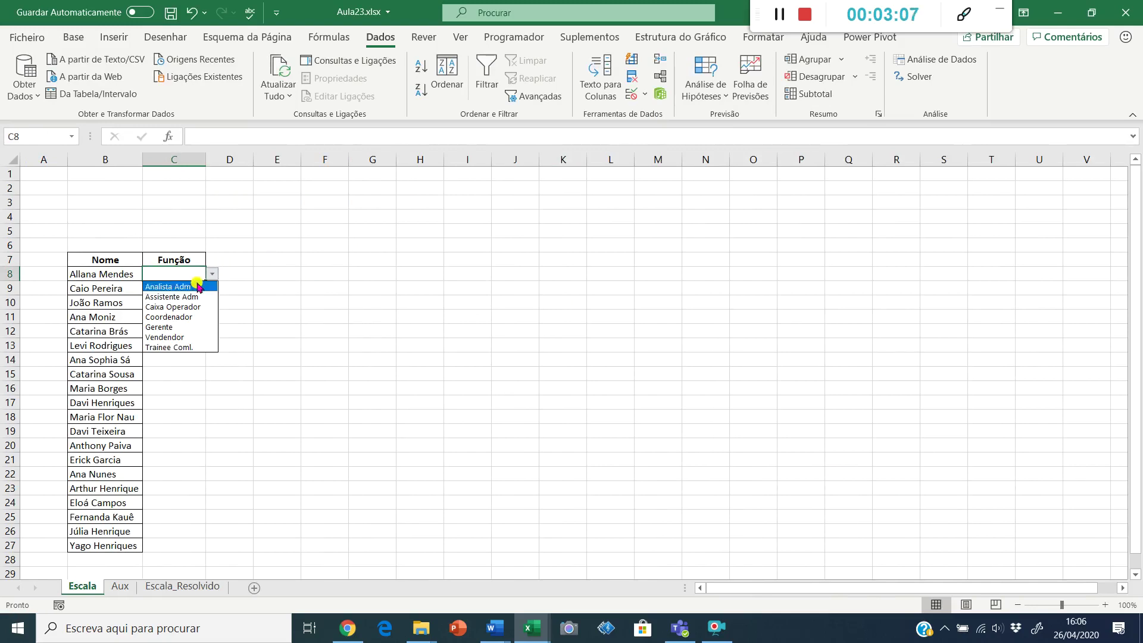
left_click(186, 316)
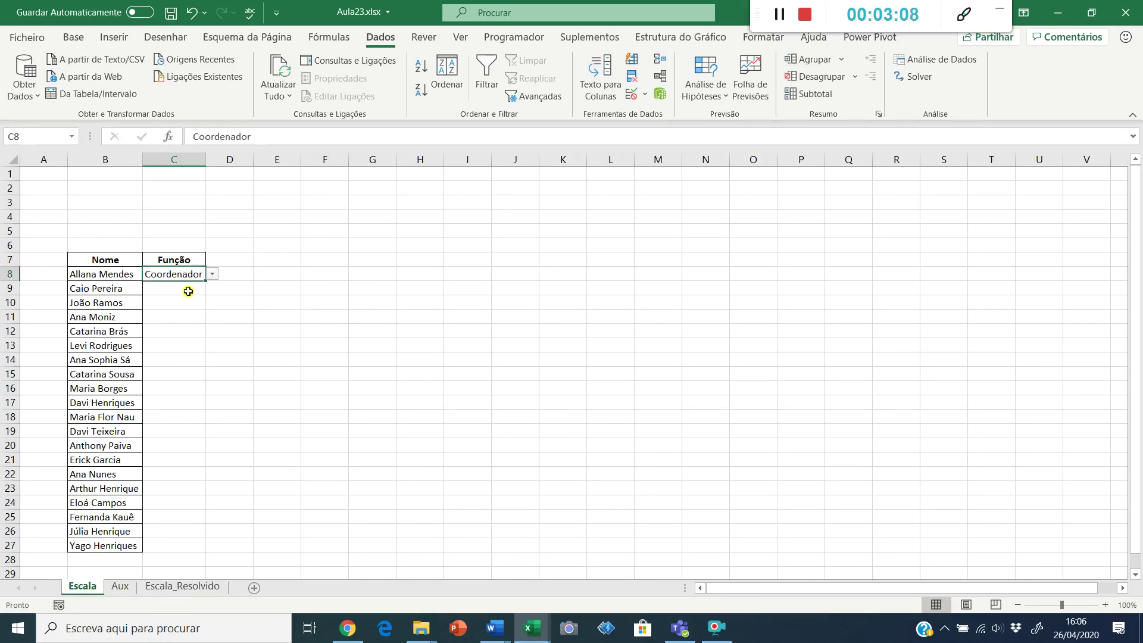
left_click(188, 291)
- Try to enter the unlisted function "Coorden." in C8 and discard the entry
left_click(189, 275)
type("Co")
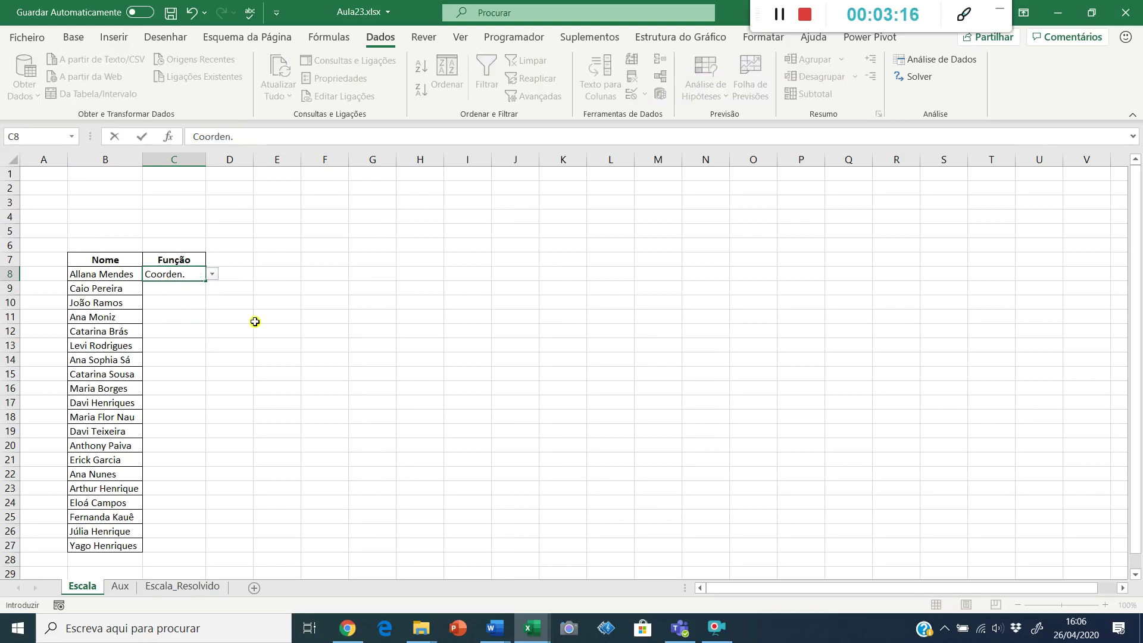
key("Return")
key("Return")
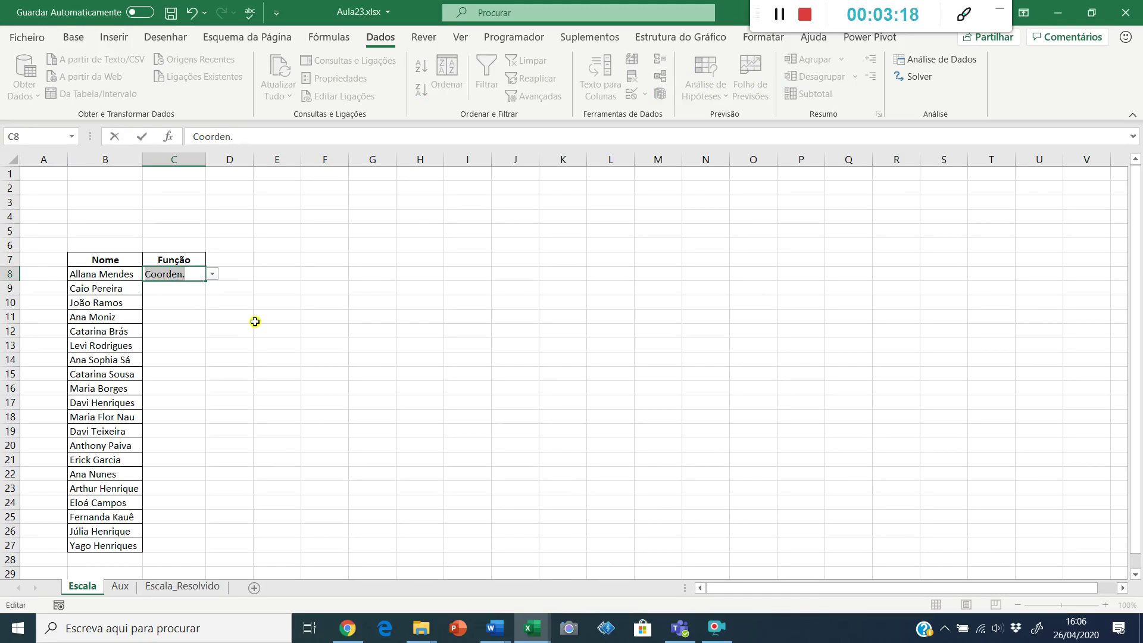
key("Escape")
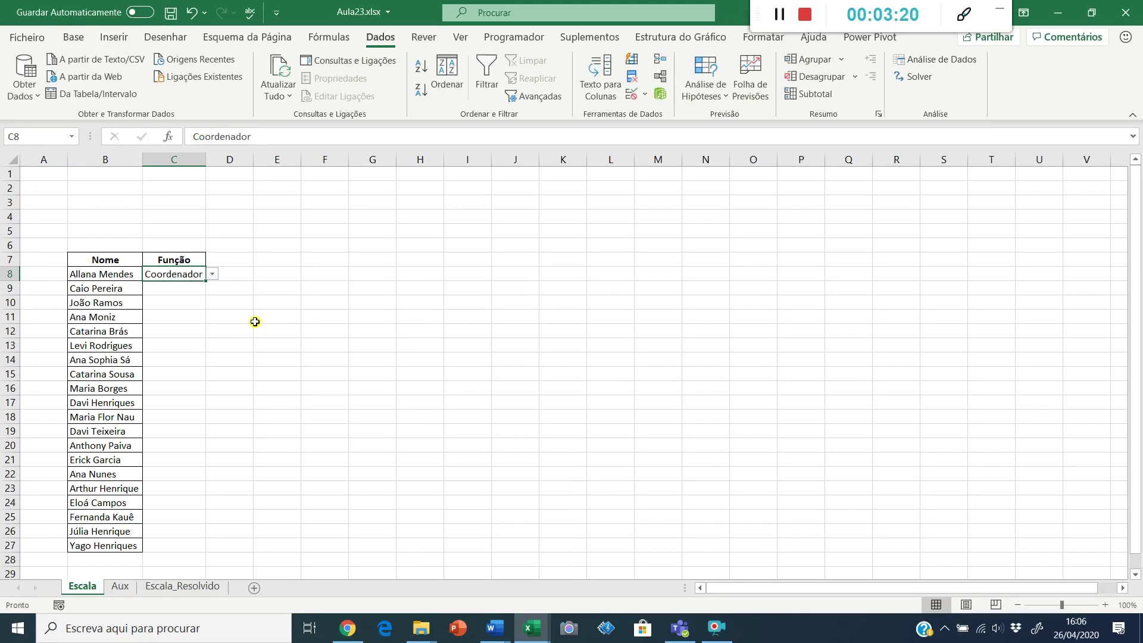
- Add the function "Aux. Caixa" in B10 at the end of the Função table on the Aux sheet
key("ctrl+Page_Down")
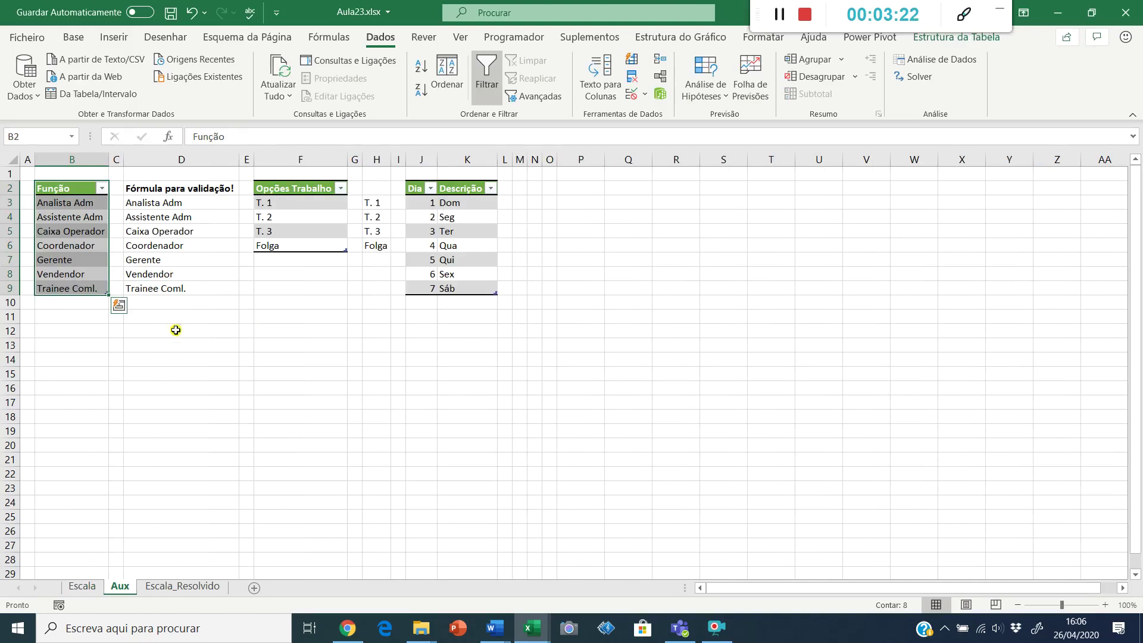
left_click(84, 302)
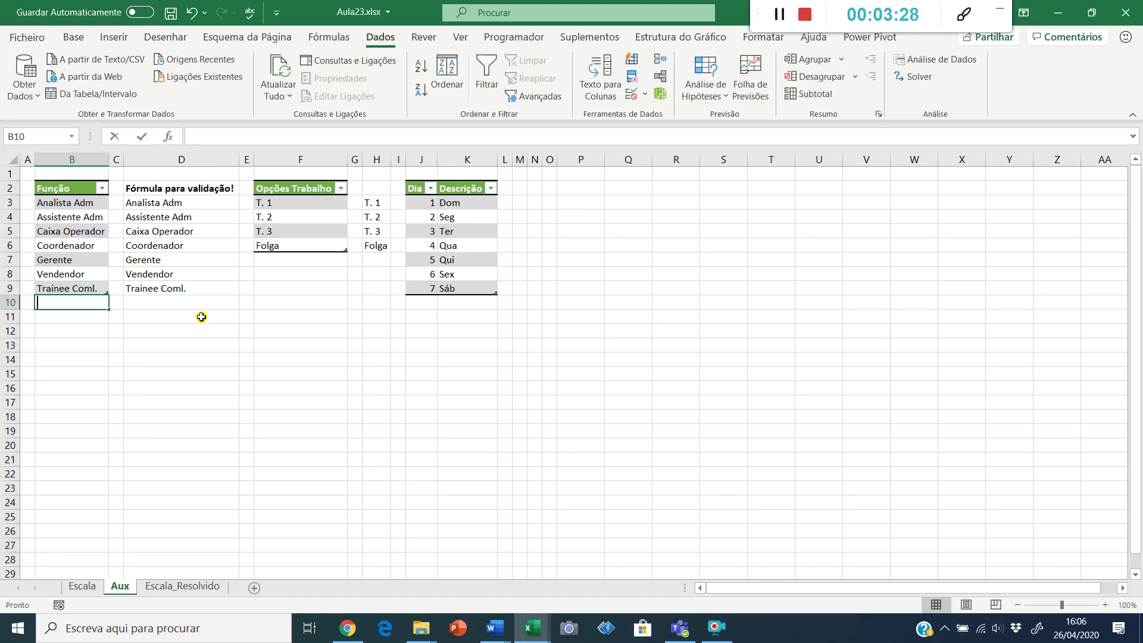
type("Aux. C")
type("aixa")
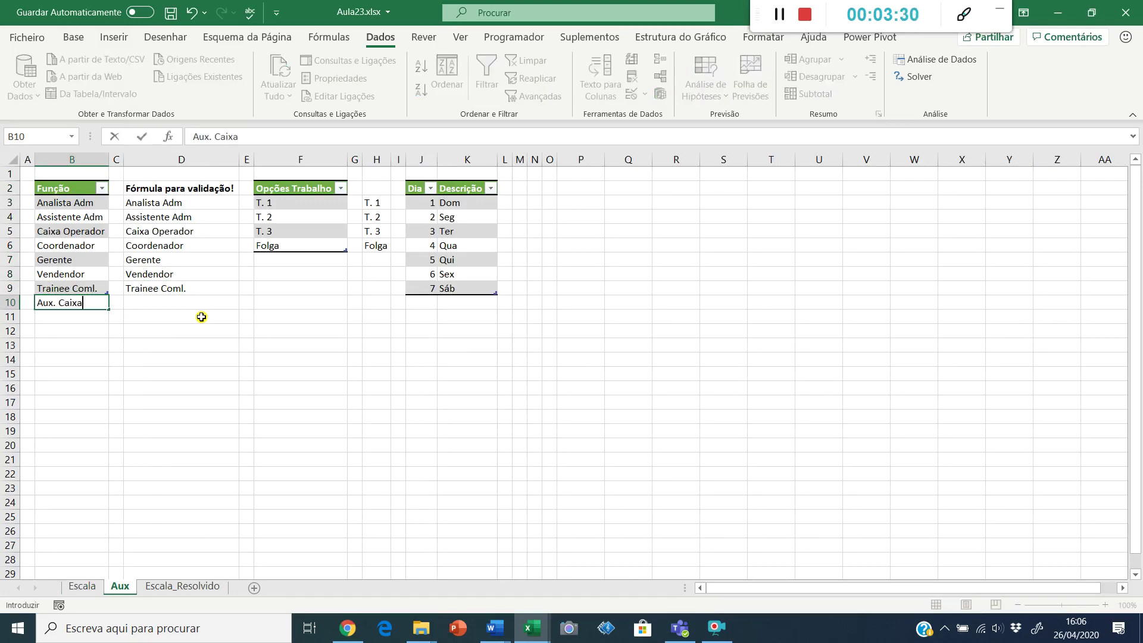
key("ctrl+Return")
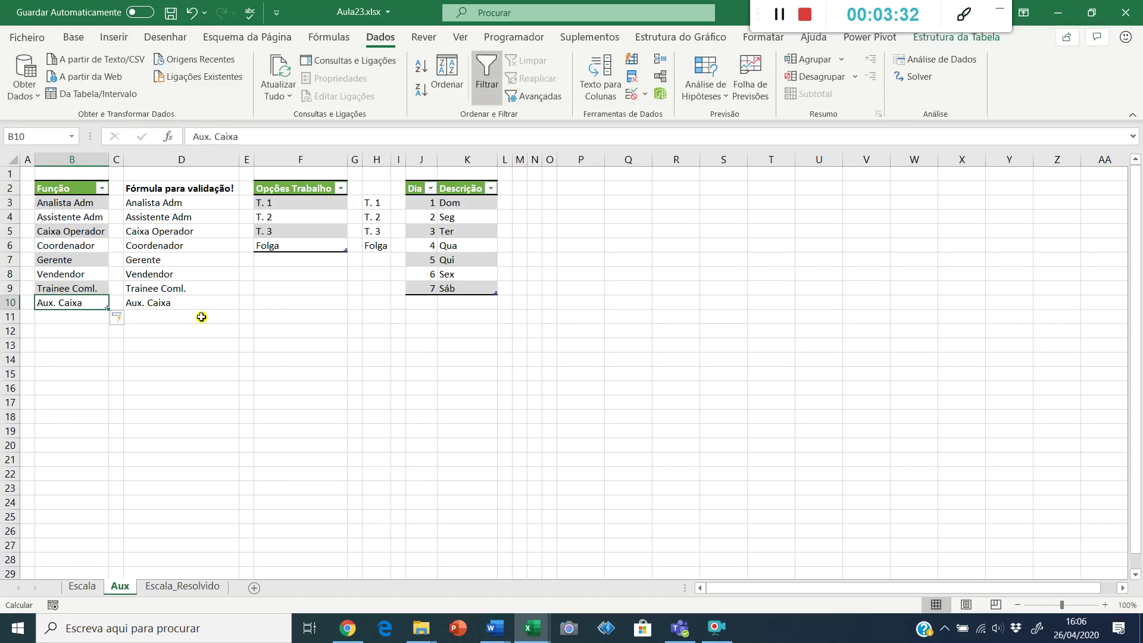
- Check C8's function list on the Escala sheet and extend its validation source to =Aux!$B$3:$B$10
key("ctrl+Page_Up")
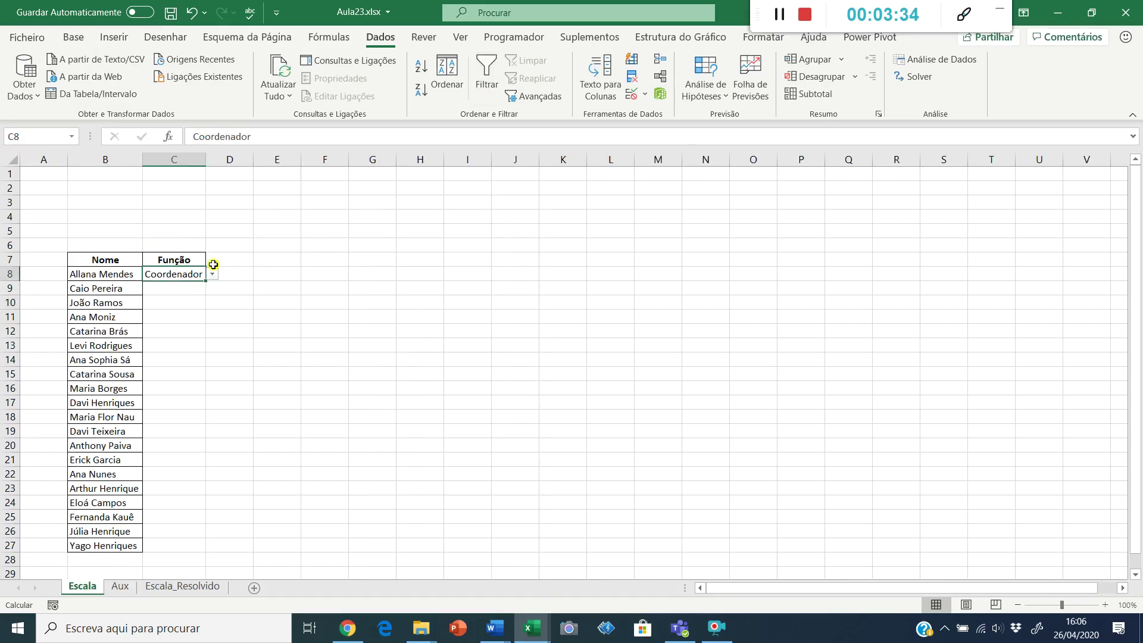
left_click(211, 273)
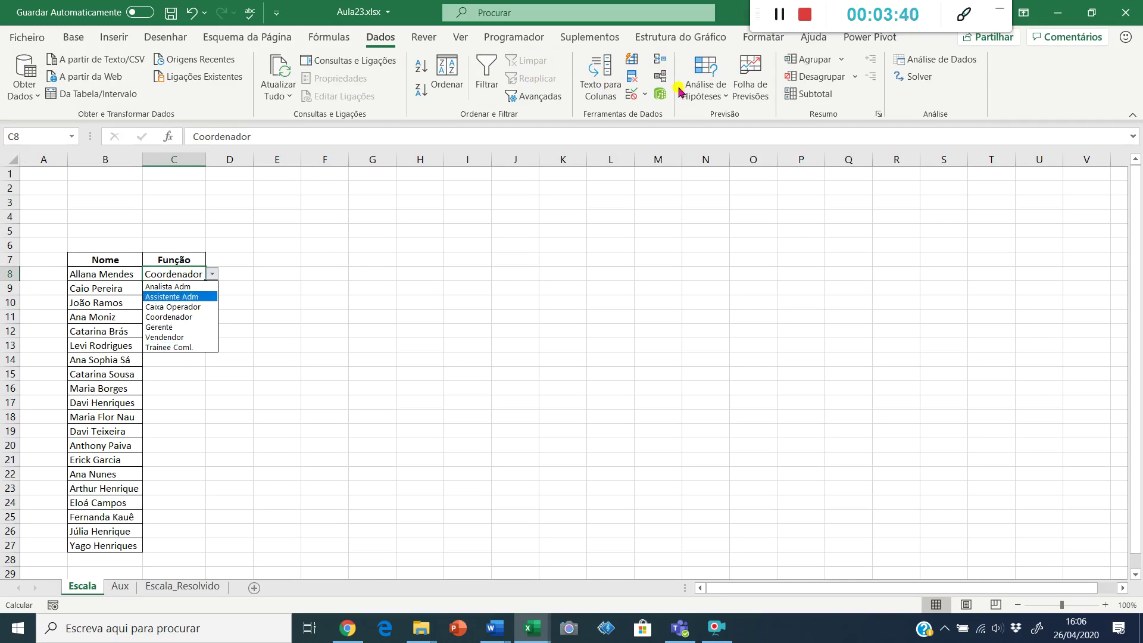
left_click(646, 95)
left_click(645, 94)
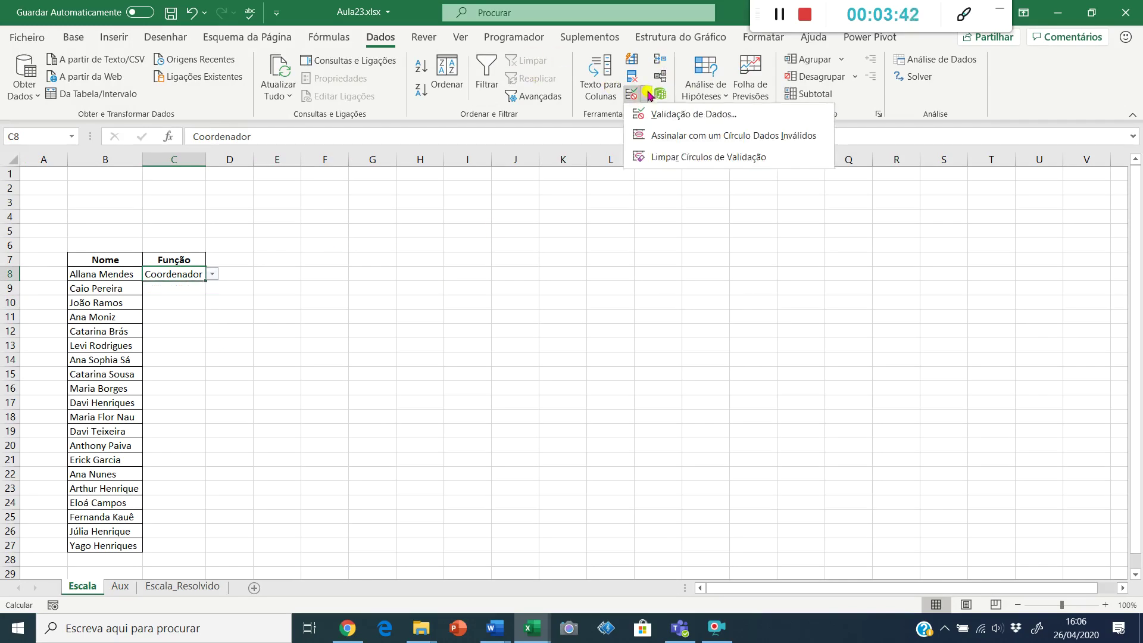
left_click(669, 115)
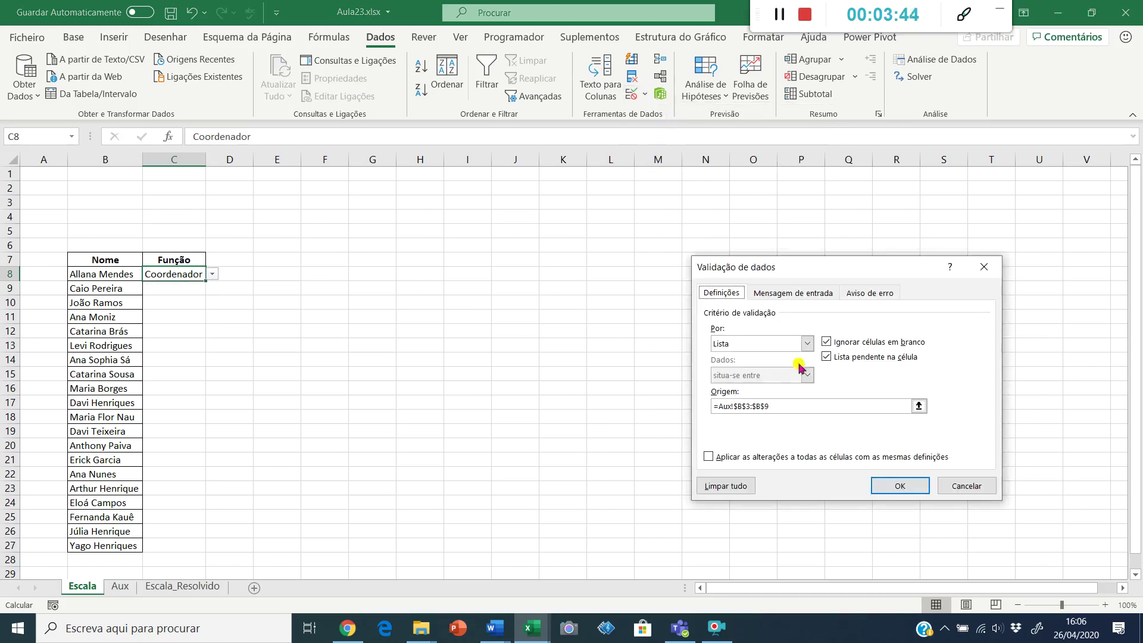
left_click(794, 403)
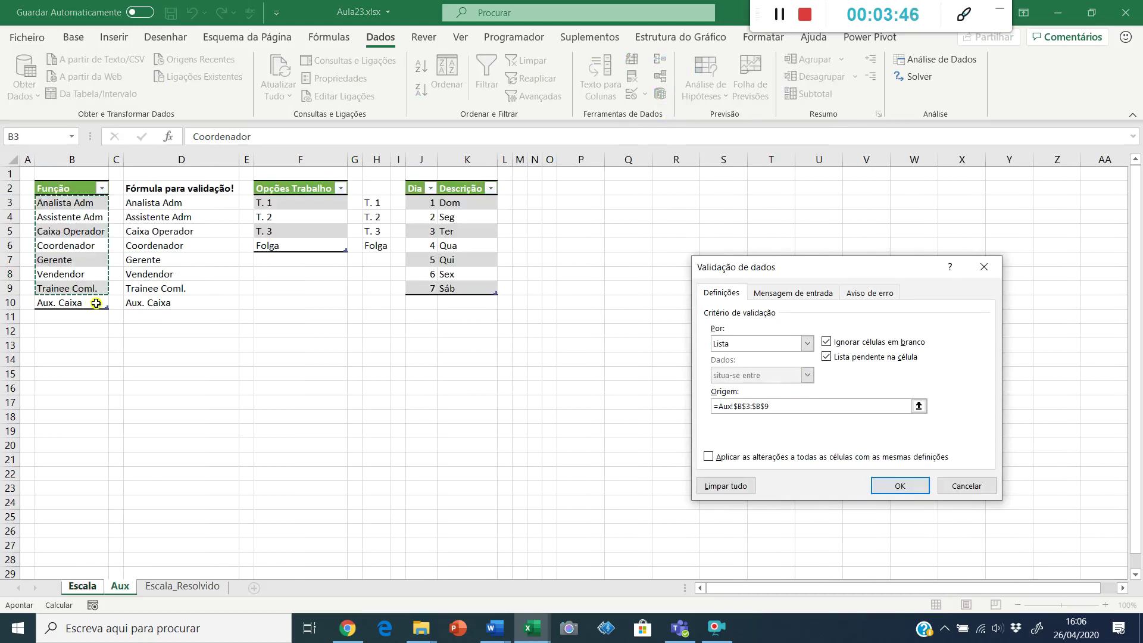
key("BackSpace")
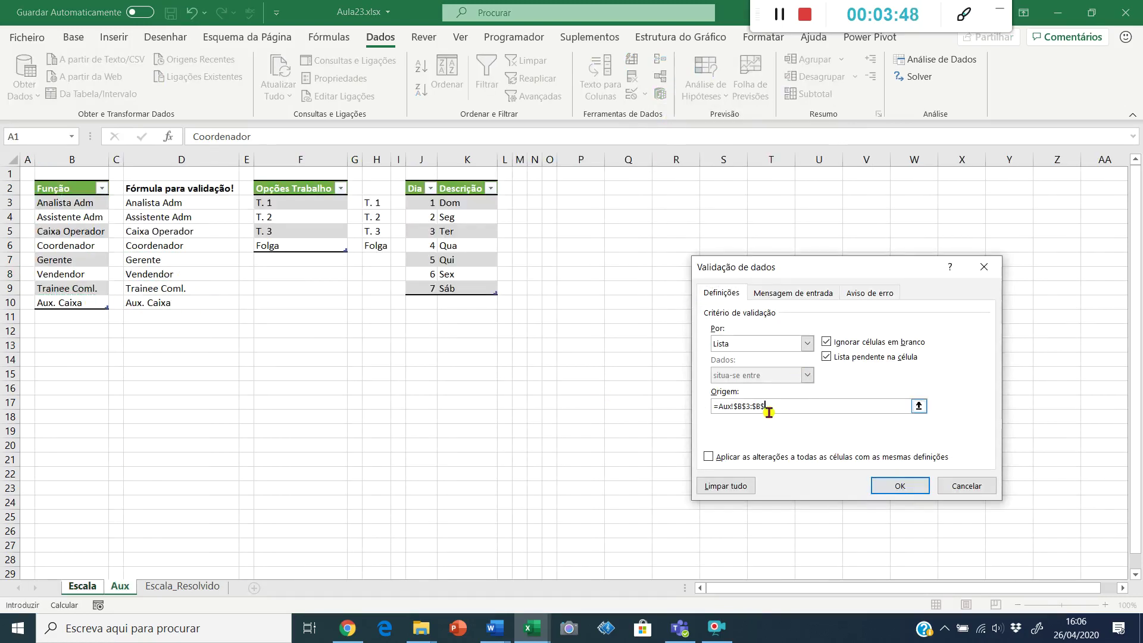
type("10")
left_click(900, 485)
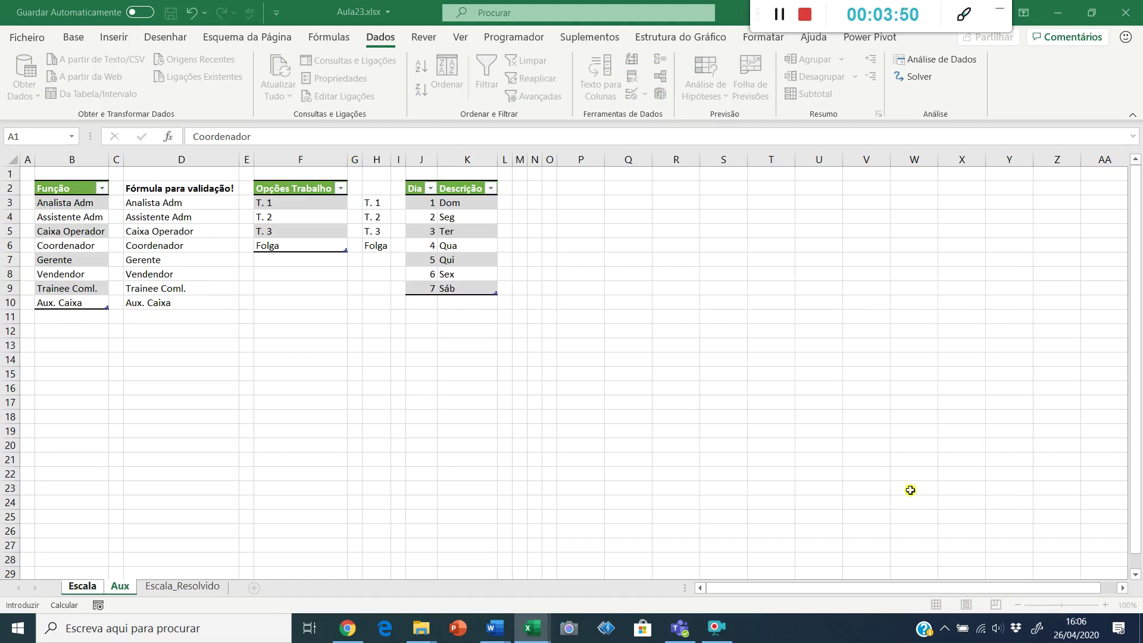
- Choose Aux. Caixa from the list as the first employee's function in C8 and switch to the Aux sheet
left_click(212, 274)
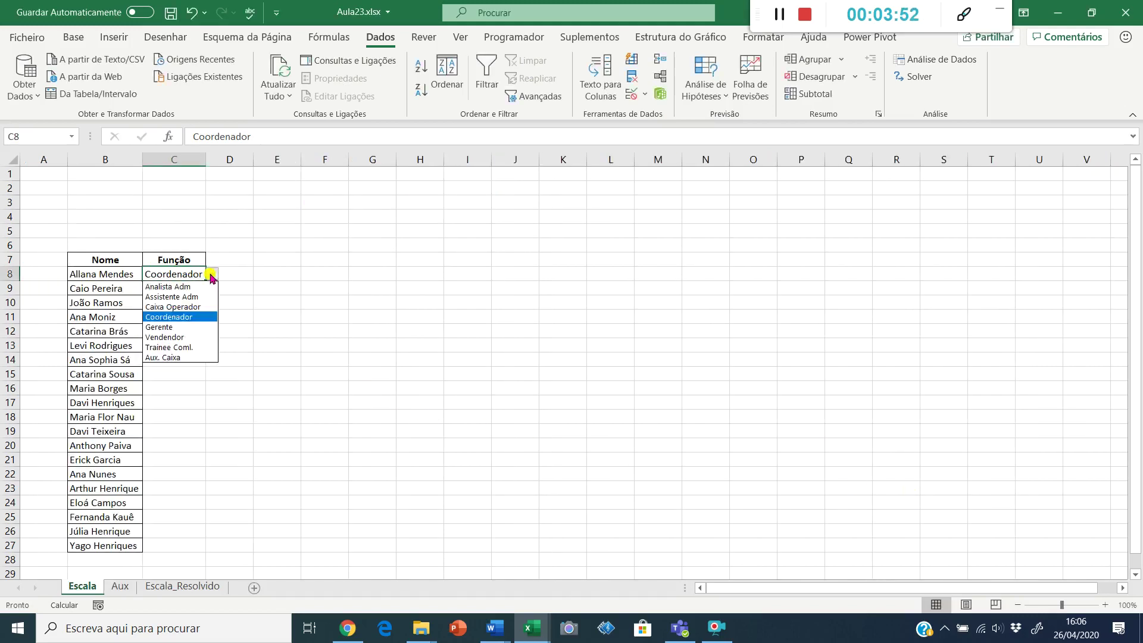
left_click(179, 357)
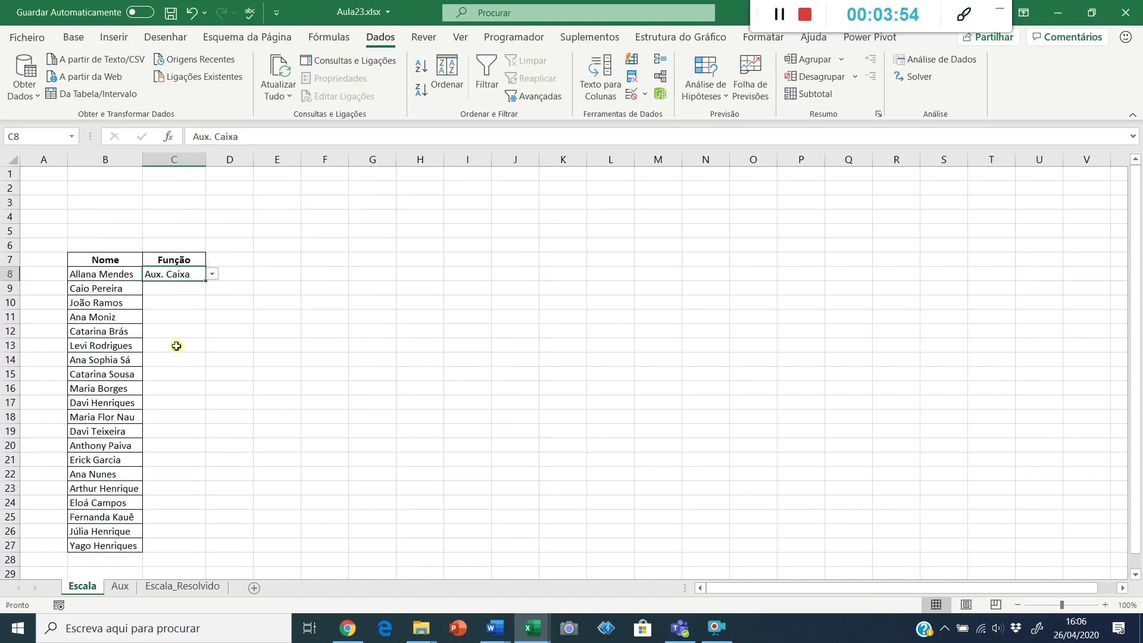
left_click(179, 302)
left_click(179, 274)
left_click(119, 586)
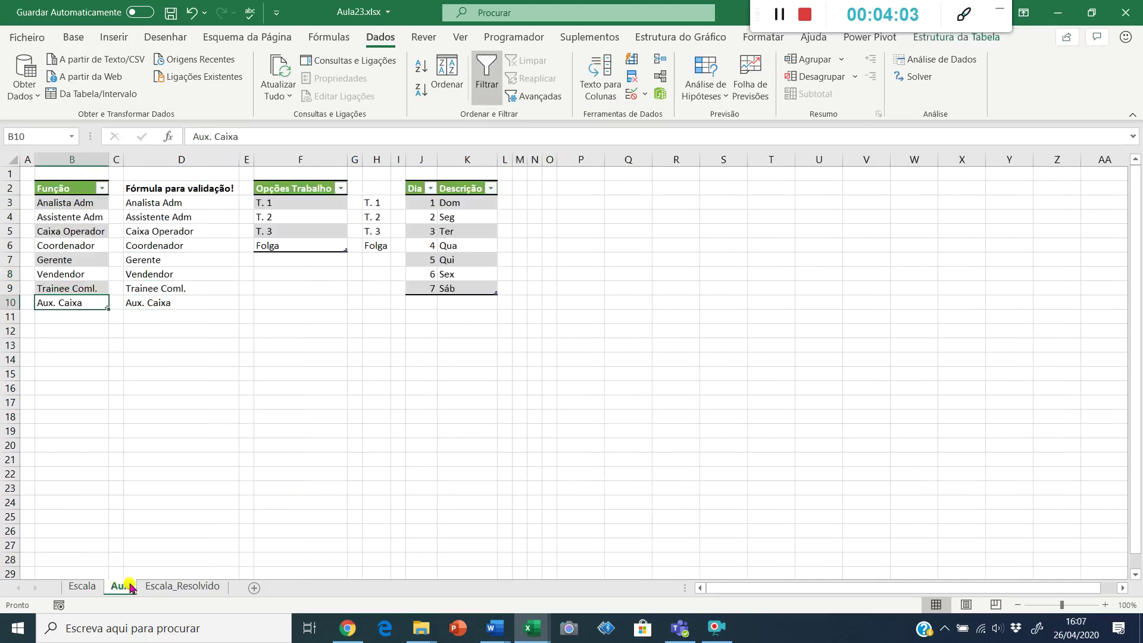
- Start a DESLOCAMENTO formula in D12 of the Aux sheet, with the absolute cell $B$3 as its Referência argument
left_click(140, 331)
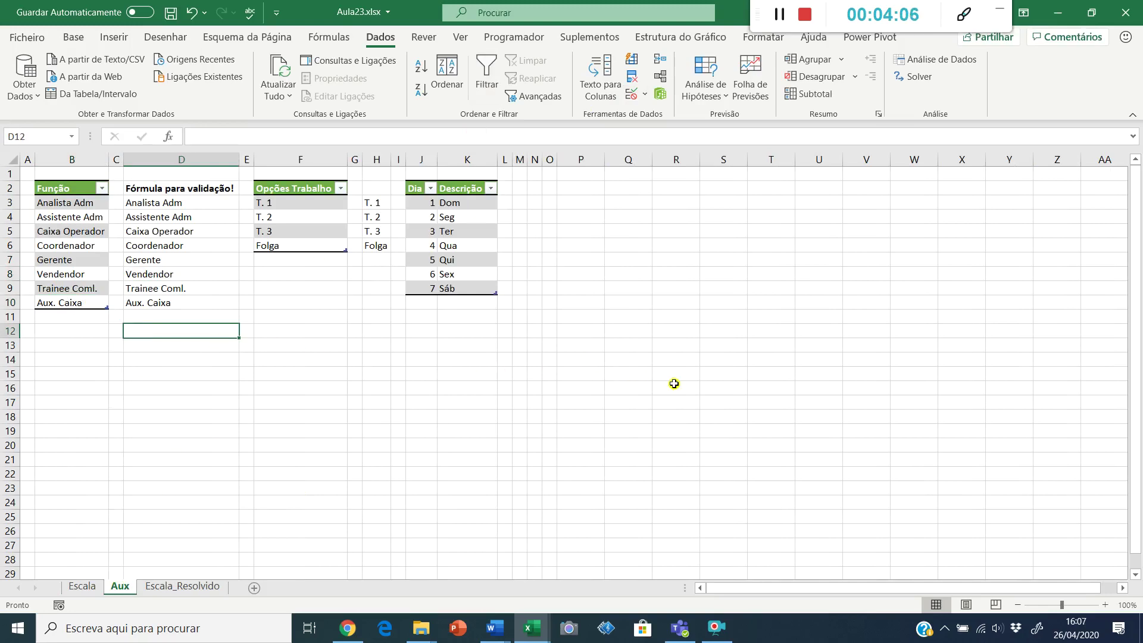
type("=")
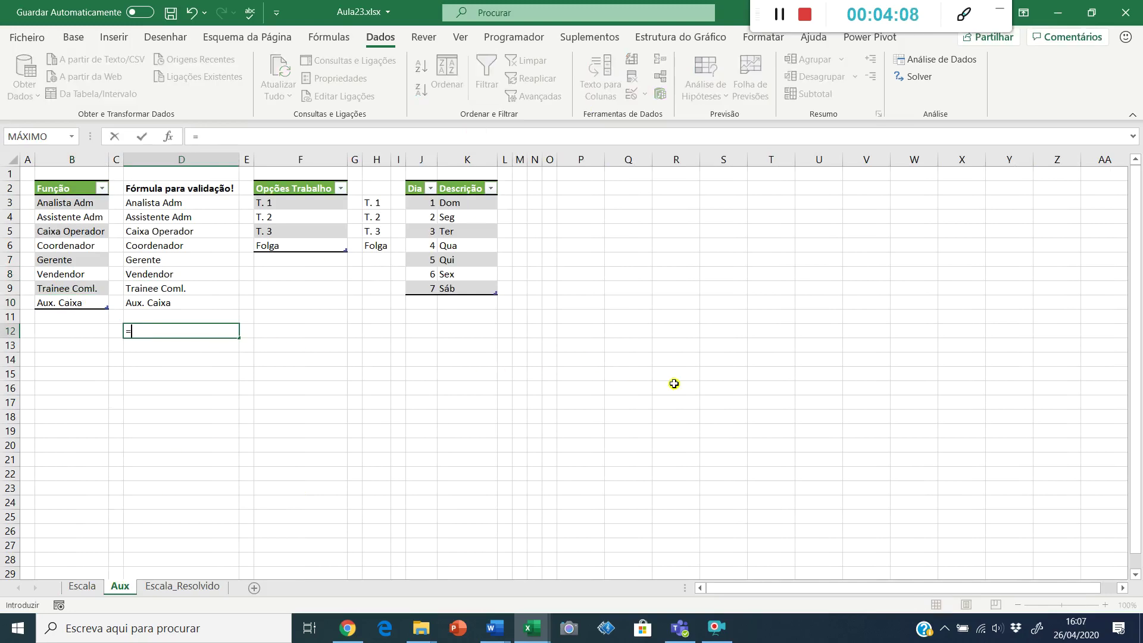
type("des")
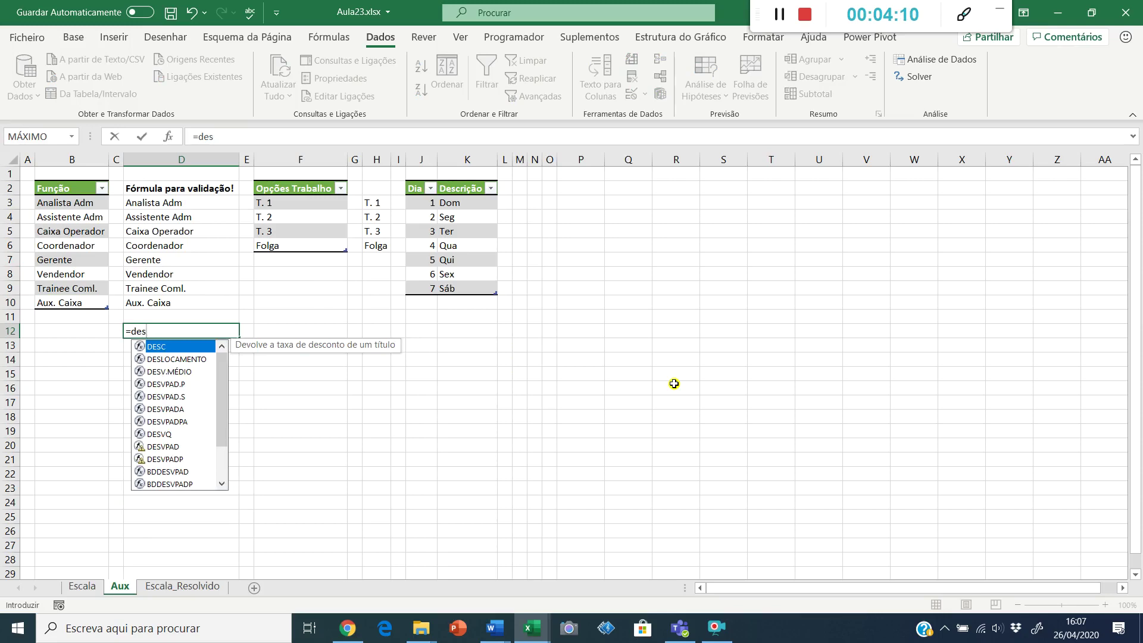
type("lo")
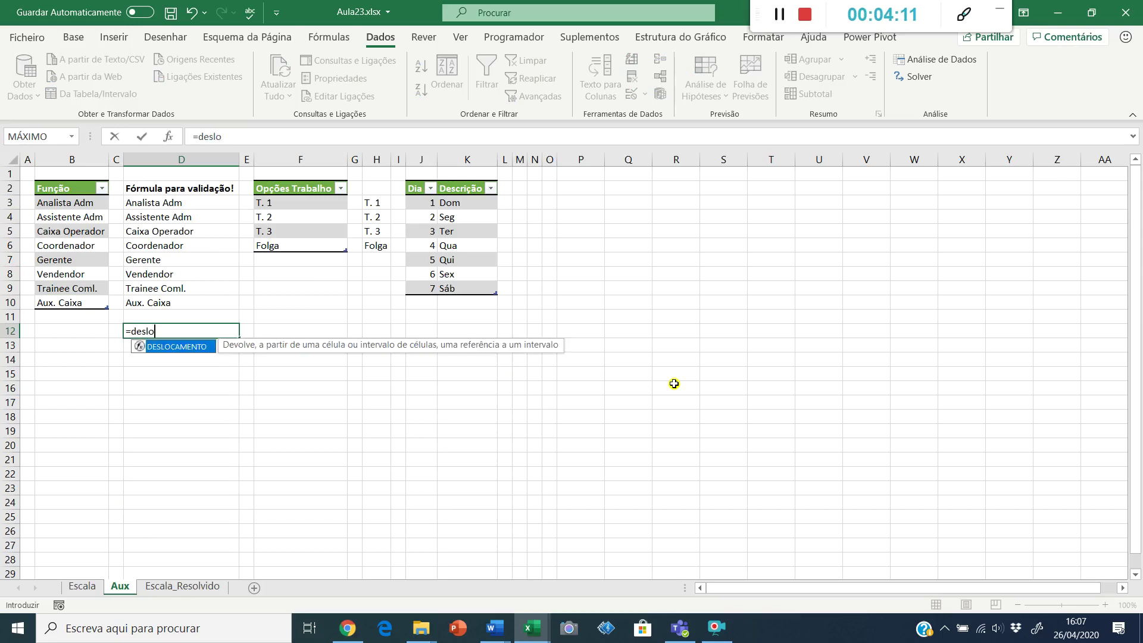
double_click(167, 348)
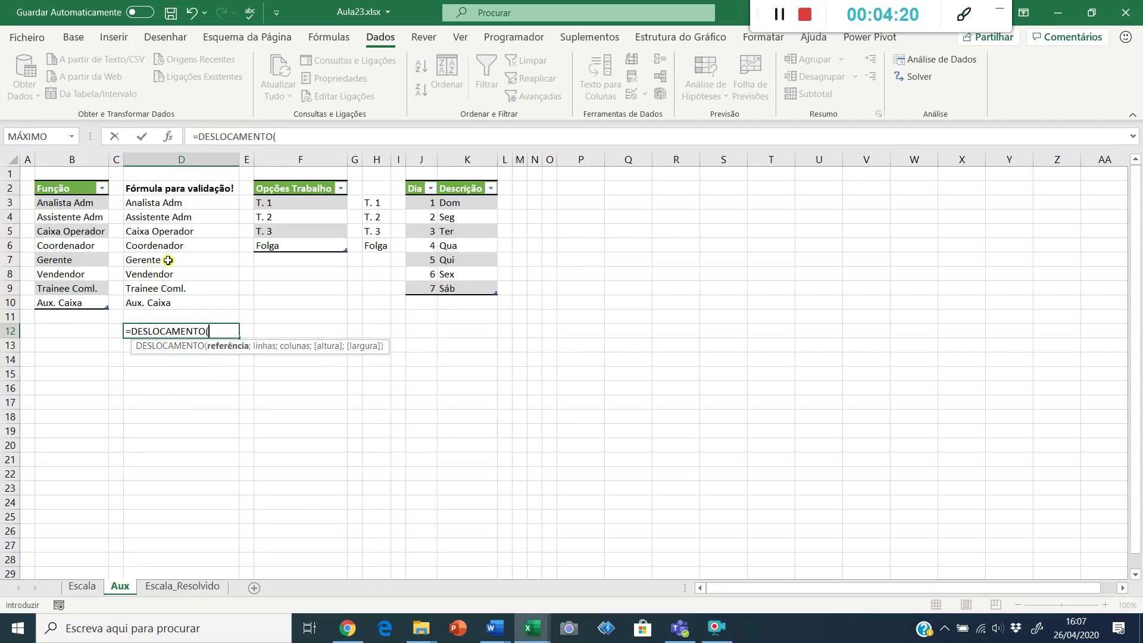
left_click(167, 136)
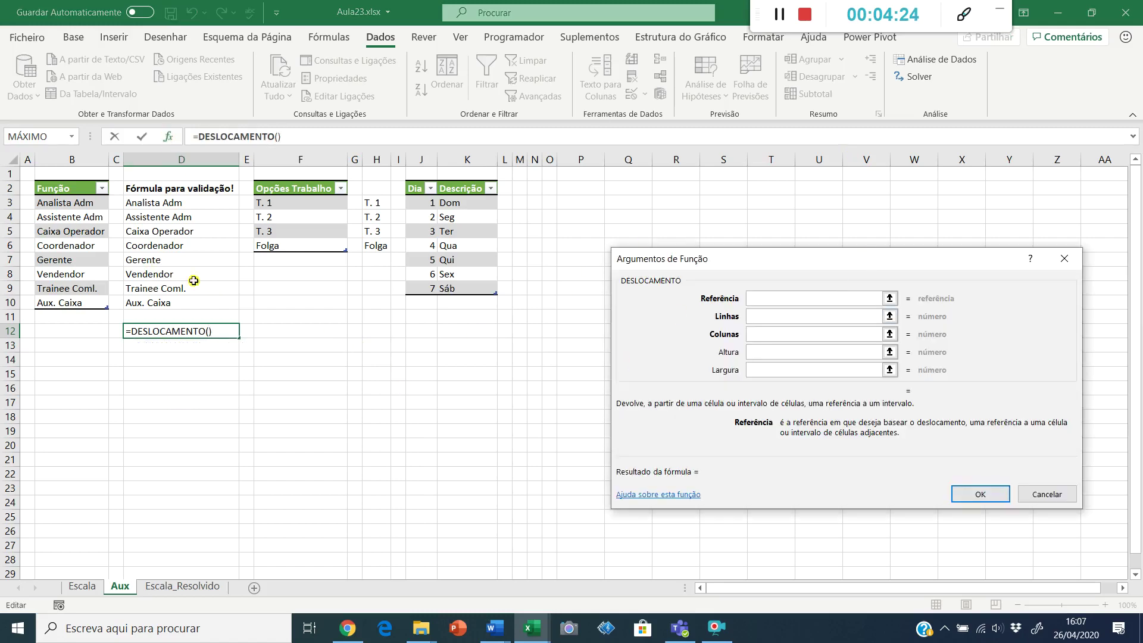
left_click(773, 302)
left_click(59, 204)
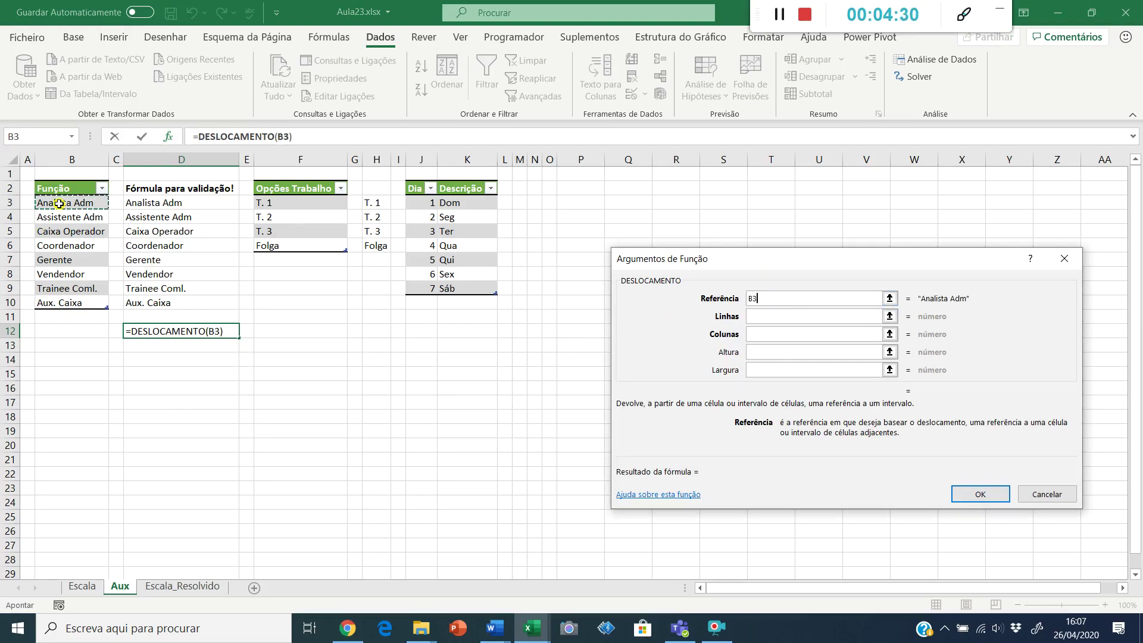
key("F4")
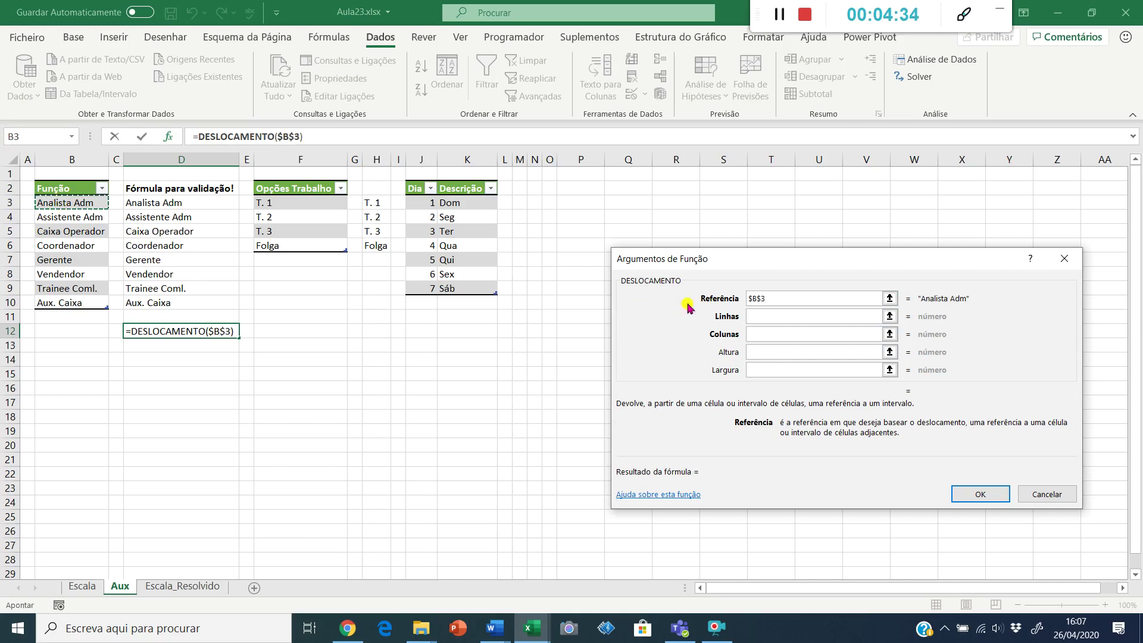
- Complete the DESLOCAMENTO arguments with Linhas 0, Colunas 0, Altura 2 and Largura 1, and enter the formula
left_click(780, 317)
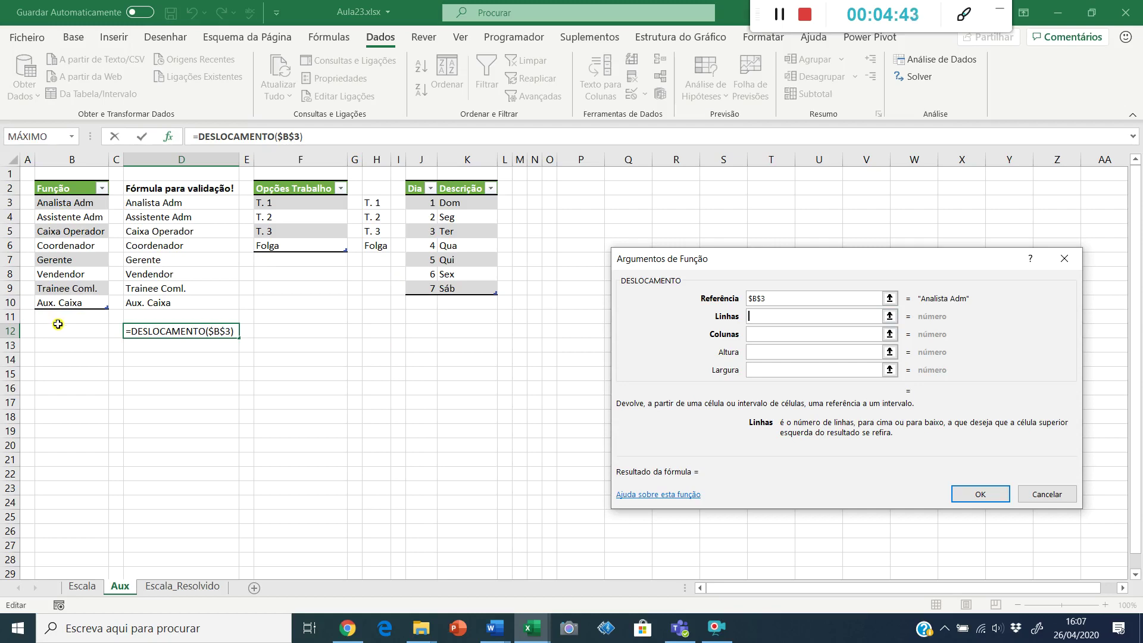
type("0")
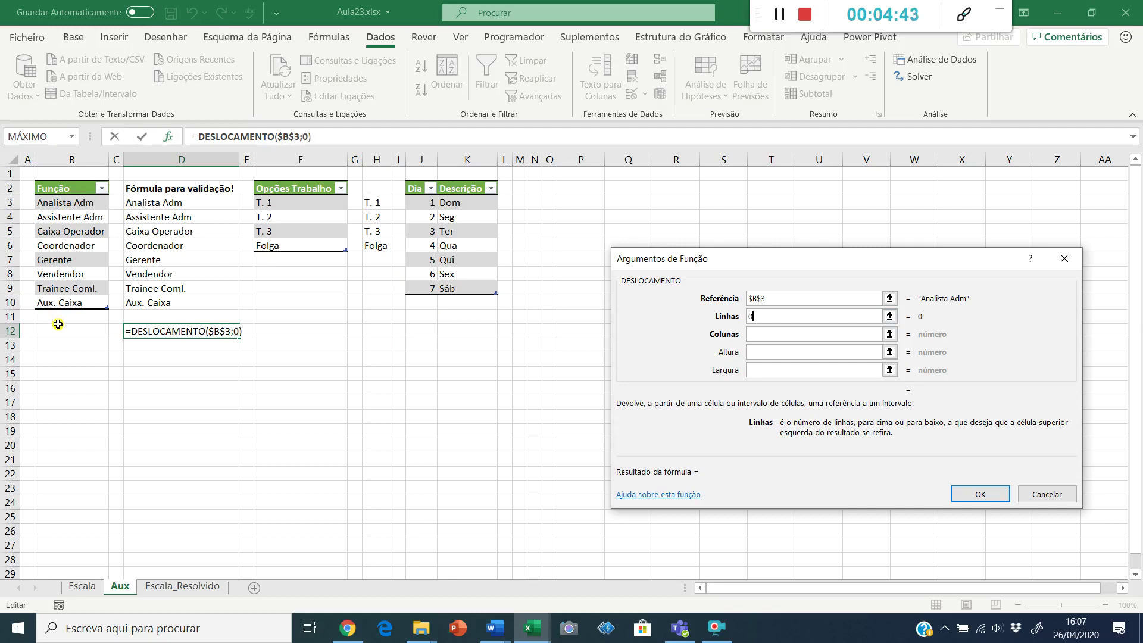
left_click(756, 333)
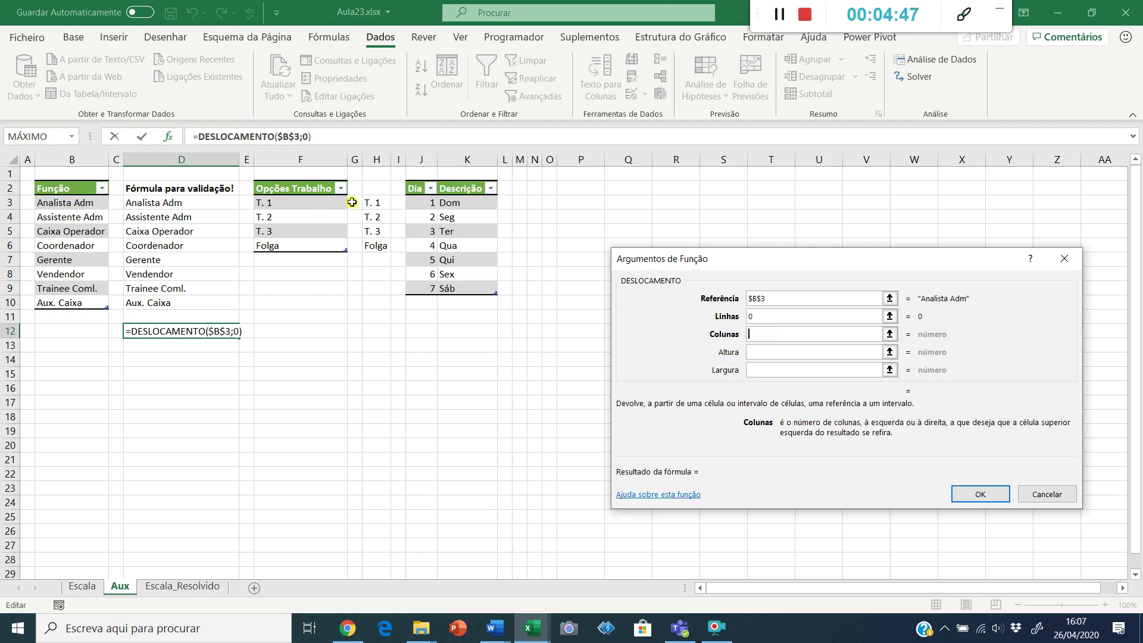
type("0")
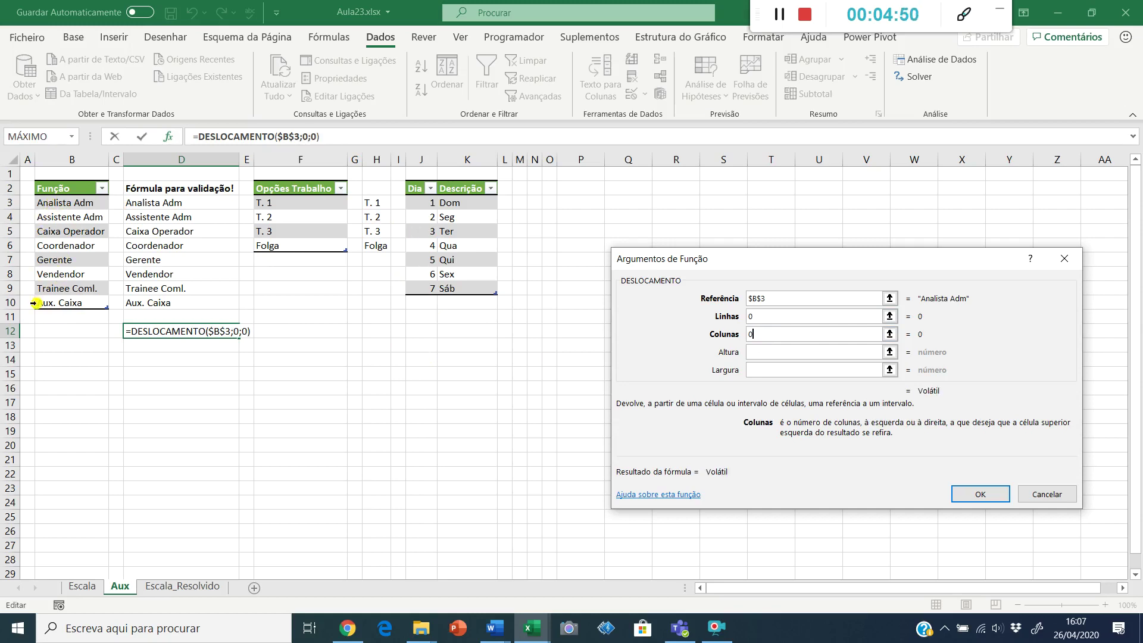
left_click(810, 350)
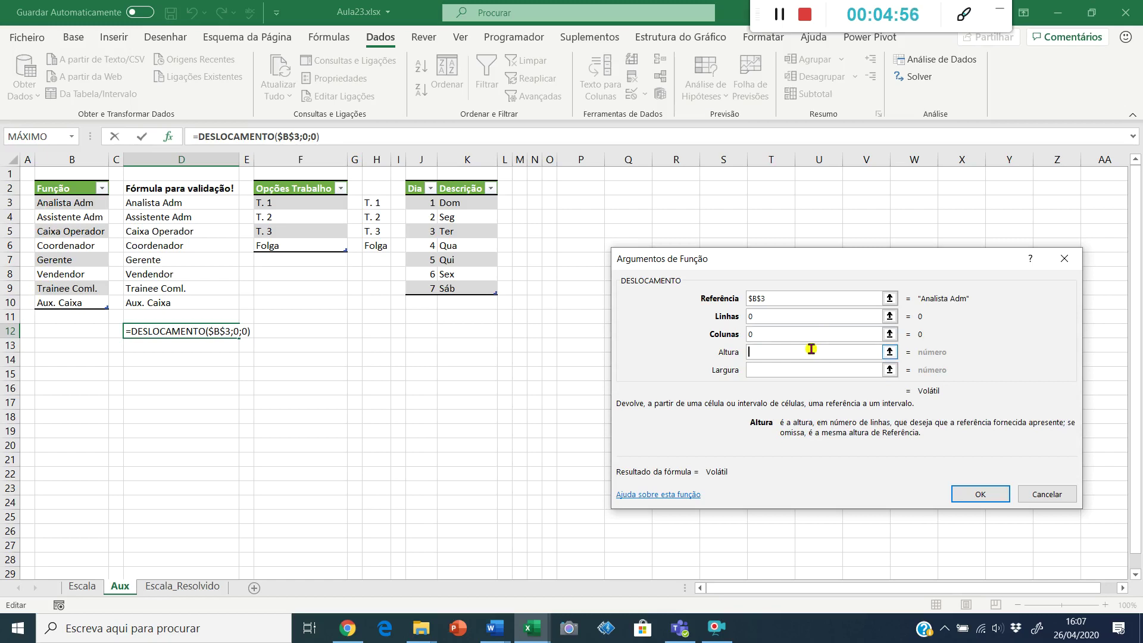
type("2")
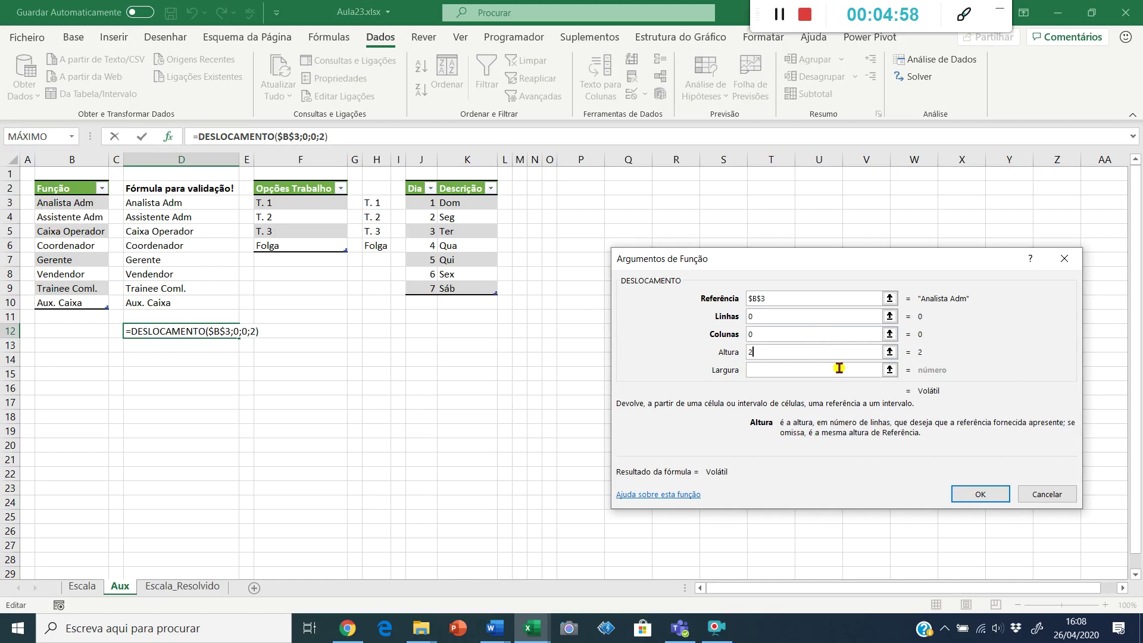
left_click(764, 370)
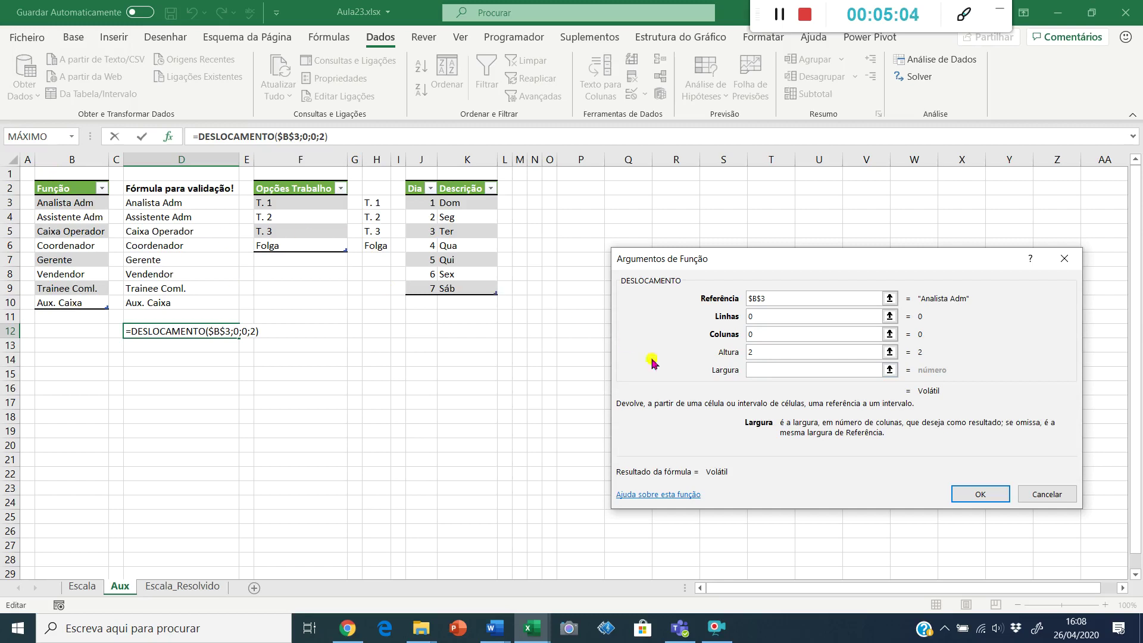
type("1")
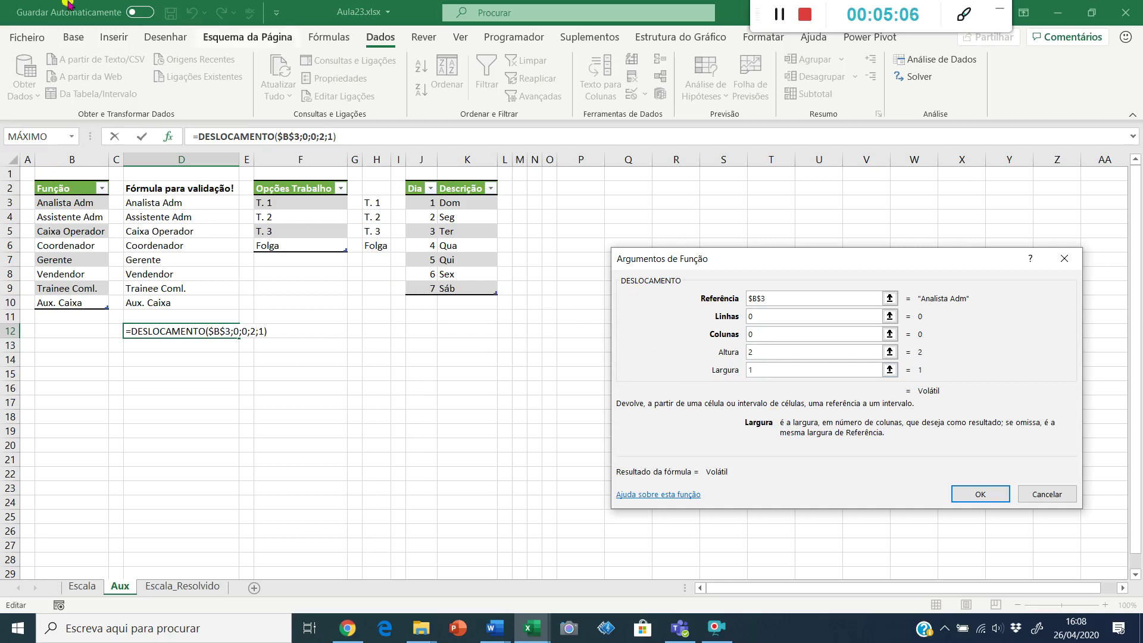
left_click(1000, 494)
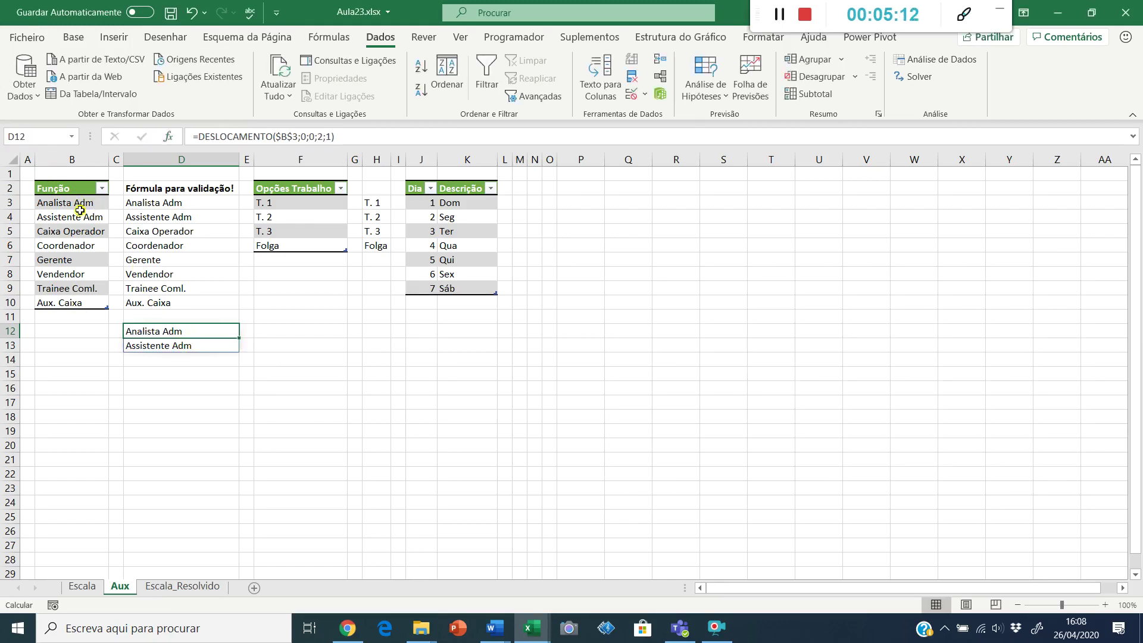
- Set the height argument of D12's DESLOCAMENTO formula to 50 and review the whole spilled list
left_click(321, 136)
double_click(321, 137)
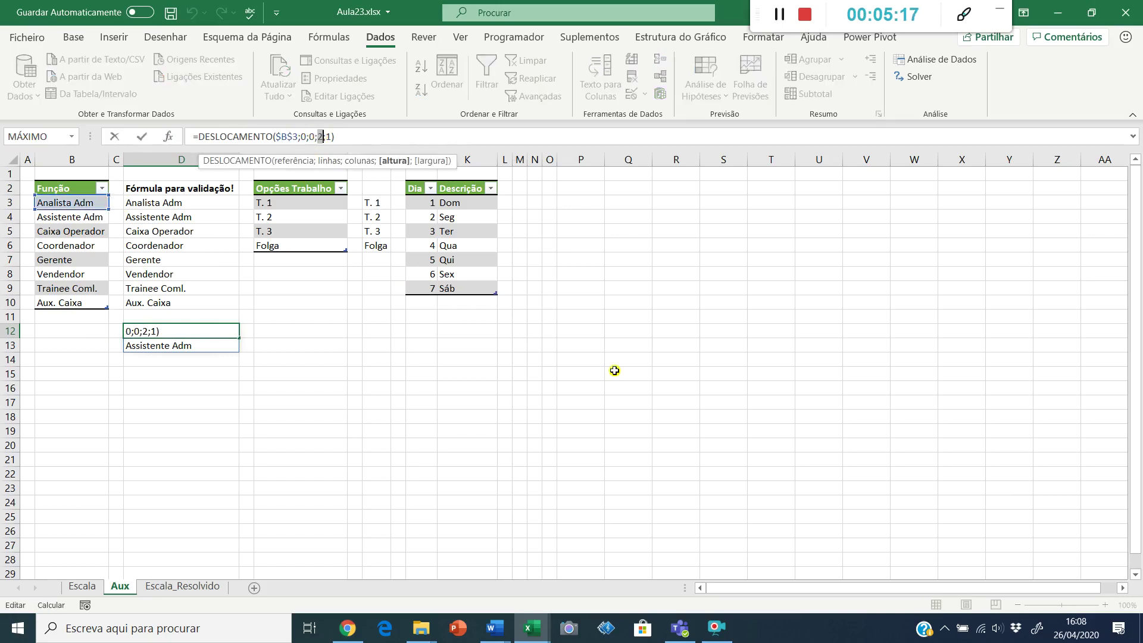
type("50")
key("Return")
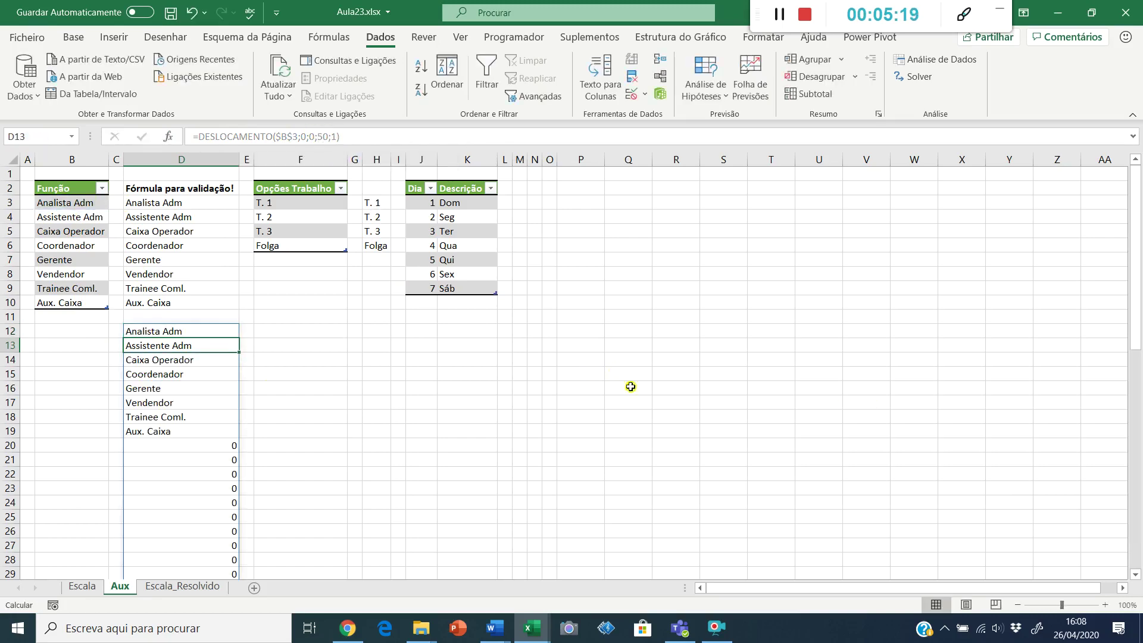
scroll(186, 461, "down", 3)
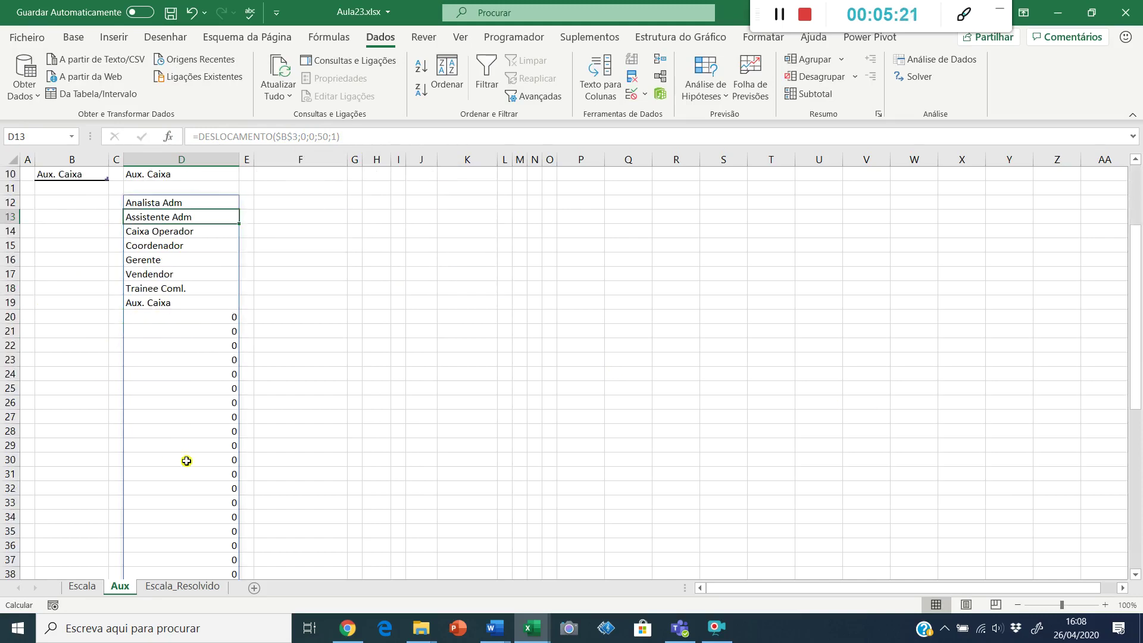
scroll(186, 461, "down", 7)
scroll(184, 471, "up", 7)
scroll(184, 471, "up", 2)
- Reduce the height argument of D12's DESLOCAMENTO formula to 5 and reselect the formula cell
left_click(164, 289)
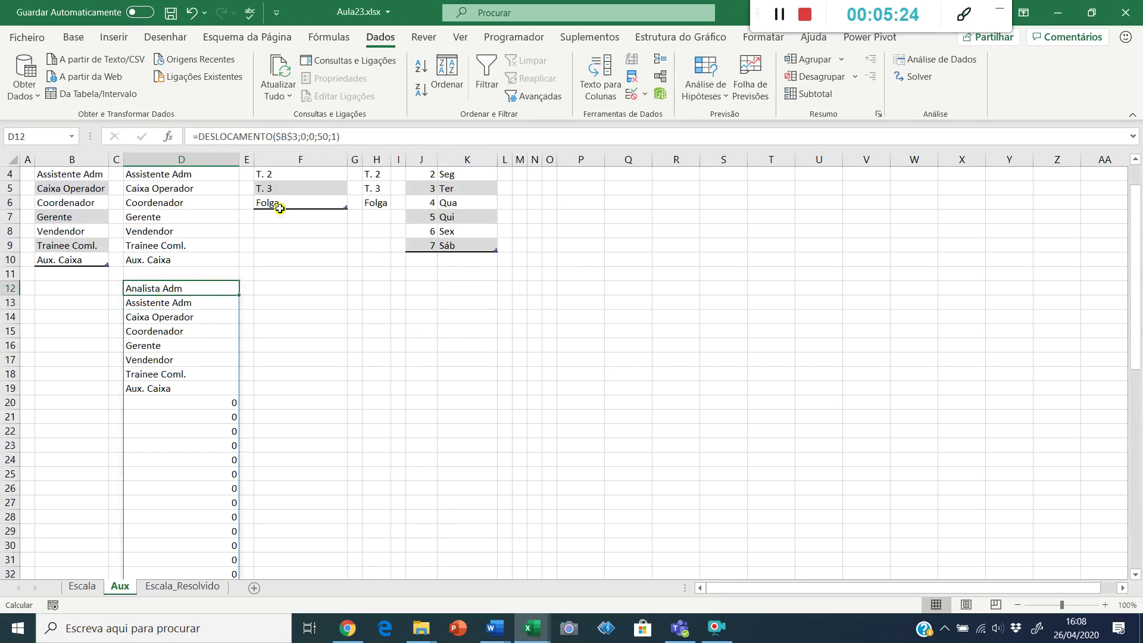
left_click(322, 136)
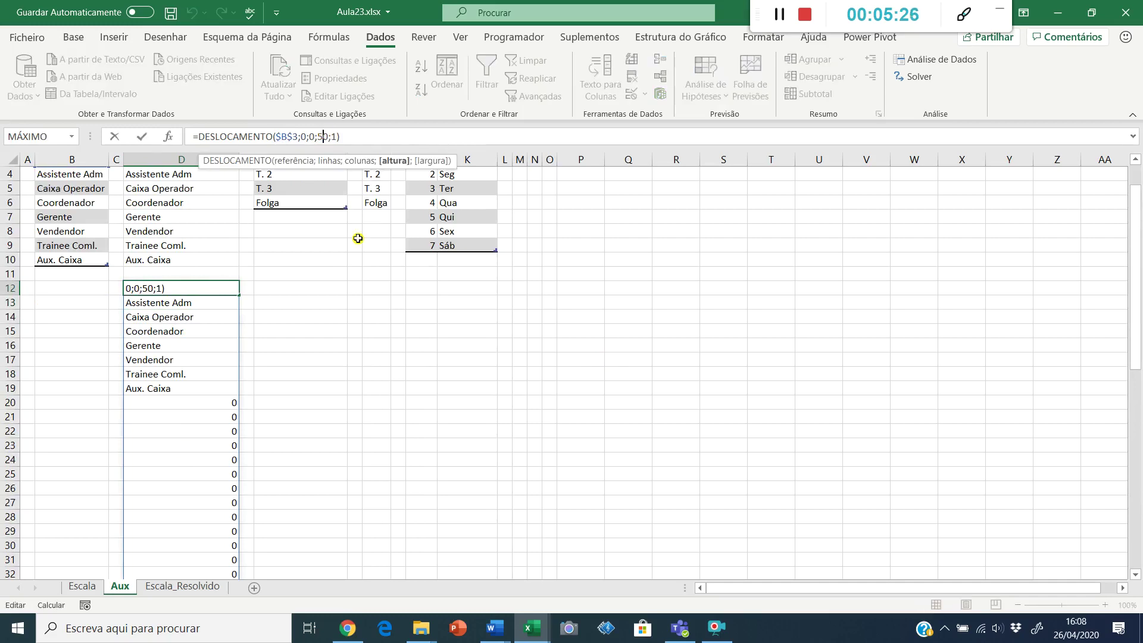
key("Delete")
key("Return")
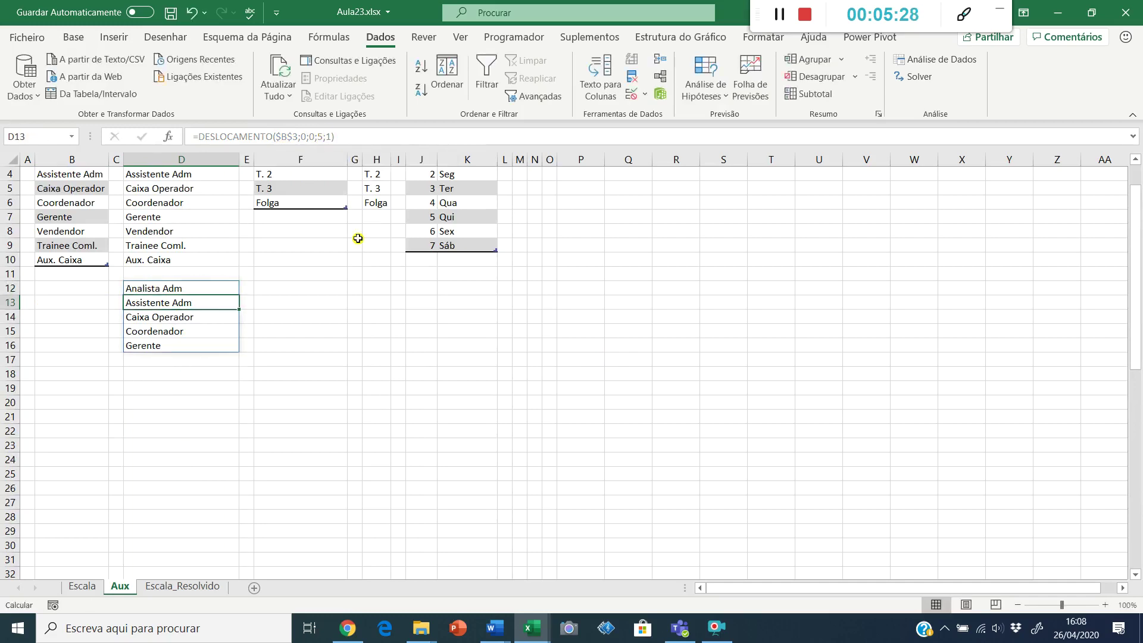
key("Up")
scroll(102, 254, "up", 1)
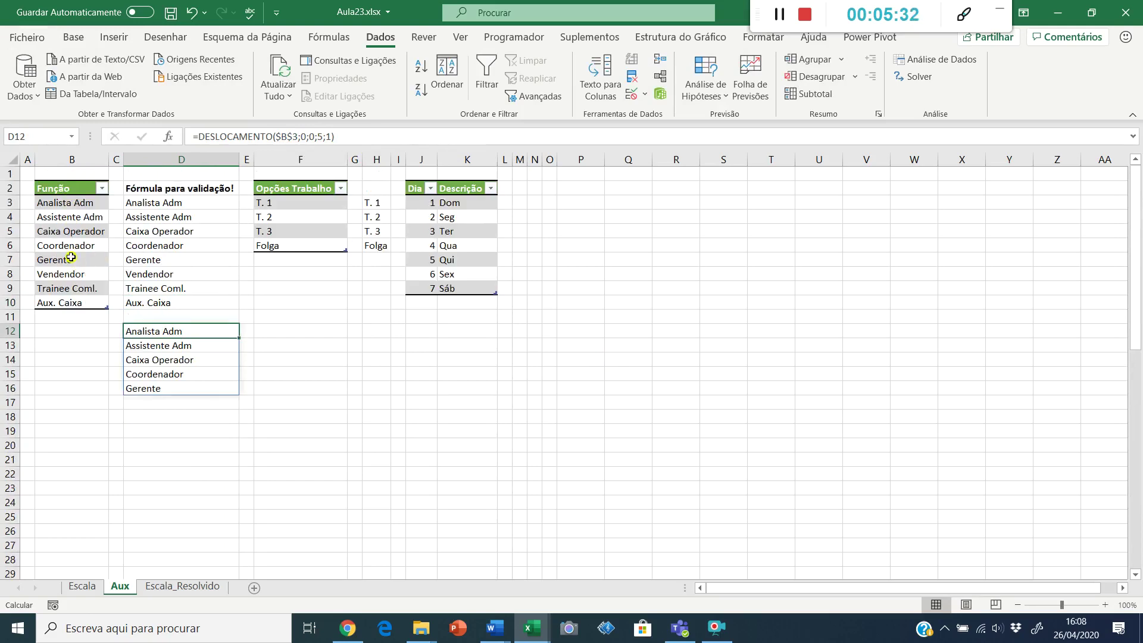
- Set the height argument of D12's DESLOCAMENTO formula to 12 and reselect the cell
left_click(318, 137)
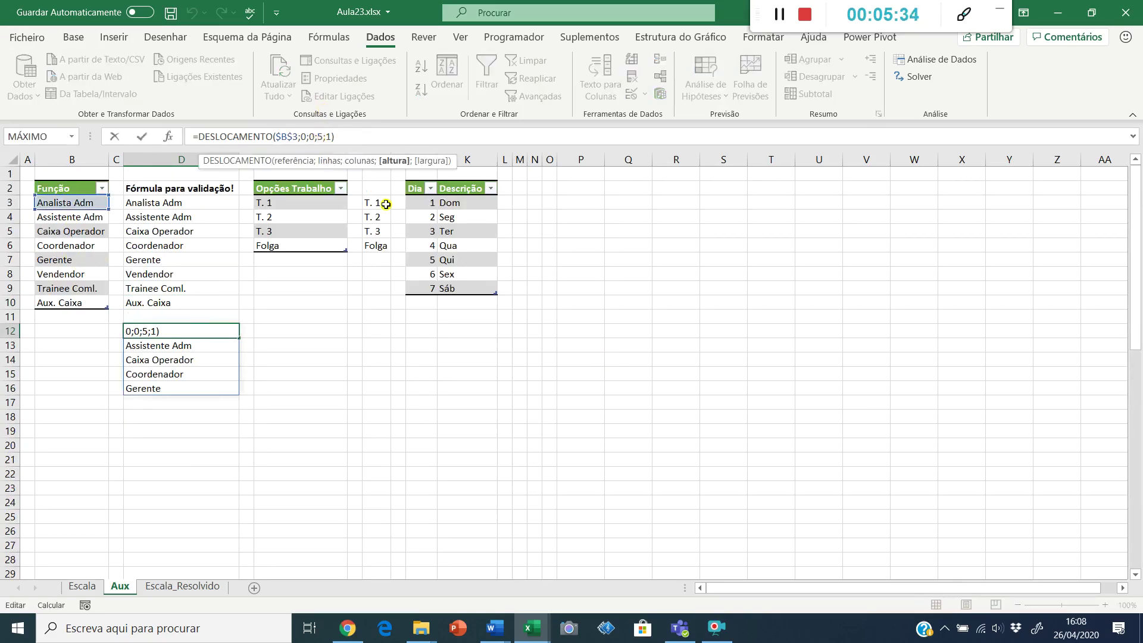
key("Delete")
type("12")
key("Return")
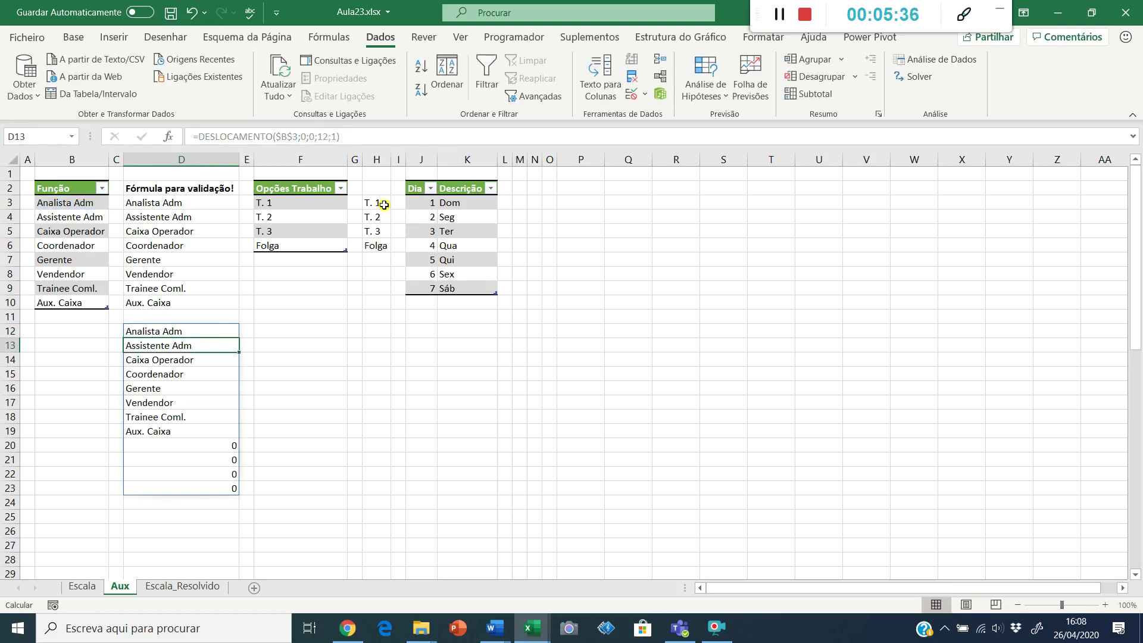
left_click(153, 327)
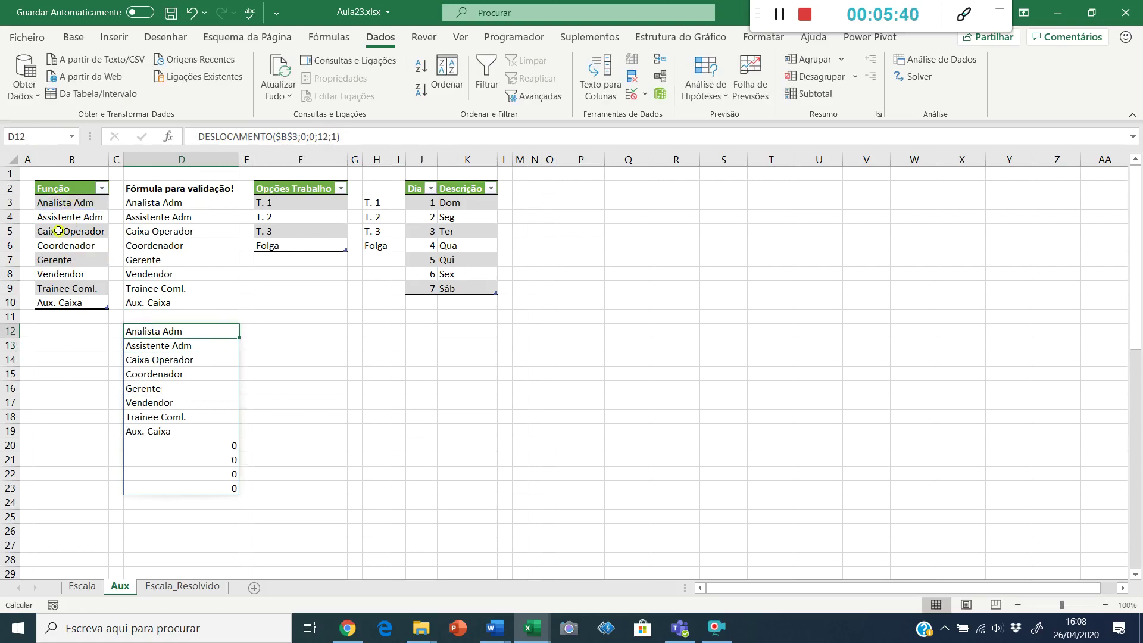
- Count the filled cells of column B in F12 with the formula =CONTAR.VAL(B:B)
left_click(277, 328)
type("=cont")
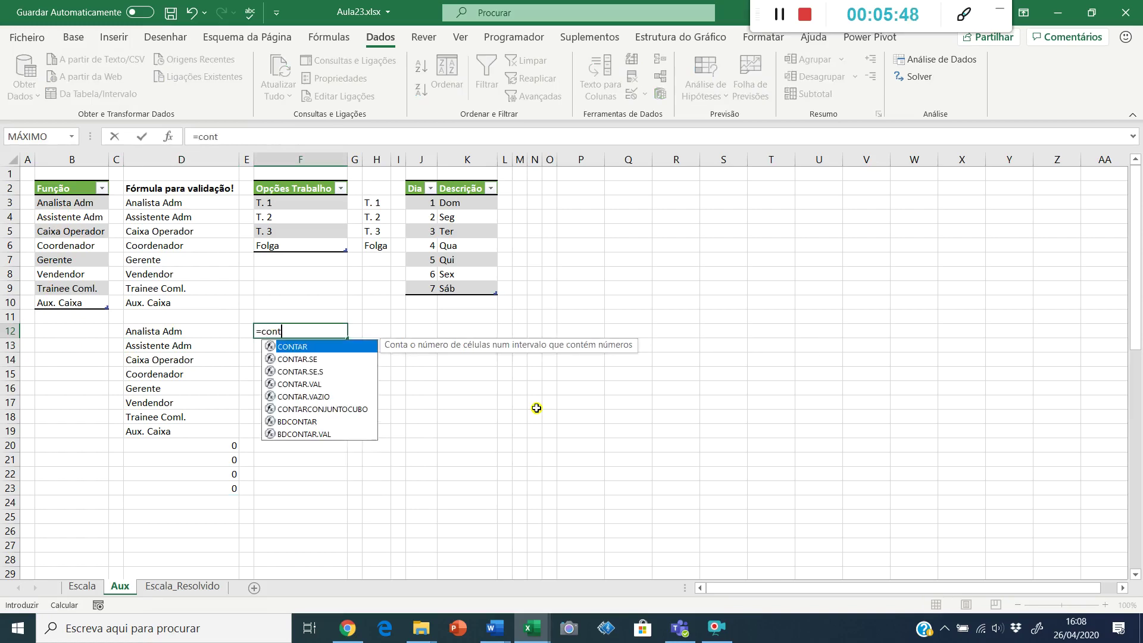
double_click(295, 384)
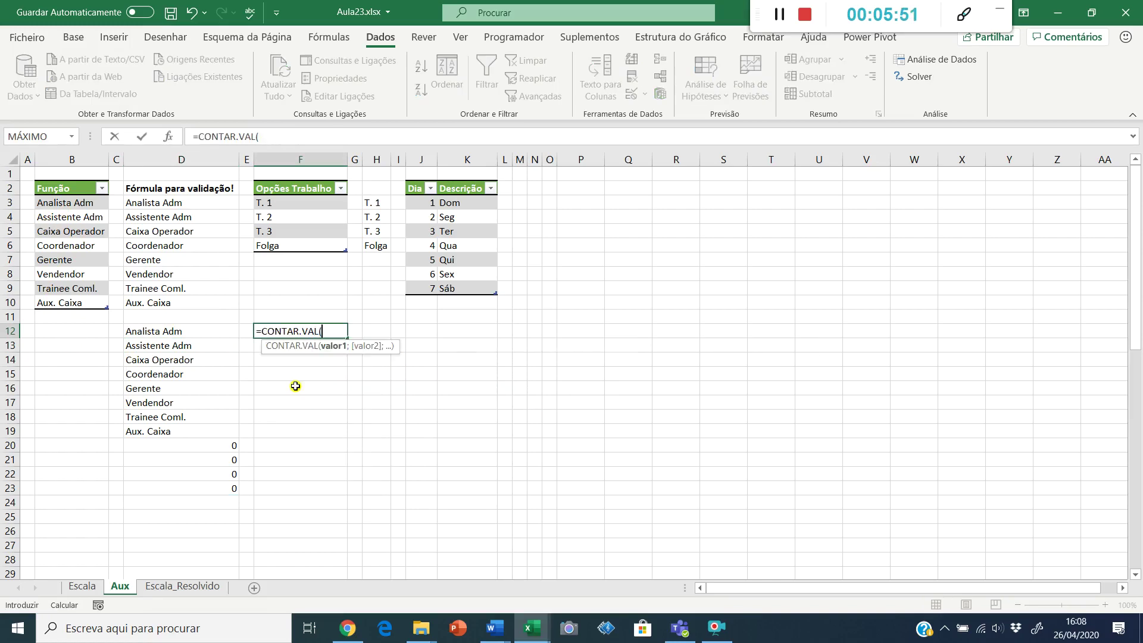
left_click(63, 161)
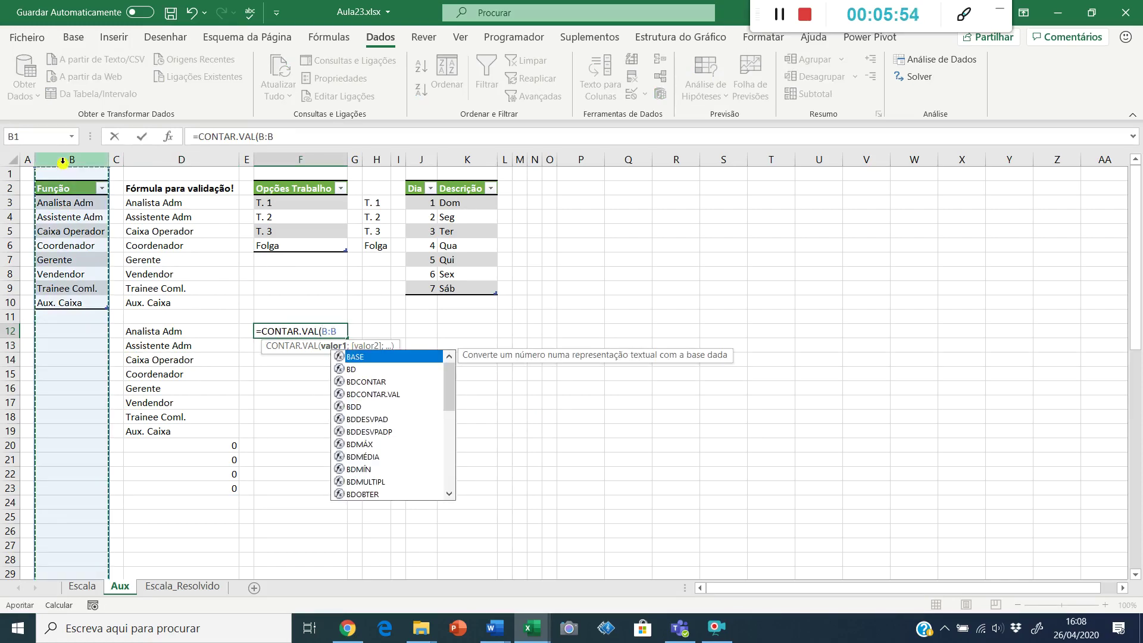
key("Return")
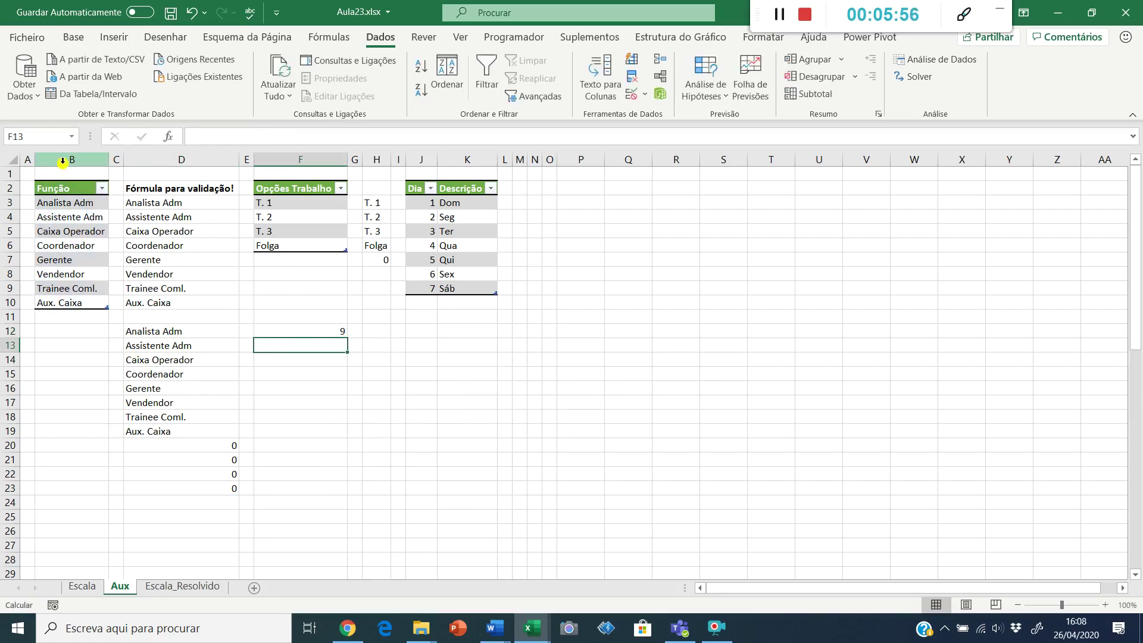
key("Up")
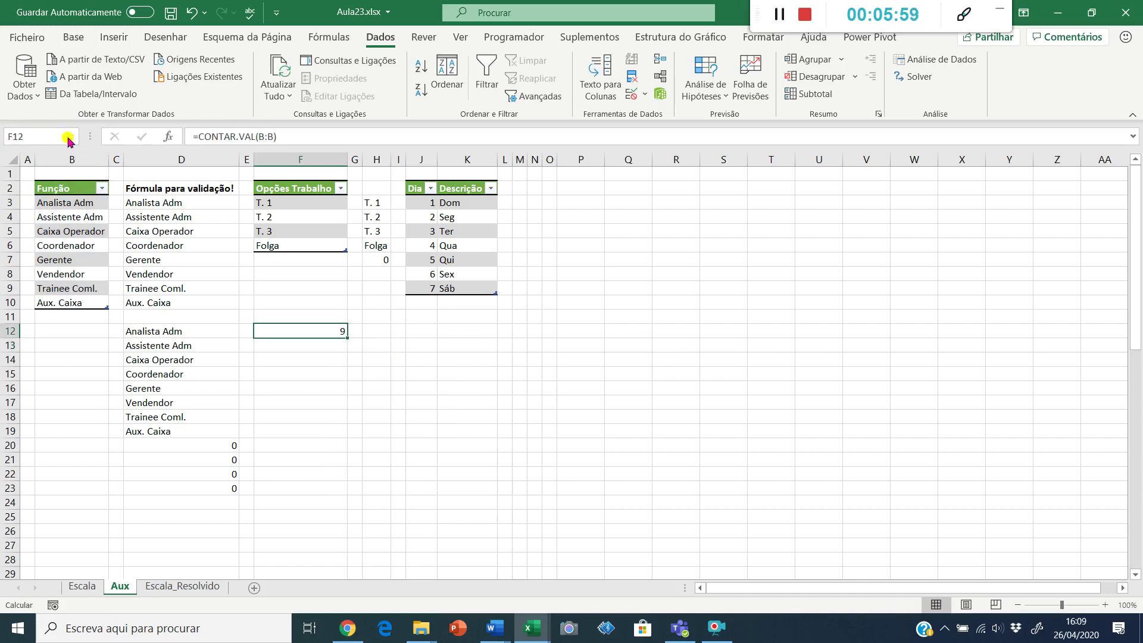
- Replace the height argument of D12's DESLOCAMENTO formula with CONTAR.VAL(B:B), copied from F12
left_click(261, 132)
left_click_drag(261, 132, 198, 130)
key("ctrl+c")
key("Escape")
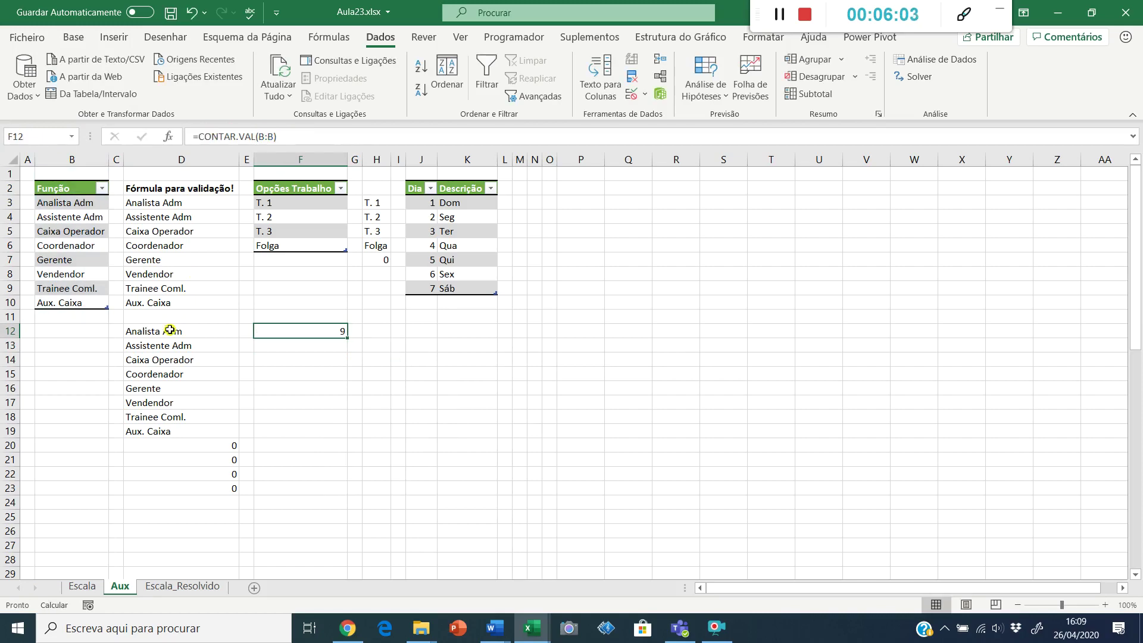
left_click(173, 331)
double_click(315, 136)
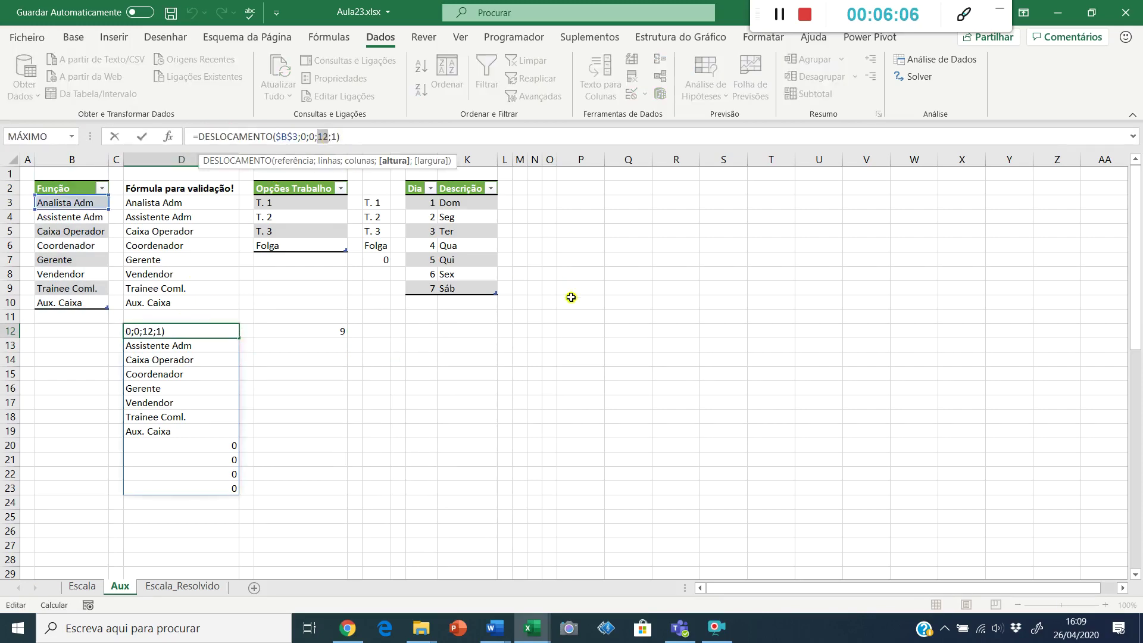
key("ctrl+v")
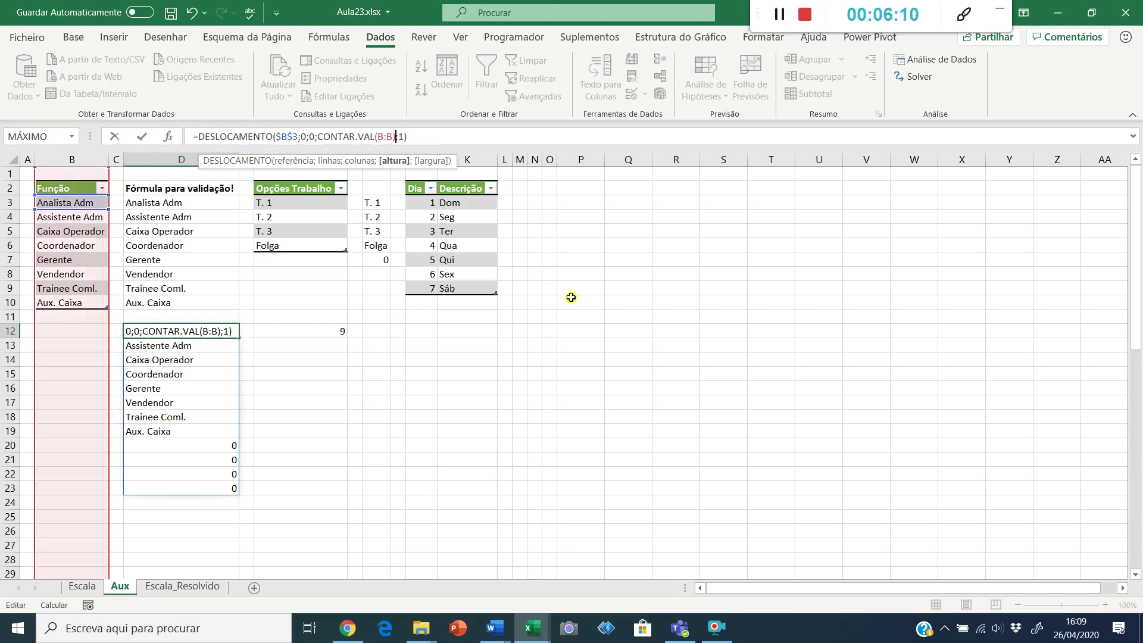
key("Return")
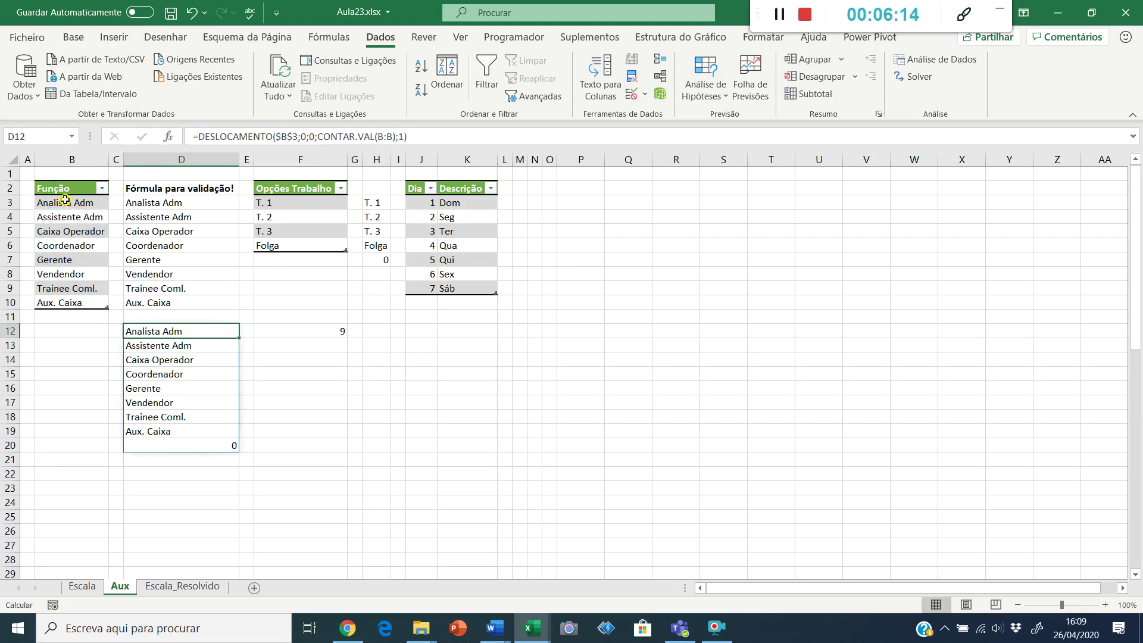
- Subtract 1 from CONTAR.VAL(B:B) in D12's DESLOCAMENTO formula so the column header is not counted
left_click(66, 158)
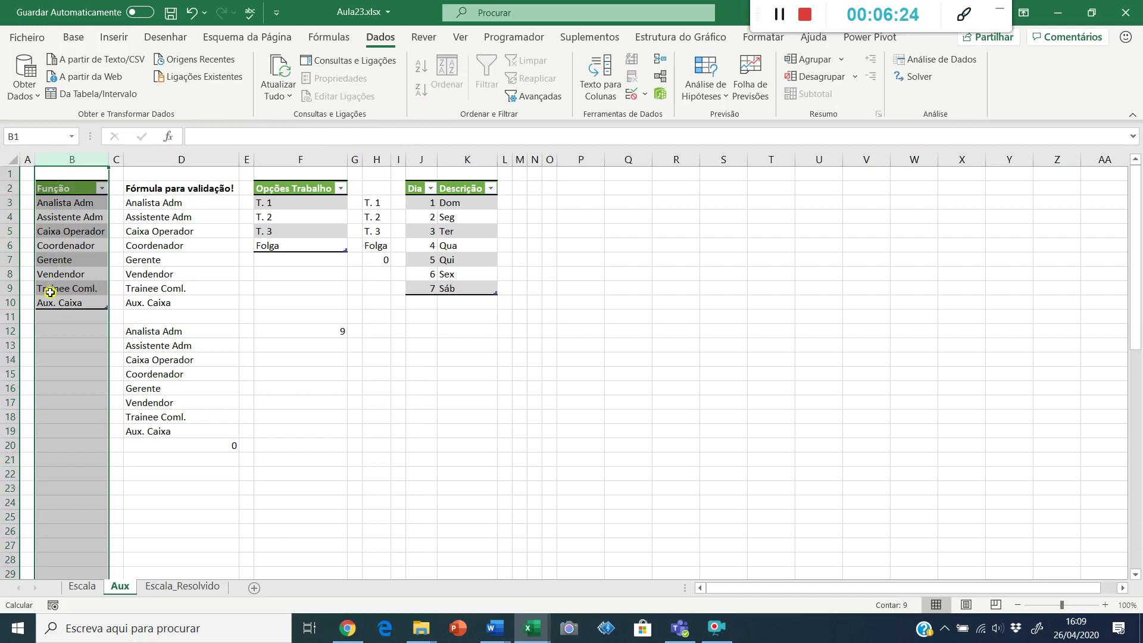
left_click(188, 336)
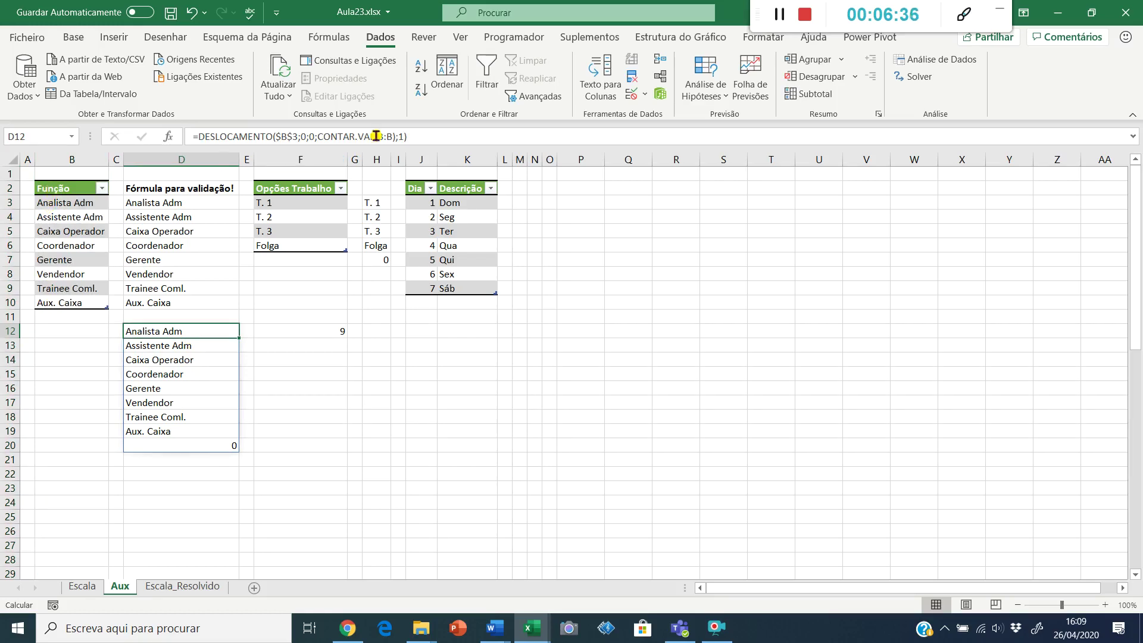
left_click(400, 143)
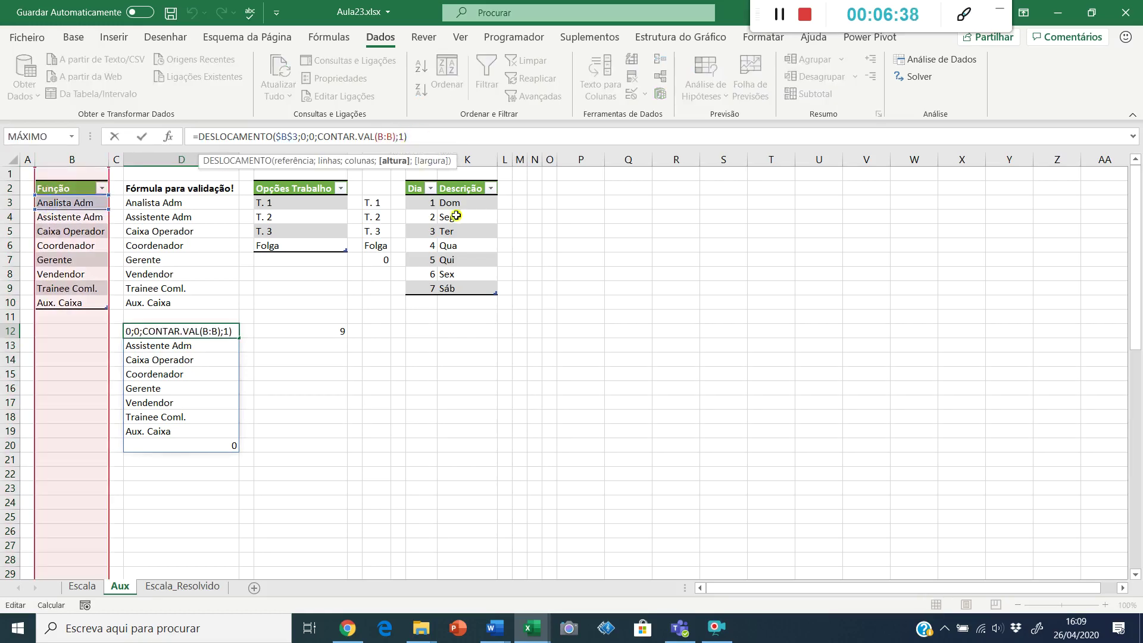
type("-1")
key("Return")
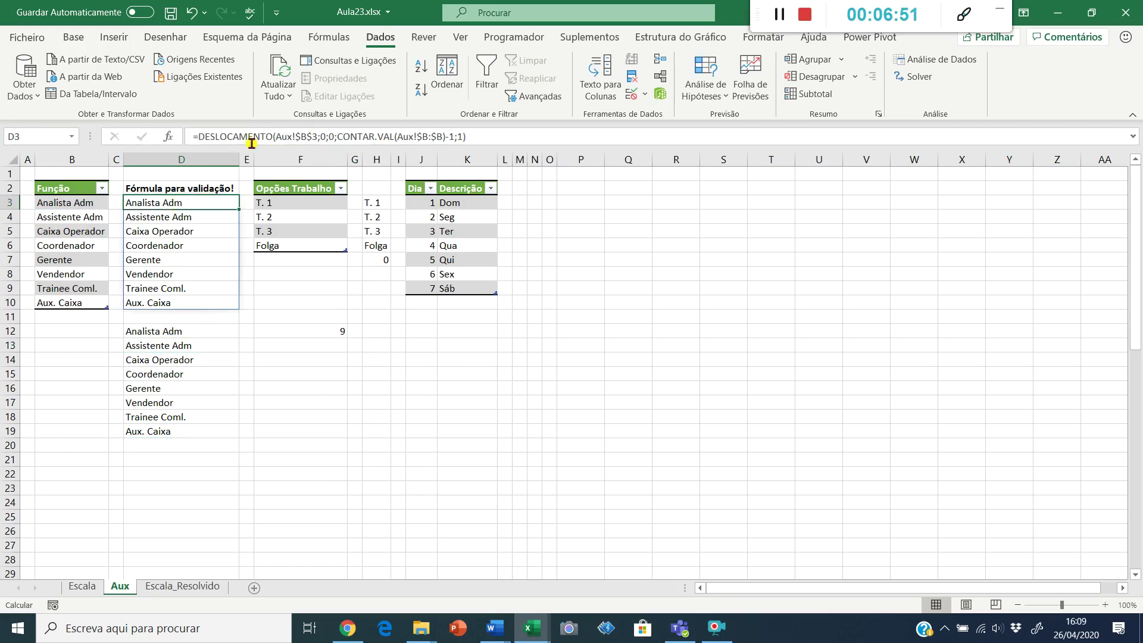
- Add Aux. Coml. in B11 as a new entry of the Função table
left_click(82, 200)
left_click(59, 306)
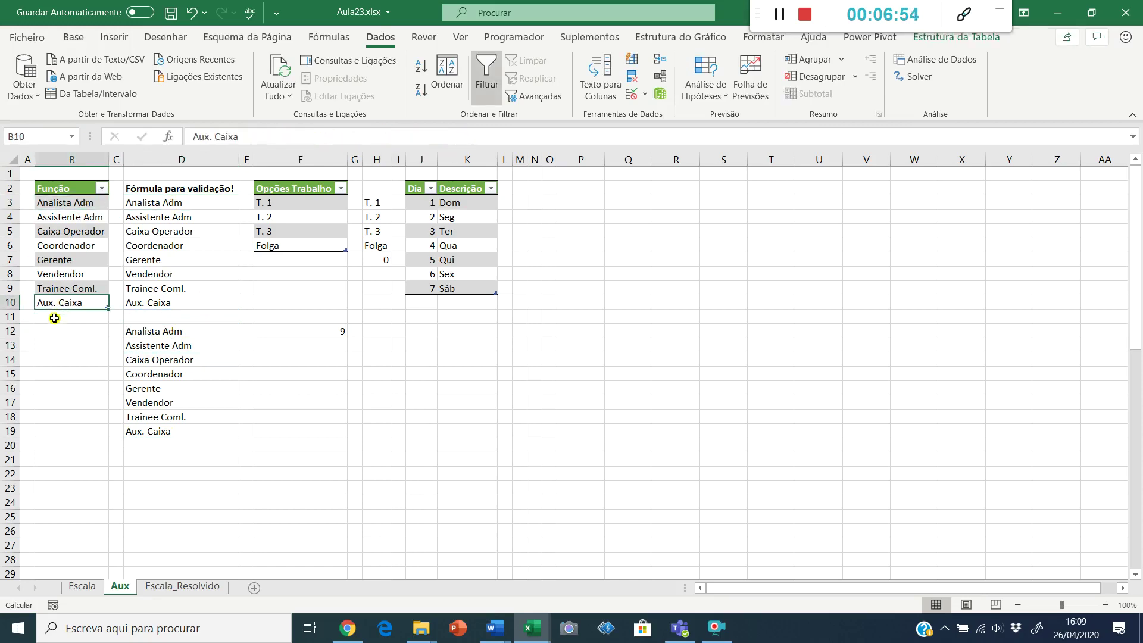
left_click(64, 319)
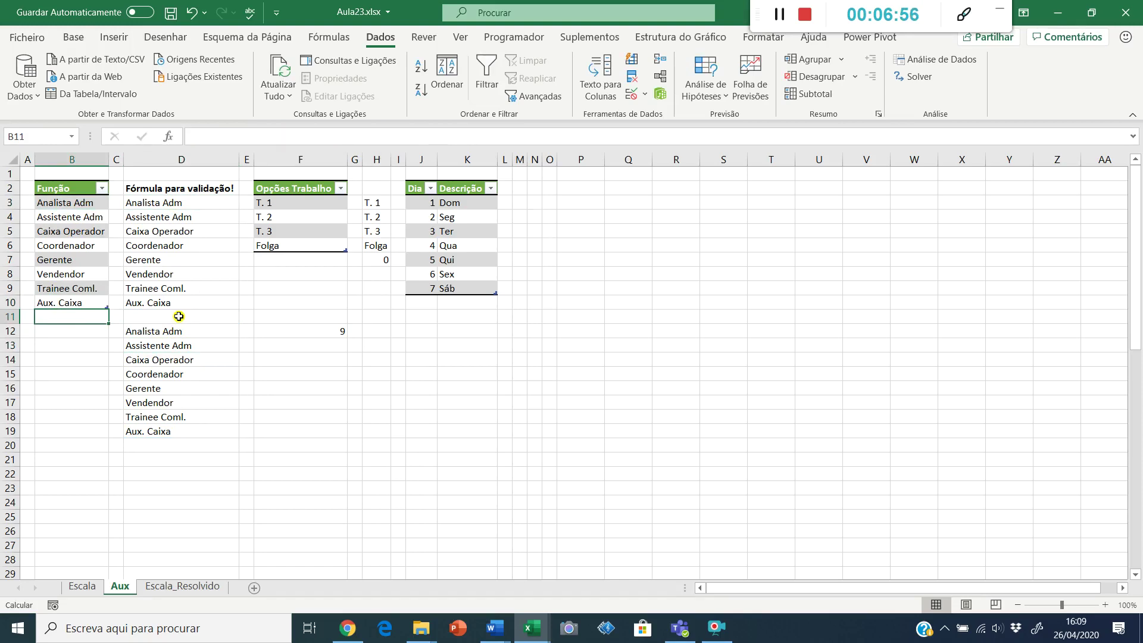
type("Aux.")
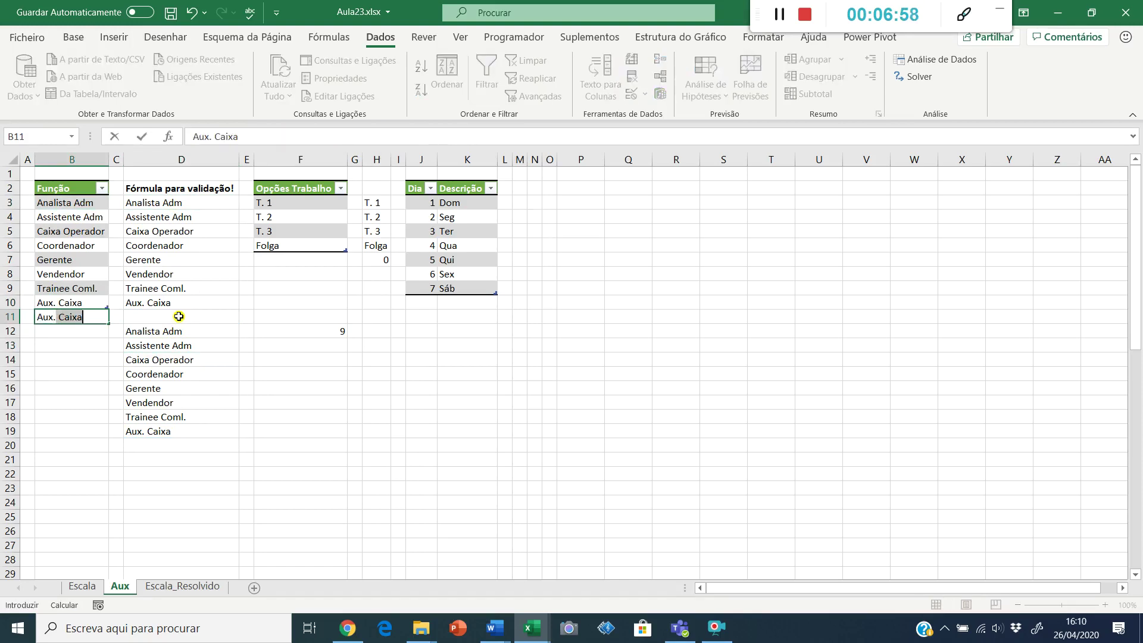
type(" Coml.")
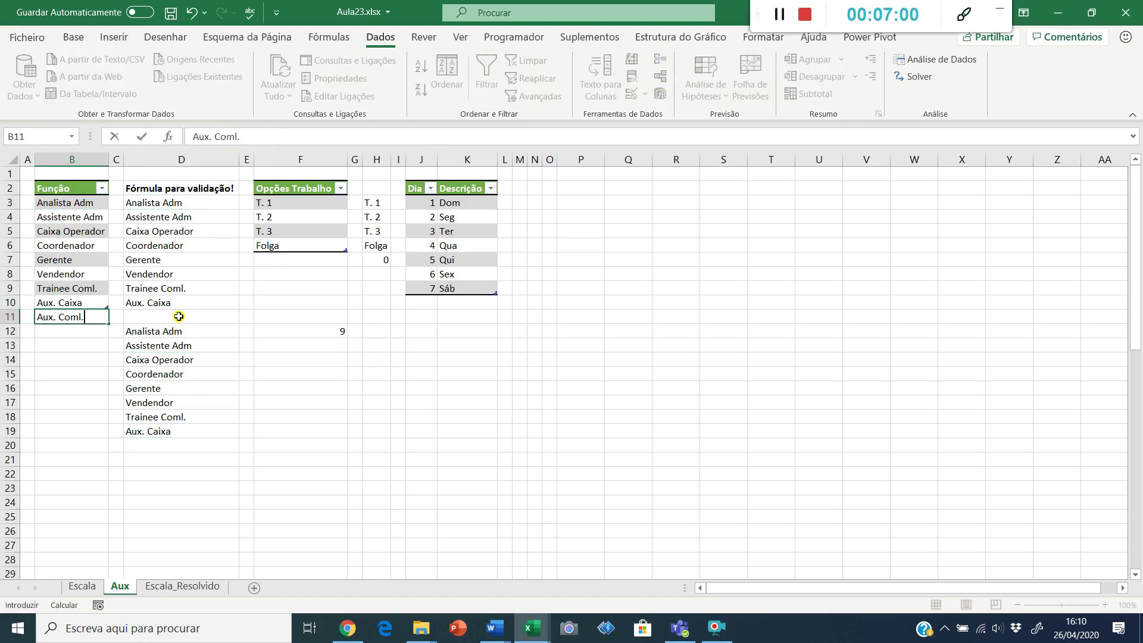
key("Return")
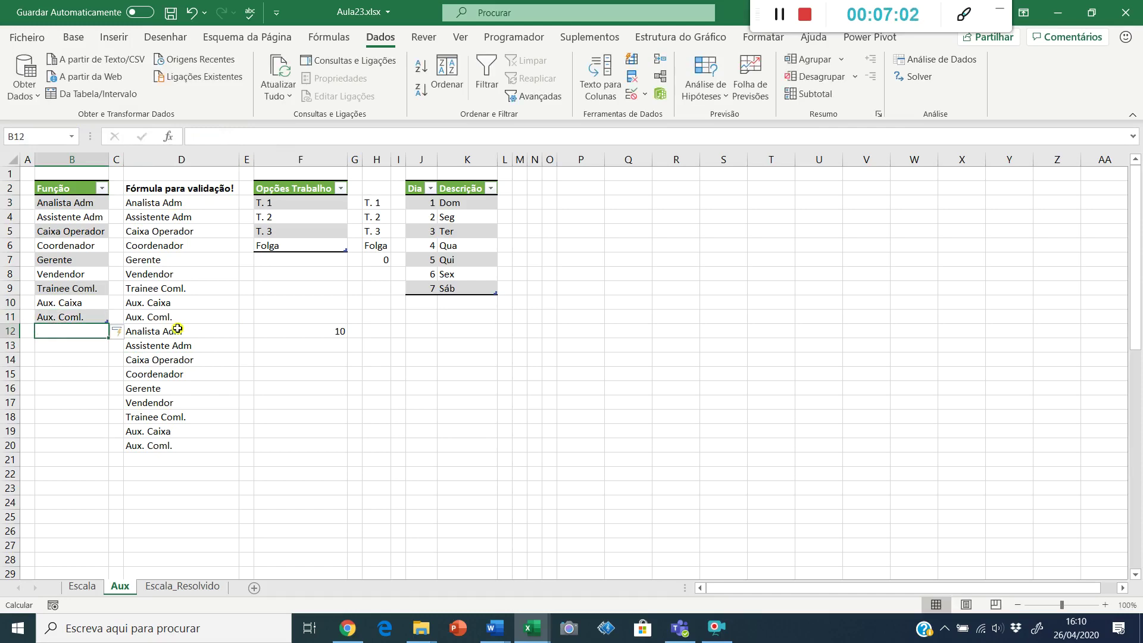
- Move the DESLOCAMENTO formula from D12 down to D14, clear of the upper validation list
left_click(174, 328)
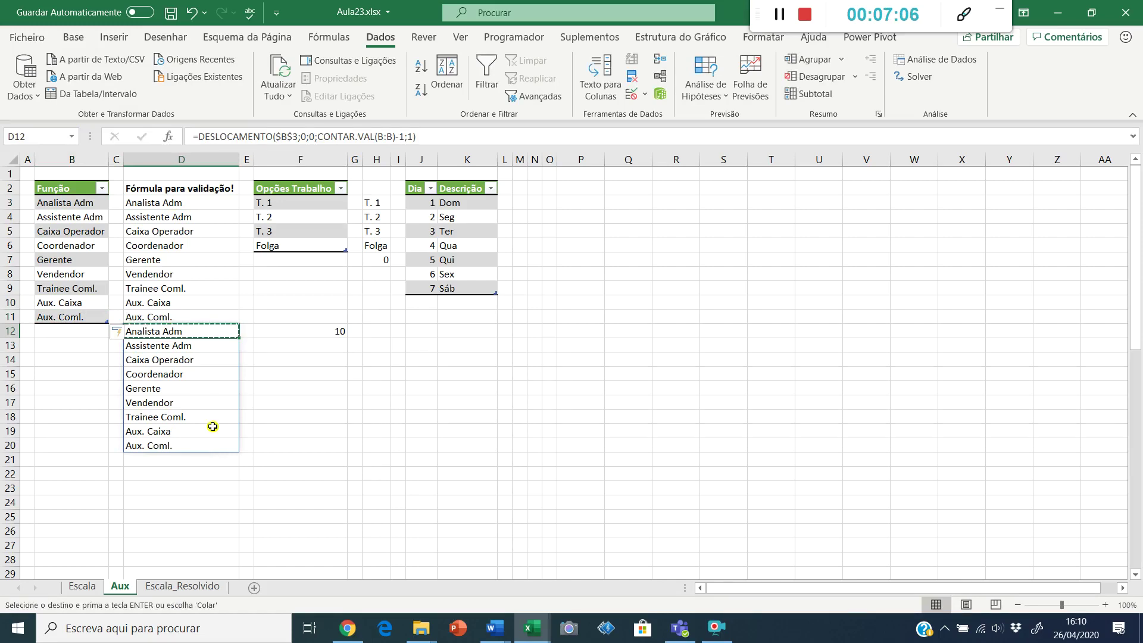
key("Down")
key("ctrl+shift+plus")
key("Up")
key("Up")
key("Up")
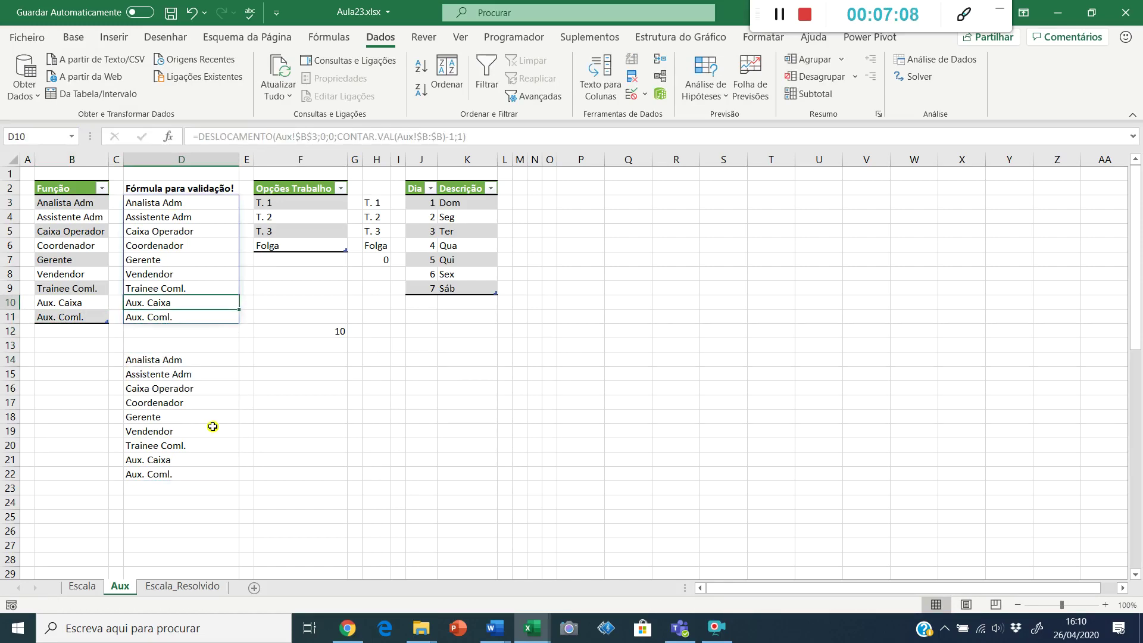
- Glance at the Escala_Resolvido sheet and copy the complete DESLOCAMENTO formula text from D3 on Aux
key("ctrl+Up")
key("Down")
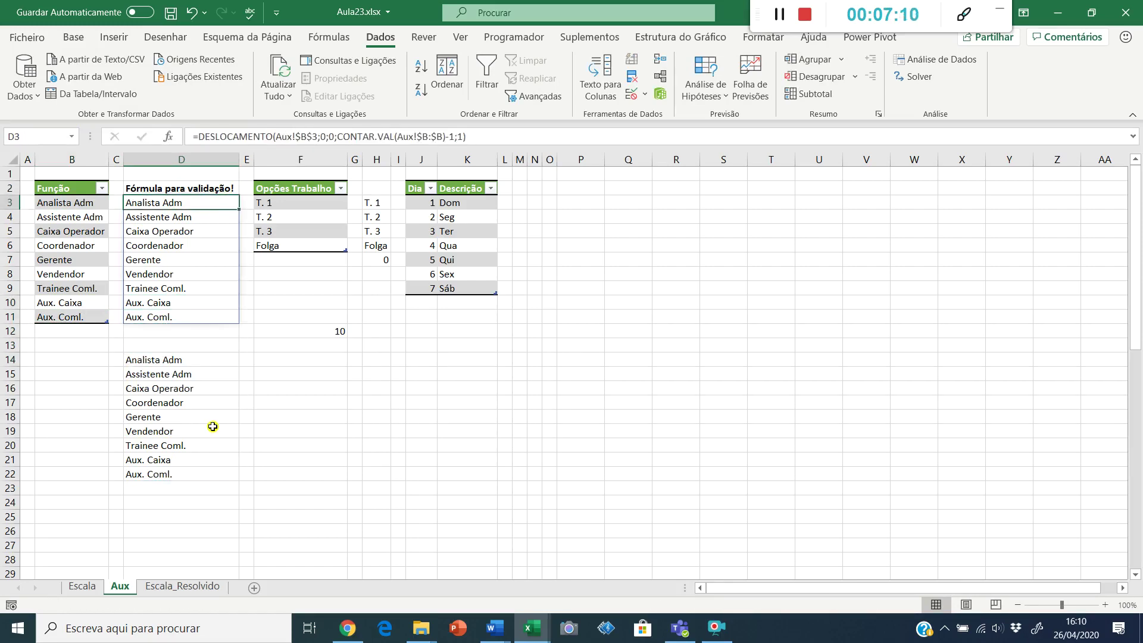
left_click(203, 588)
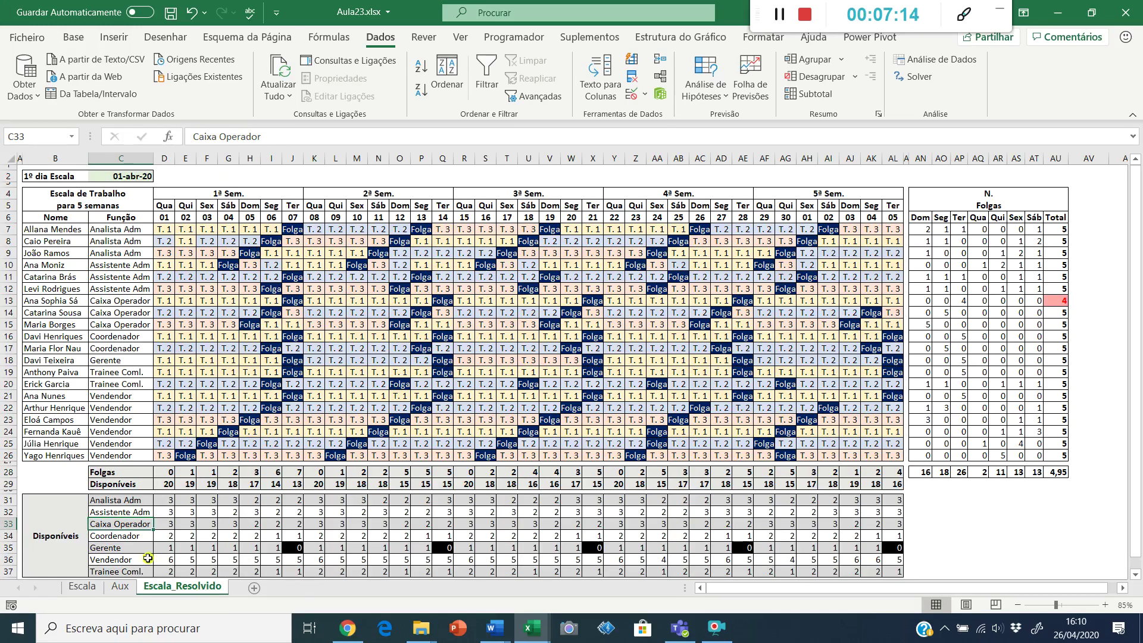
left_click(131, 587)
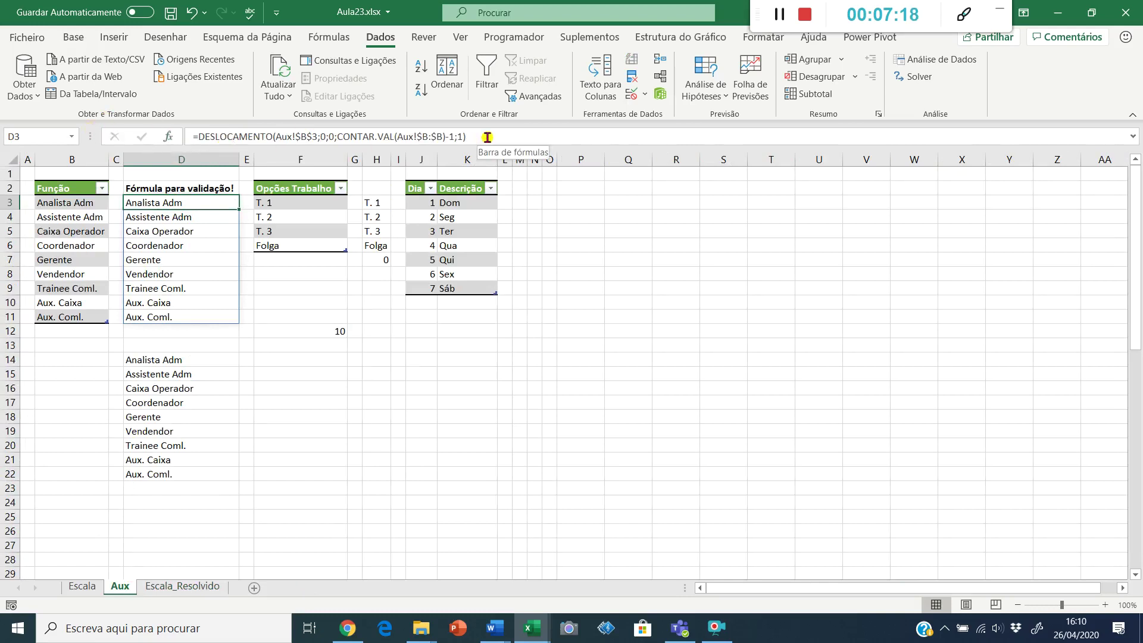
left_click_drag(467, 136, 187, 136)
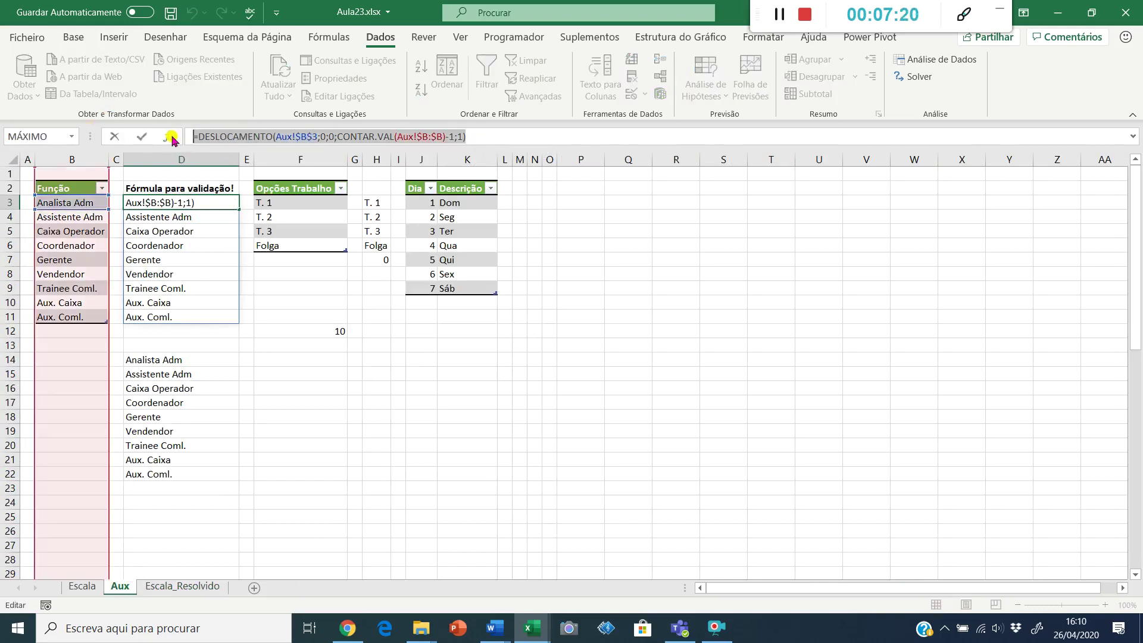
key("Escape")
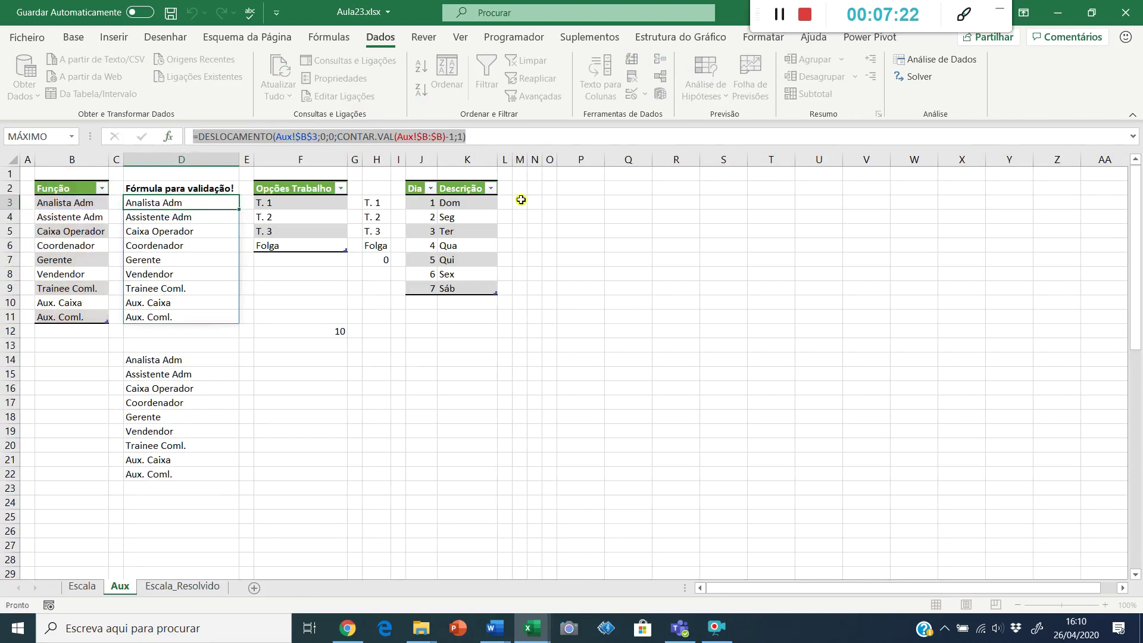
- Set the list validation source of C8 on Escala to =DESLOCAMENTO(Aux!$B$3;0;0;CONTAR.VAL(Aux!$B:$B)-1;1)
left_click(82, 586)
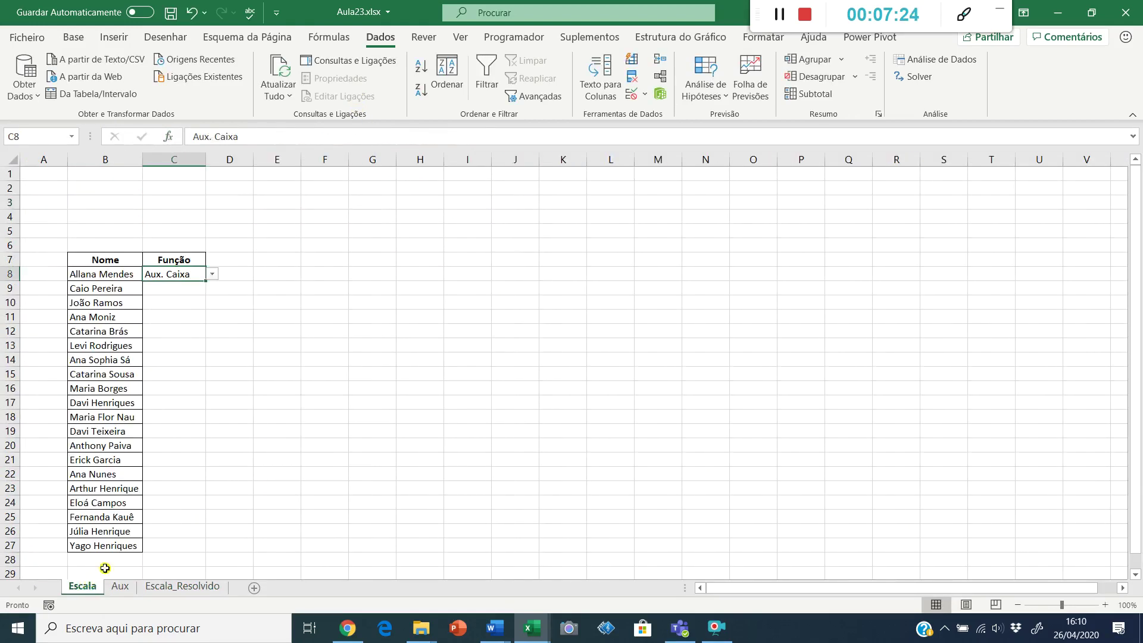
left_click(645, 94)
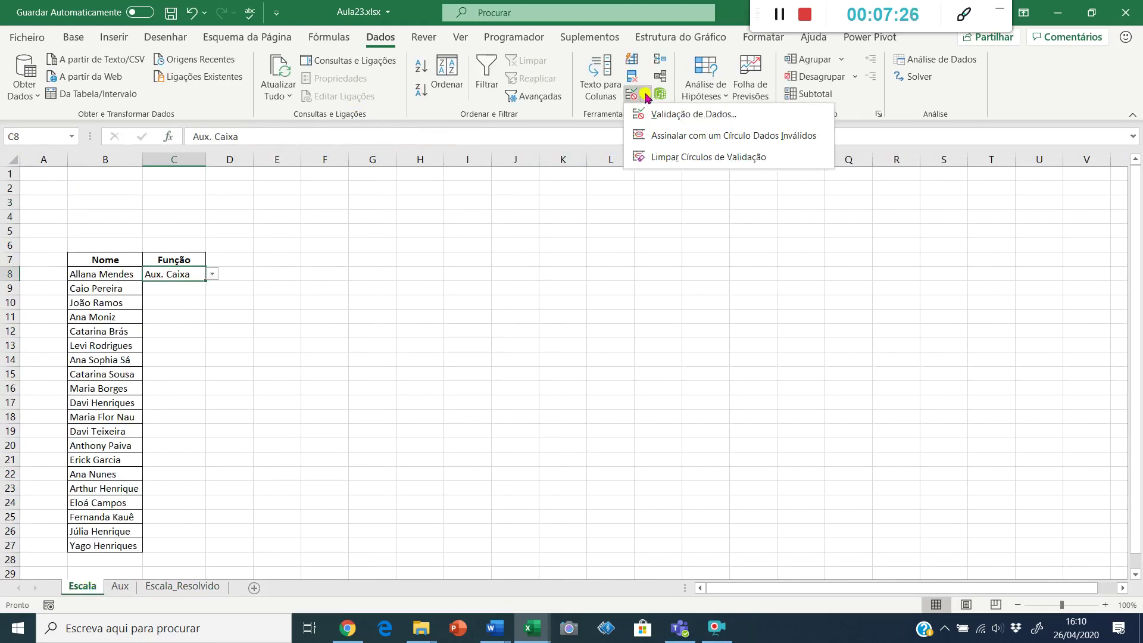
left_click(647, 113)
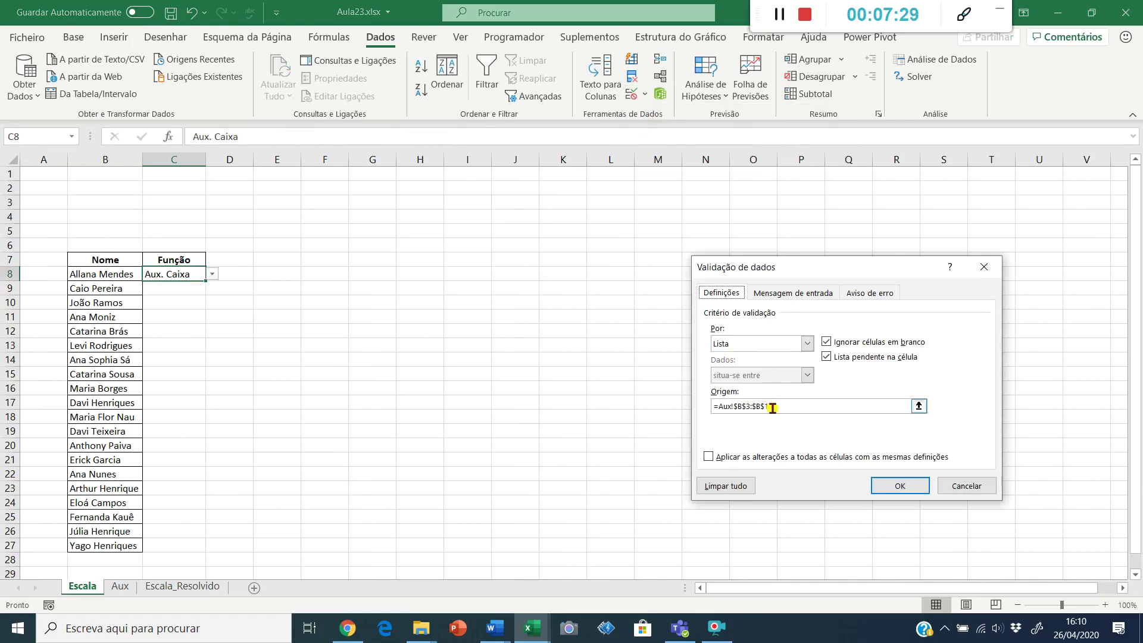
left_click(772, 408)
left_click_drag(772, 408, 659, 403)
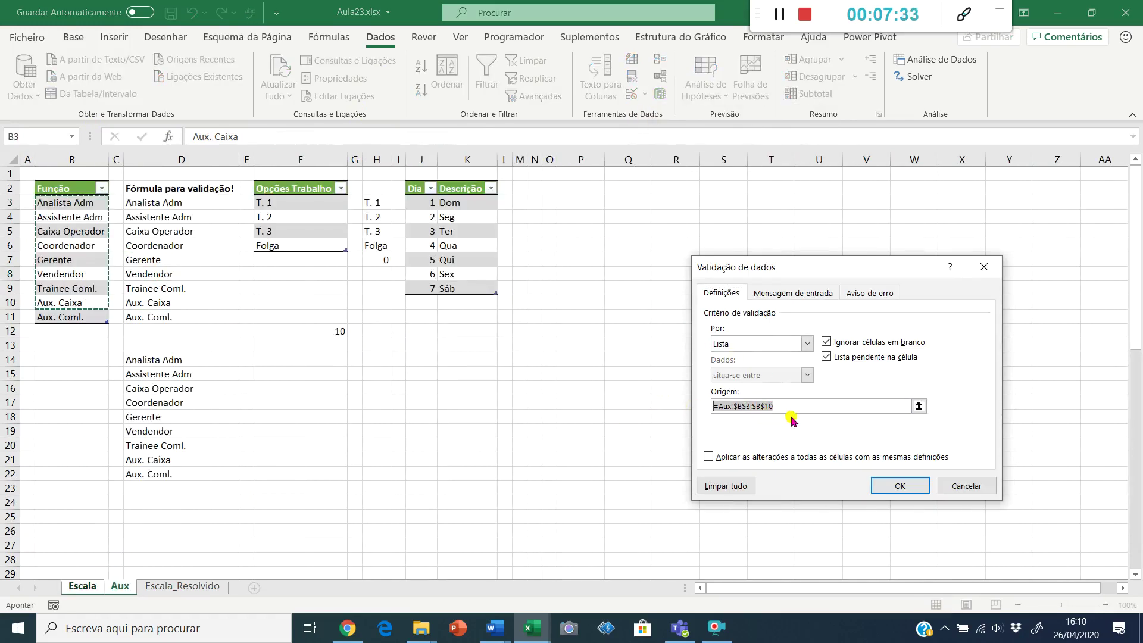
type("=DESLOC(Aux!$B$3;0;0;CONTAR.VAL(Aux!$B:$B)-1;1)")
left_click(886, 487)
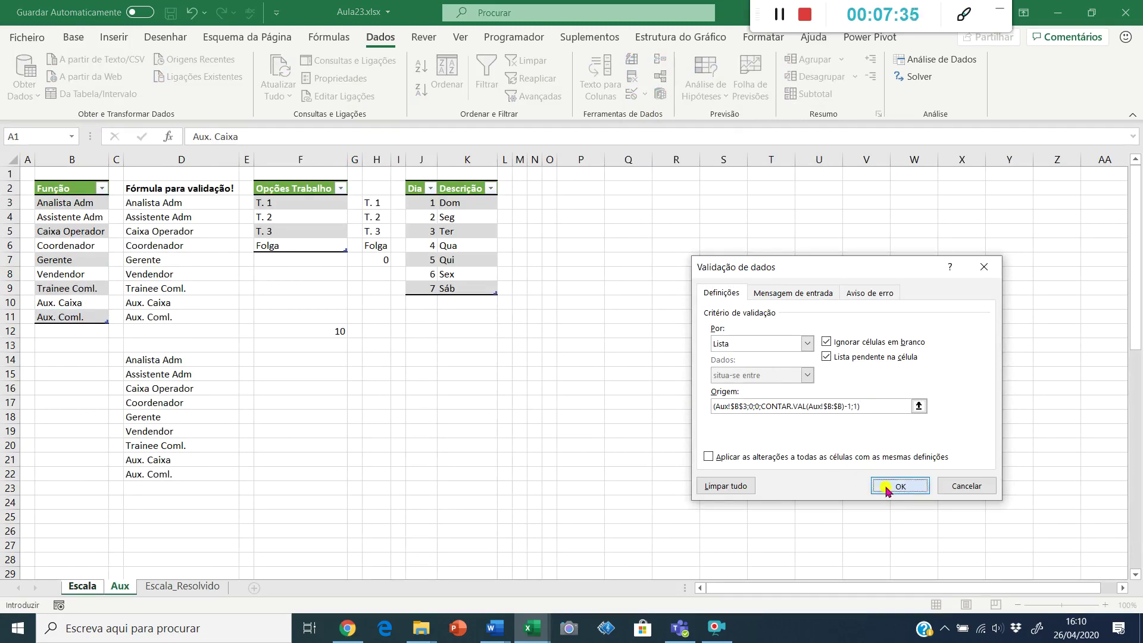
- Look through the Função options offered by C8's drop-down list without choosing one
left_click(210, 274)
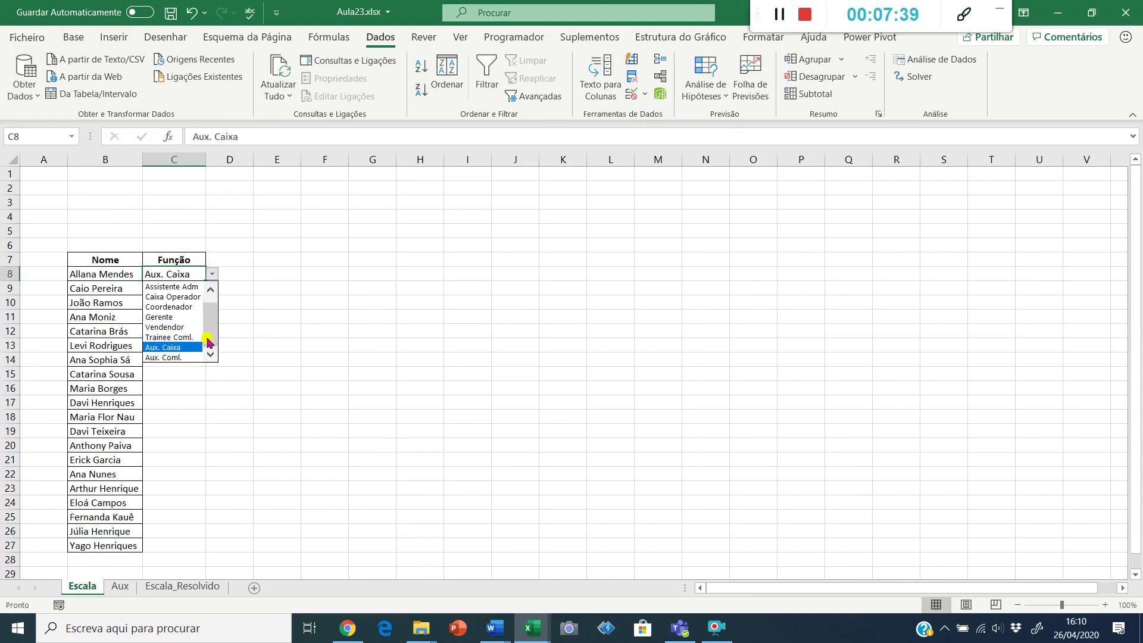
left_click_drag(208, 339, 202, 310)
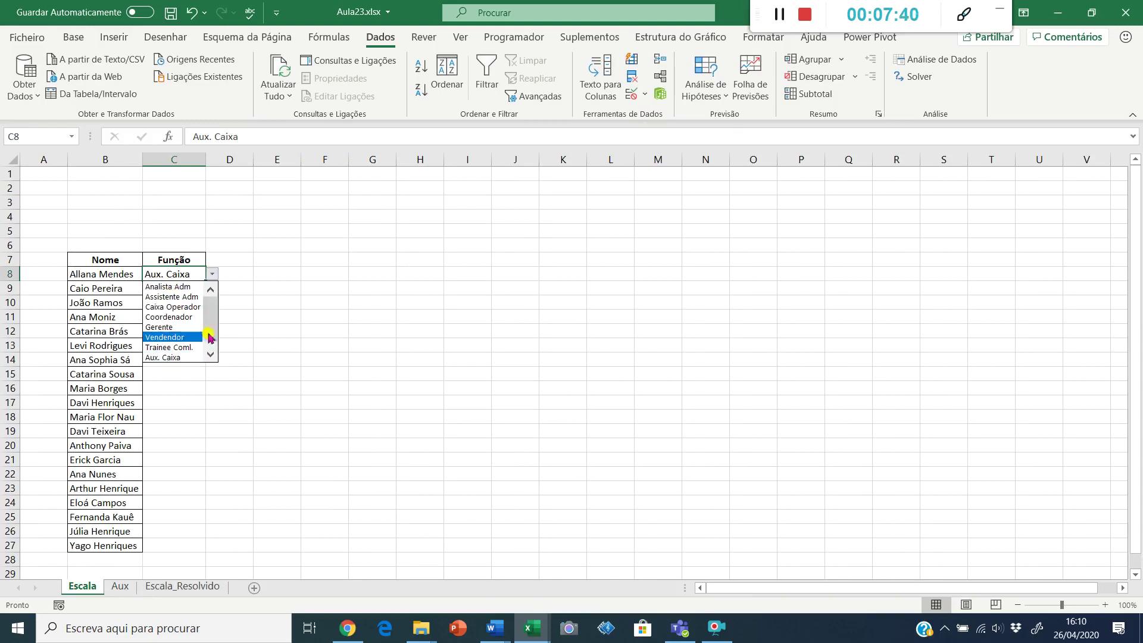
left_click(211, 356)
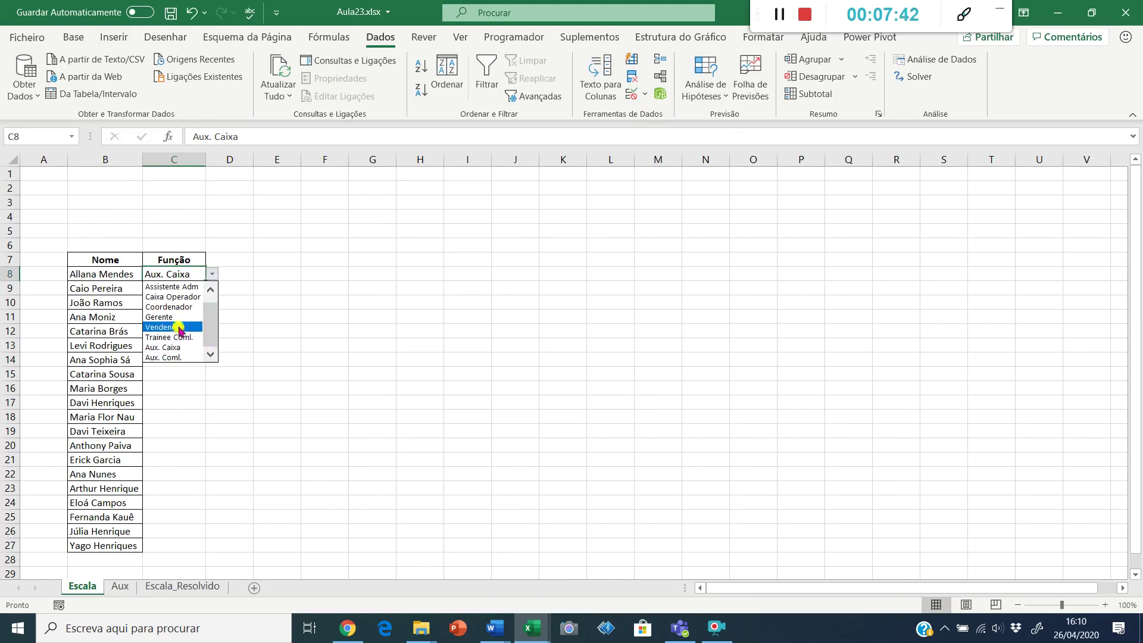
left_click(270, 314)
- Delete the Aux. Caixa and Aux. Coml. entries from B10:B11 of the Função table on Aux
left_click(120, 586)
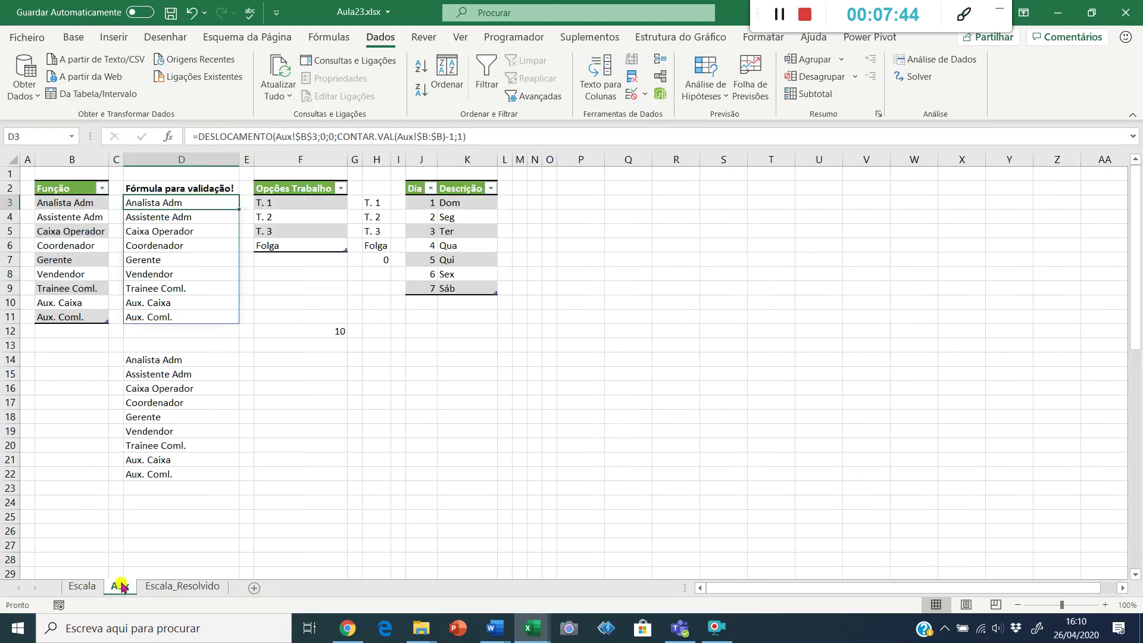
left_click(60, 302)
left_click_drag(60, 303, 65, 319)
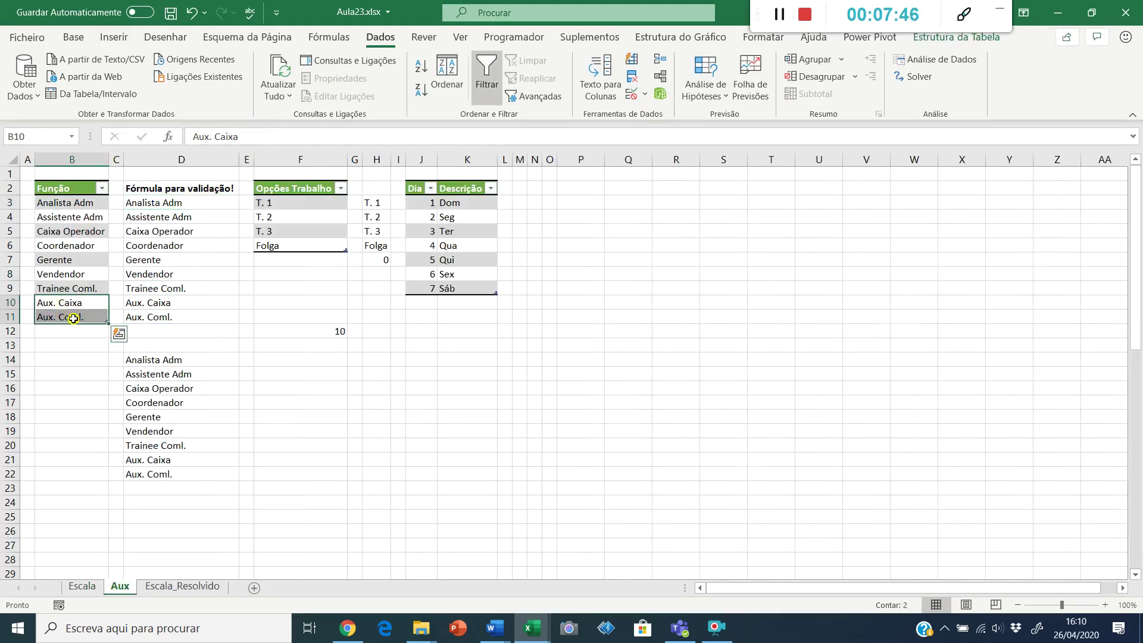
key("Delete")
key("Up")
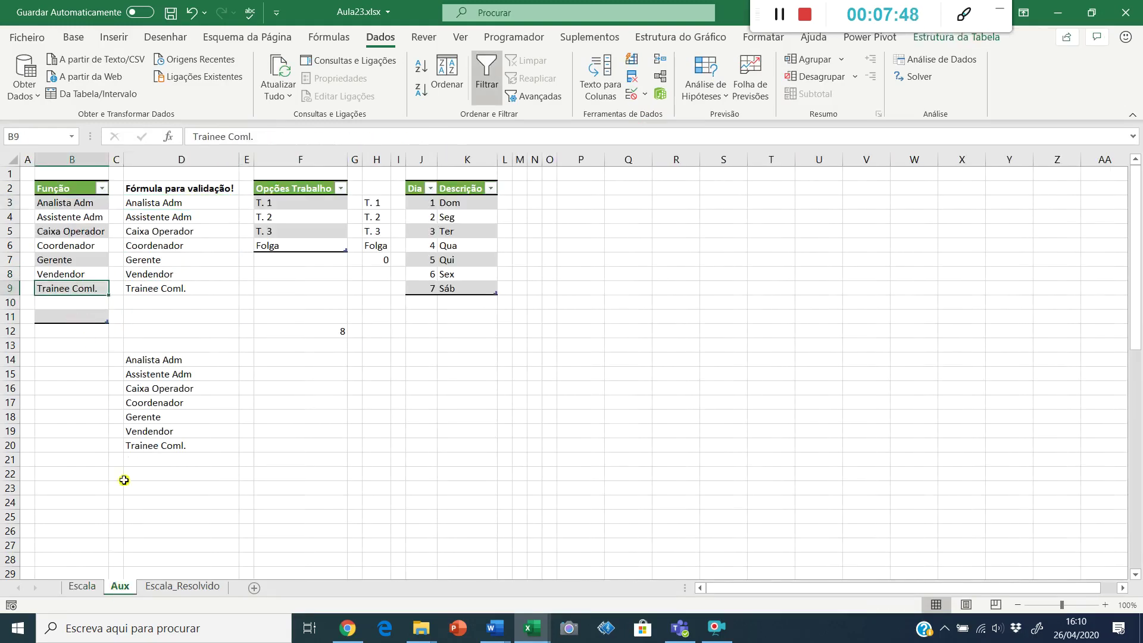
- Check C8's Função drop-down on Escala again after the deletion and close it without choosing
left_click(82, 585)
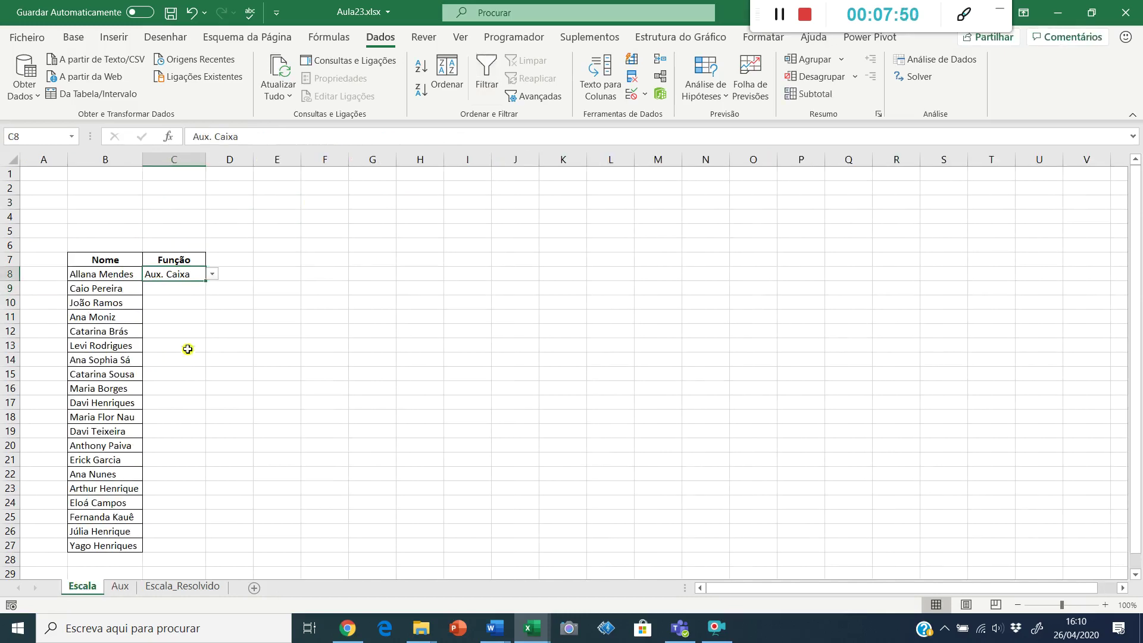
left_click(213, 275)
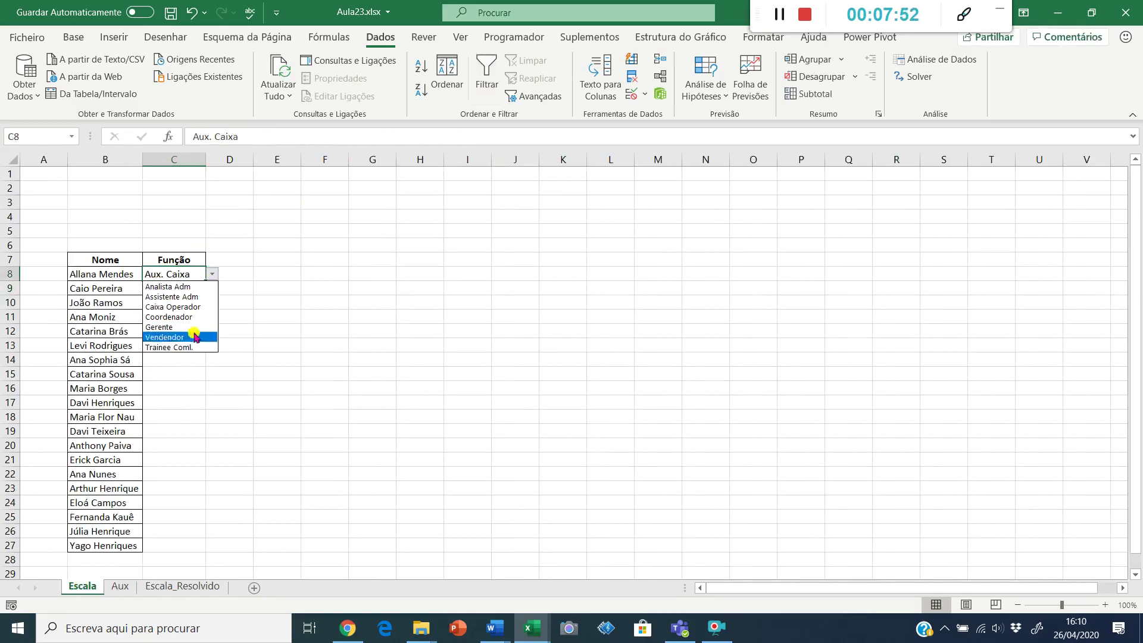
left_click(179, 381)
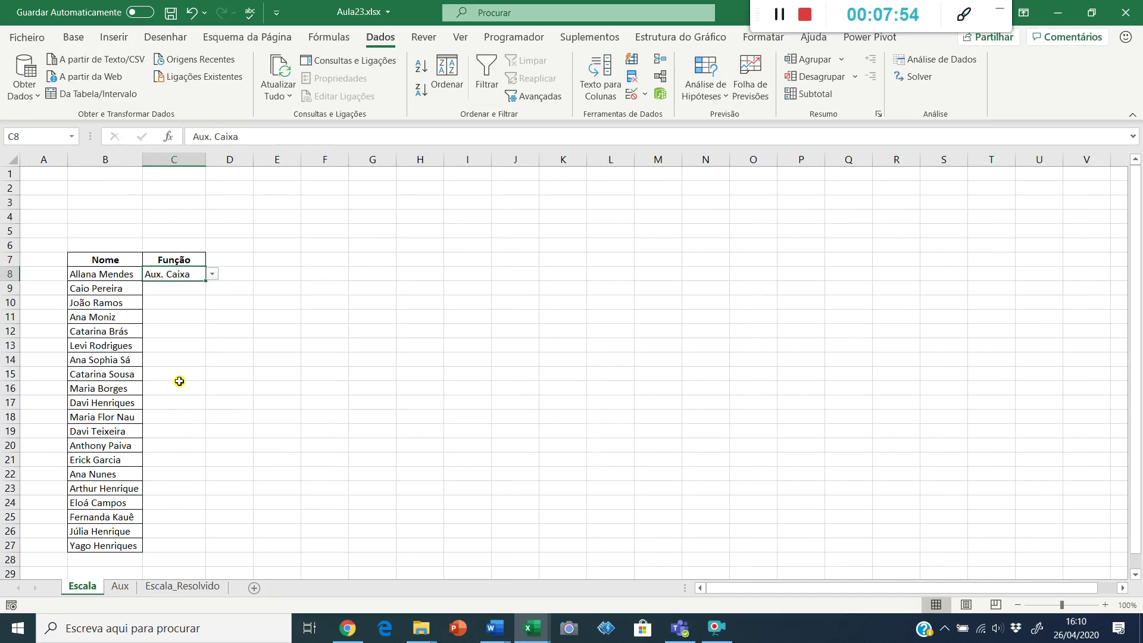
- Review the remaining Função entries on Aux and the DESLOCAMENTO formula in D3
key("ctrl+Page_Down")
left_click(90, 275)
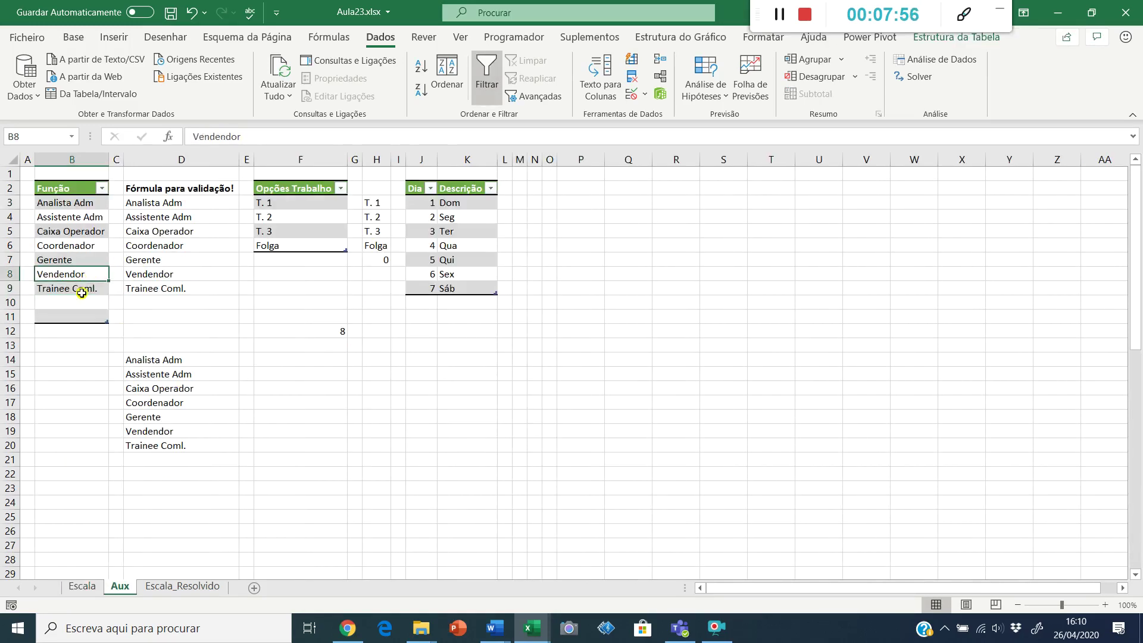
left_click(82, 292)
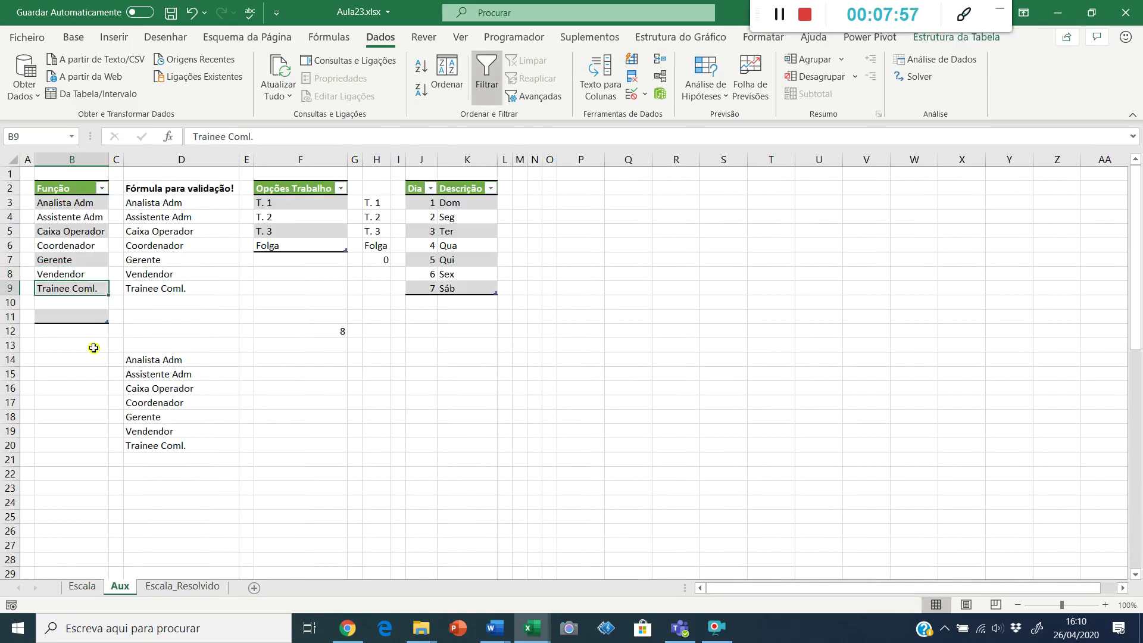
left_click(68, 394)
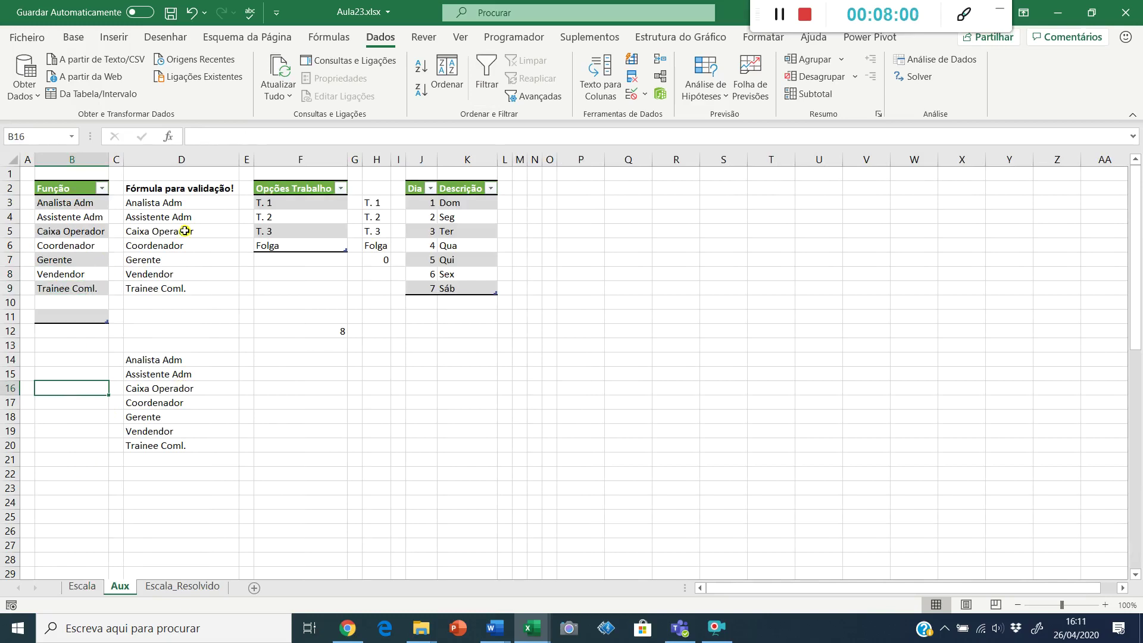
left_click(205, 203)
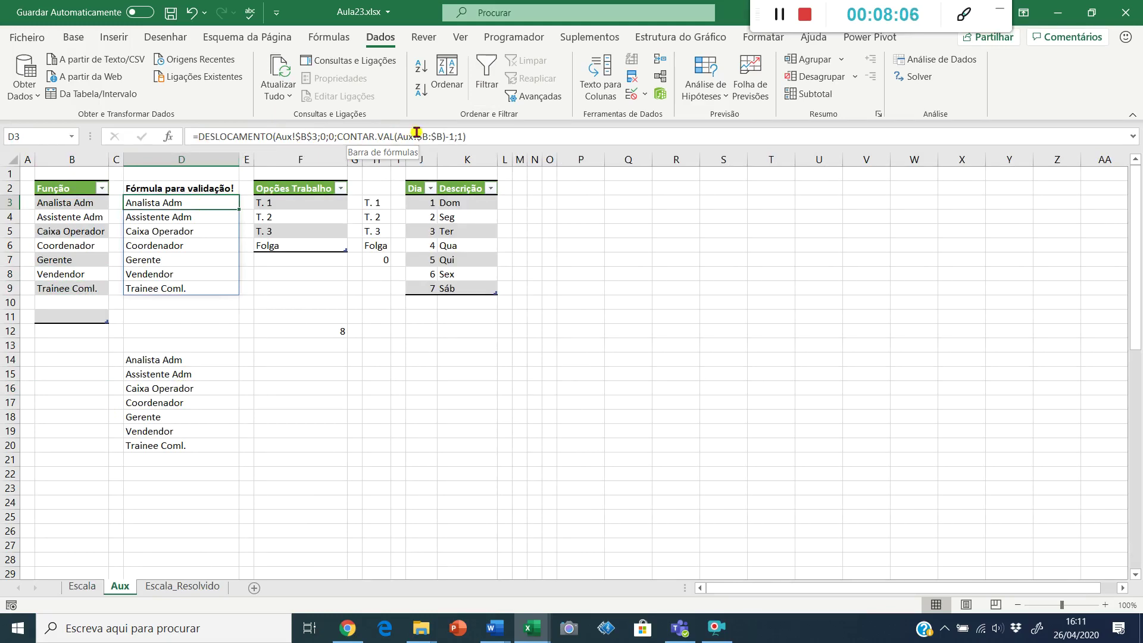
- Try pasting only C8's formatting onto C9:C27 on Escala and check the cells for a drop-down list
left_click(84, 588)
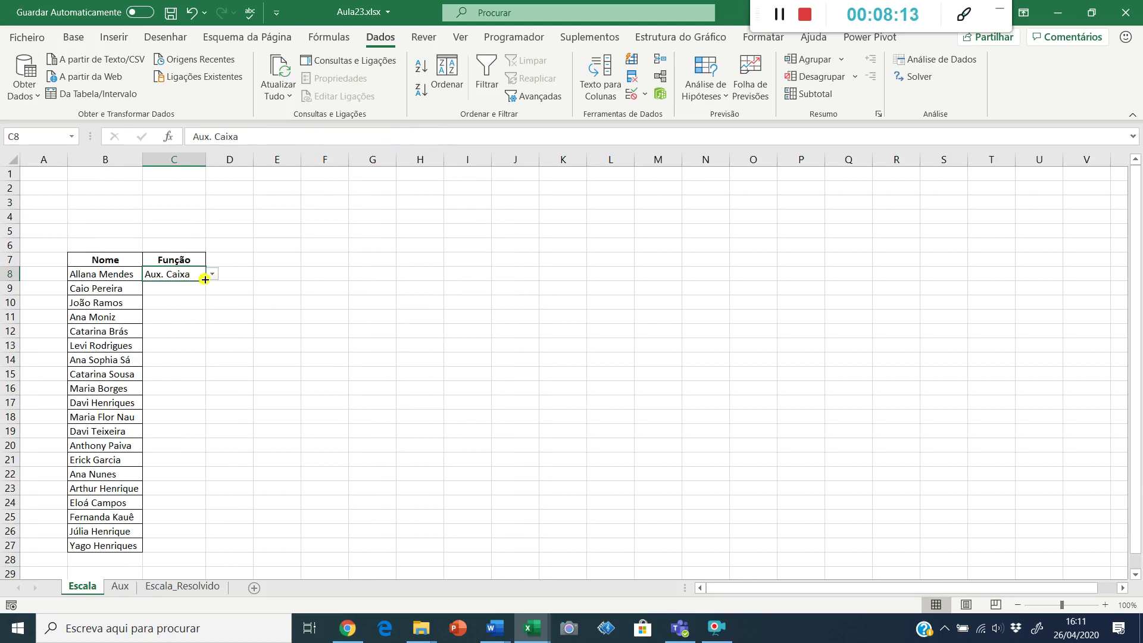
key("ctrl+c")
left_click_drag(161, 288, 166, 546)
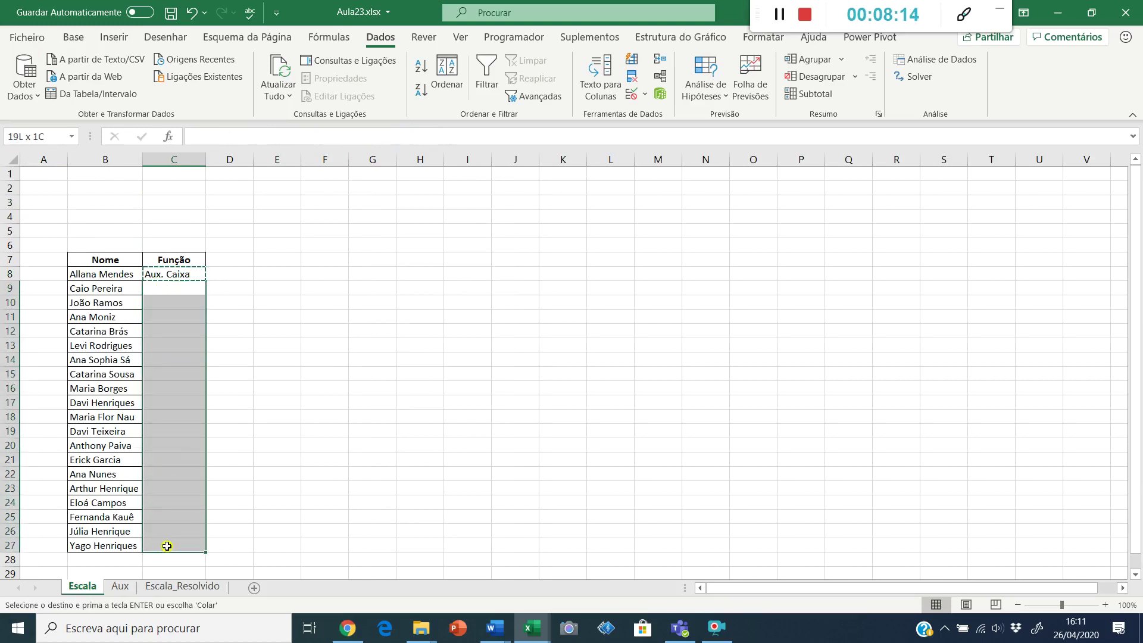
right_click(167, 546)
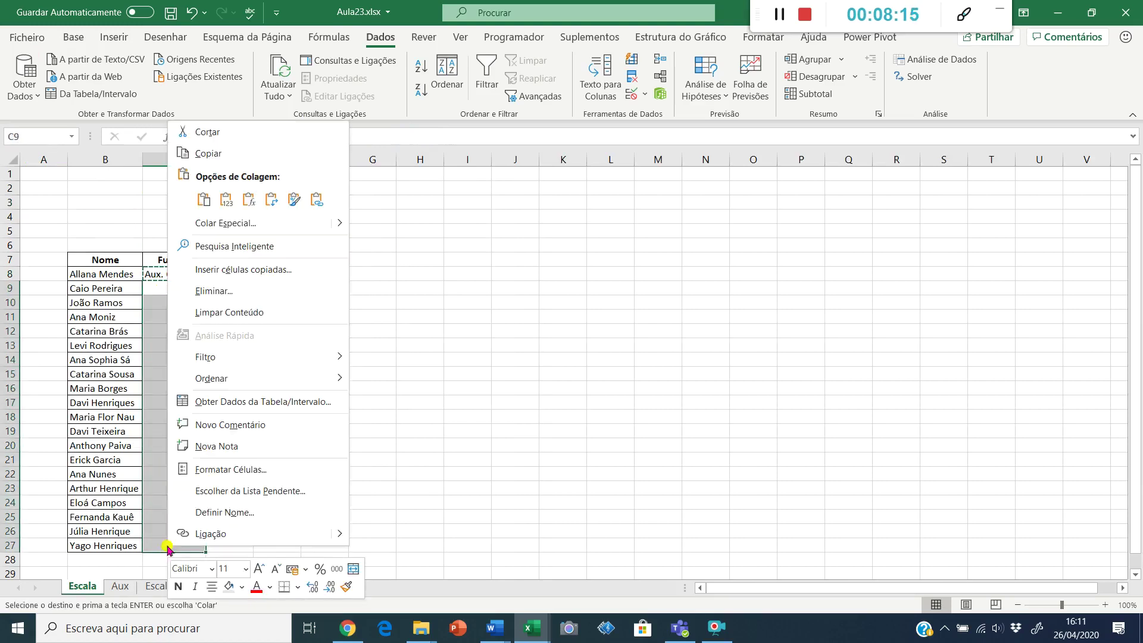
left_click(291, 200)
left_click(187, 298)
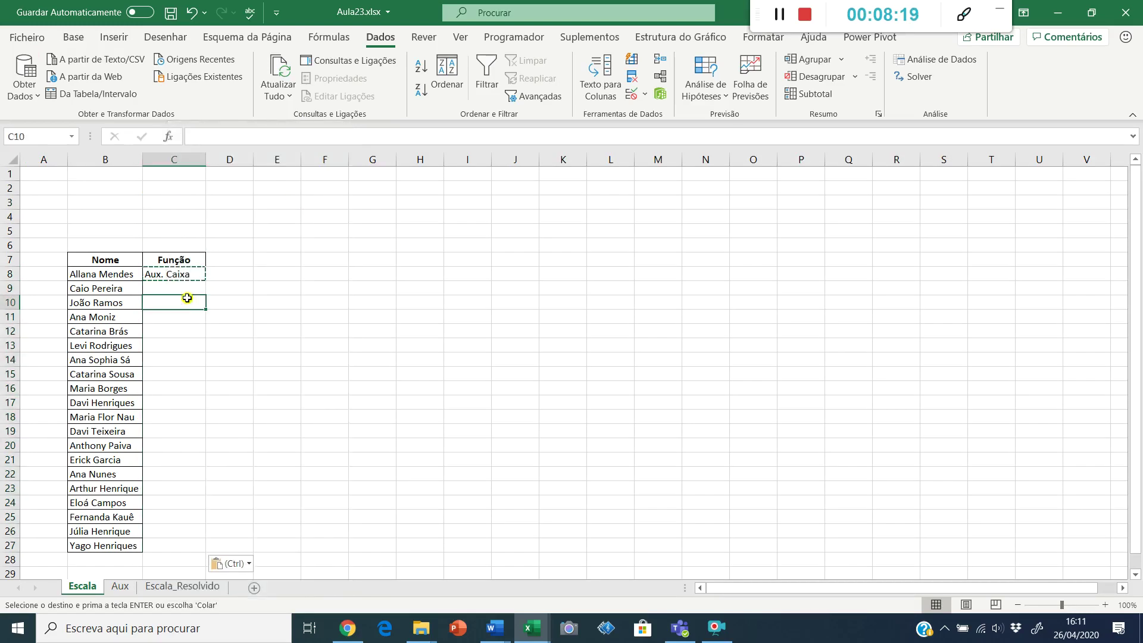
left_click(180, 332)
left_click(178, 356)
left_click(185, 297)
left_click(184, 278)
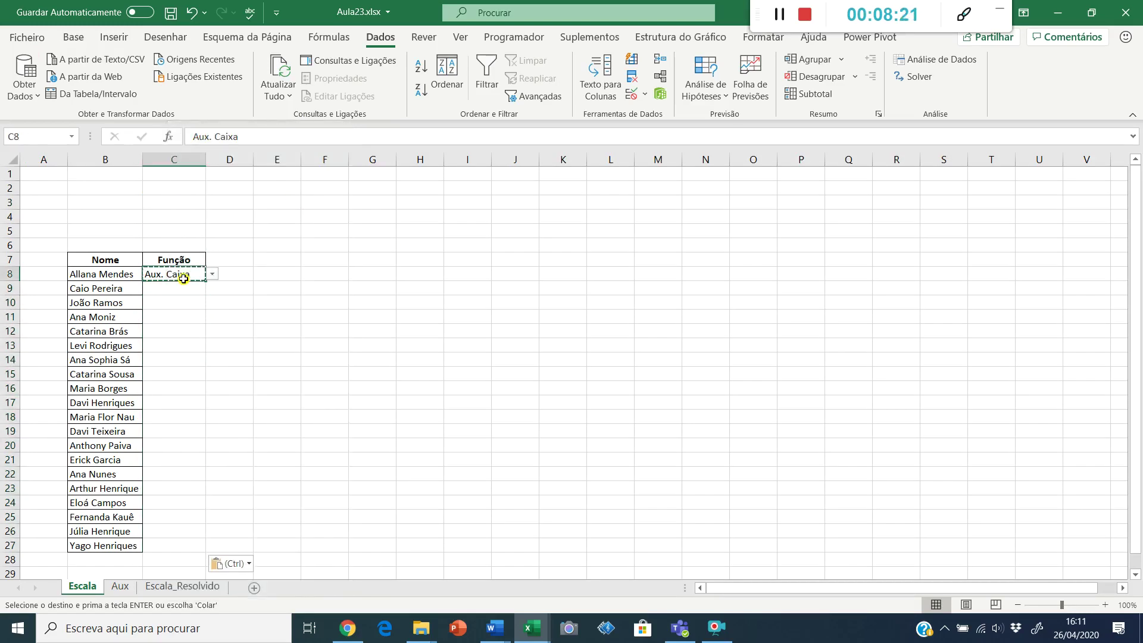
- Paste the copied C8, including its value and list validation, down the Função column to C27
key("Down")
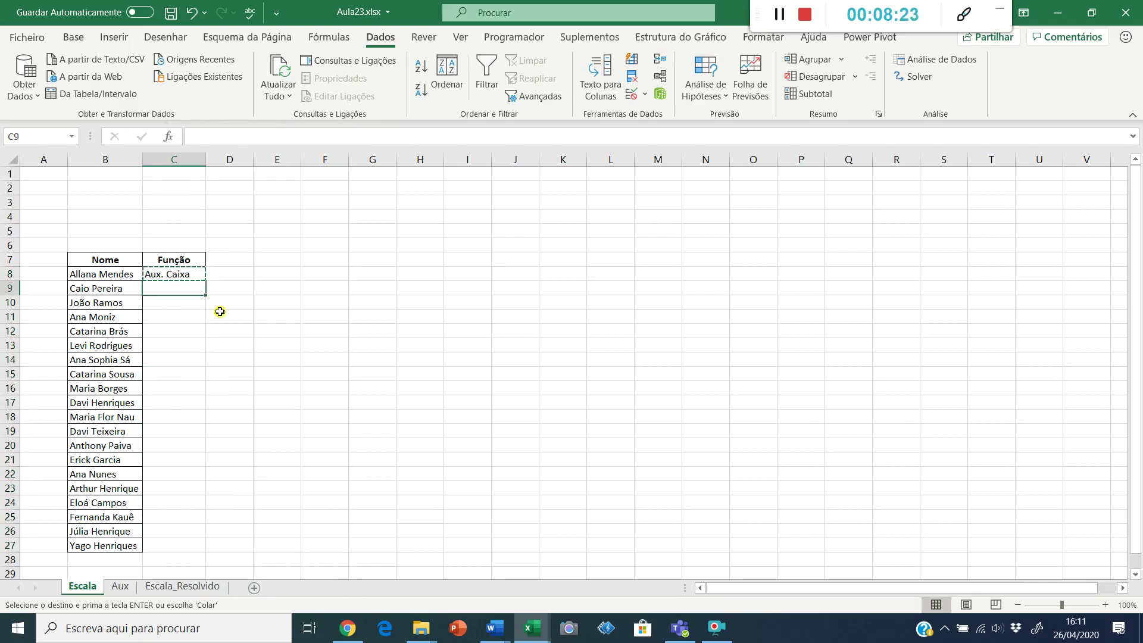
key("Left")
key("ctrl+Right")
key("ctrl+Left")
key("ctrl+Down")
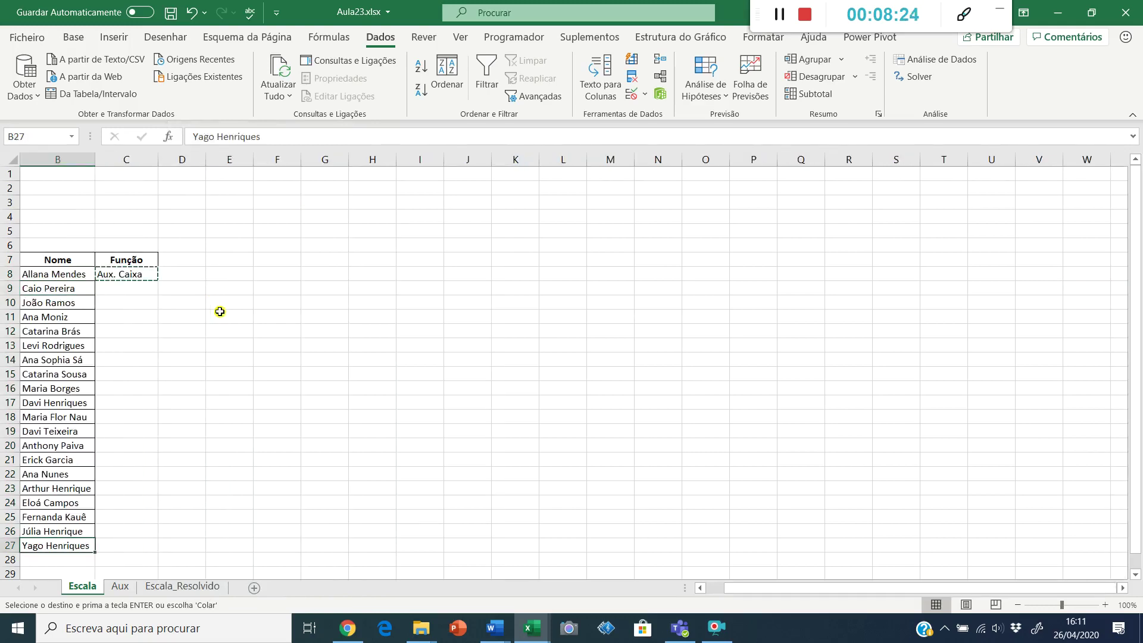
key("Right")
key("ctrl+shift+Up")
key("Return")
key("ctrl+Up")
key("Down")
key("Down")
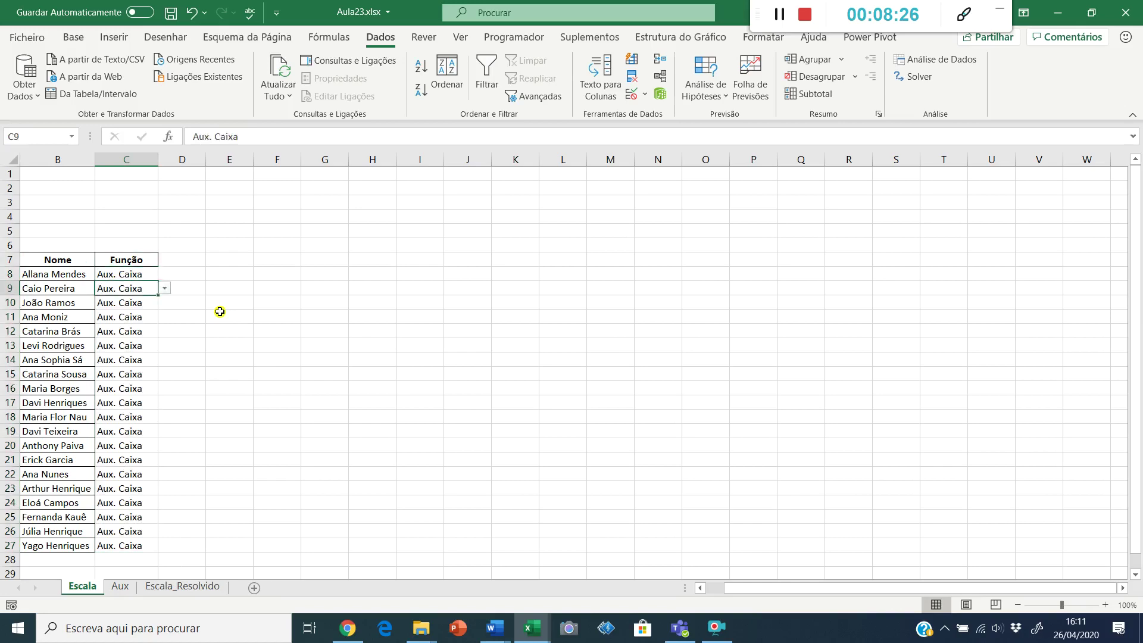
- Clear the pasted Aux. Caixa values from C9:C27 on Escala, keeping only the entry in C8
key("Down")
key("Down")
key("Down")
key("Up")
key("Up")
key("Up")
key("ctrl+shift+Down")
key("Delete")
key("Up")
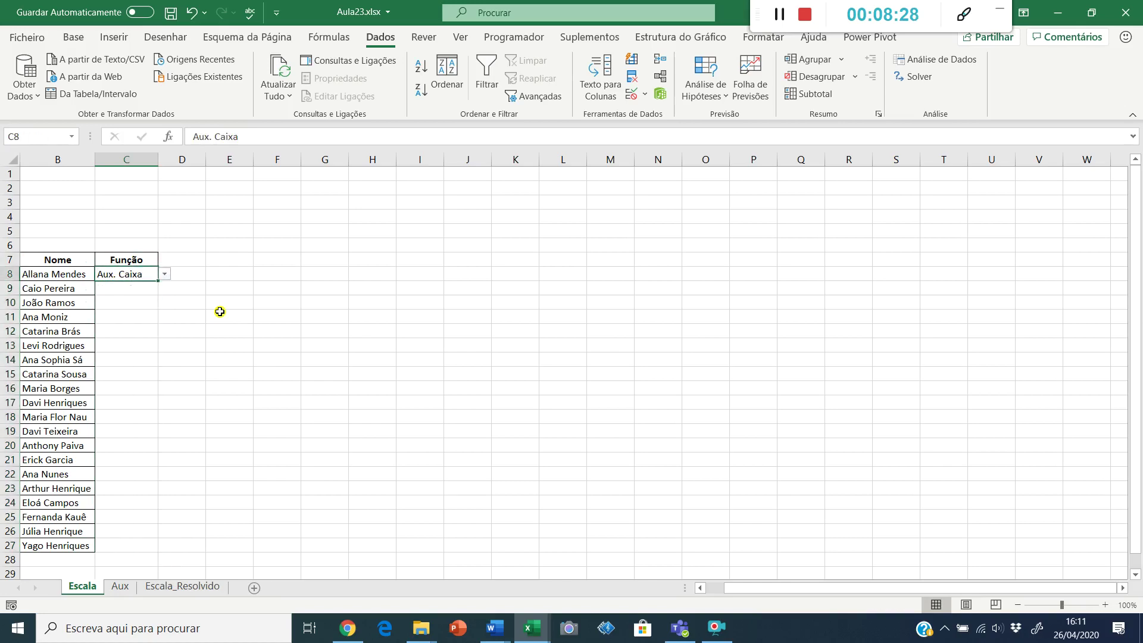
key("ctrl+Home")
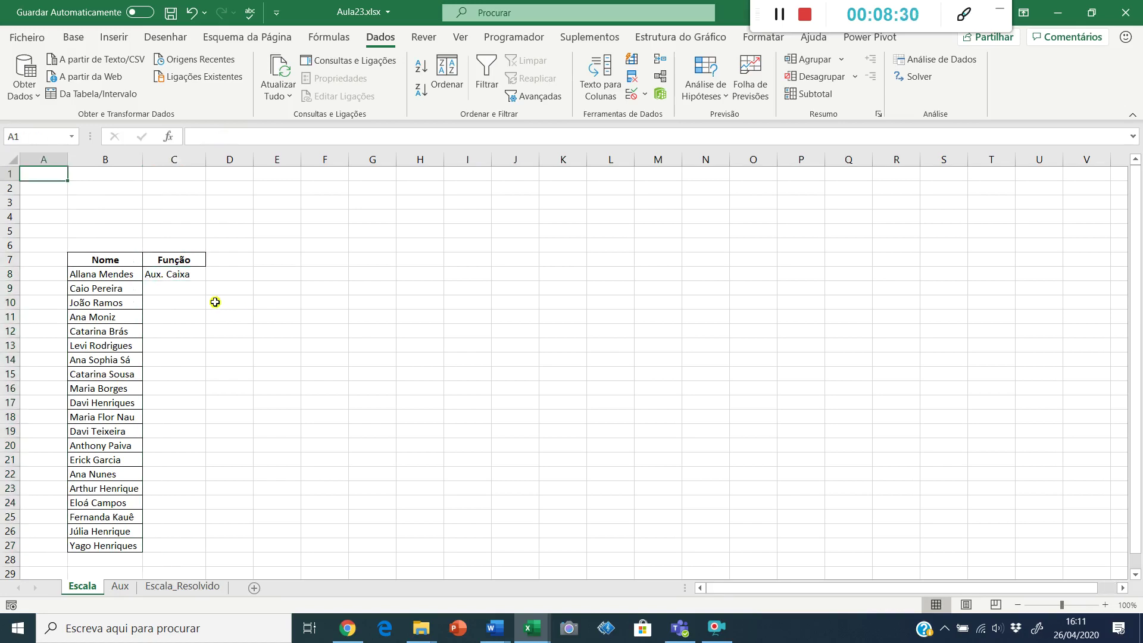
- Copy the Função values C7:C26 from Escala_Resolvido into C8:C27 on Escala and autofit column C
left_click(169, 587)
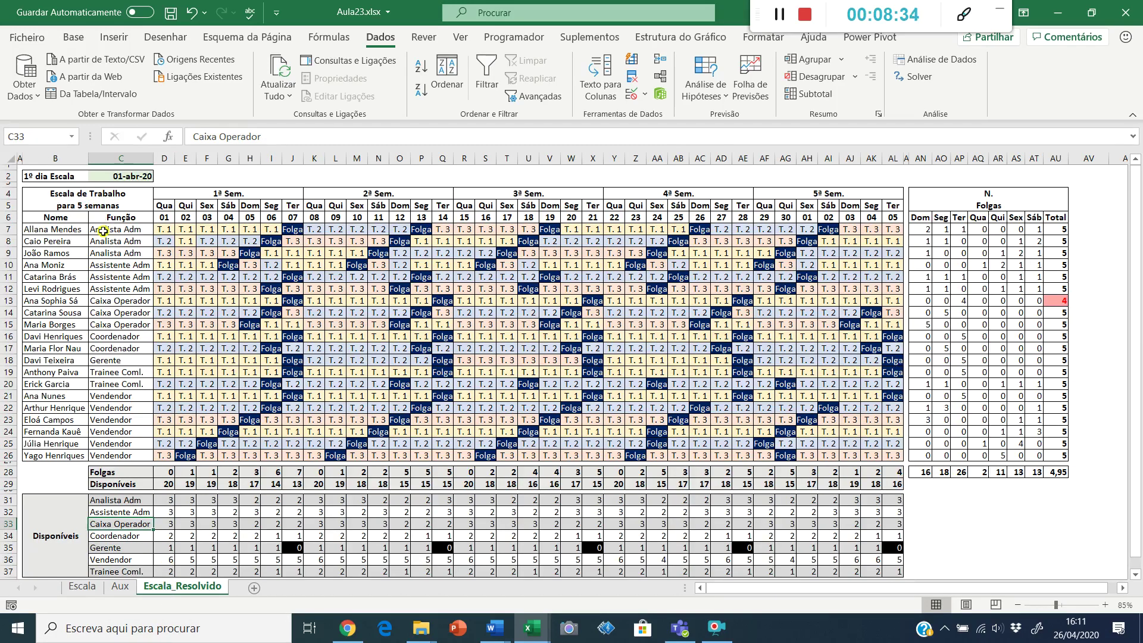
left_click_drag(103, 231, 98, 450)
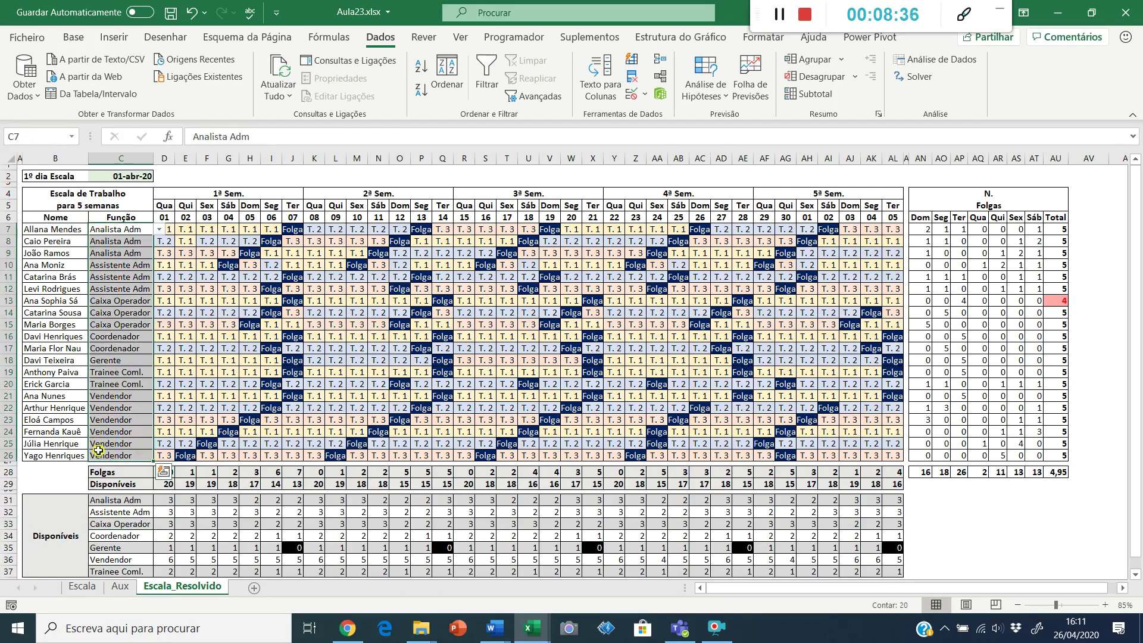
key("ctrl+c")
left_click(82, 586)
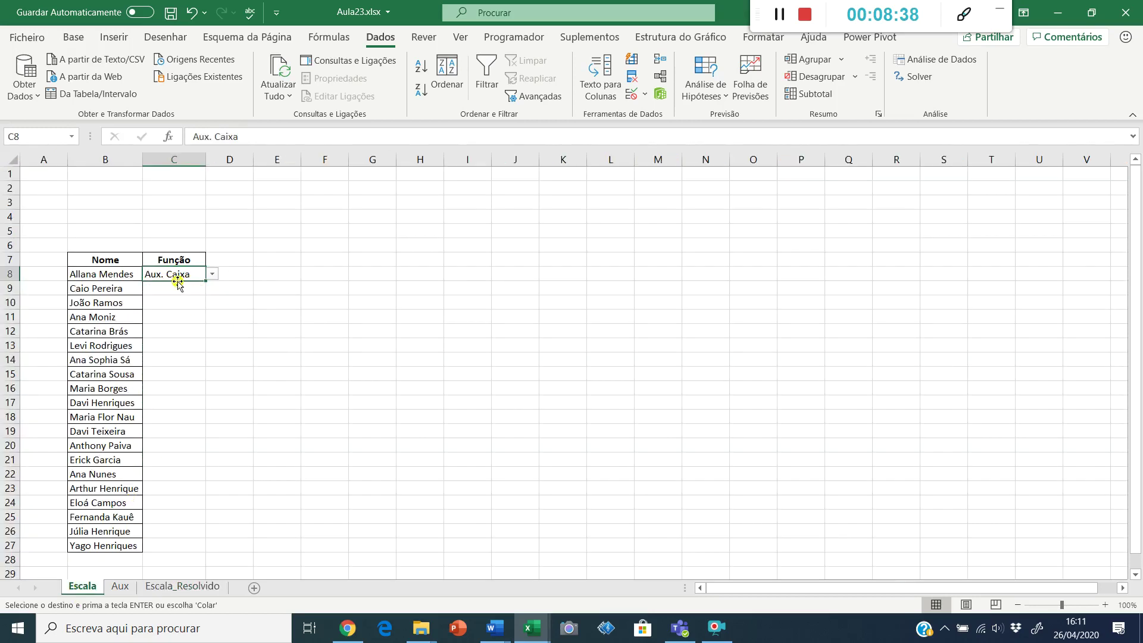
key("ctrl+v")
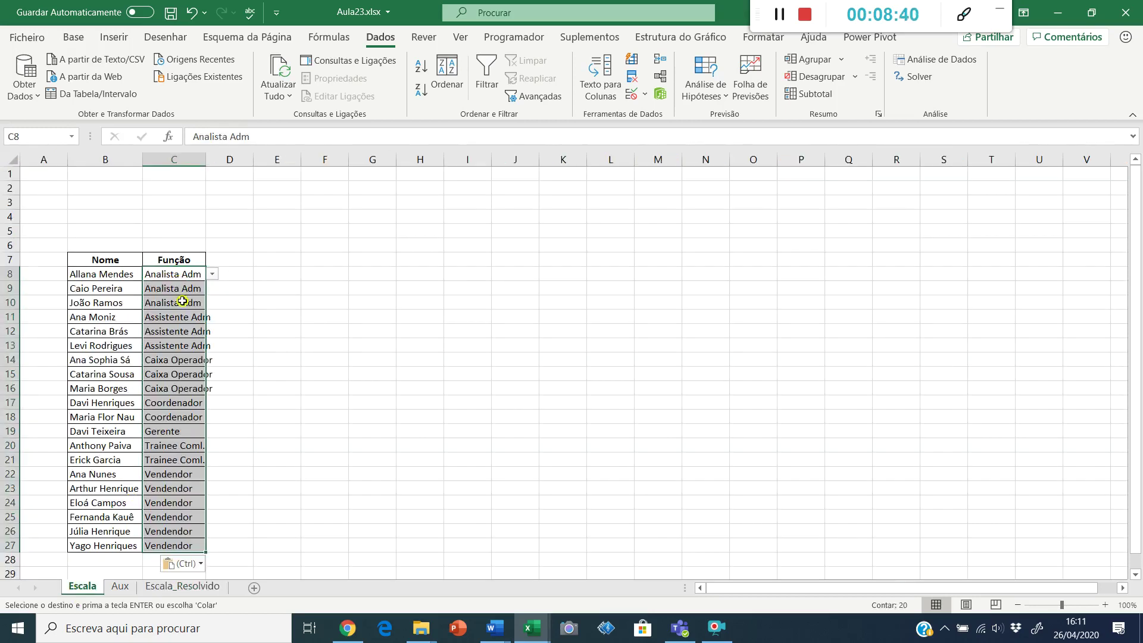
left_click(182, 302)
double_click(205, 159)
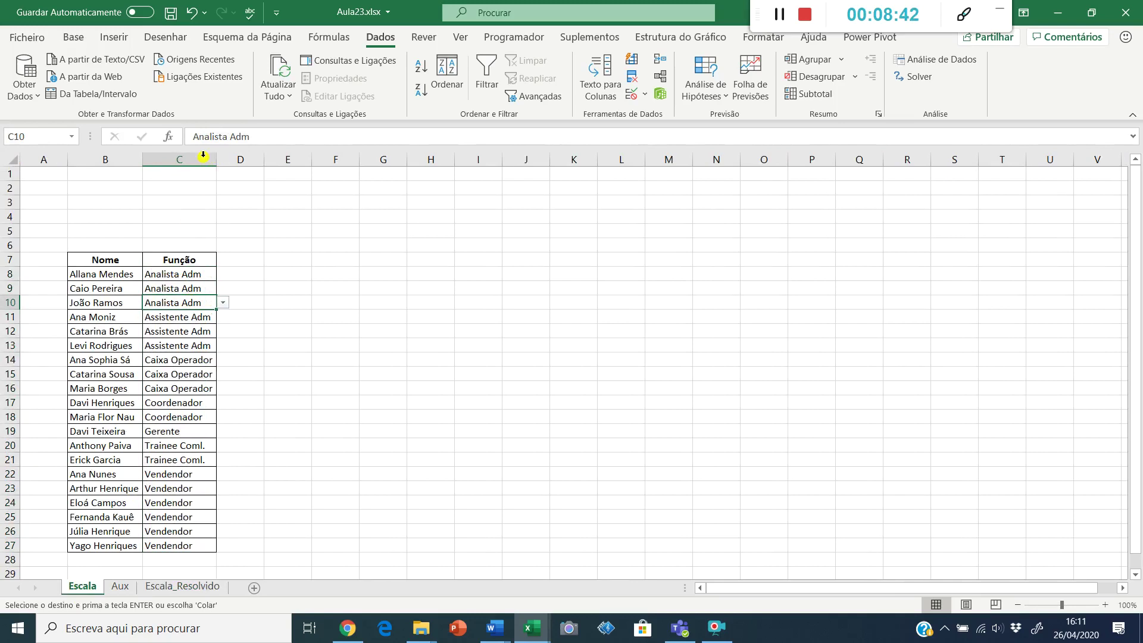
- Review the assigned Função values in C8:C27 group by group, from Analista Adm to Vendendor
left_click(178, 319)
left_click(165, 375)
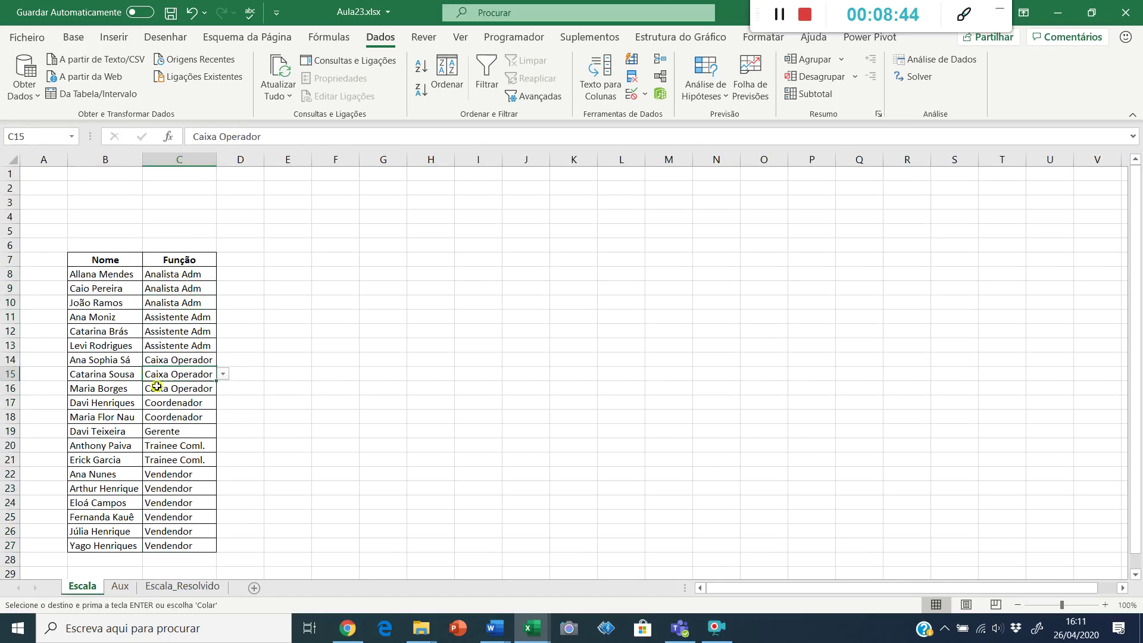
left_click(161, 458)
left_click(168, 275)
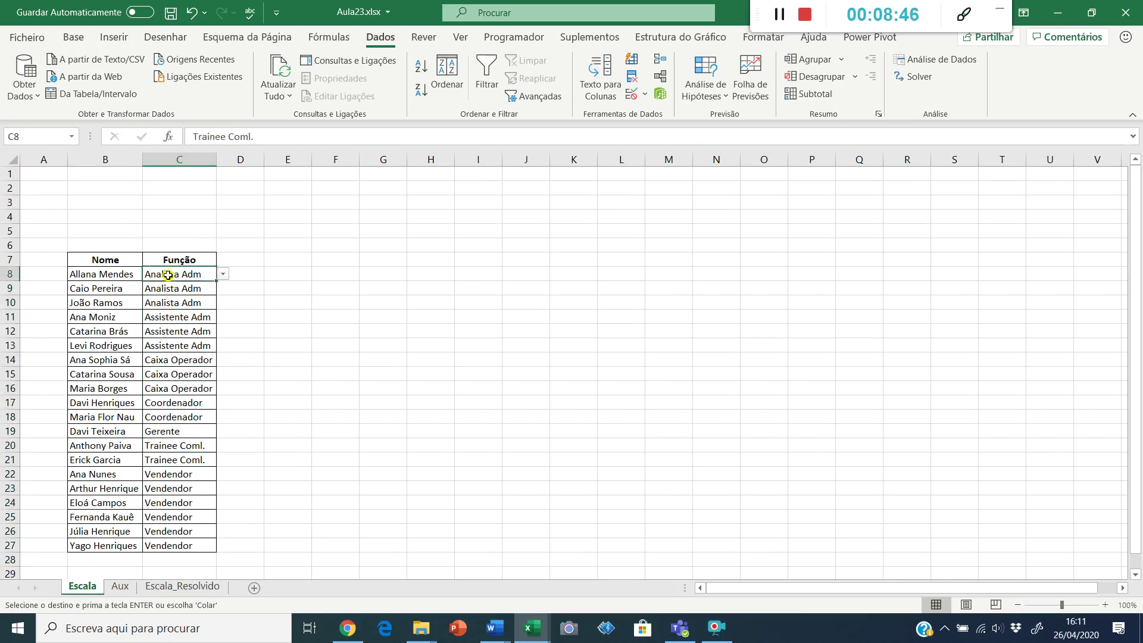
left_click_drag(168, 275, 170, 544)
key("ctrl+v")
key("ctrl+v")
key("ctrl+v")
key("ctrl+v")
left_click(157, 430)
key("ctrl+v")
key("ctrl+v")
key("ctrl+v")
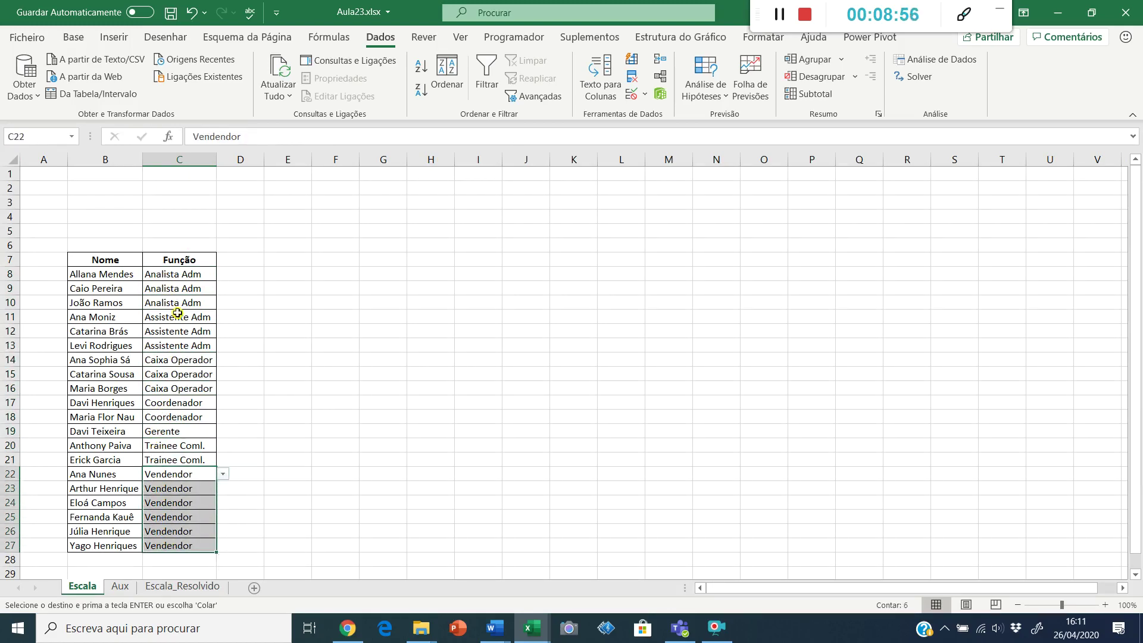
left_click(174, 261)
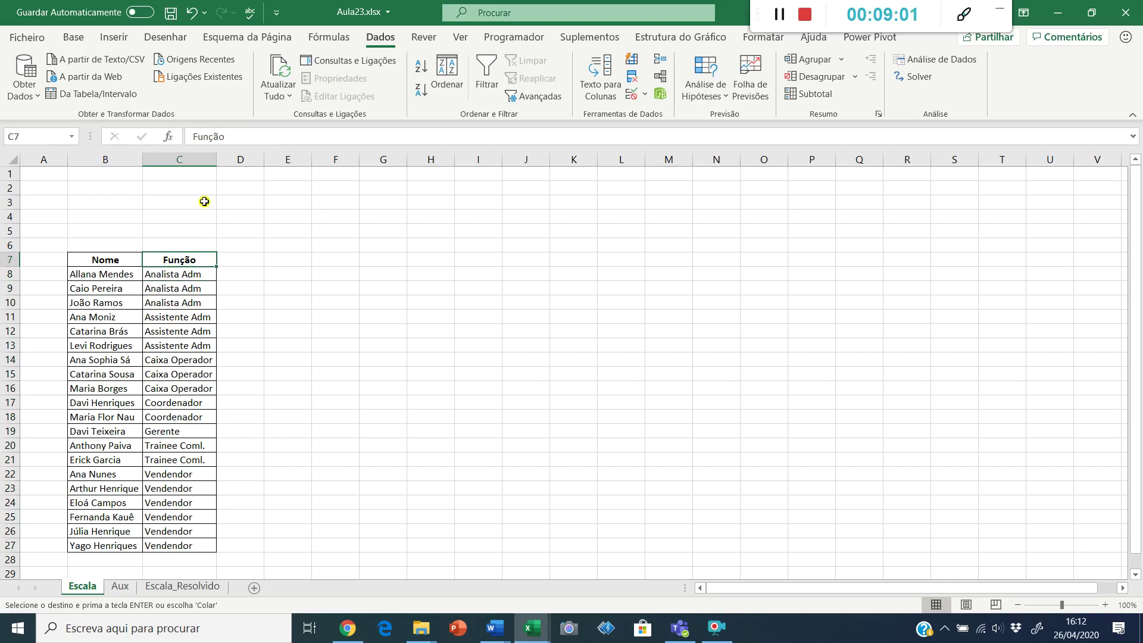
- Enter the label "1º dia da escala" in B2 of Escala
left_click(114, 203)
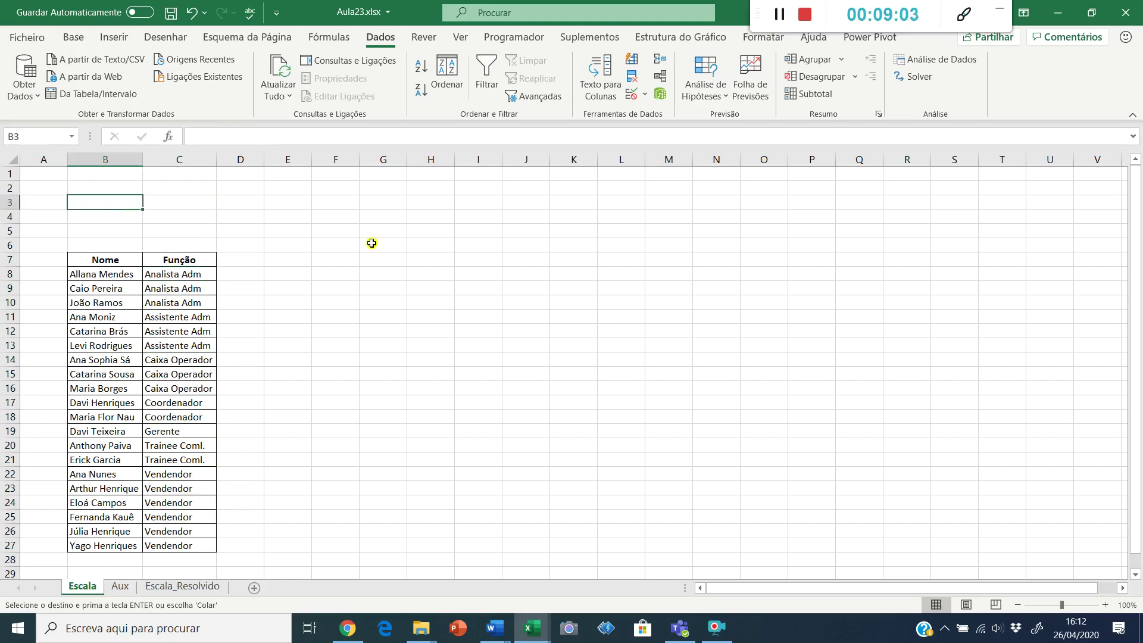
key("Up")
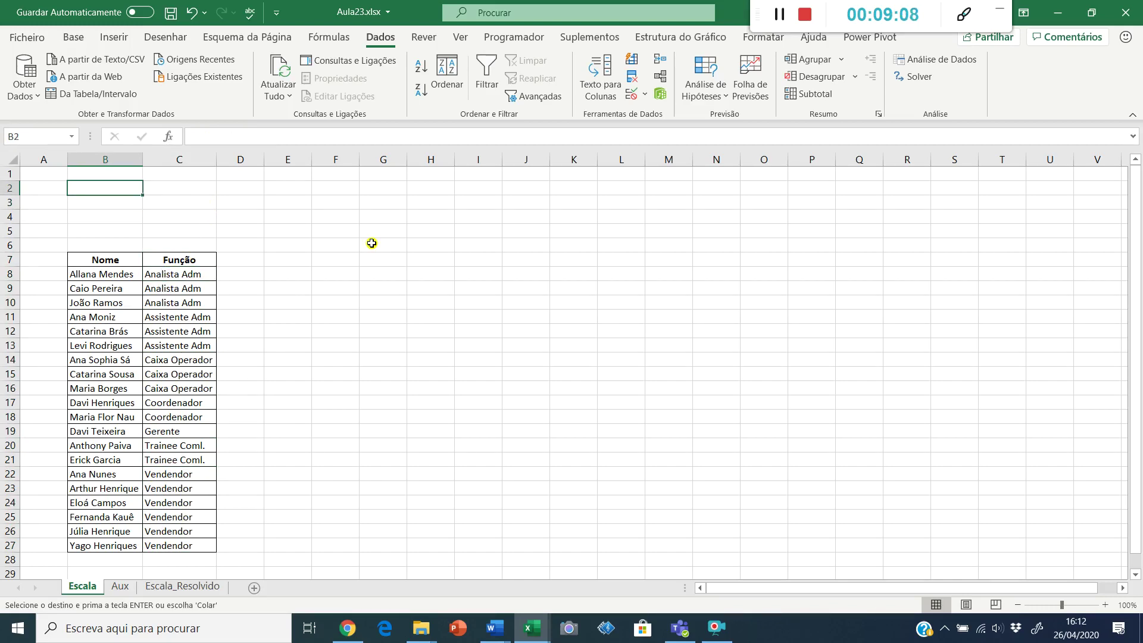
type("1º d")
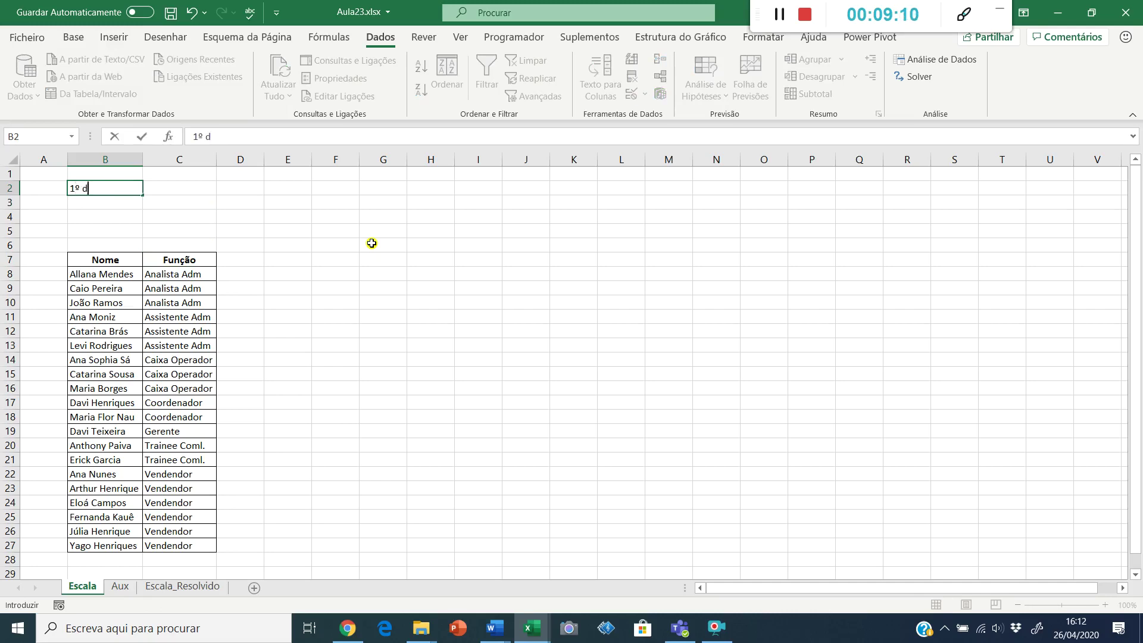
type("ia da escala")
key("Return")
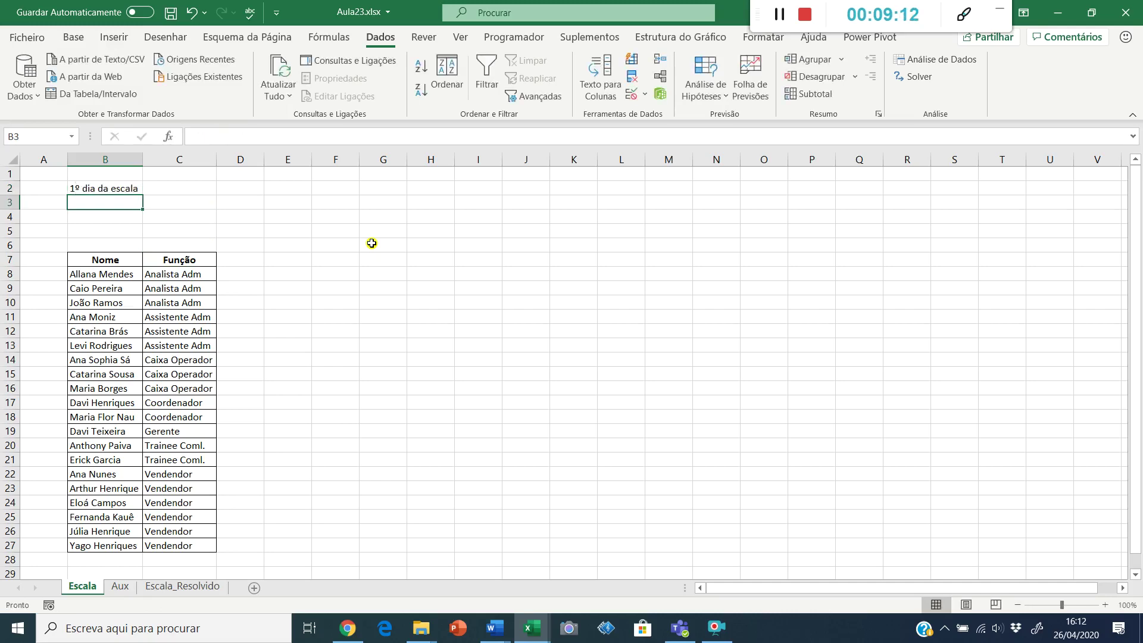
- Enter the schedule's start date 05/01/2020 in C2, beside its label
key("Up")
key("Right")
type("05")
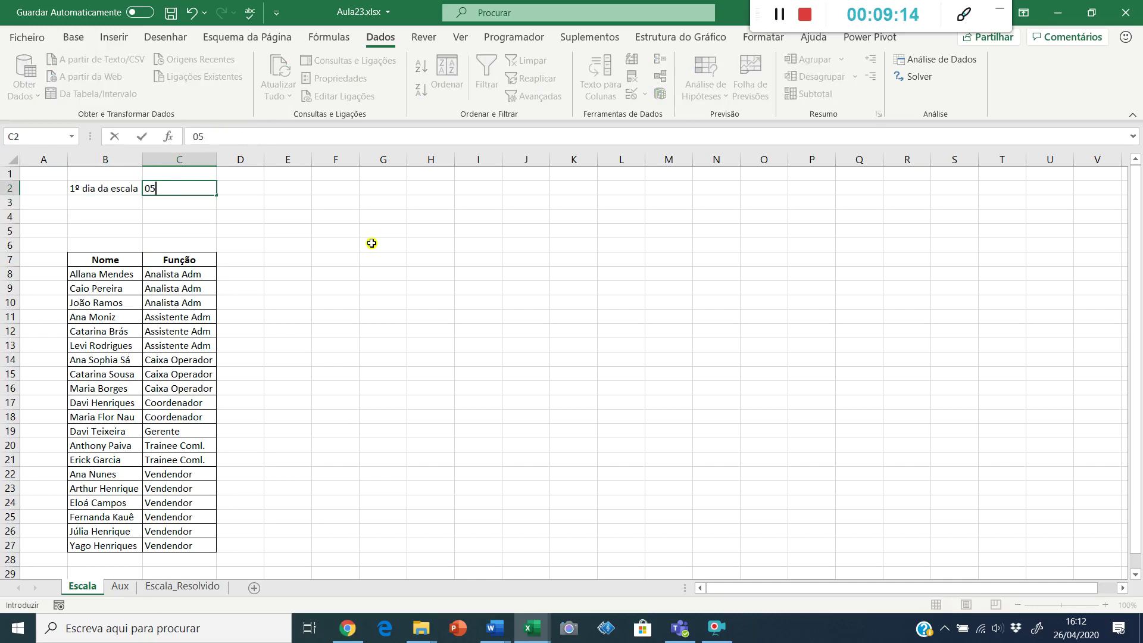
type("/01/2020")
key("Return")
key("Up")
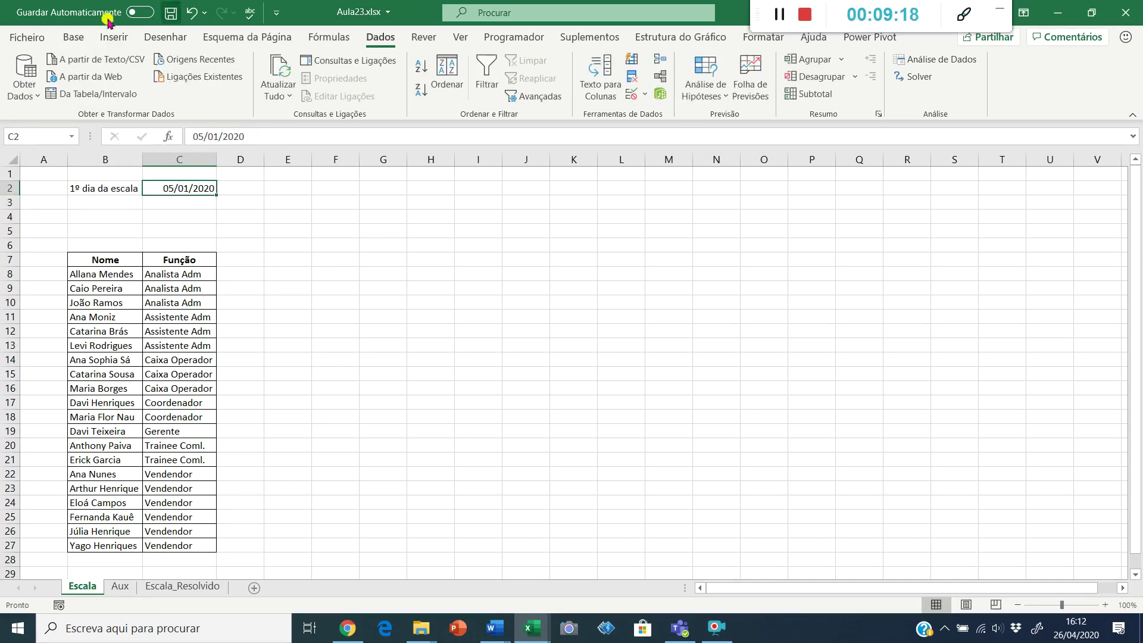
- Apply outside borders (Limites Exteriores) to the start-date label and date in B2:C2
left_click(73, 37)
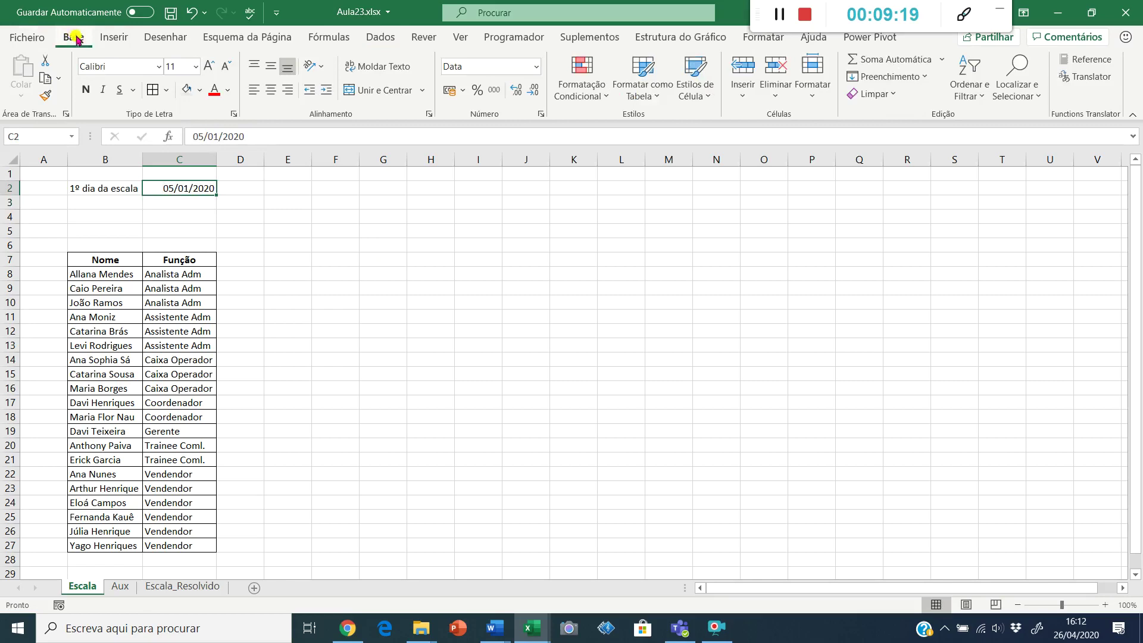
left_click_drag(115, 187, 162, 187)
left_click(167, 90)
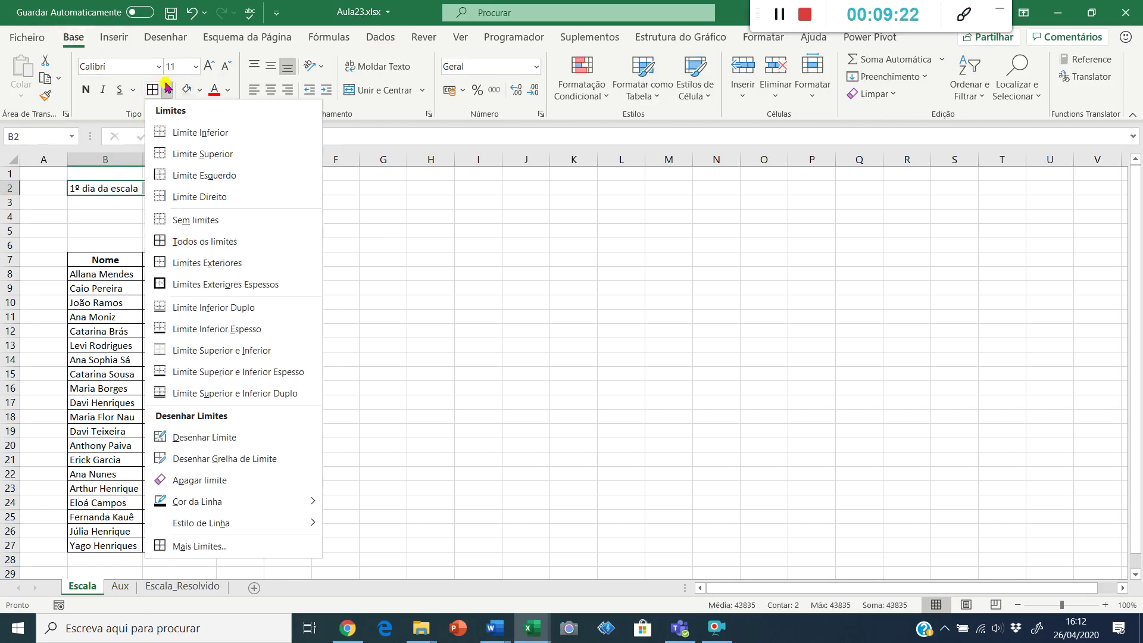
left_click(168, 263)
- Format the start date in C2 as a Data type with two-digit day, abbreviated month and two-digit year, like 05-jan-20
left_click(181, 188)
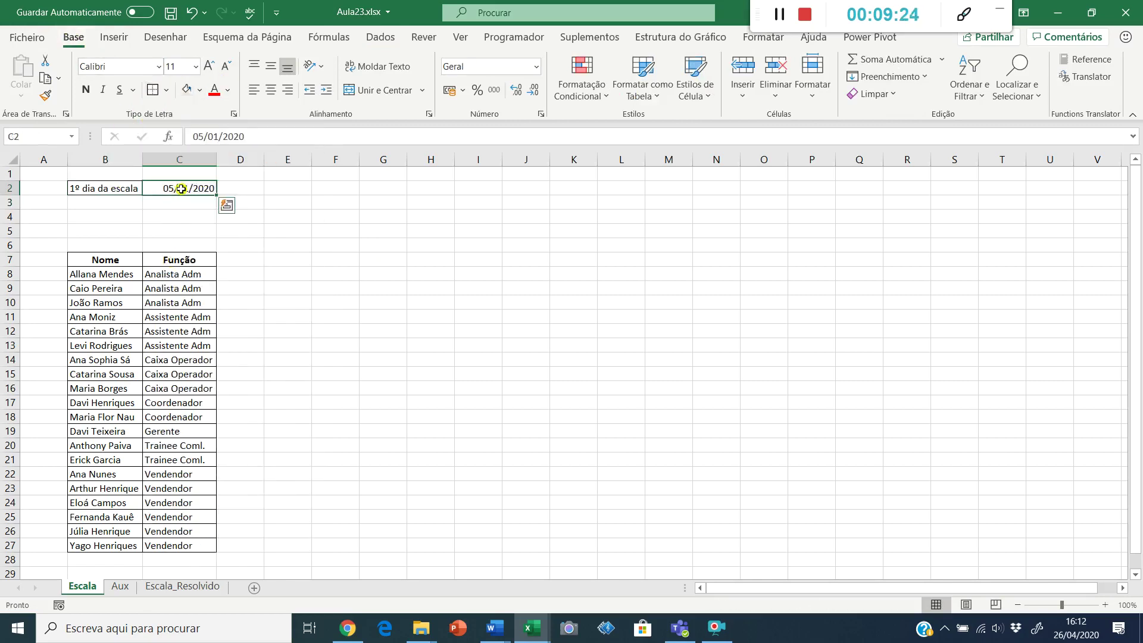
left_click(540, 113)
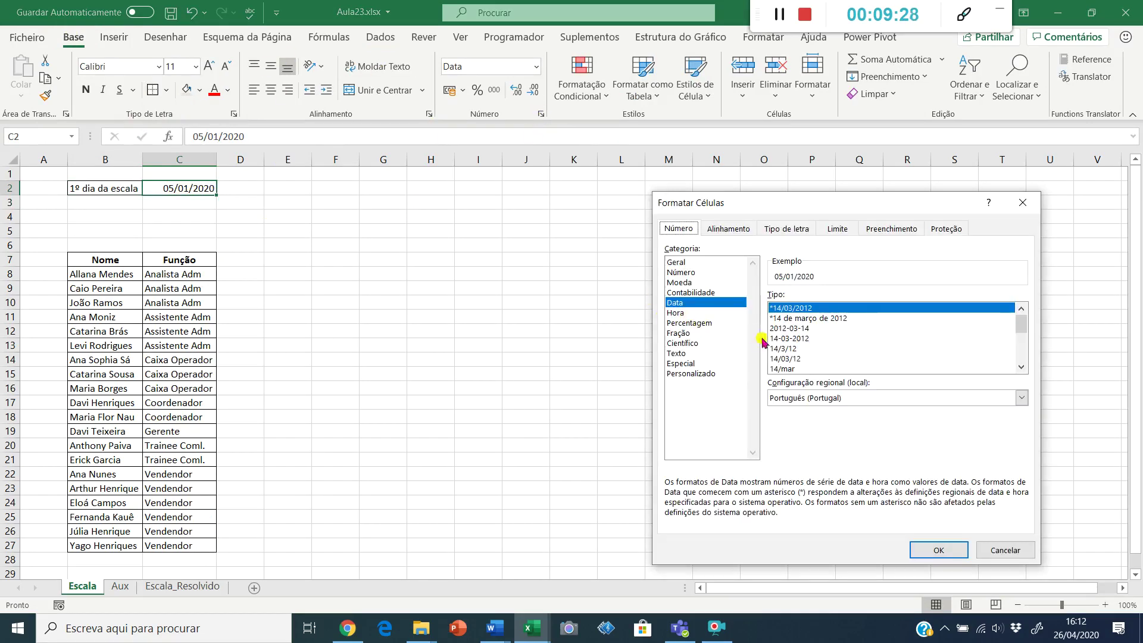
left_click(787, 369)
key("Down")
key("Down")
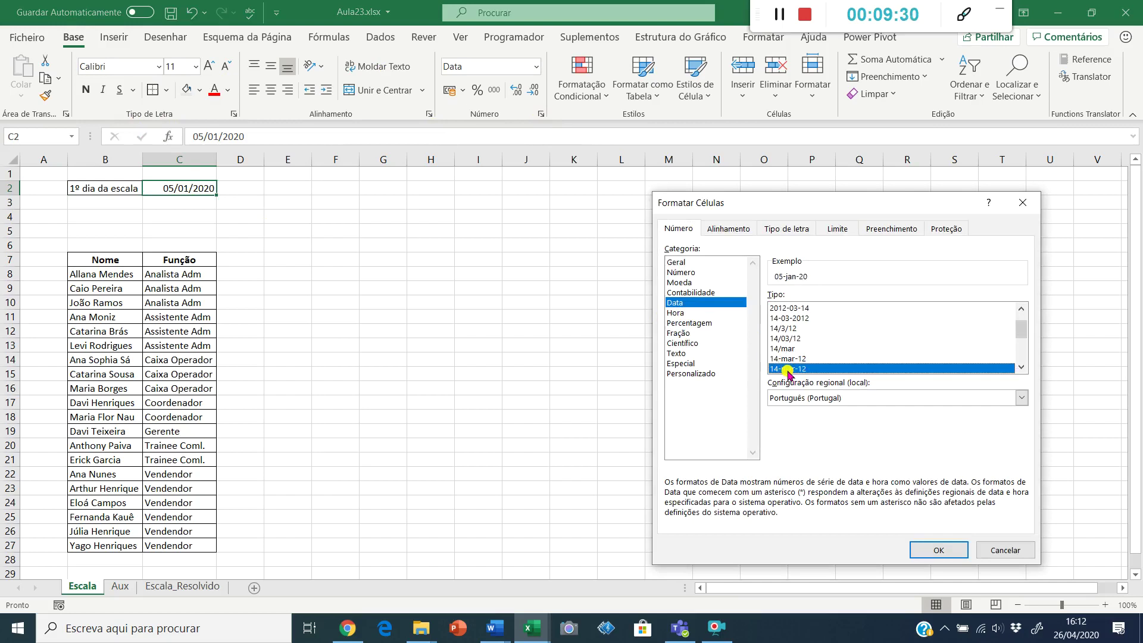
left_click(785, 359)
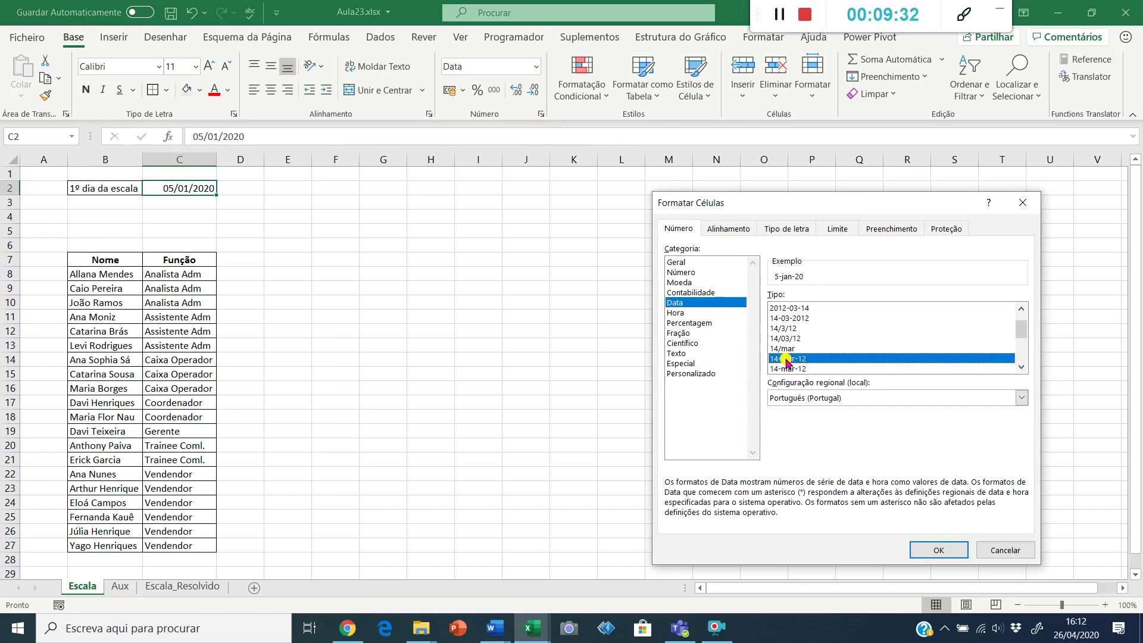
left_click(784, 369)
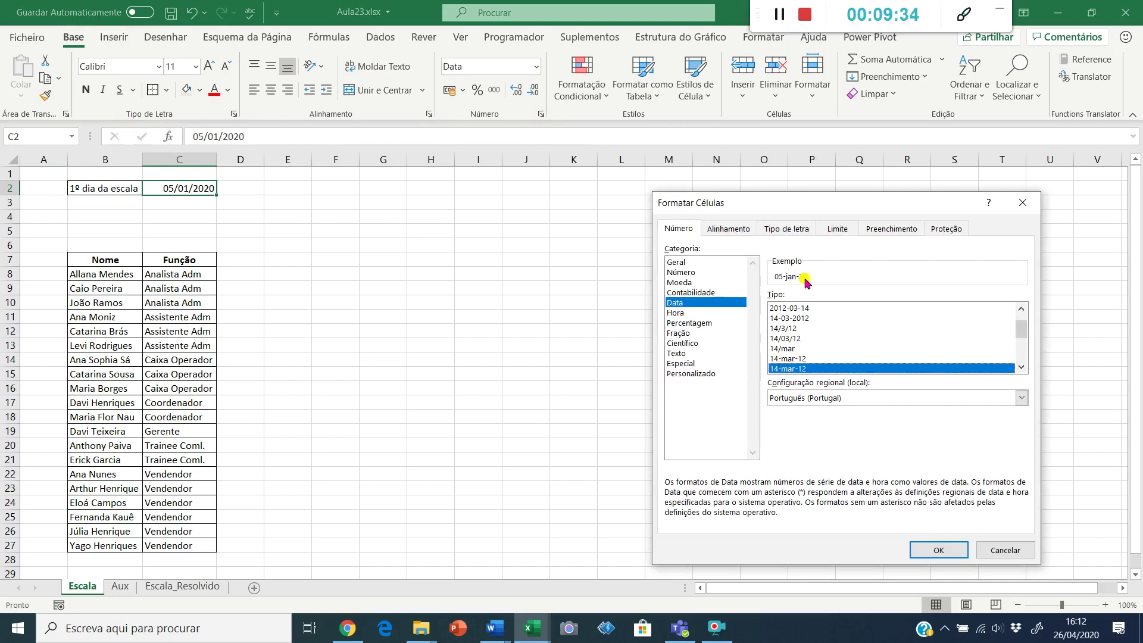
left_click(795, 358)
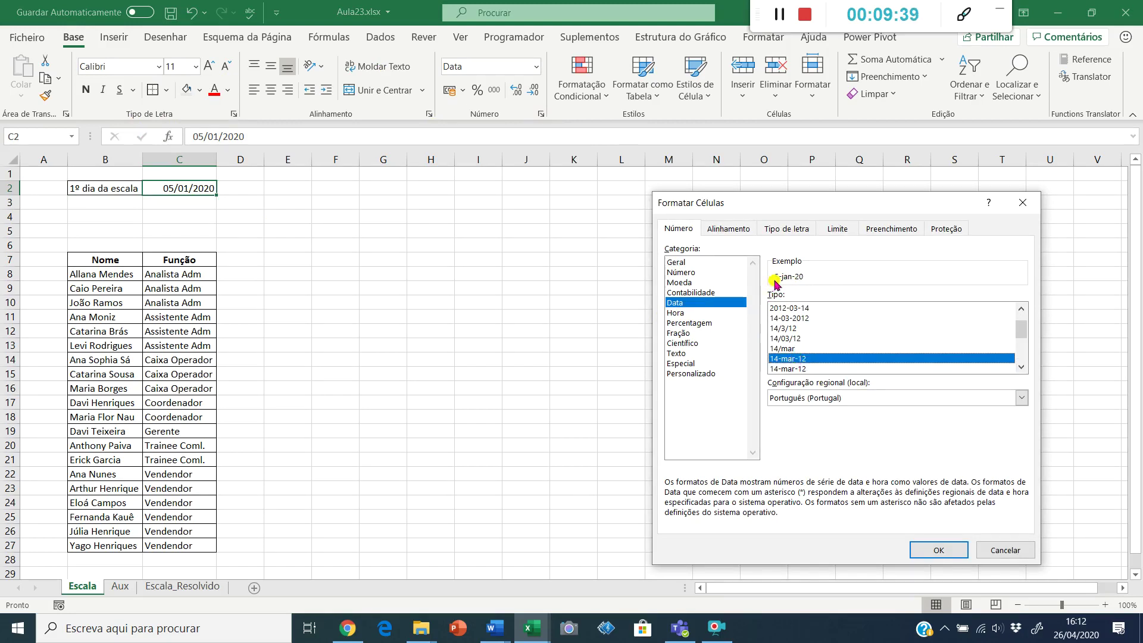
left_click(780, 369)
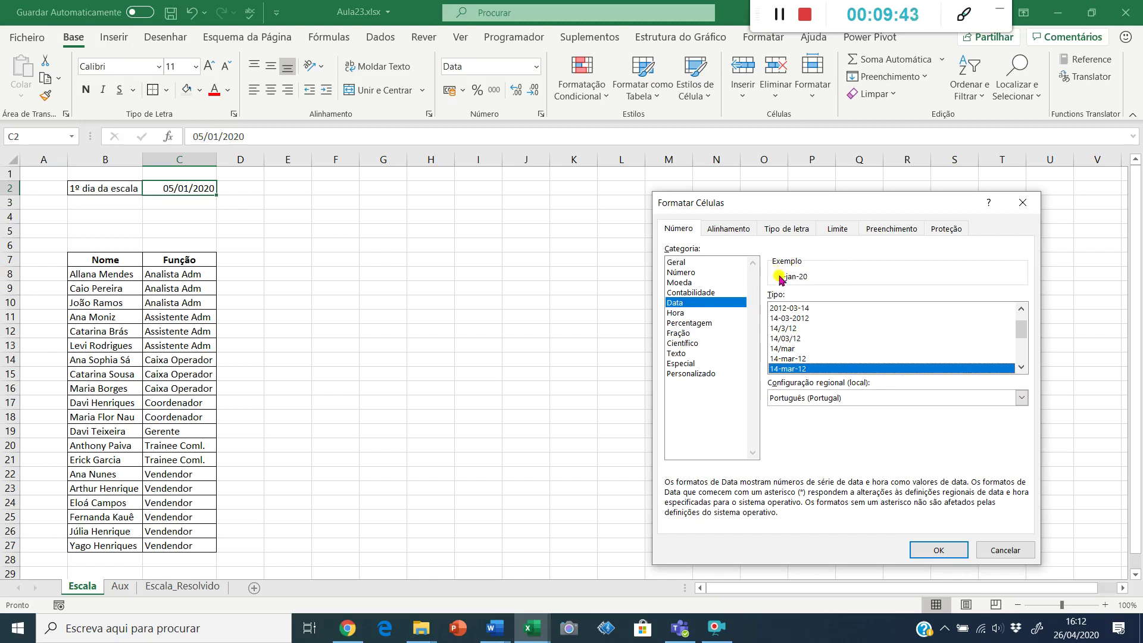
left_click(939, 550)
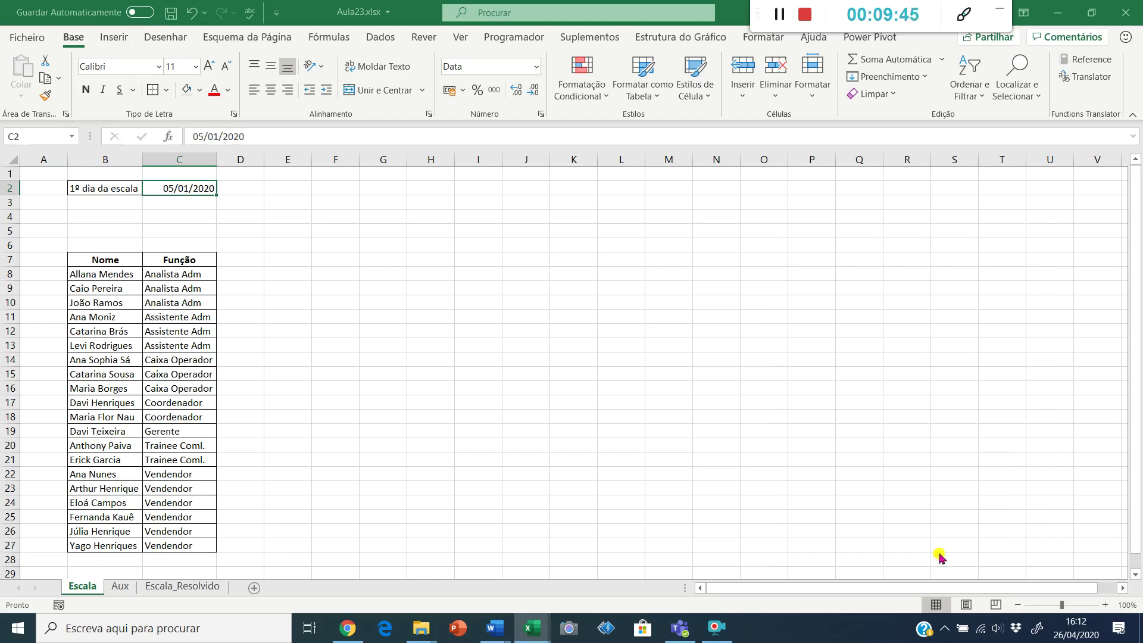
- Fill the start-date cell C2 with the lightest green theme colour
left_click(201, 88)
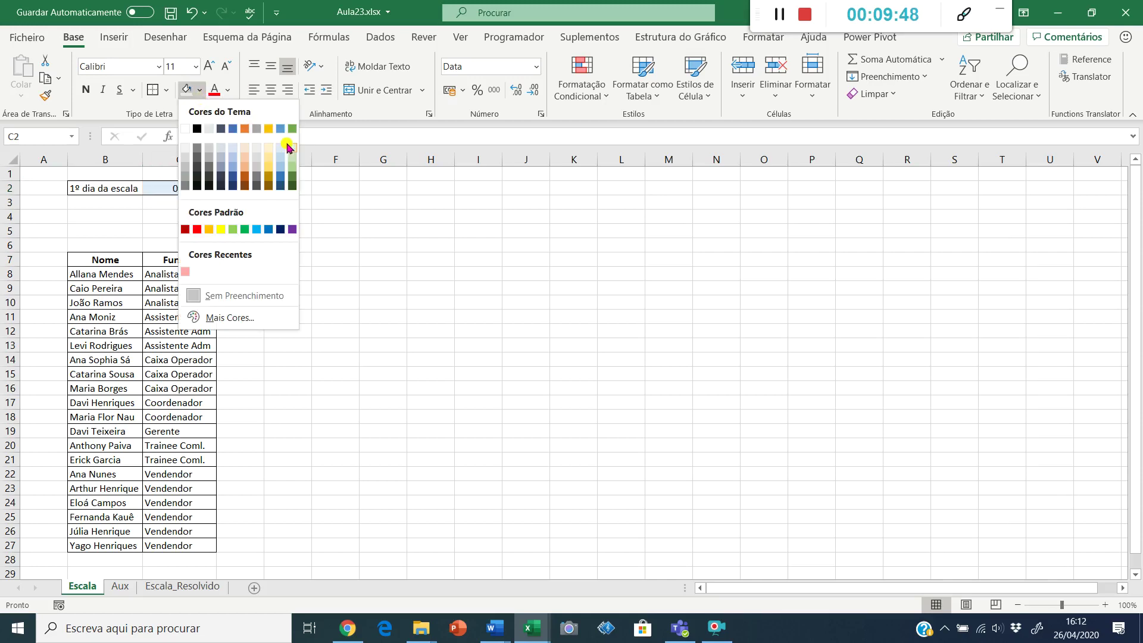
left_click(289, 147)
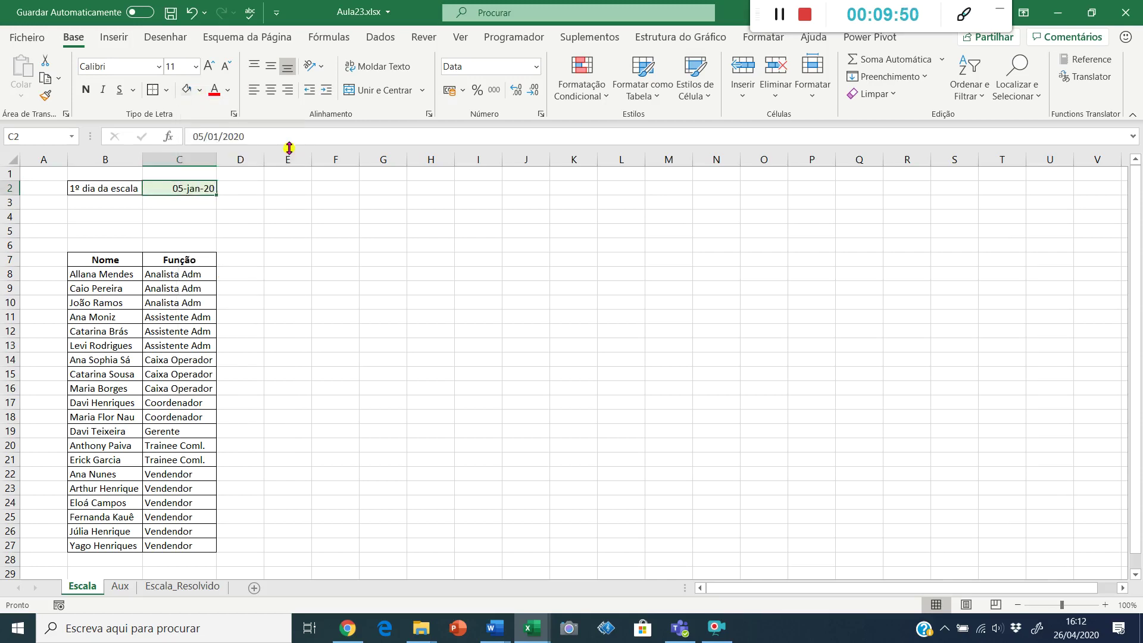
left_click(283, 220)
- Hide the gridlines (Linhas de Grelha) on the Escala sheet
left_click(460, 39)
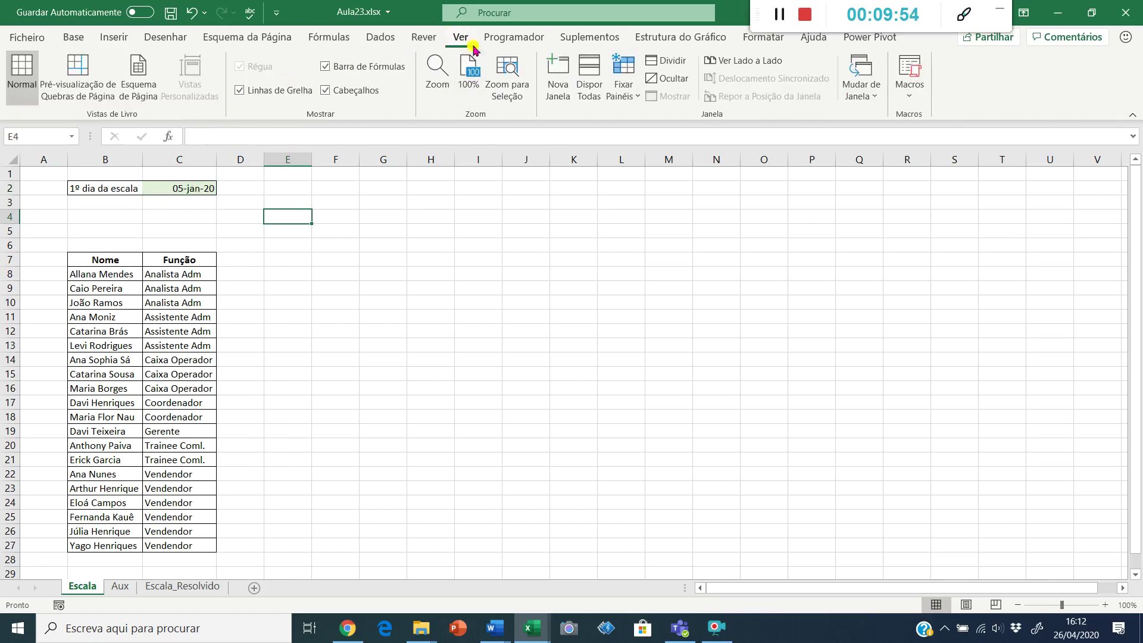
left_click(283, 94)
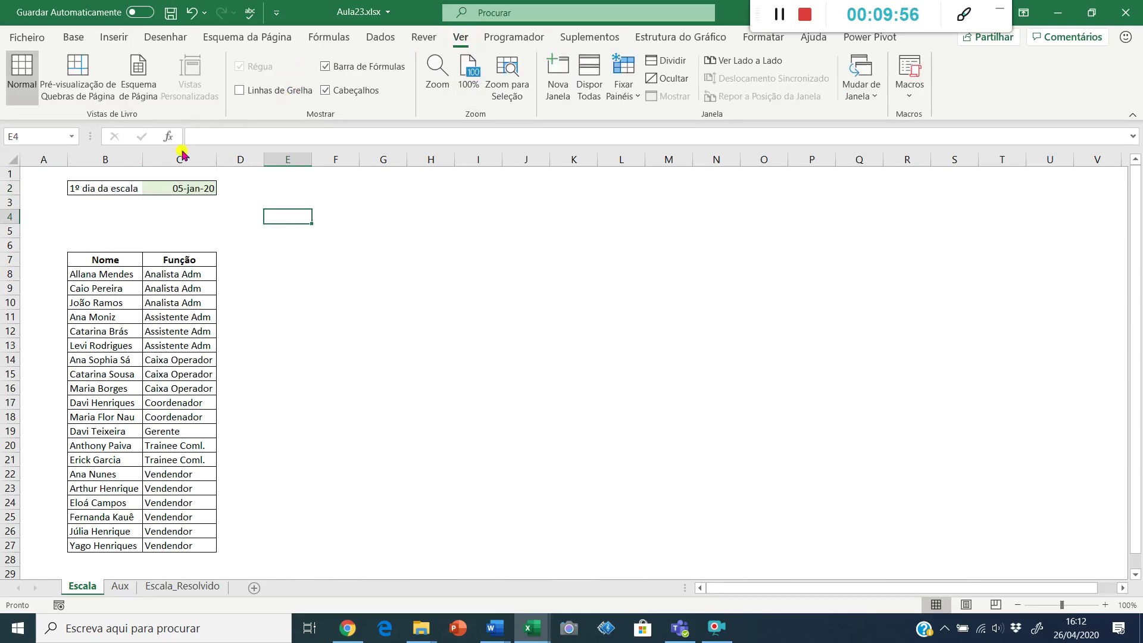
left_click(155, 216)
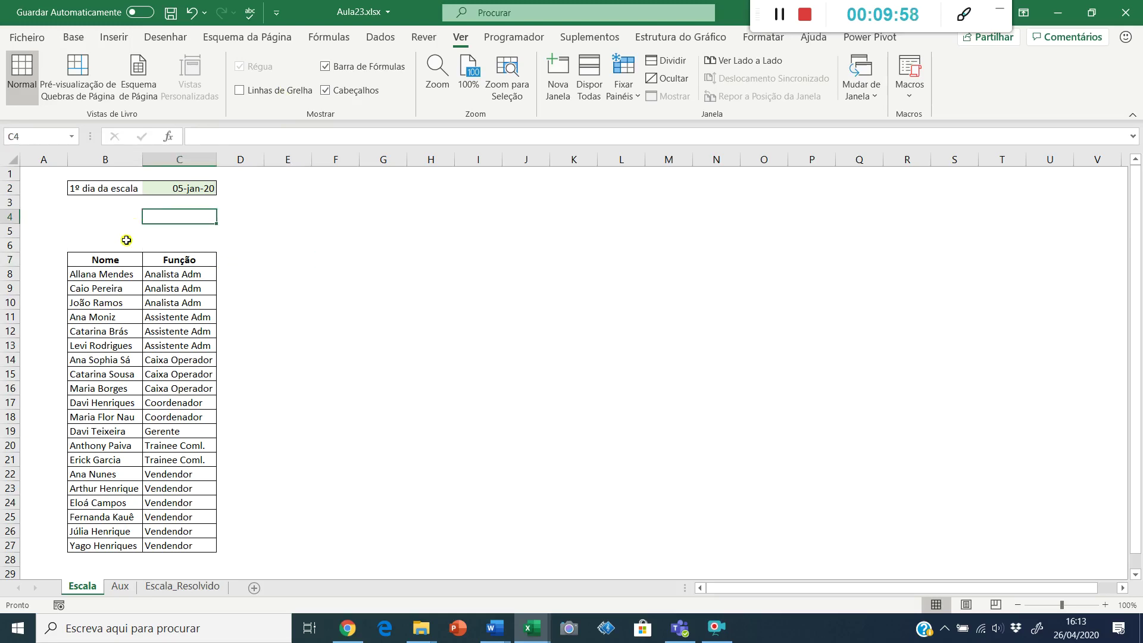
left_click(120, 225)
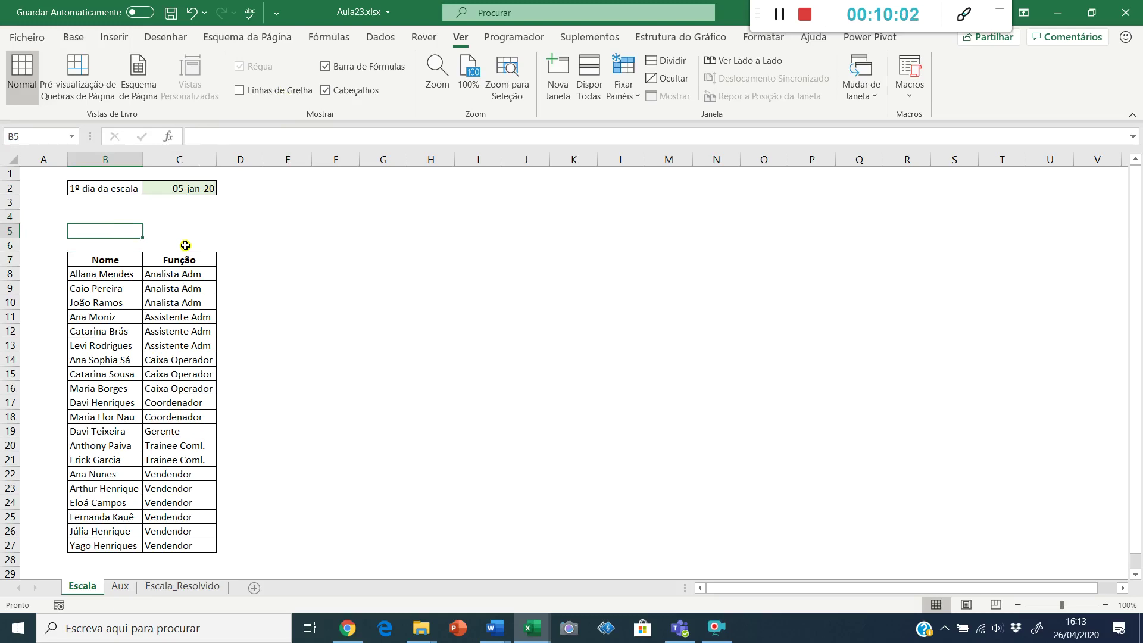
- Copy the headings "Escala de Trabalho" and "para 5 semanas" from B4:B5 of Escala_Resolvido into B5:B6 of Escala, without their formatting
left_click(183, 587)
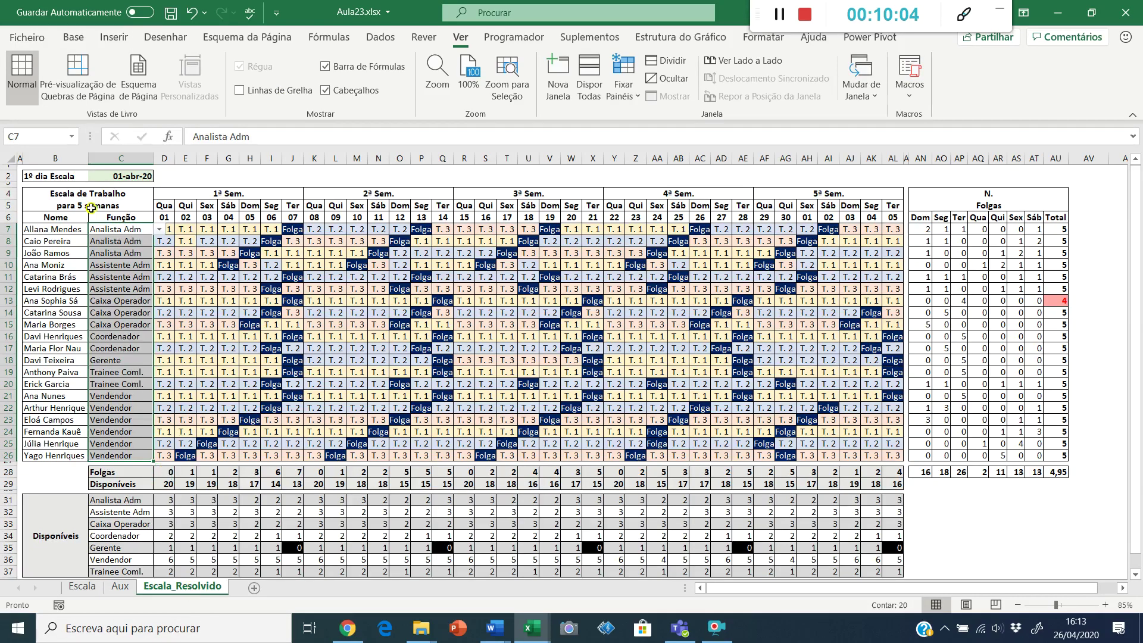
left_click(67, 193)
left_click_drag(68, 193, 72, 205)
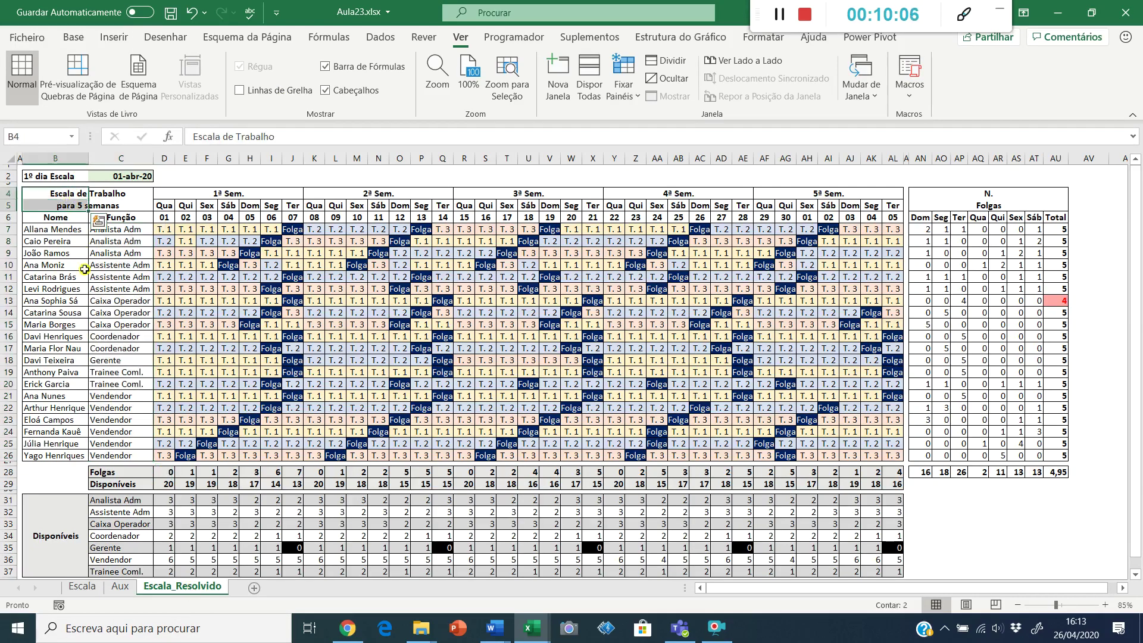
key("ctrl+c")
left_click(80, 586)
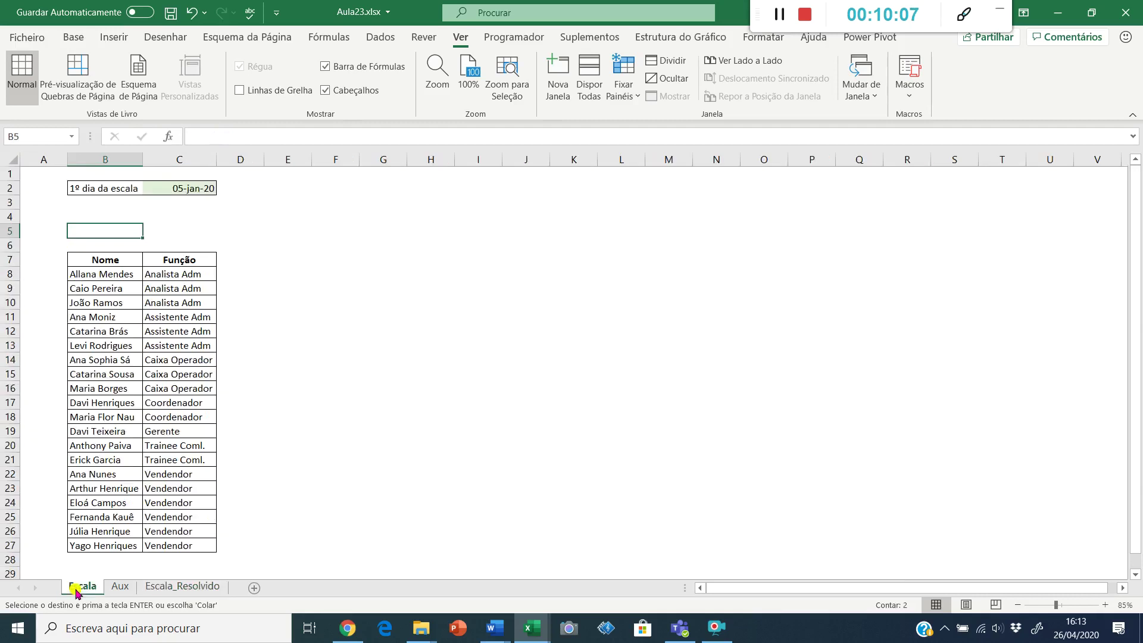
right_click(81, 236)
left_click(141, 266)
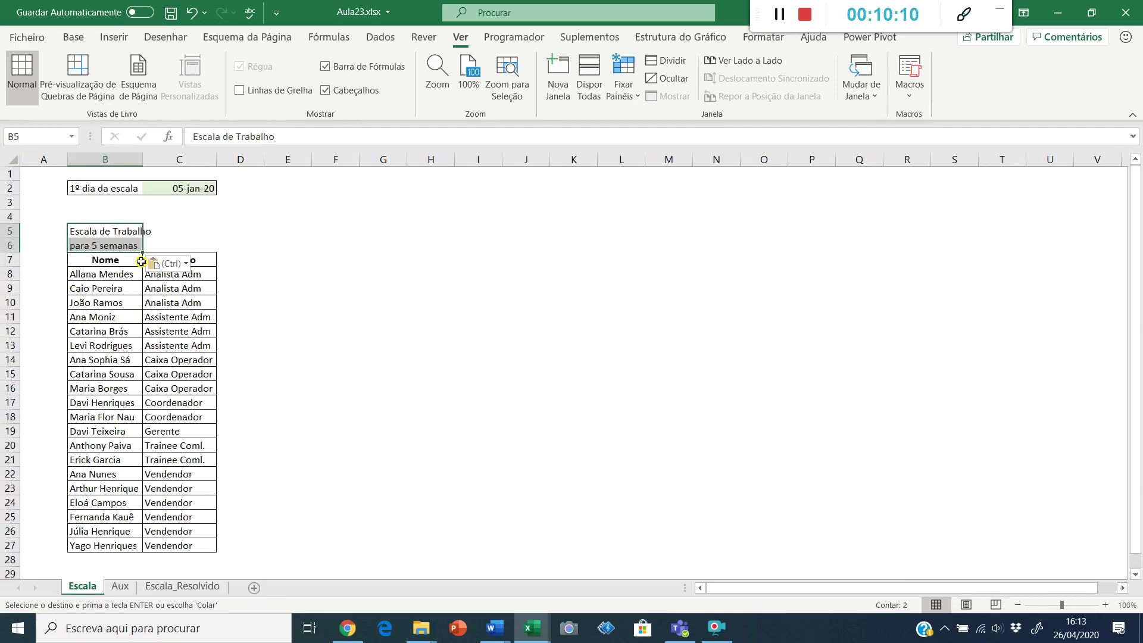
- Merge and centre (Unir e Centrar) the "Escala de Trabalho" heading across B5:C5
left_click(176, 234)
left_click(112, 239)
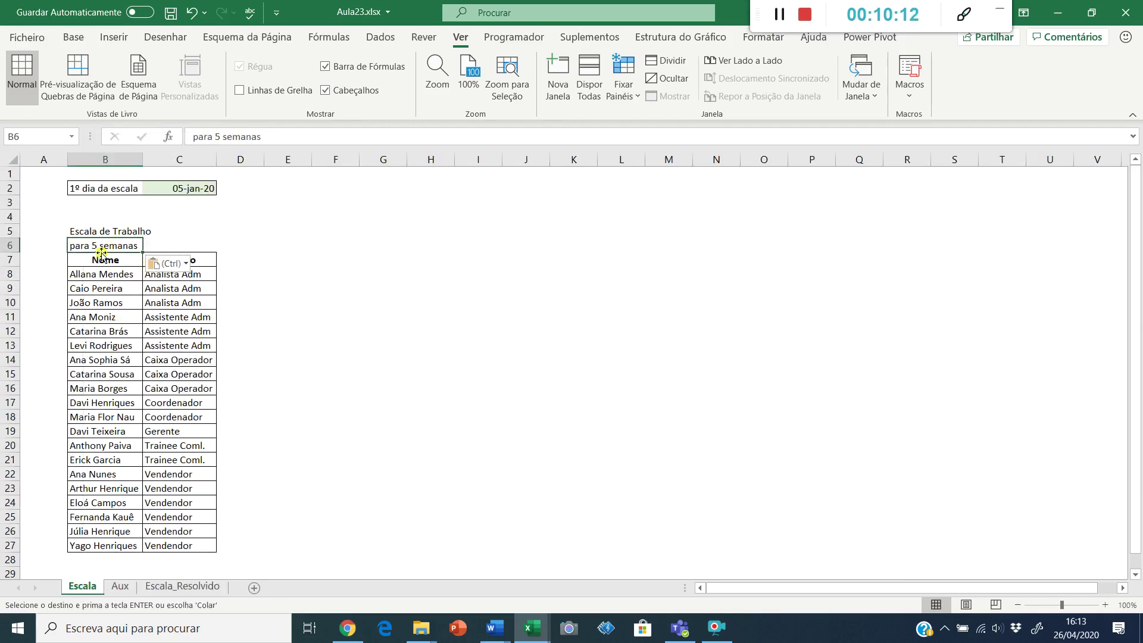
left_click(104, 232)
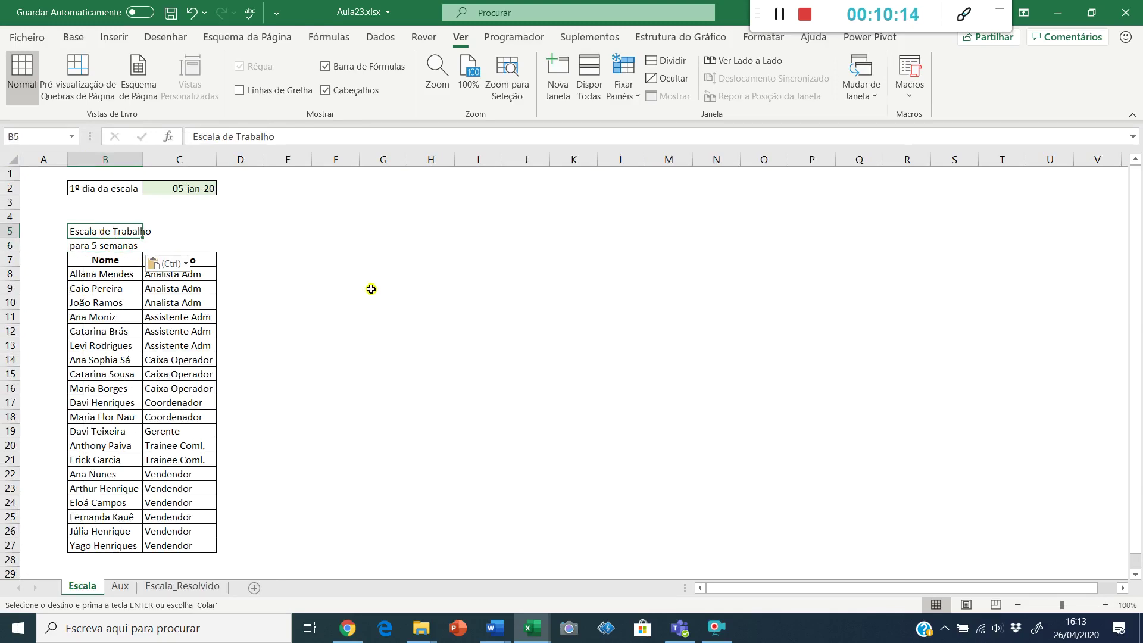
key("shift+Right")
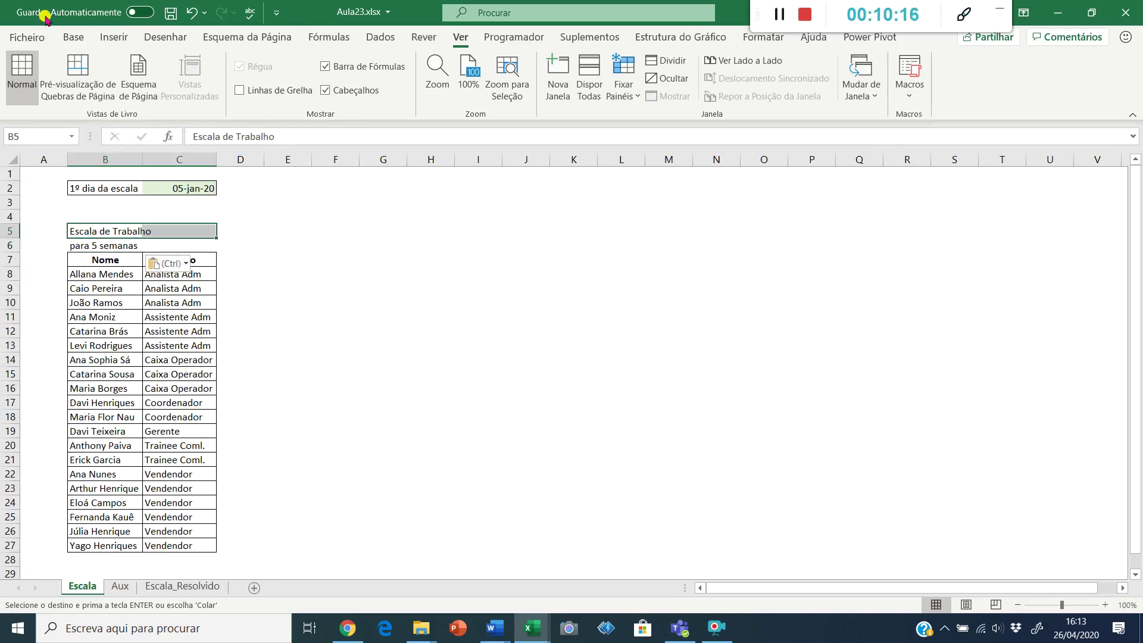
left_click(77, 39)
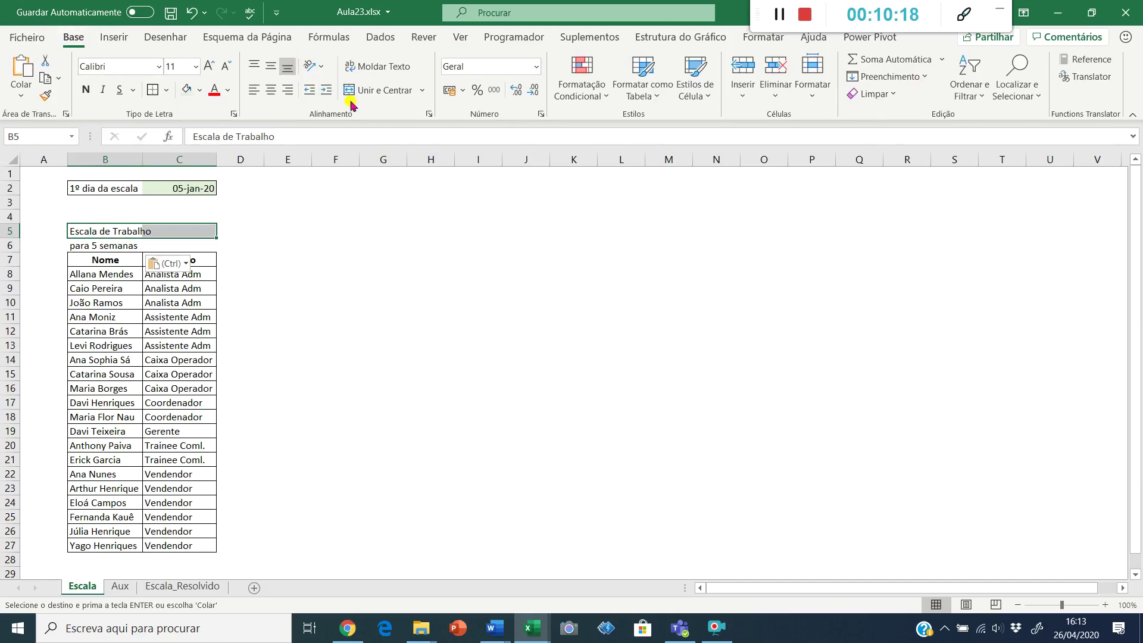
left_click(378, 95)
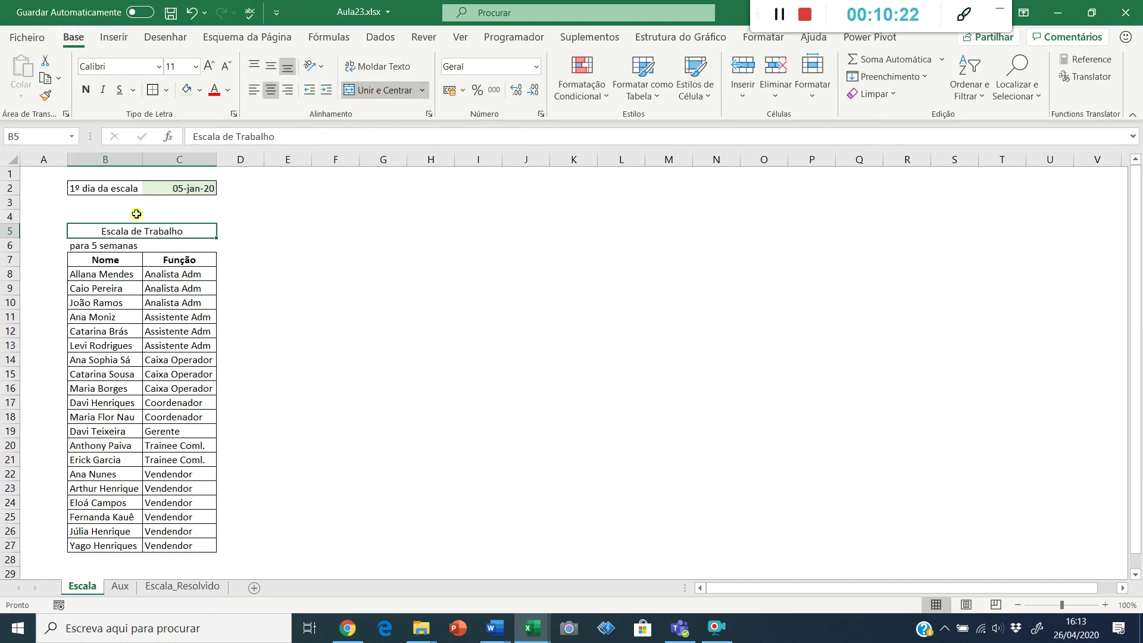
- Centre the "para 5 semanas" heading across B6:C6 with the horizontal alignment Centrar na seleção, without merging the cells
left_click_drag(99, 243, 192, 242)
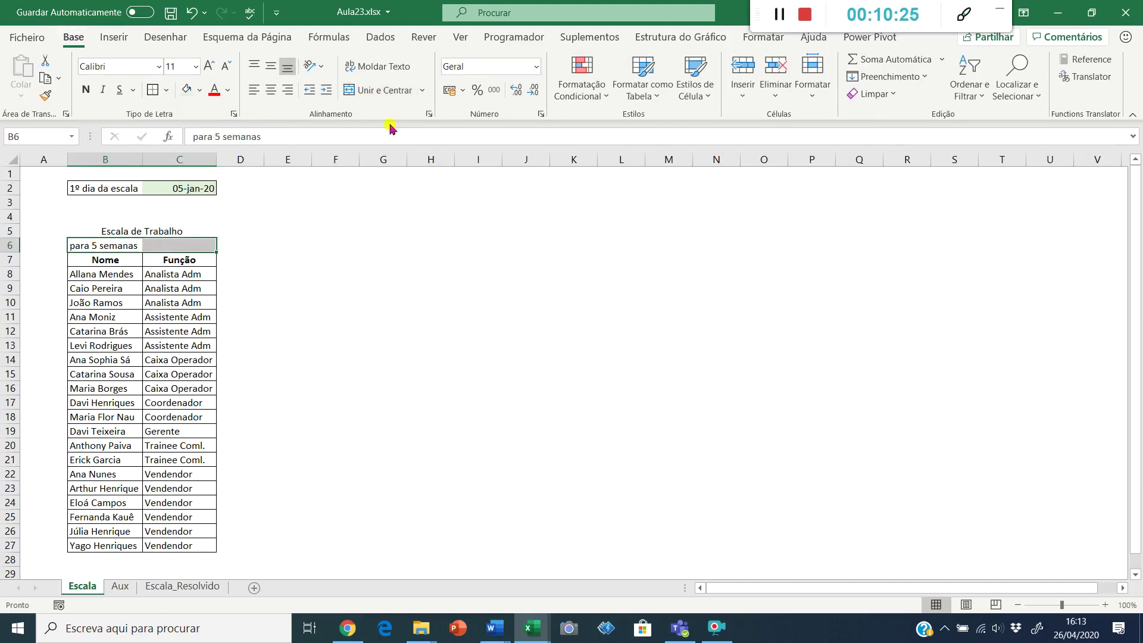
left_click(429, 114)
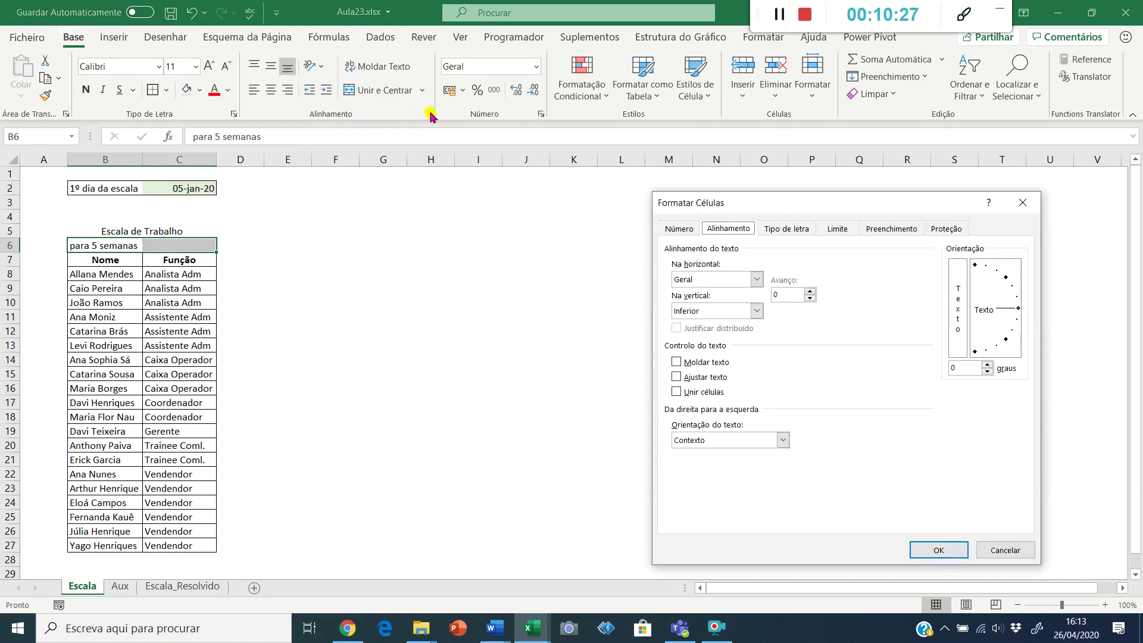
left_click(746, 286)
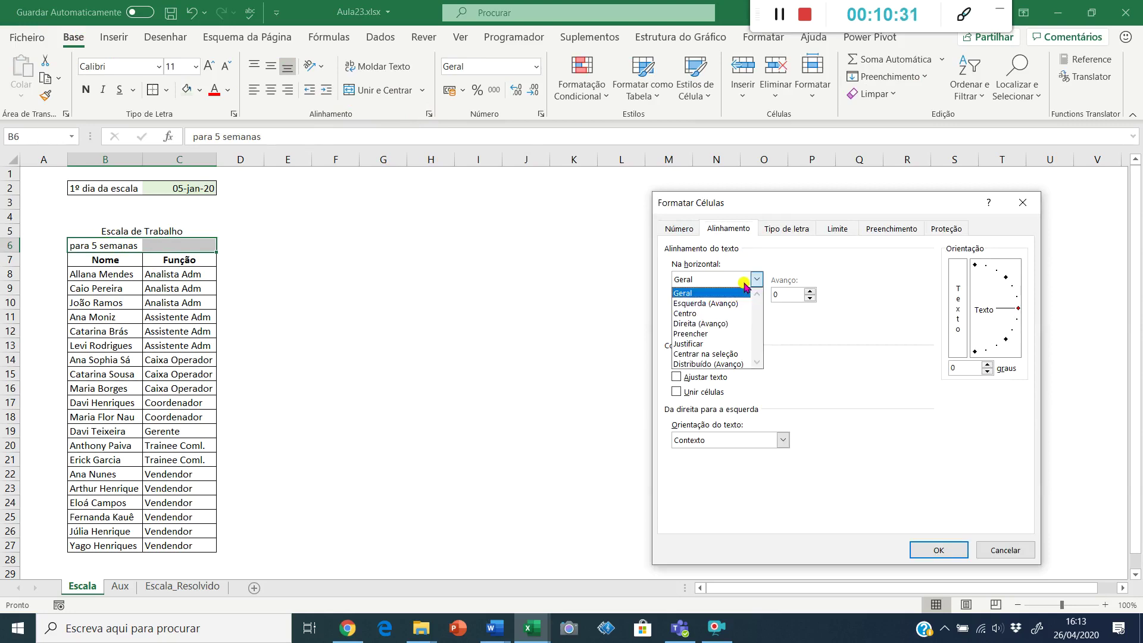
left_click(731, 355)
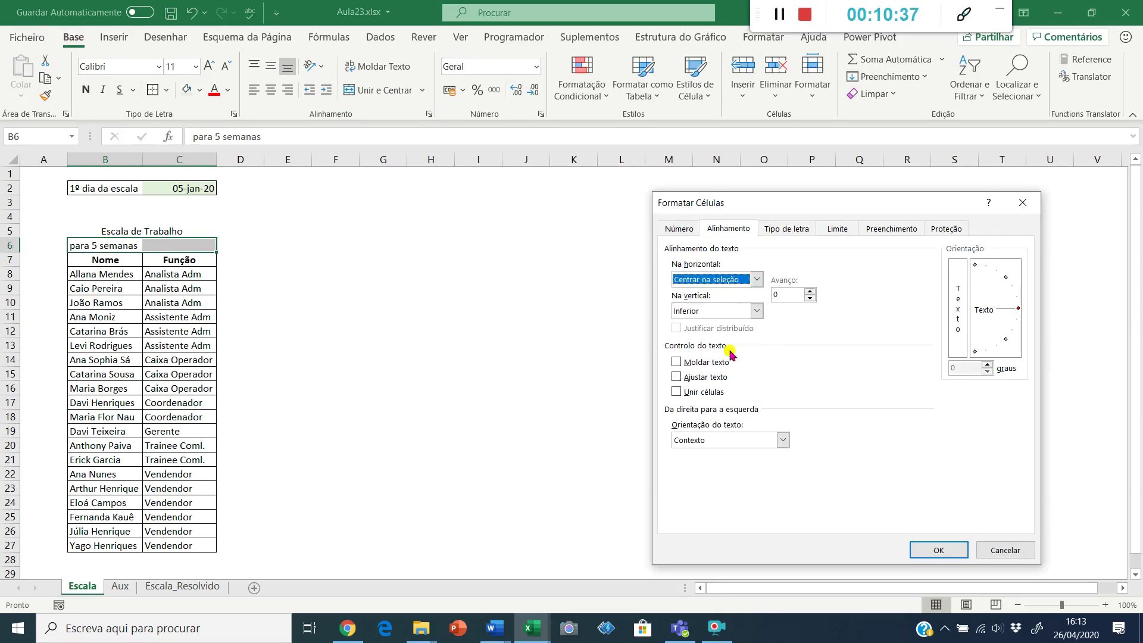
left_click(939, 549)
left_click(268, 274)
- Compare how the merged heading in B5:C5 and the unmerged, centred heading in B6:C6 behave when cells and column C are selected
left_click(138, 244)
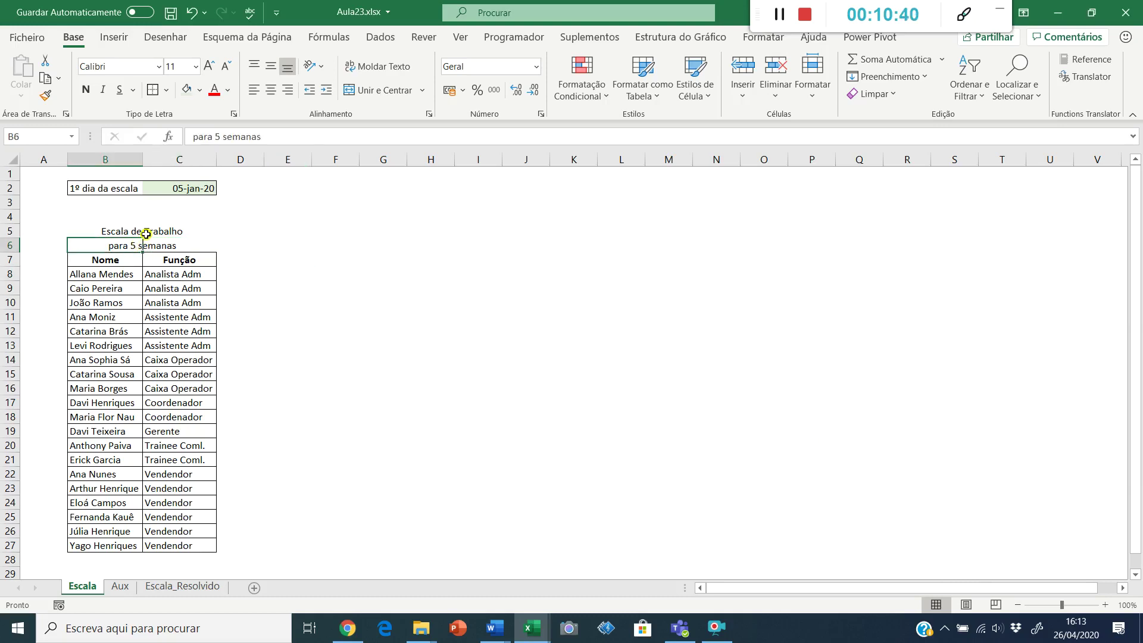
key("Up")
key("Down")
key("Right")
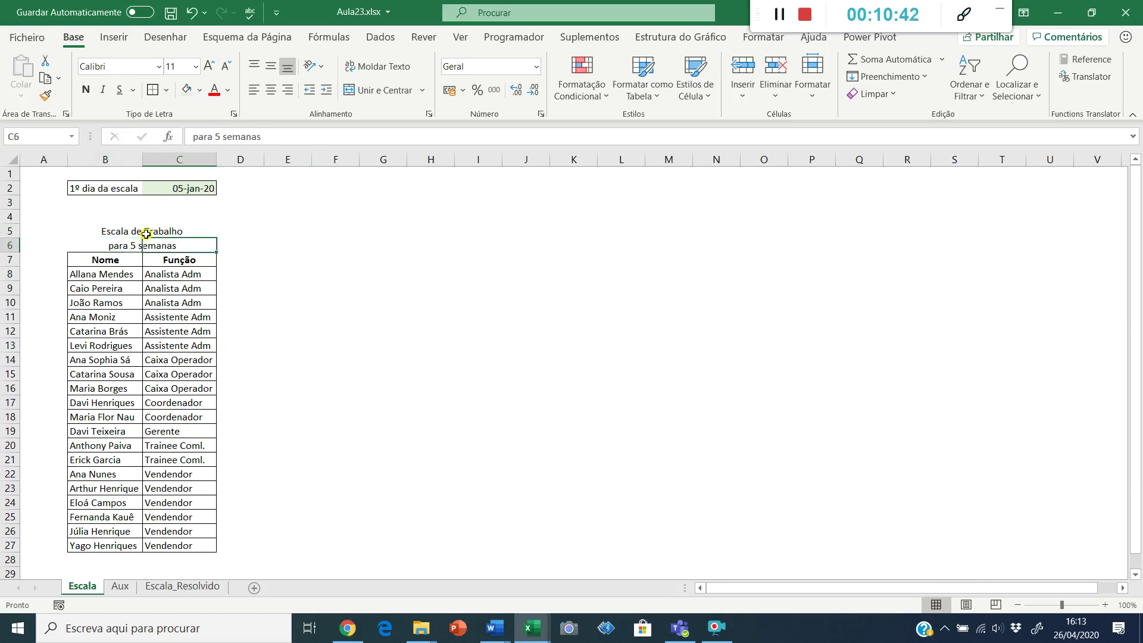
key("Right")
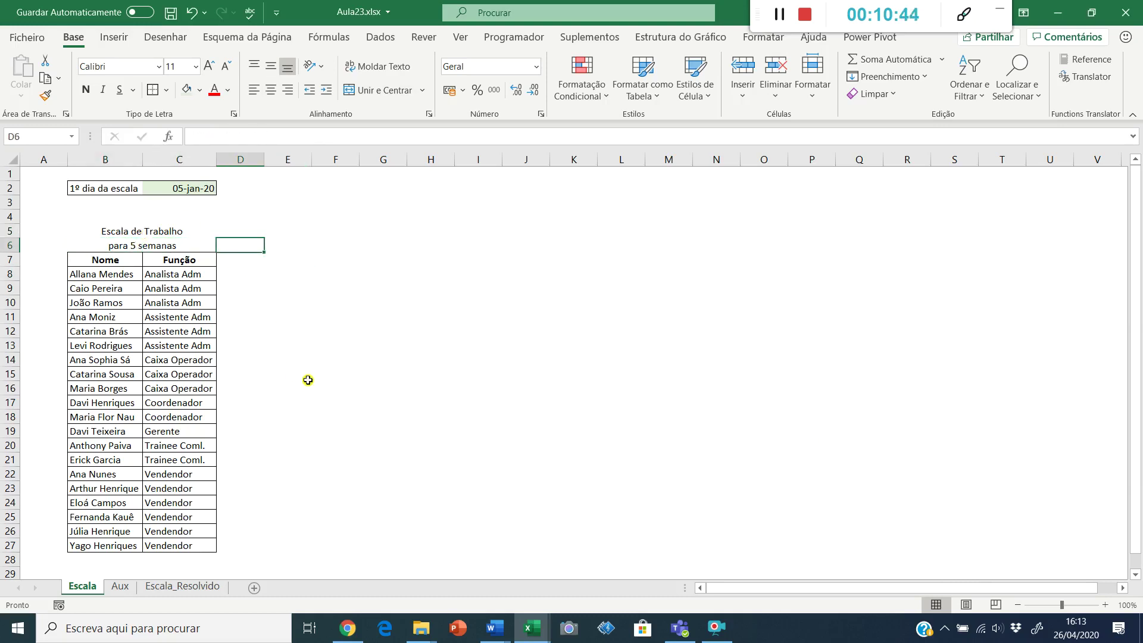
scroll(308, 380, "up", 3, "ctrl")
key("ctrl+Home")
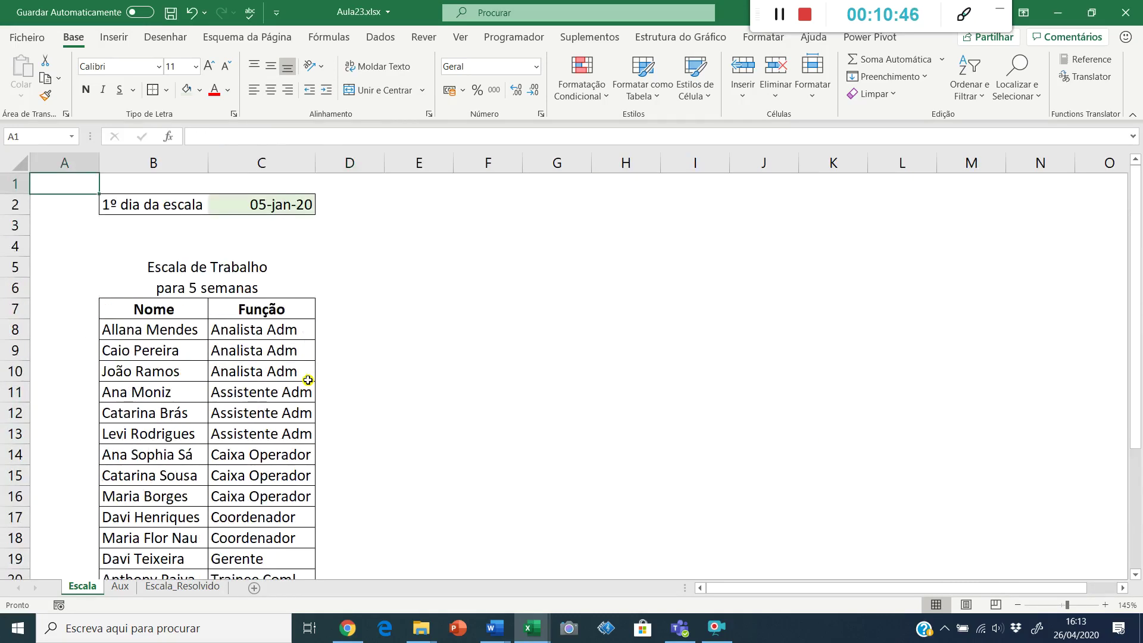
left_click(141, 264)
left_click(151, 290)
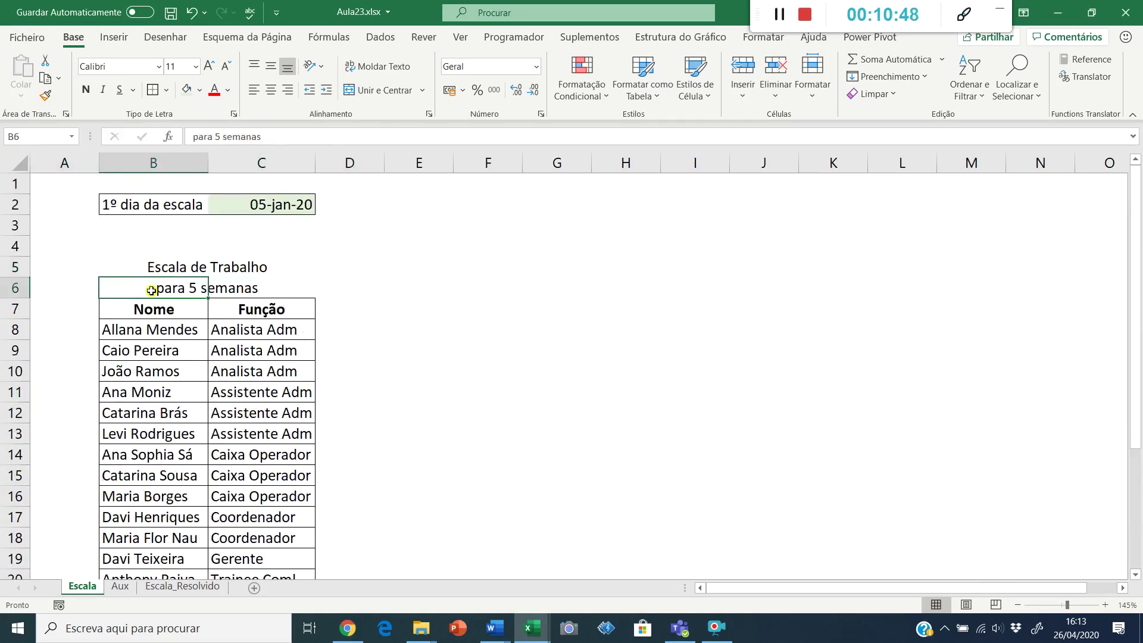
left_click(213, 288)
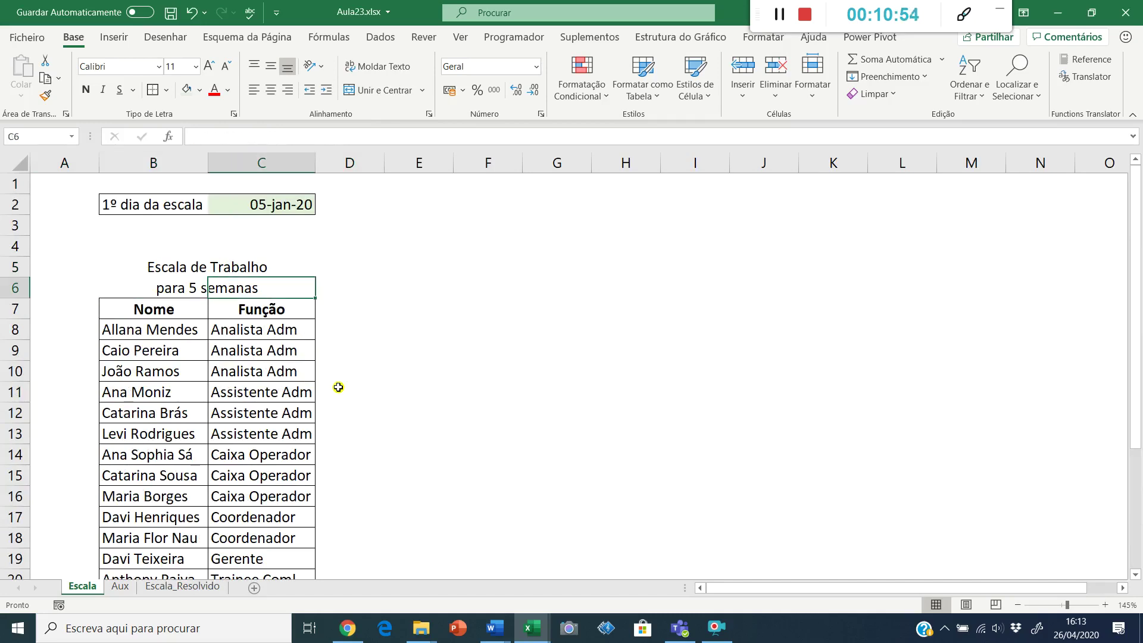
key("Left")
key("Up")
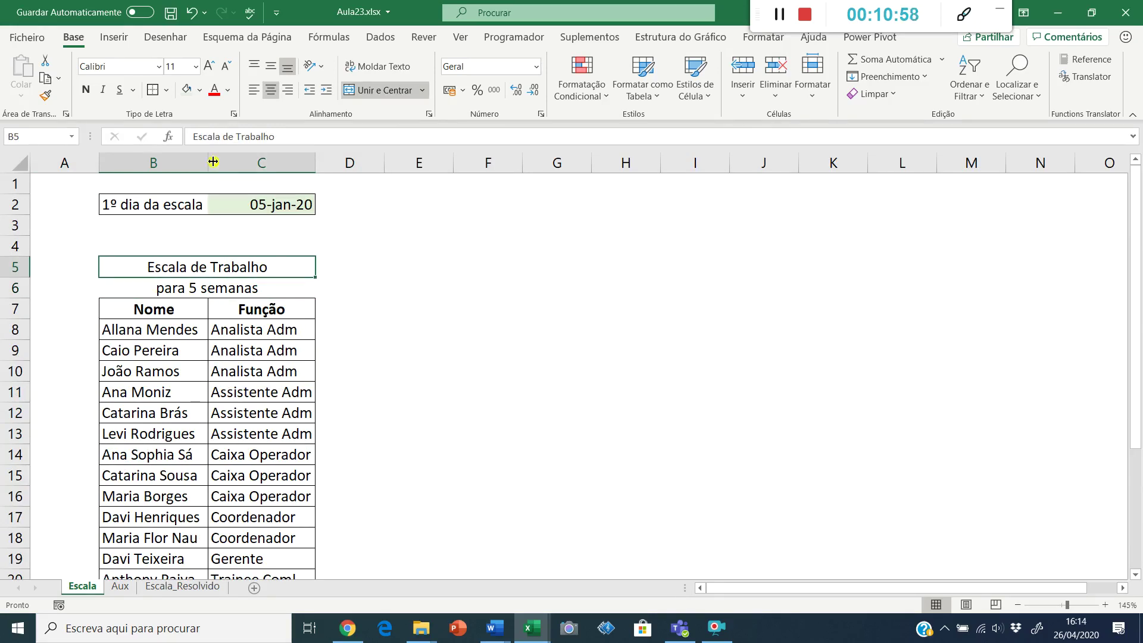
left_click(265, 156)
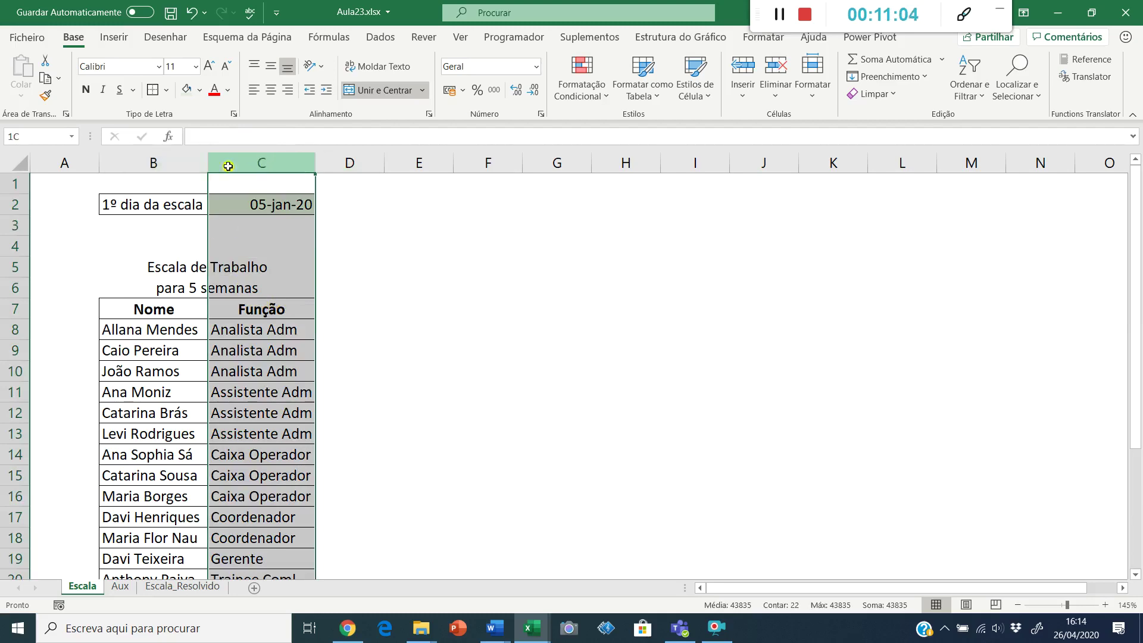
- Set the horizontal alignment of the merged "Escala de Trabalho" heading in B5:C5 to Centrar na seleção
left_click_drag(227, 166, 184, 162)
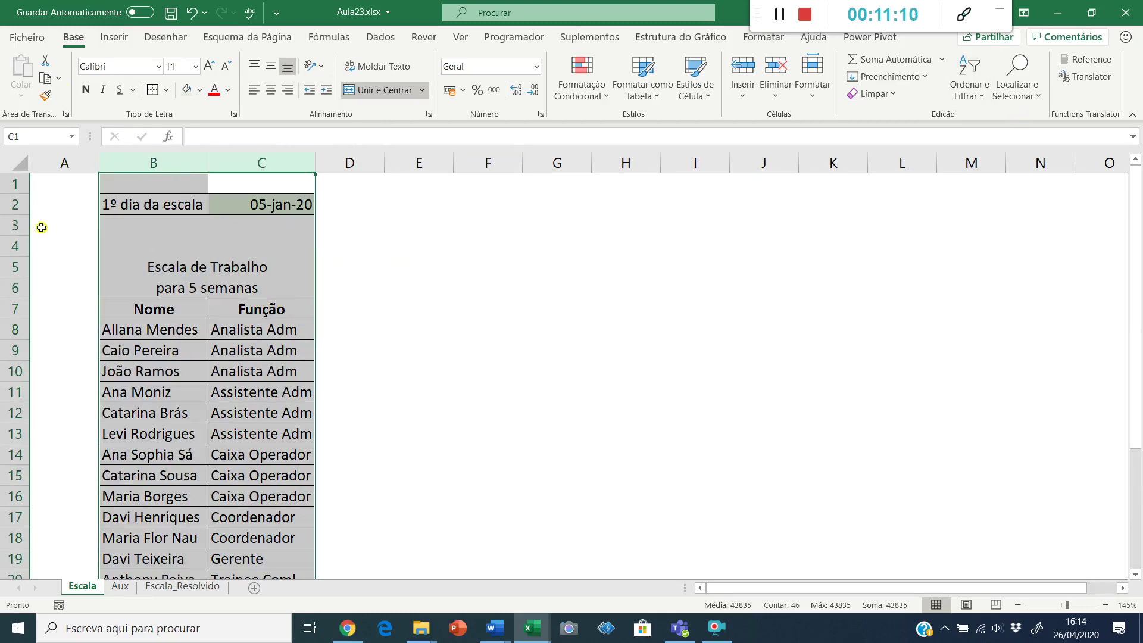
left_click(193, 266)
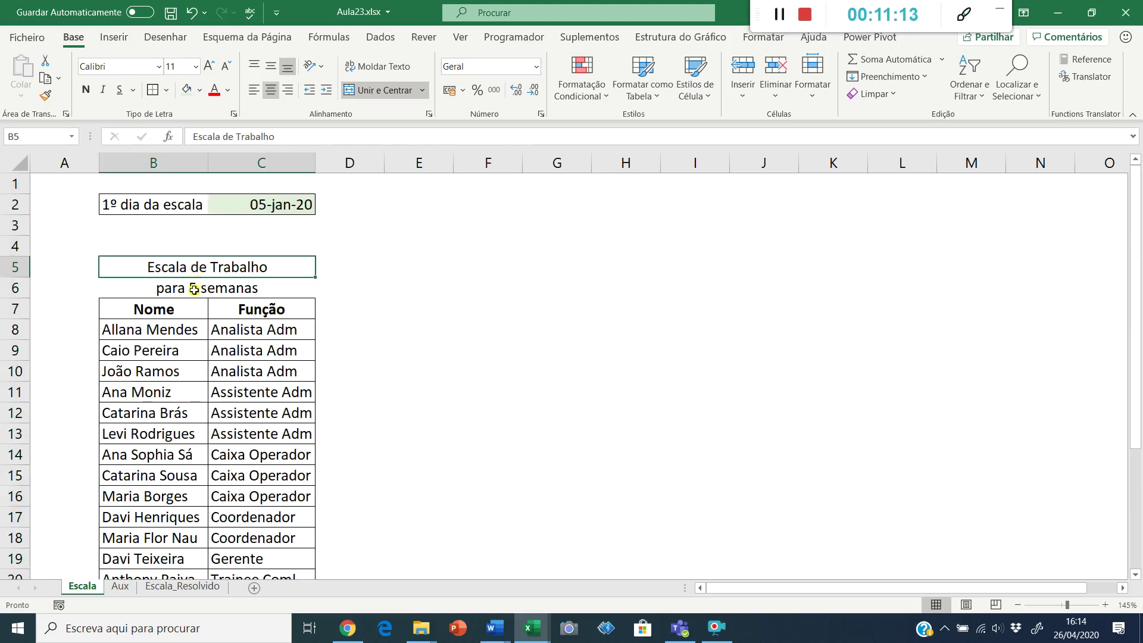
left_click(194, 290)
left_click(191, 264)
left_click(429, 114)
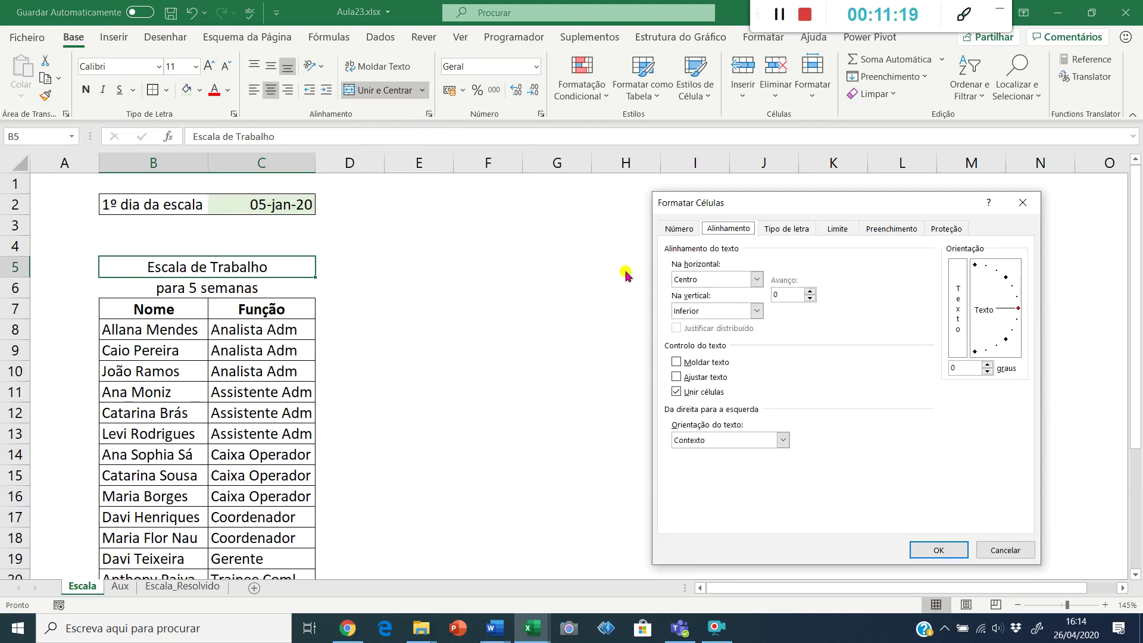
left_click(698, 280)
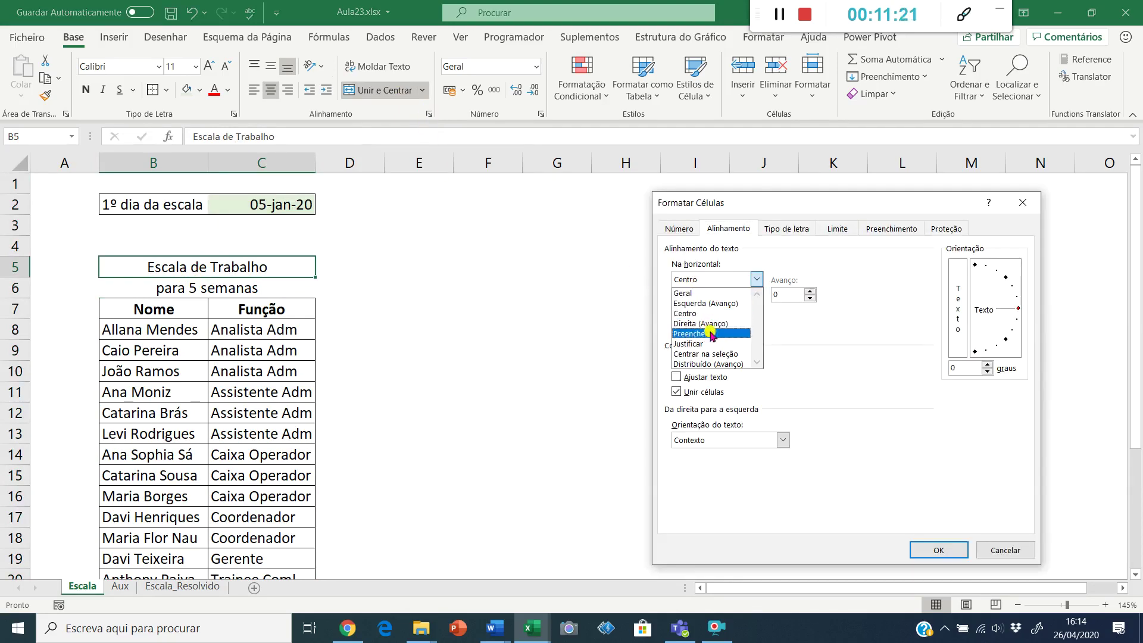
left_click(707, 354)
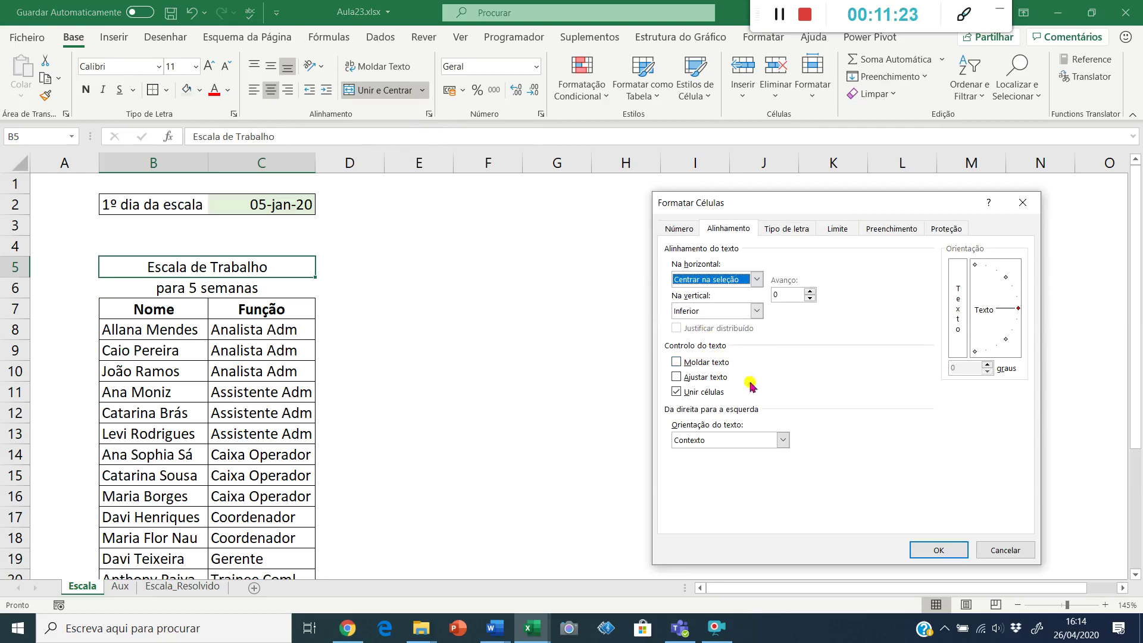
left_click(940, 550)
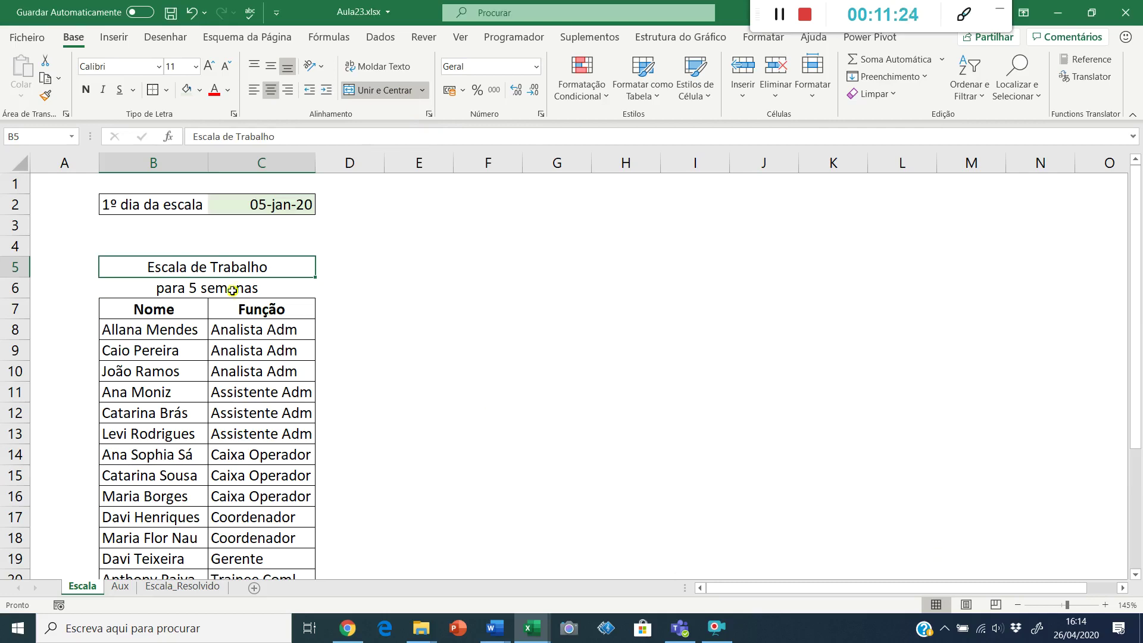
- Align the two headings in B5:C6 vertically to the middle and make them bold
left_click_drag(216, 266, 216, 290)
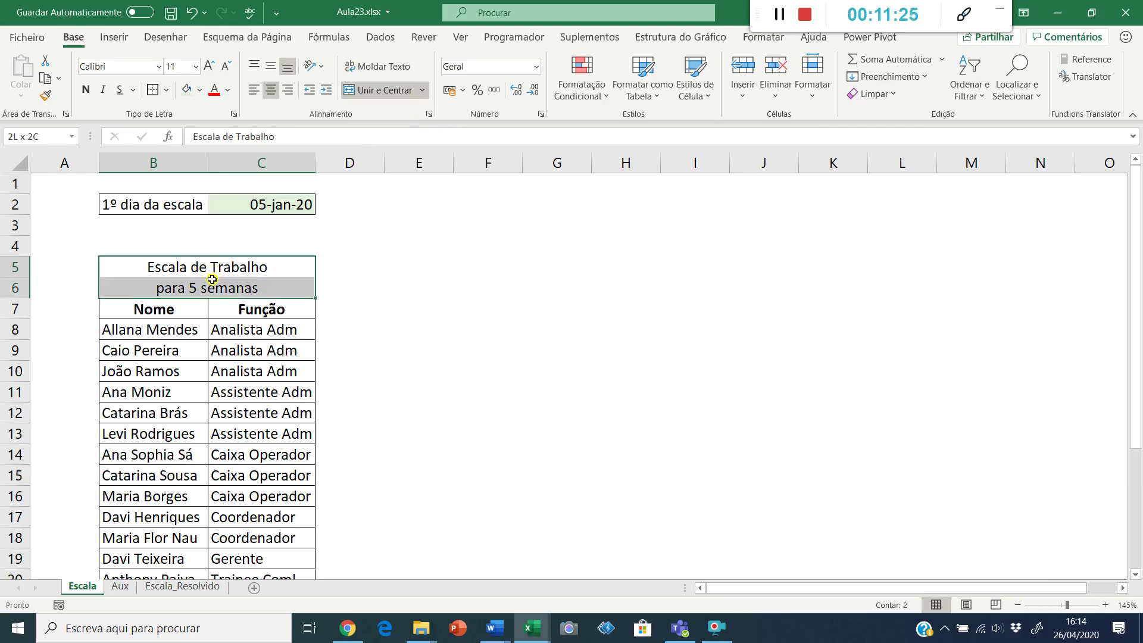
left_click(270, 66)
left_click(85, 90)
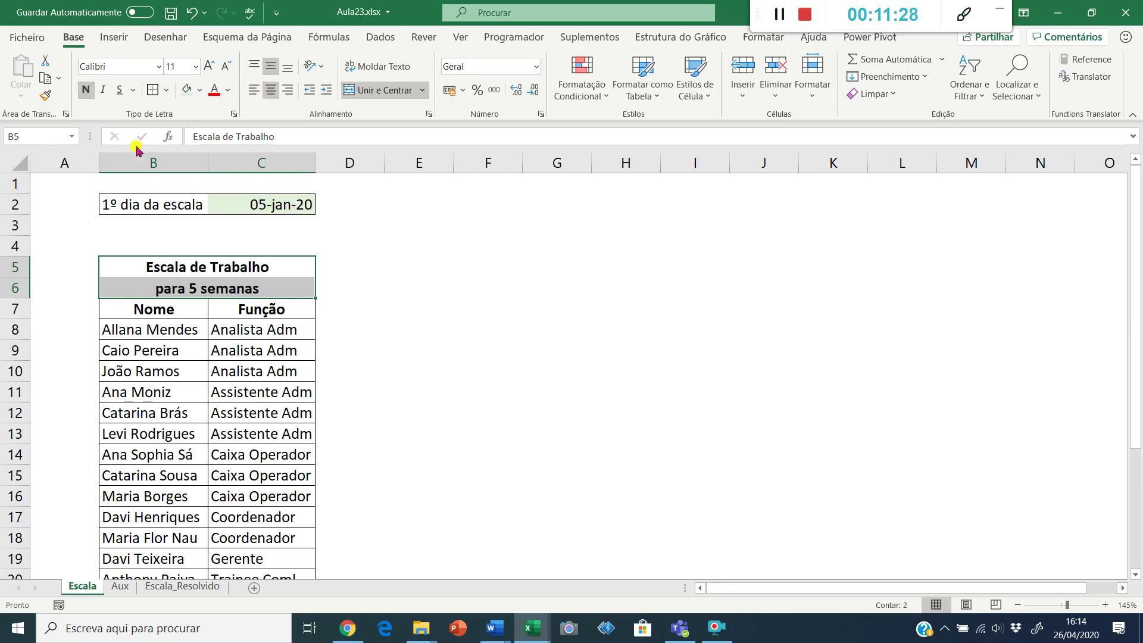
left_click(362, 326)
- Narrow column A and add an outside border around the headings in B5:C6
scroll(356, 304, "down", 2)
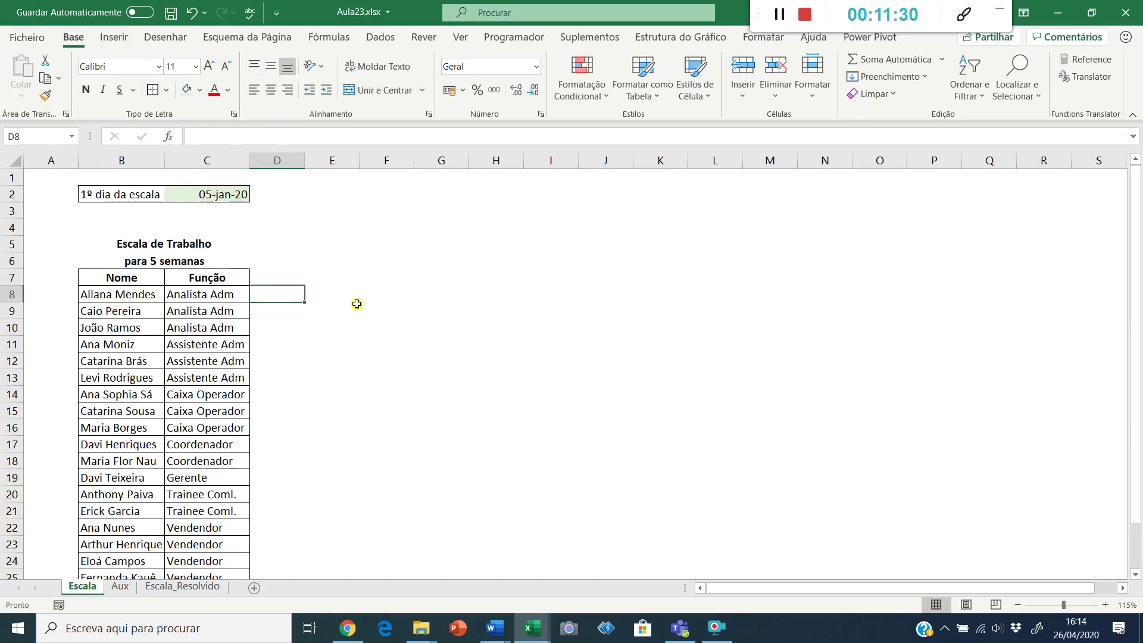
scroll(286, 342, "down", 2)
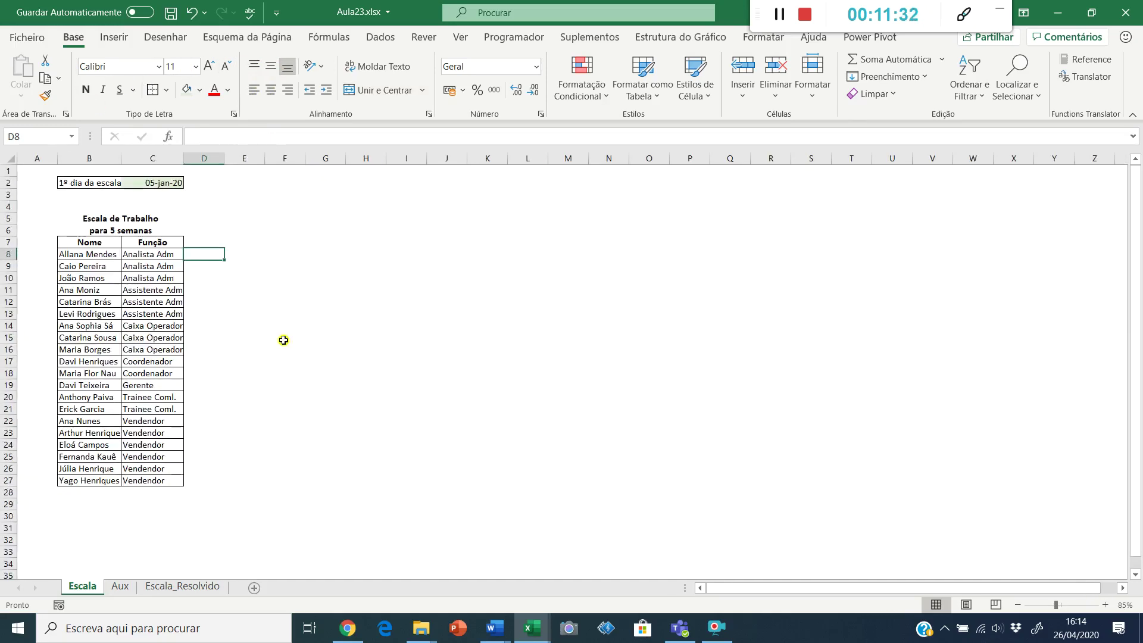
left_click_drag(58, 155, 27, 155)
scroll(203, 344, "up", 1)
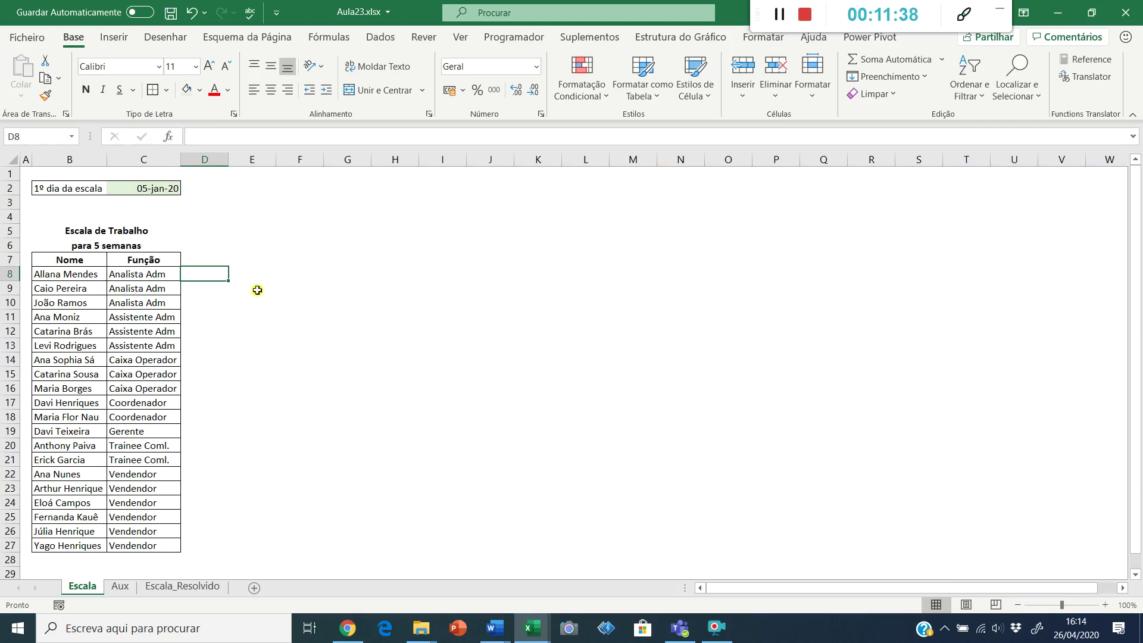
left_click_drag(84, 230, 125, 244)
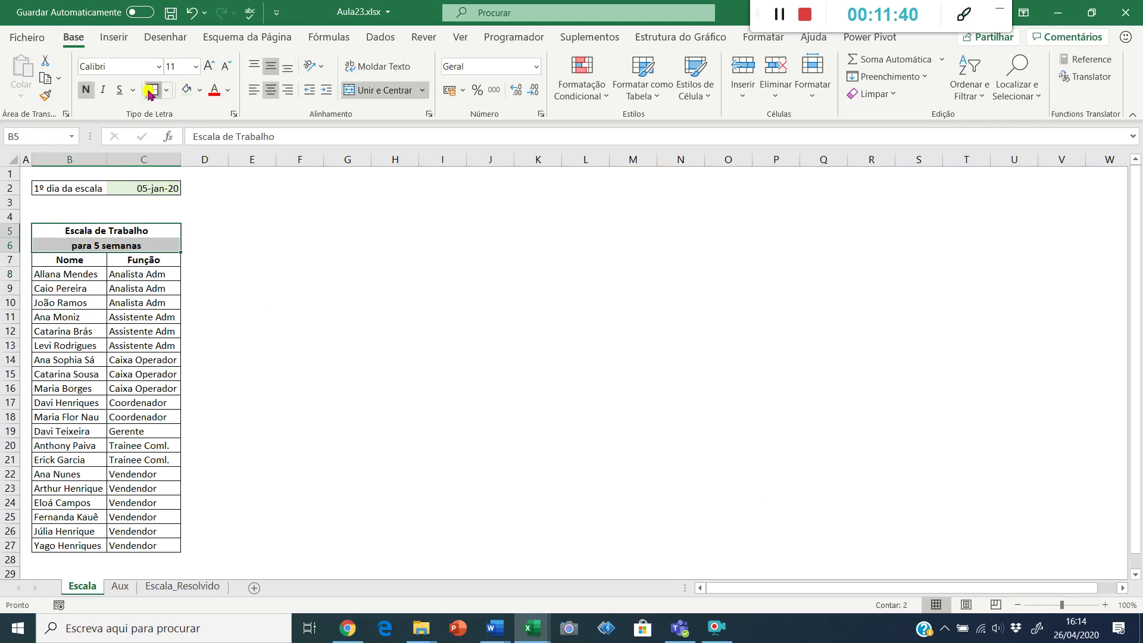
left_click(215, 239)
- Enter =C2 in D7 to link it to the start date, and enter +D7 in E7 to reference the preceding date
left_click(194, 260)
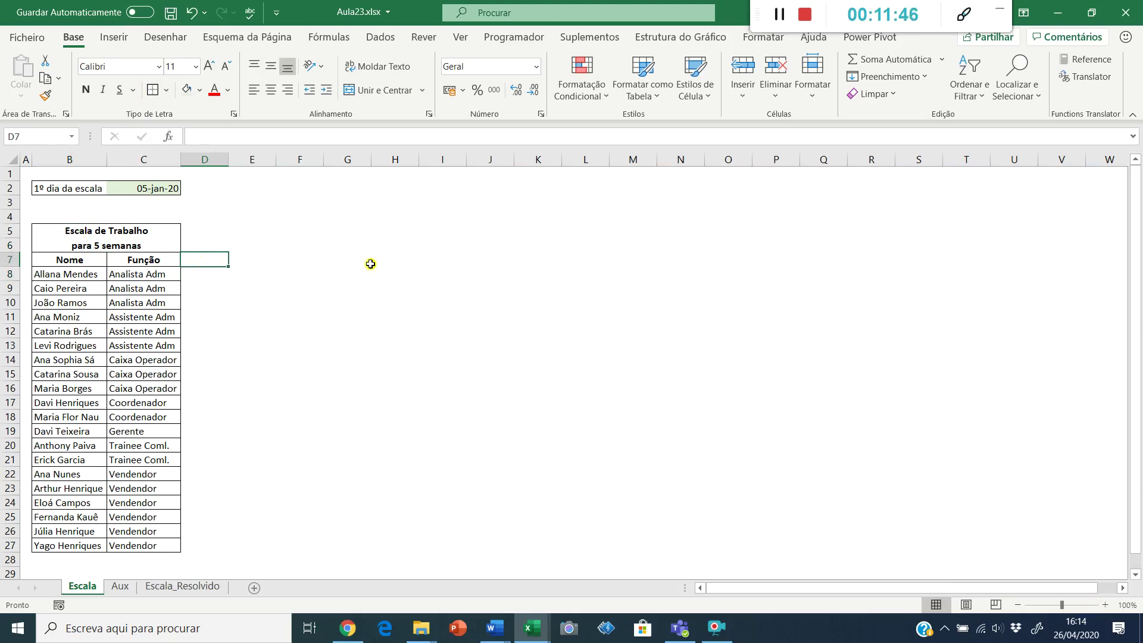
type("=")
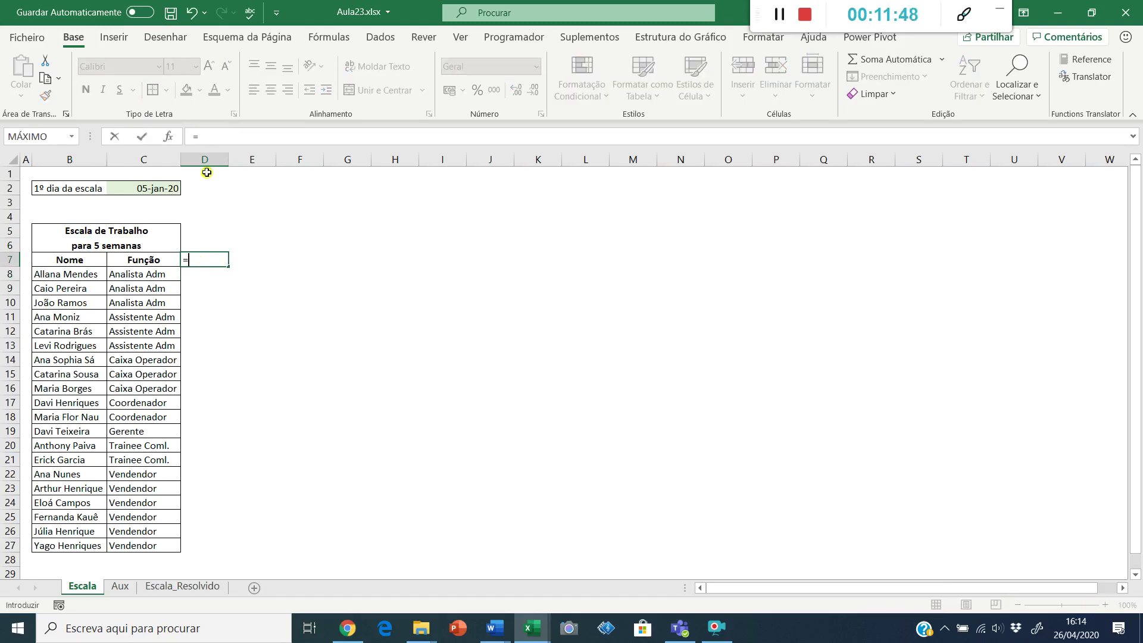
left_click(147, 188)
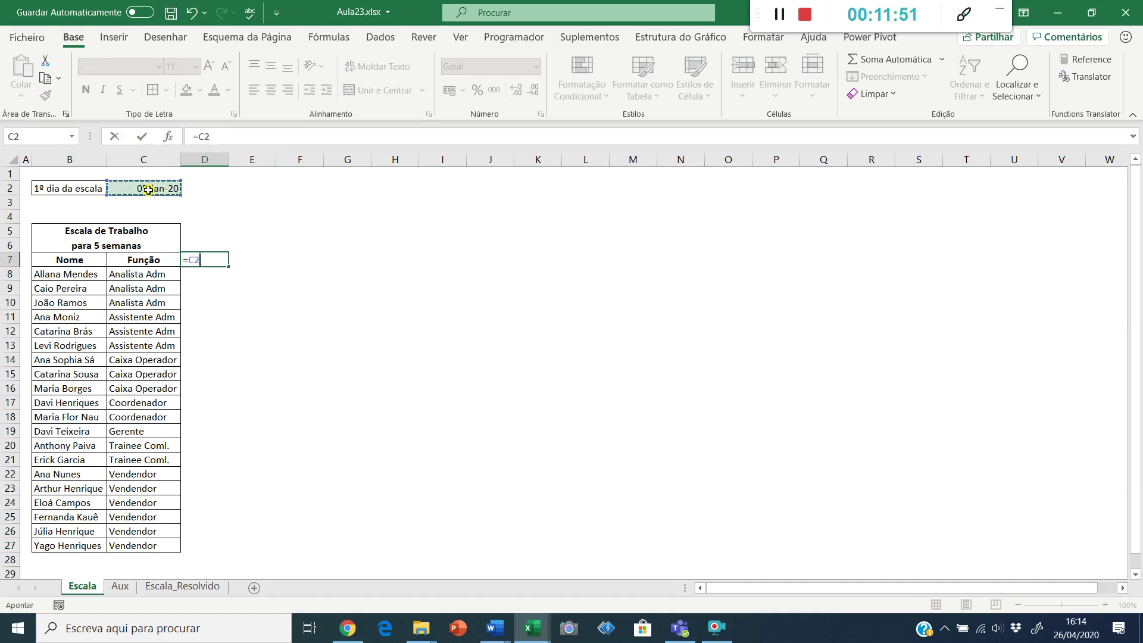
key("Return")
key("Right")
type("+")
key("Left")
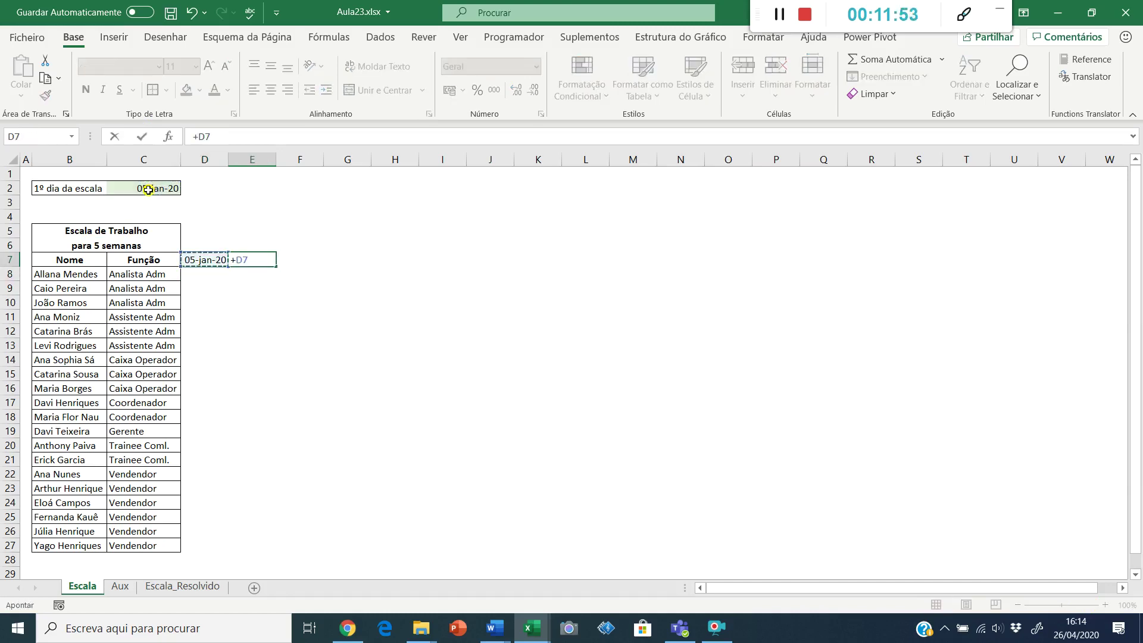
key("ctrl+Return")
- Copy the formula from E7 across F7:AB7
key("ctrl+c")
key("shift+Right")
key("shift+Right")
key("shift+Right")
key("shift+Right")
key("shift+Right")
key("shift+Right")
key("shift+Right")
key("shift+Right")
key("shift+Right")
key("shift+Right")
key("shift+Right")
key("shift+Right")
key("shift+Right")
key("shift+Right")
key("shift+Right")
key("shift+Right")
key("shift+Right")
key("shift+Right")
key("shift+Right")
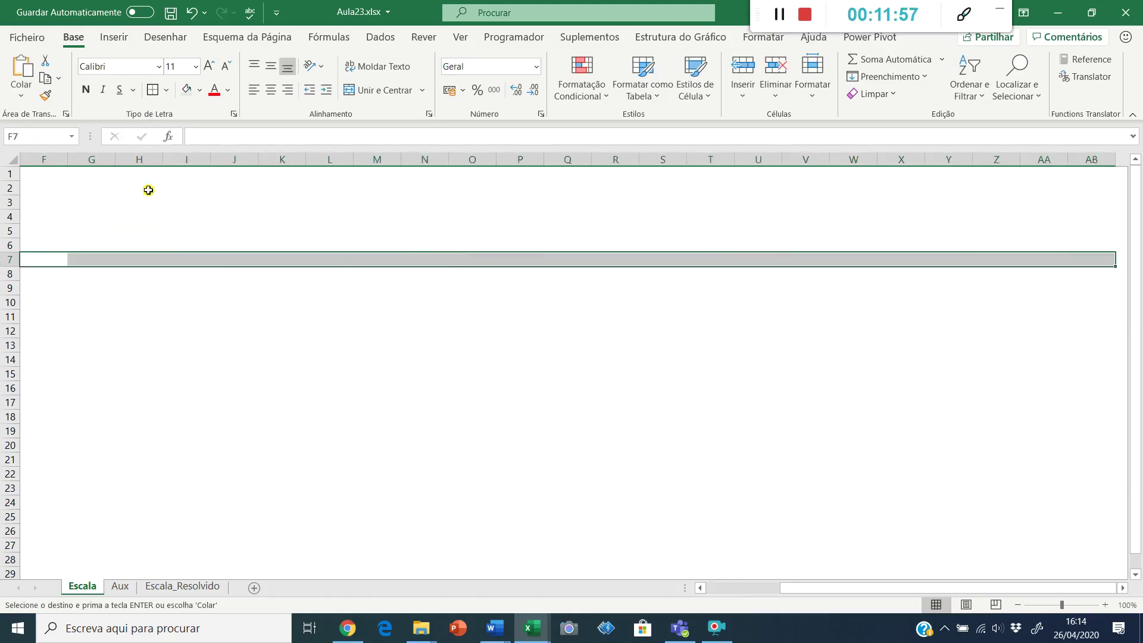
key("Return")
- Extend the date row by copying the formula from AB7 across AC7:AM7
key("ctrl+Left")
key("Right")
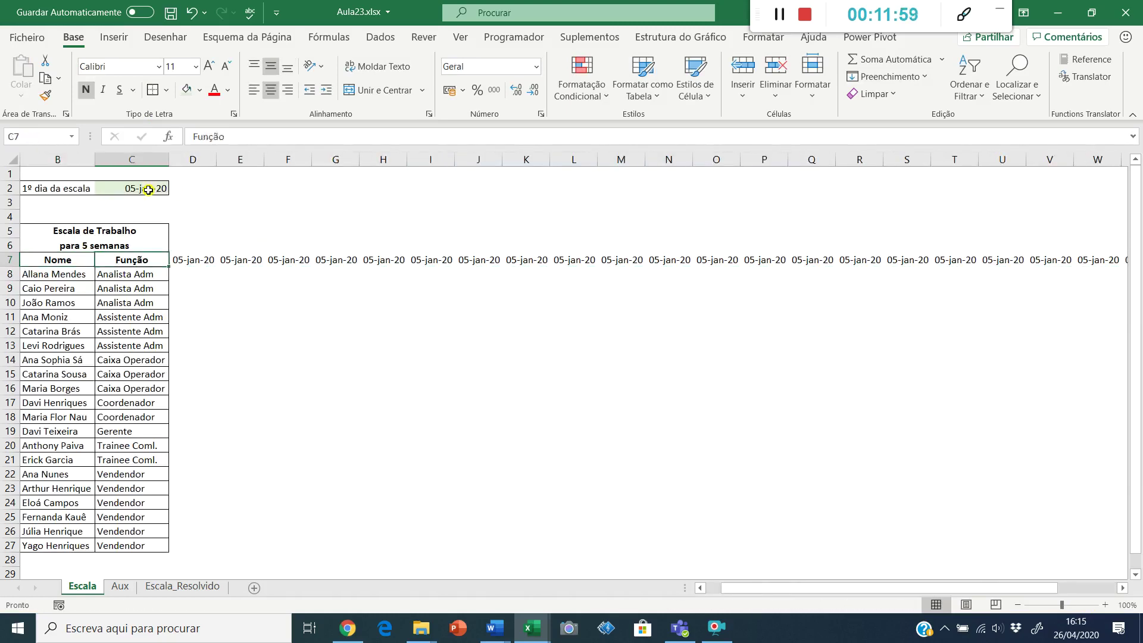
key("Right")
key("ctrl+shift+Right")
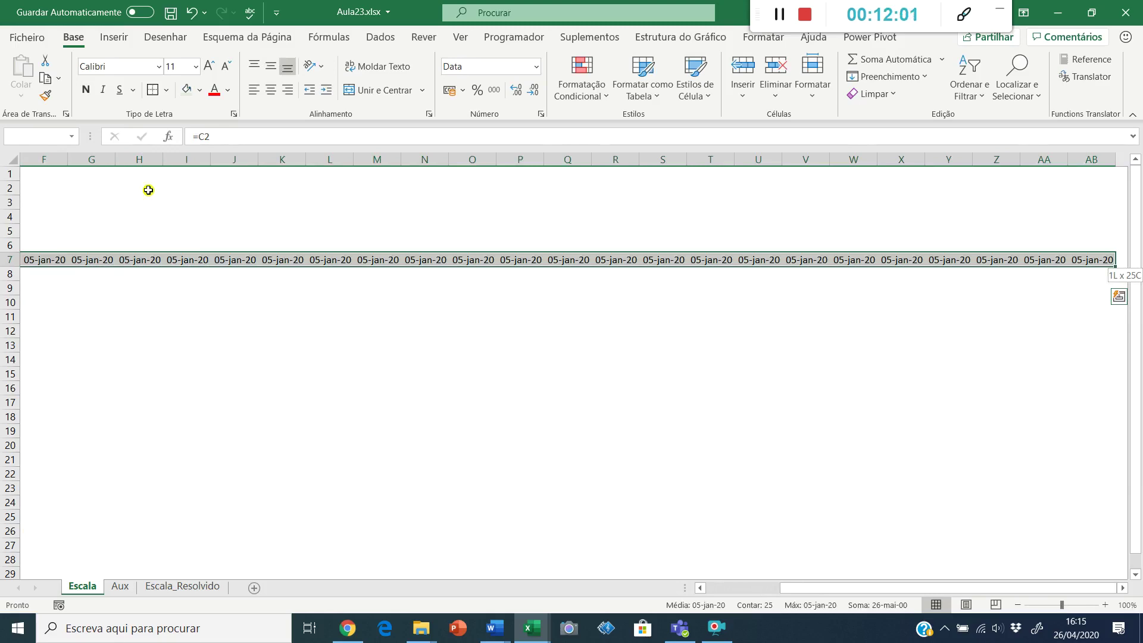
key("ctrl+Right")
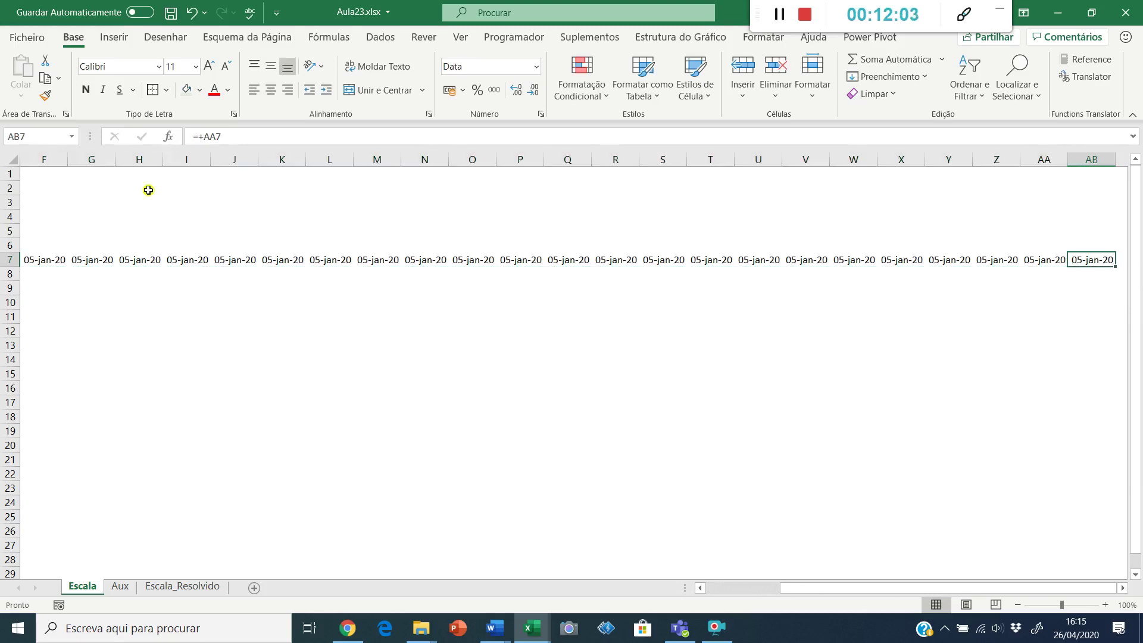
key("ctrl+c")
key("Right")
key("shift+Right")
key("shift+Right")
key("shift+Right")
key("shift+Right")
key("shift+Right")
key("shift+Right")
key("shift+Right")
key("shift+Right")
key("shift+Right")
key("shift+Right")
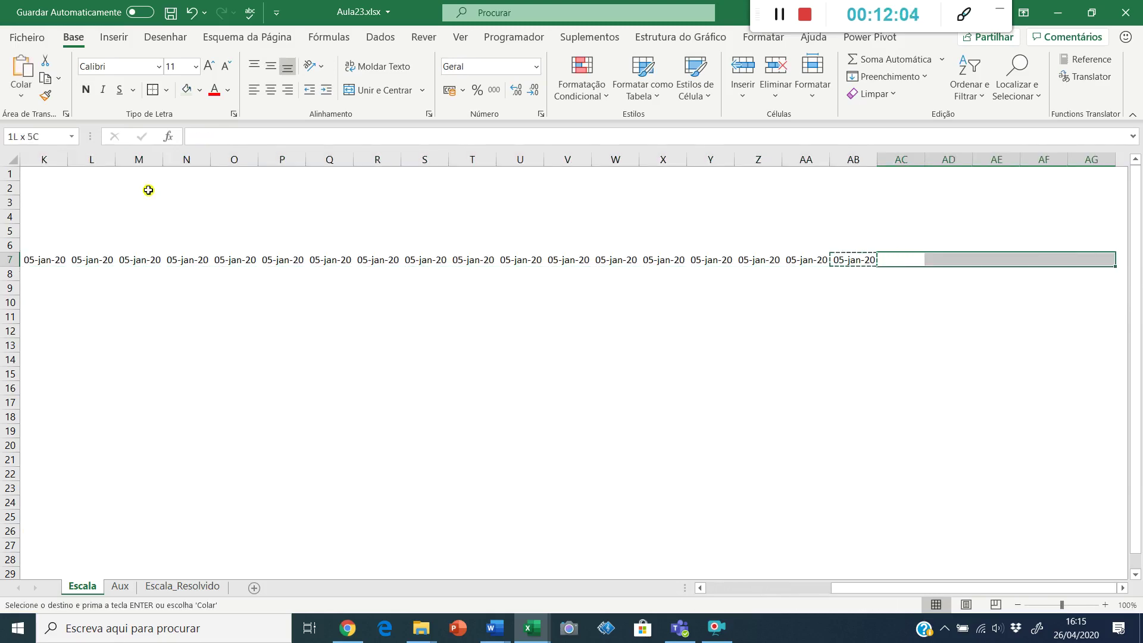
key("Return")
- Count the date cells along row 7 and clear the surplus one in AM7, keeping D7:AL7 for the five weeks
key("Right")
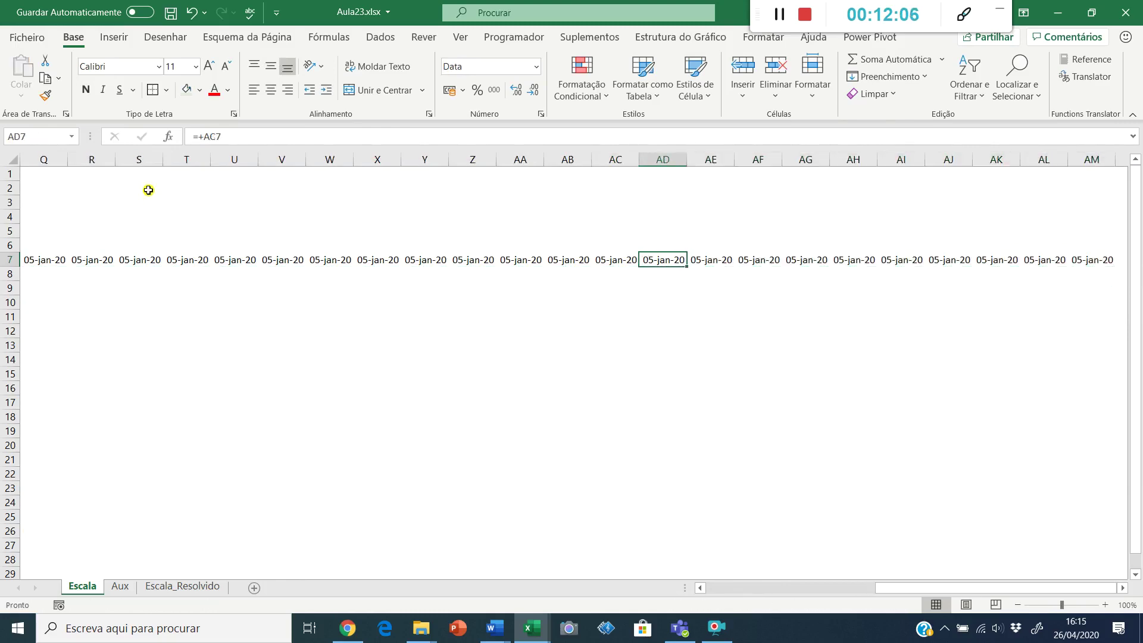
key("ctrl+Right")
key("ctrl+shift+Left")
key("shift+Right")
key("shift+Right")
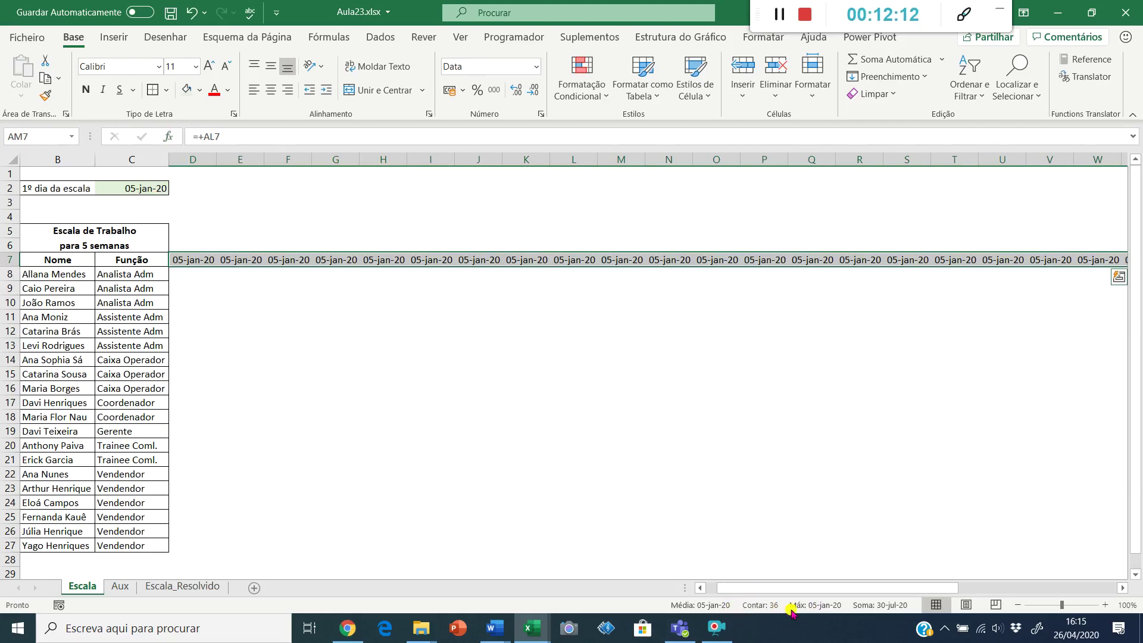
key("ctrl+shift+Right")
key("Delete")
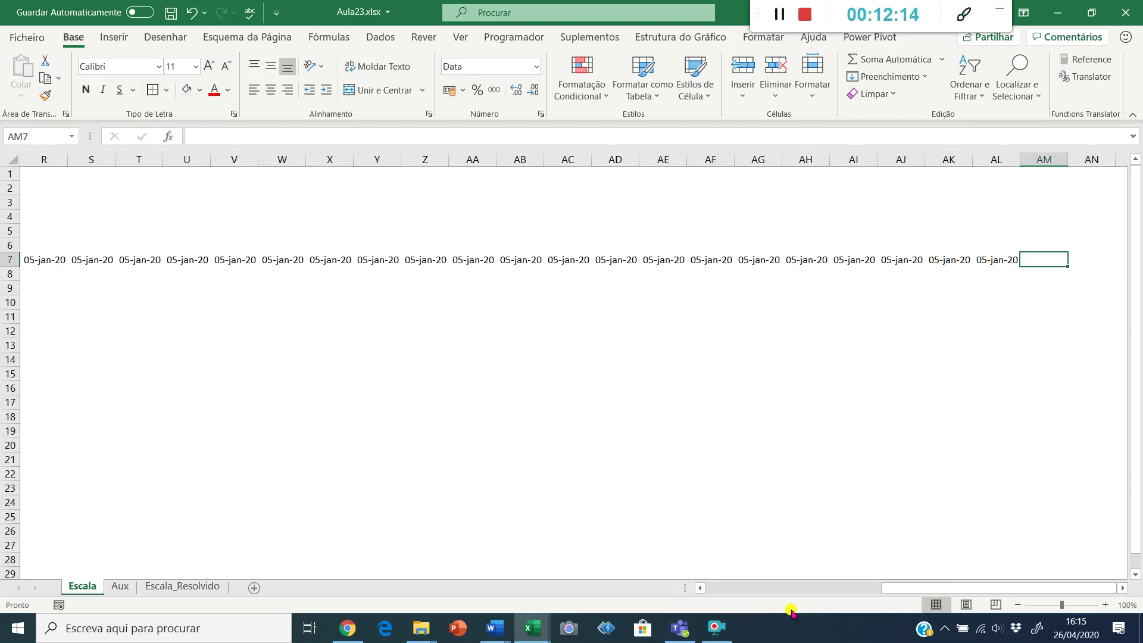
key("Left")
key("ctrl+Left")
key("Right")
key("Right")
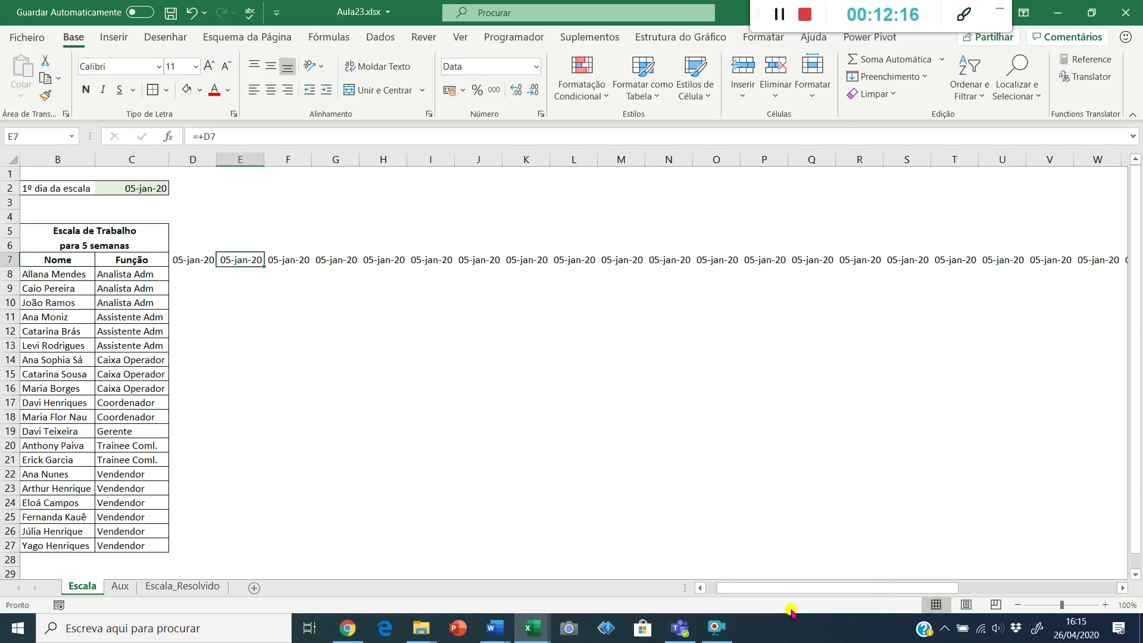
key("ctrl+shift+Right")
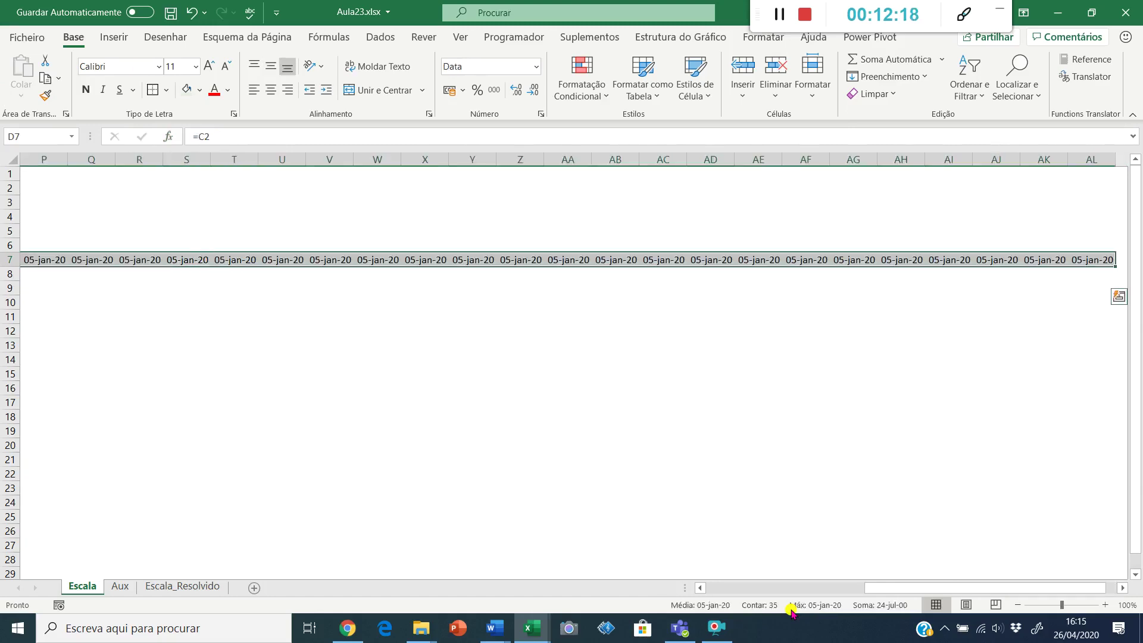
key("Left")
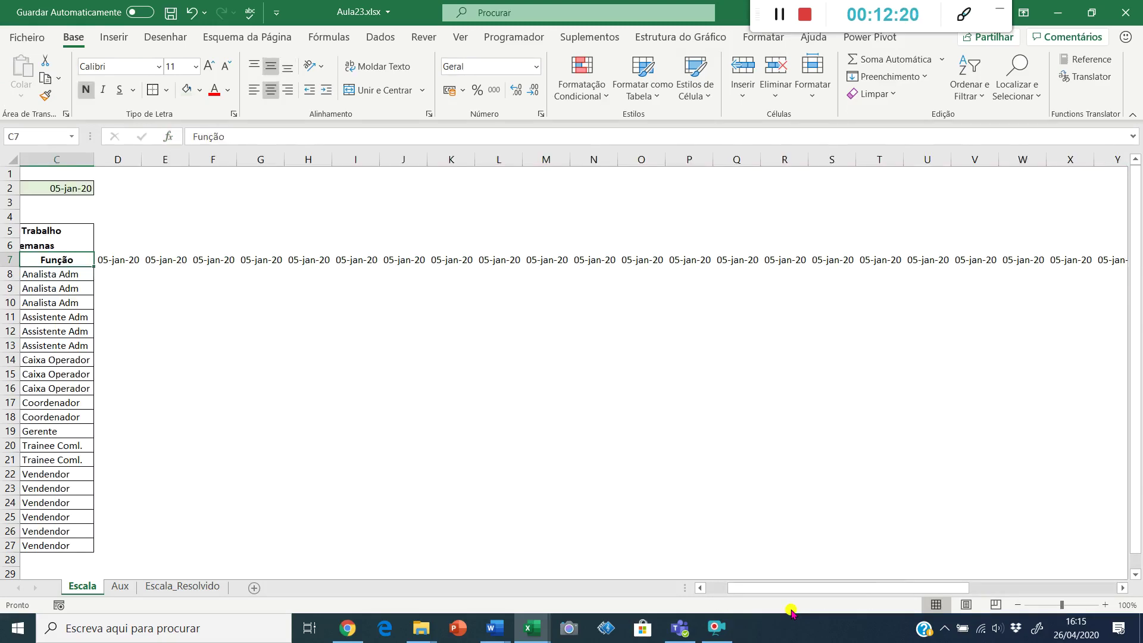
- Change the formula in E7 to +D7+1 and copy it across F7:AL7 so each date advances by one day
key("Right")
key("Right")
type("+")
key("Left")
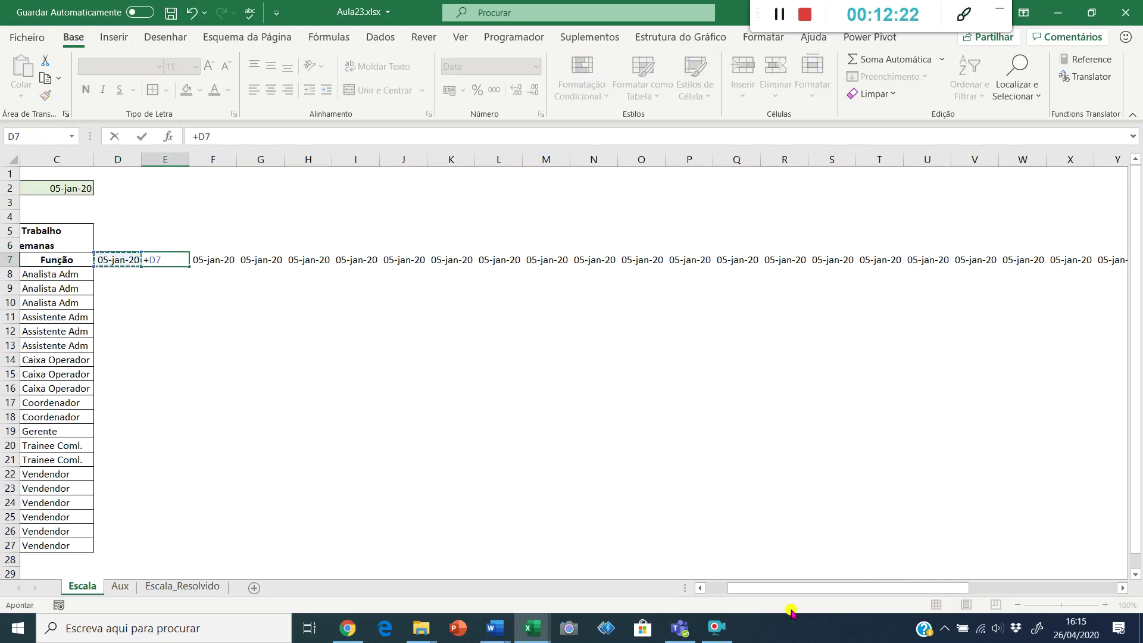
type("+1")
key("ctrl+Return")
key("ctrl+c")
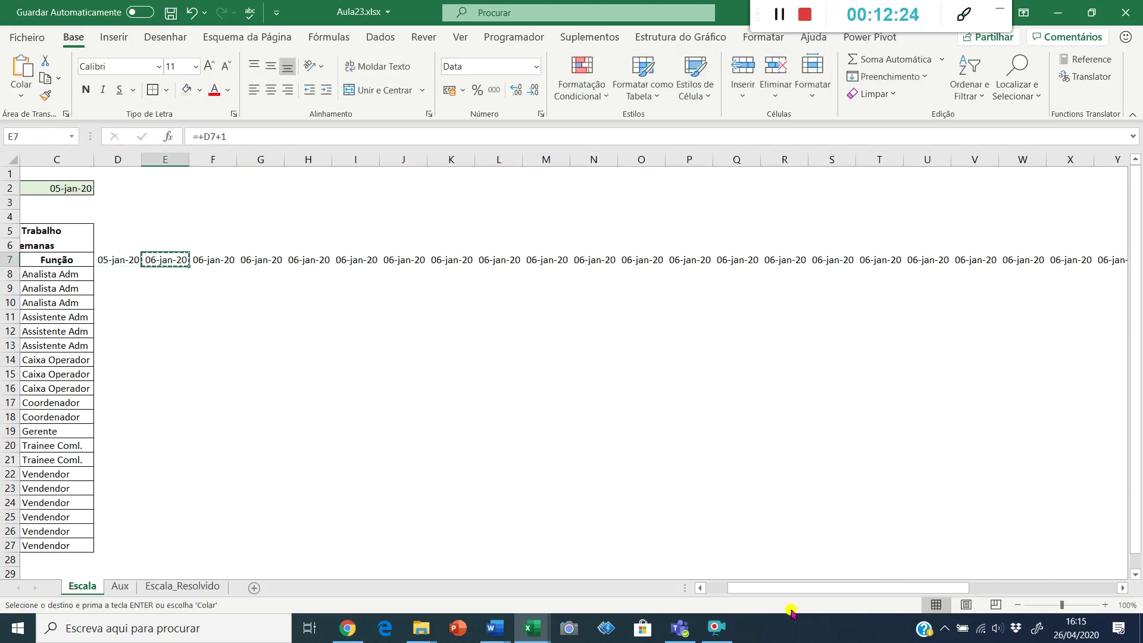
key("Right")
key("ctrl+shift+Right")
key("Return")
key("Left")
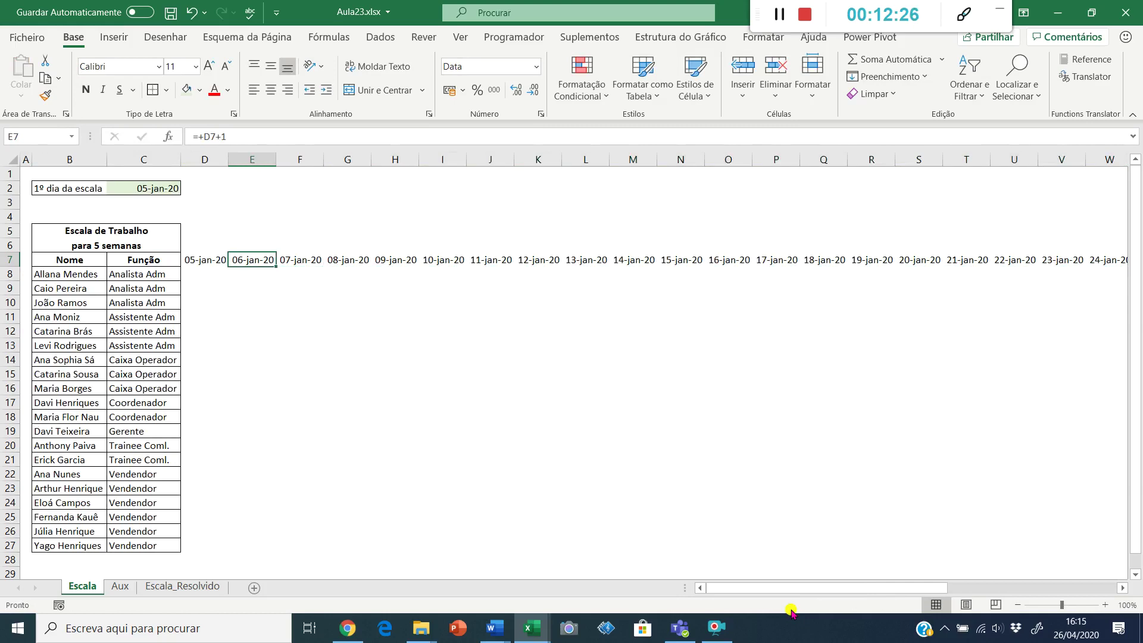
key("Left")
key("Right")
key("Right")
key("Right")
key("Right")
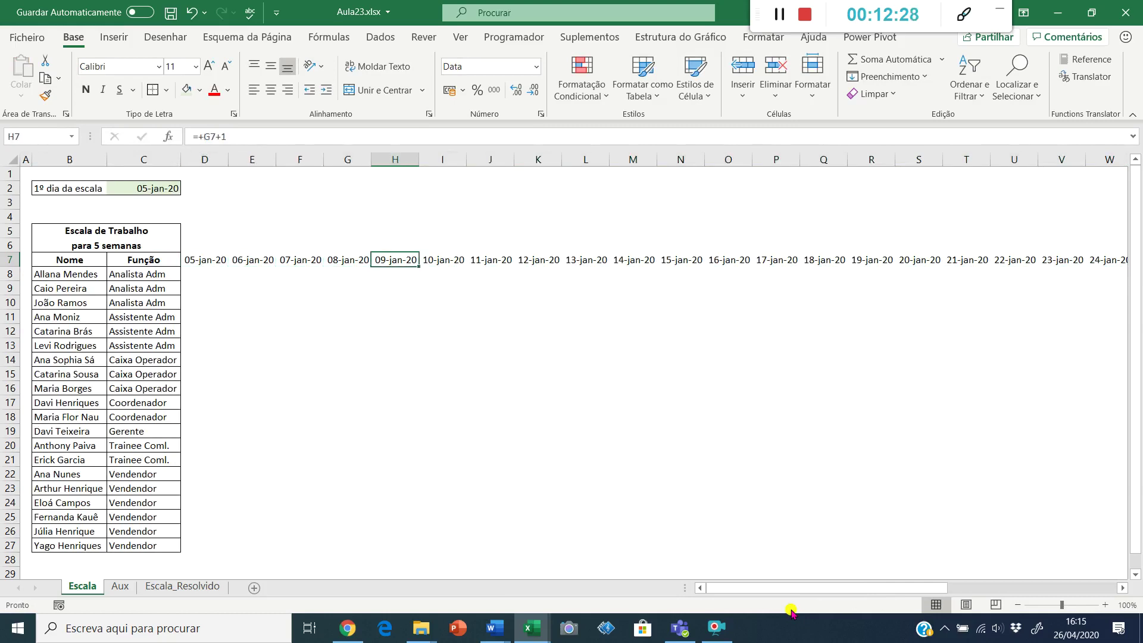
- Apply all borders to the date cells D7:AL7
key("Left")
key("ctrl+Left")
key("Right")
key("Right")
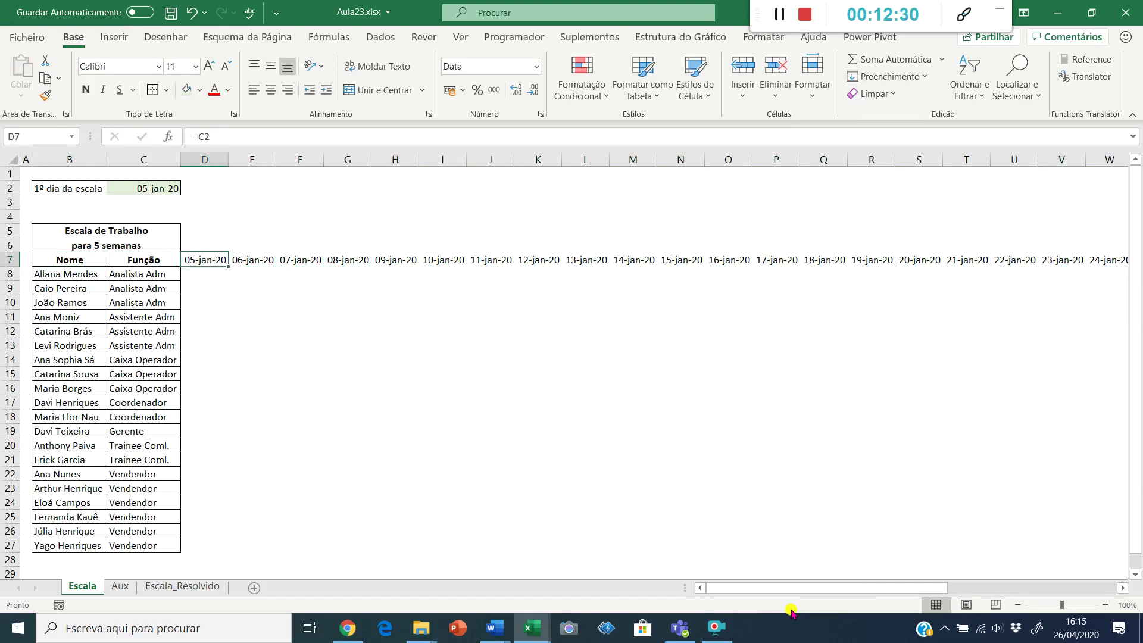
key("ctrl+shift+Right")
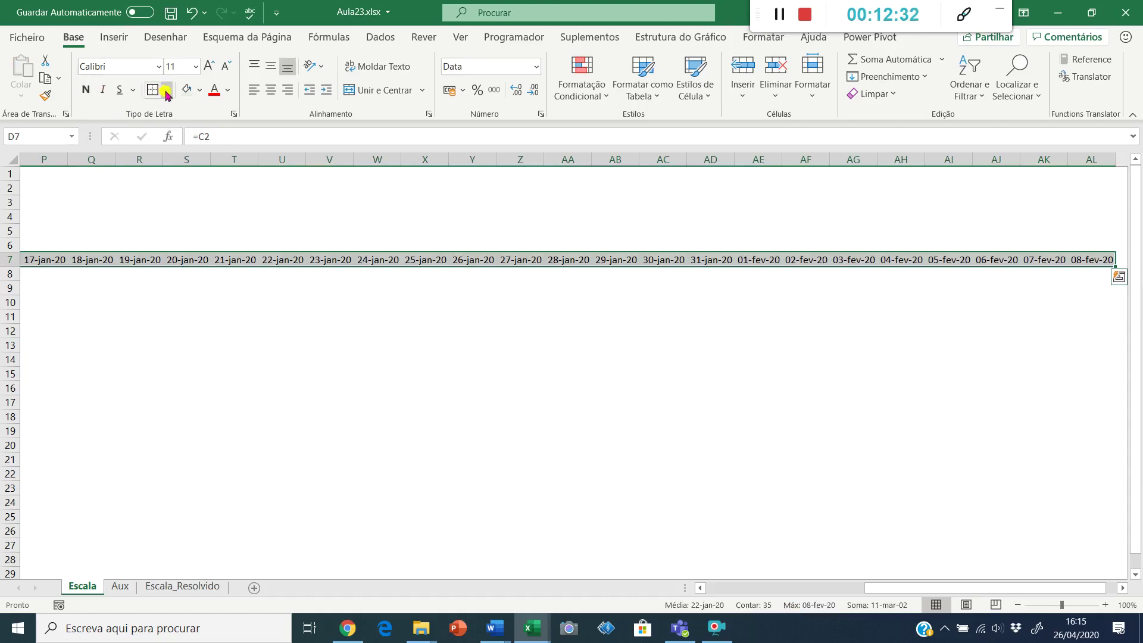
left_click(166, 90)
left_click(188, 241)
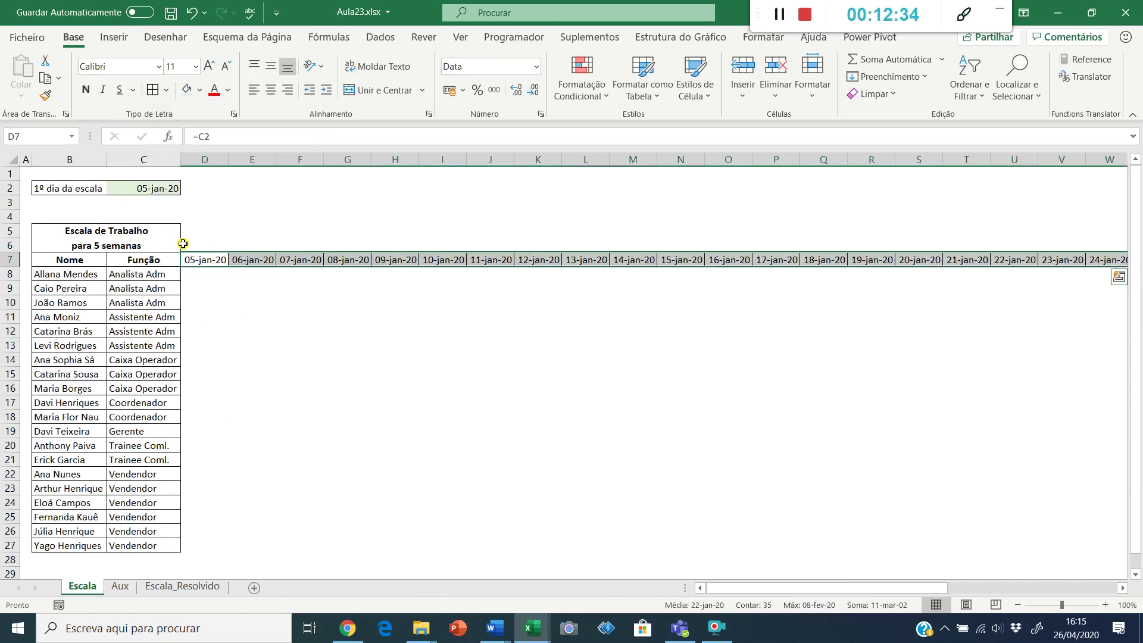
key("Left")
key("Right")
key("Right")
key("Right")
key("Right")
key("Right")
key("Right")
key("Right")
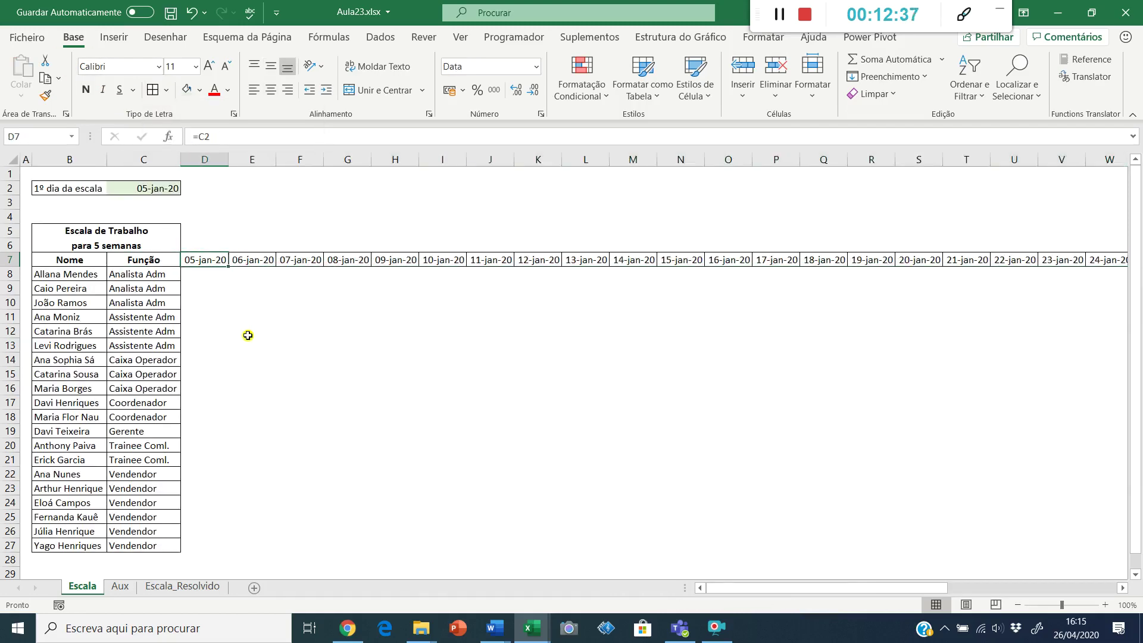
- Apply the custom number format dd to the first date in D7 so it shows only the day
key("ctrl+Left")
key("ctrl+Left")
key("Right")
key("Right")
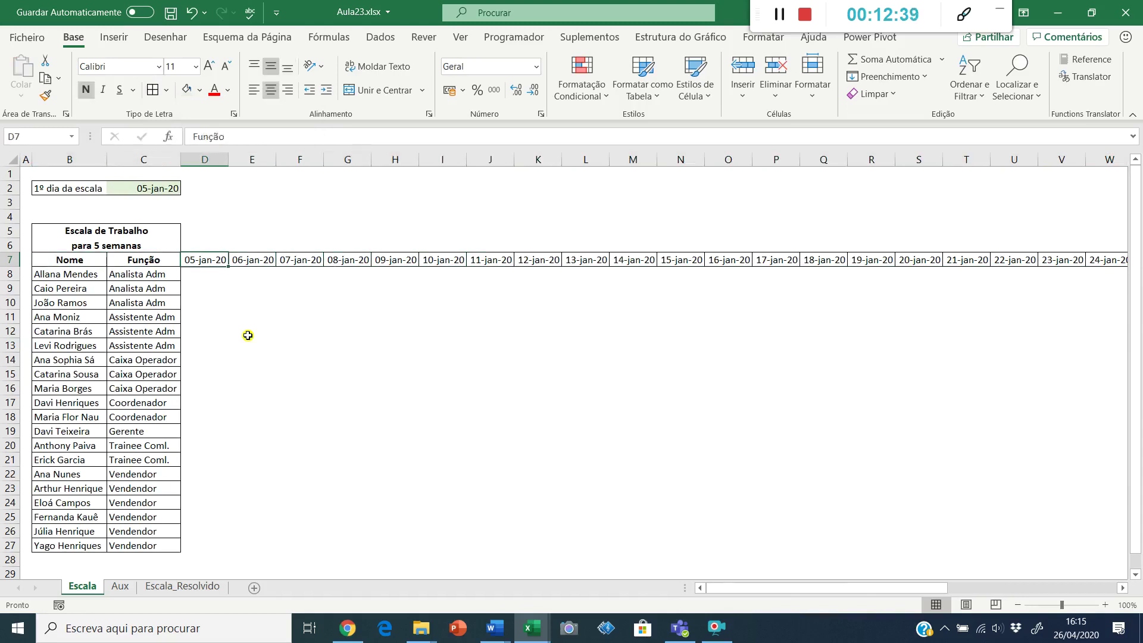
left_click(539, 114)
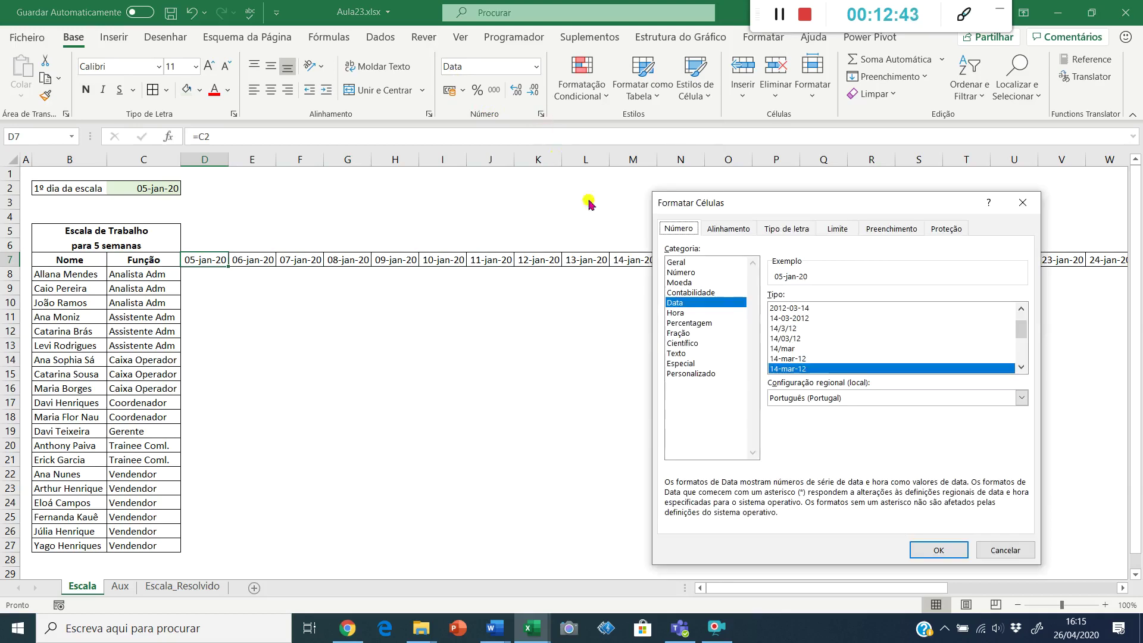
left_click(684, 374)
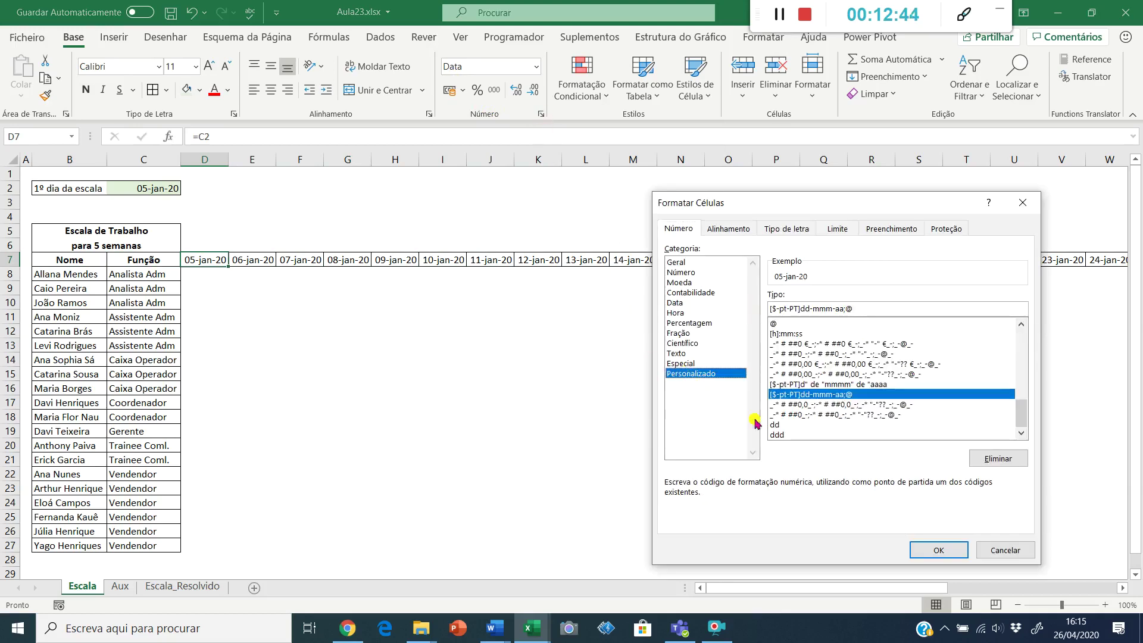
left_click(777, 424)
double_click(784, 308)
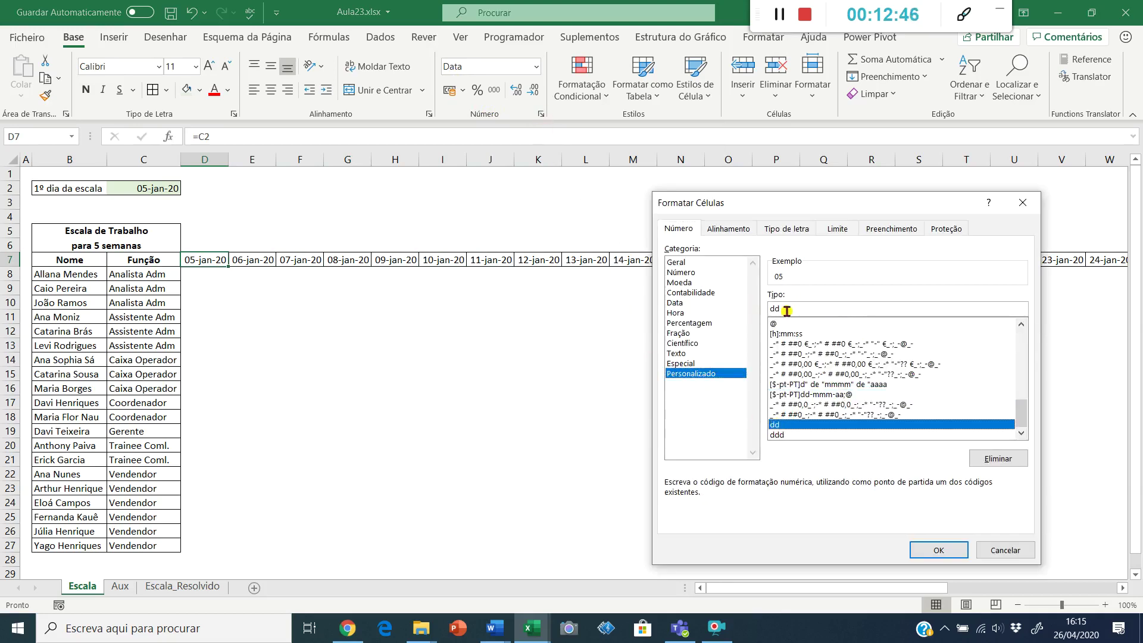
type("dd")
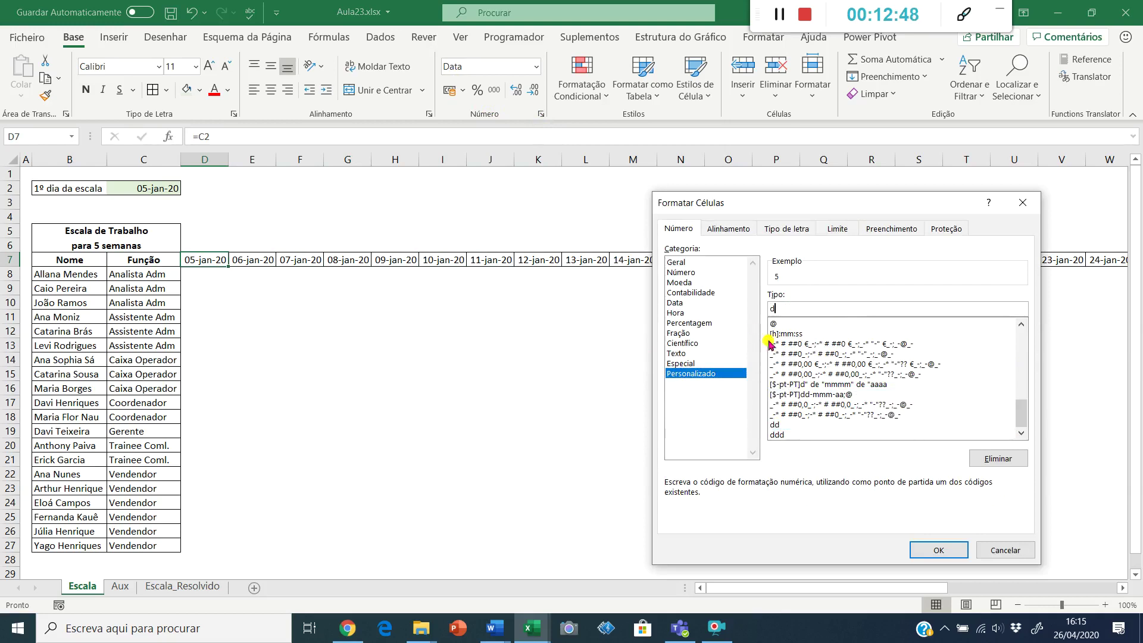
left_click(925, 555)
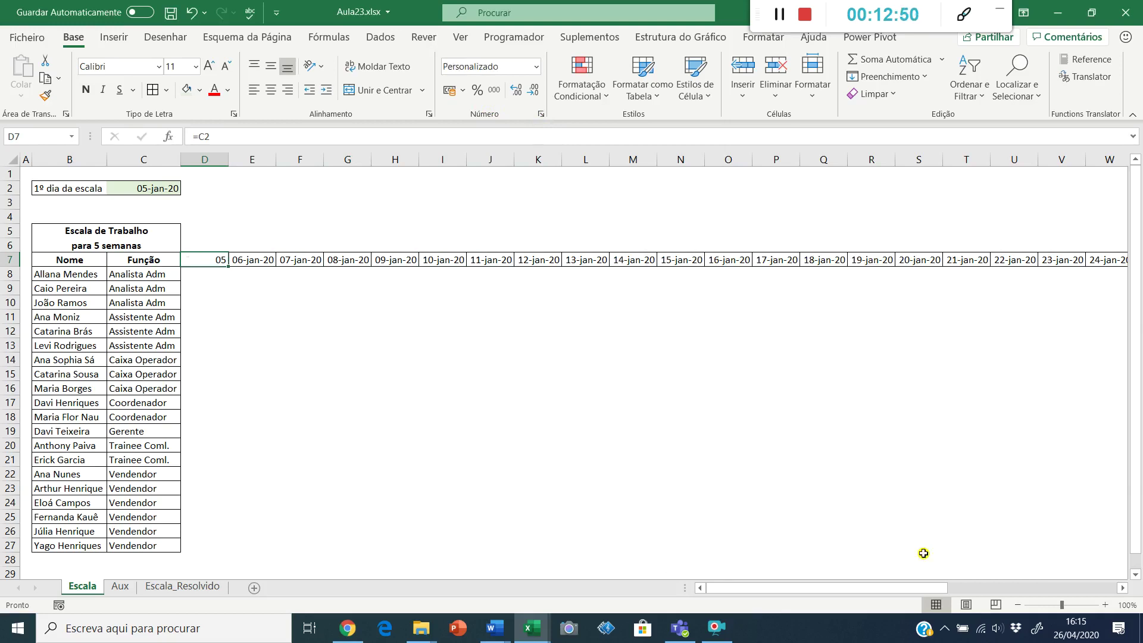
- Apply the custom number format dd to the remaining dates in E7:AL7
key("Right")
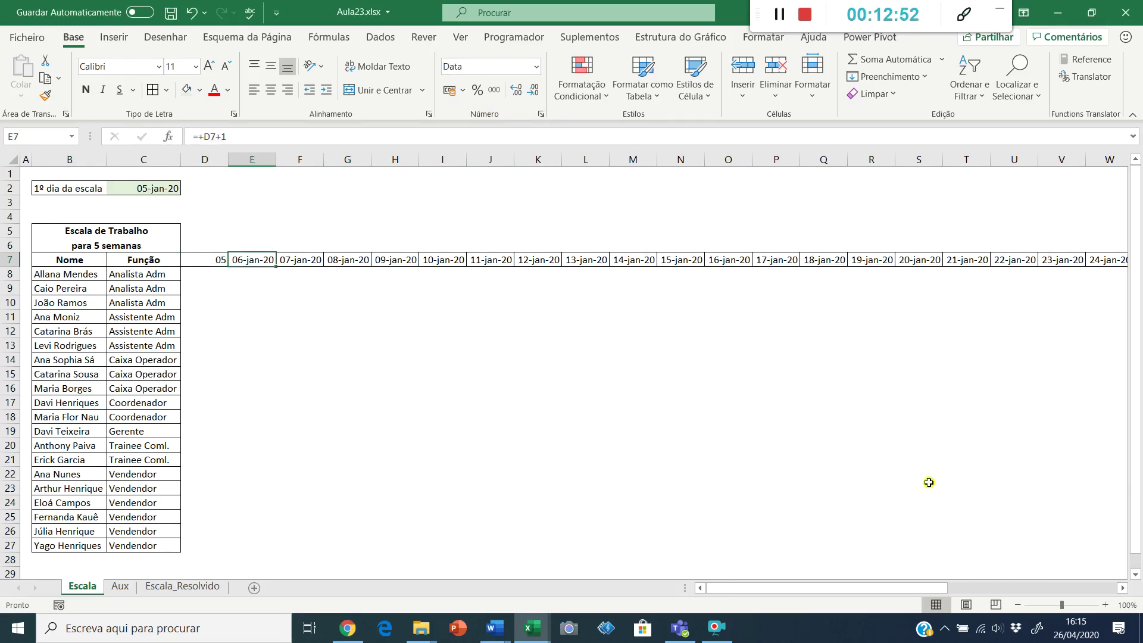
key("ctrl+shift+Right")
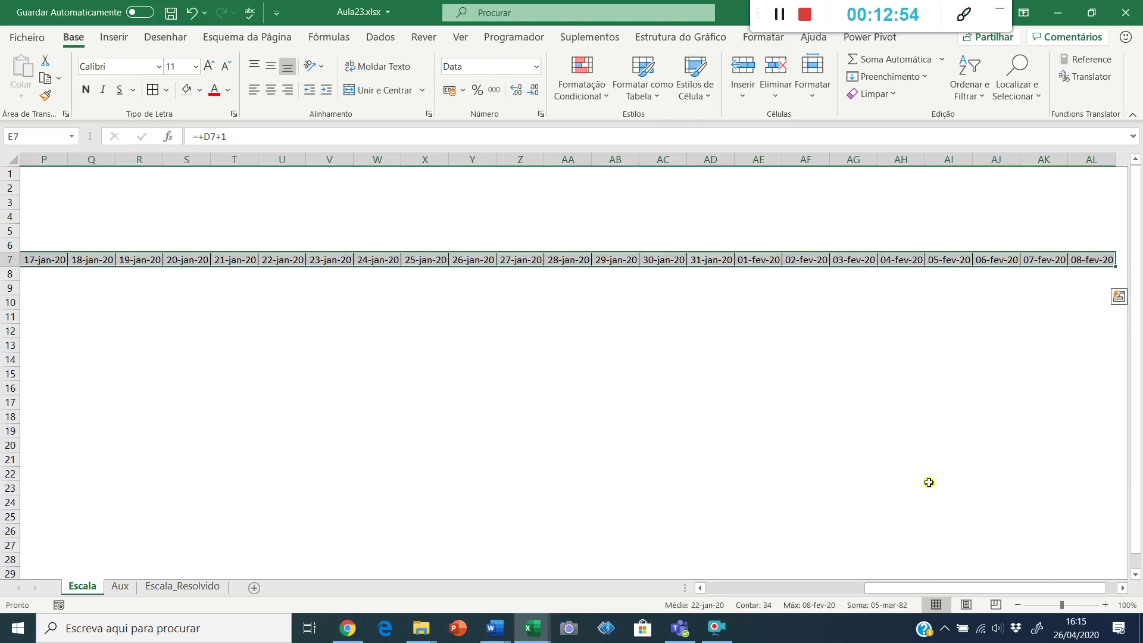
key("ctrl+BackSpace")
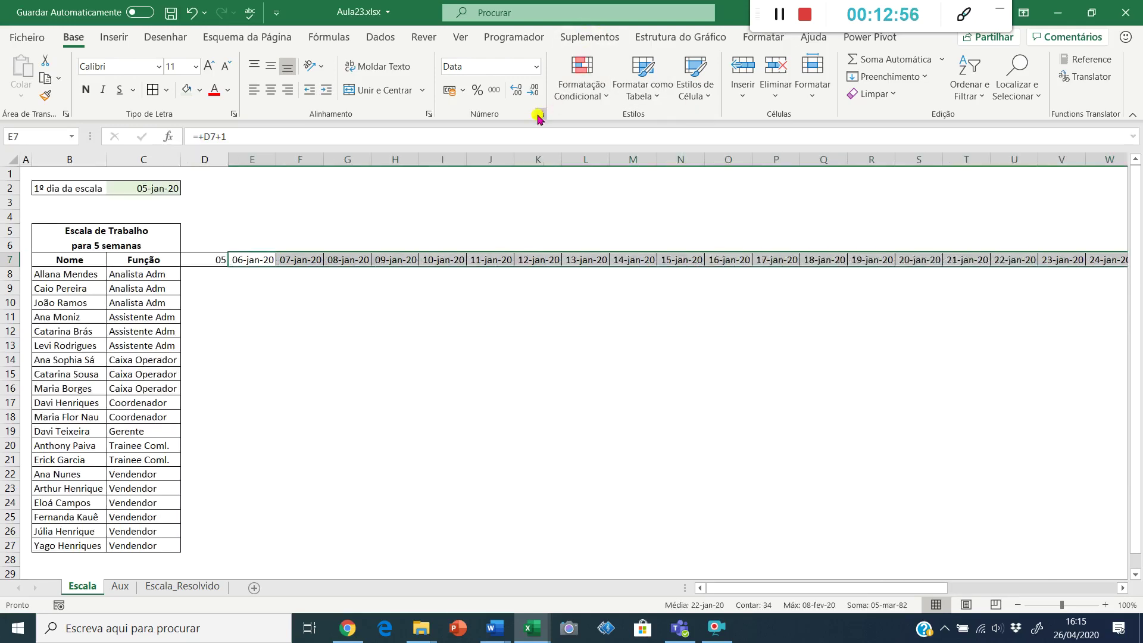
left_click(539, 116)
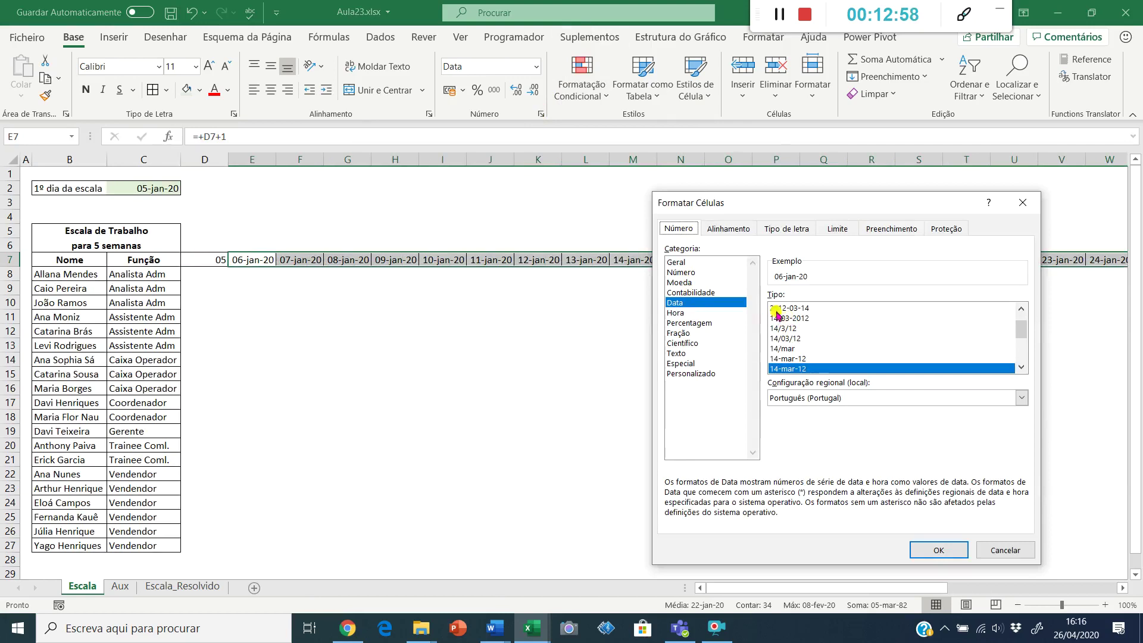
left_click(692, 373)
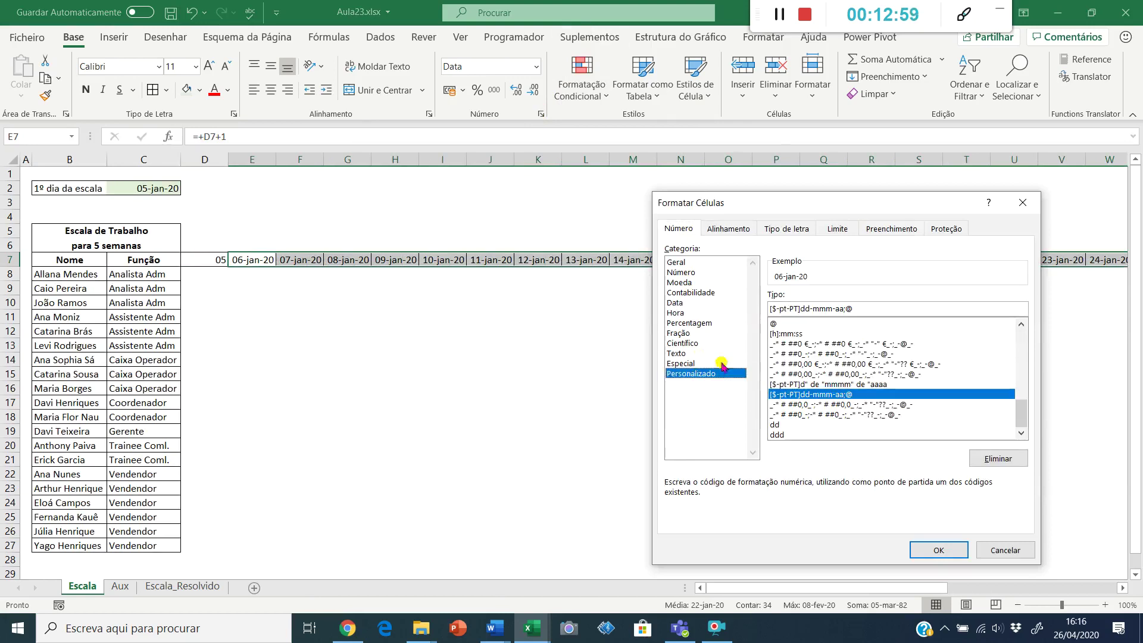
left_click(792, 424)
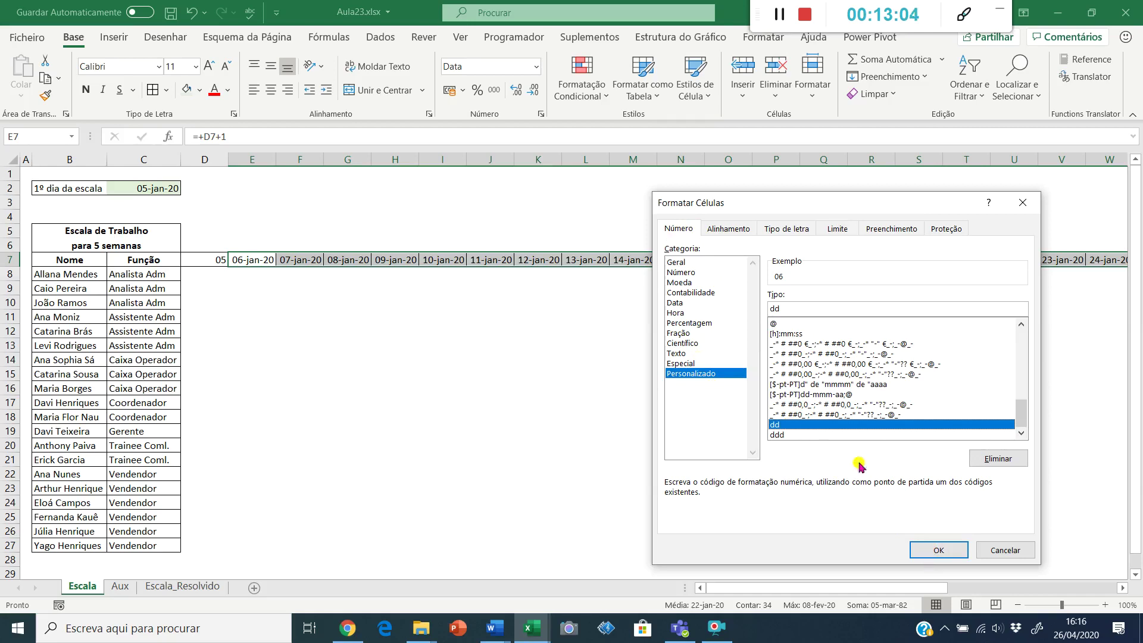
left_click(809, 307)
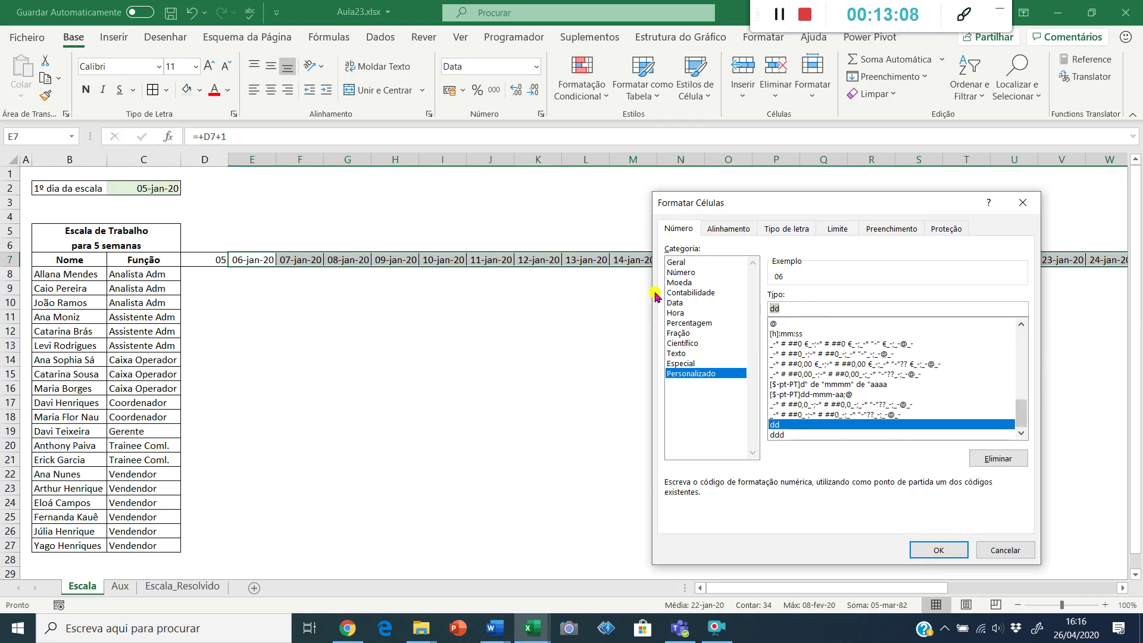
type("d")
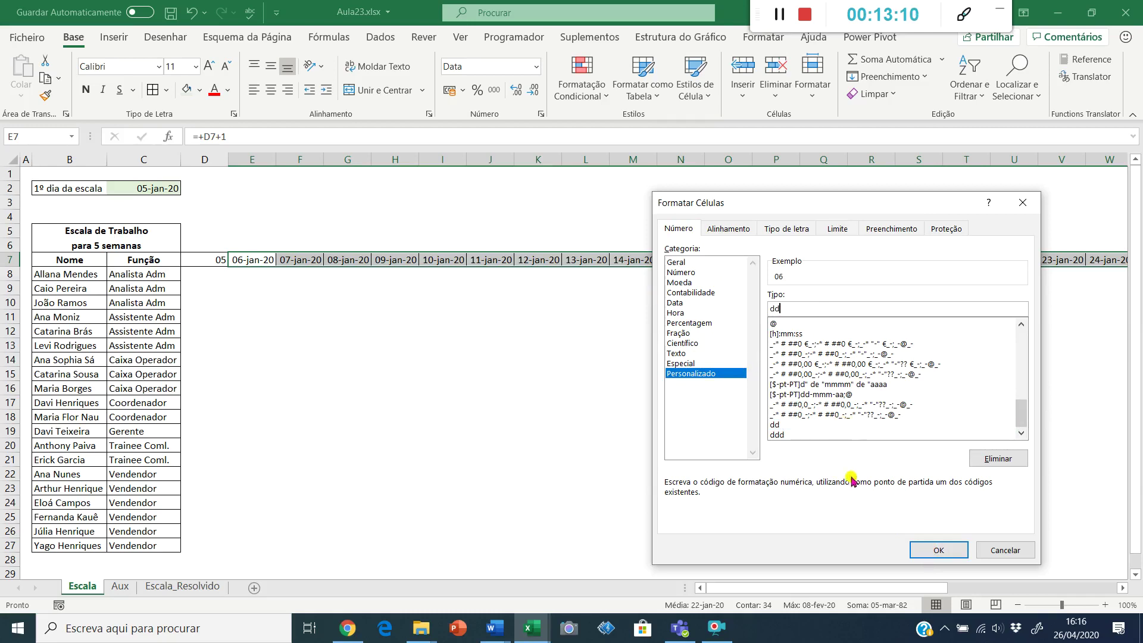
left_click(923, 550)
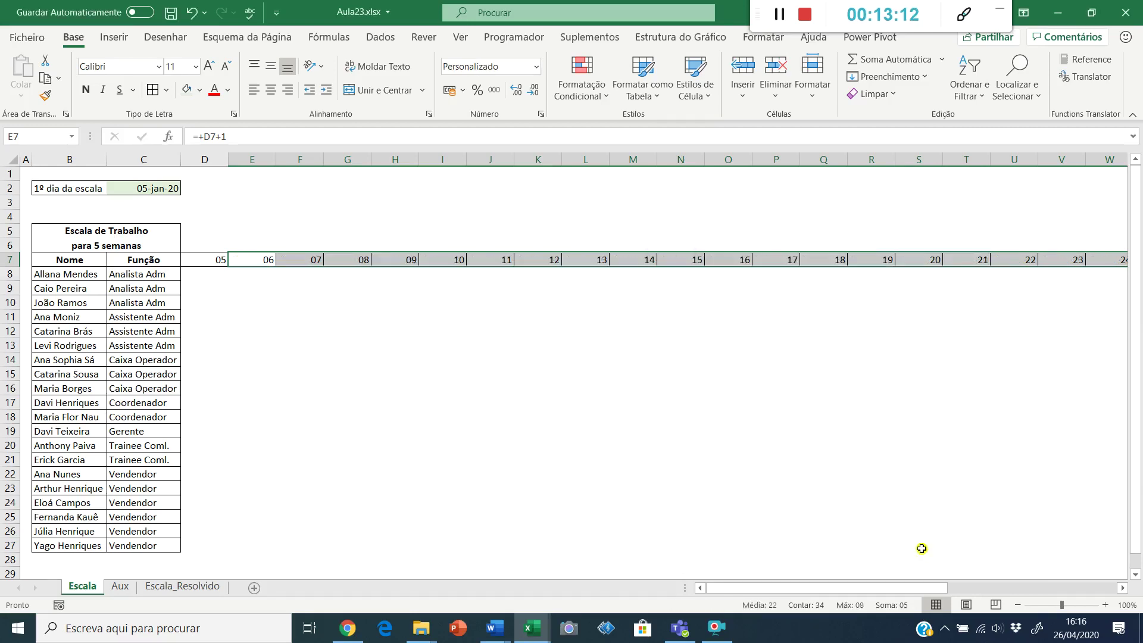
- Autofit the width of all columns on the sheet to their contents
left_click(442, 347)
left_click(10, 162)
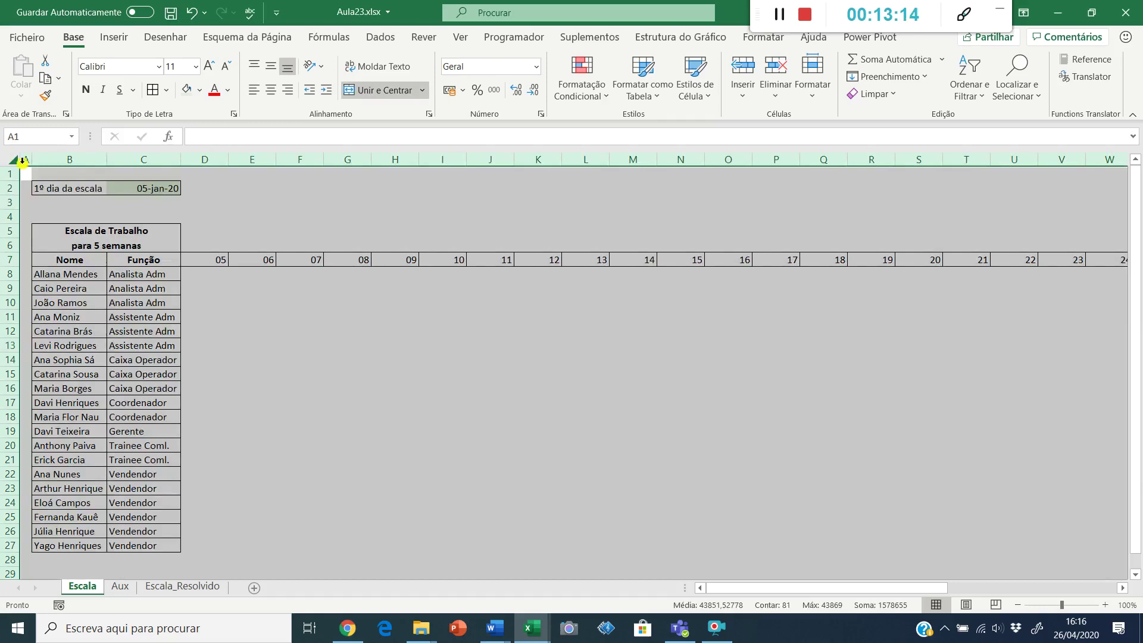
double_click(108, 160)
left_click(190, 260)
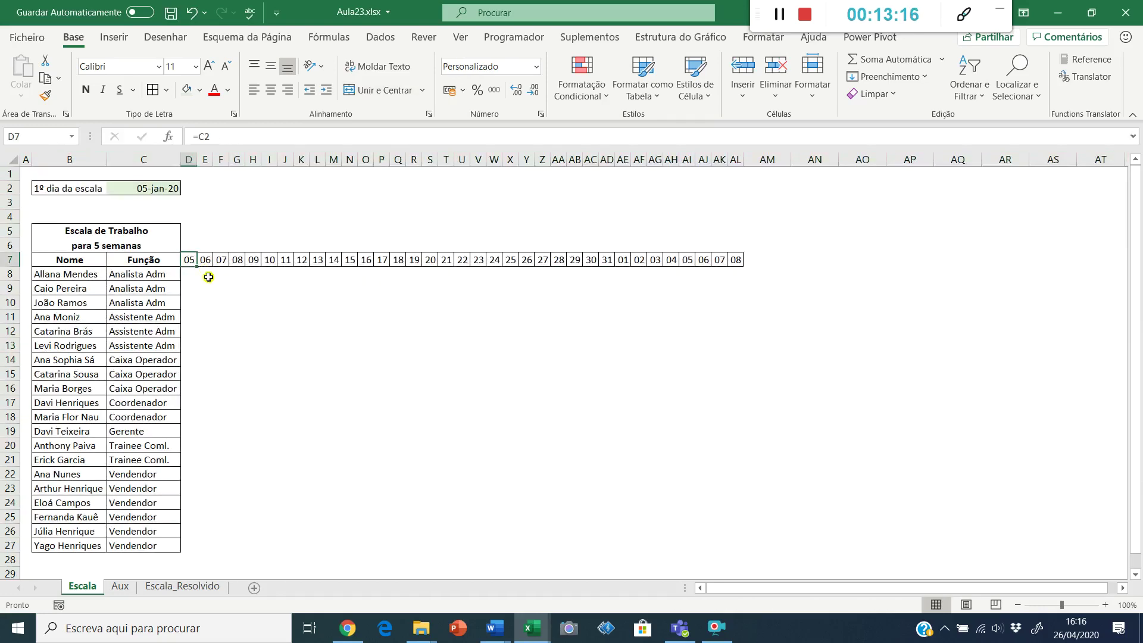
- Enter the weekday formula =DIA.SEMANA(D7) in D6, above the first date
left_click(192, 235)
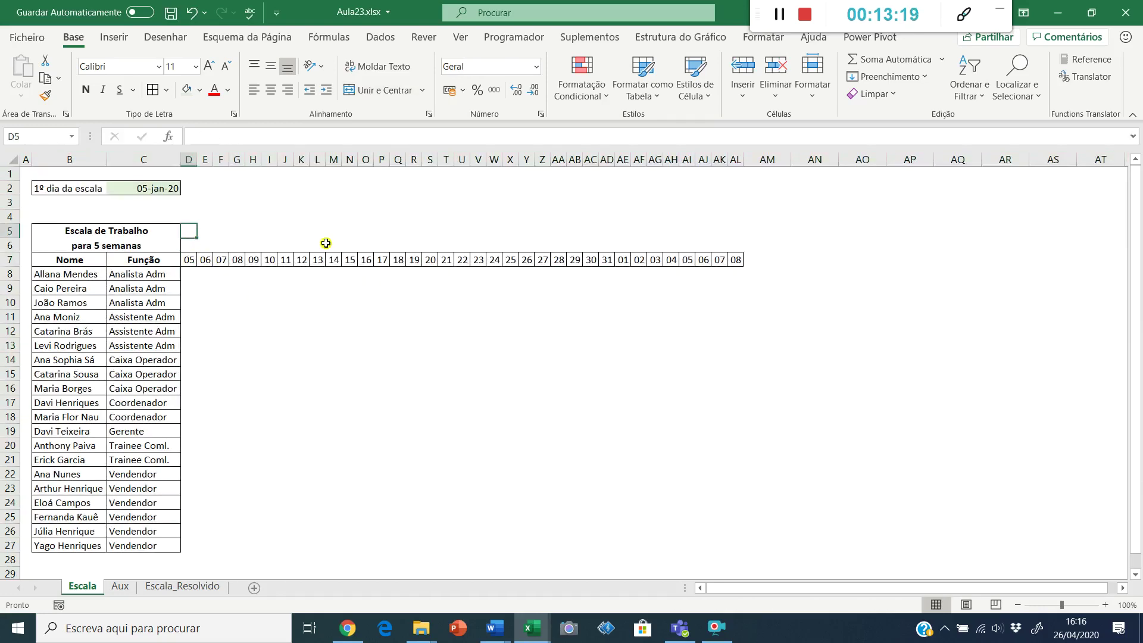
key("Down")
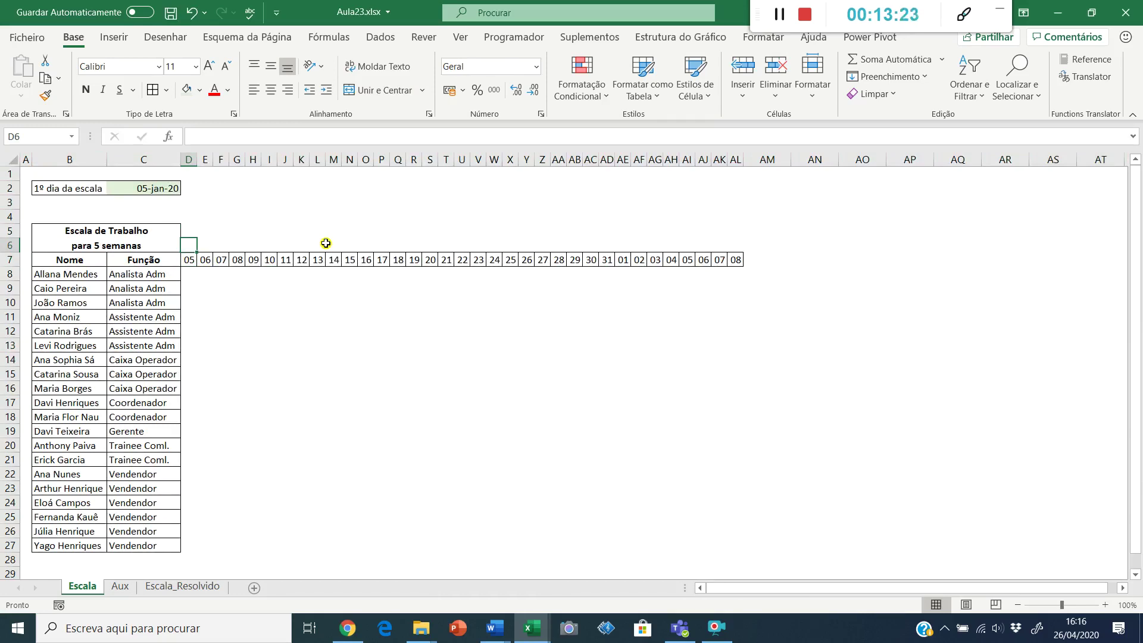
type("=proc")
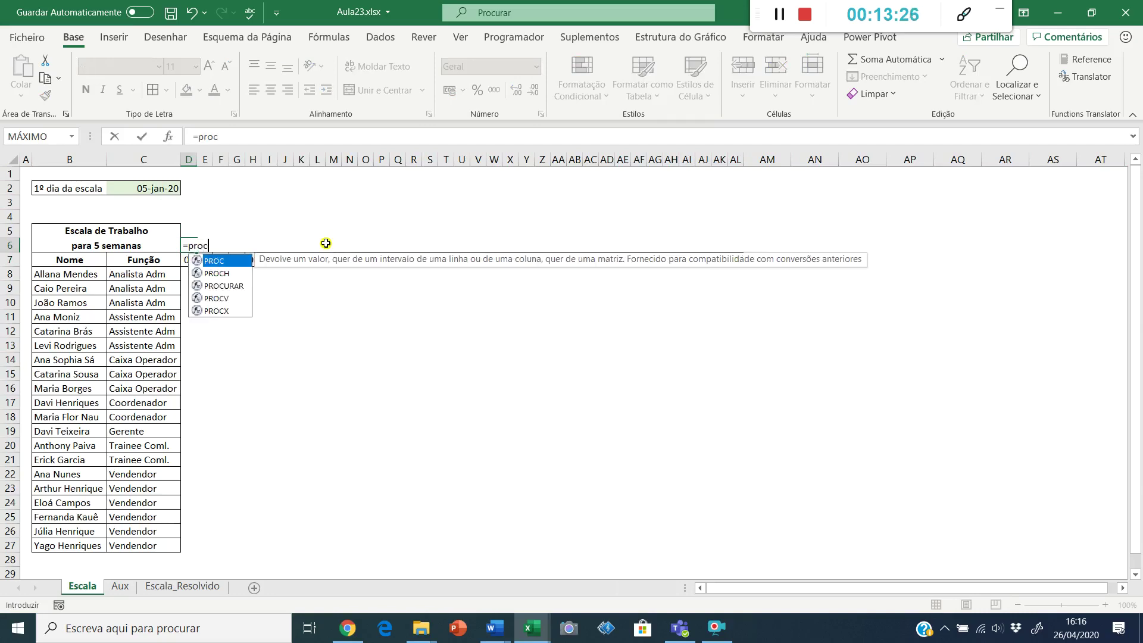
key("Escape")
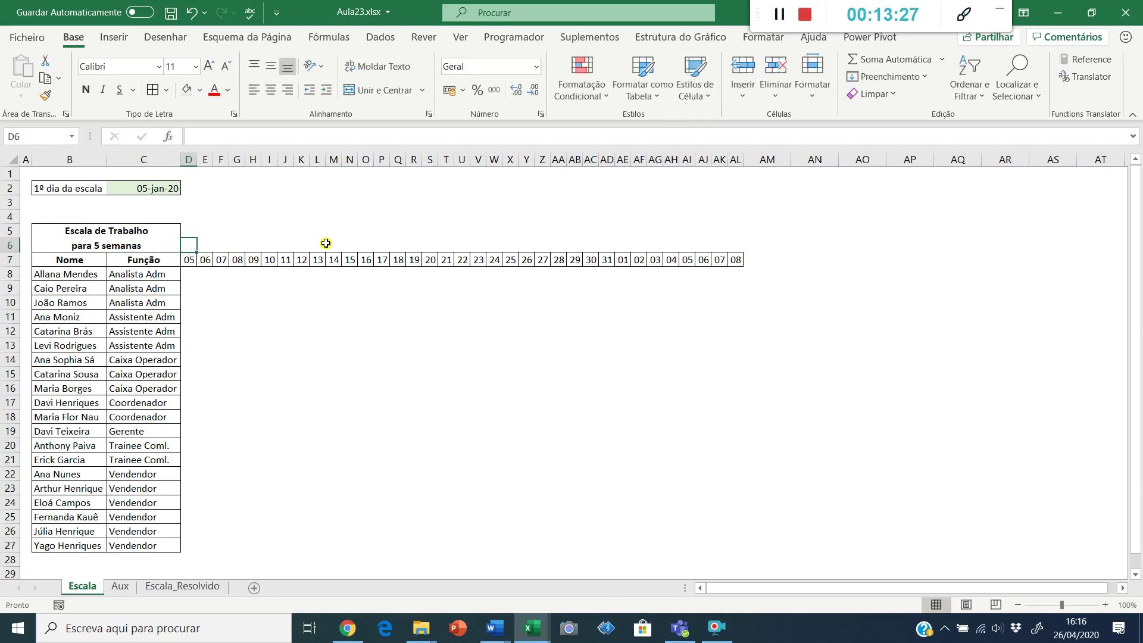
type("=DIA")
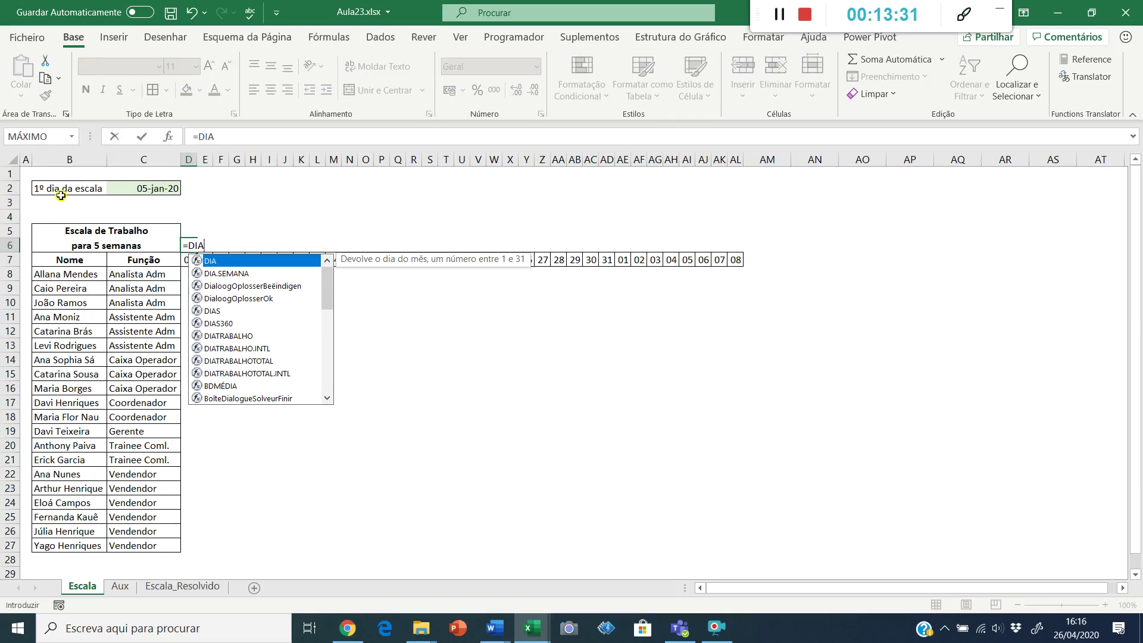
double_click(216, 272)
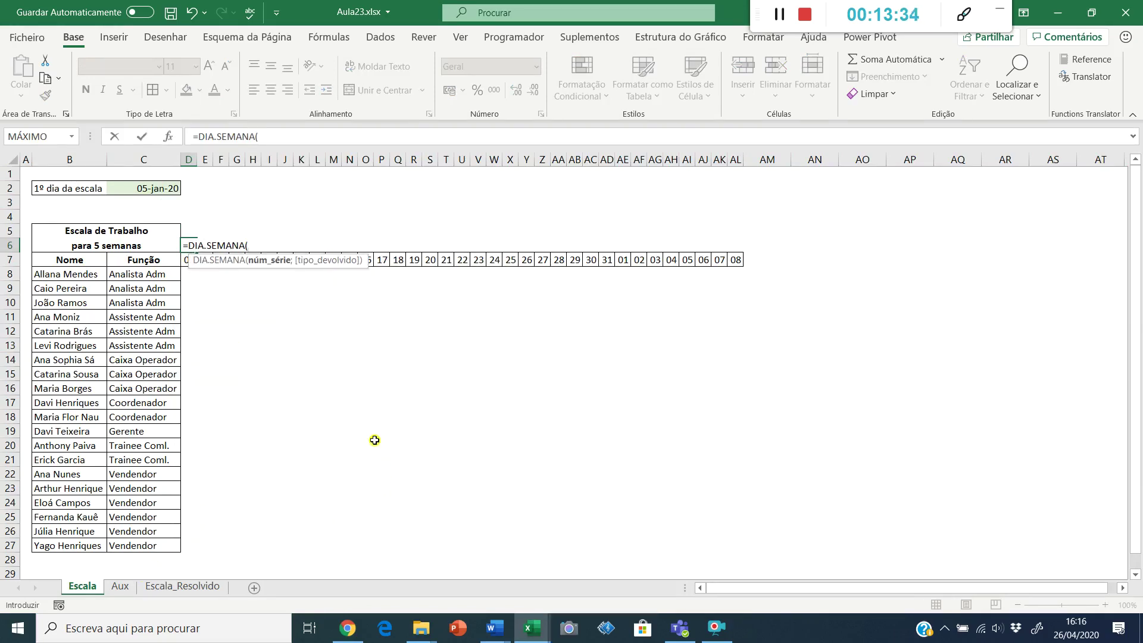
key("Down")
type(")")
key("ctrl+Return")
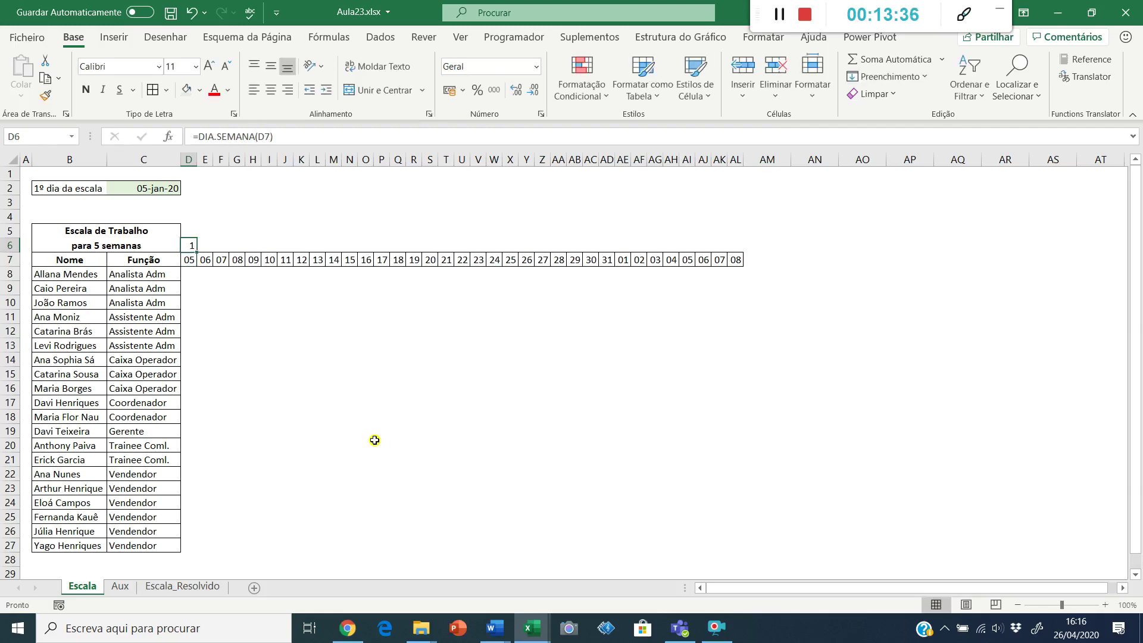
- Copy the weekday formula from D6 across row 6 to AL6, above every date
key("ctrl+c")
key("Down")
key("ctrl+Right")
key("Up")
key("ctrl+shift+Left")
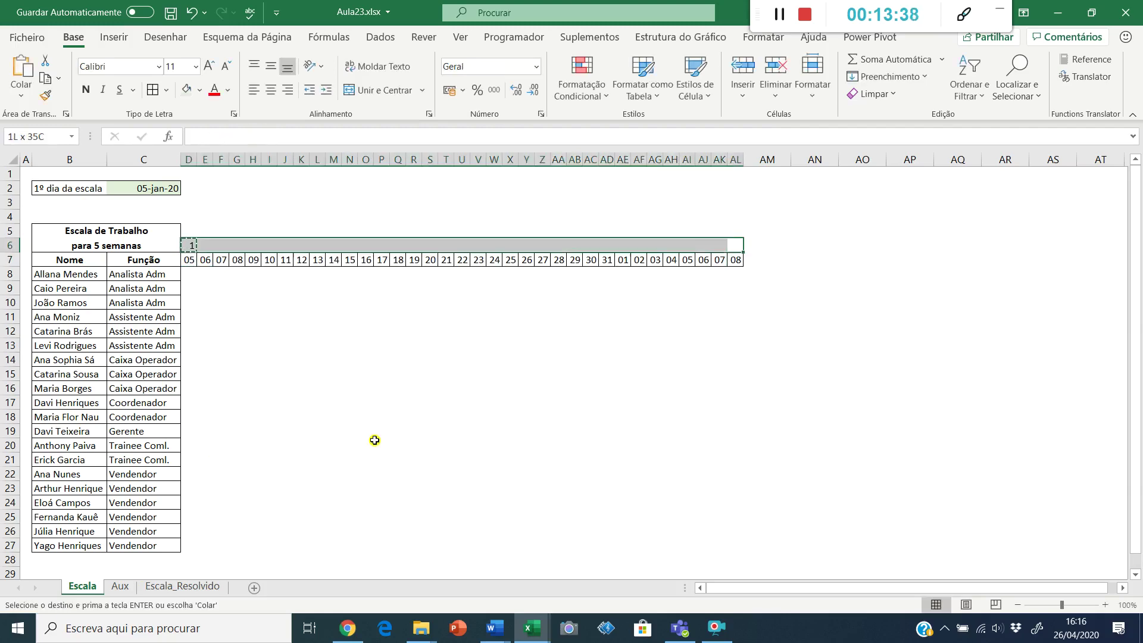
key("Return")
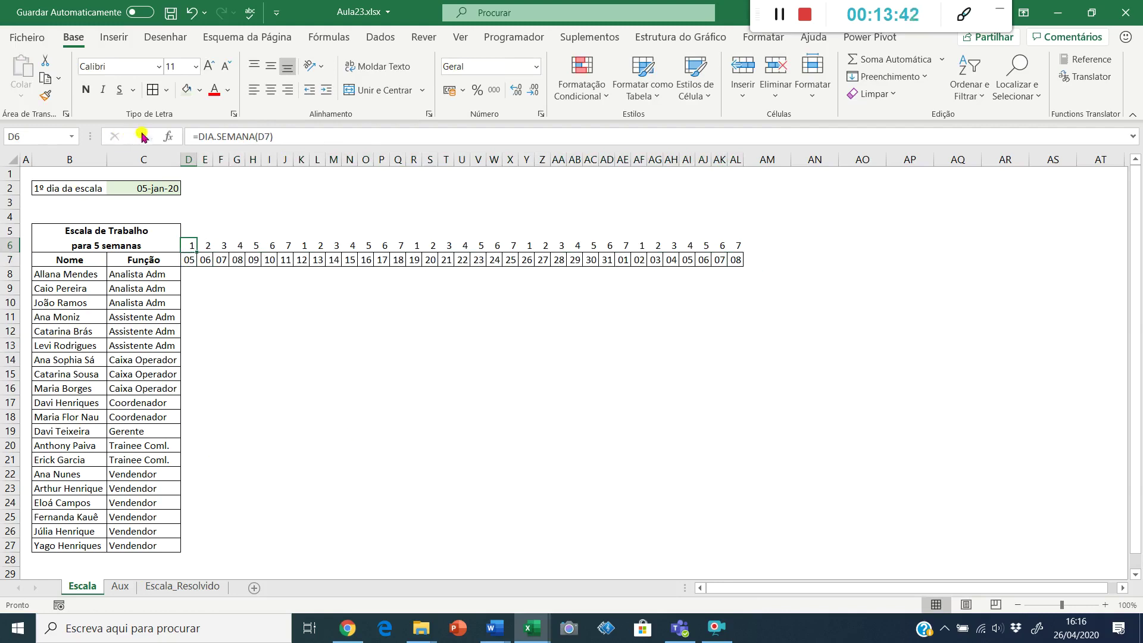
- Review the Tipo_devolvido options of the DIA.SEMANA function in D6, leaving the argument empty
key("F2")
left_click(166, 139)
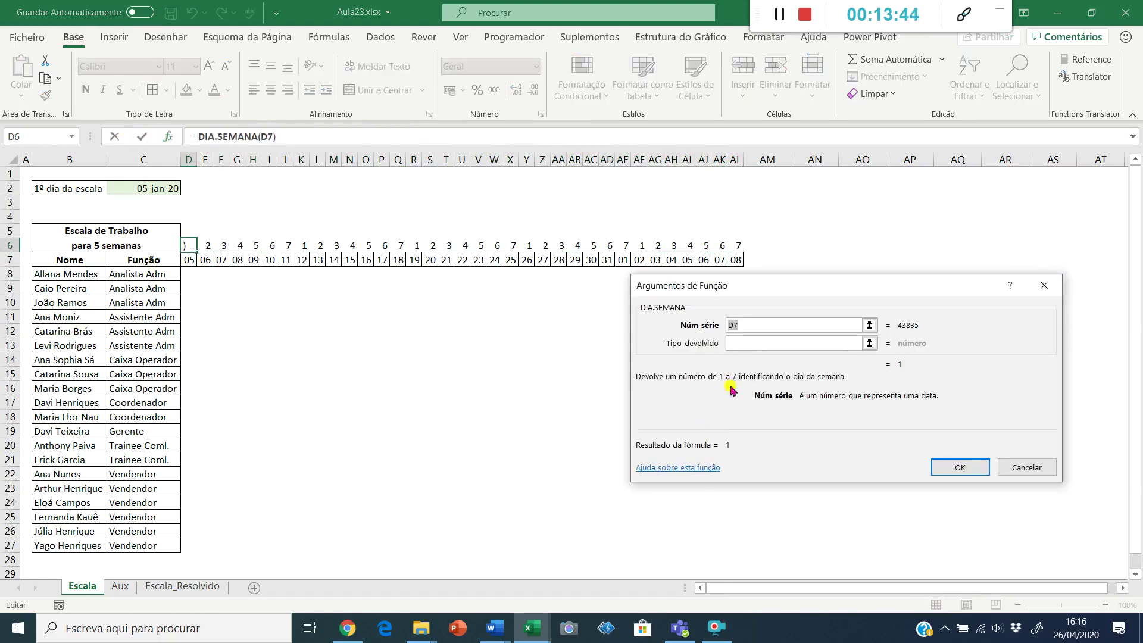
left_click(742, 342)
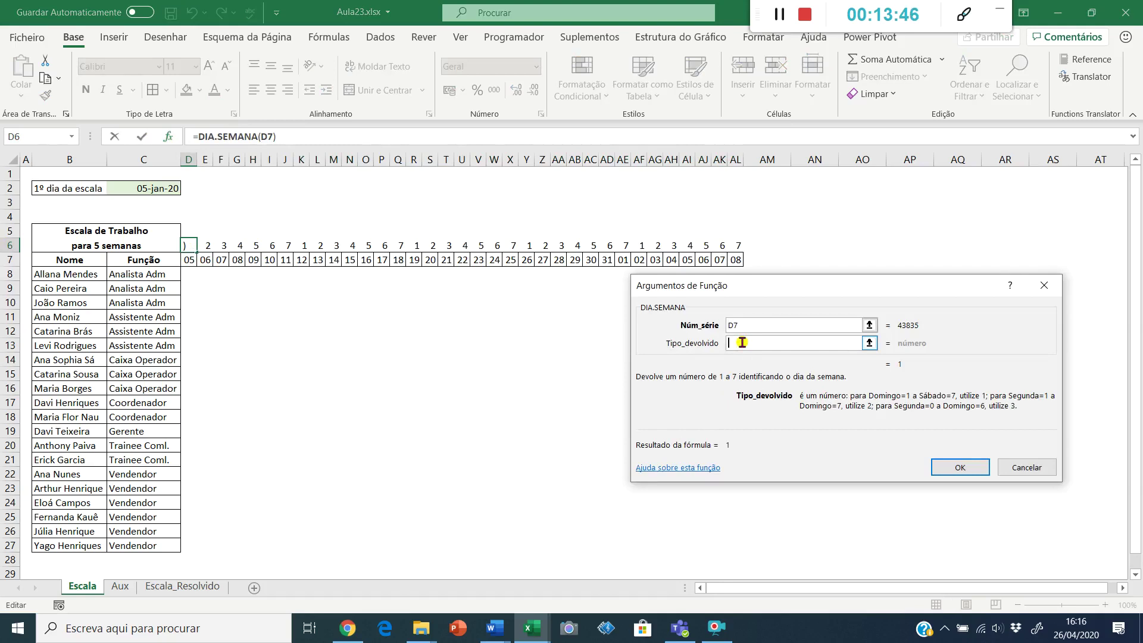
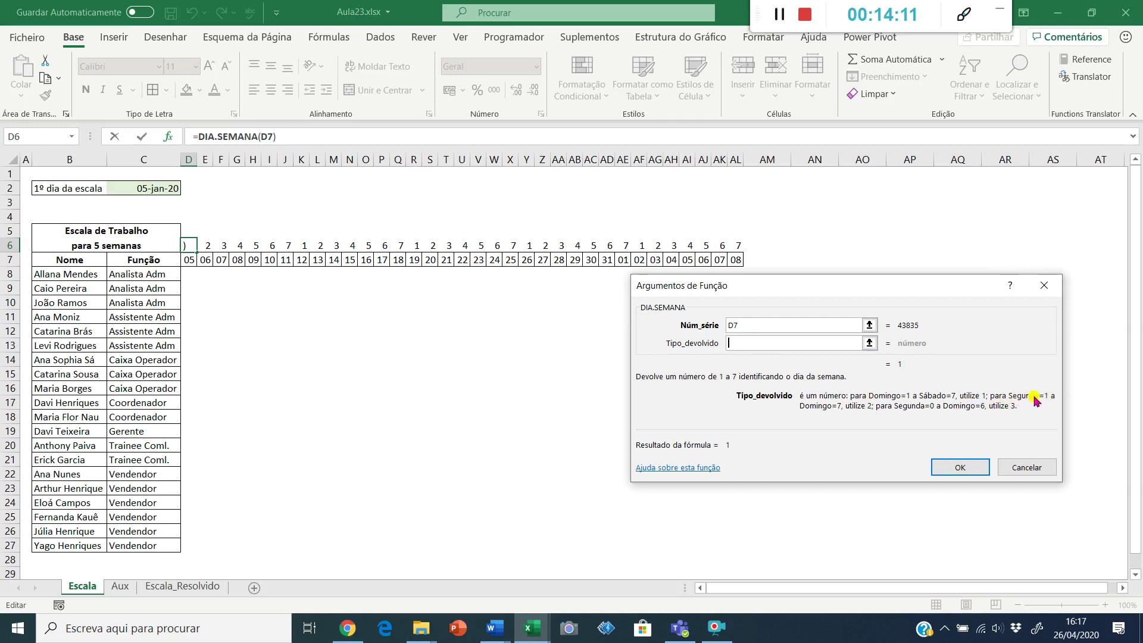
left_click(959, 469)
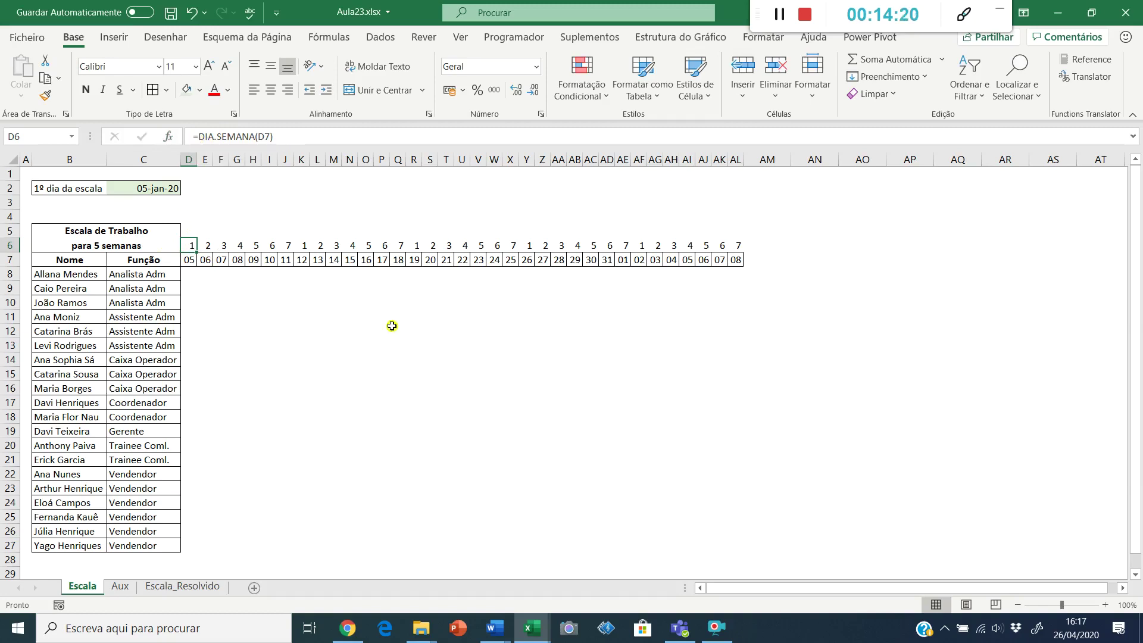
- Inspect the weekday formula in M6 and evaluate the date formula in M7 as a serial number without keeping it
key("Right")
key("Right")
key("Right")
key("Right")
key("Right")
key("Right")
key("Right")
key("Right")
key("Right")
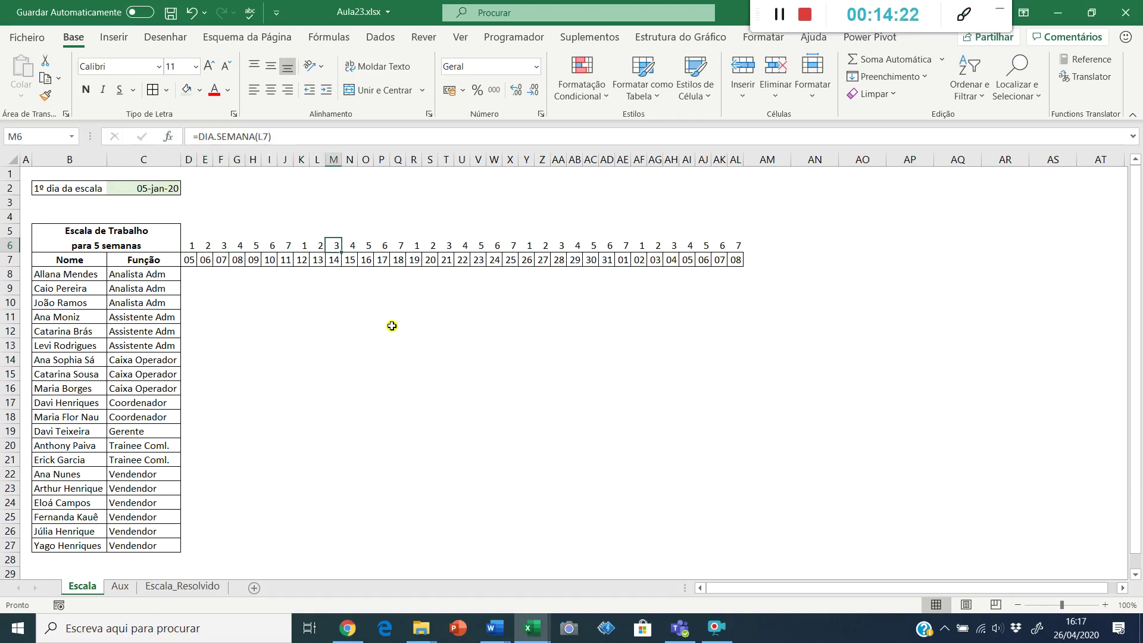
key("F2")
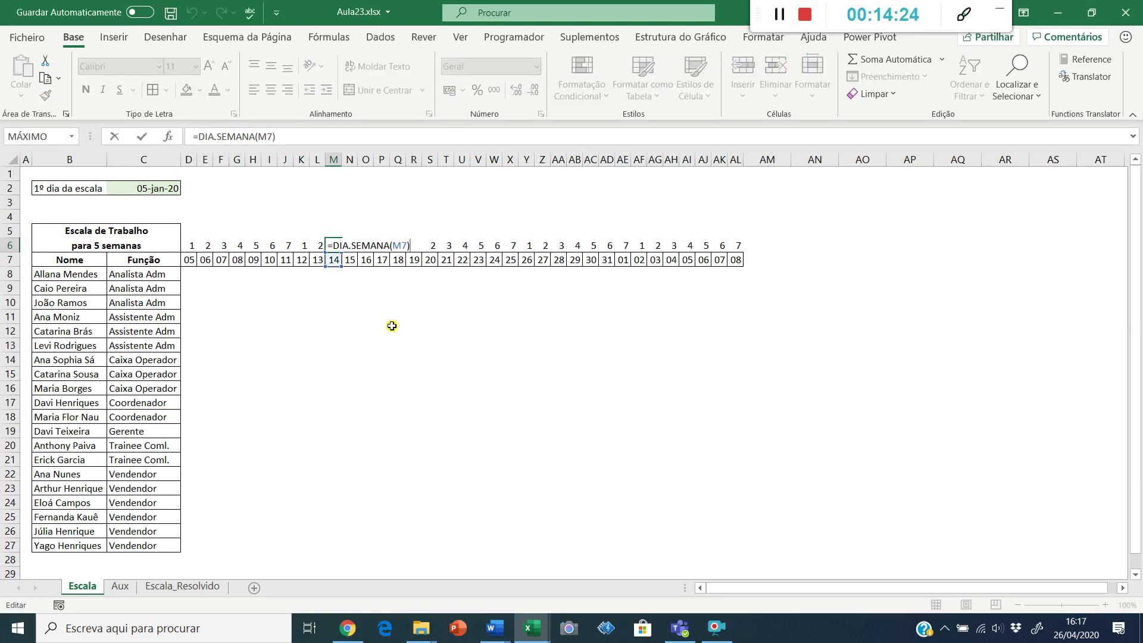
key("Return")
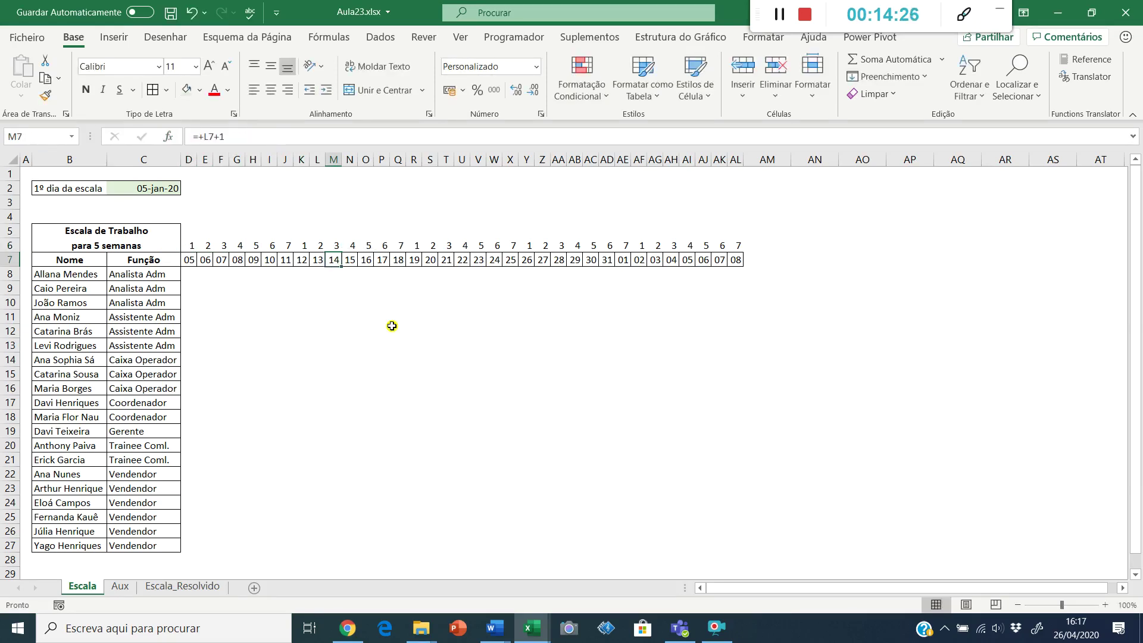
key("F2")
key("F9")
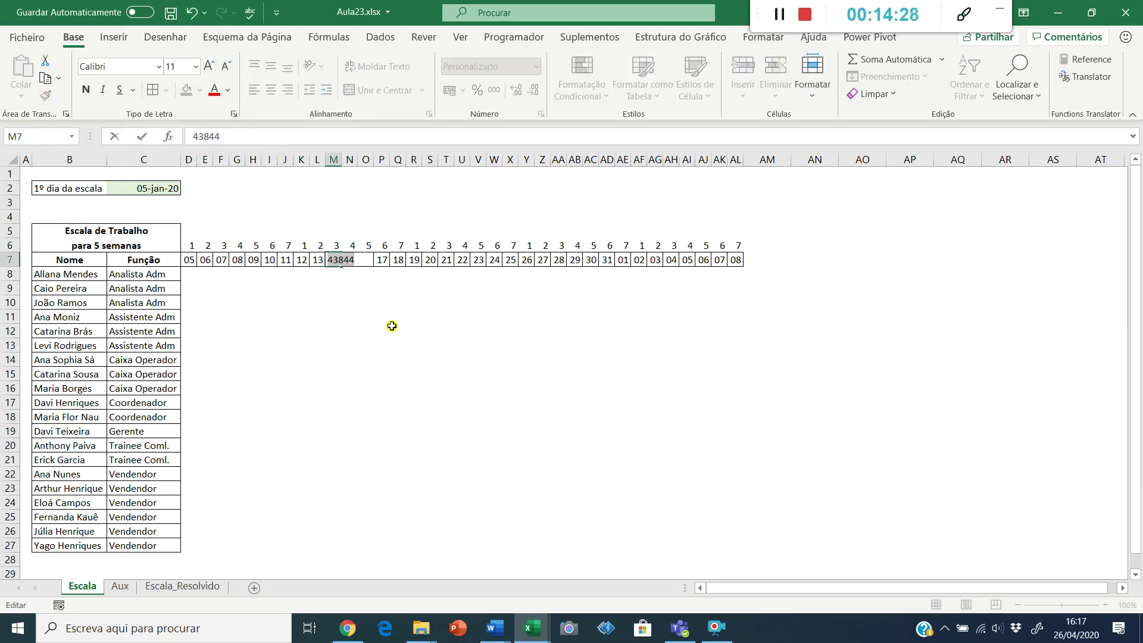
key("Escape")
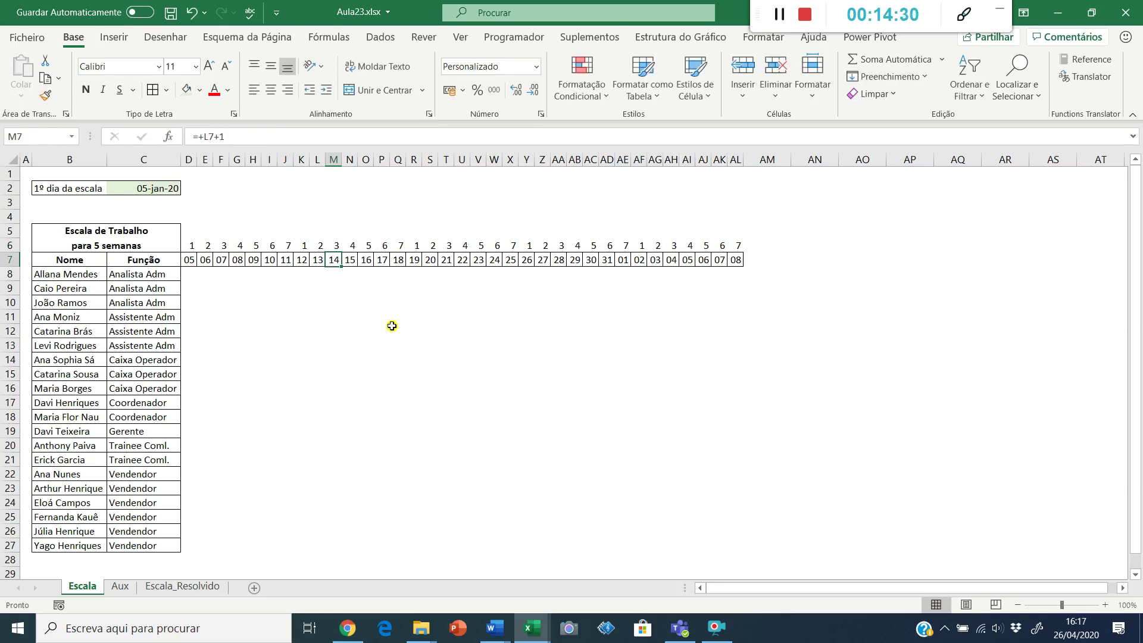
- Open the weekday formula in D6 for editing, just before DIA.SEMANA
key("Up")
key("ctrl+Left")
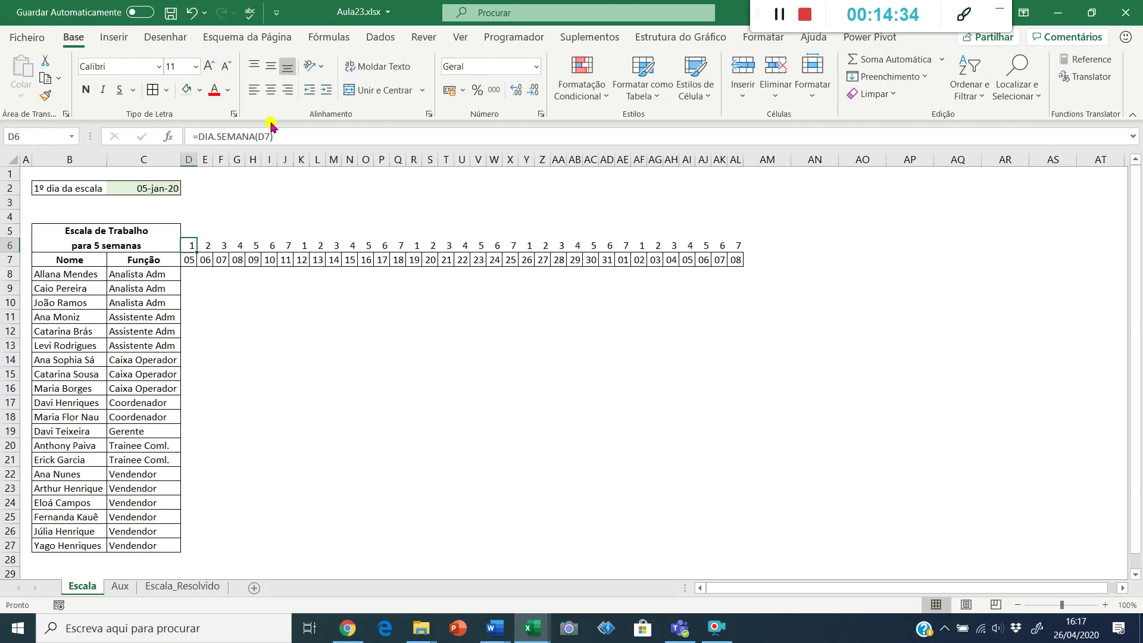
left_click(199, 136)
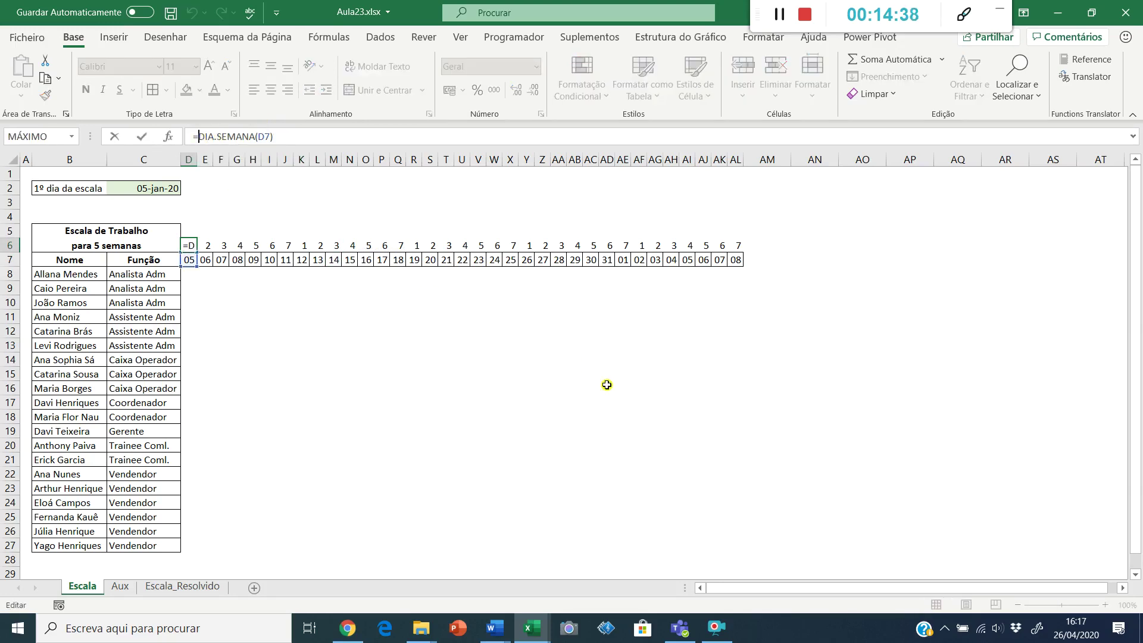
- Leave the D6 formula unedited and examine the Dia and Descrição table on the Aux sheet before returning to Escala
key("Escape")
left_click(119, 586)
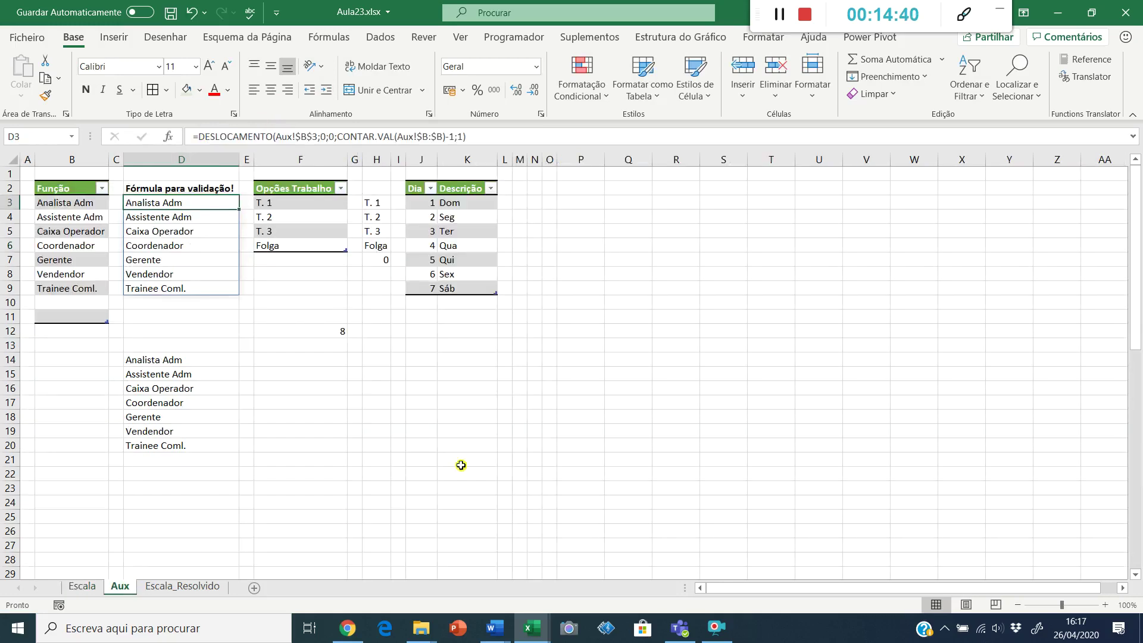
left_click(428, 207)
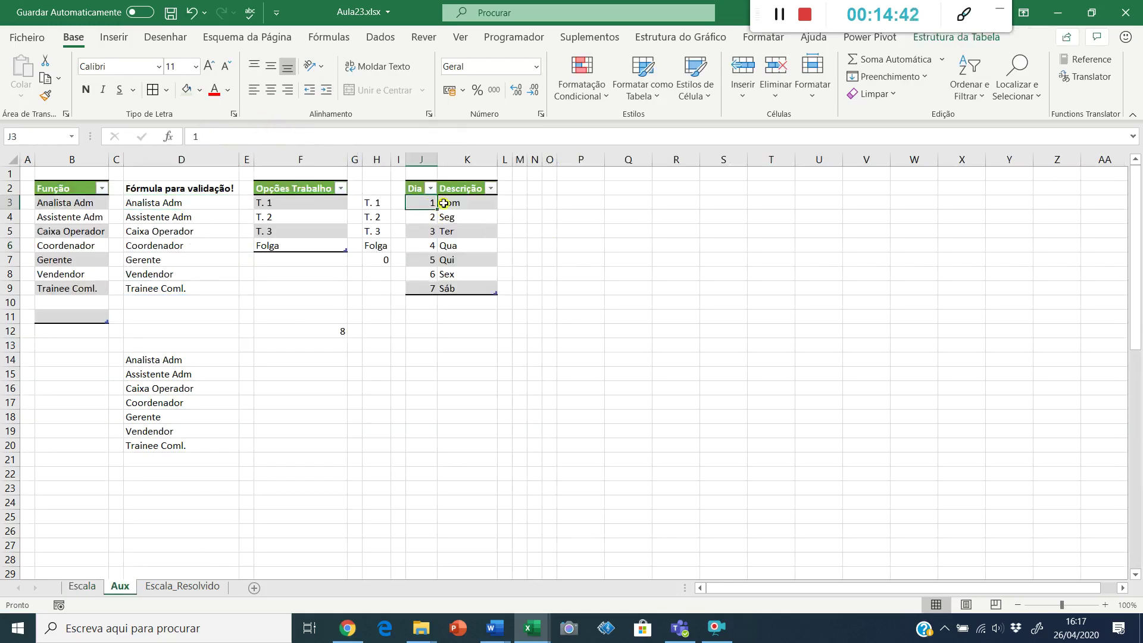
left_click(441, 204)
left_click(424, 217)
left_click(455, 217)
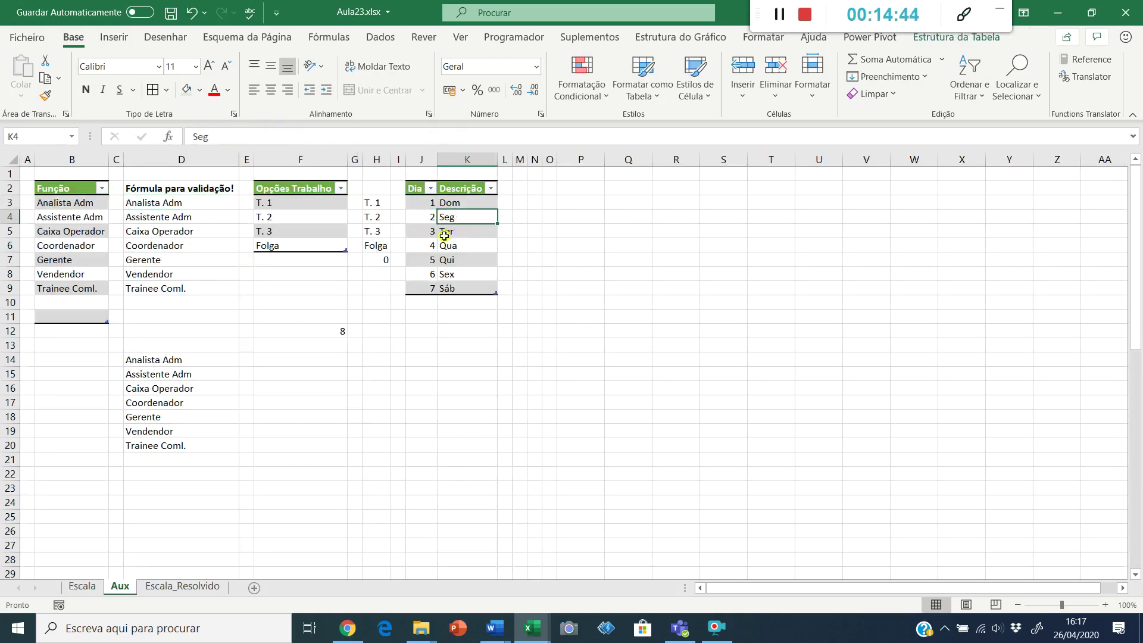
left_click(435, 232)
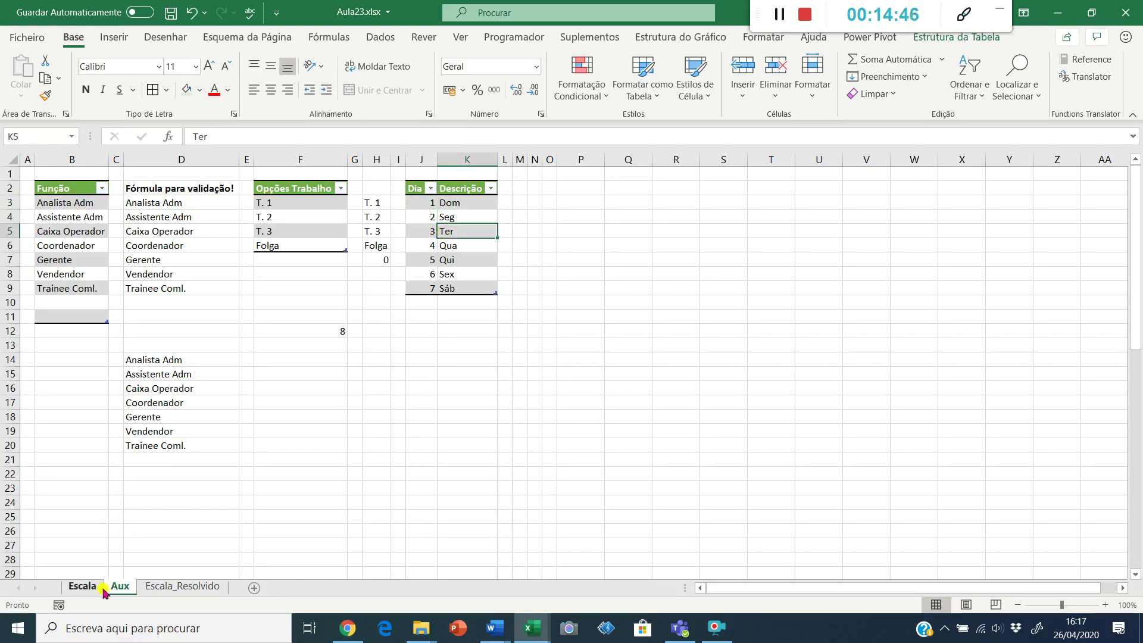
left_click(83, 587)
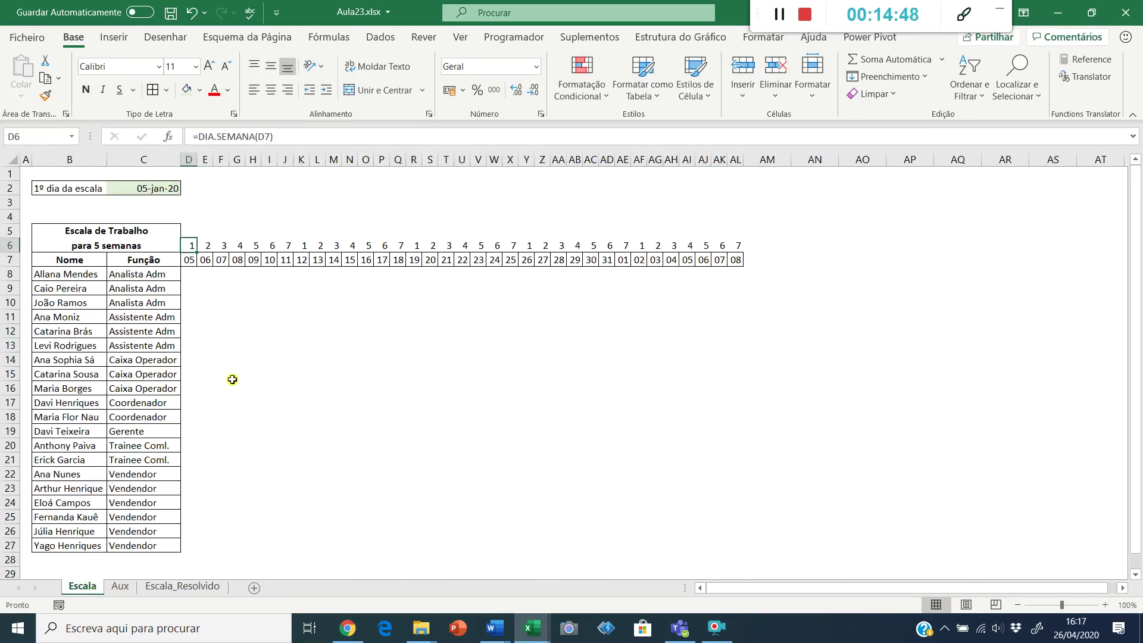
- Wrap the weekday formula in D6 in PROCV, using DIA.SEMANA(D7) as the lookup value, and bring up the function's arguments
left_click(198, 136)
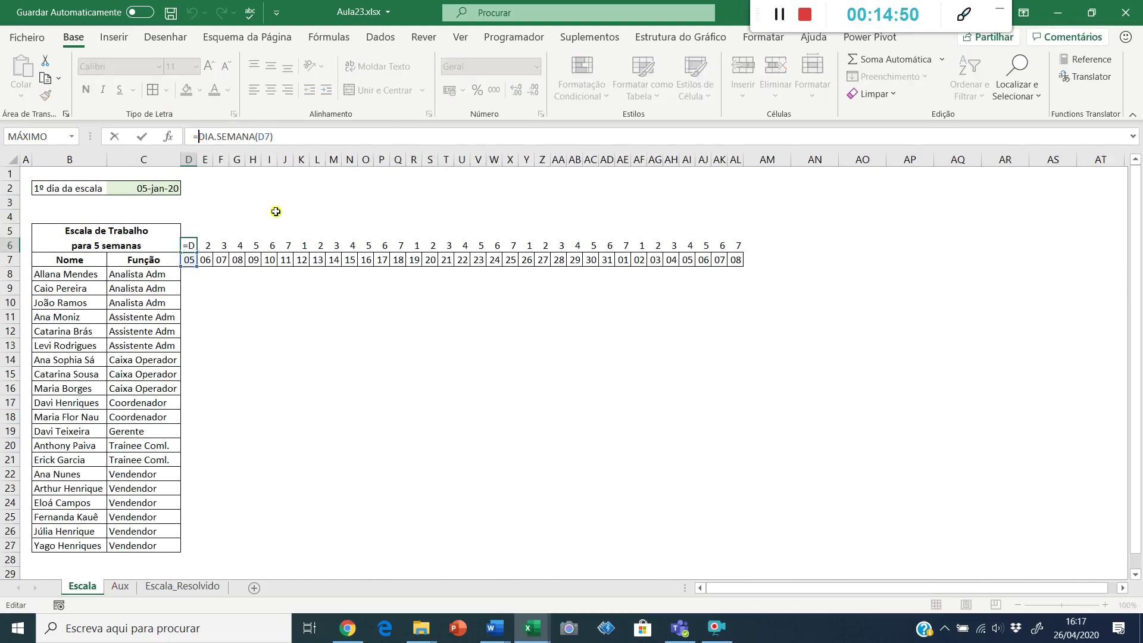
type("procv")
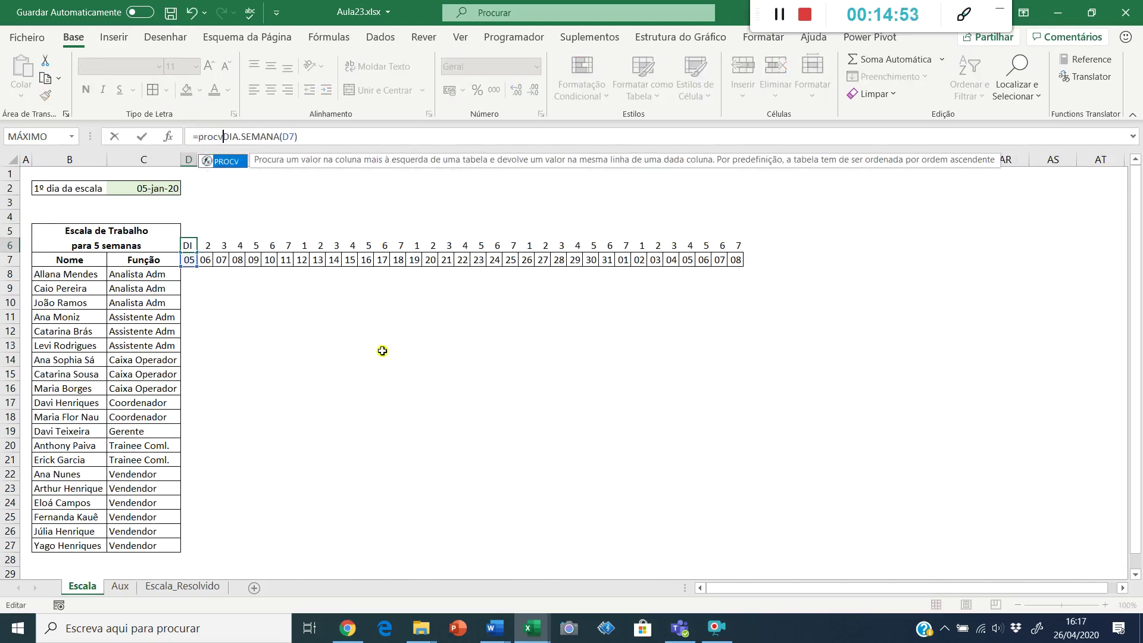
type("(")
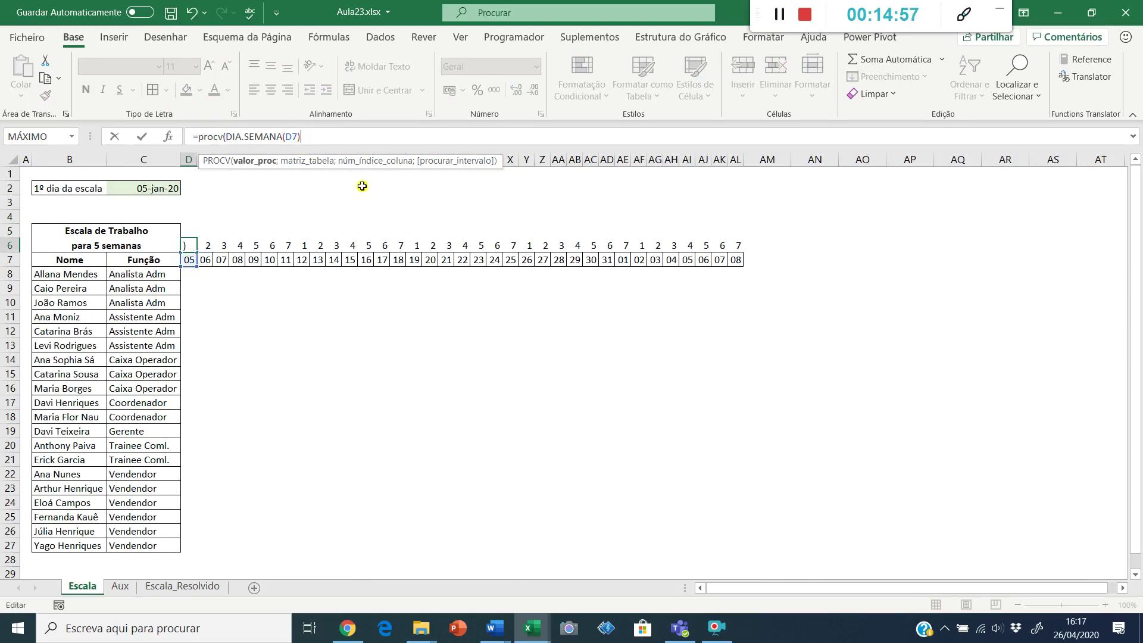
type(";")
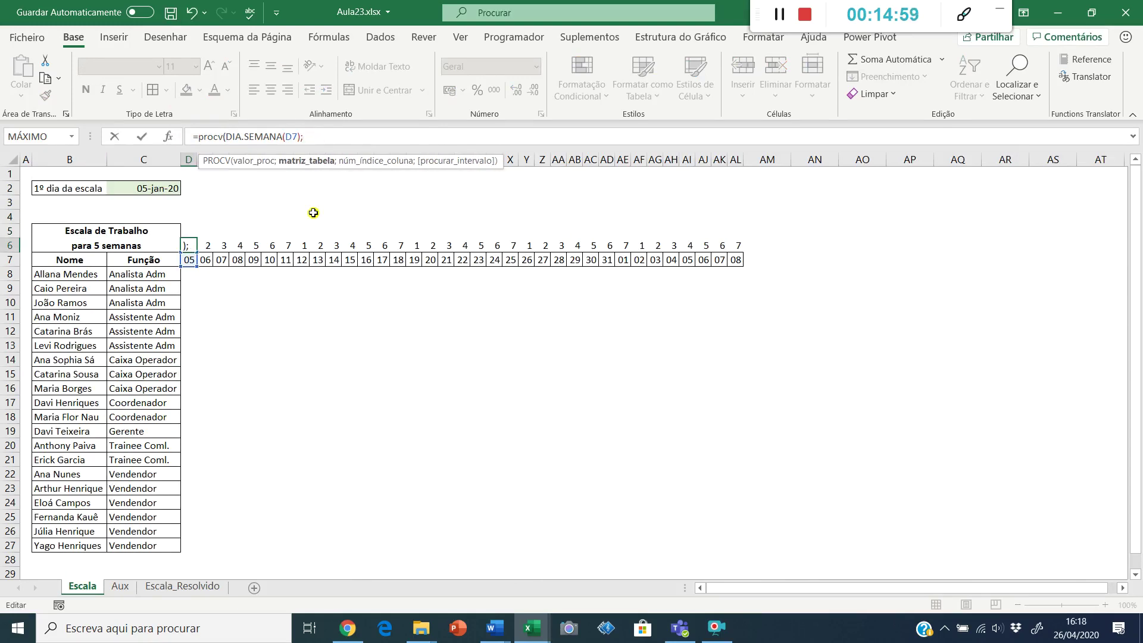
left_click(169, 136)
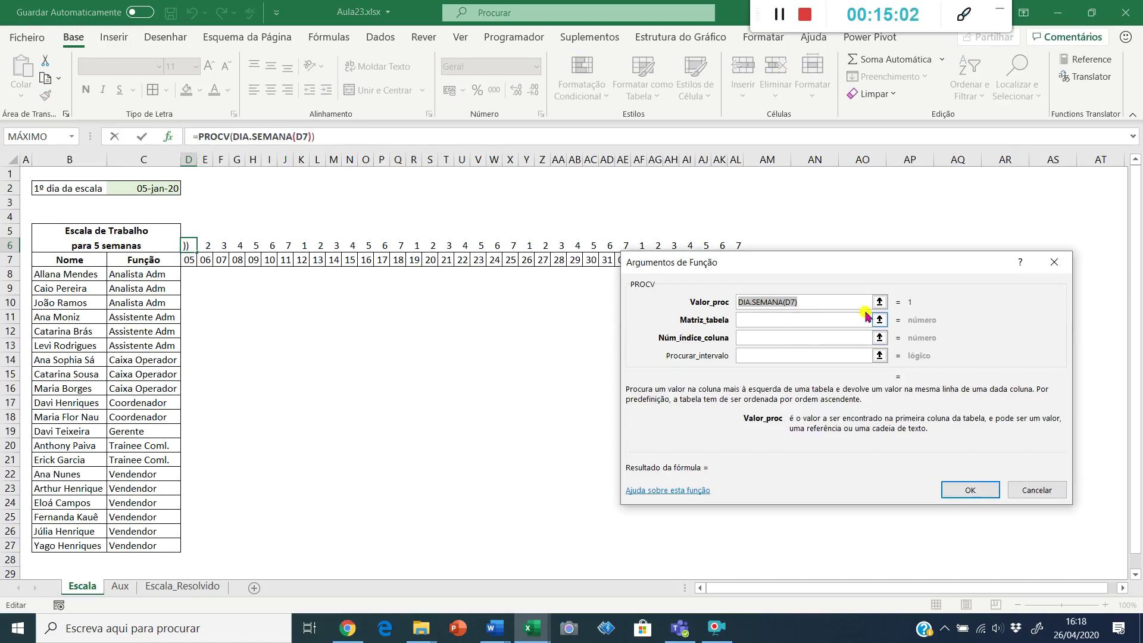
- Set the PROCV table array to the absolute columns Aux!$J:$K
left_click(780, 320)
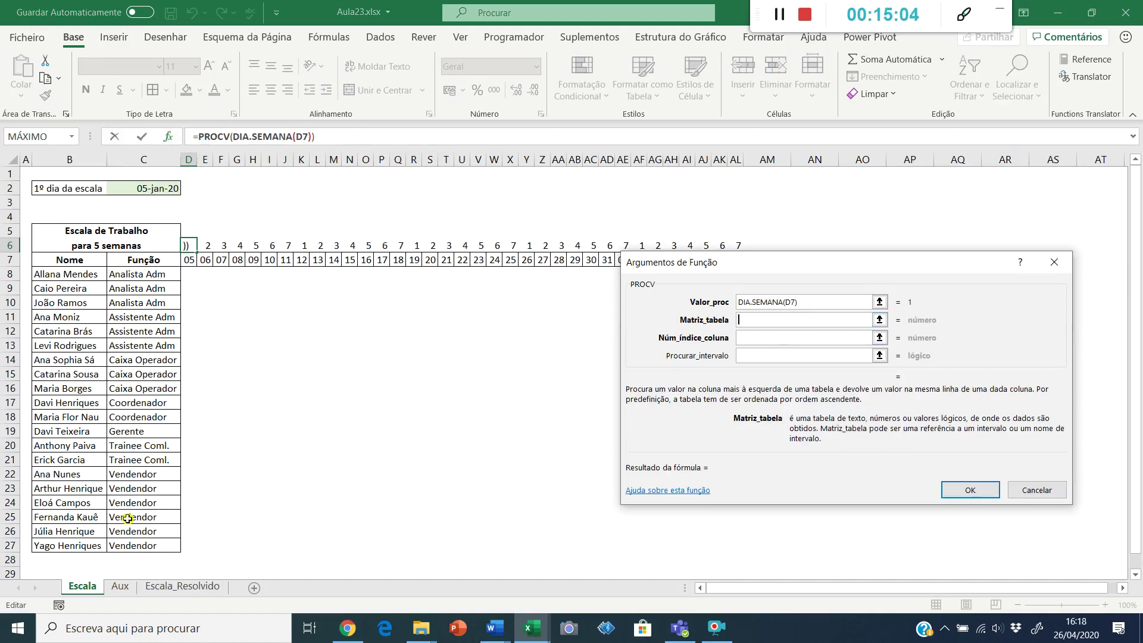
left_click(120, 586)
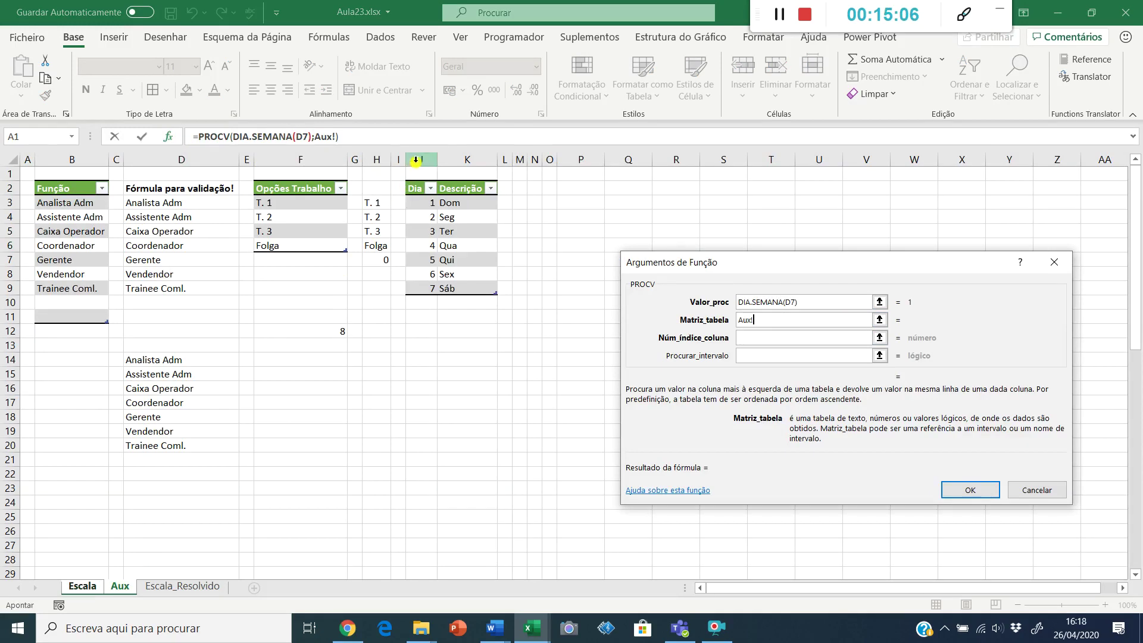
left_click_drag(416, 160, 467, 160)
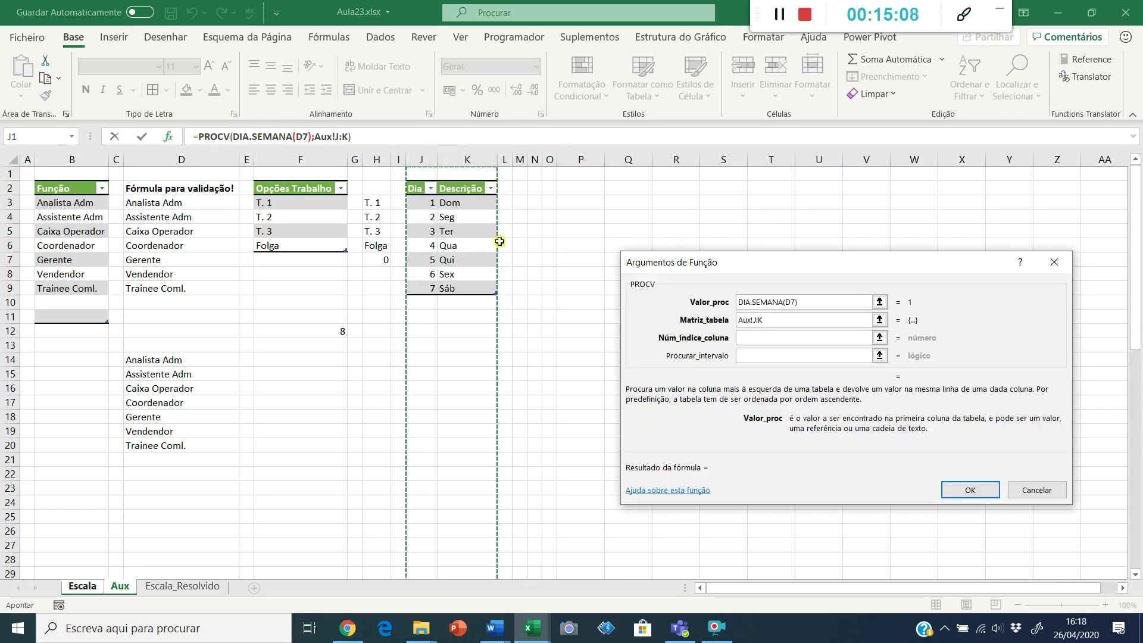
key("F4")
left_click(767, 338)
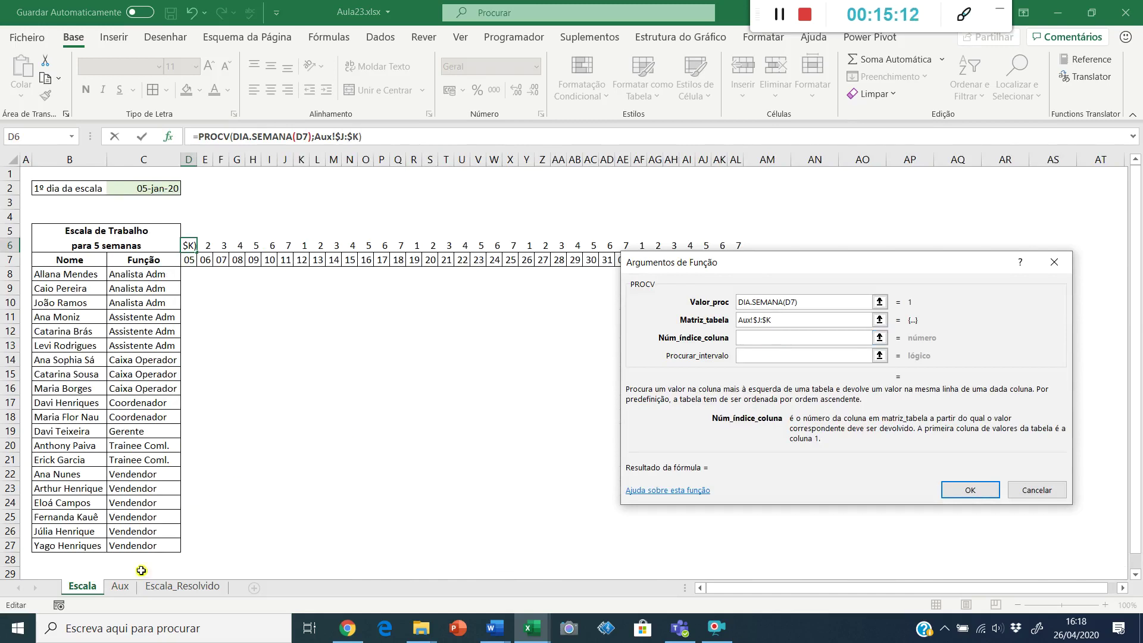
- Set the PROCV column index to 2, clearing the stray Aux sheet reference from that argument
left_click(119, 586)
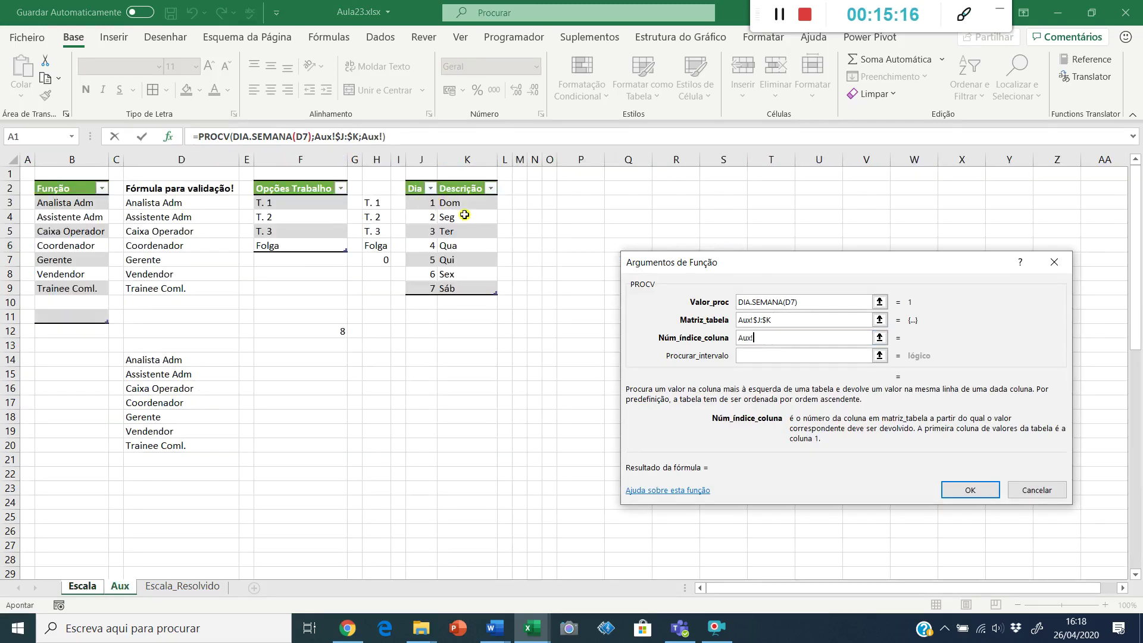
key("BackSpace")
key("BackSpace")
key("BackSpace")
key("BackSpace")
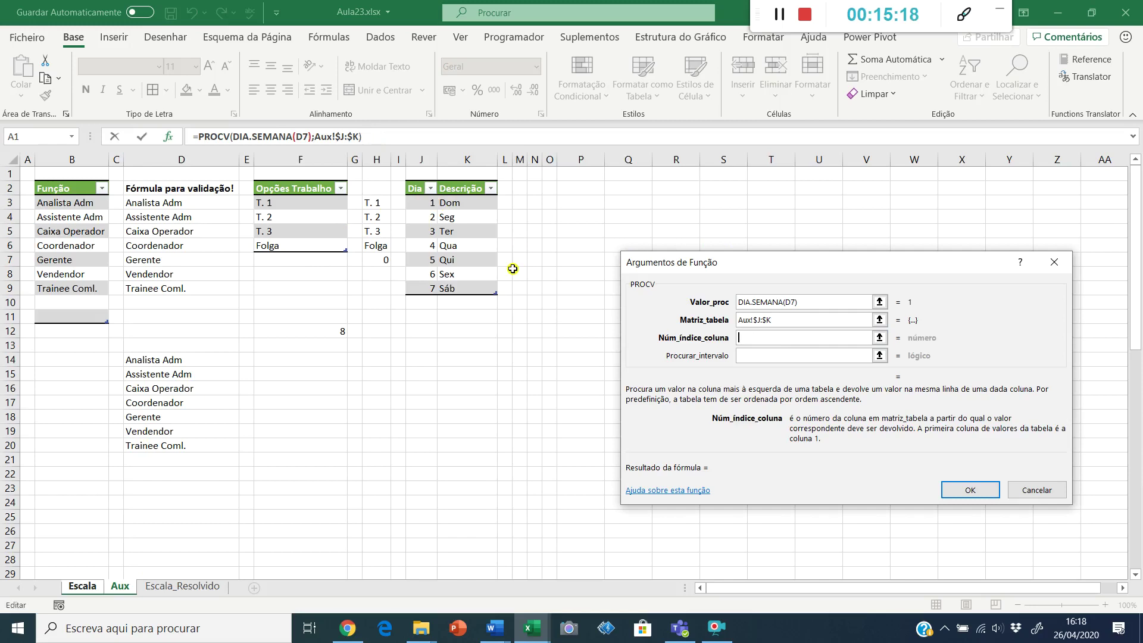
type("2")
key("Tab")
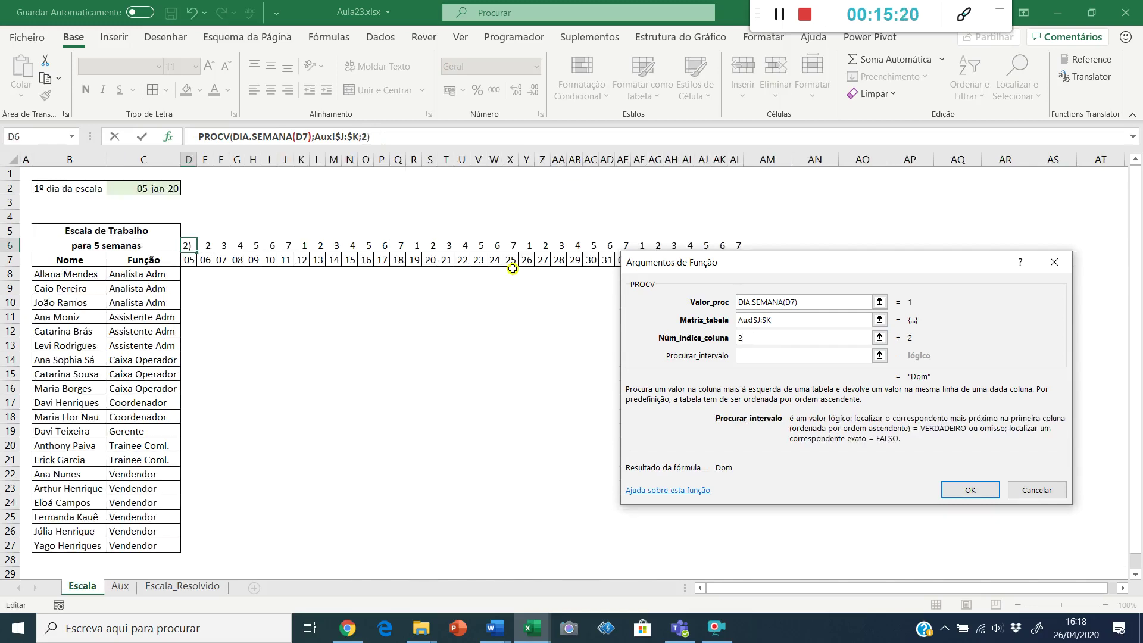
- Set the PROCV range lookup argument to FALSO for an exact match and confirm the formula
type("0")
key("BackSpace")
type("falso")
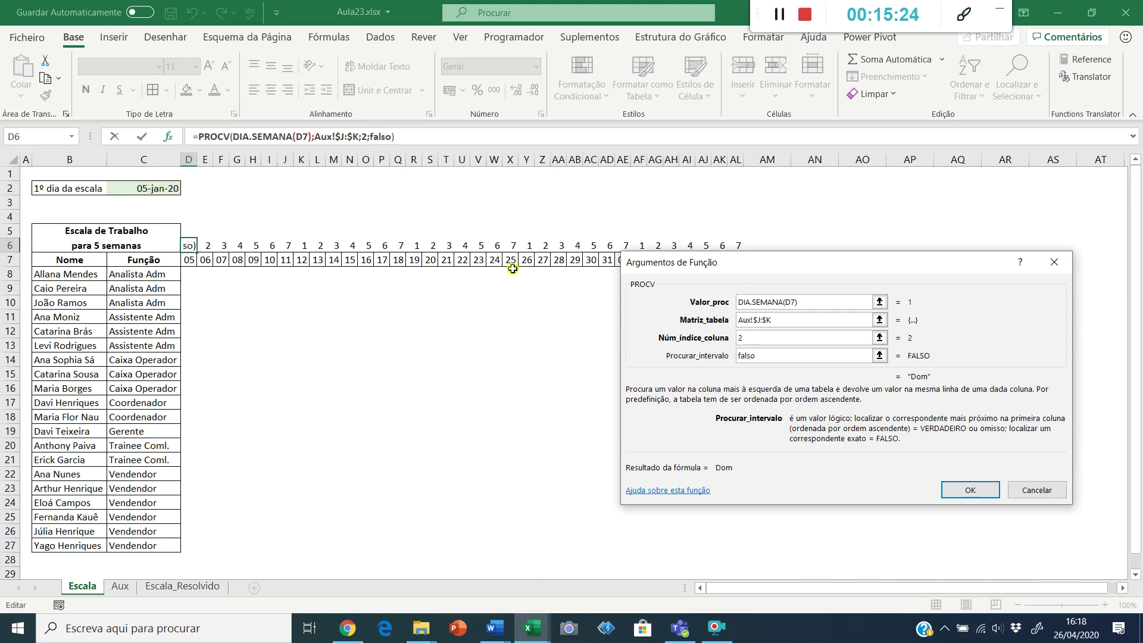
left_click(952, 492)
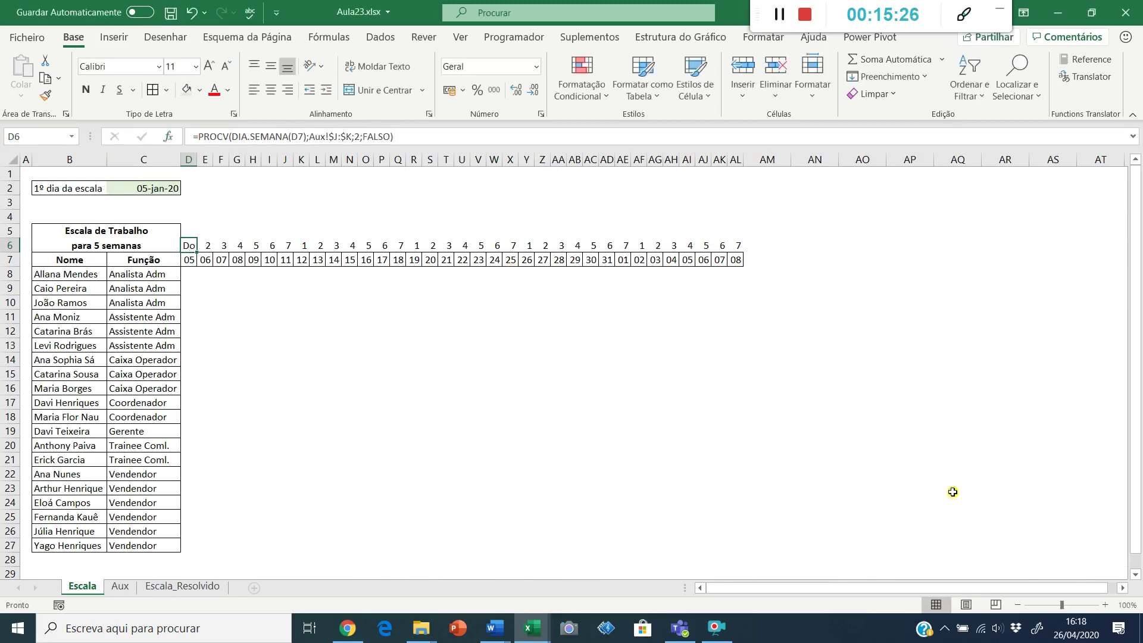
- Auto-fit column D and copy the weekday lookup formula from D6 across E6:AL6
double_click(197, 164)
key("ctrl+c")
key("Right")
key("shift+ctrl+Right")
key("ctrl+v")
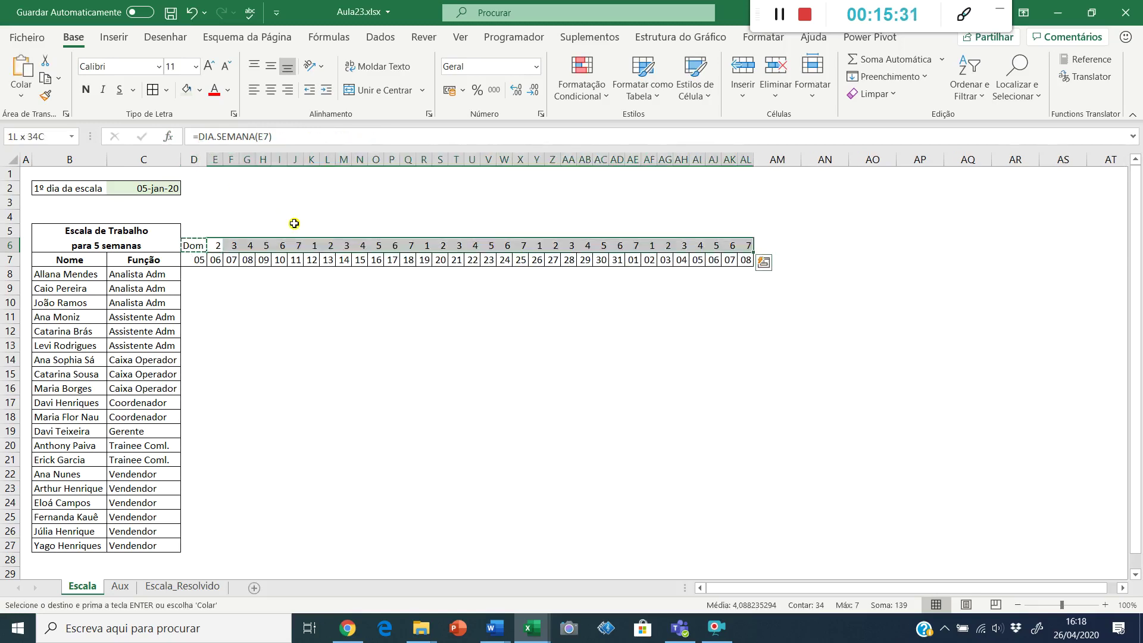
key("Left")
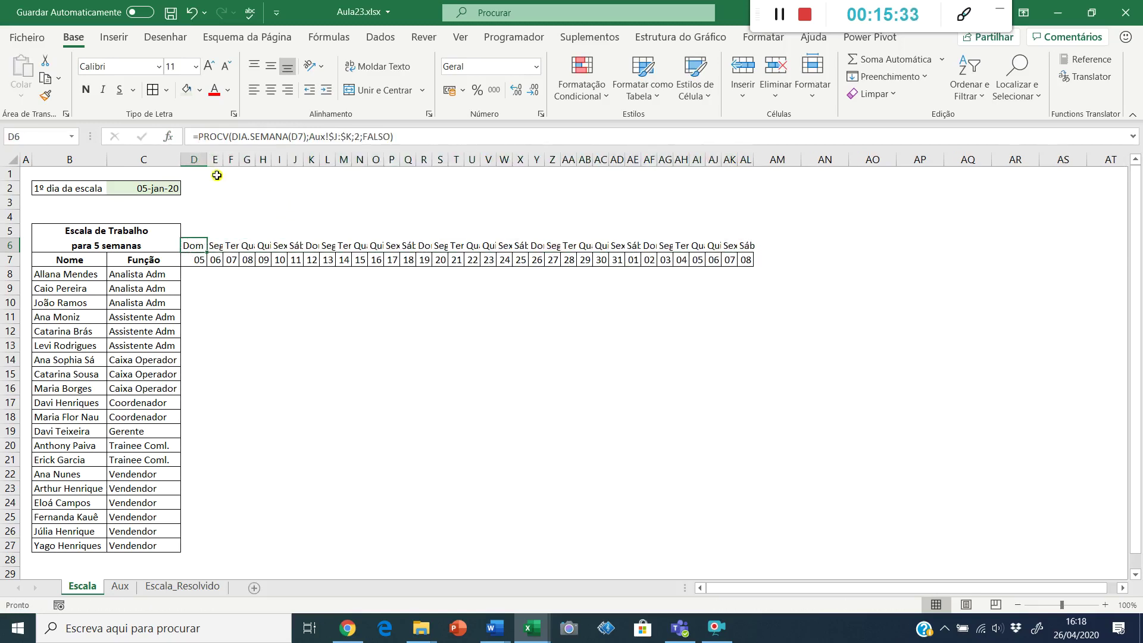
- Auto-fit the widths of columns D through AM to their contents
left_click_drag(197, 160, 769, 170)
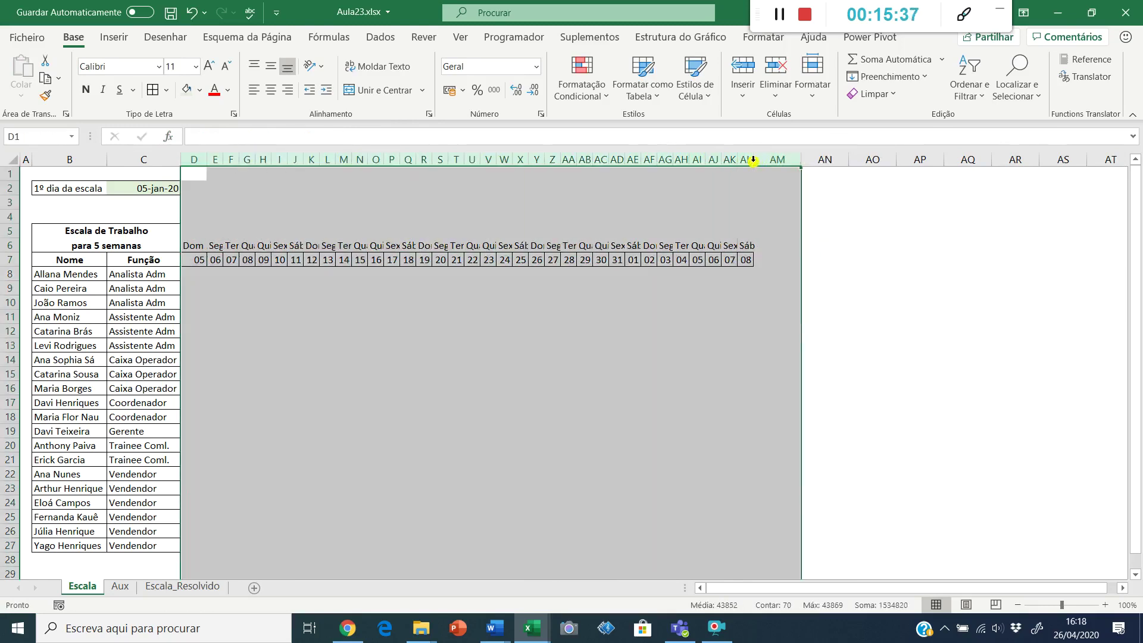
double_click(753, 160)
left_click(710, 260)
- Center the weekday and date headers in D6:AL7 horizontally and vertically, make them bold, and border all cells
left_click(190, 246)
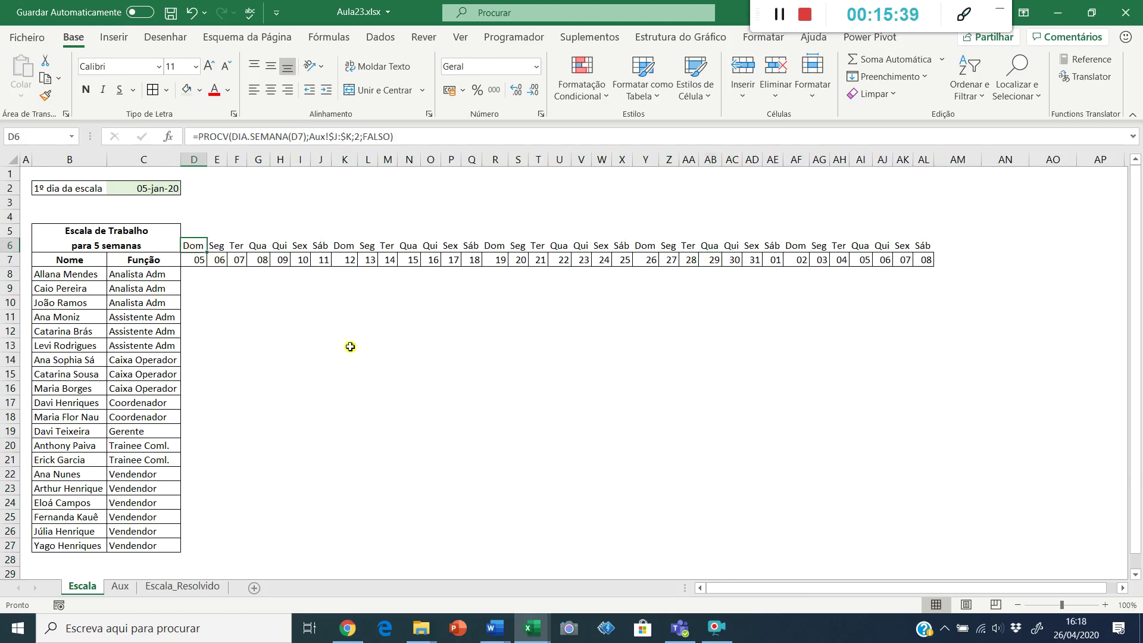
key("shift+Down")
key("ctrl+shift+Right")
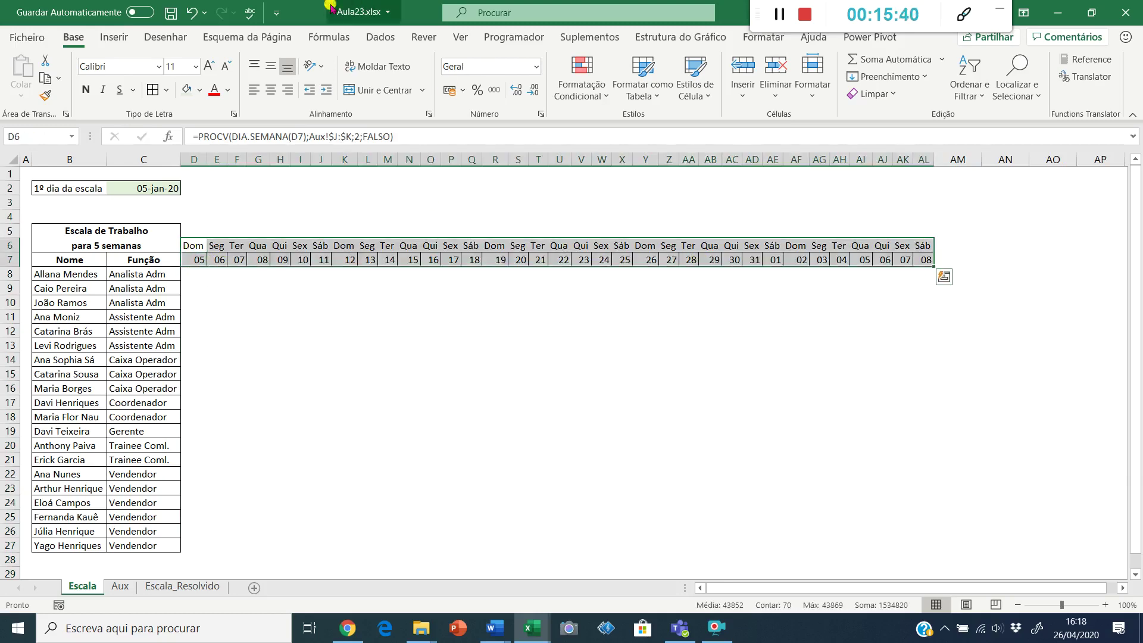
left_click(271, 90)
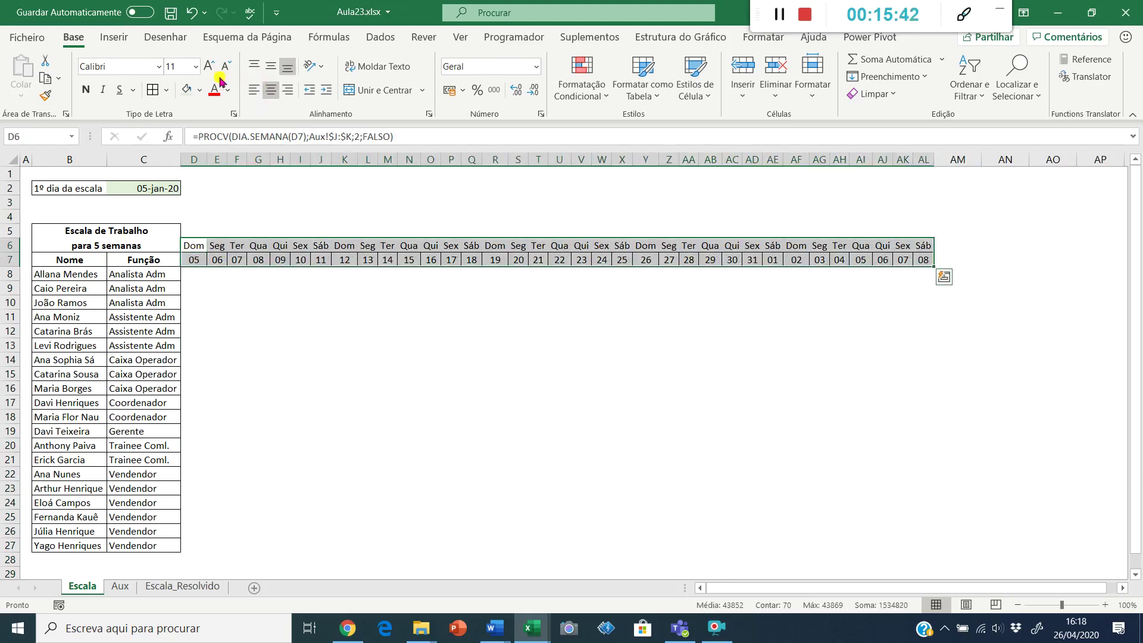
left_click(271, 66)
key("ctrl+n")
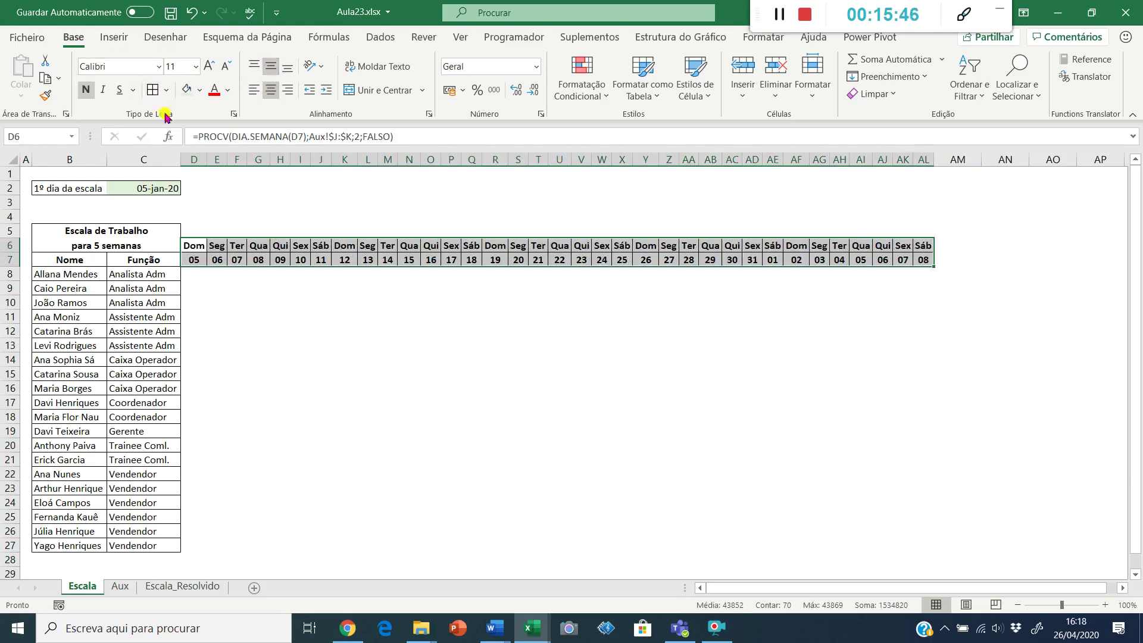
- Enter the week label "1ª Sem." in D5 above the first Sunday
left_click(198, 232)
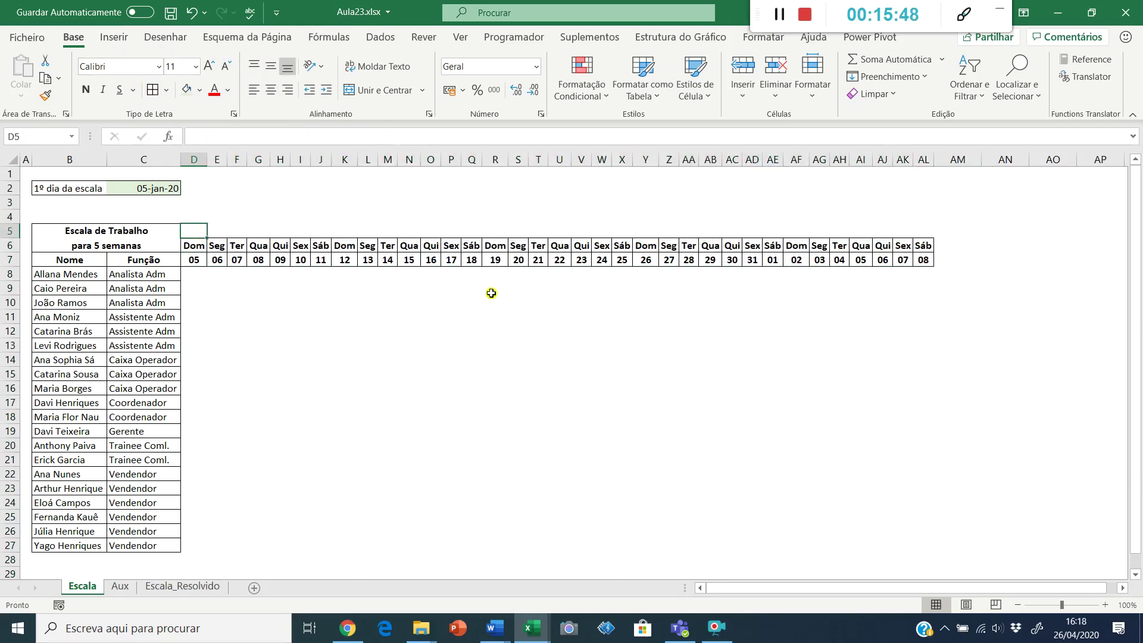
type("1")
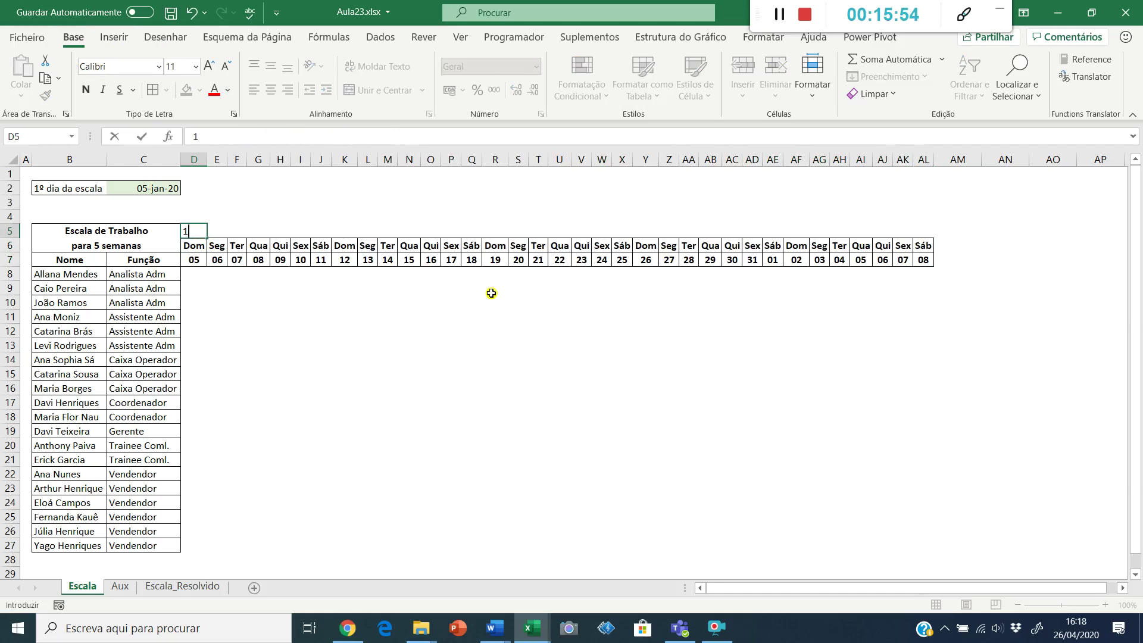
type("é")
type("Sem.")
key("ctrl+Return")
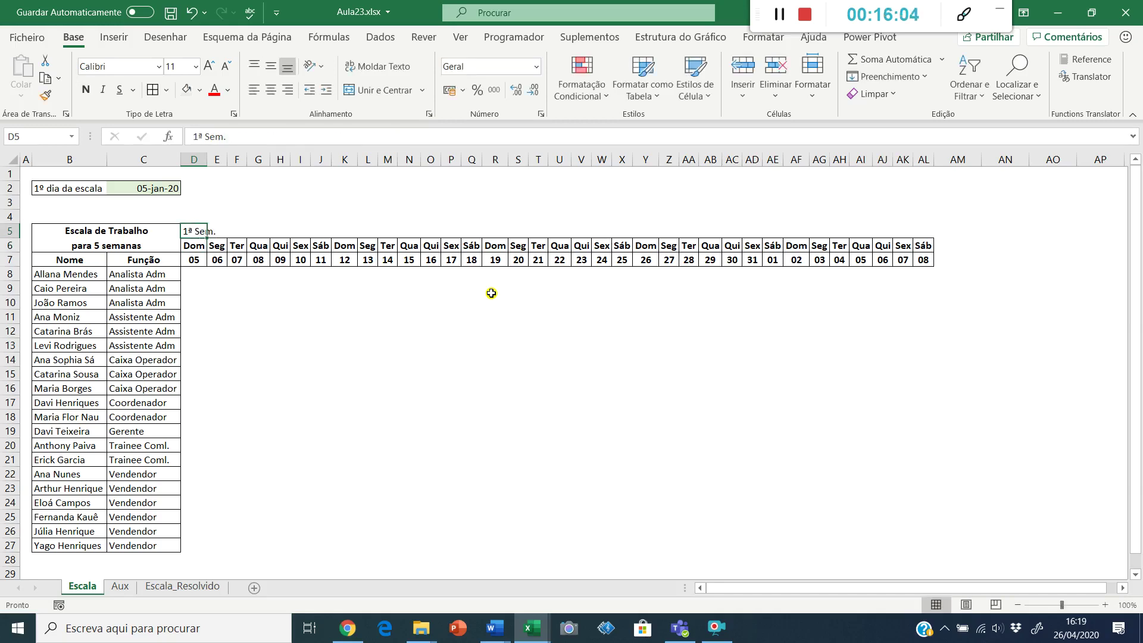
- Copy the week label from D5 to K5, R5, Y5 and AF5, above each following Sunday
key("ctrl+c")
key("Right")
key("Right")
key("Right")
key("Right")
key("Right")
key("Right")
key("Right")
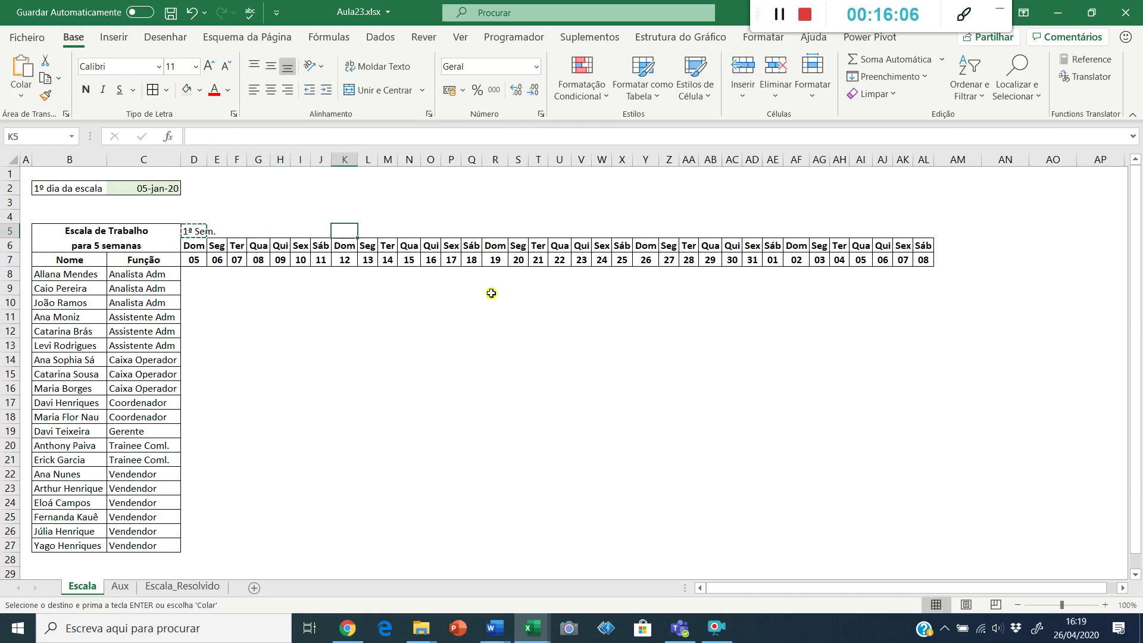
key("ctrl+v")
key("Right")
key("Right")
key("Right")
key("Right")
key("Right")
key("Right")
key("Right")
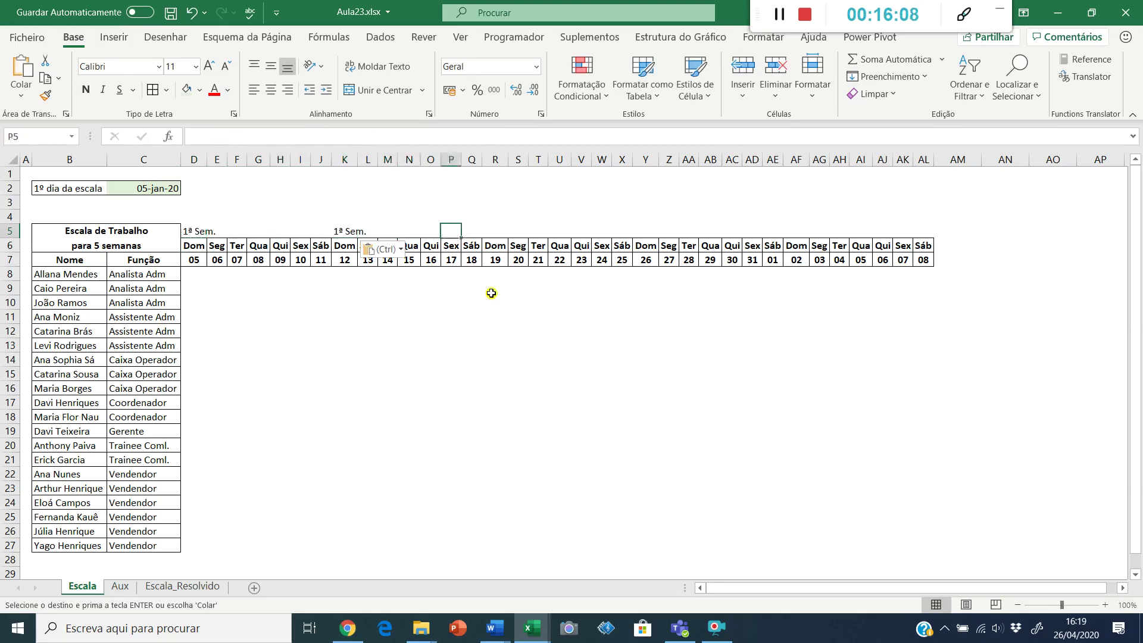
key("ctrl+v")
key("Right")
key("Right")
key("Right")
key("Right")
key("Right")
key("Right")
key("Right")
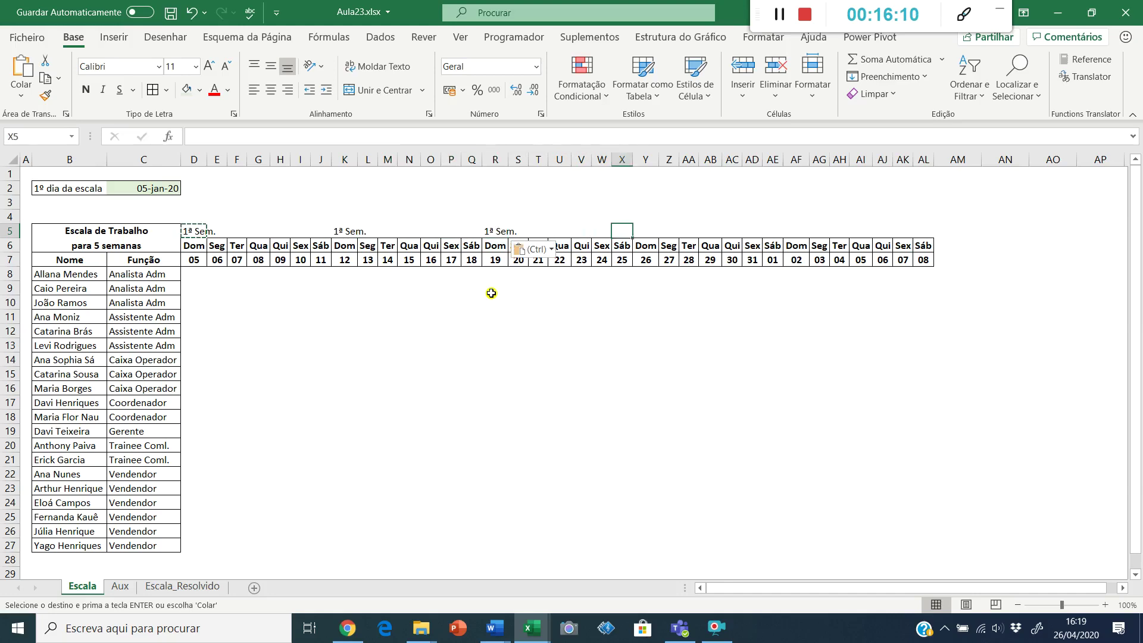
key("ctrl+v")
key("Right")
key("Right")
key("Right")
key("Right")
key("Right")
key("Right")
key("Right")
key("ctrl+v")
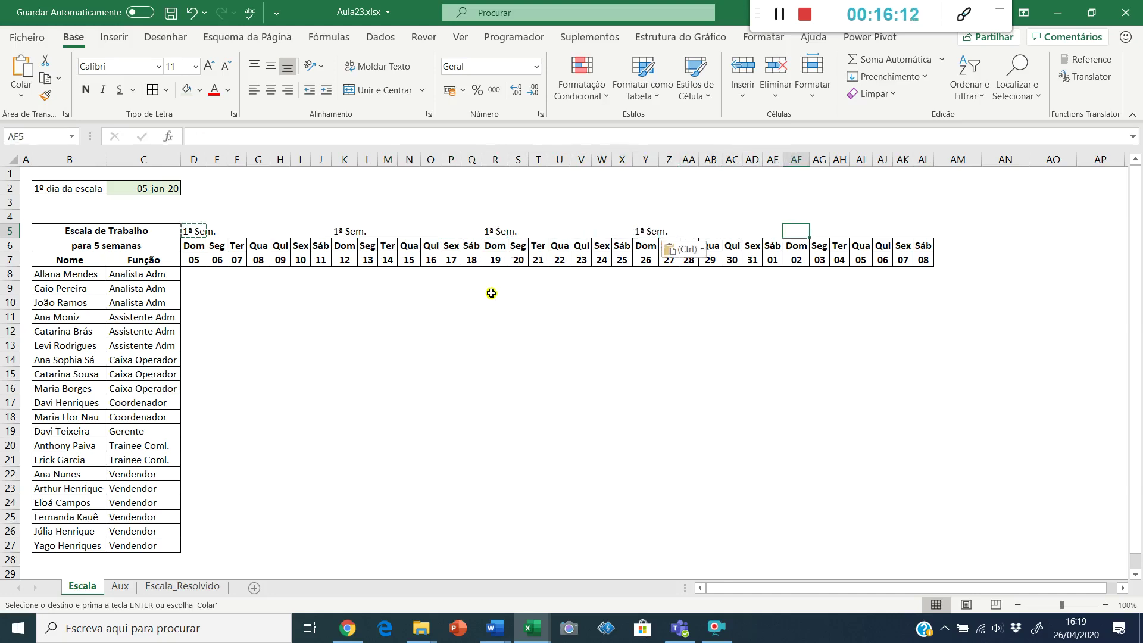
- Change the week label in K5, above the second Sunday, to "2ª Sem."
key("Left")
key("Left")
key("Left")
key("Left")
key("Left")
key("Left")
key("Left")
key("Left")
key("Left")
key("Left")
key("Left")
key("Left")
key("Left")
key("Left")
key("Left")
key("Left")
key("Left")
key("Left")
key("Left")
key("Left")
key("Left")
key("Left")
key("Left")
key("Left")
key("Left")
key("Left")
key("Left")
key("Left")
key("Right")
key("Right")
key("Right")
key("Right")
key("Right")
key("Right")
key("Right")
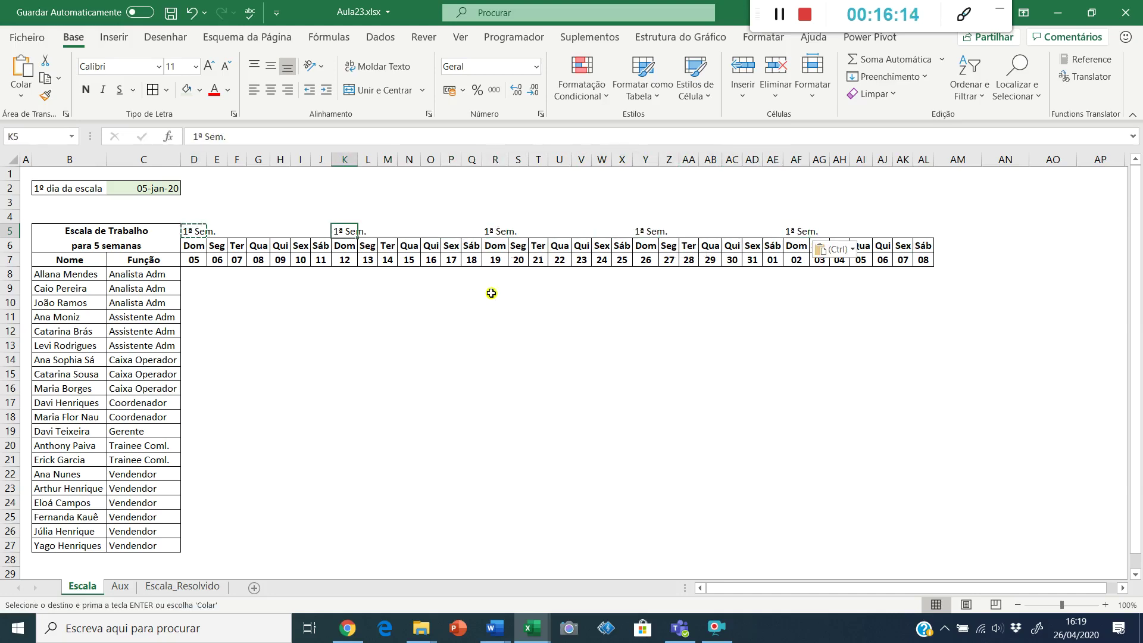
key("F2")
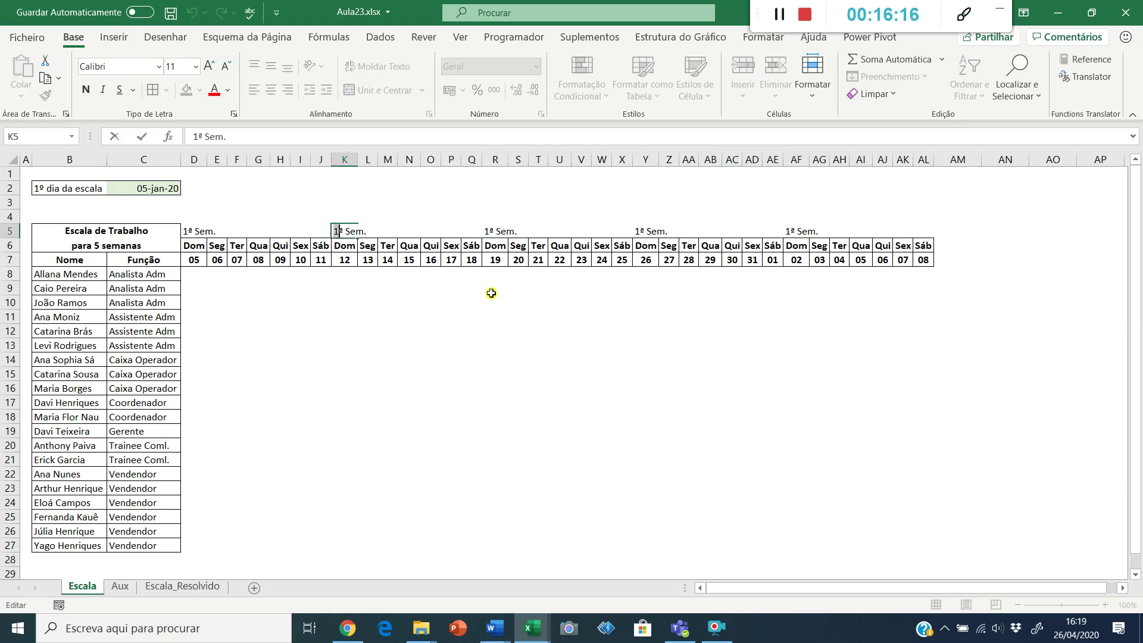
key("BackSpace")
type("2")
key("Return")
- Change the week label in R5, above the third Sunday, to "3ª Sem."
key("Up")
key("Right")
key("Right")
key("Right")
key("Right")
key("Right")
key("Right")
key("Right")
key("F2")
key("Home")
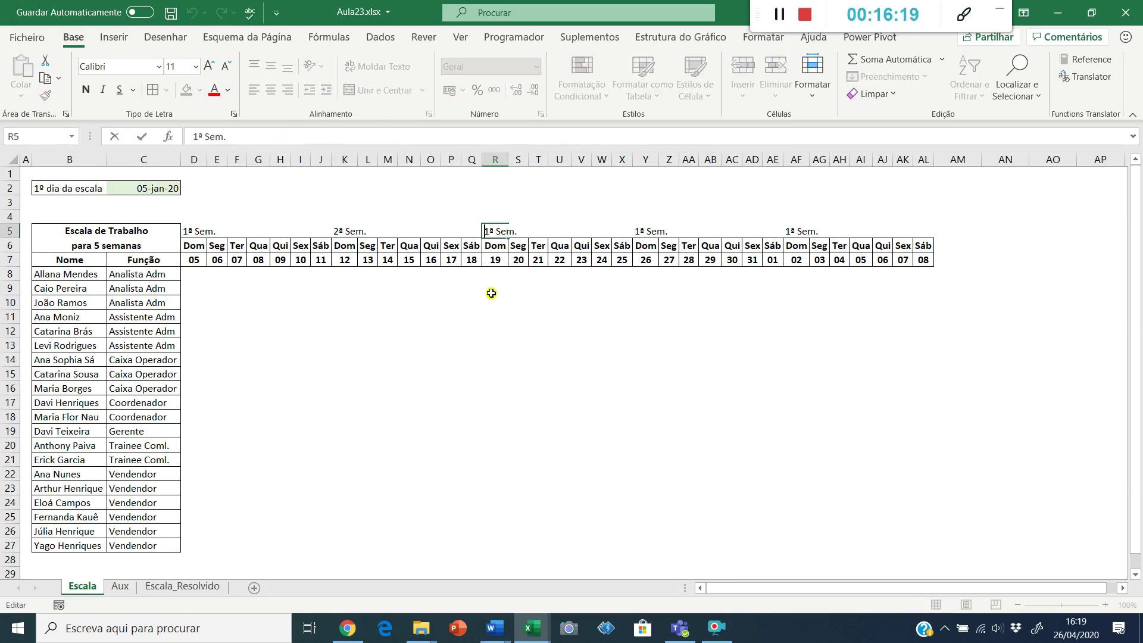
type("3")
key("Return")
- Change the week label in Y5, above the fourth Sunday, to "4ª Sem."
key("Up")
key("Right")
key("Right")
key("Right")
key("Right")
key("Right")
key("Right")
key("Right")
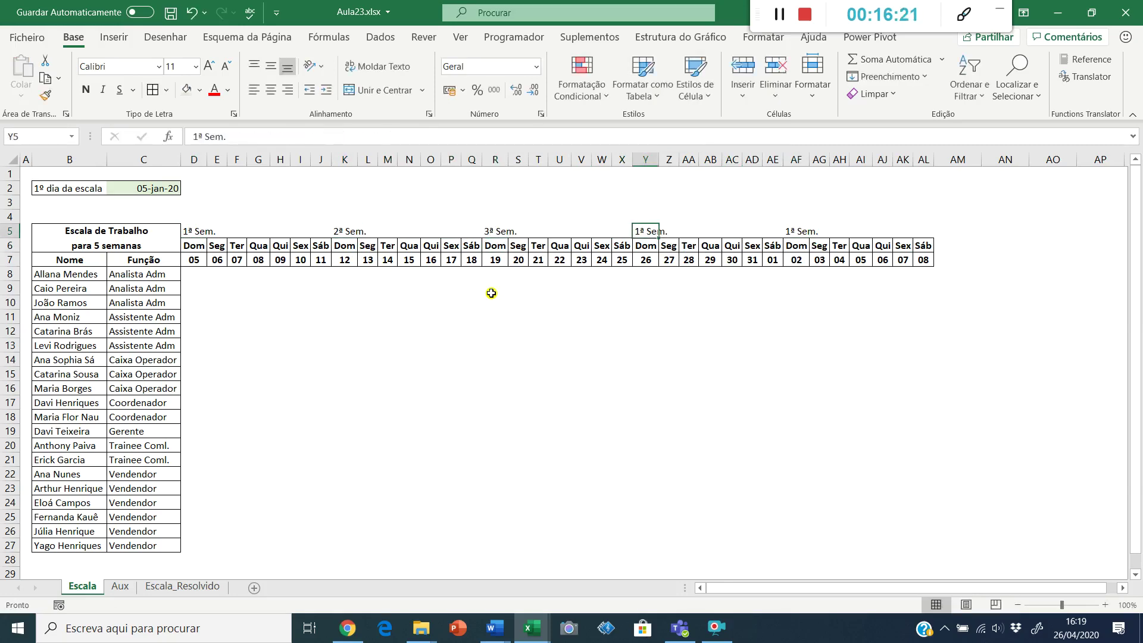
key("F2")
type("4")
key("Return")
- Change the week label in AF5, above the fifth Sunday, to "5ª Sem."
key("Up")
key("Right")
key("Right")
key("Right")
key("Right")
key("Right")
key("Right")
key("Right")
key("F2")
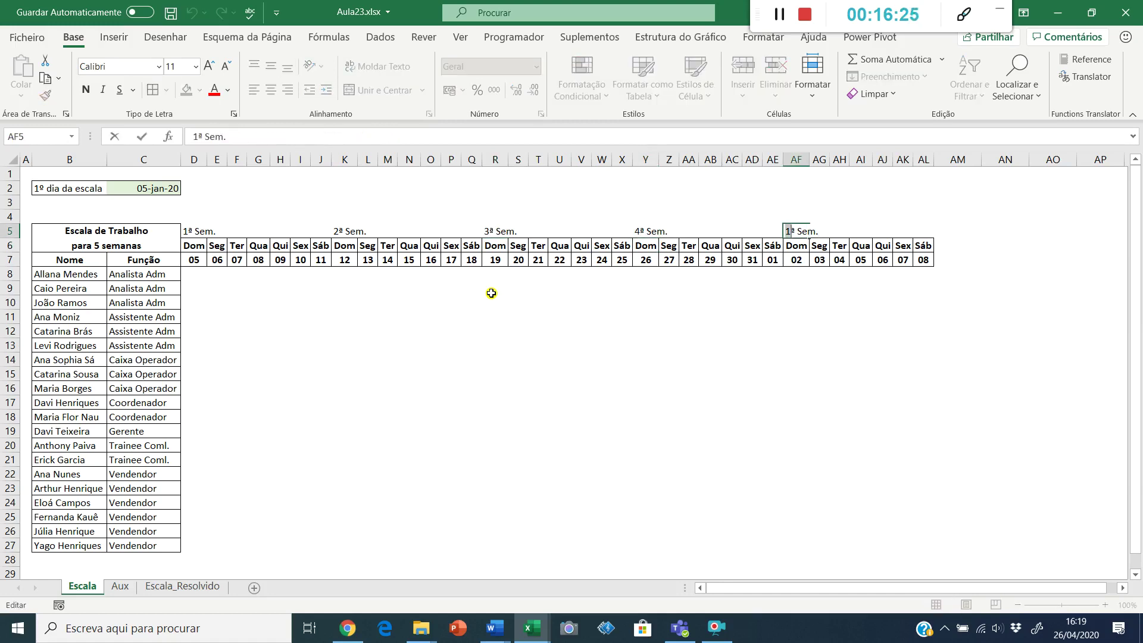
type("5")
key("Return")
- Center the fifth week's label across AF5:AL5 without merging, make it bold and middle-aligned, and outline the range with a border
key("Right")
key("Right")
key("Right")
key("Right")
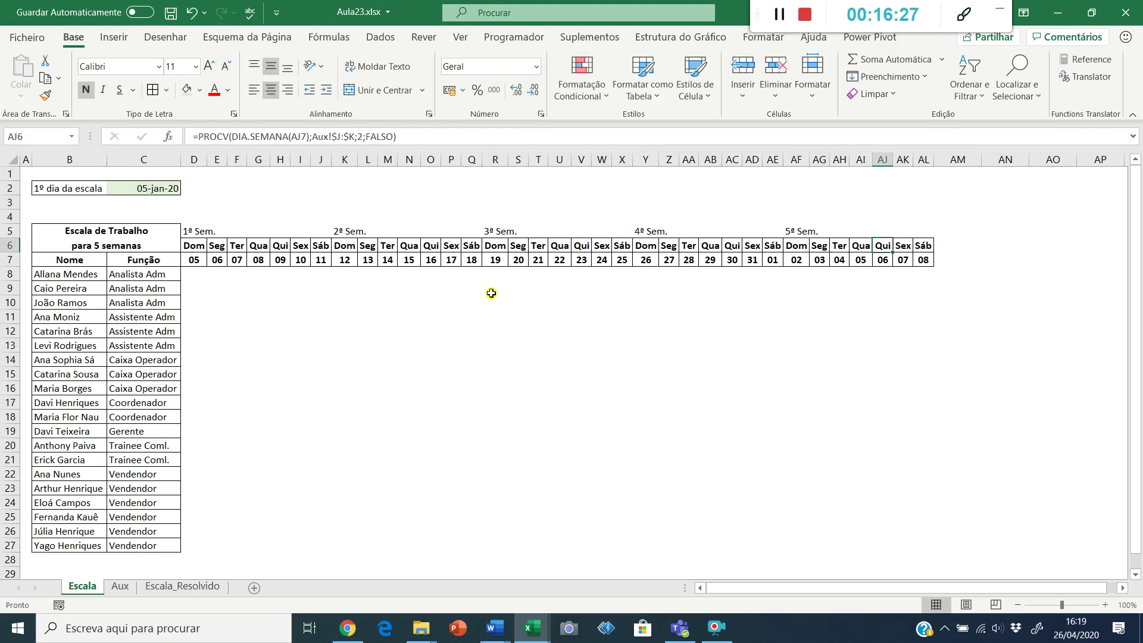
key("Up")
key("Right")
key("Right")
key("shift+Left")
key("shift+Left")
key("shift+Left")
key("shift+Left")
key("shift+Left")
key("shift+Left")
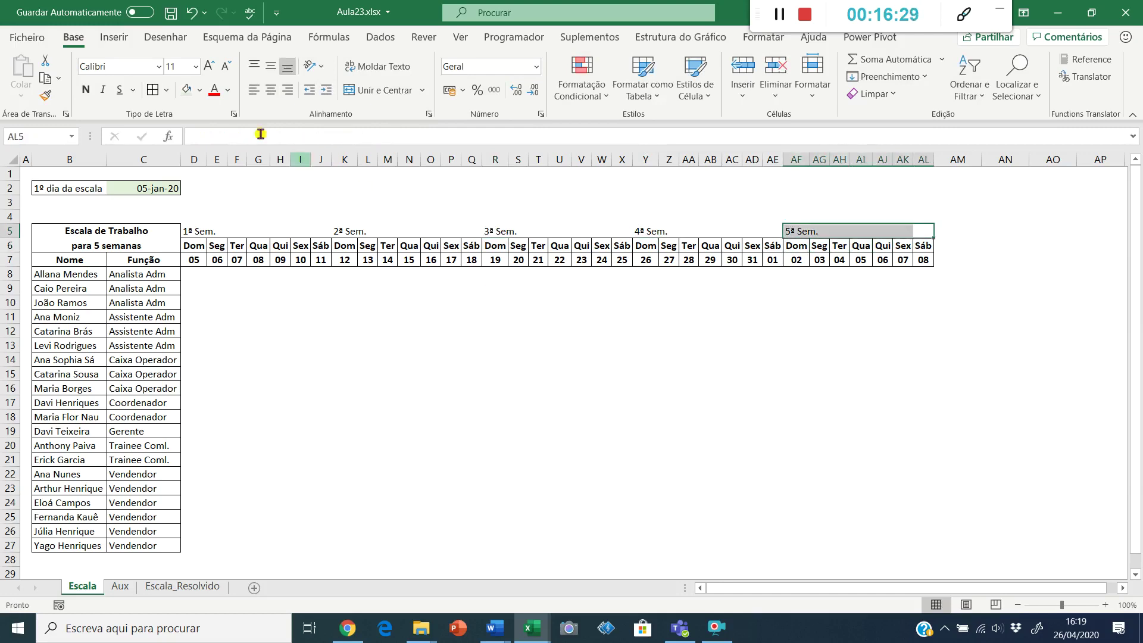
left_click(430, 116)
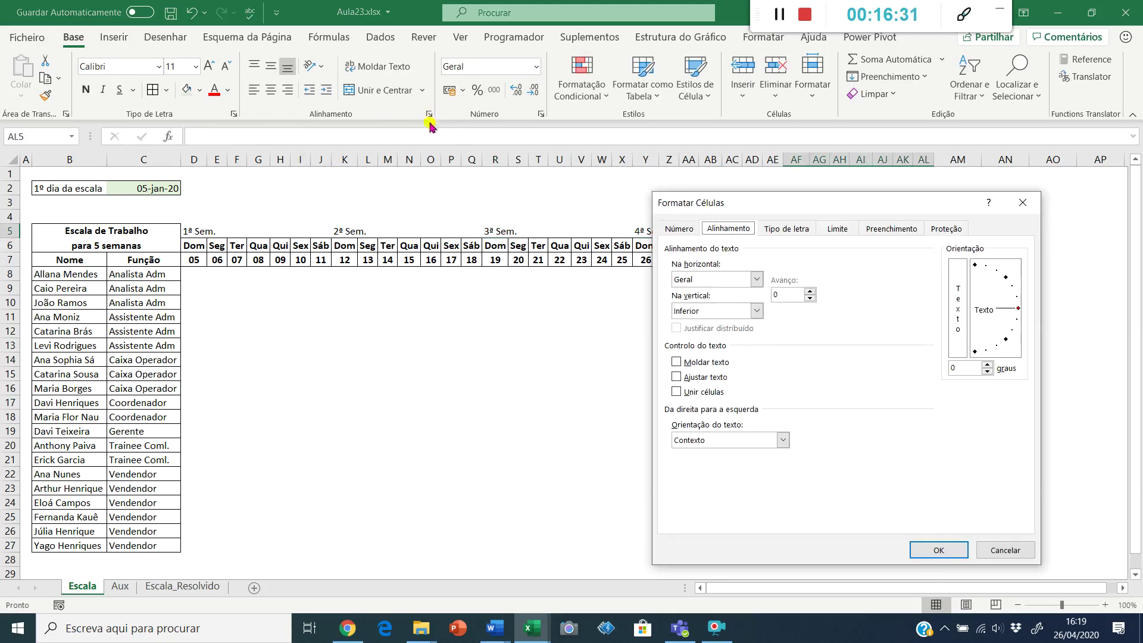
left_click(699, 279)
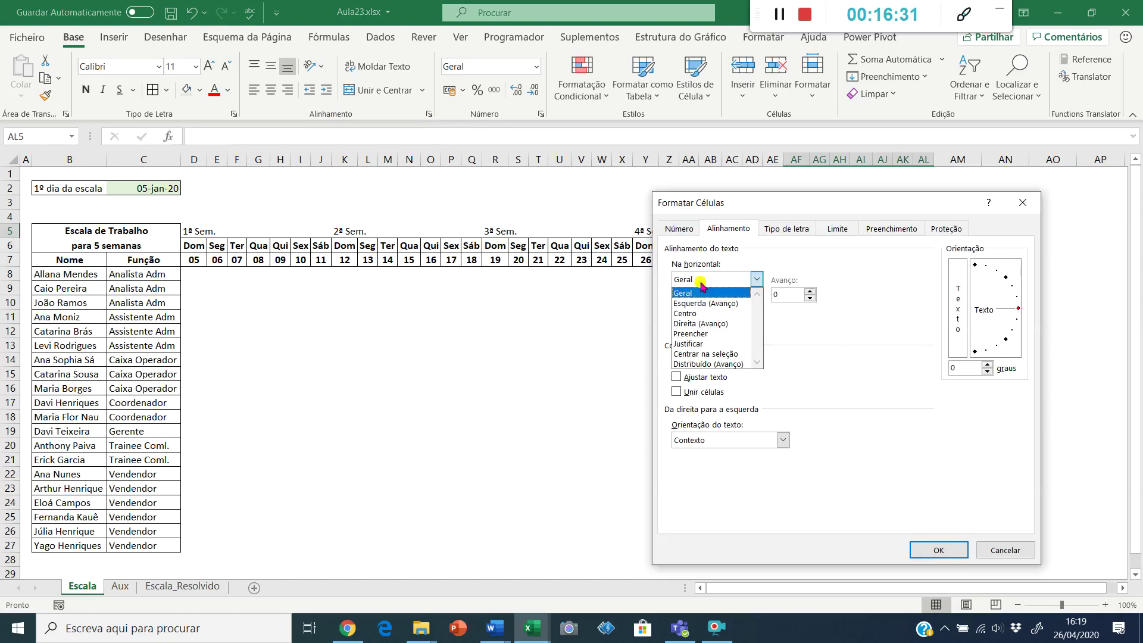
left_click(703, 355)
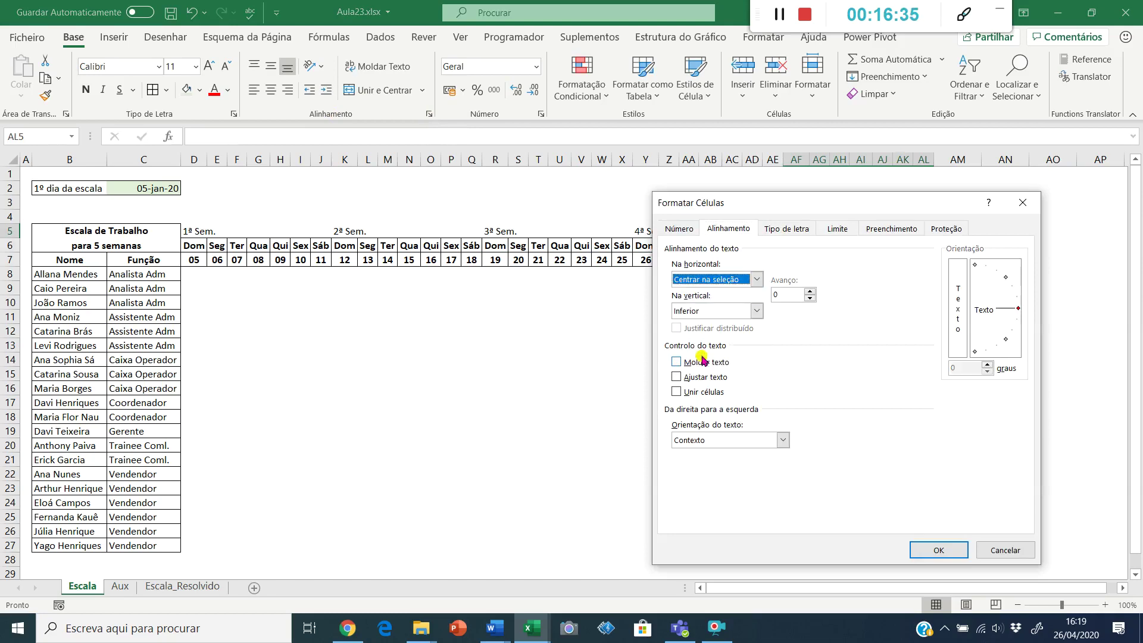
left_click(938, 549)
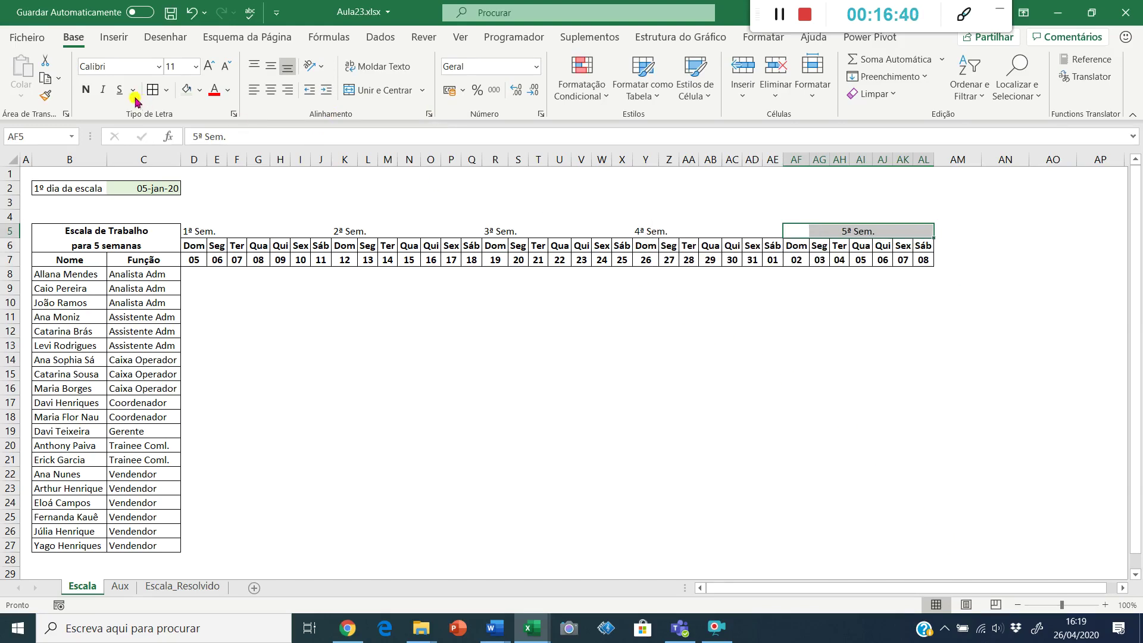
left_click(85, 90)
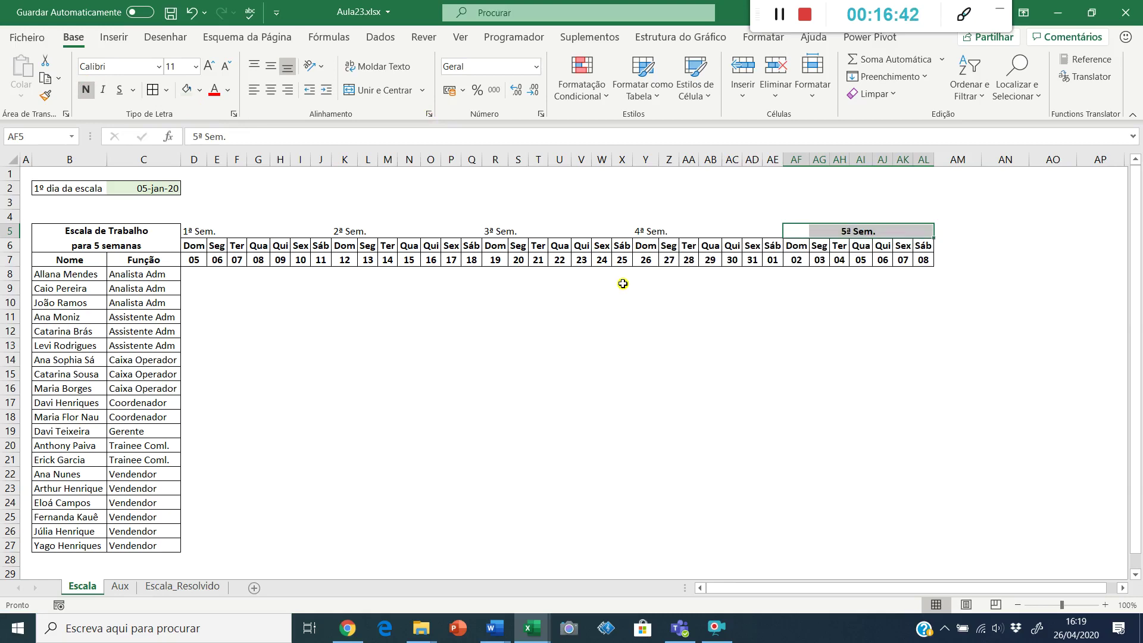
left_click(269, 67)
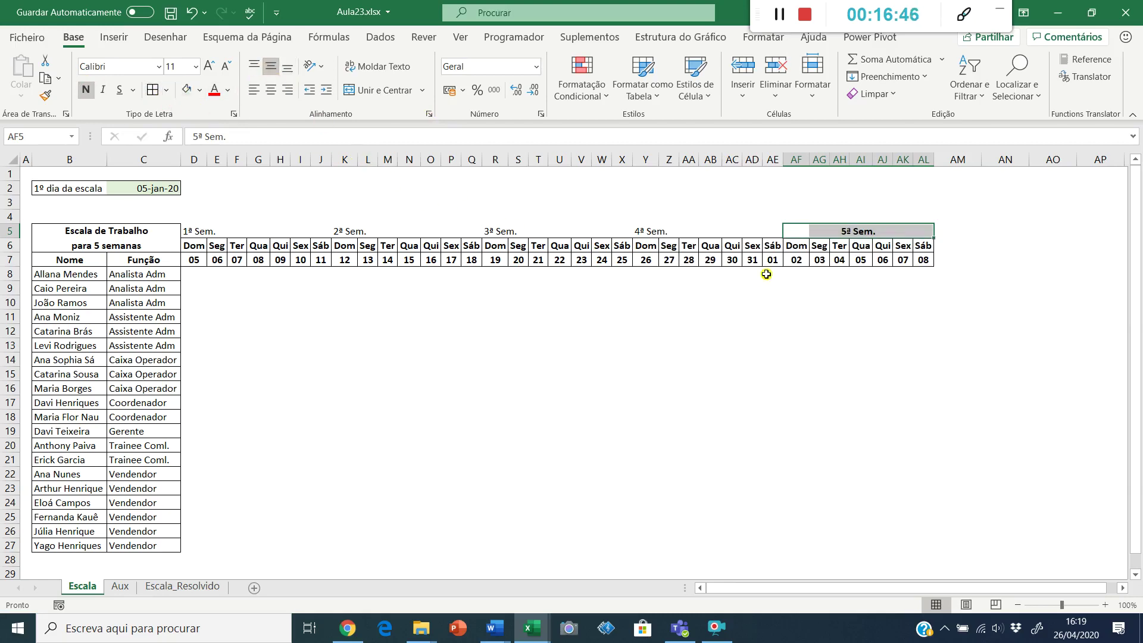
- Copy only the formatting of AF5:AL5 to the week labels starting at Y5, R5, K5 and D5
key("ctrl+c")
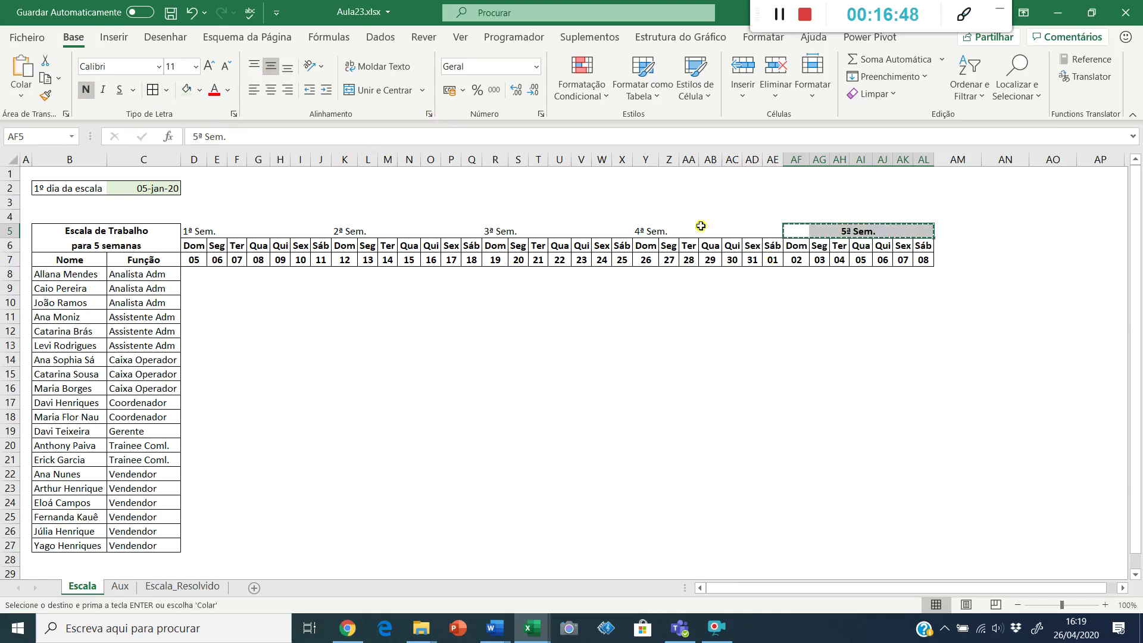
left_click(645, 230)
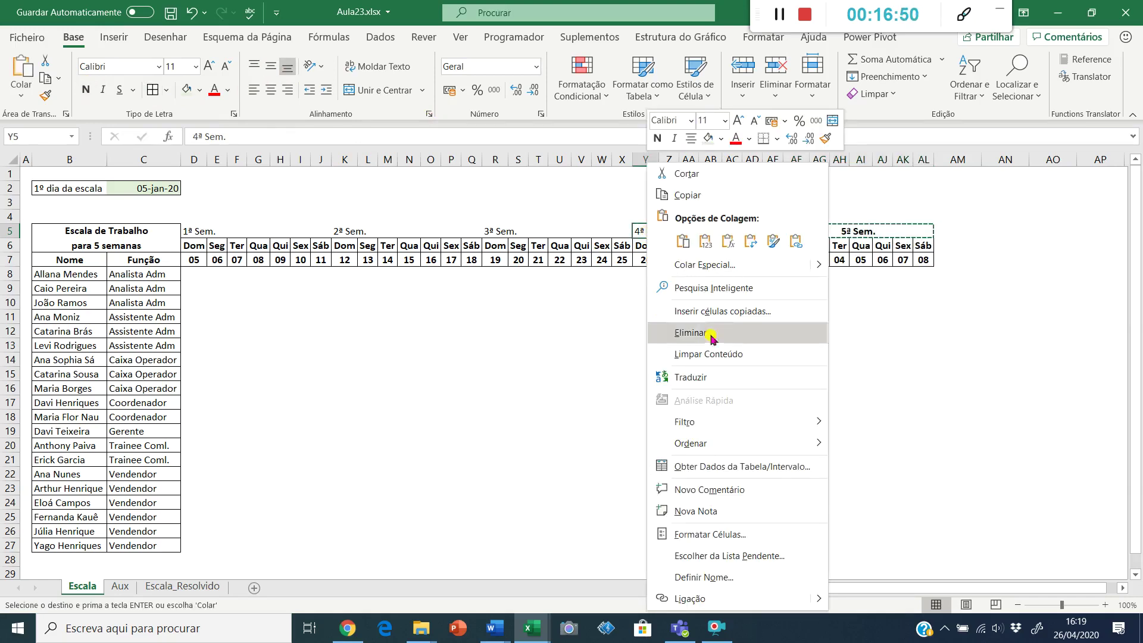
left_click(771, 241)
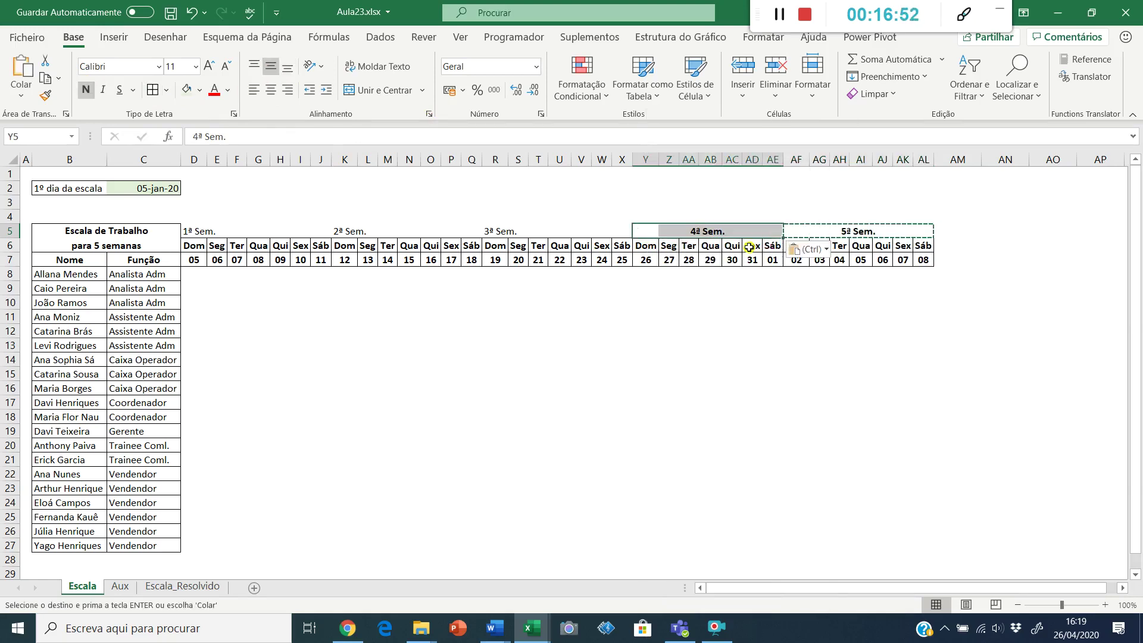
left_click(491, 228)
right_click(491, 228)
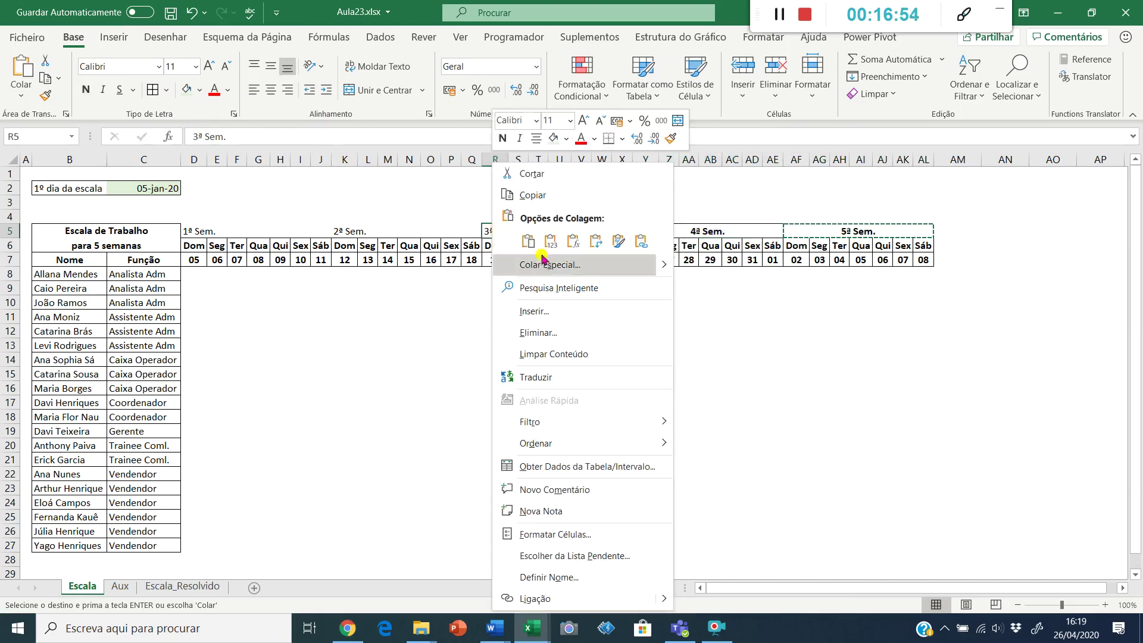
left_click(618, 241)
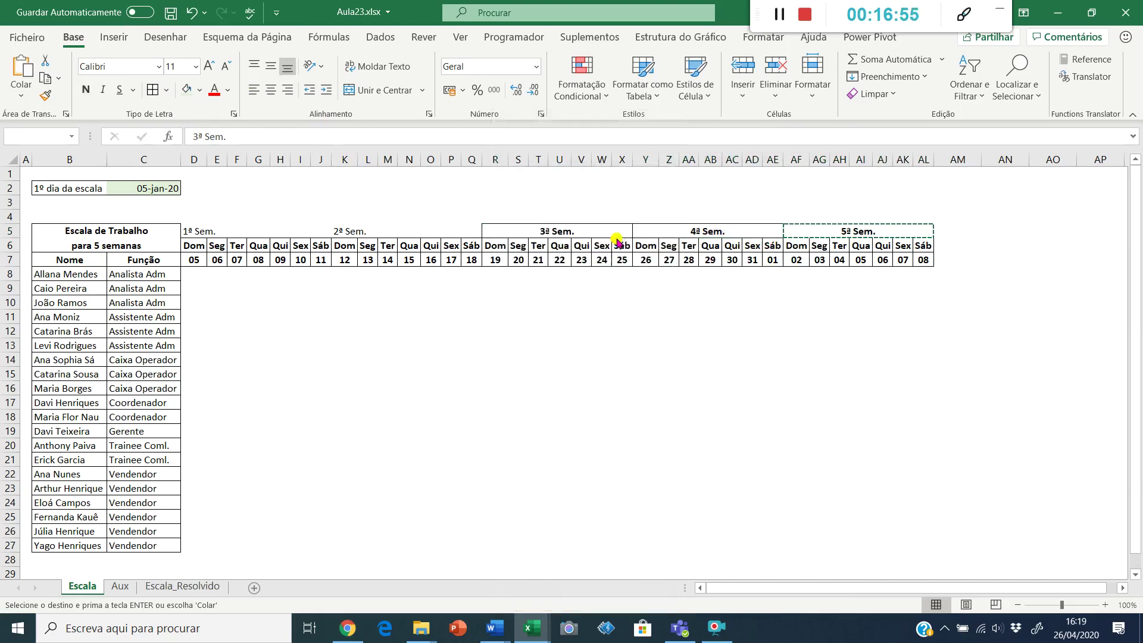
left_click(345, 231)
right_click(345, 231)
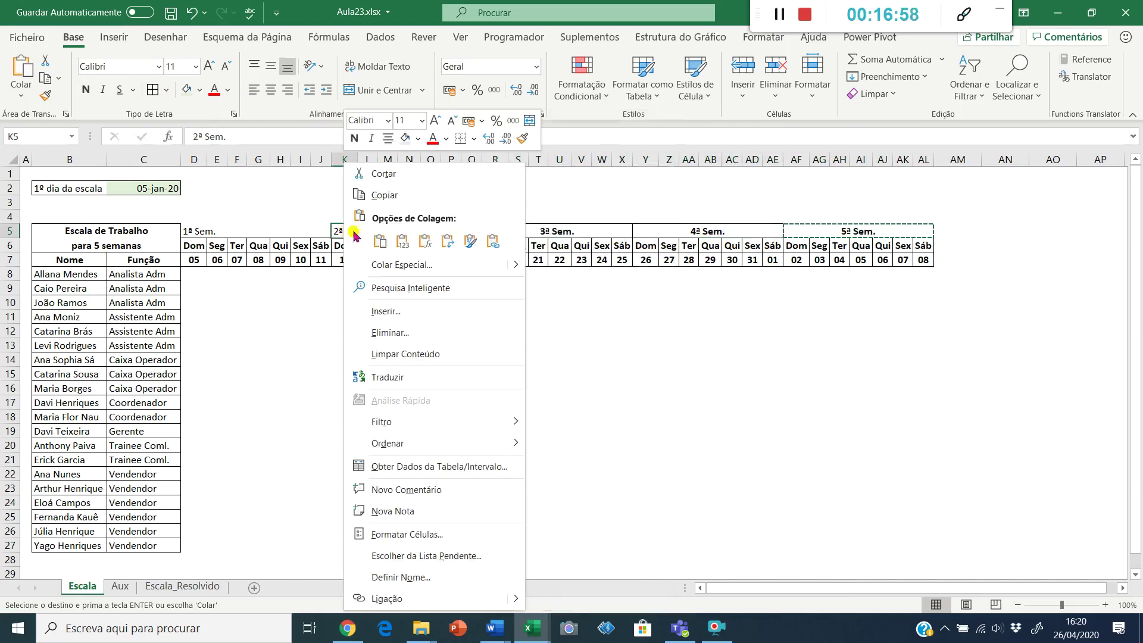
left_click(469, 241)
left_click(196, 231)
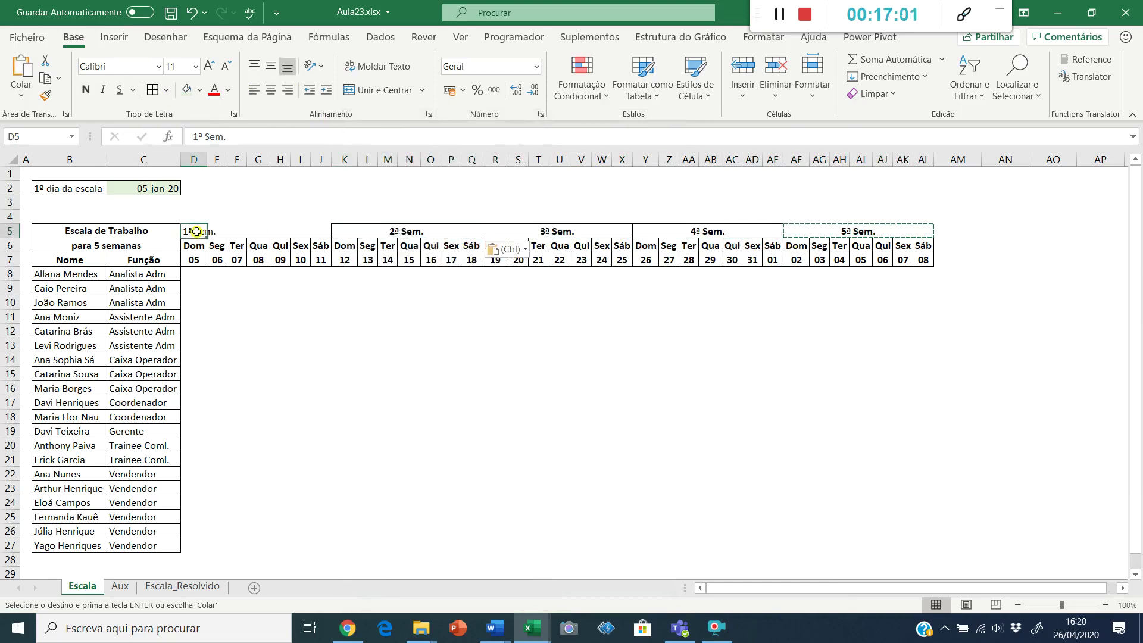
right_click(196, 231)
left_click(324, 241)
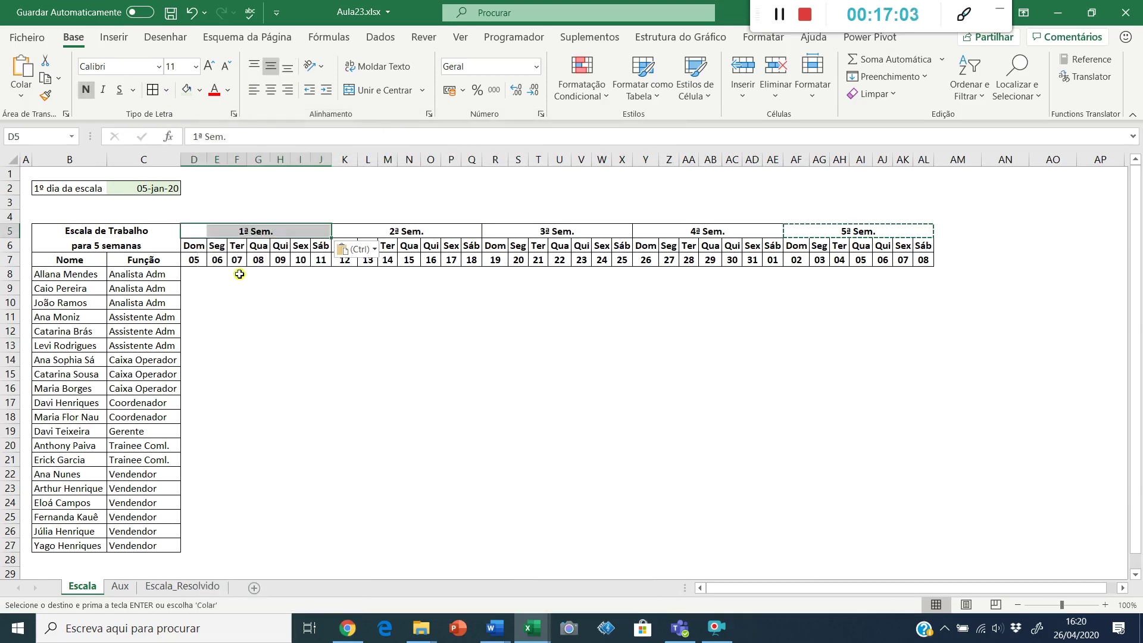
- End the copy mode and save the workbook
left_click(195, 270)
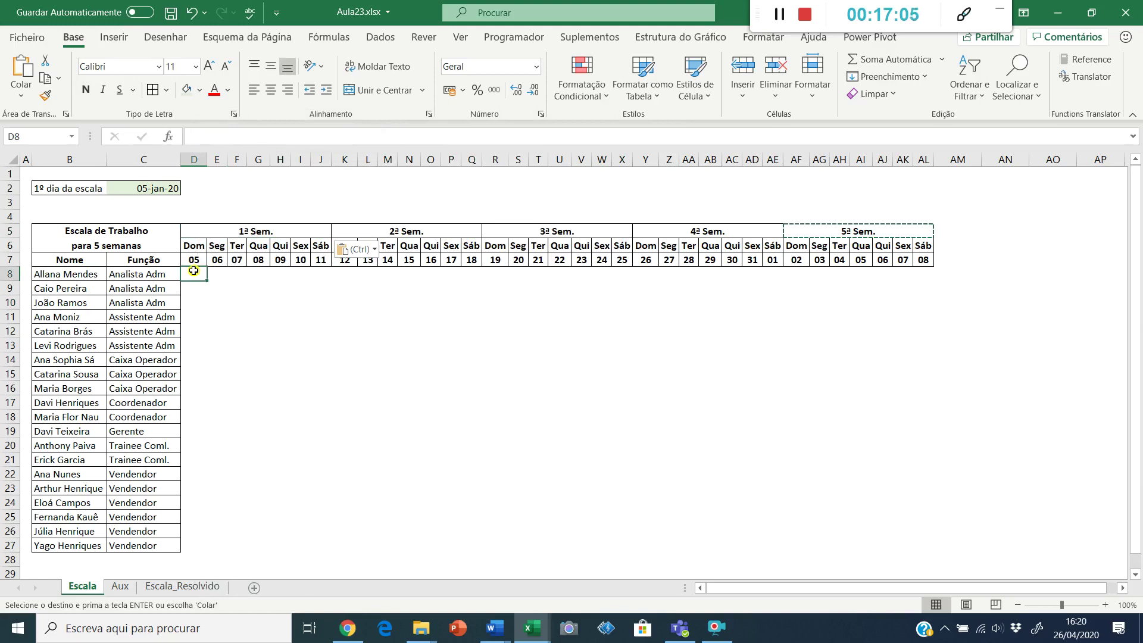
key("Escape")
left_click(337, 275)
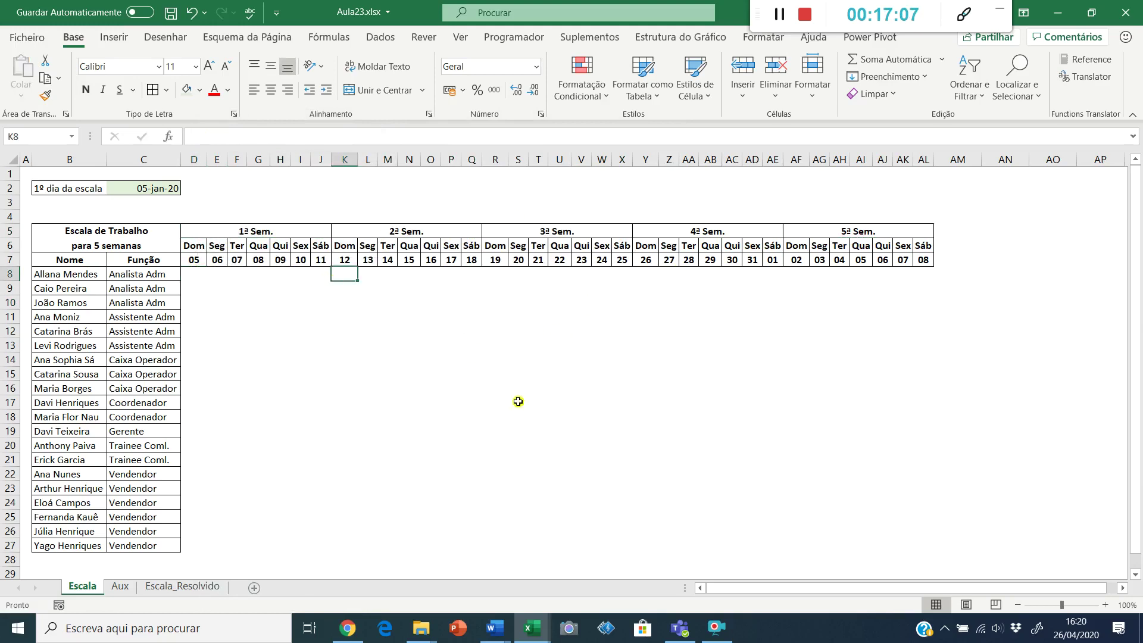
left_click(171, 13)
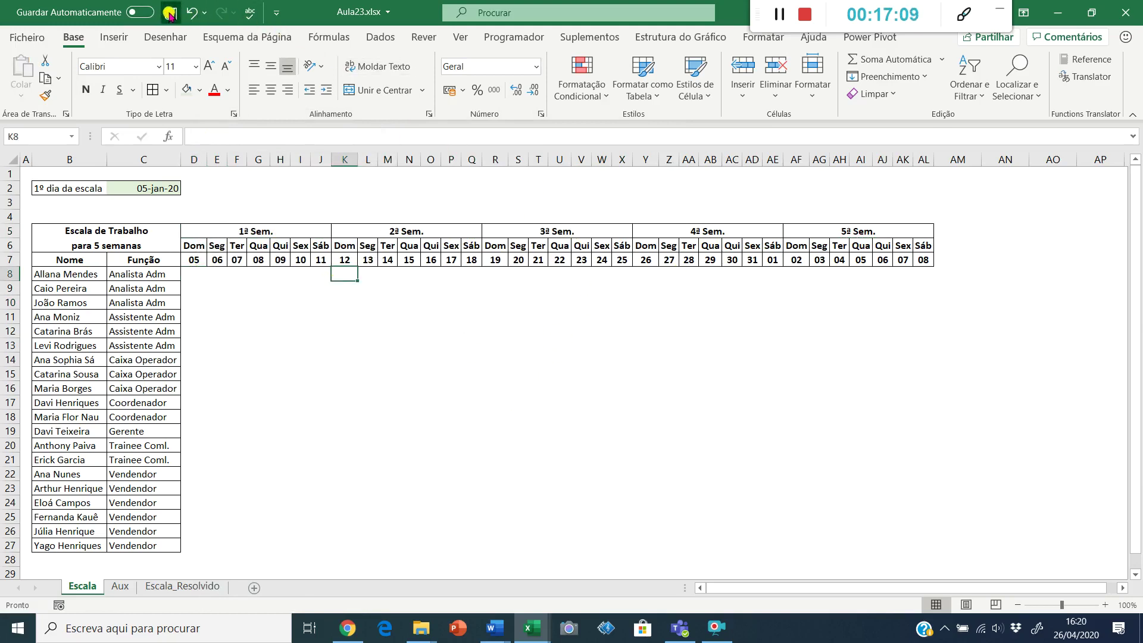
left_click(223, 235)
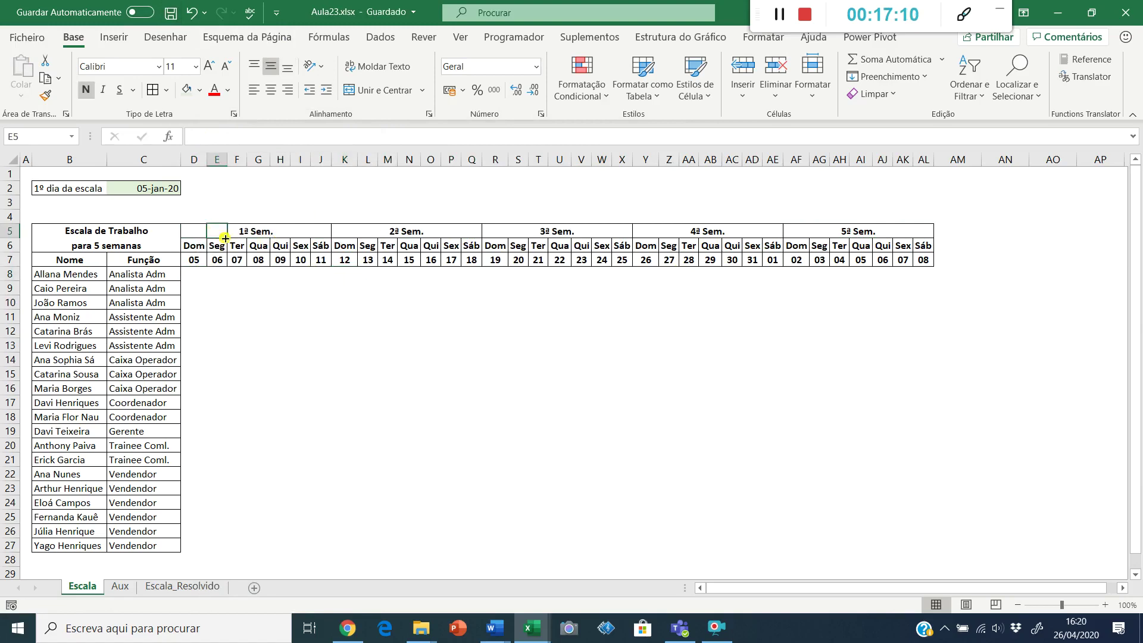
left_click(370, 232)
left_click(500, 232)
left_click(817, 231)
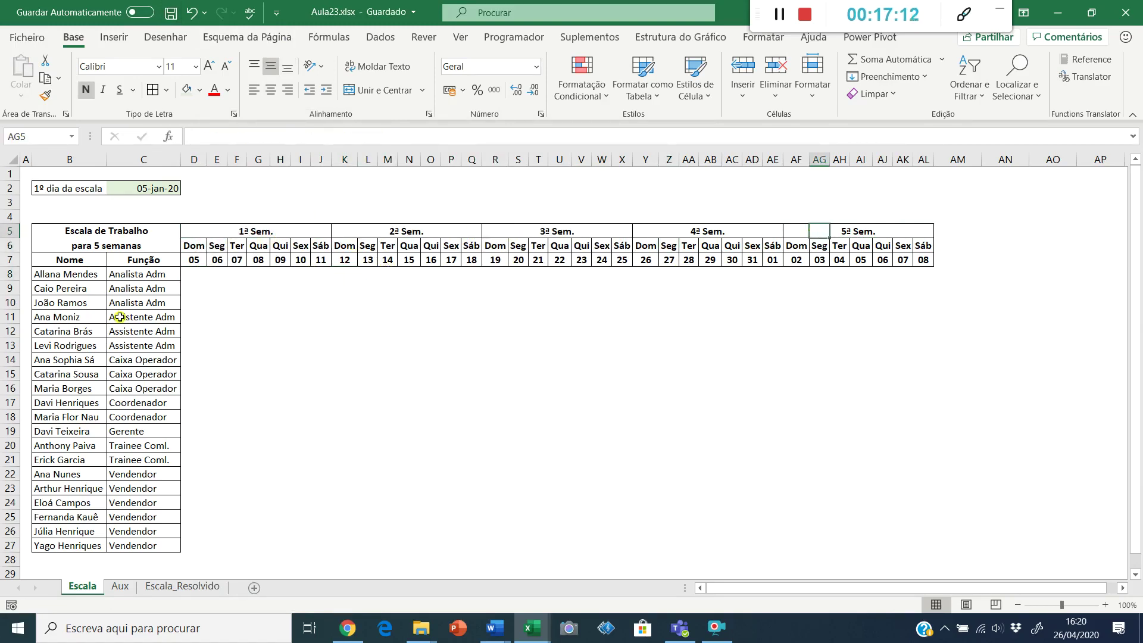
left_click(184, 275)
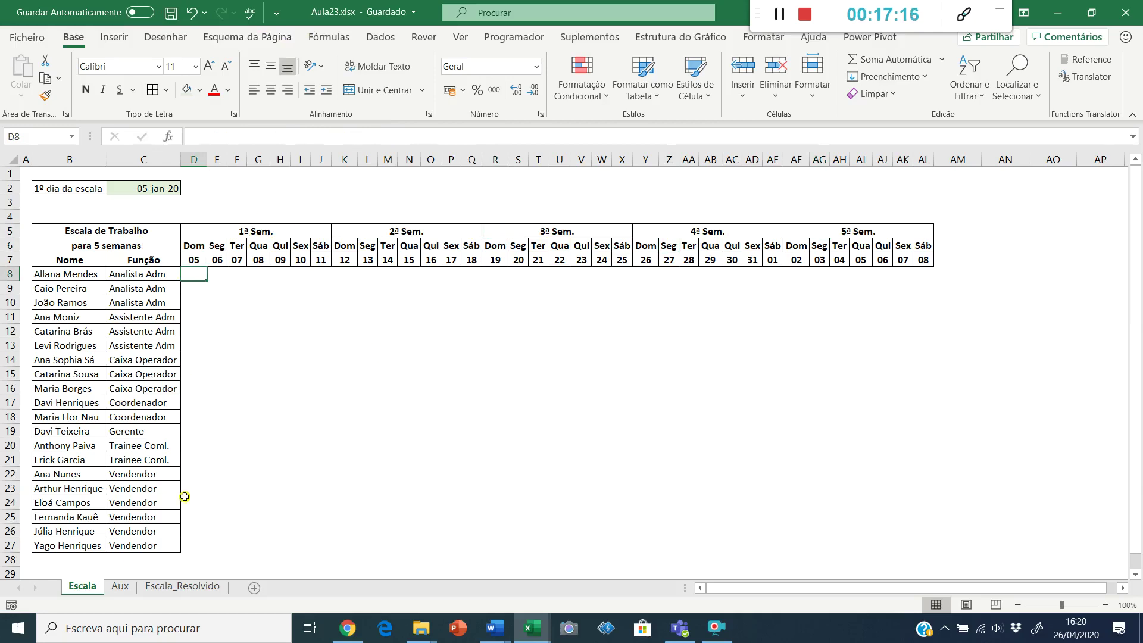
- Examine the Opções Trabalho table on the Aux sheet and the DESLOCAMENTO formula beside it in H3
left_click(120, 586)
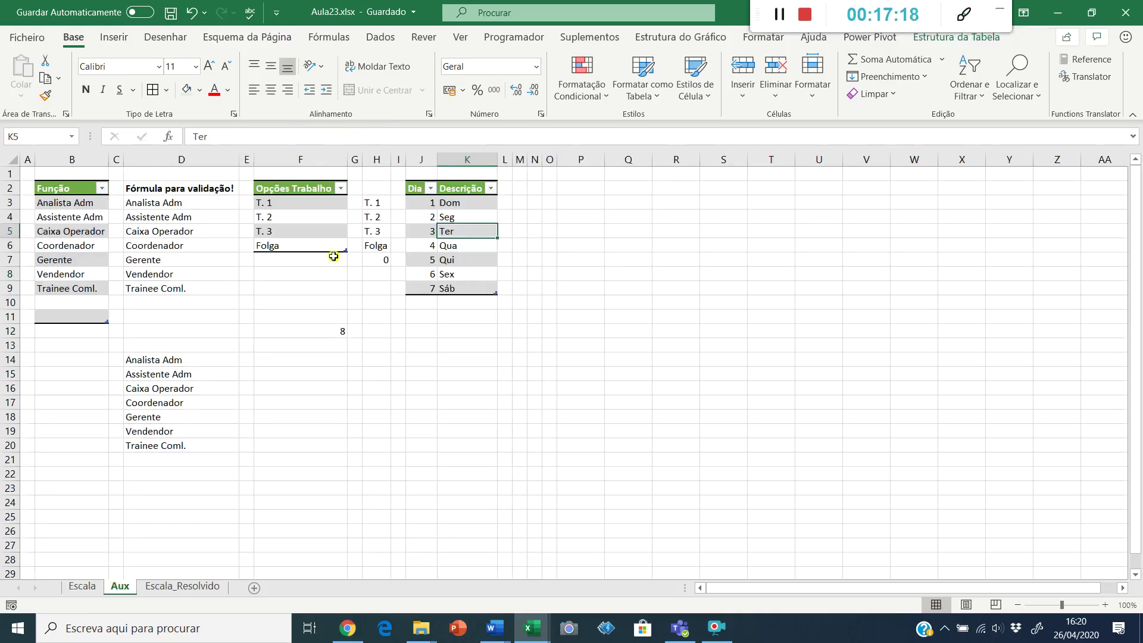
left_click(285, 204)
left_click(280, 217)
left_click(280, 234)
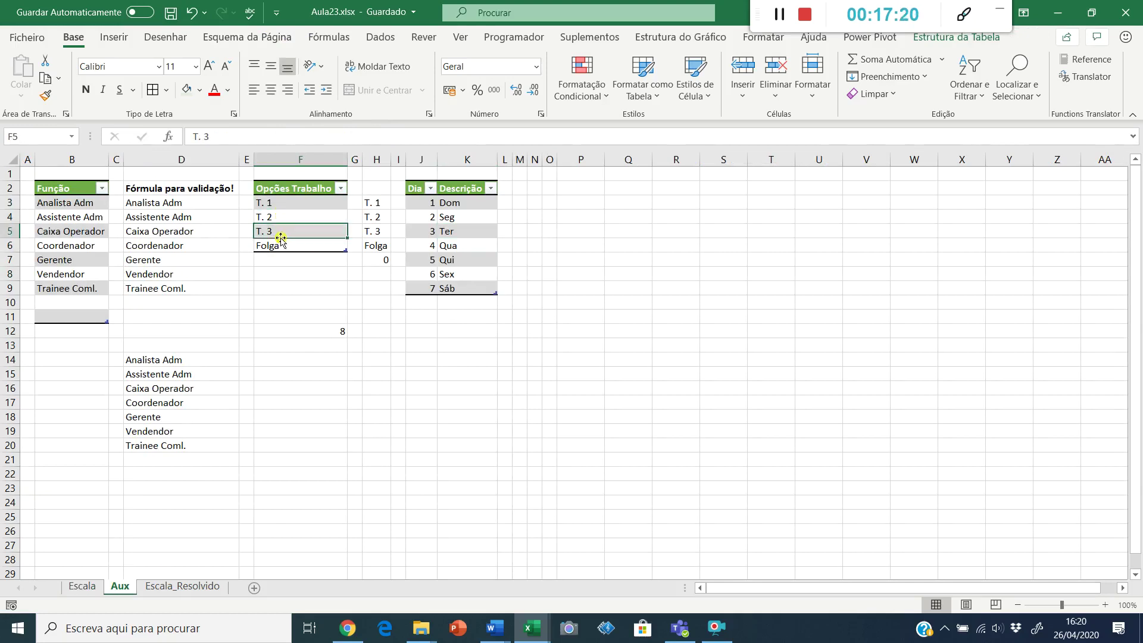
left_click(281, 246)
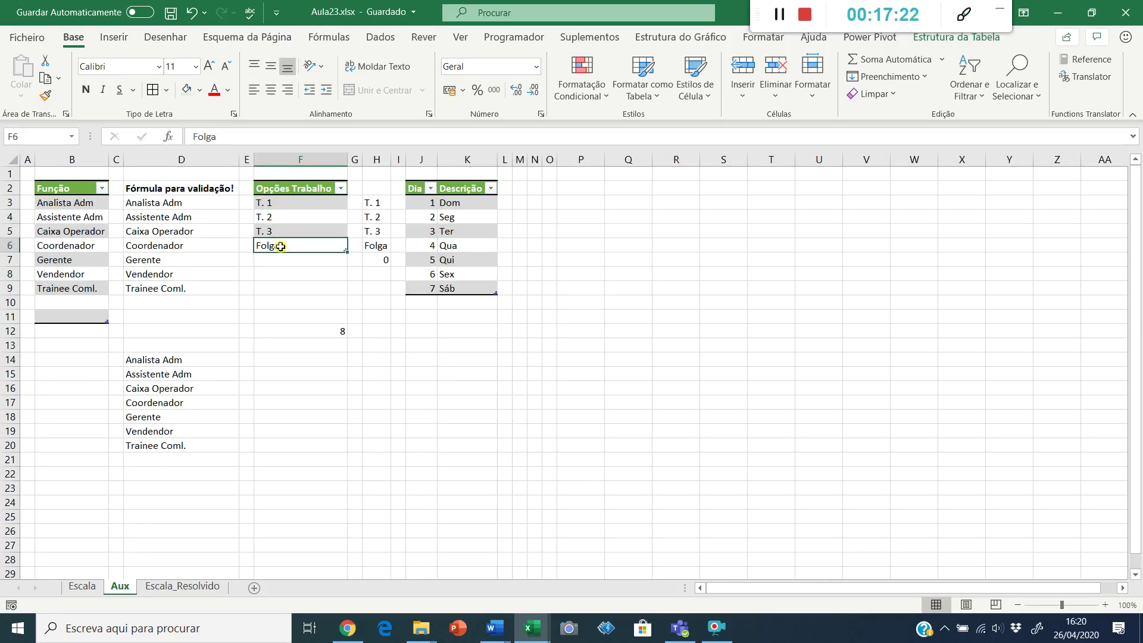
left_click(374, 201)
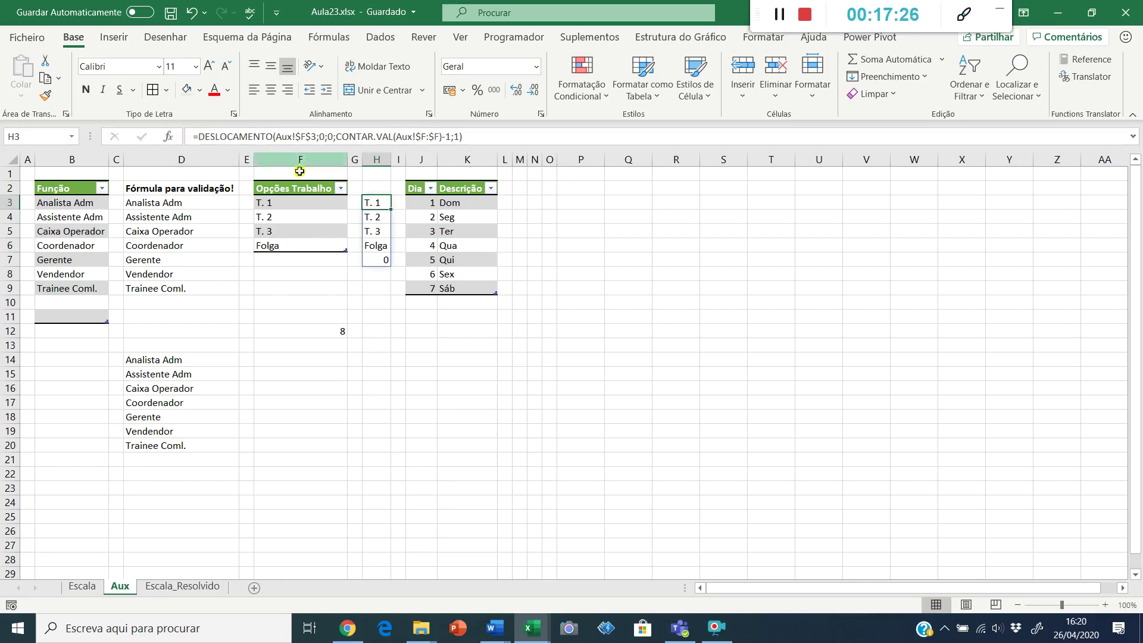
- Clear F12 and start a DESLOCAMENTO formula there, opening its function arguments for entry
left_click(320, 333)
key("Delete")
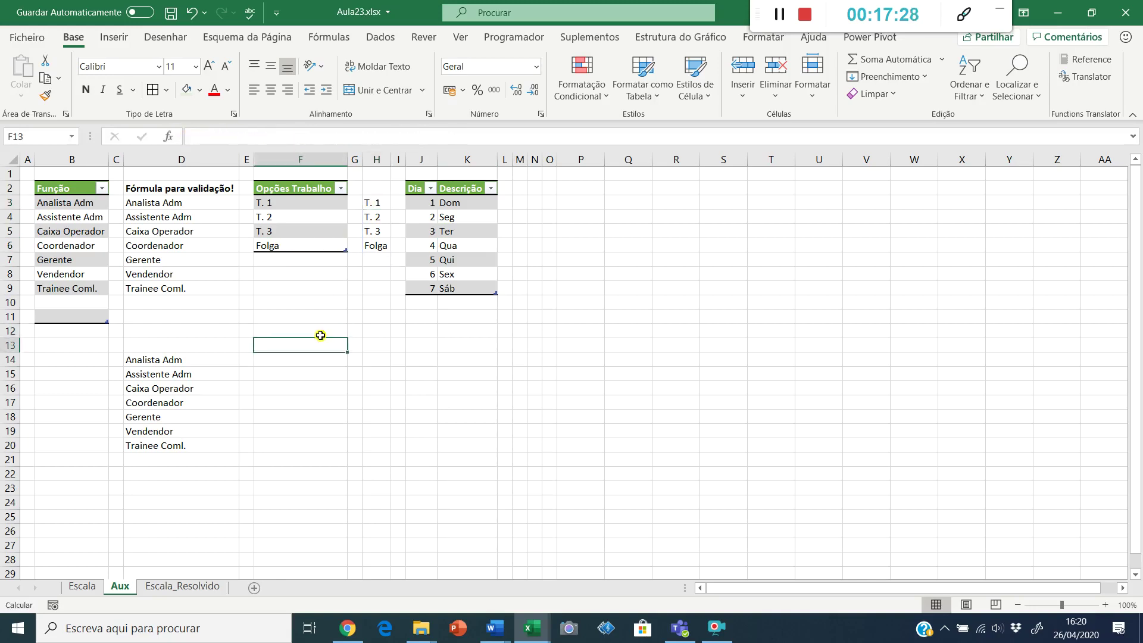
type("=delo")
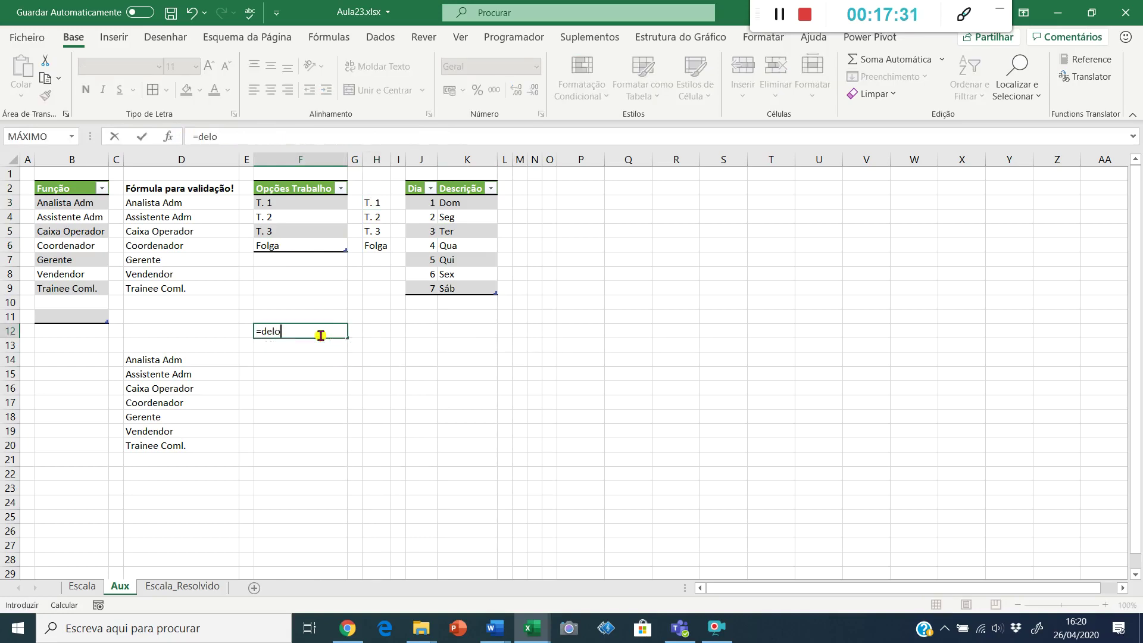
key("BackSpace")
key("BackSpace")
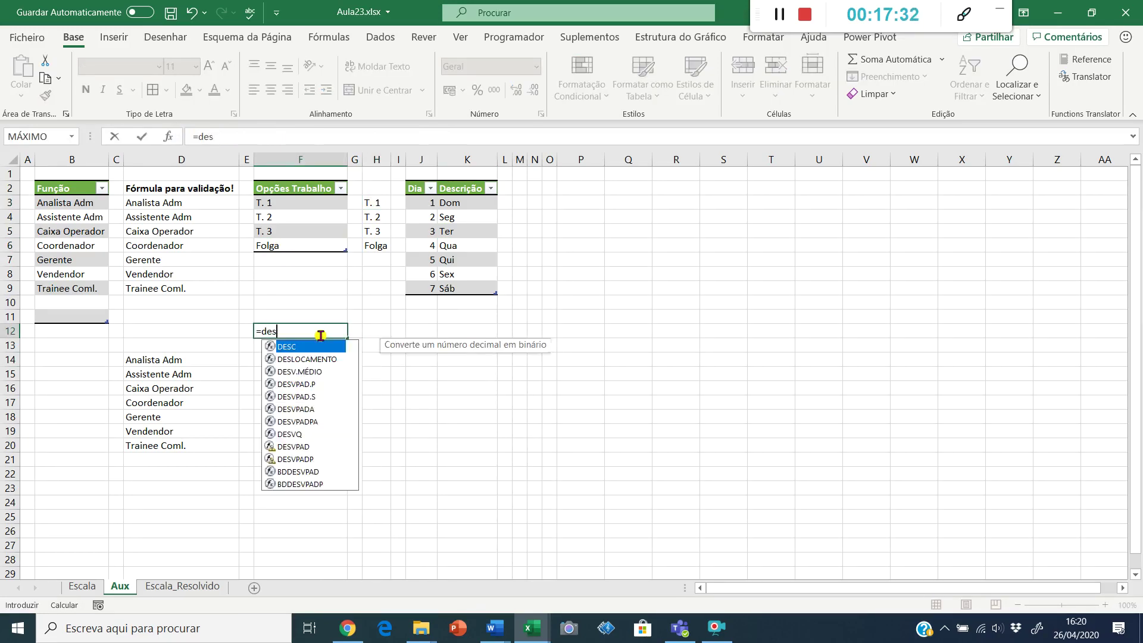
type("slo")
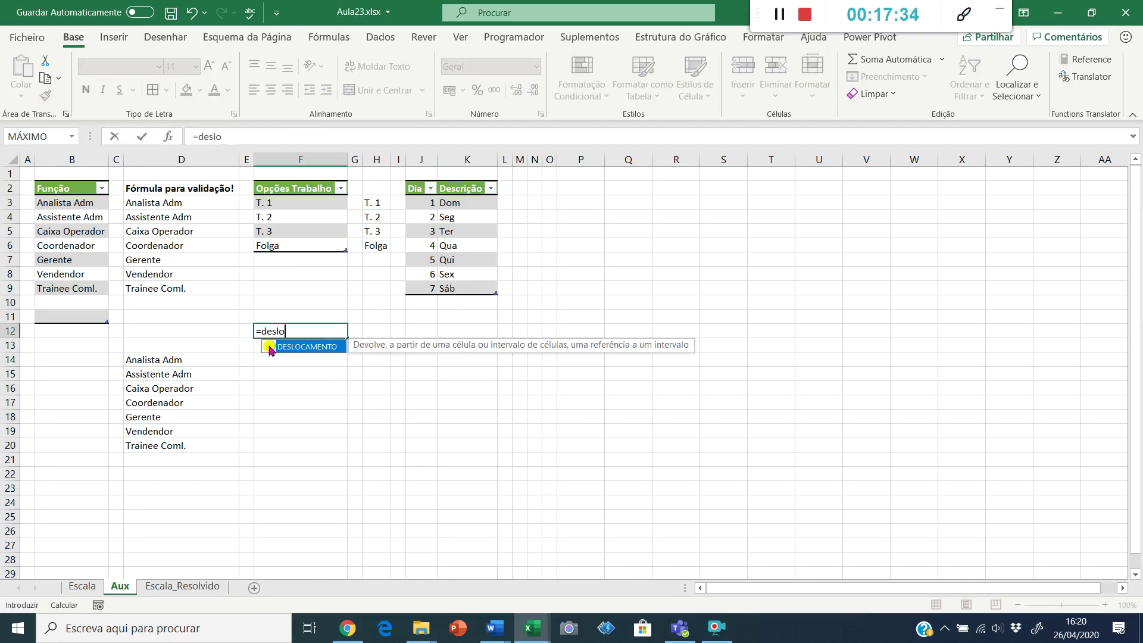
double_click(289, 348)
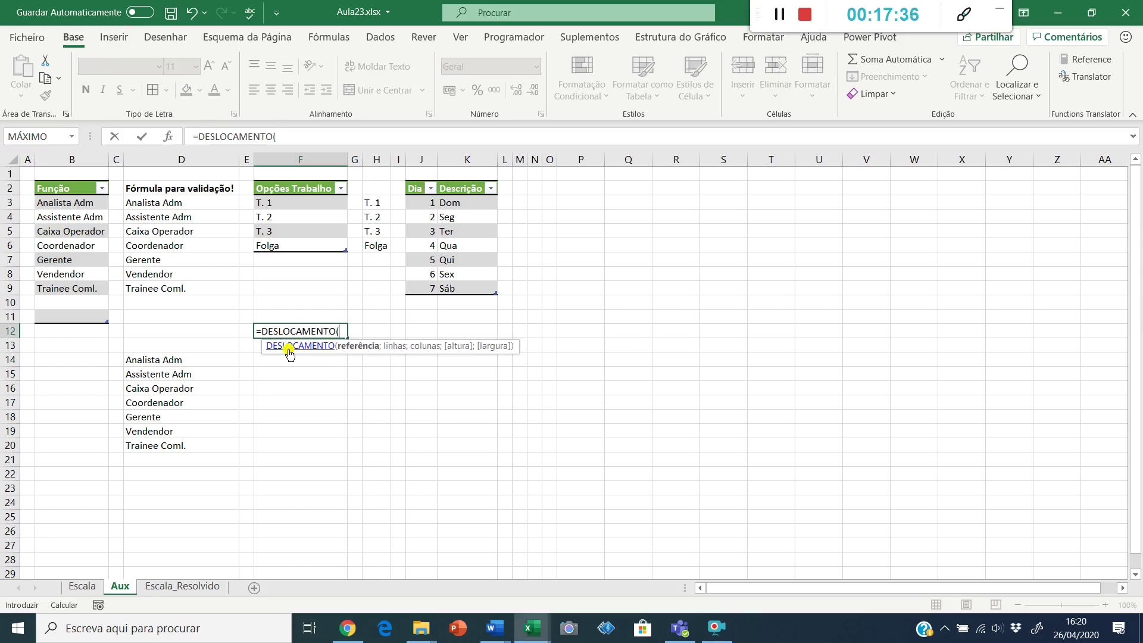
left_click(168, 136)
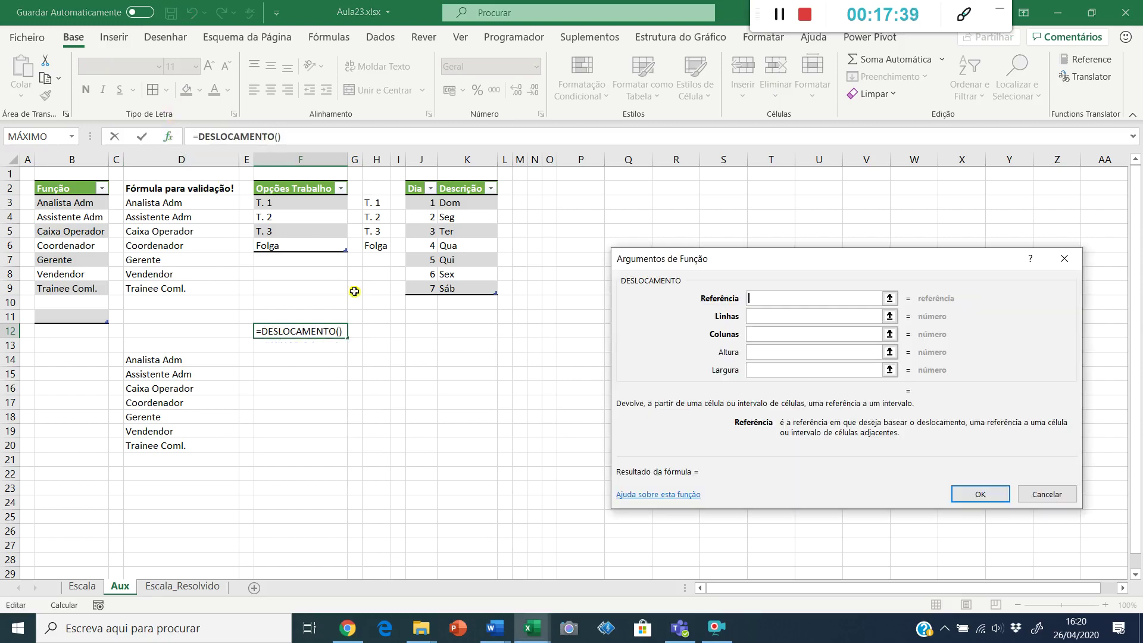
- Complete the DESLOCAMENTO formula with reference $F$3, 0 rows, 0 columns, height 2 and width 1
left_click(263, 204)
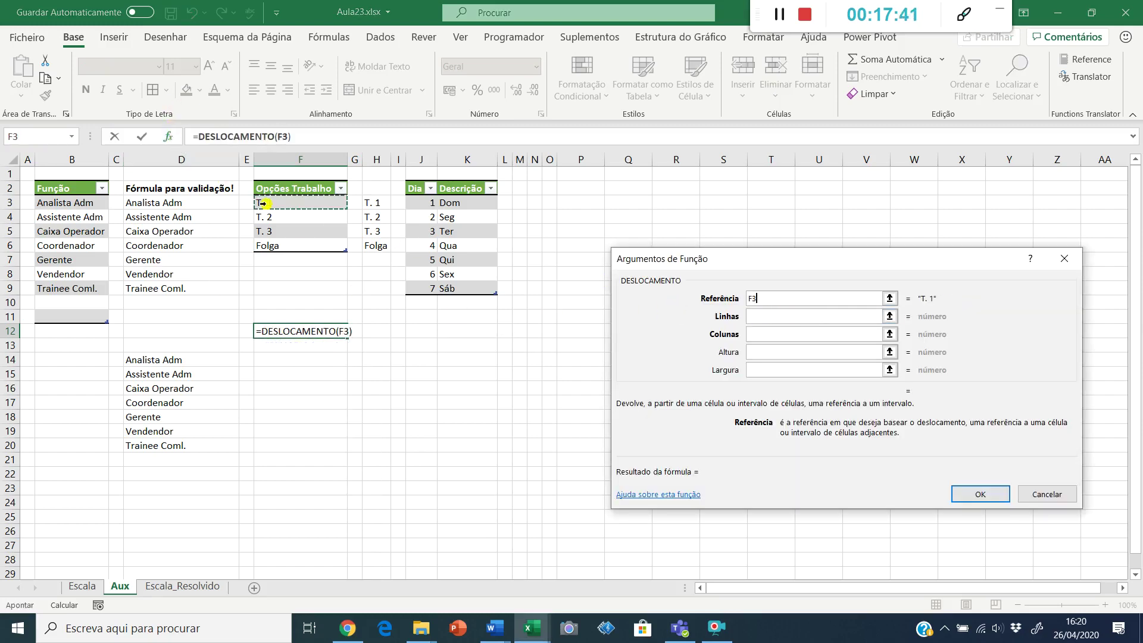
key("F4")
key("Tab")
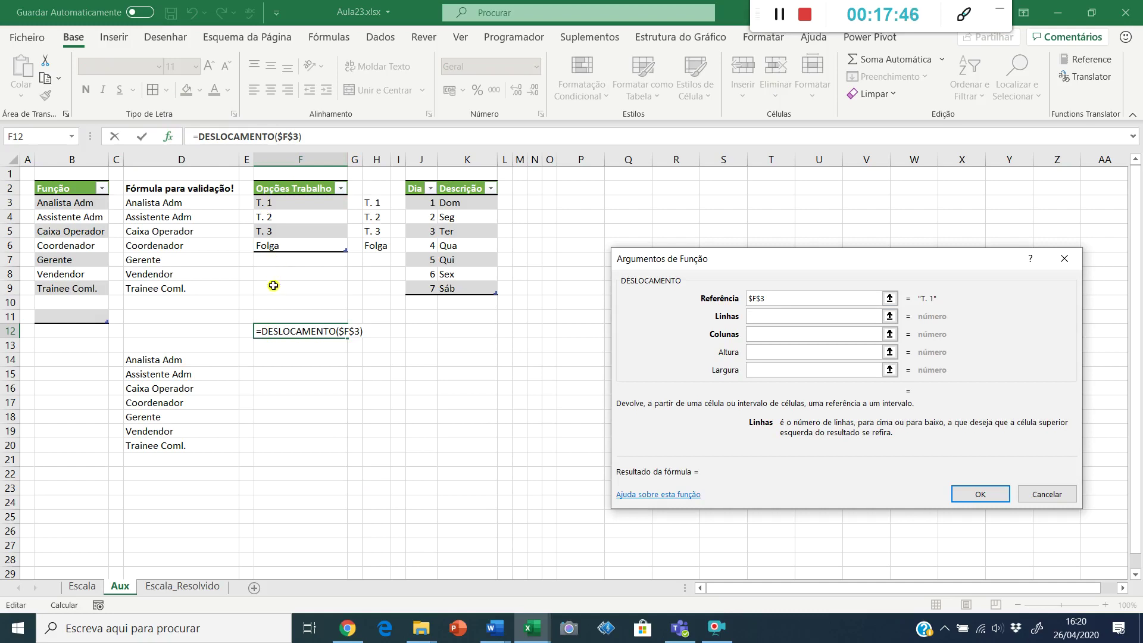
type("0")
left_click(772, 334)
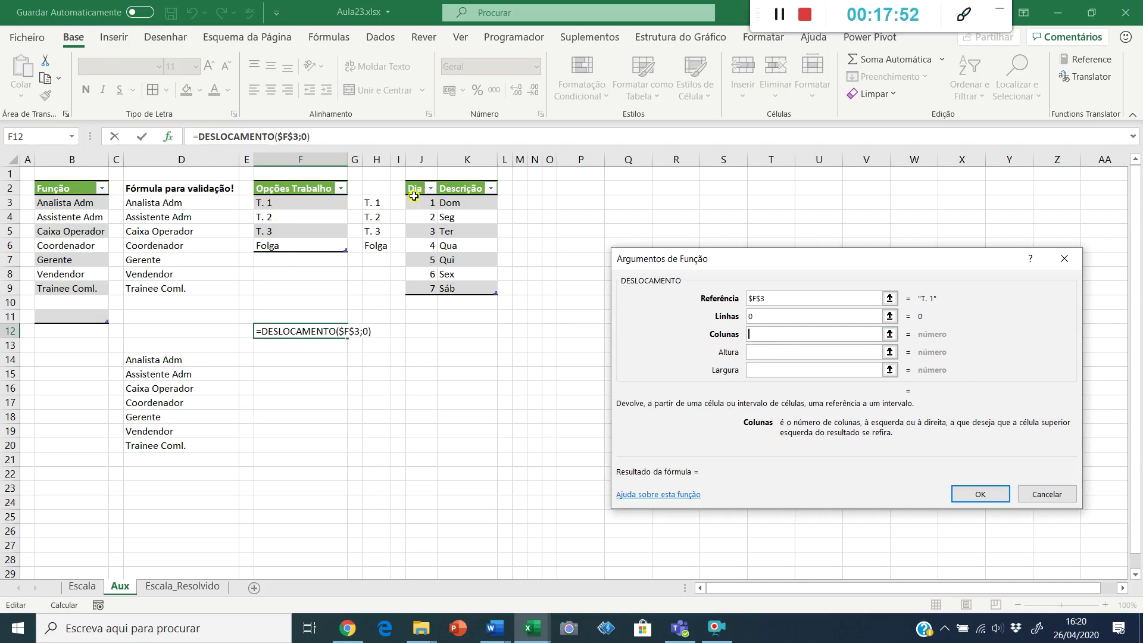
type("0")
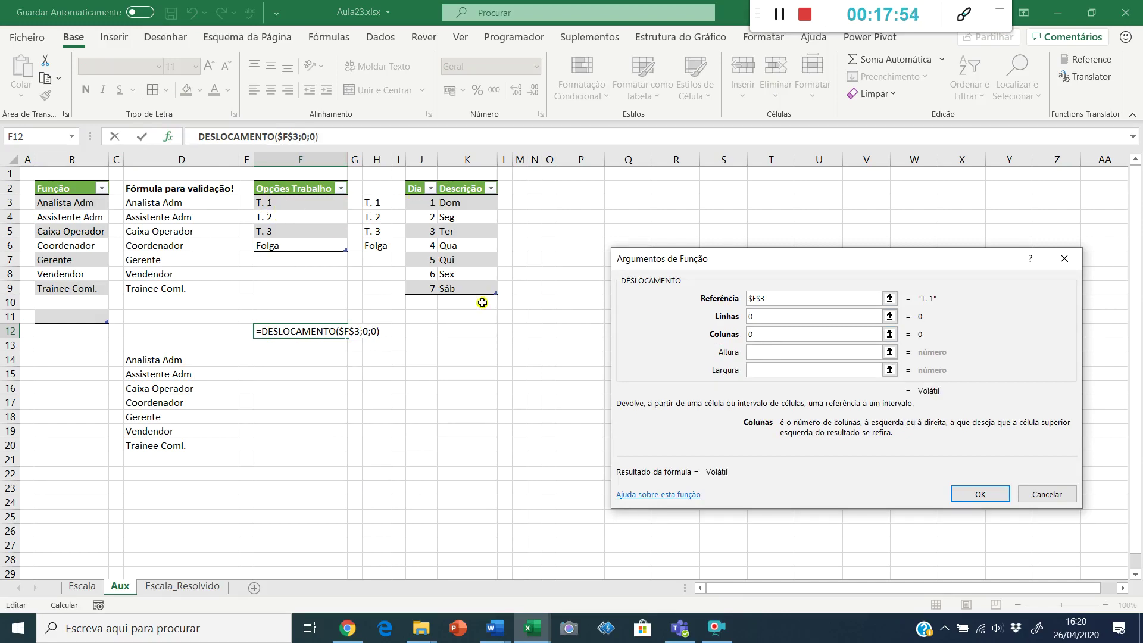
left_click(775, 353)
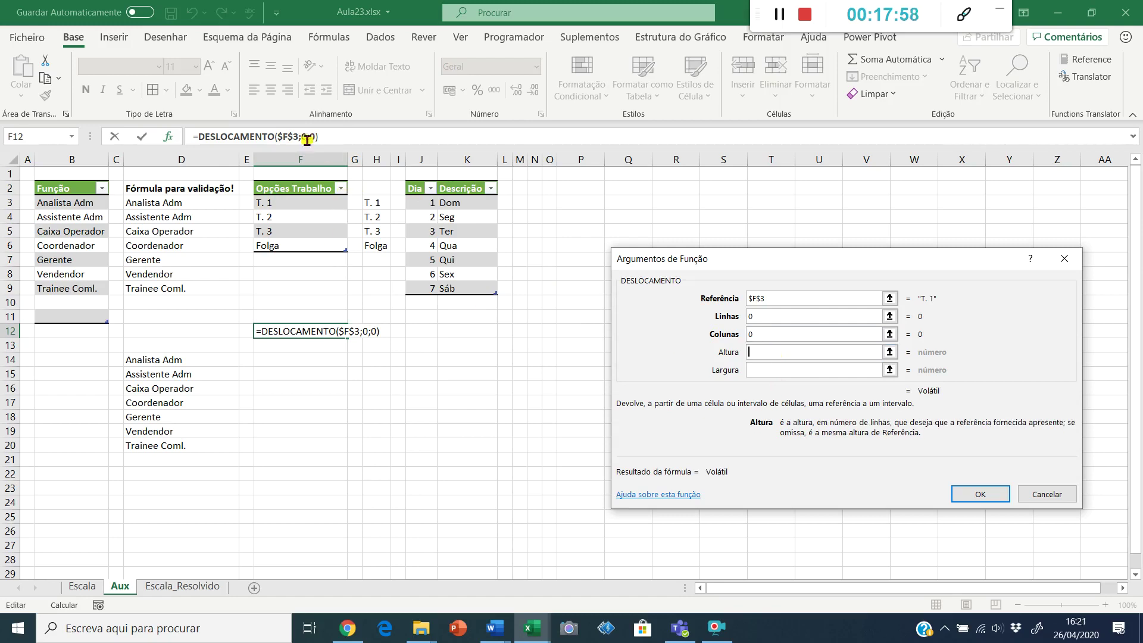
type("2")
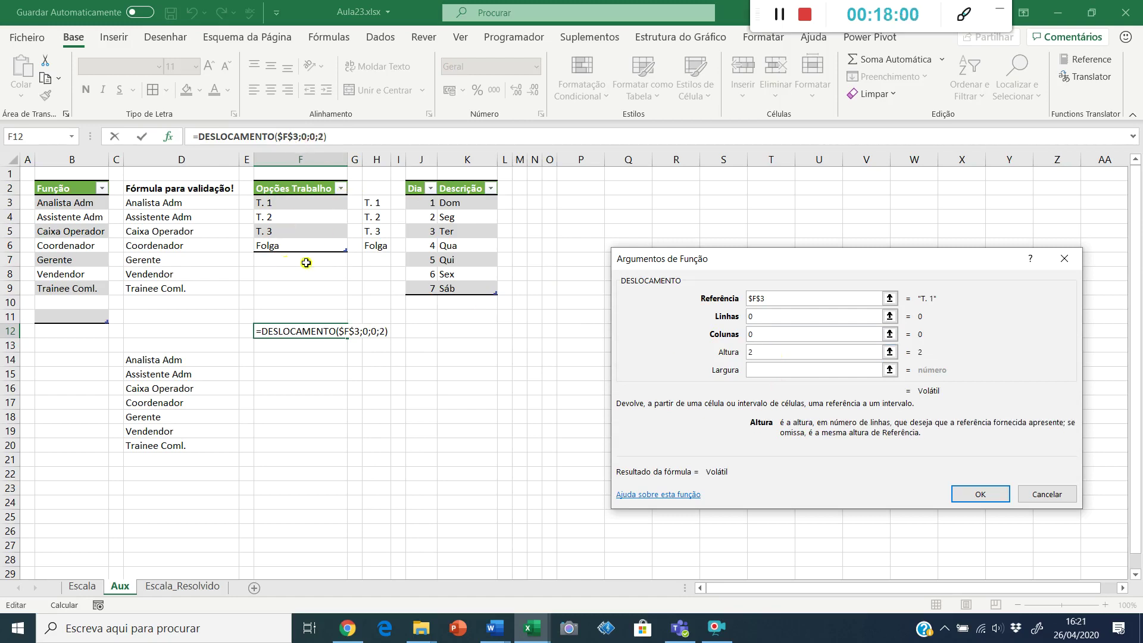
left_click(761, 371)
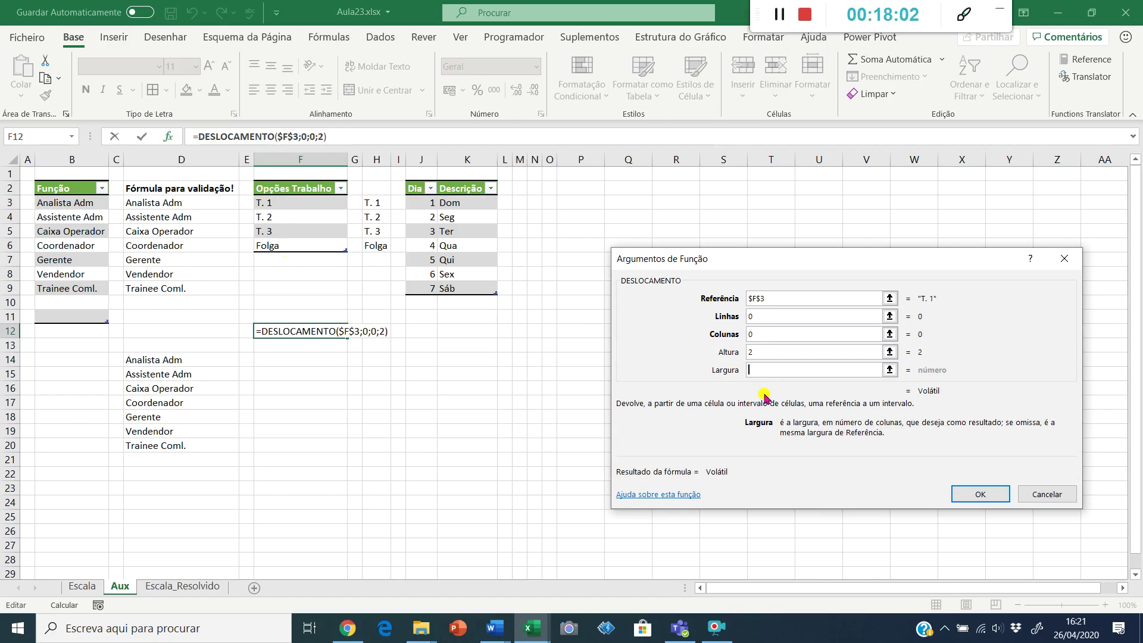
type("1")
left_click(981, 493)
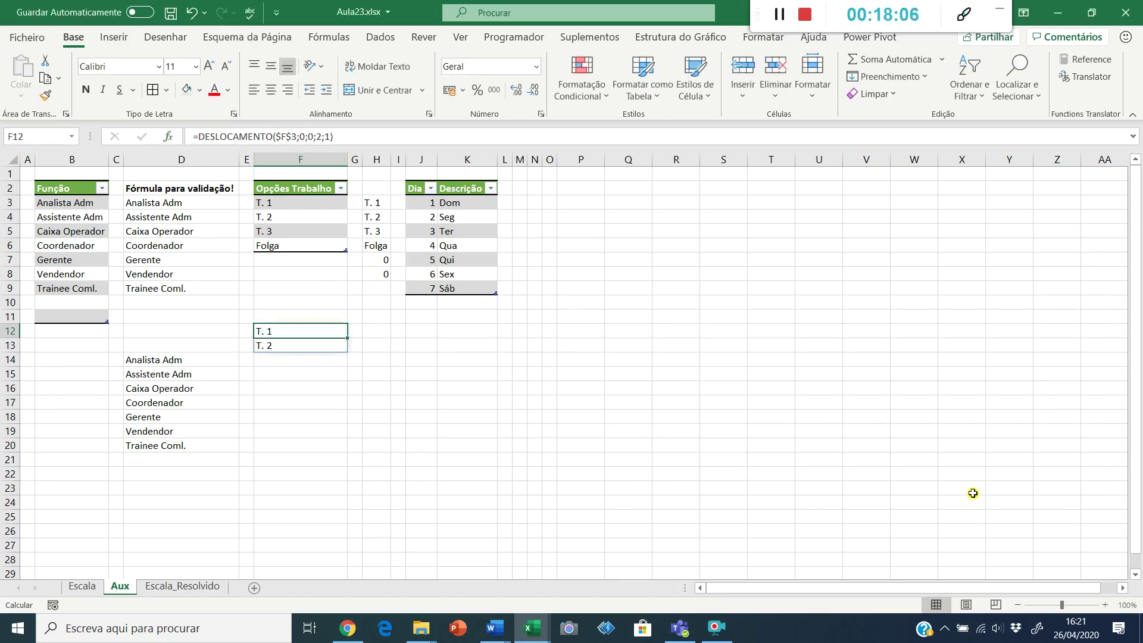
- Move the DESLOCAMENTO formula from F12 to H12
left_click(275, 354)
left_click_drag(274, 327, 272, 351)
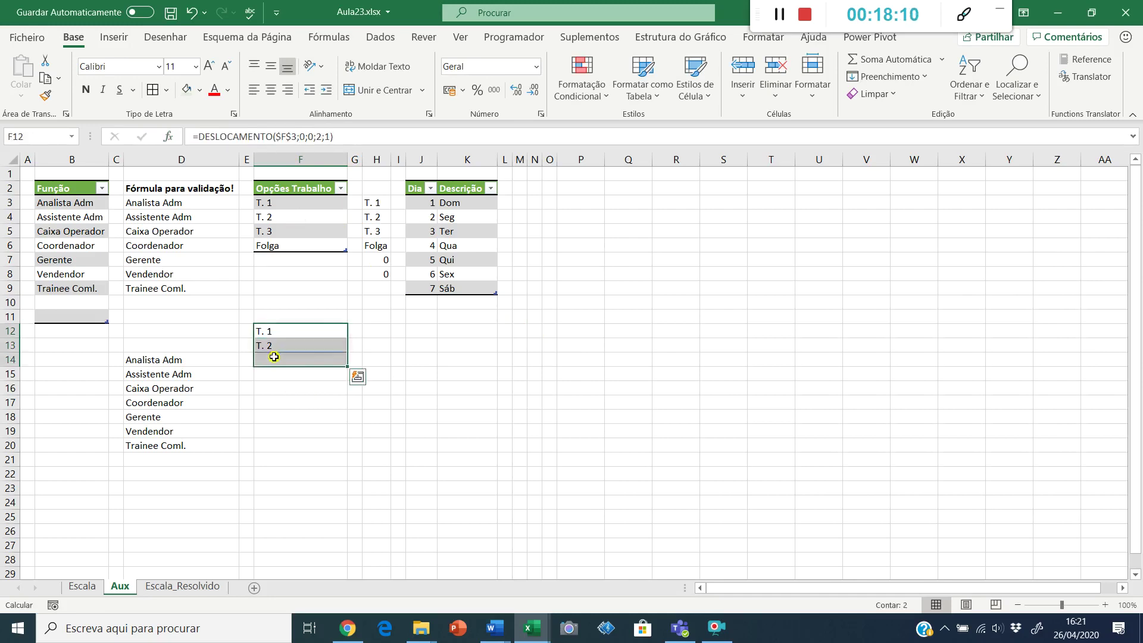
key("ctrl+c")
key("Right")
key("Right")
key("ctrl+v")
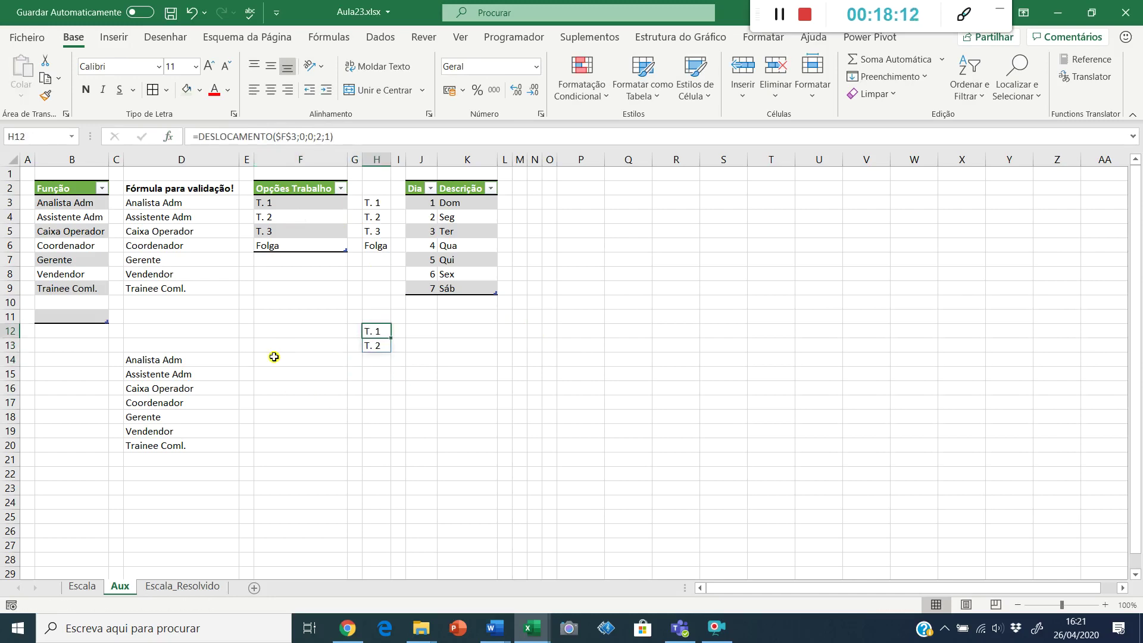
- Set the height argument of the DESLOCAMENTO formula in H12 to 8
left_click(316, 136)
key("Delete")
type("8")
key("ctrl+Return")
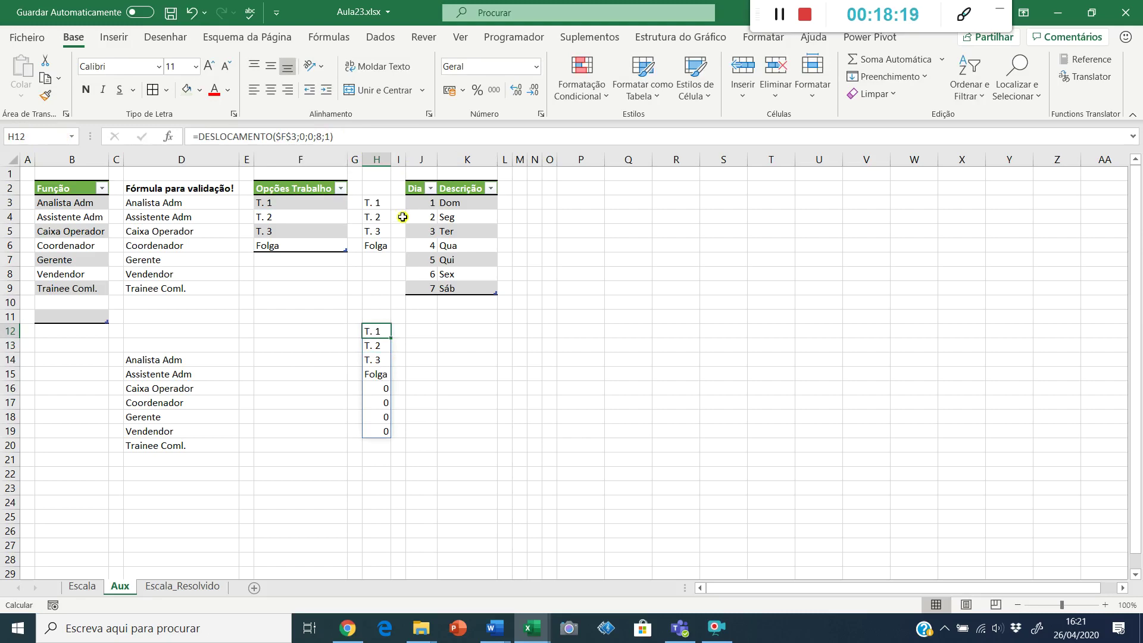
- Enter =CONTAR.VAL(F:F) in H11 to count the non-empty cells of column F
left_click(369, 315)
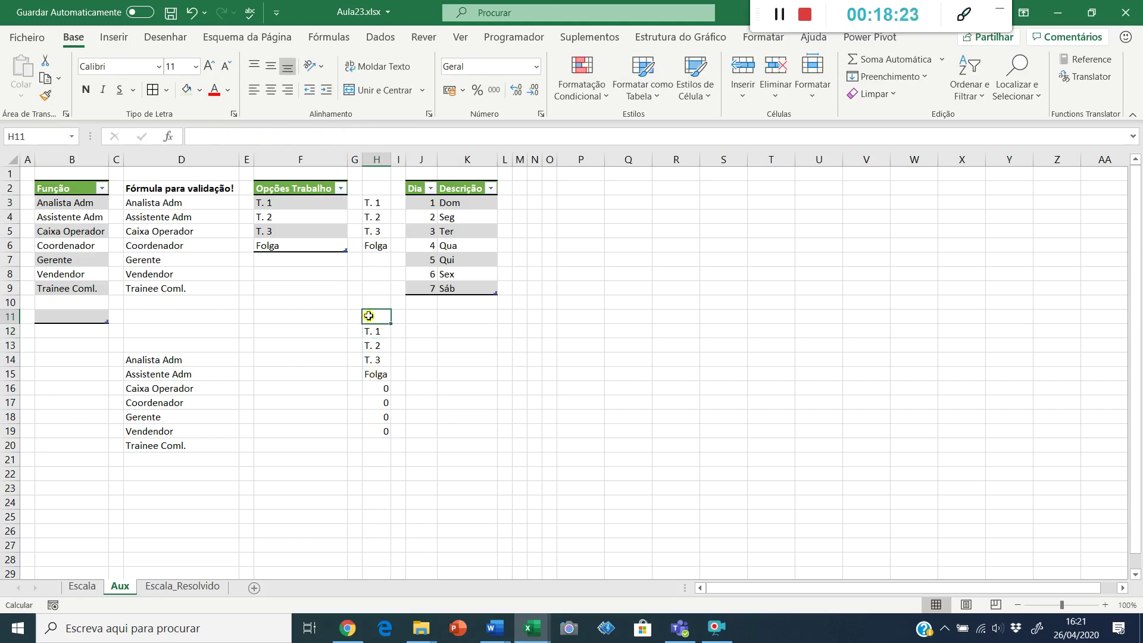
type("=contar")
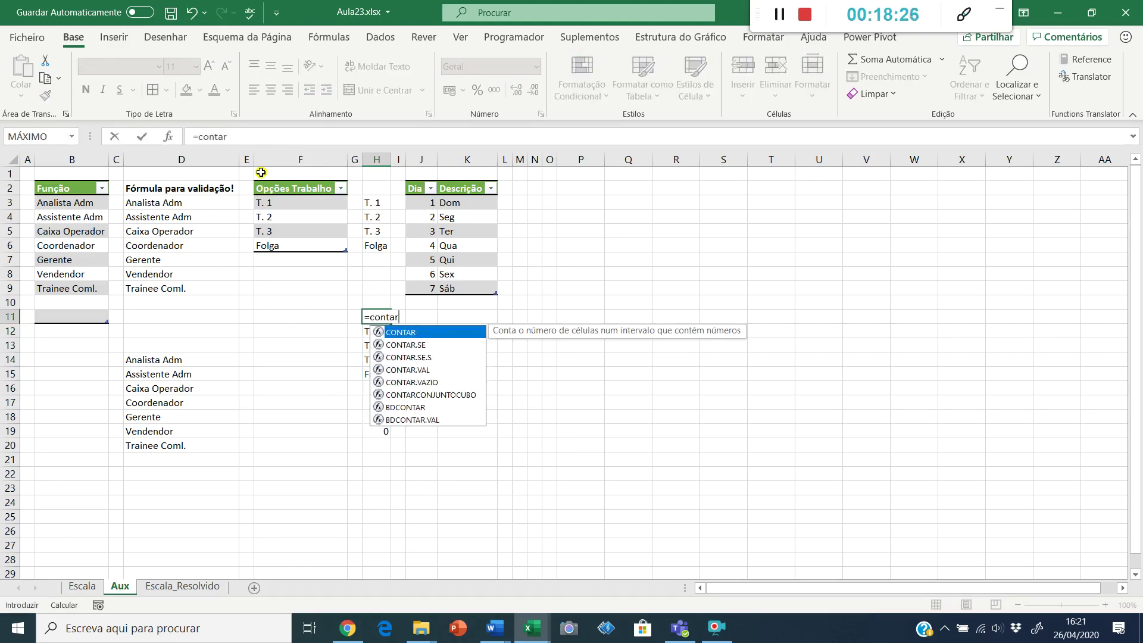
type(".val")
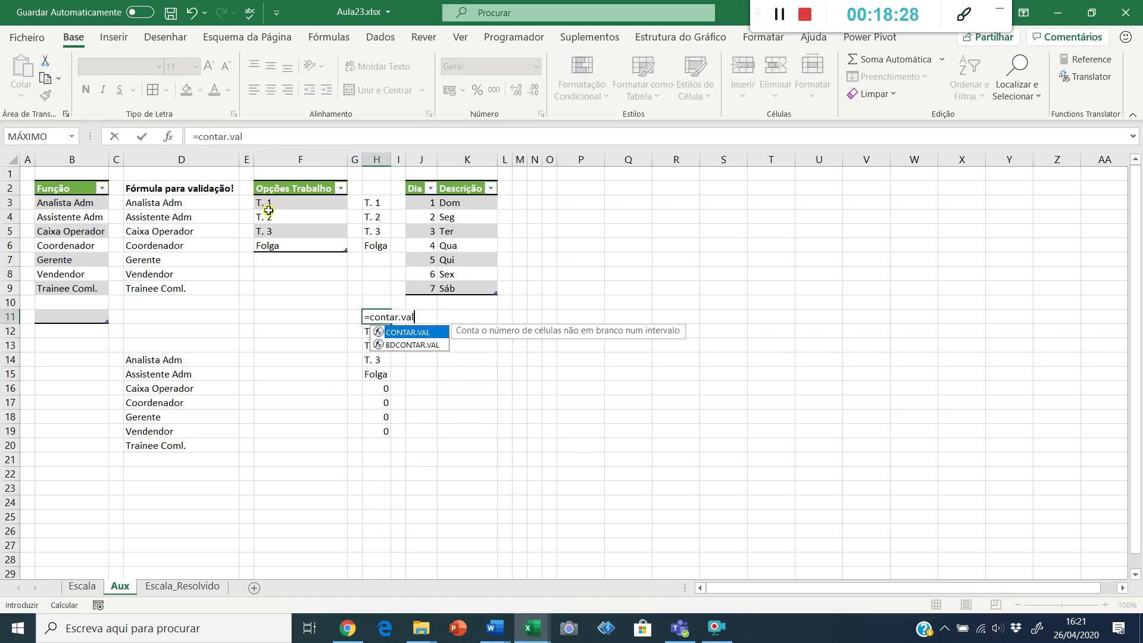
double_click(405, 338)
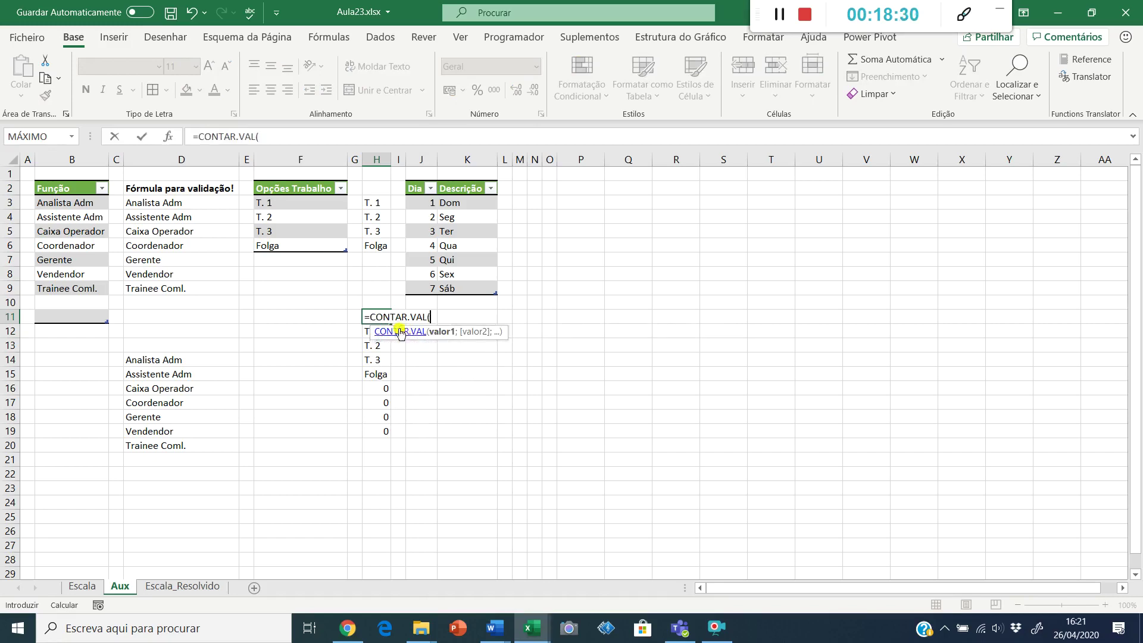
left_click(168, 138)
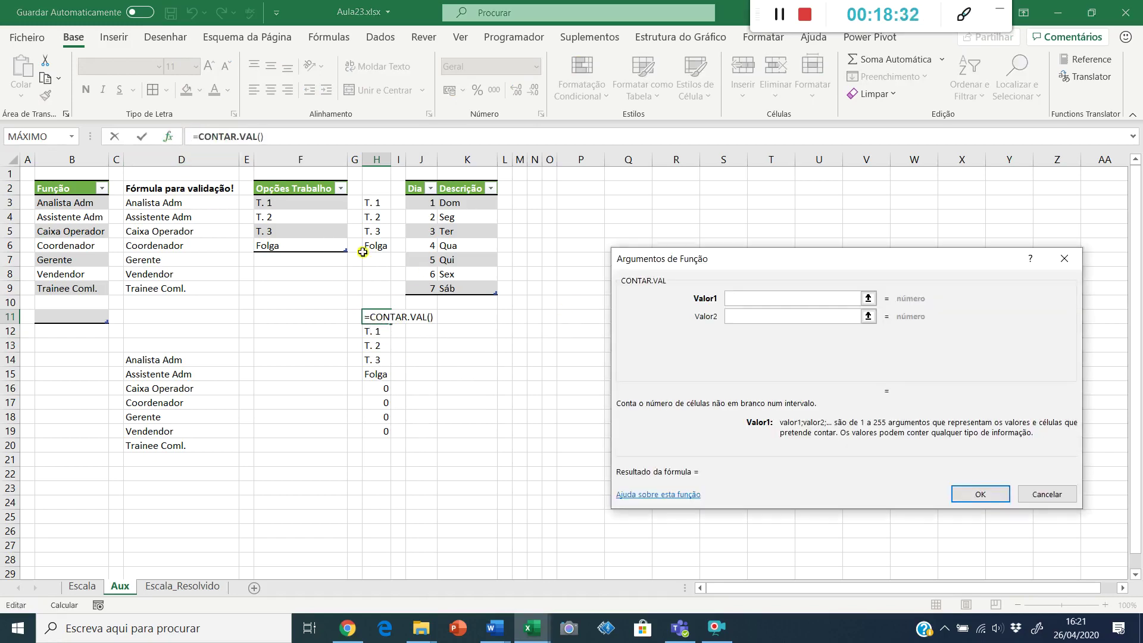
left_click(294, 160)
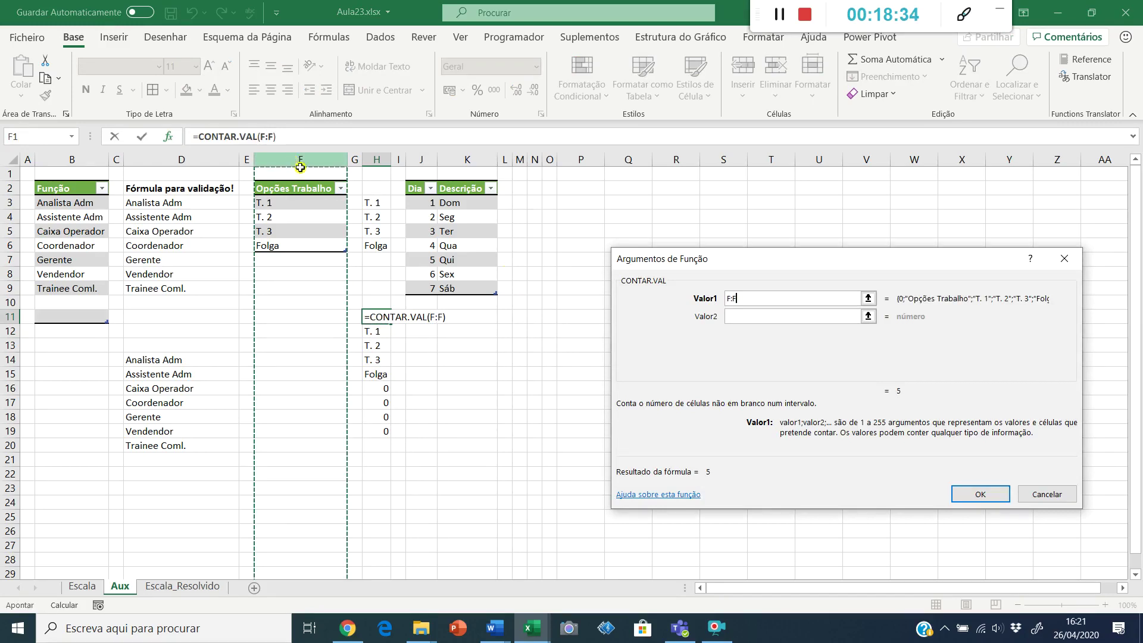
left_click(983, 494)
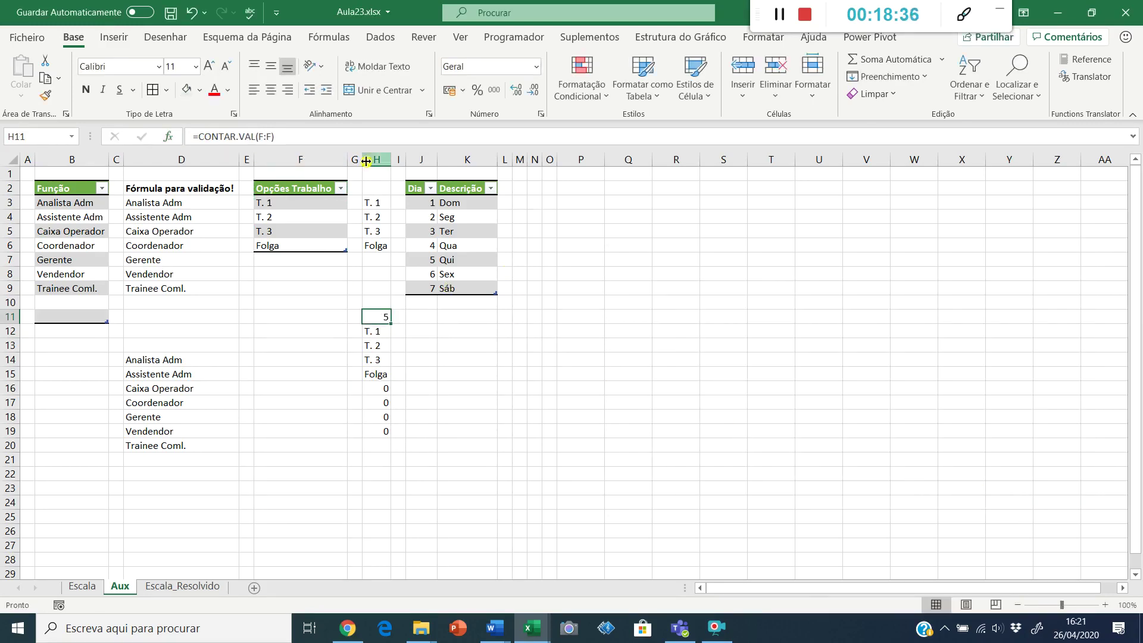
- Cut the CONTAR.VAL(F:F) expression out of H11, leaving the cell empty
left_click_drag(313, 136, 97, 128)
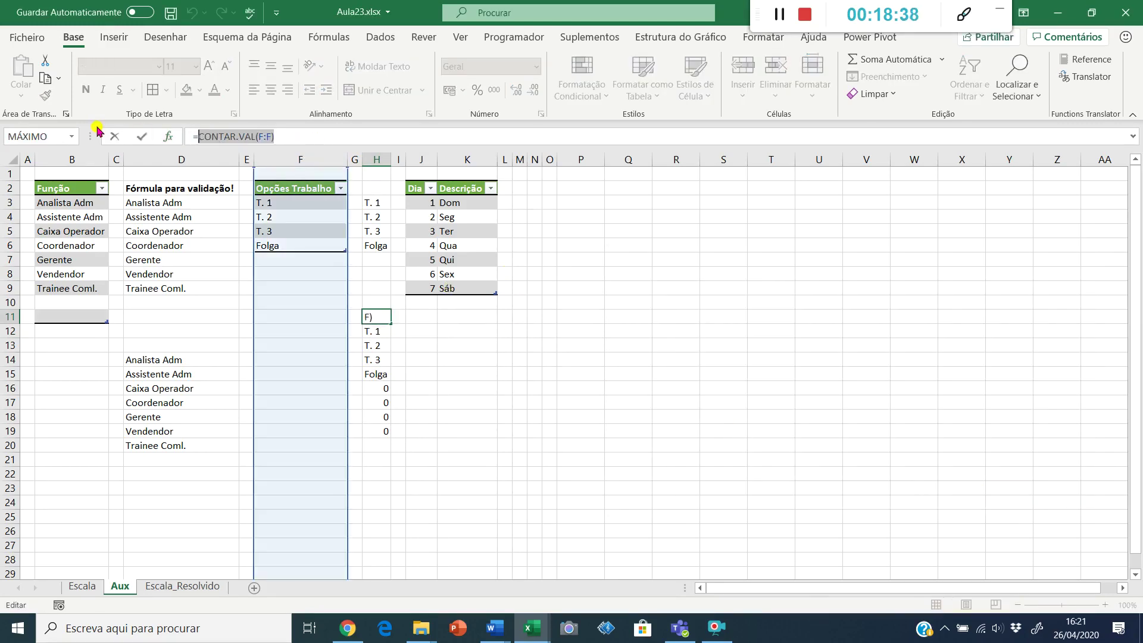
key("ctrl+x")
key("BackSpace")
key("Return")
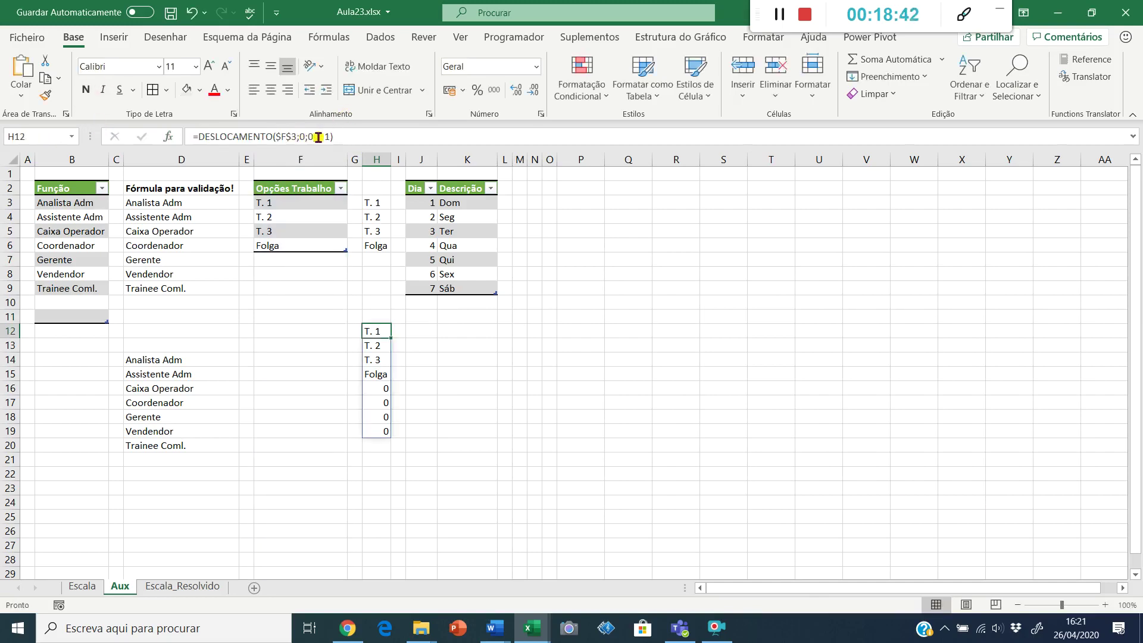
- Replace the height argument of the DESLOCAMENTO formula in H12 with CONTAR.VAL(F:F)-1
double_click(323, 137)
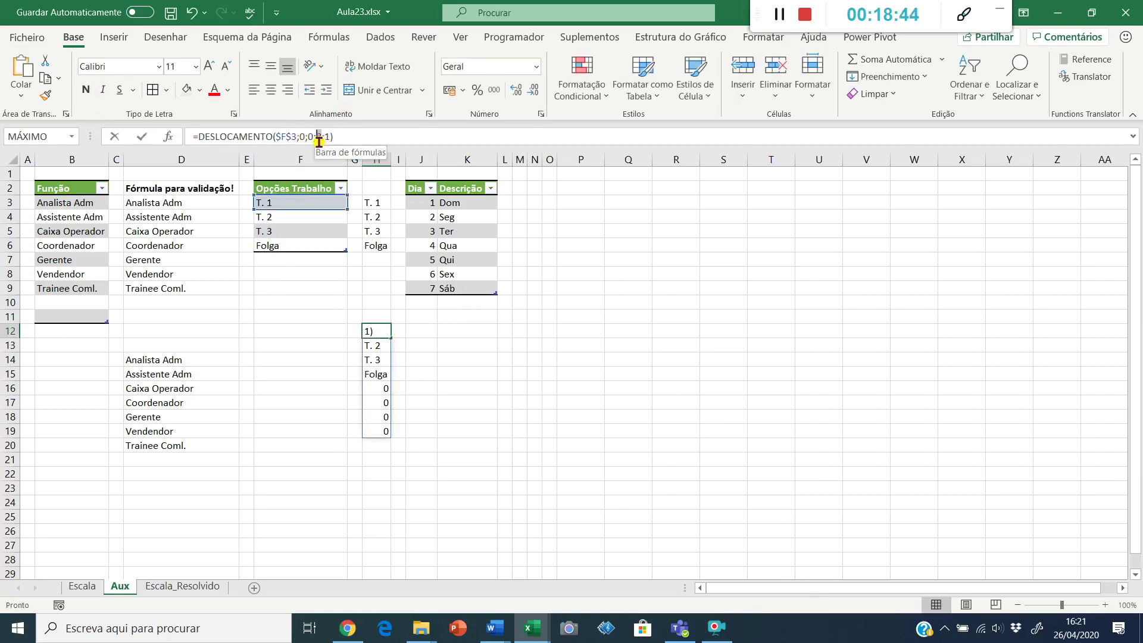
type("CONTAR.VAL(F:F)")
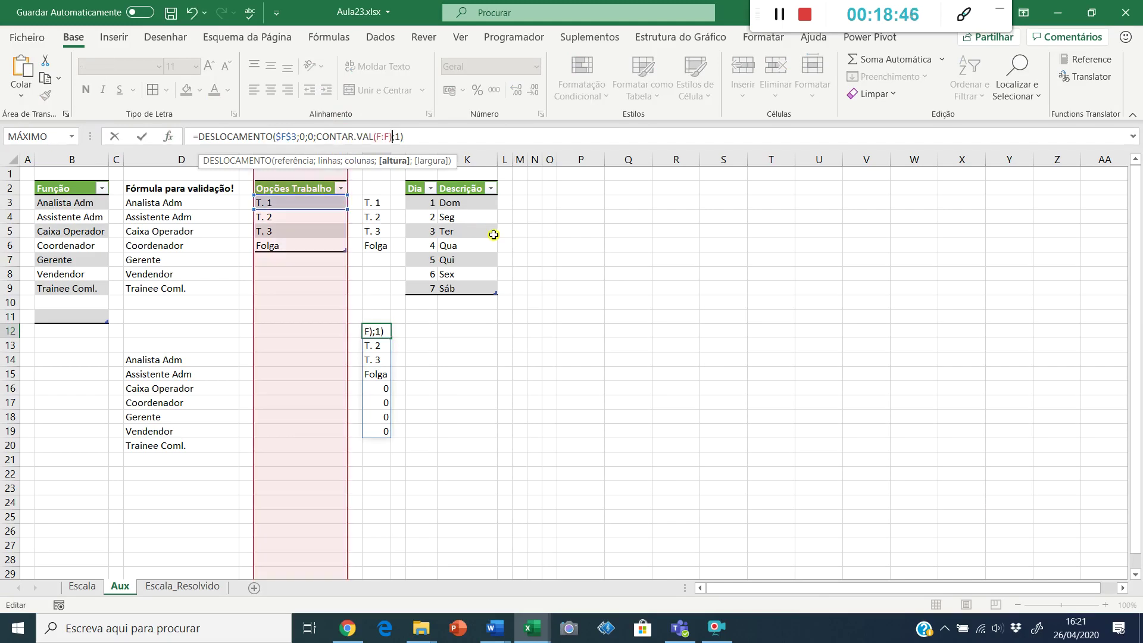
type("-1")
key("ctrl+Return")
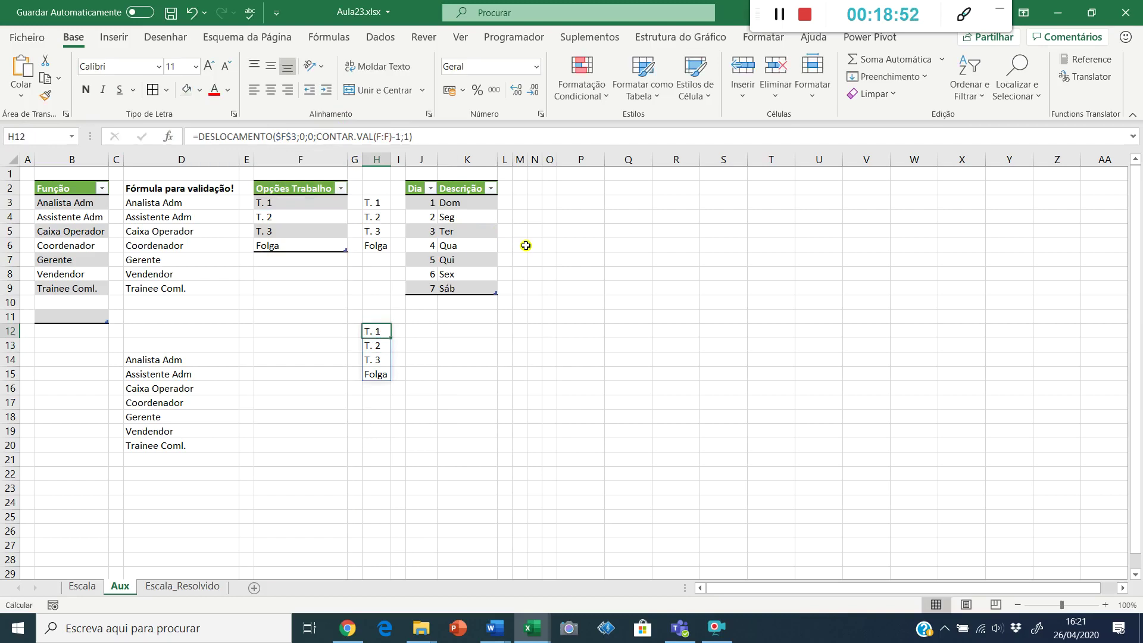
- Copy the complete DESLOCAMENTO formula text from H3 and leave the cell's edit mode
left_click(375, 202)
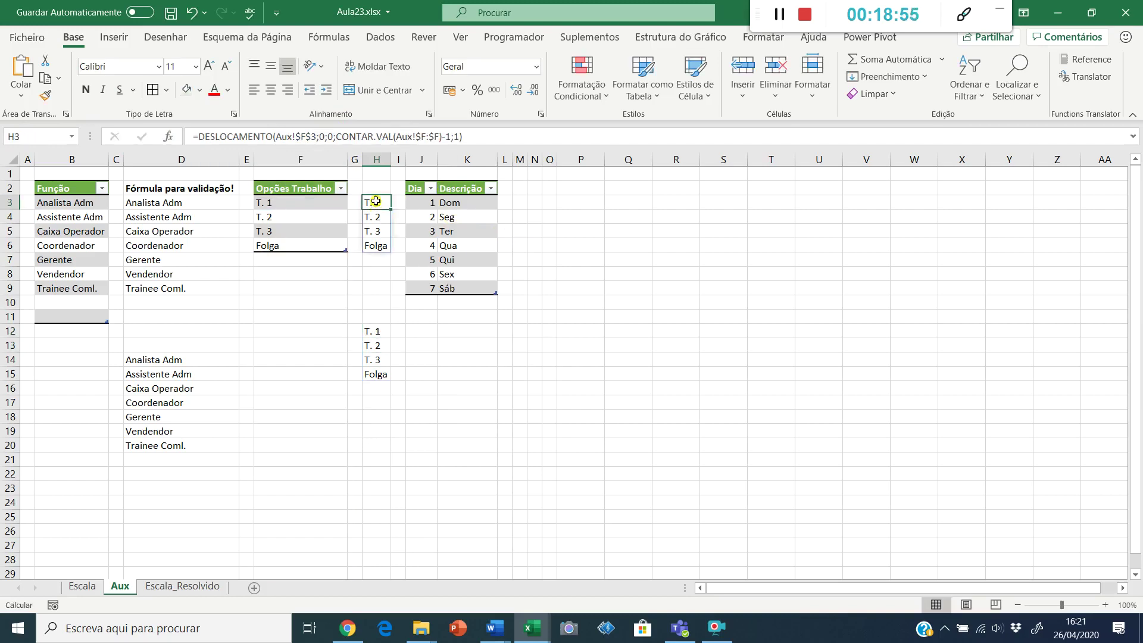
left_click_drag(492, 137, 136, 136)
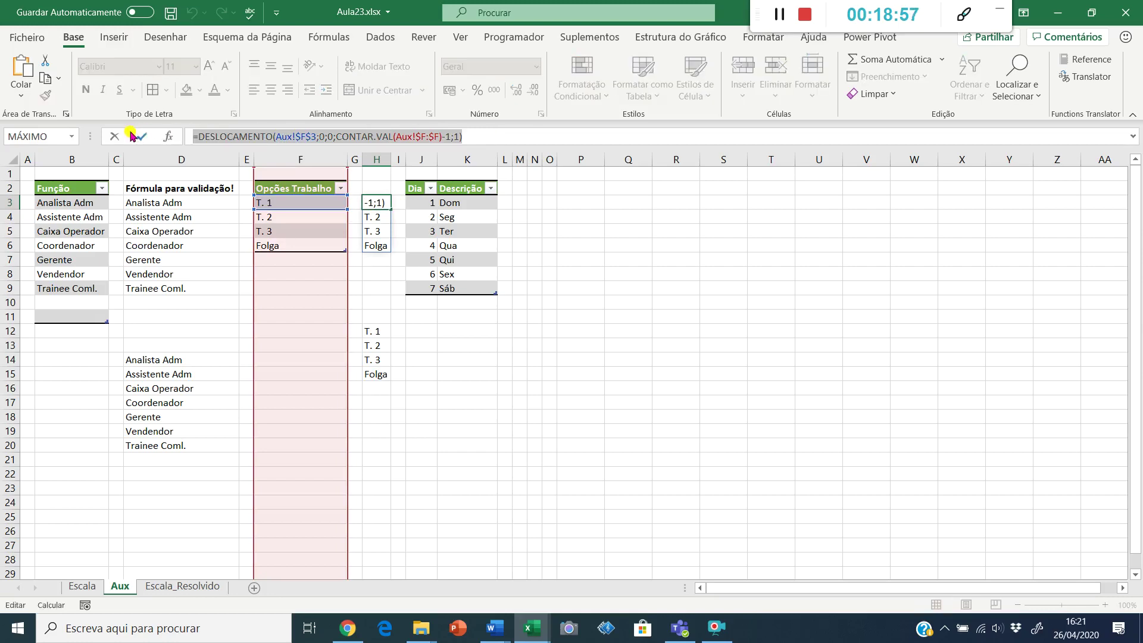
left_click(128, 132)
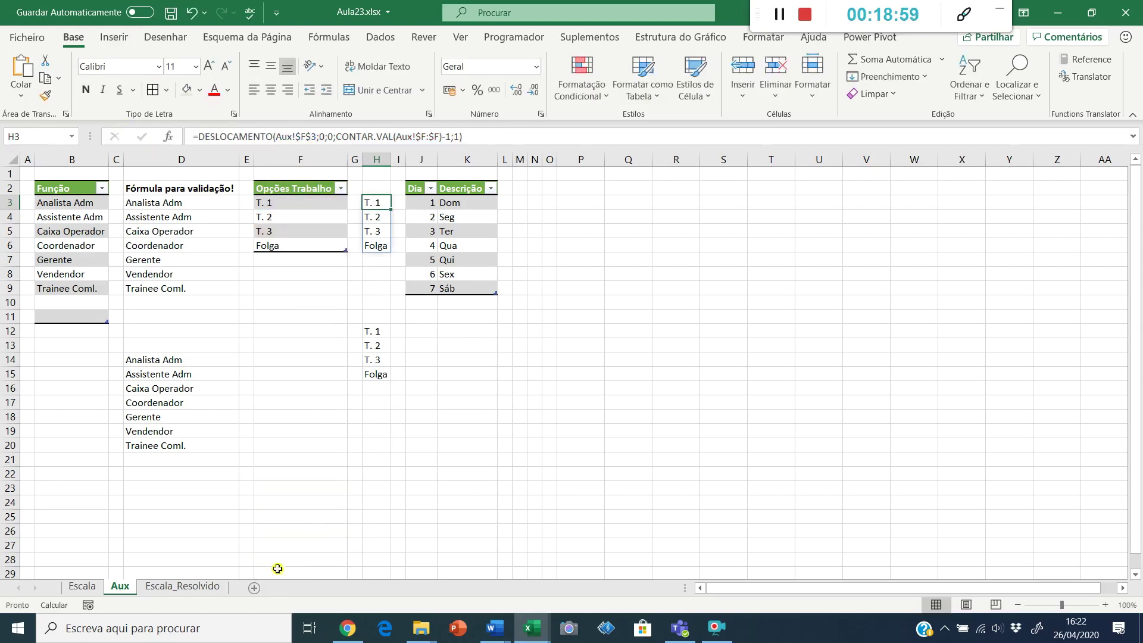
- Apply list validation to D8:AL27 on the Escala sheet, using =DESLOCAMENTO(Aux!$F$3;0;0;CONTAR.VAL(Aux!$F:$F)-1;1) as the source
left_click(83, 585)
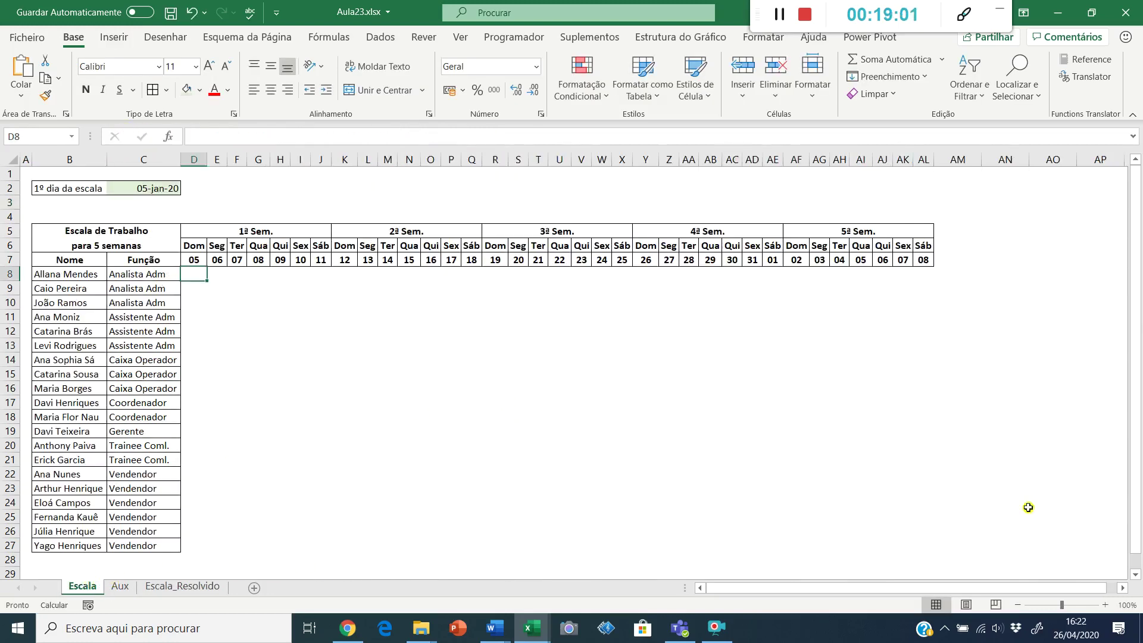
left_click(896, 474, "shift")
key("shift+Right")
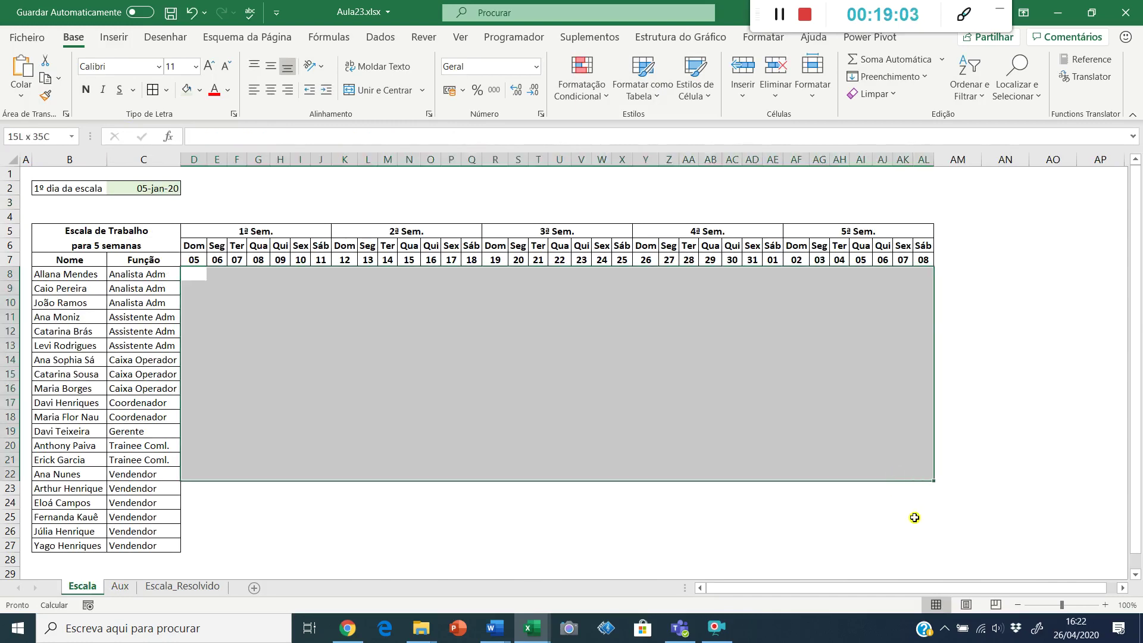
key("shift+Down")
key("shift+Down")
key("shift+Down")
key("shift+Down")
key("shift+Down")
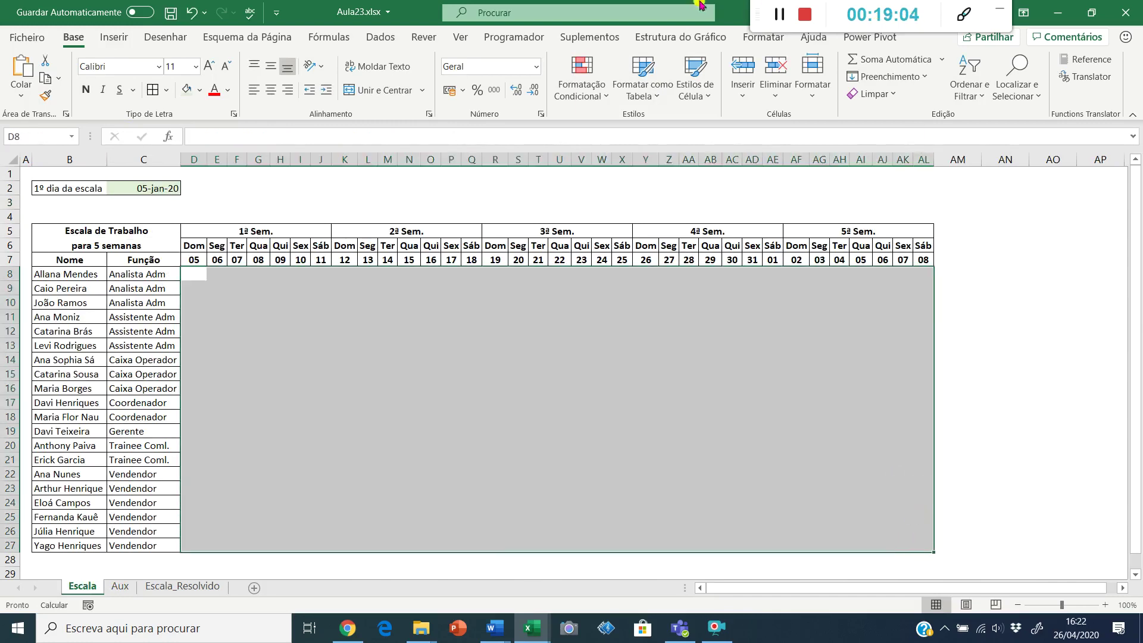
left_click(373, 37)
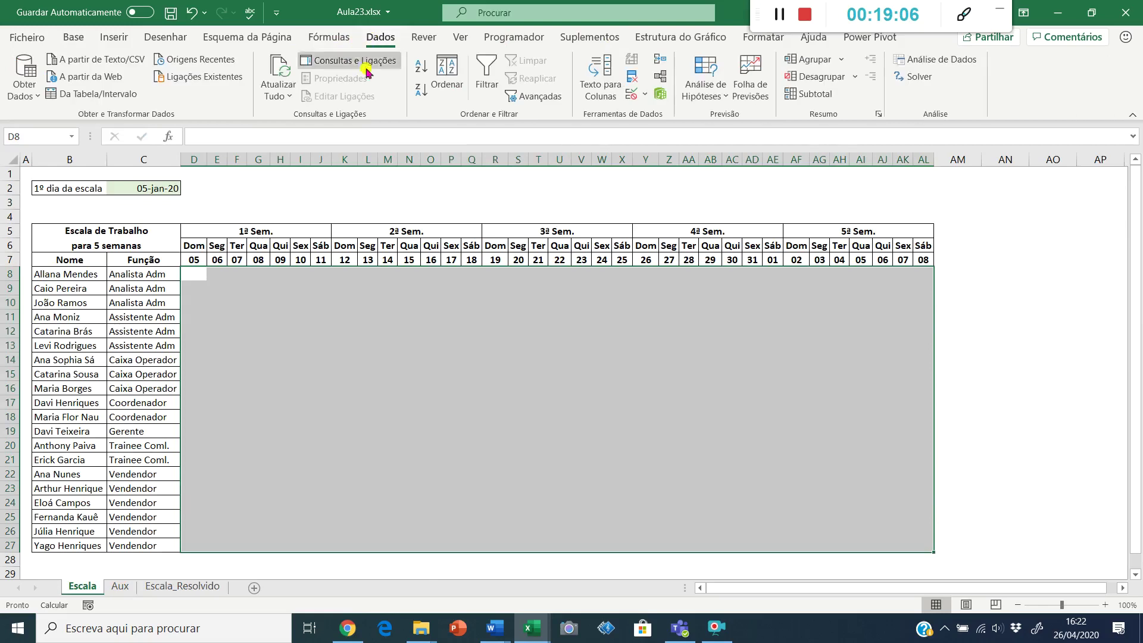
left_click(630, 94)
left_click(716, 347)
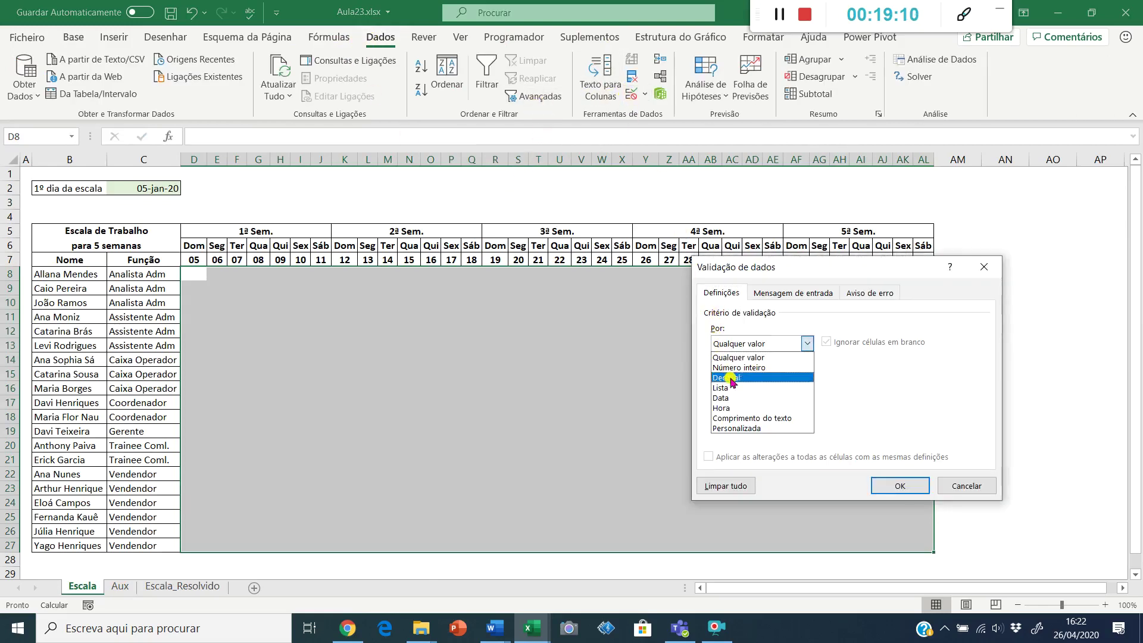
left_click(733, 387)
left_click(739, 403)
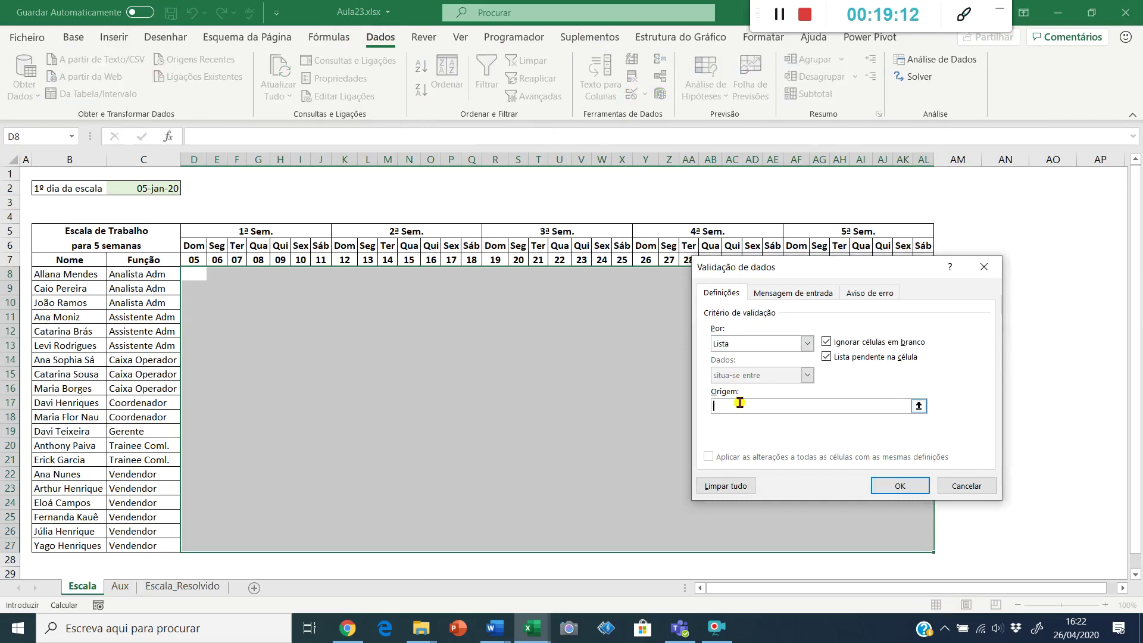
key("ctrl+v")
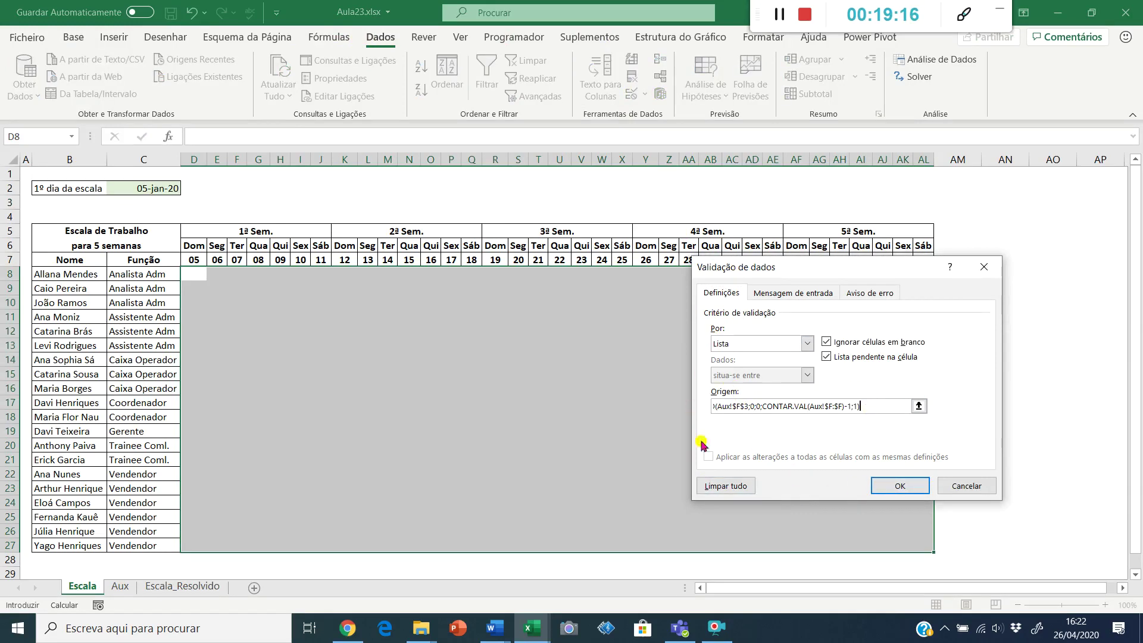
left_click(908, 487)
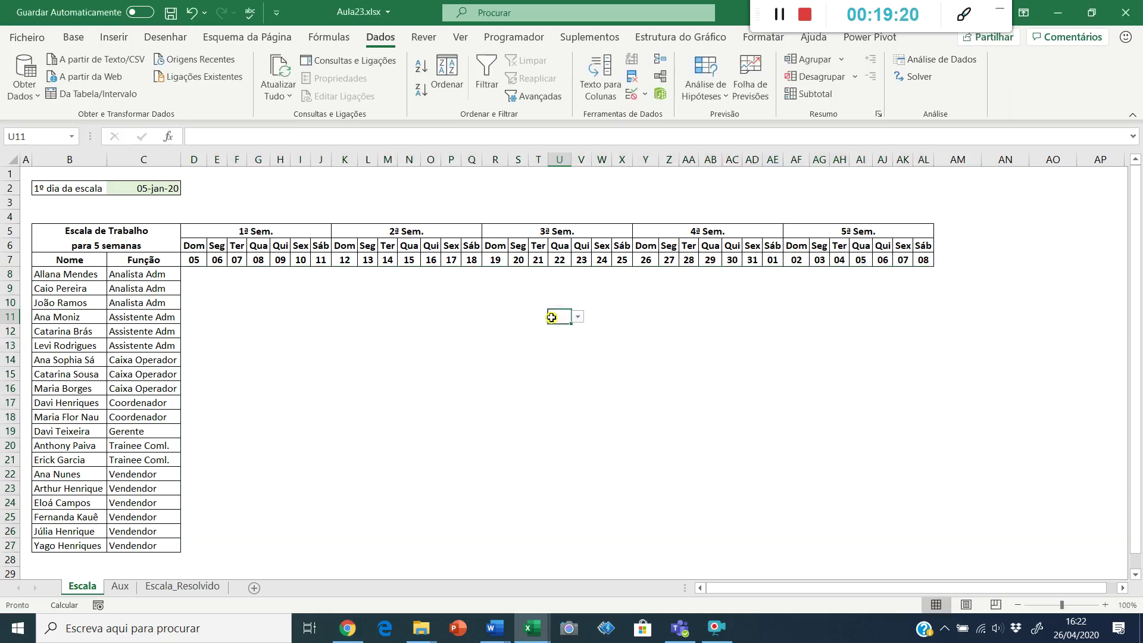
- Test the validation list in the schedule grid by choosing T. 1 in AD14
left_click(689, 359)
left_click(750, 357)
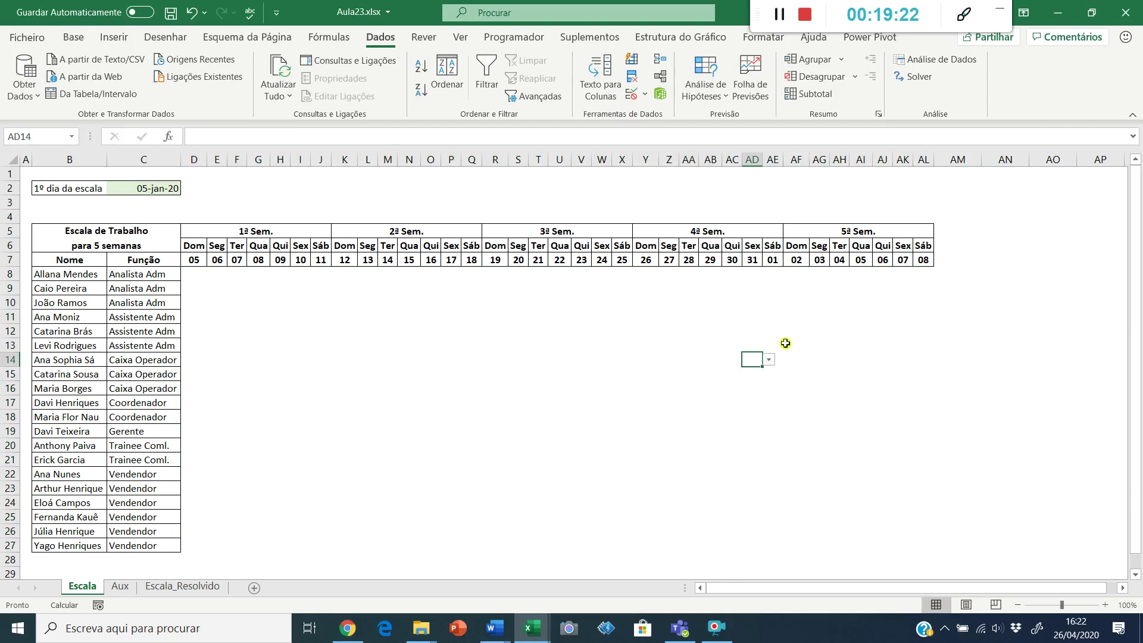
left_click(769, 360)
left_click(761, 372)
- Apply borders to every cell of the schedule grid D8:AL27
left_click(197, 276)
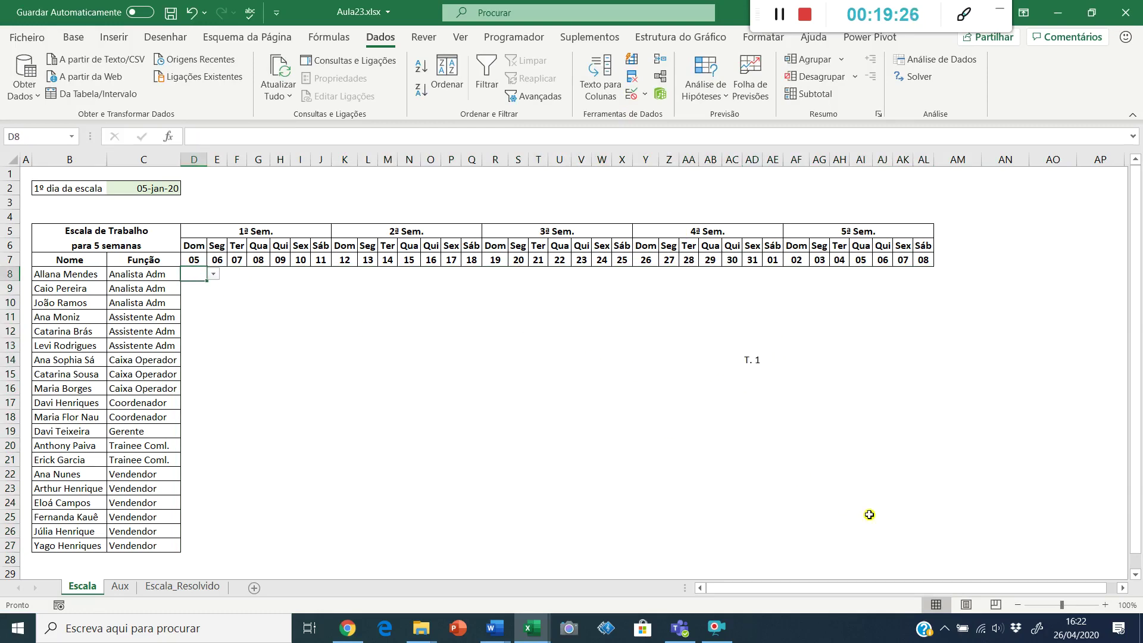
left_click(909, 530, "shift")
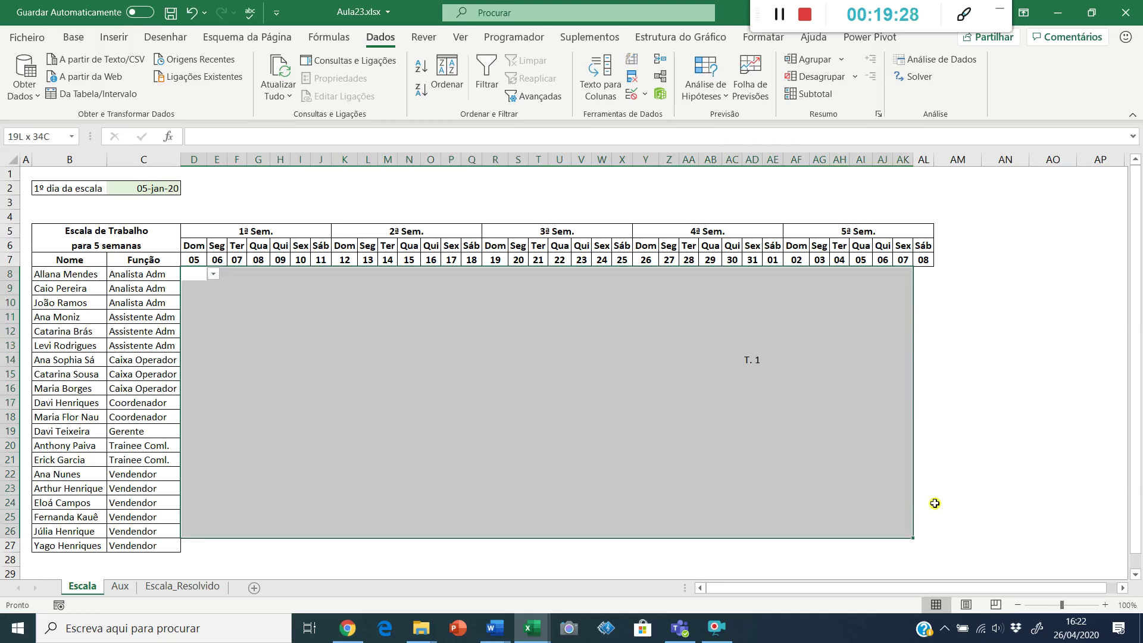
key("shift+Right")
key("shift+Down")
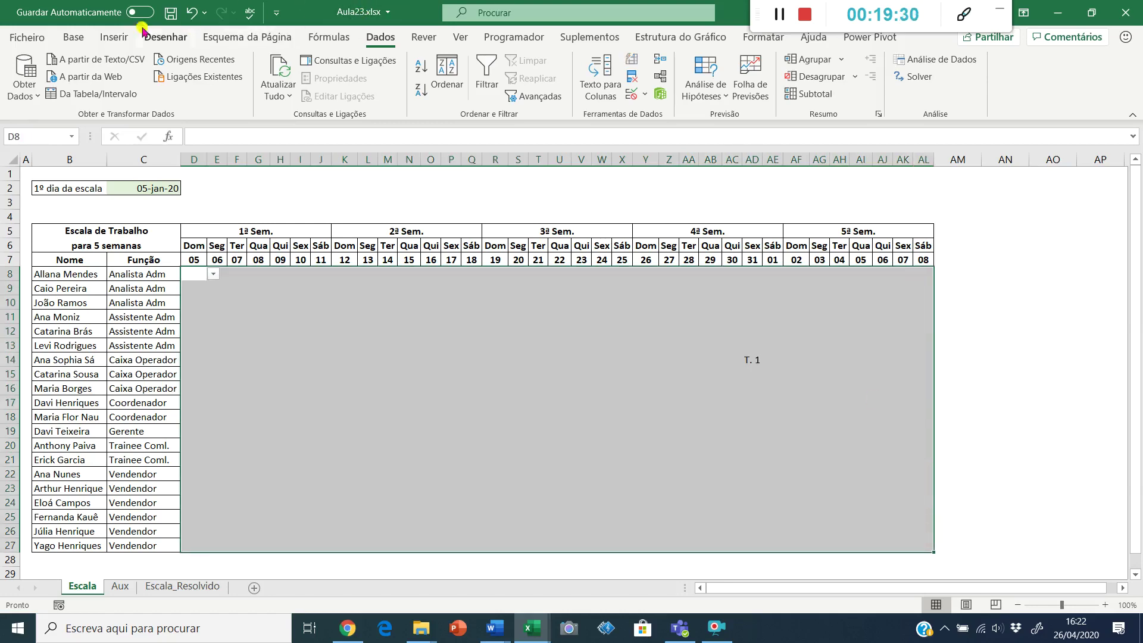
left_click(74, 37)
left_click(153, 90)
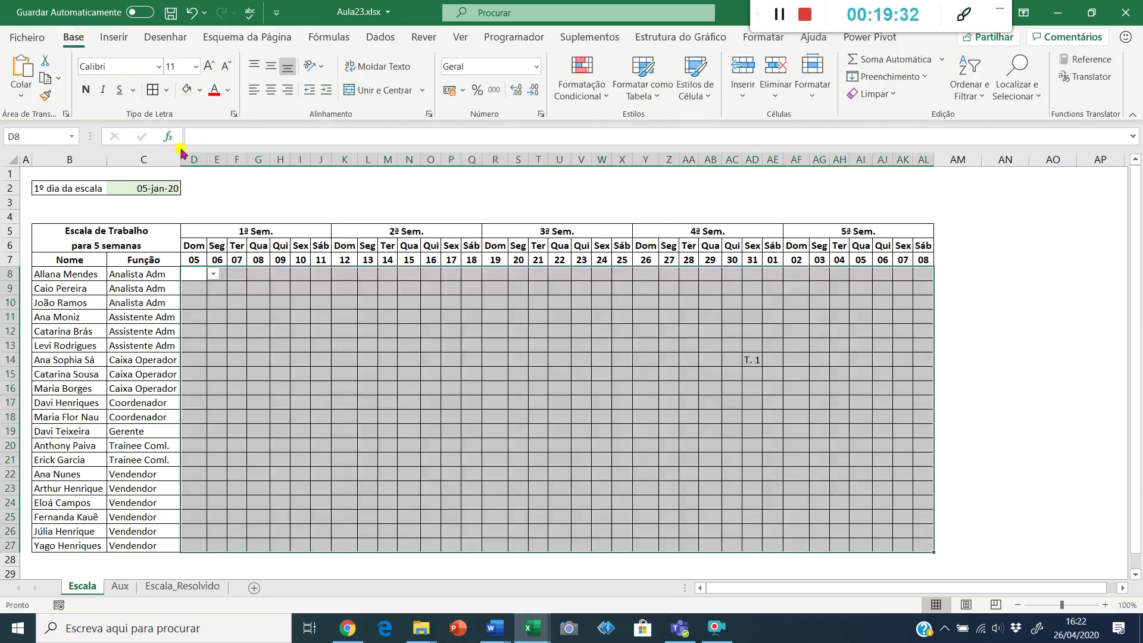
- Choose T. 1 from the validation list in cells D8 and E8
left_click(197, 274)
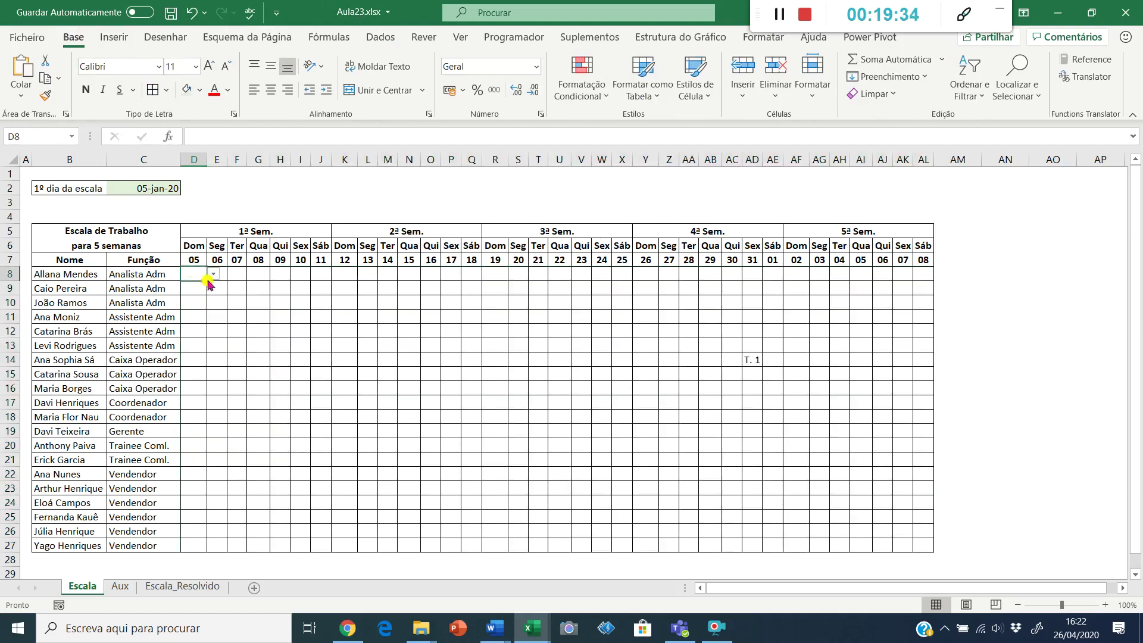
left_click(212, 273)
left_click(200, 275)
left_click(212, 274)
left_click(215, 283)
left_click(223, 275)
left_click(233, 273)
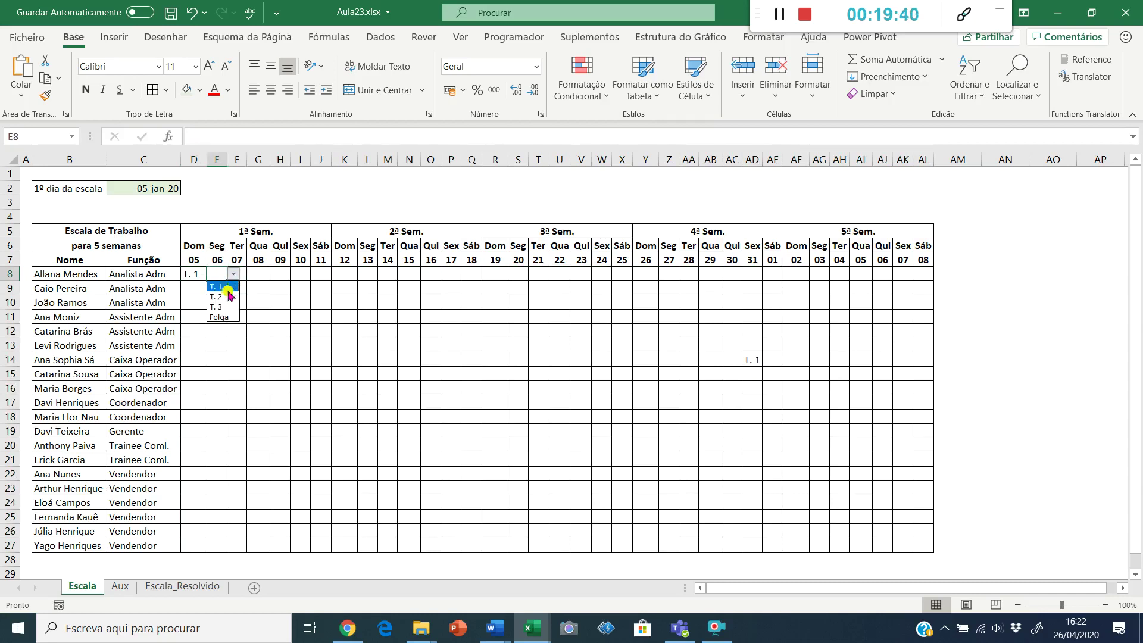
left_click(221, 287)
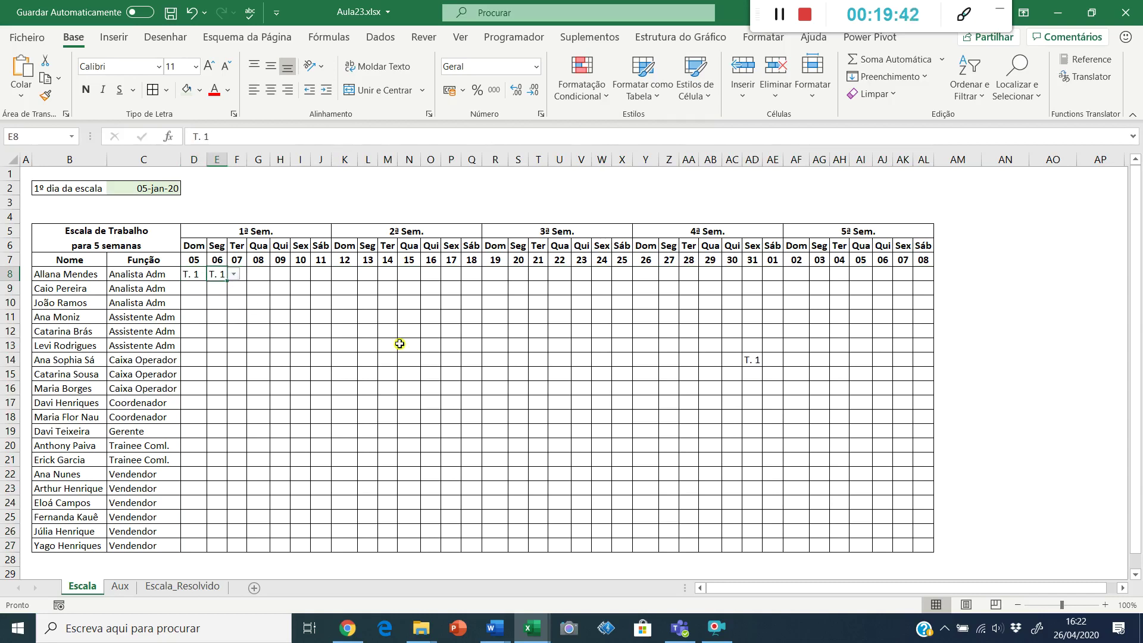
- Copy the T. 1 shift from E8 across F8:AL8 to fill the first employee's five weeks
key("ctrl+c")
key("Right")
key("shift+Right")
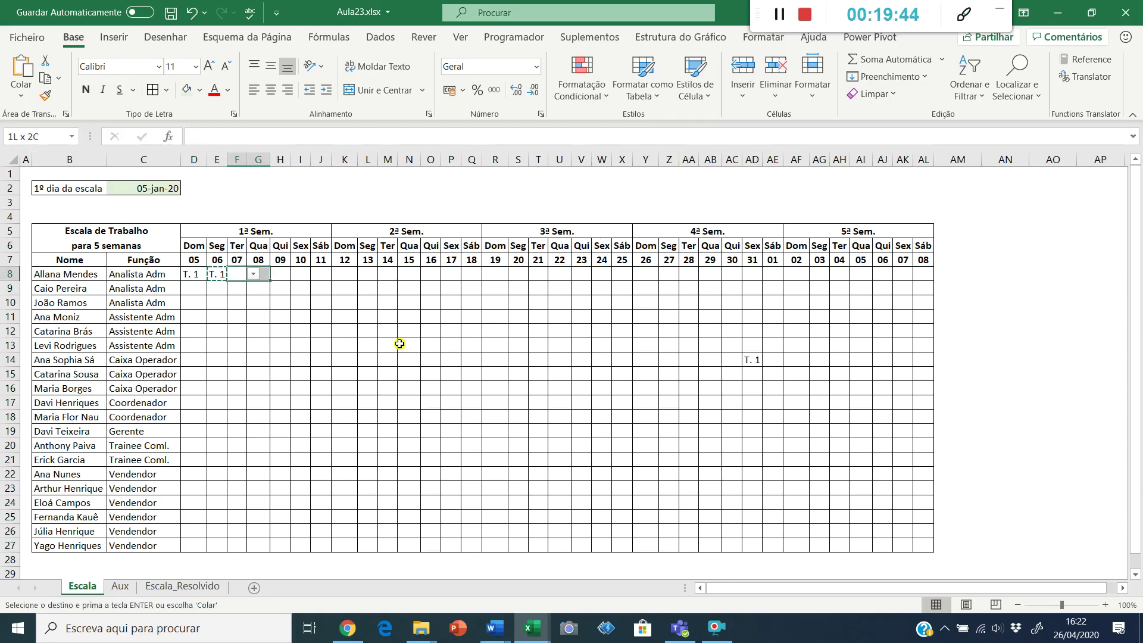
key("shift+Right")
key("shift+Right")
key("shift+Right")
key("shift+Right")
key("shift+Right")
key("shift+Right")
key("shift+Right")
key("shift+Right")
key("shift+Right")
key("shift+Right")
key("shift+Right")
key("shift+Right")
key("shift+Right")
key("shift+Right")
key("shift+Right")
key("shift+Right")
key("shift+Right")
key("shift+Right")
key("shift+Right")
key("shift+Right")
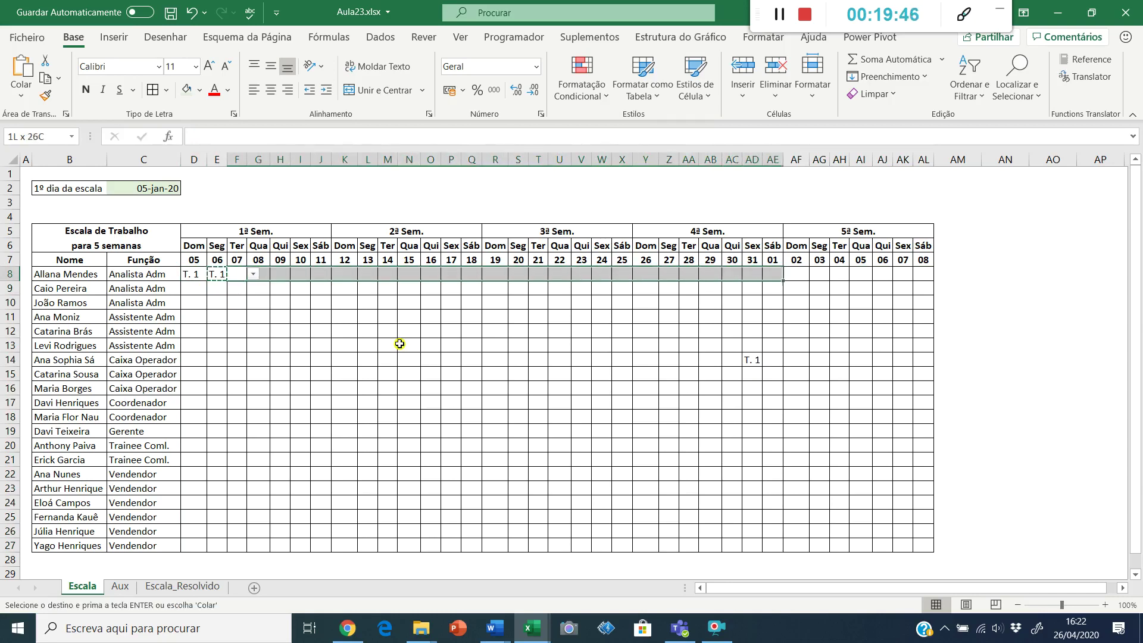
key("shift+Right")
key("shift+Right")
key("shift+Right")
key("shift+Right")
key("shift+Right")
key("shift+Right")
key("shift+Right")
key("Return")
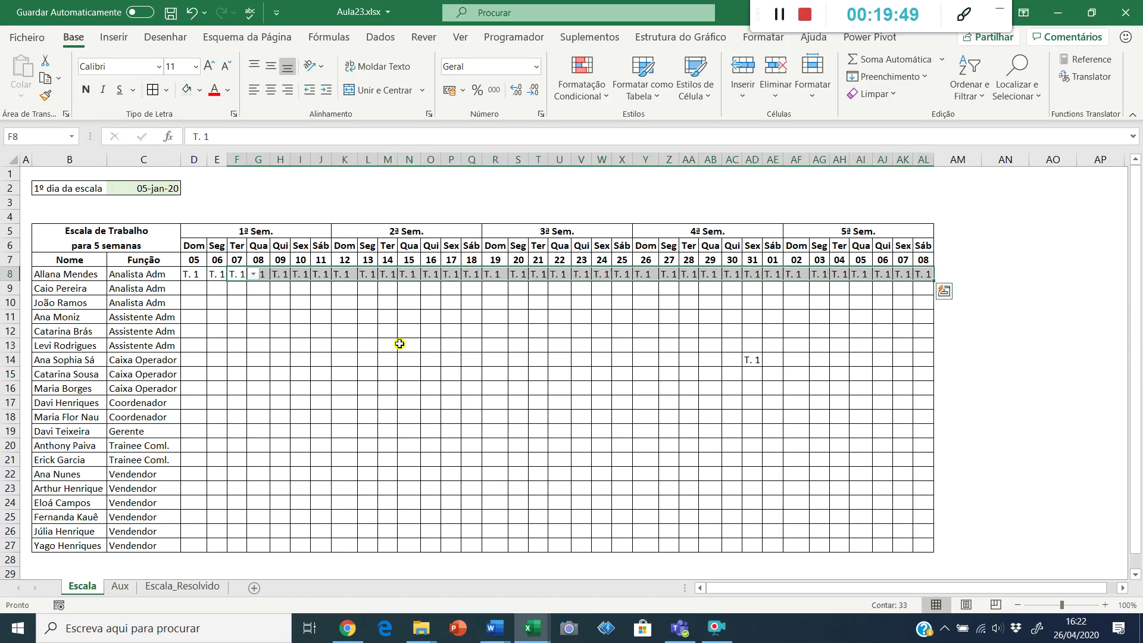
- Enter Folga in G8 and copy it to N8, the Wednesday of the second week
key("Left")
key("Right")
key("Right")
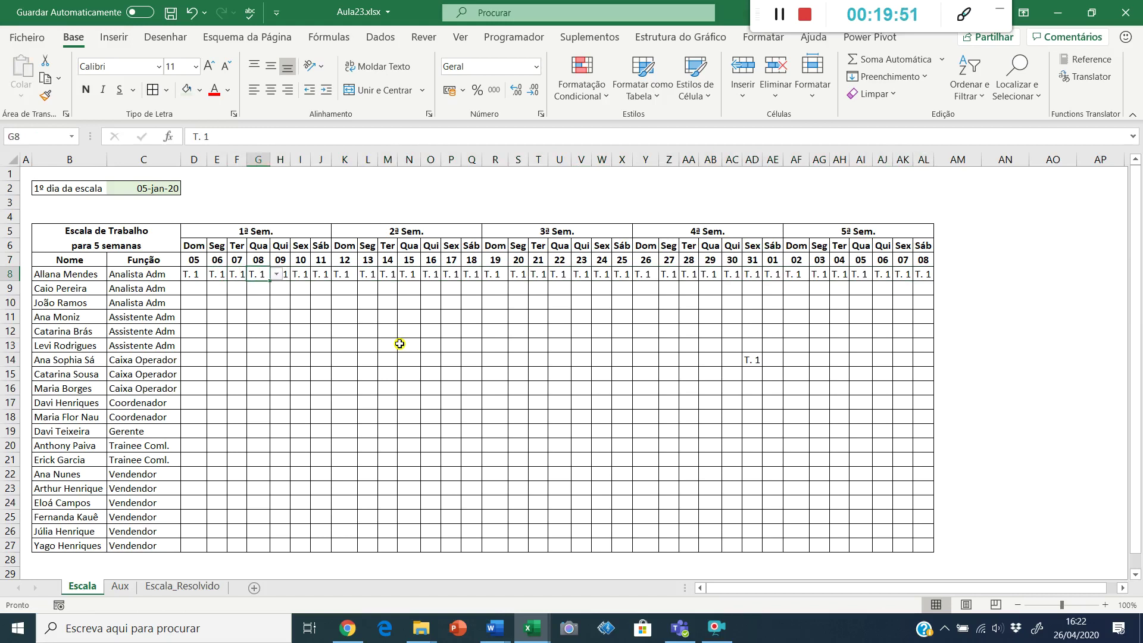
type("Folga")
key("ctrl+Return")
key("ctrl+c")
key("Right")
key("Right")
key("Right")
key("Right")
key("Right")
key("Right")
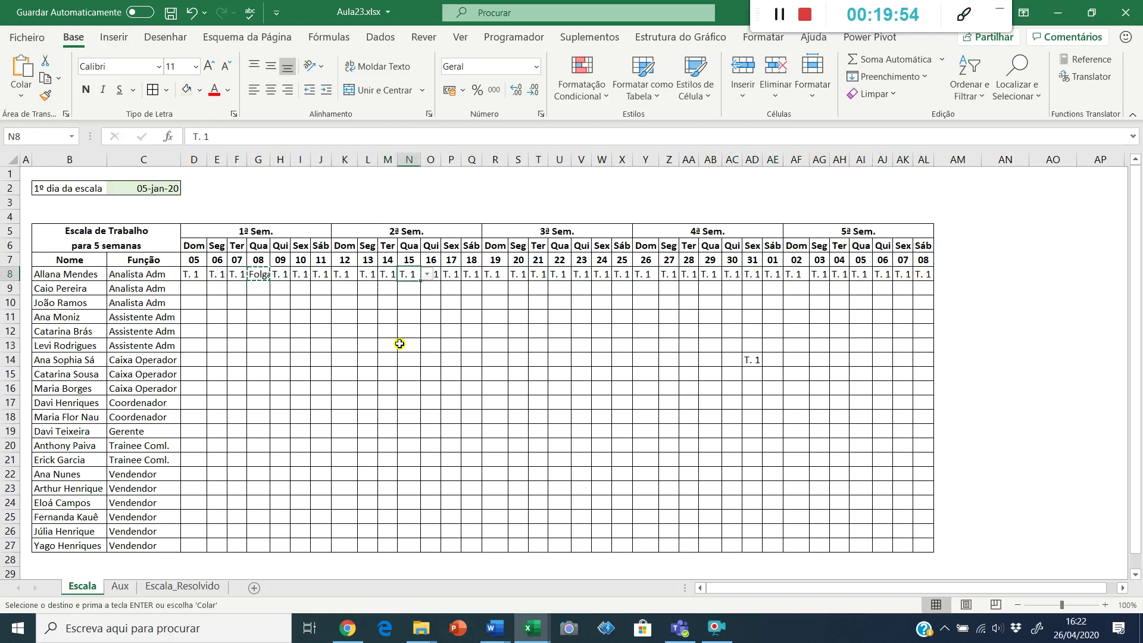
key("Right")
key("ctrl+v")
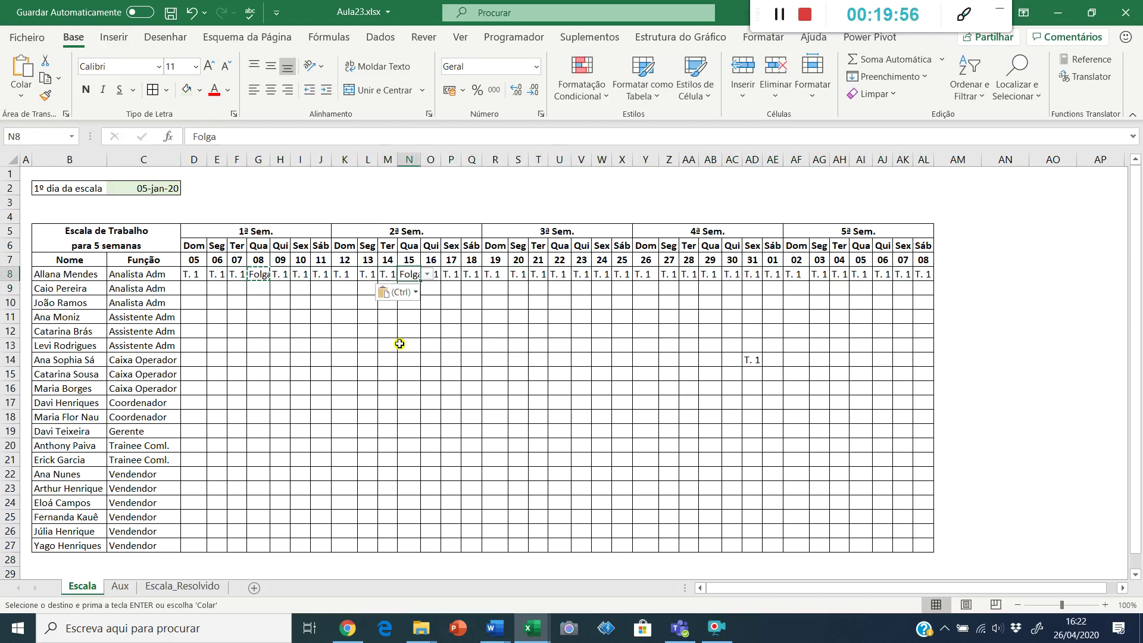
- Paste the copied Folga into U8, the Wednesday of the third week, undoing any misplaced paste
key("Right")
key("Right")
key("Right")
key("Right")
key("Right")
key("Right")
key("Right")
key("Left")
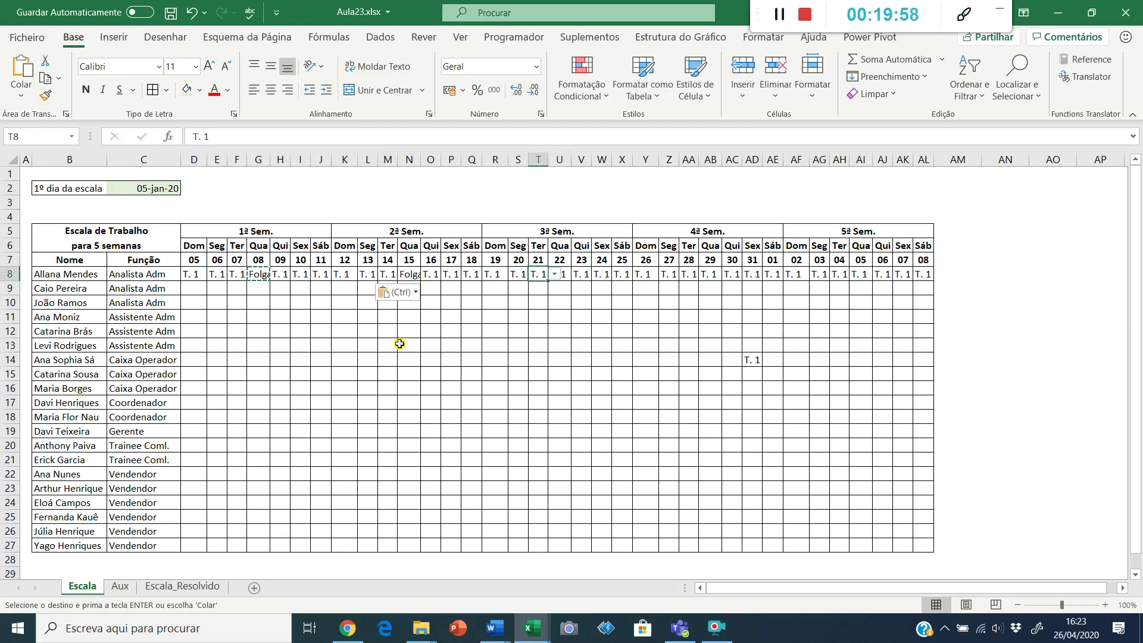
key("ctrl+v")
key("ctrl+z")
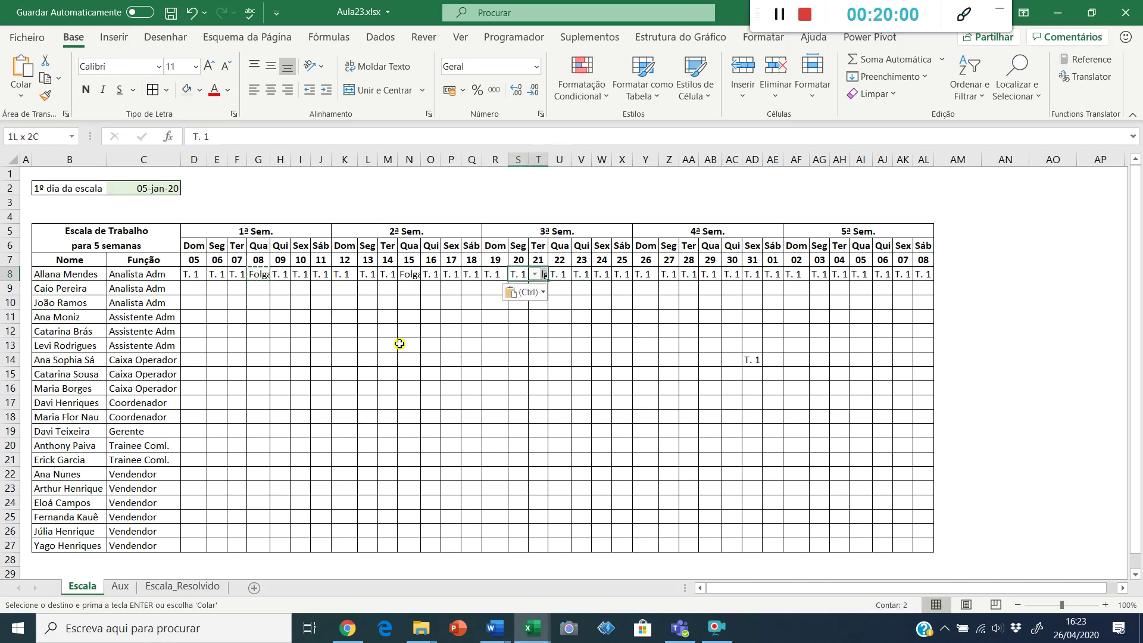
key("Right")
key("Return")
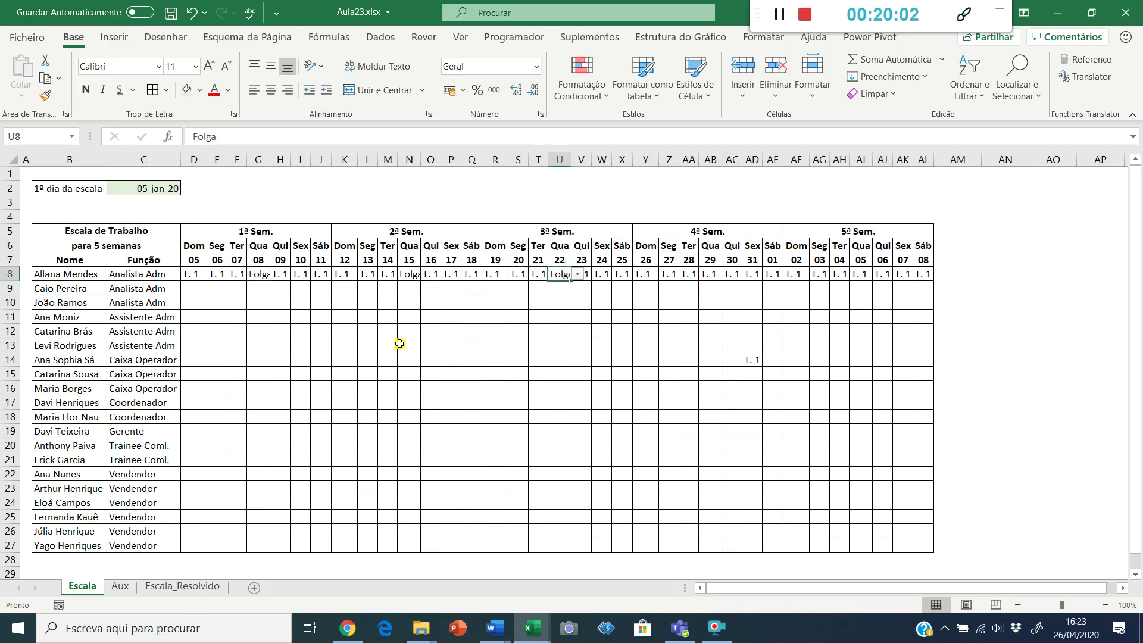
- Copy Folga from U8 to AA8, the Tuesday of the fourth week
key("ctrl+c")
key("Right")
key("Right")
key("Right")
key("Right")
key("Right")
key("Right")
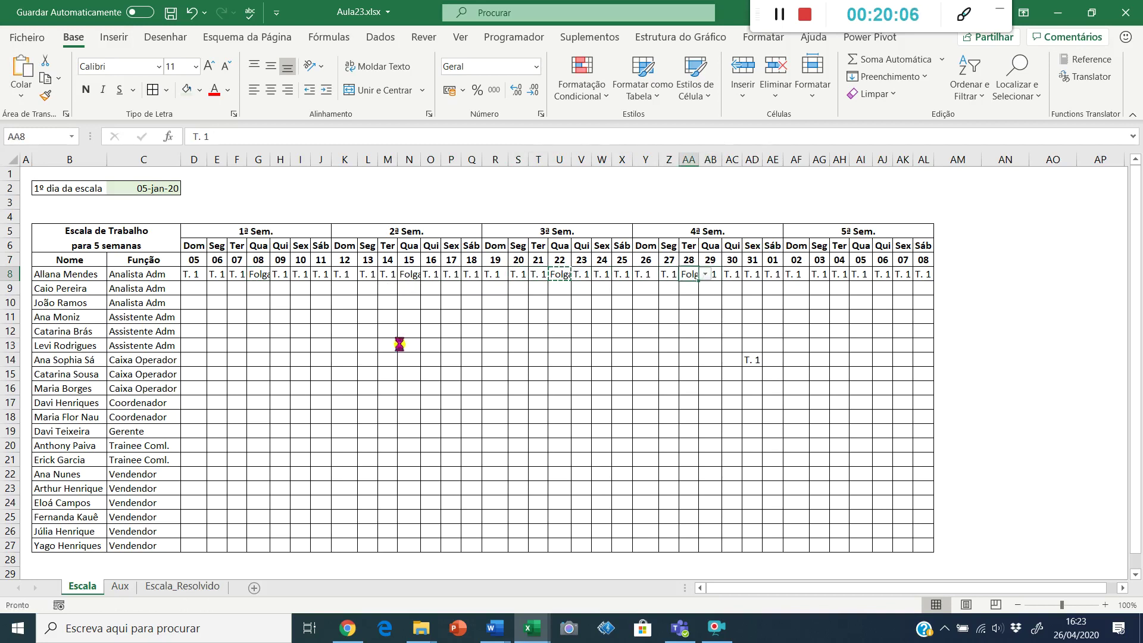
key("ctrl+v")
- Cancel the pending copy and enter Folga in AI8, the Wednesday of the fifth week
key("Right")
key("Right")
key("Right")
key("Right")
key("Right")
key("Right")
key("Right")
key("ctrl")
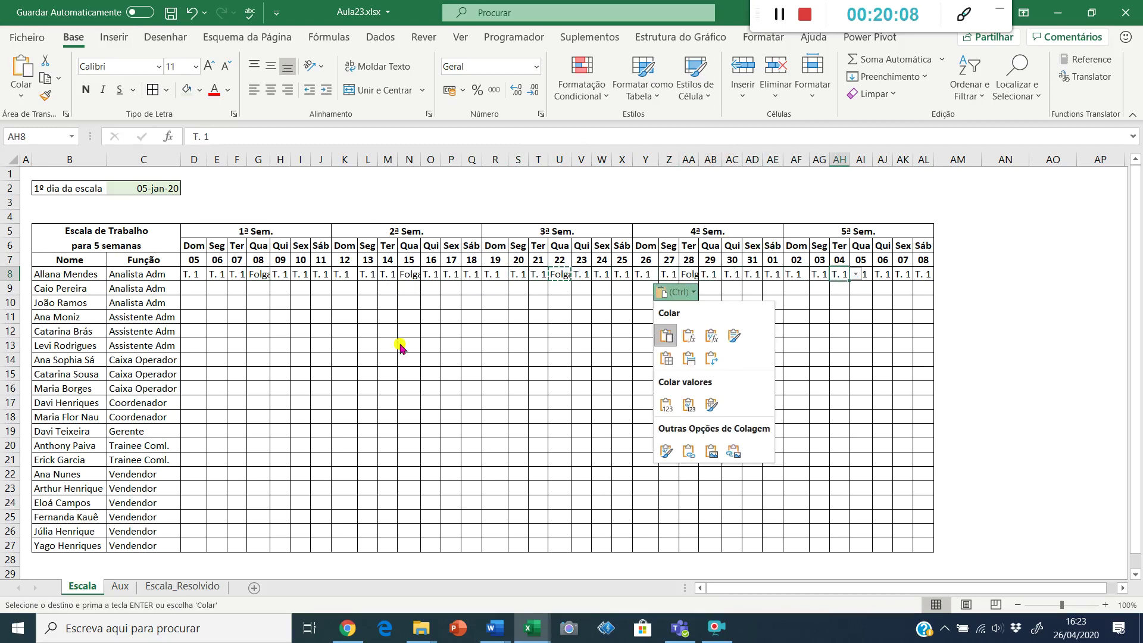
key("Escape")
key("Escape")
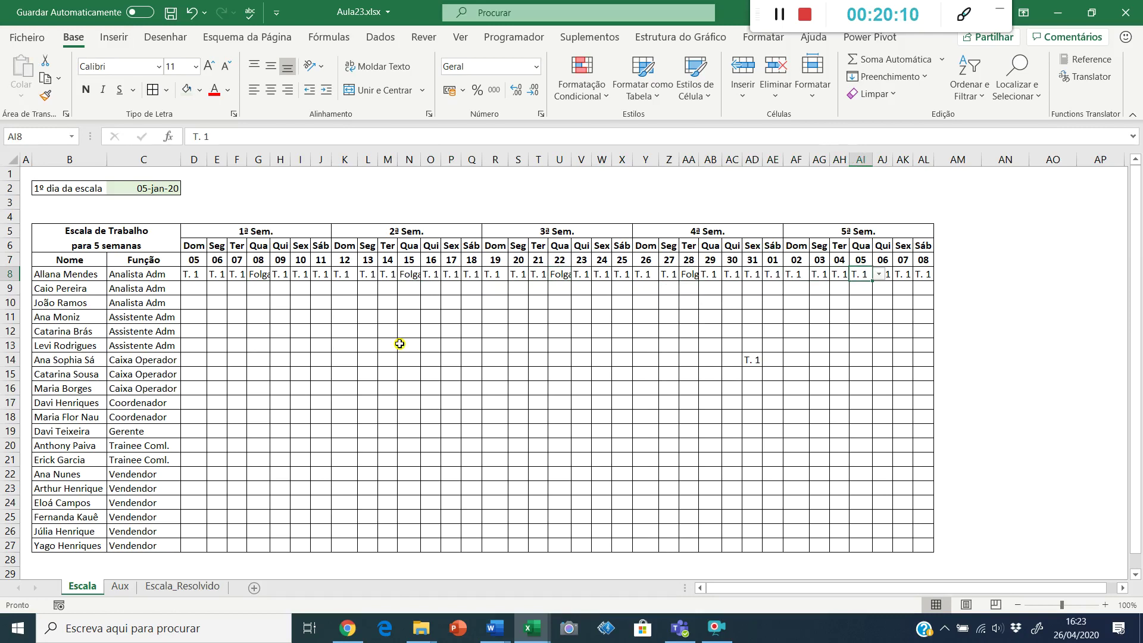
key("Left")
key("Left")
key("Right")
key("Right")
type("F")
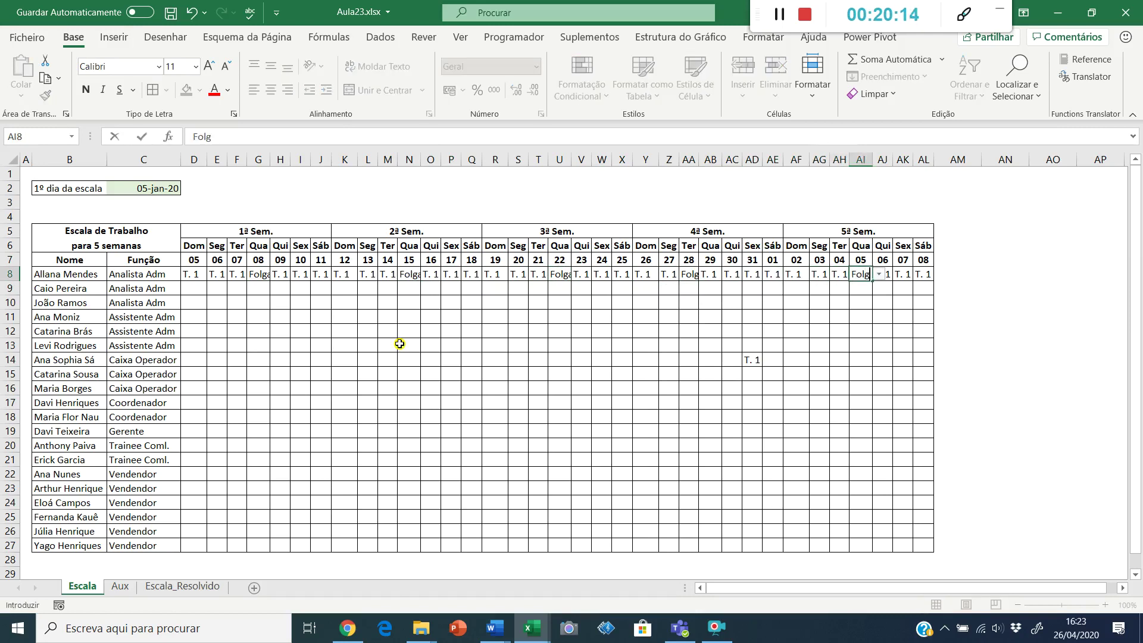
key("ctrl+Return")
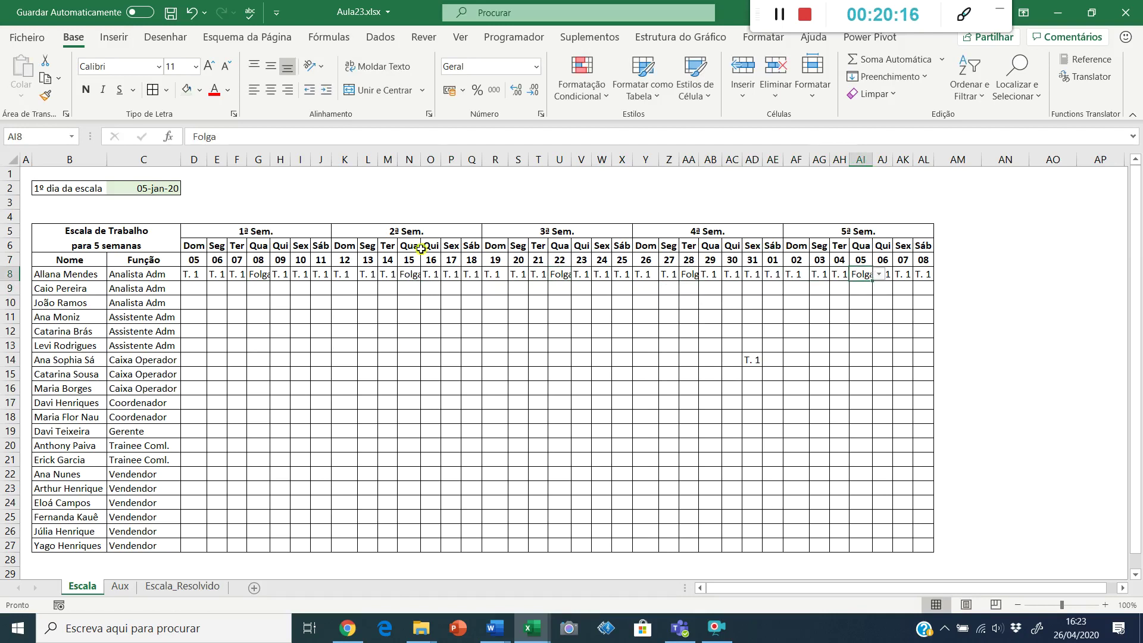
- Autofit the widths of columns D to AL to their contents
left_click_drag(194, 159, 922, 161)
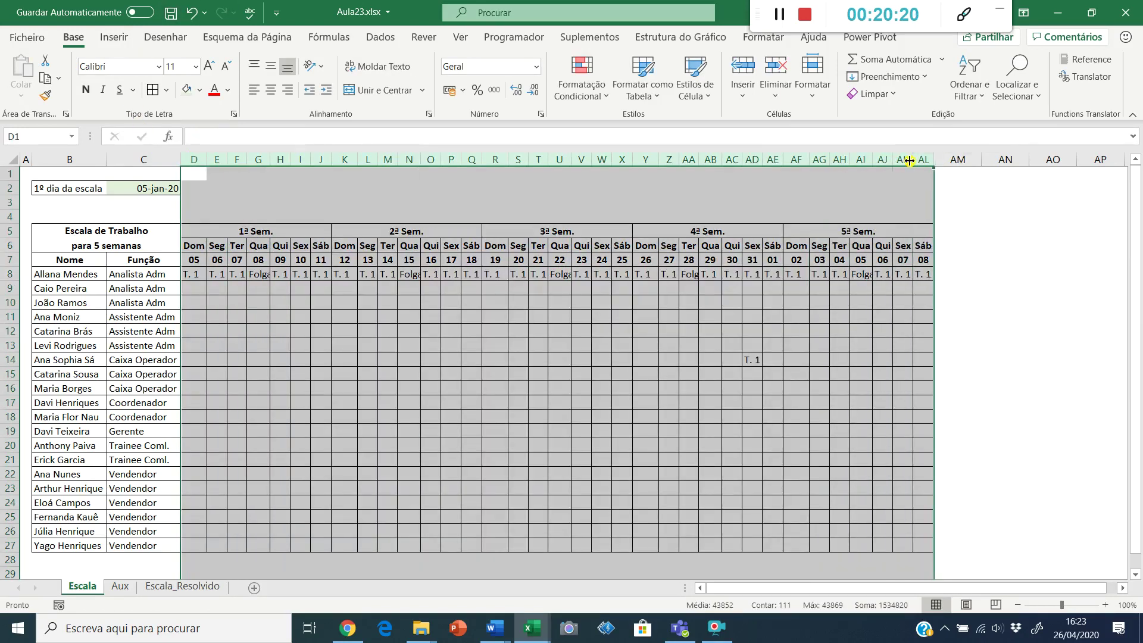
double_click(909, 160)
left_click(869, 218)
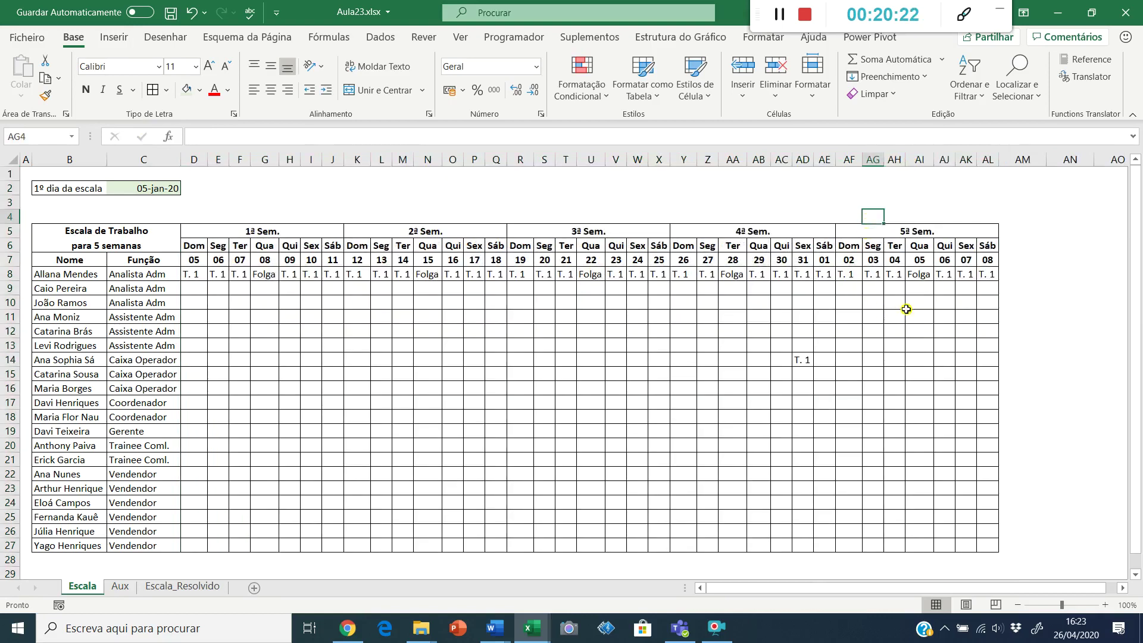
left_click(915, 274)
left_click(198, 274)
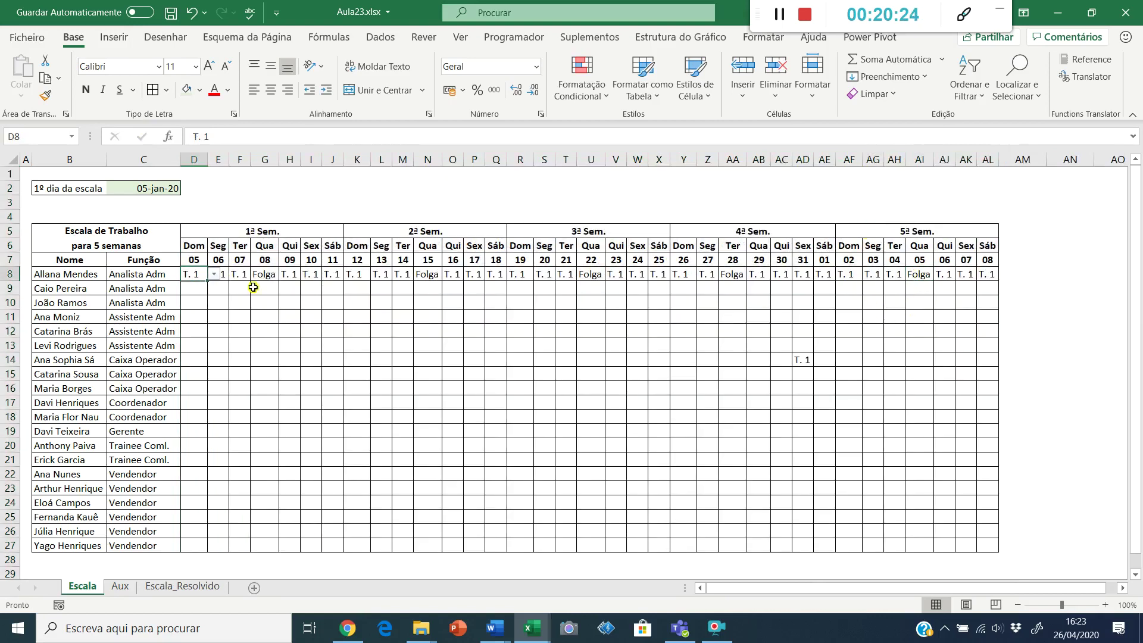
key("ctrl+Right")
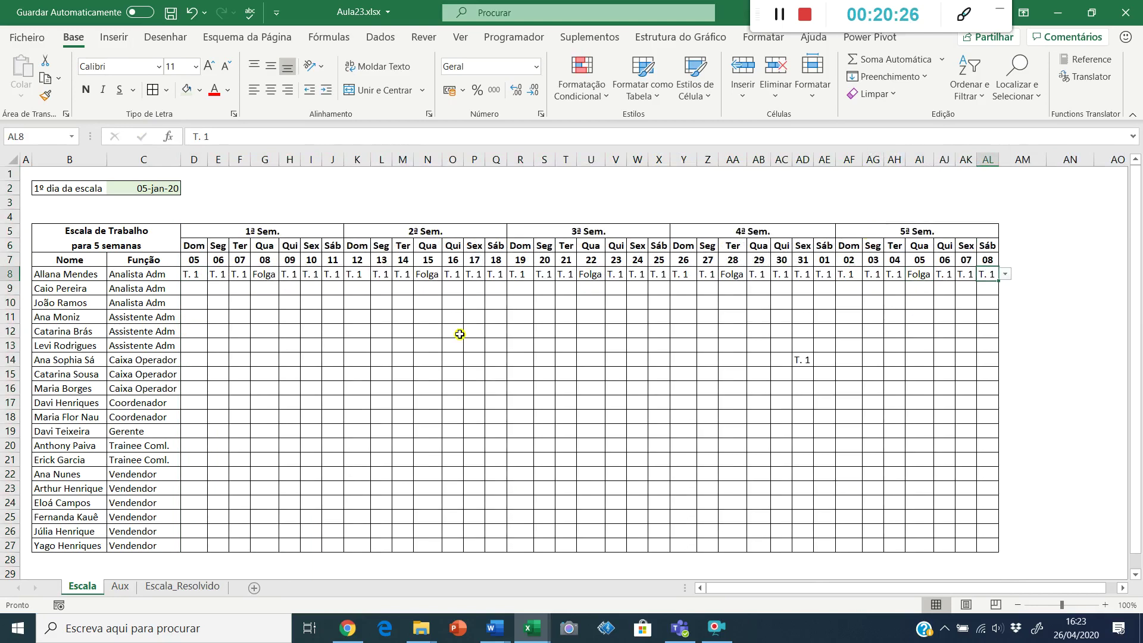
key("ctrl+Left")
key("Left")
key("Right")
key("Right")
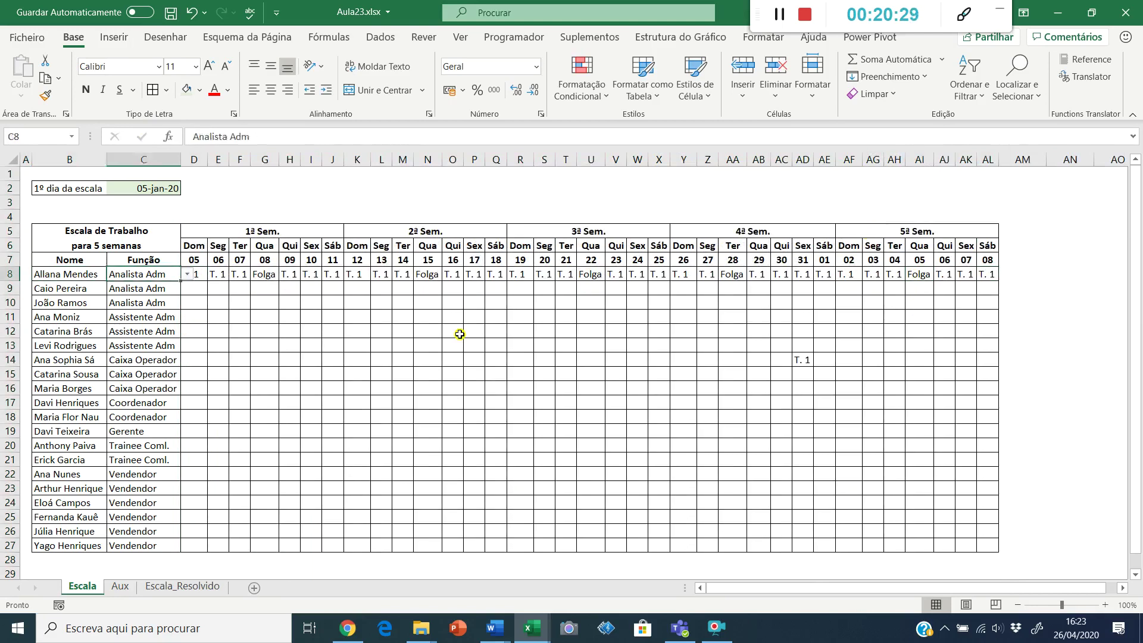
- Copy the shifts in D8:AL8 to row 9, the second employee, starting at D9
key("Right")
key("ctrl+shift+Right")
key("ctrl+shift+Left")
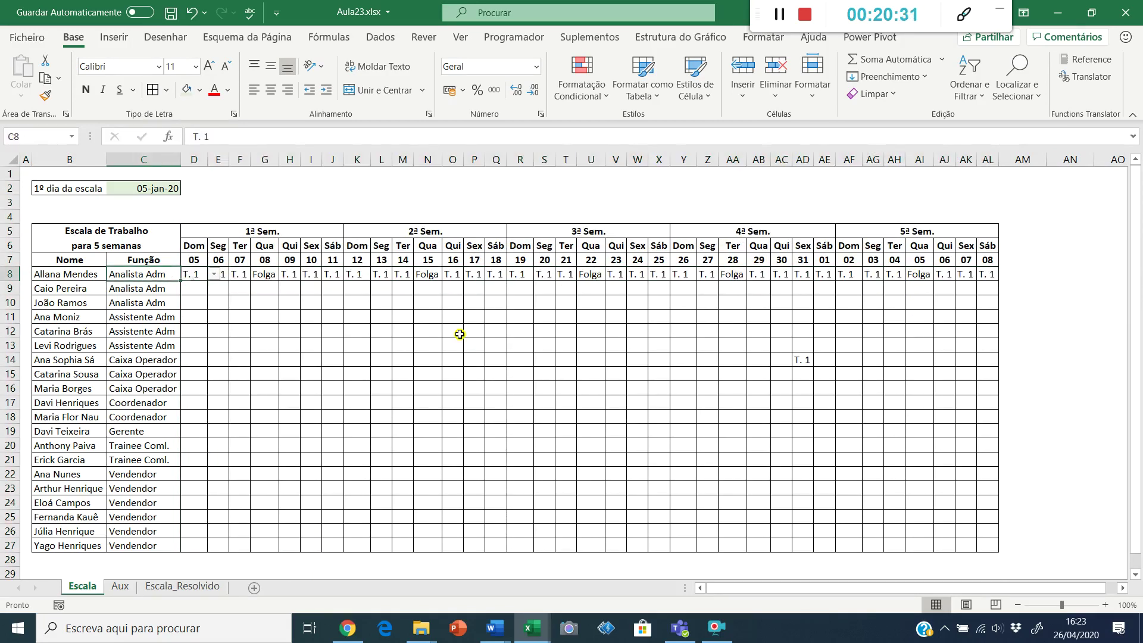
key("ctrl+shift+Right")
key("ctrl+c")
key("Down")
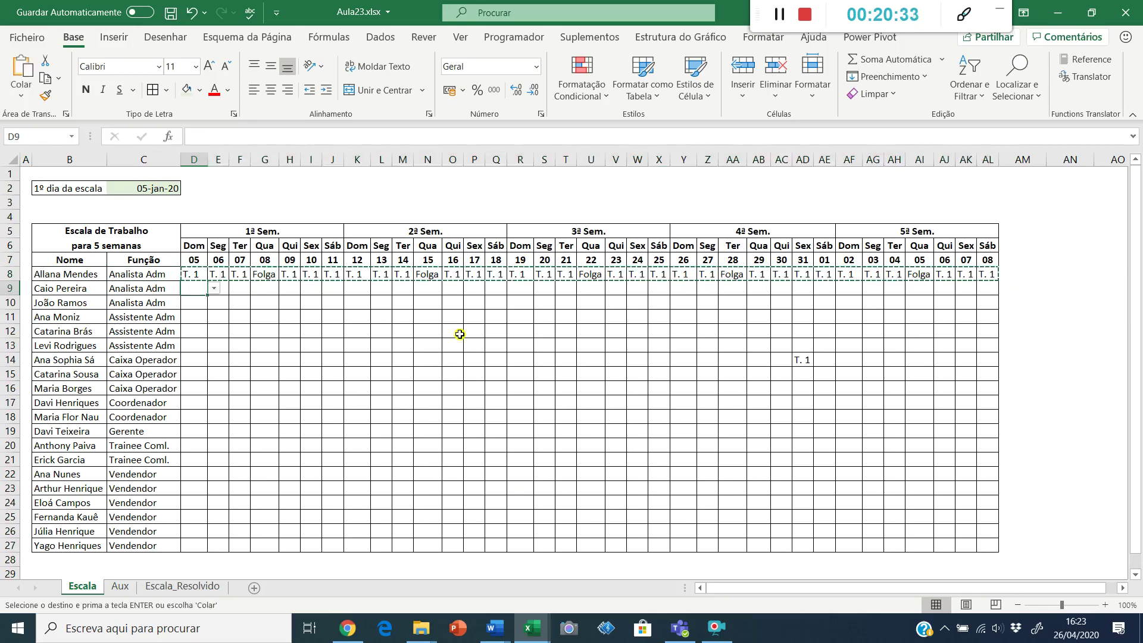
key("Return")
- Replace every T. 1 with T. 2 in the selected row 9 shifts
key("ctrl+h")
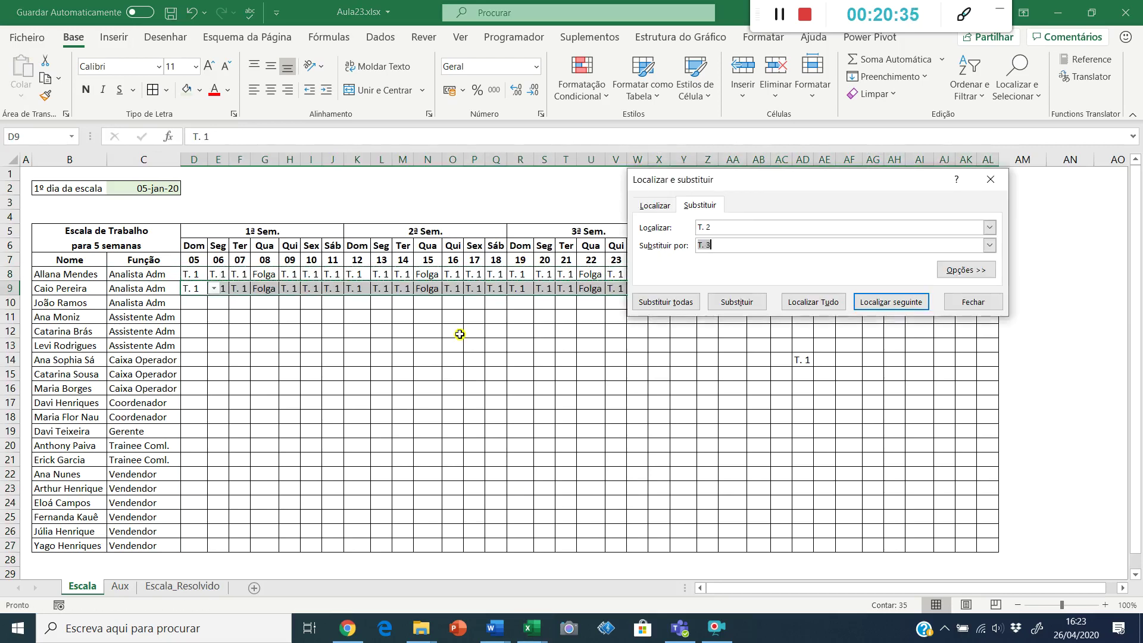
left_click(719, 229)
type("2")
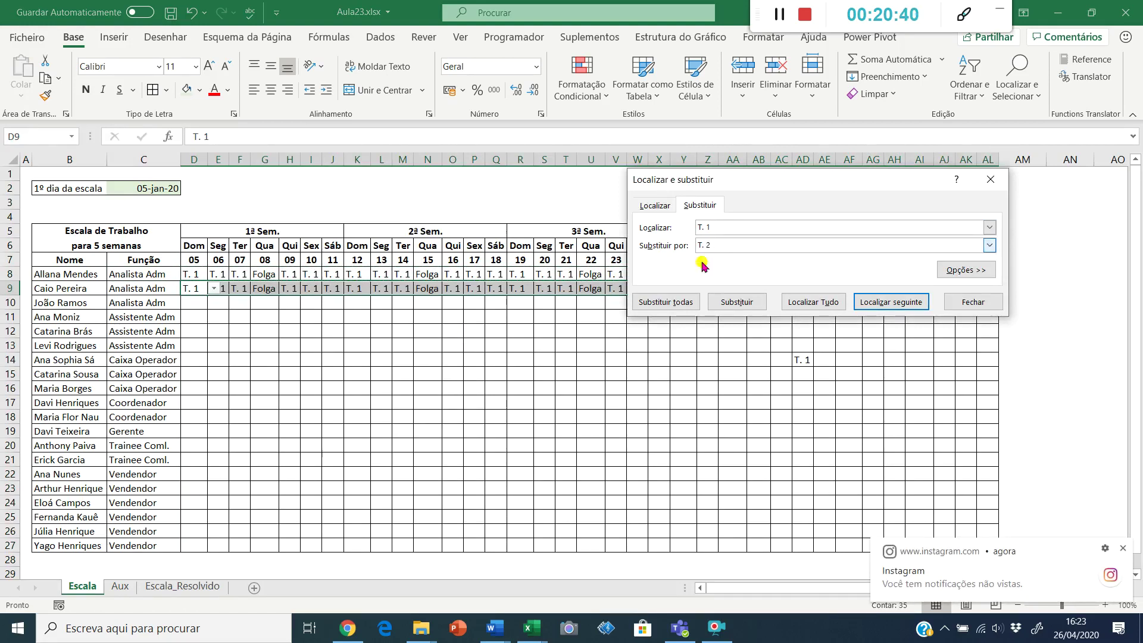
left_click(679, 296)
left_click(583, 353)
key("Escape")
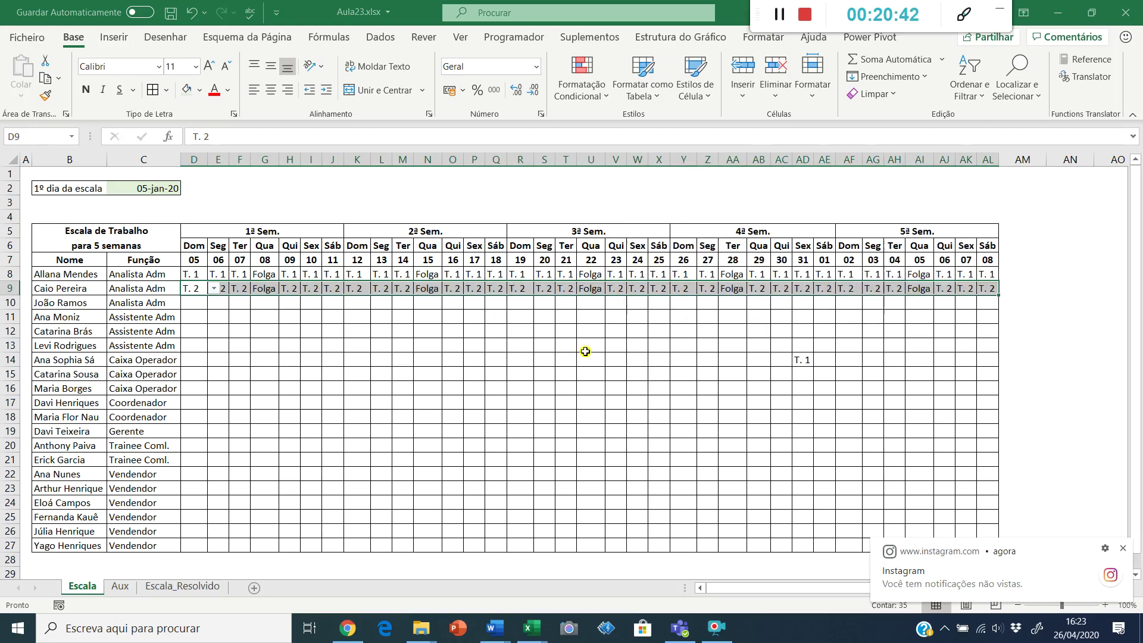
- Copy the first employee's shifts in D8:AL8 to row 10, starting at D10
key("ctrl+c")
key("Up")
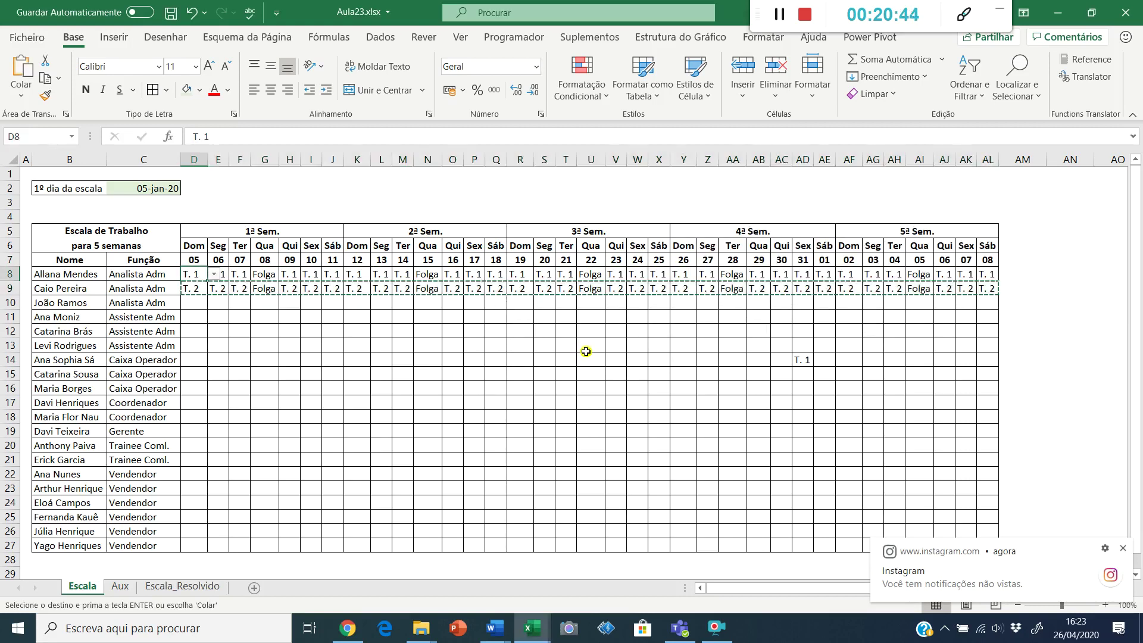
key("ctrl+shift+Right")
key("ctrl+c")
key("Down")
key("Down")
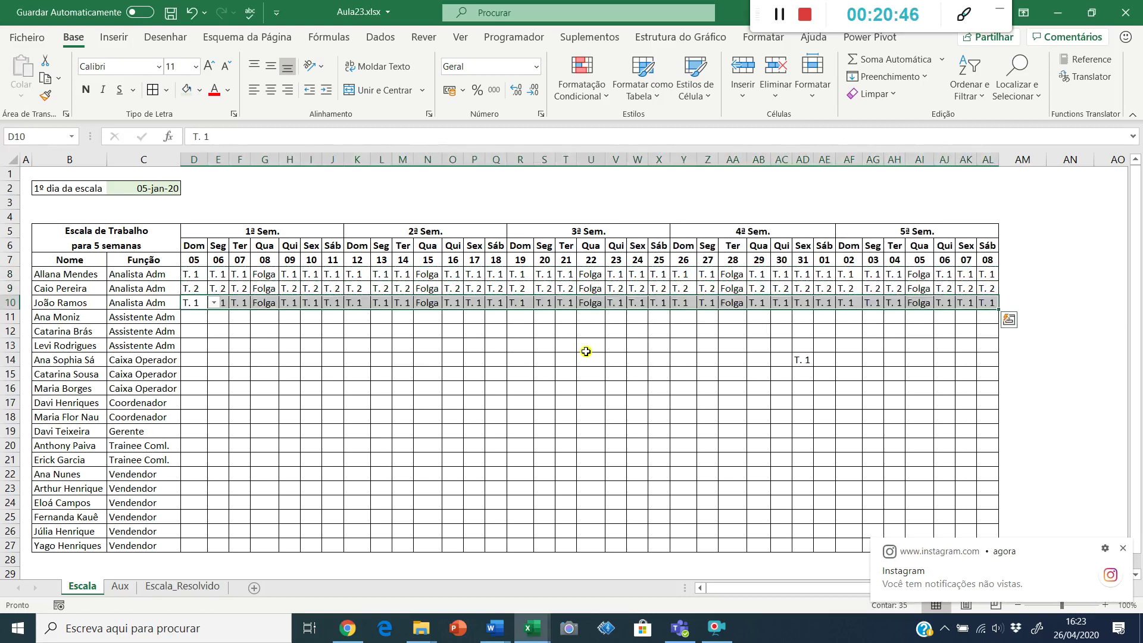
key("Return")
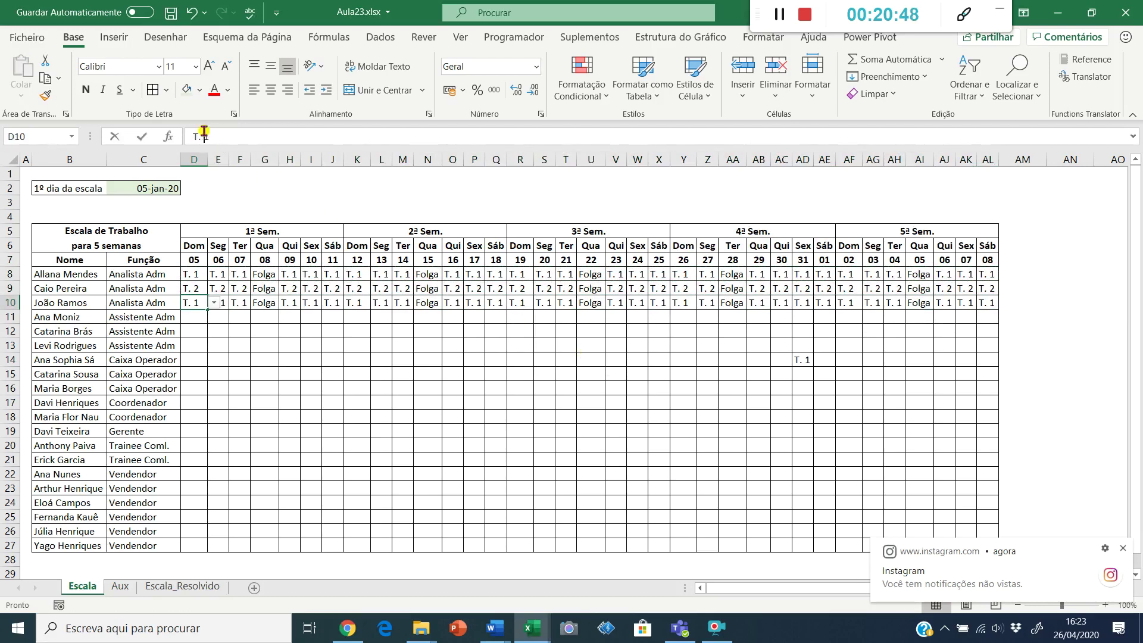
- Set D10 to T. 3 and replace the remaining T. 1 entries in row 10 with T. 3
left_click(204, 136)
key("Return")
key("Up")
key("ctrl+shift+Right")
key("ctrl+h")
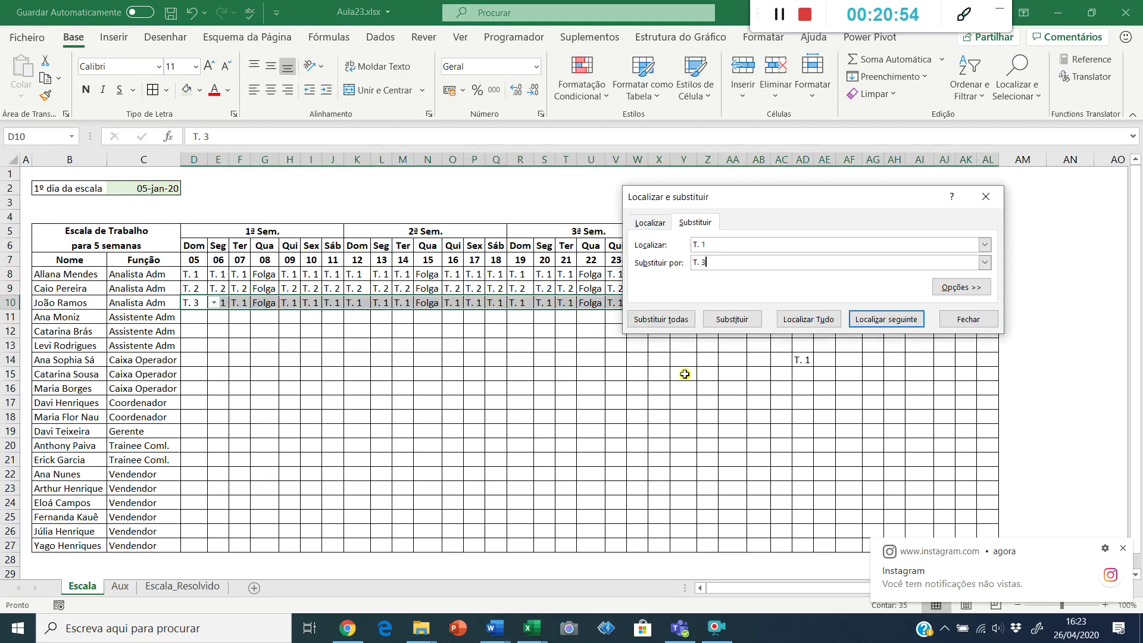
left_click(660, 319)
left_click(575, 355)
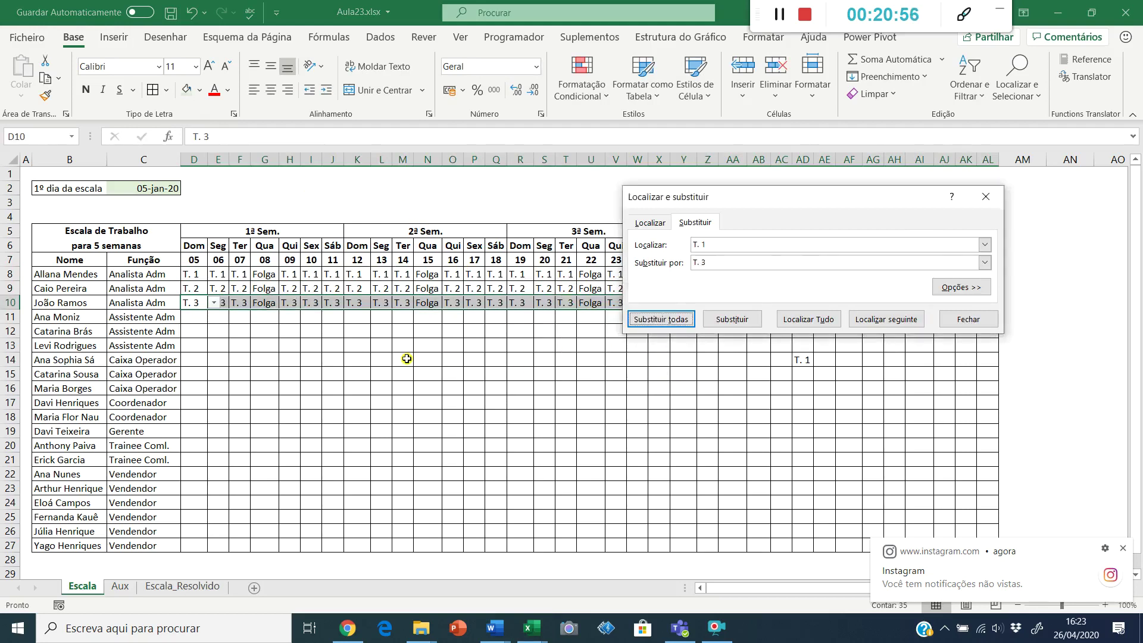
key("Escape")
left_click(405, 359)
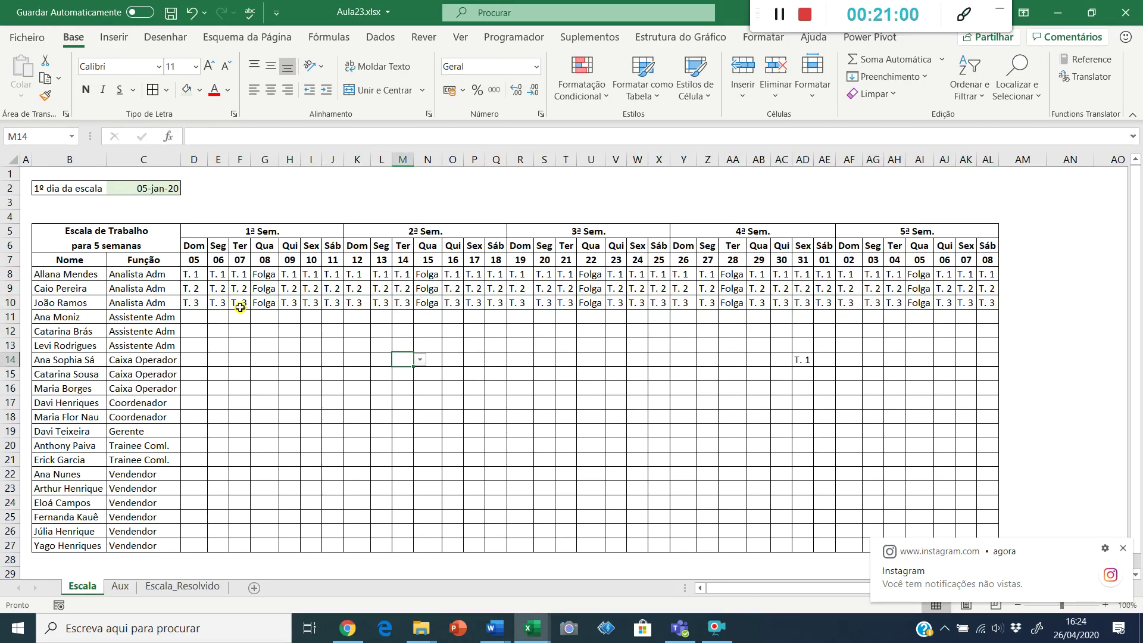
- Select the whole shift area D8:AL27 of the schedule
left_click(192, 273)
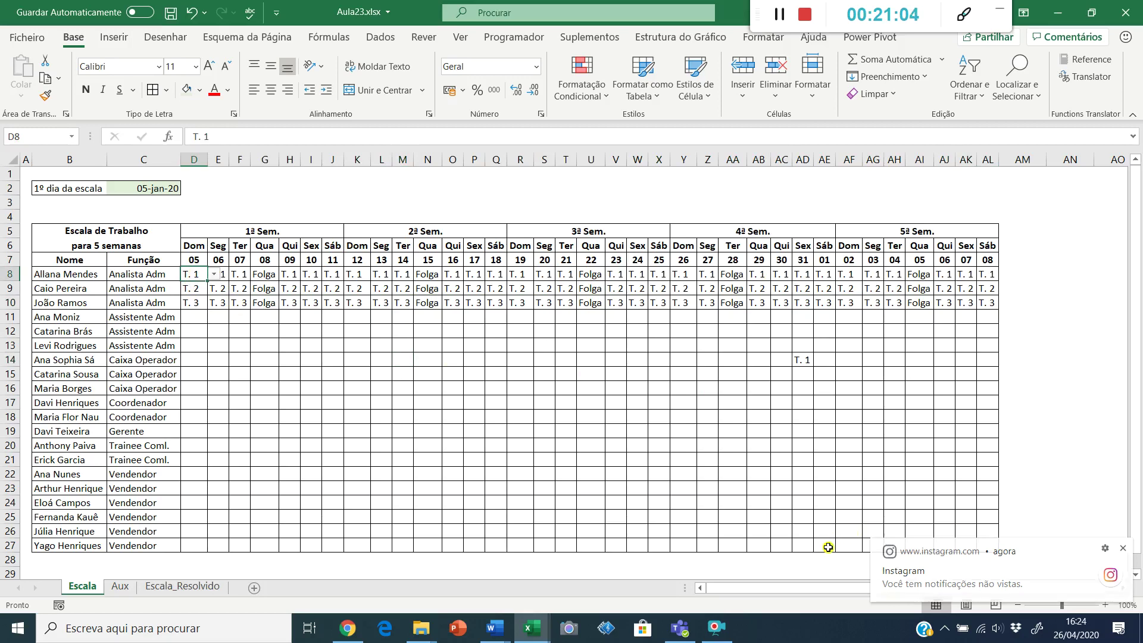
left_click(988, 549, "shift")
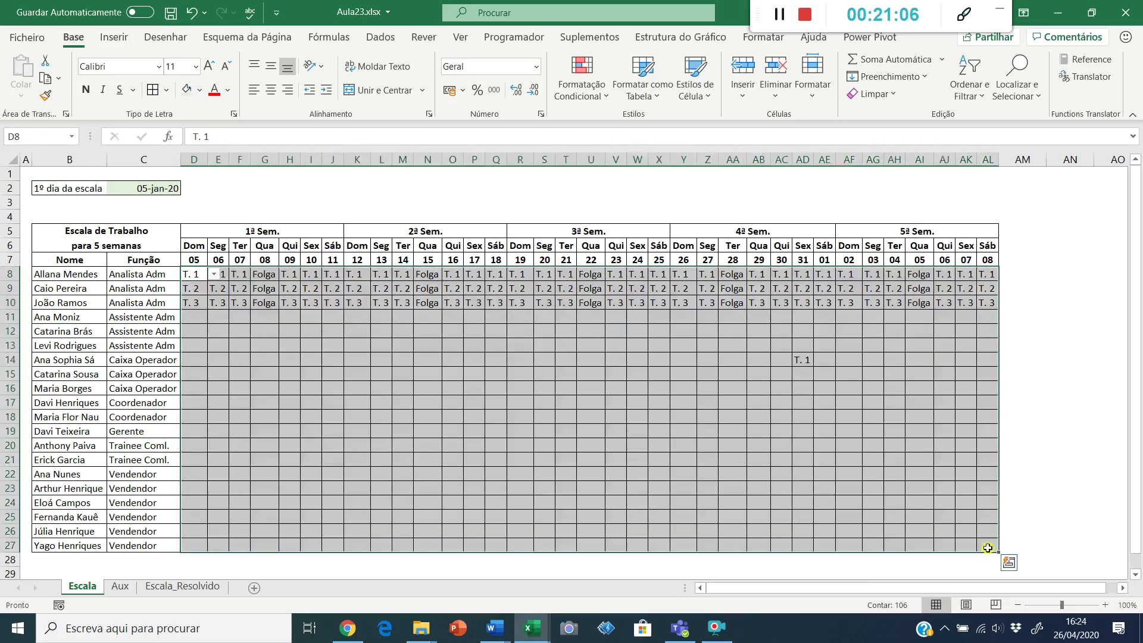
left_click(582, 87)
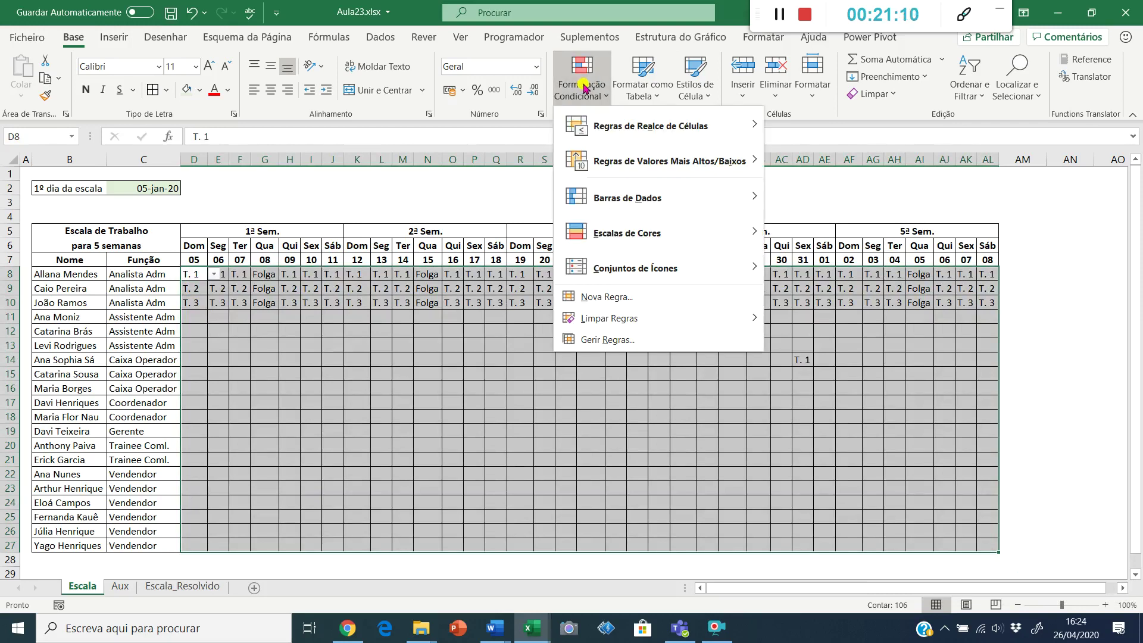
left_click(604, 296)
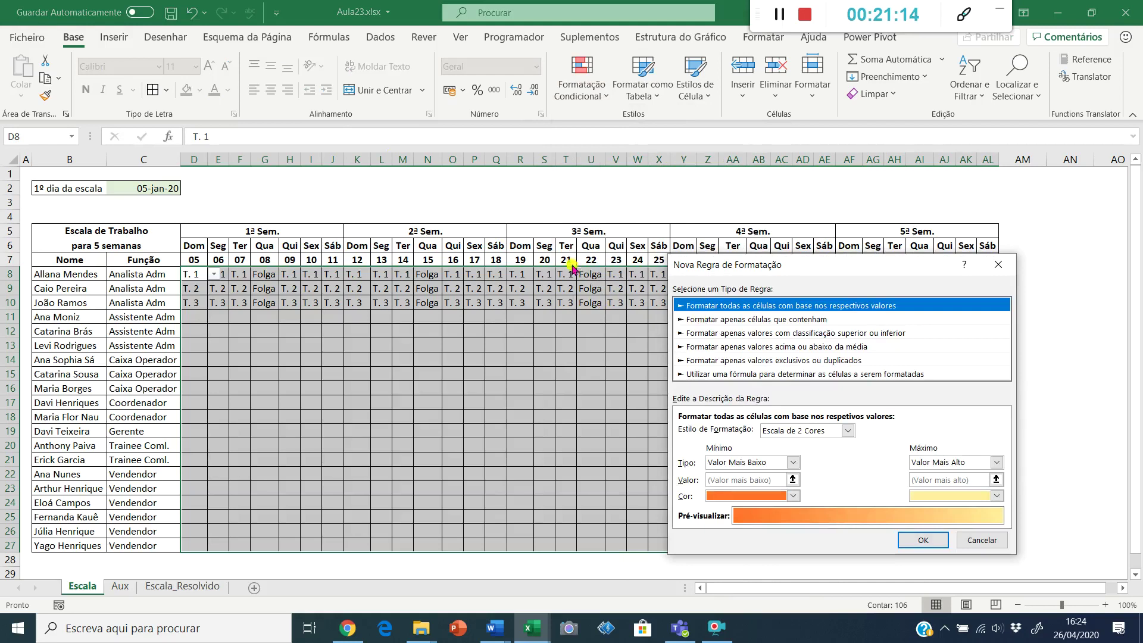
key("Escape")
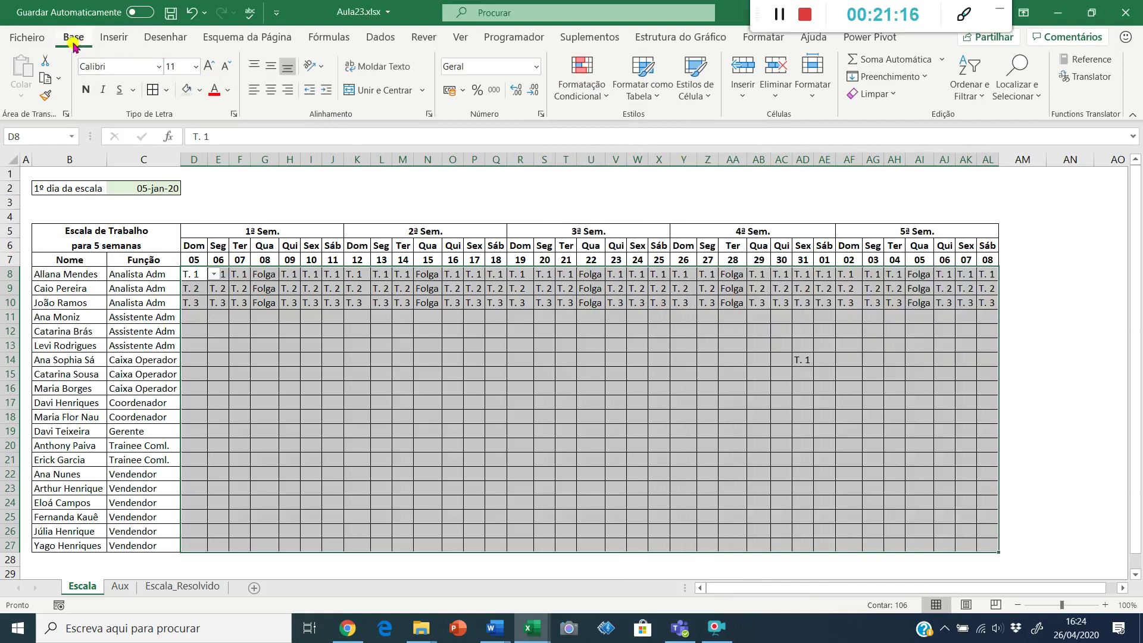
- Start a conditional formatting rule on D8:AL27 for cell values equal to the T. 1 option, =Aux!$F$3
left_click(577, 95)
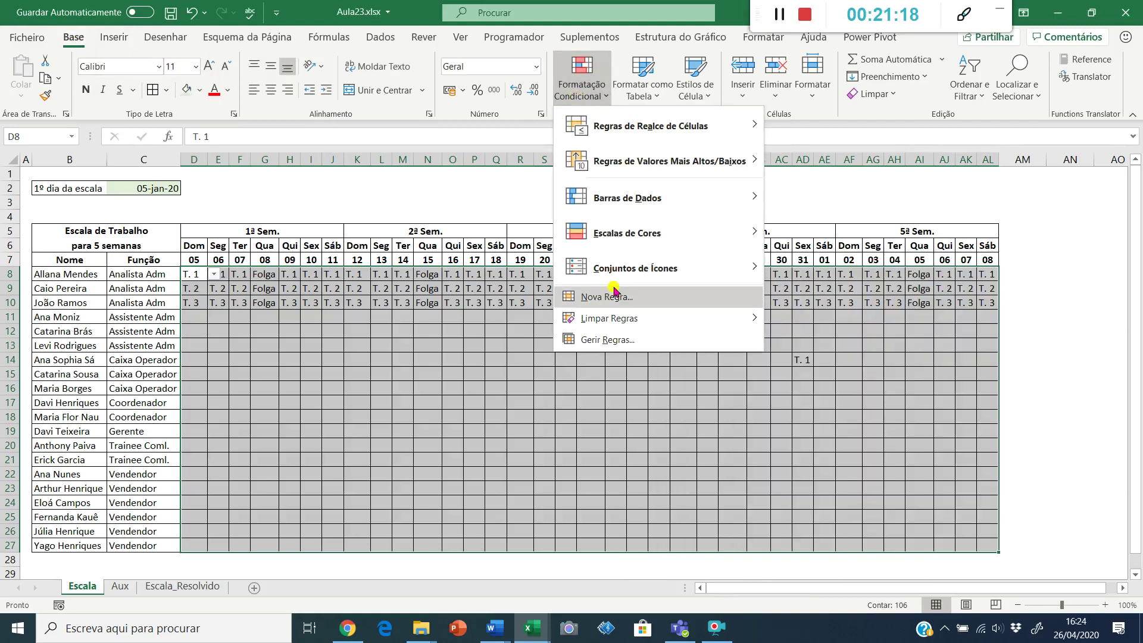
left_click(614, 297)
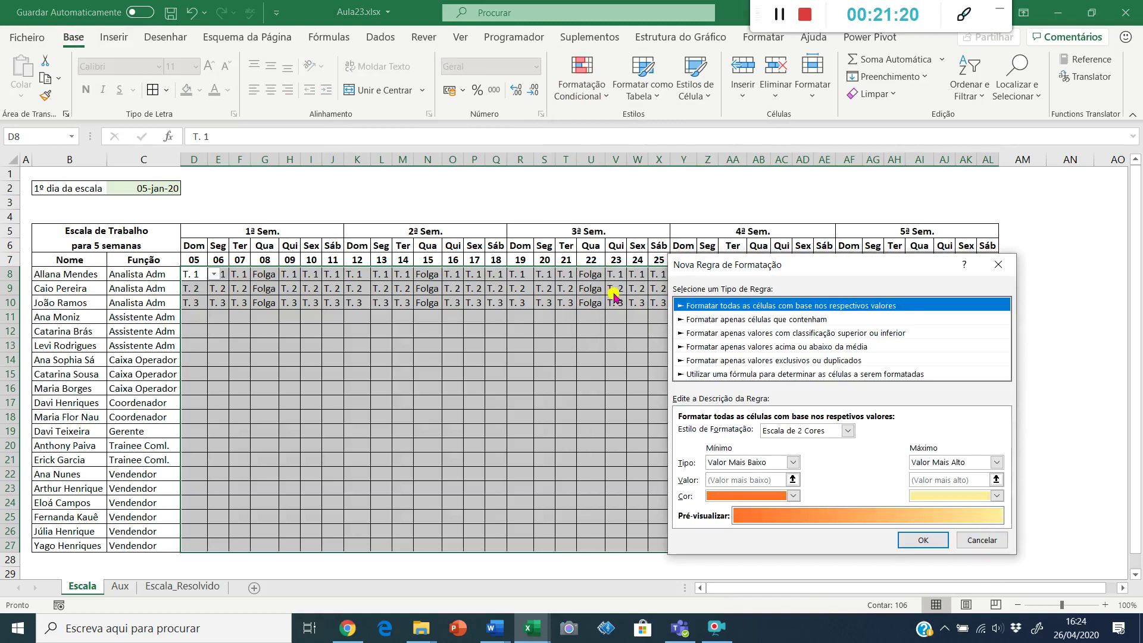
left_click(712, 320)
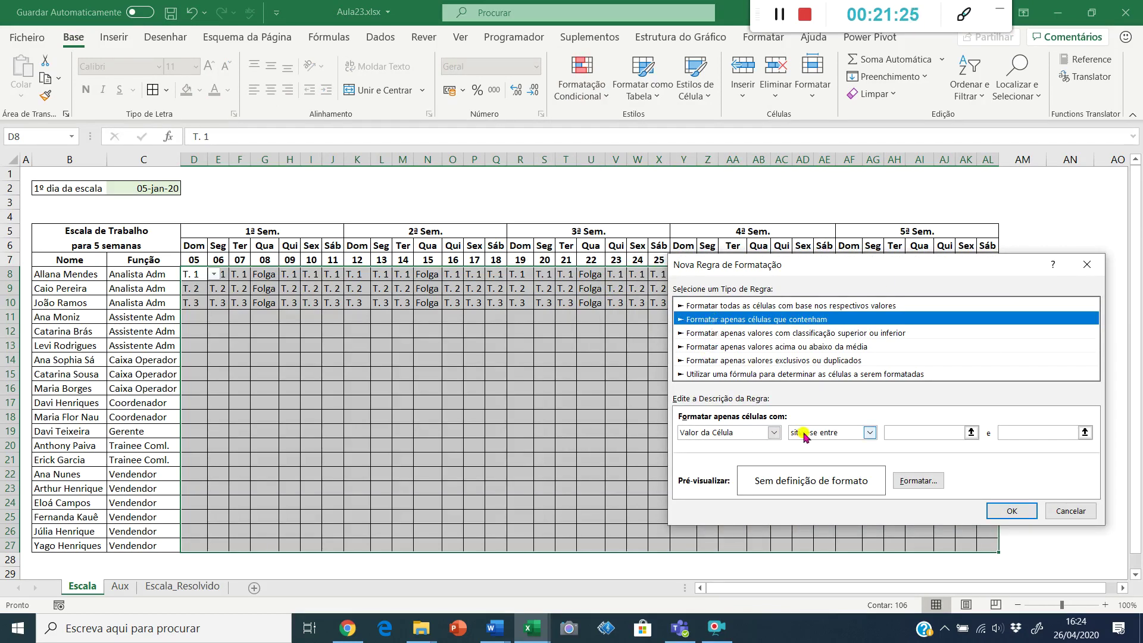
left_click(833, 433)
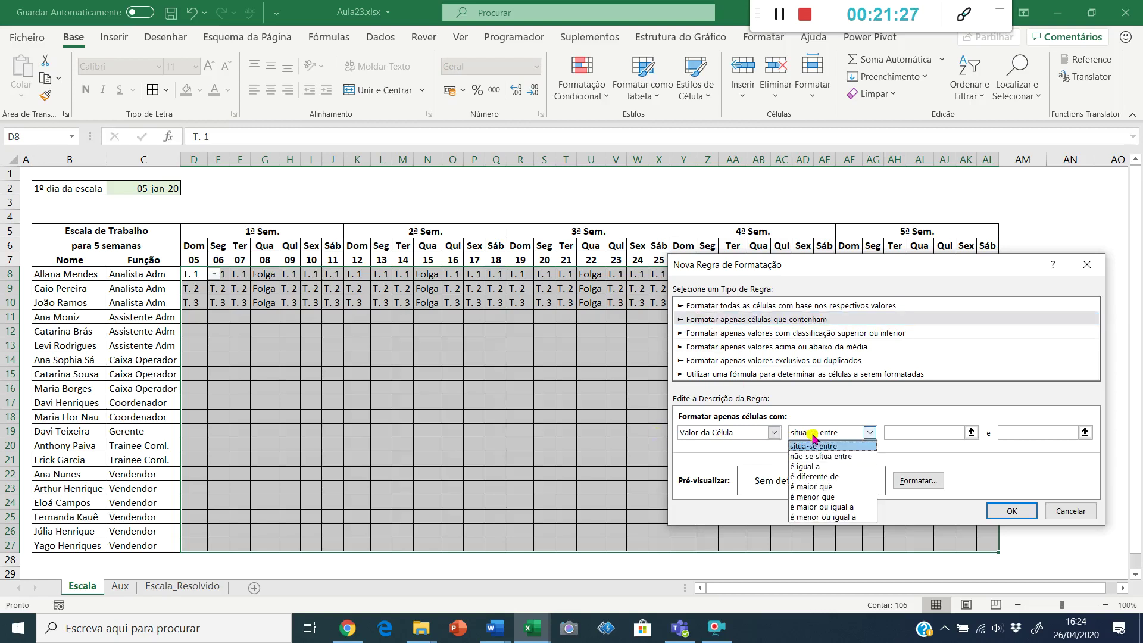
left_click(822, 467)
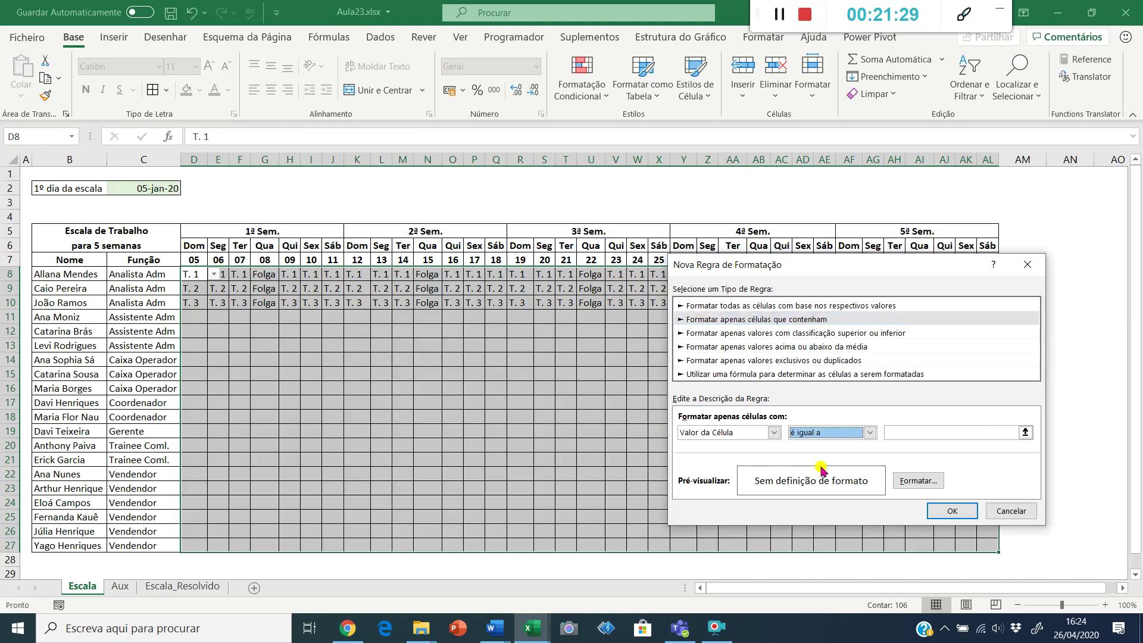
left_click(925, 432)
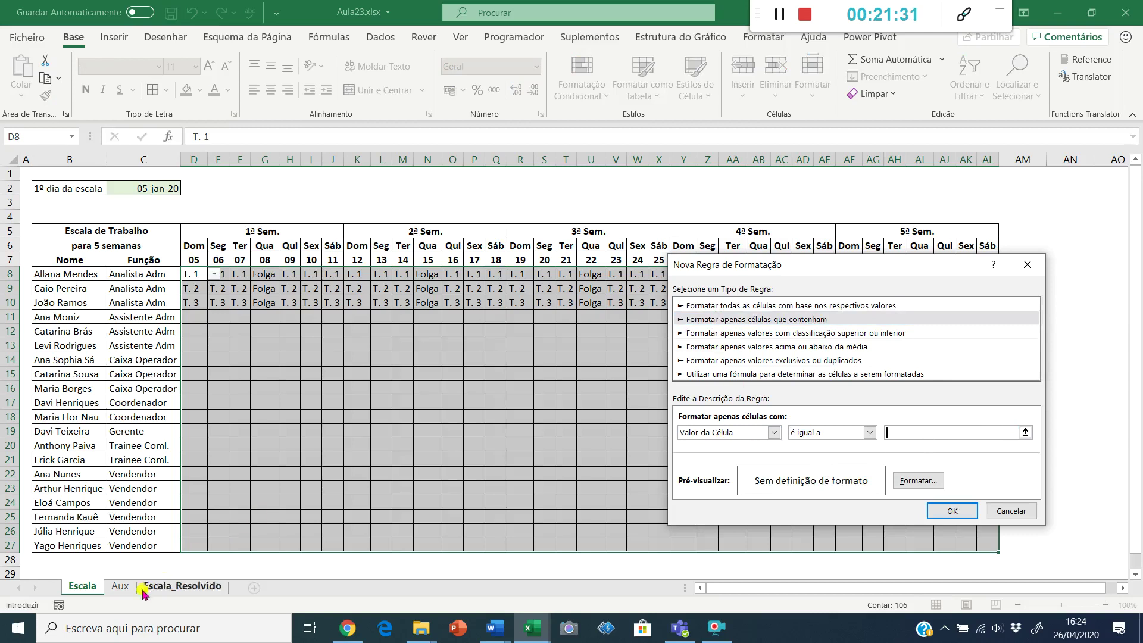
left_click(119, 586)
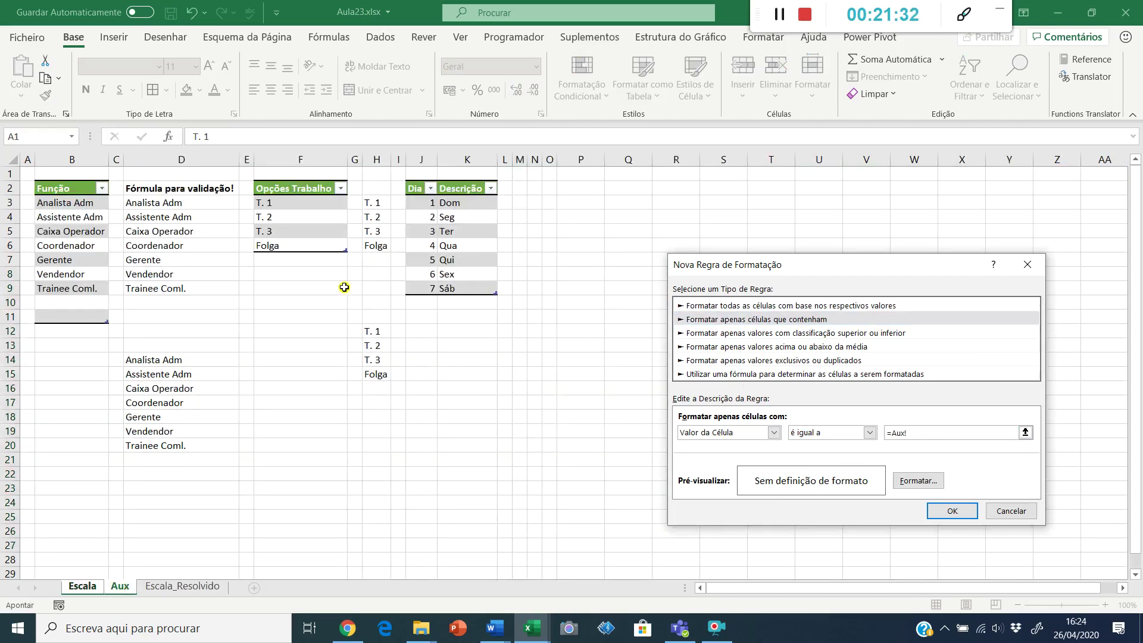
left_click(260, 202)
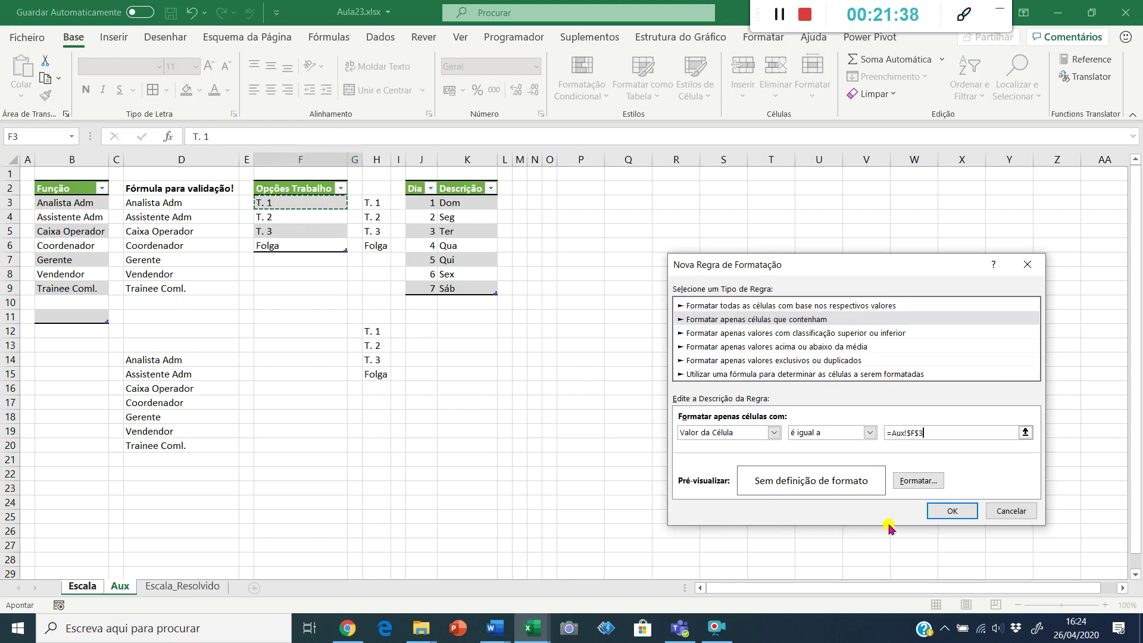
- Give the T. 1 rule a light gold background fill and apply the rule
left_click(923, 482)
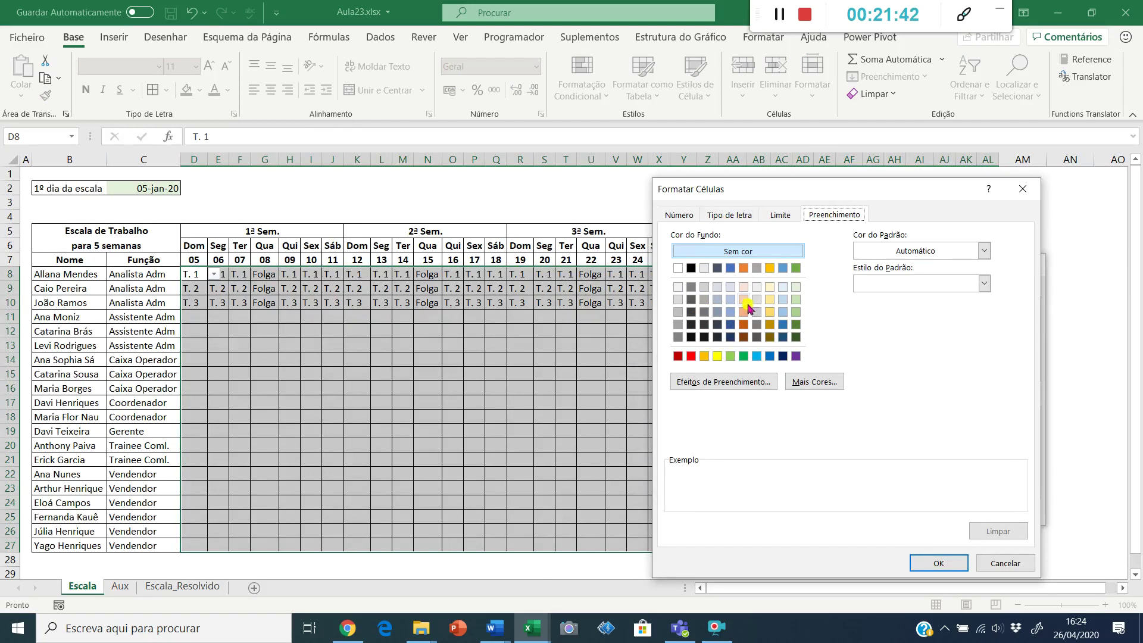
left_click(770, 288)
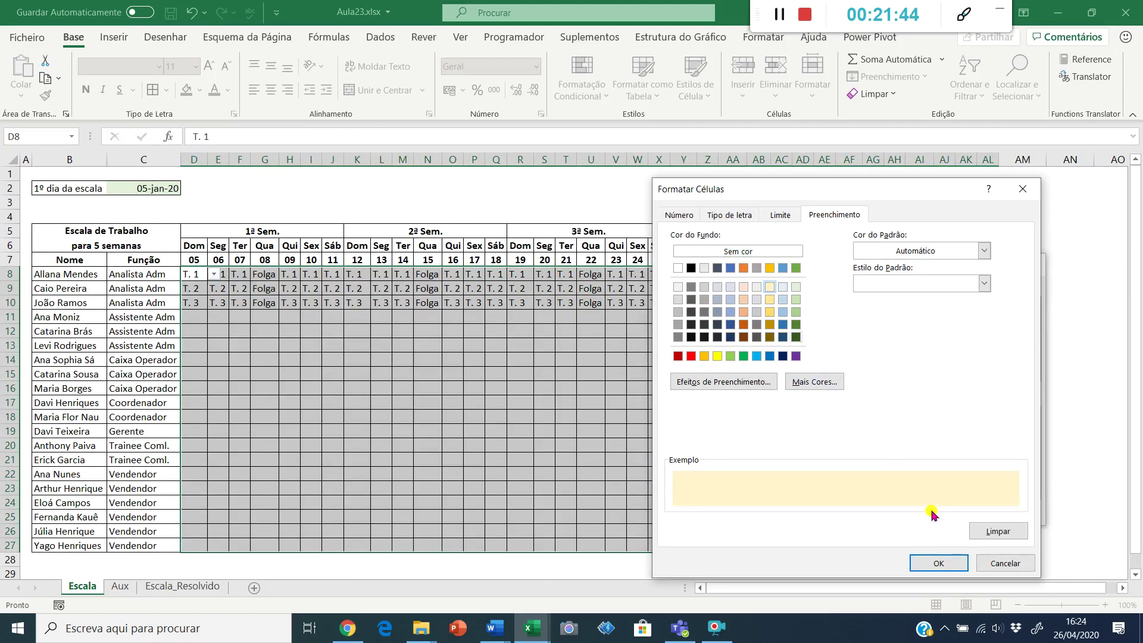
left_click(935, 563)
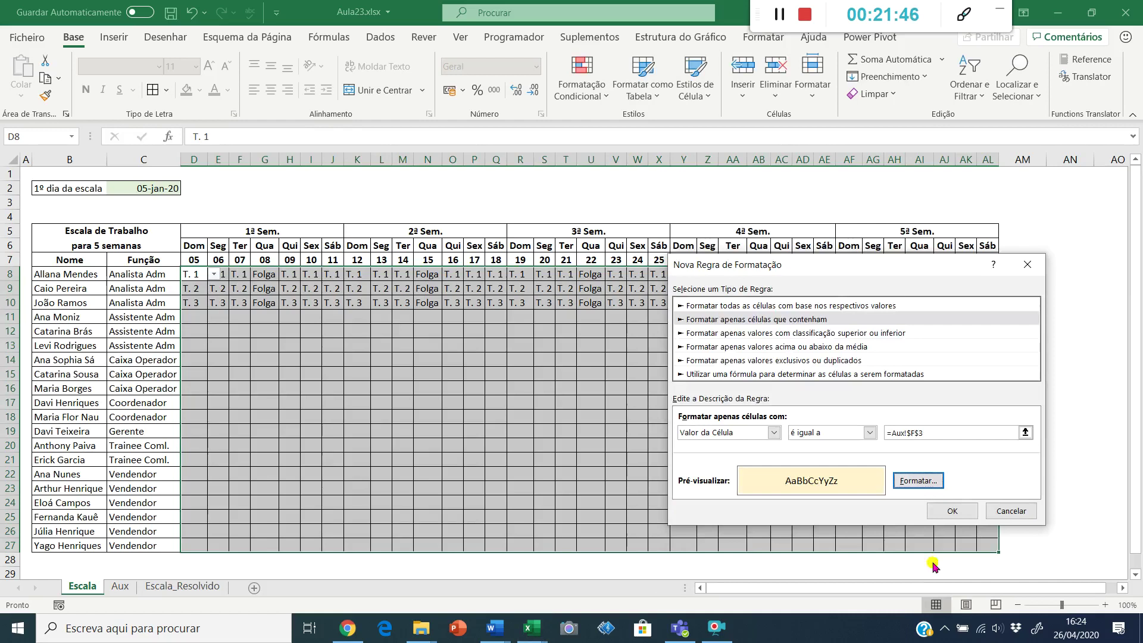
left_click(952, 511)
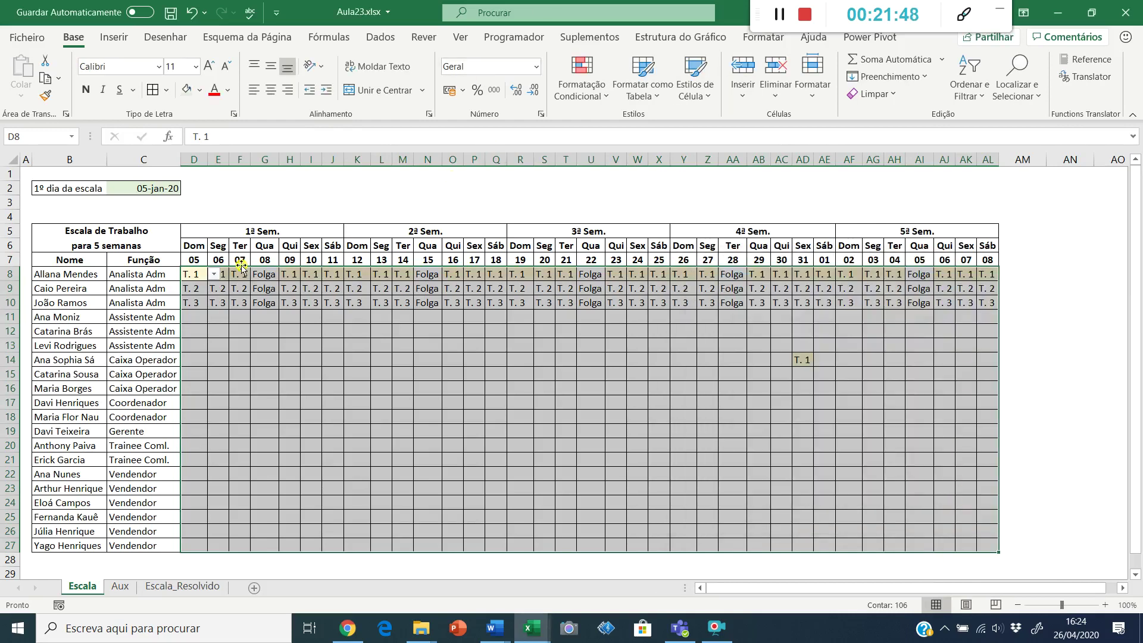
- Start a conditional formatting rule on D8:AL27 for cell values equal to the T. 2 option, =Aux!$F$4
left_click(594, 96)
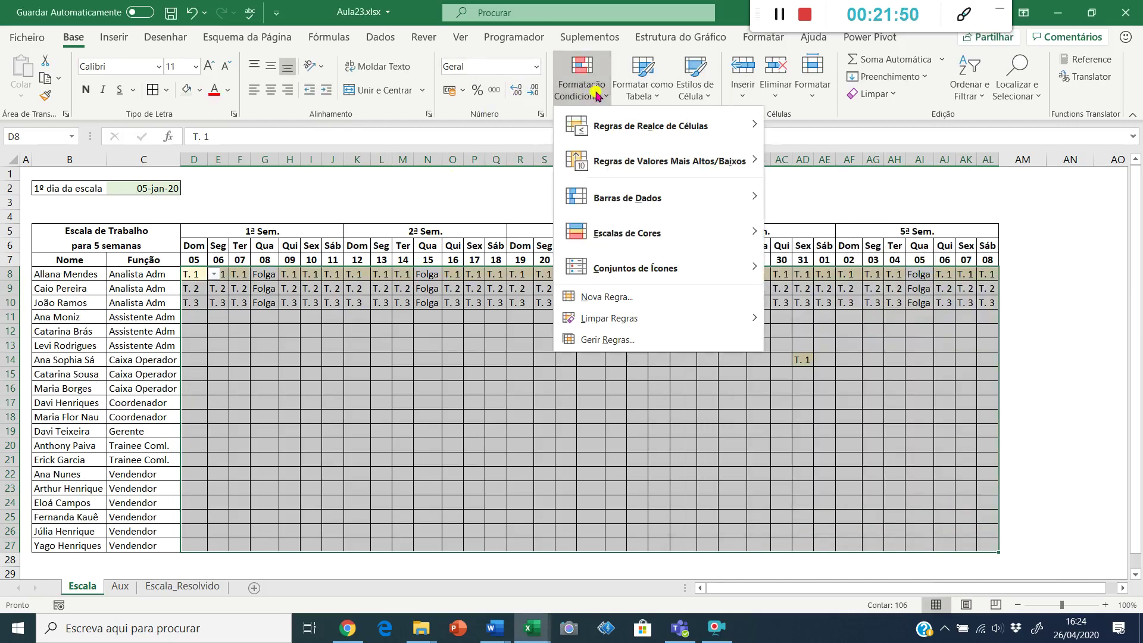
left_click(601, 299)
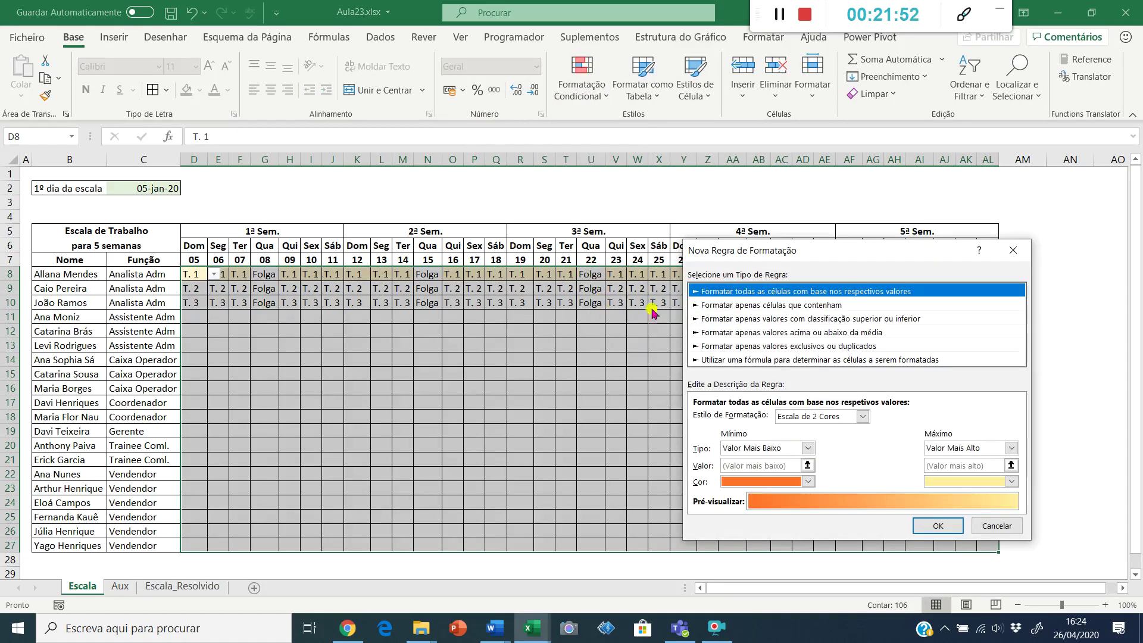
left_click(763, 306)
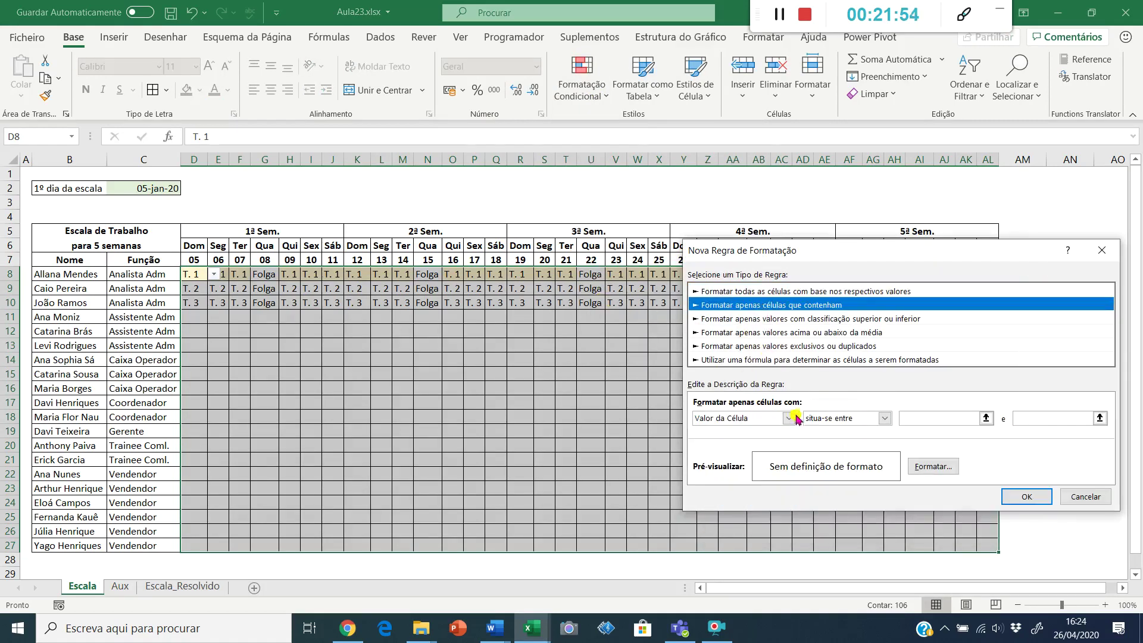
left_click(885, 418)
left_click(829, 454)
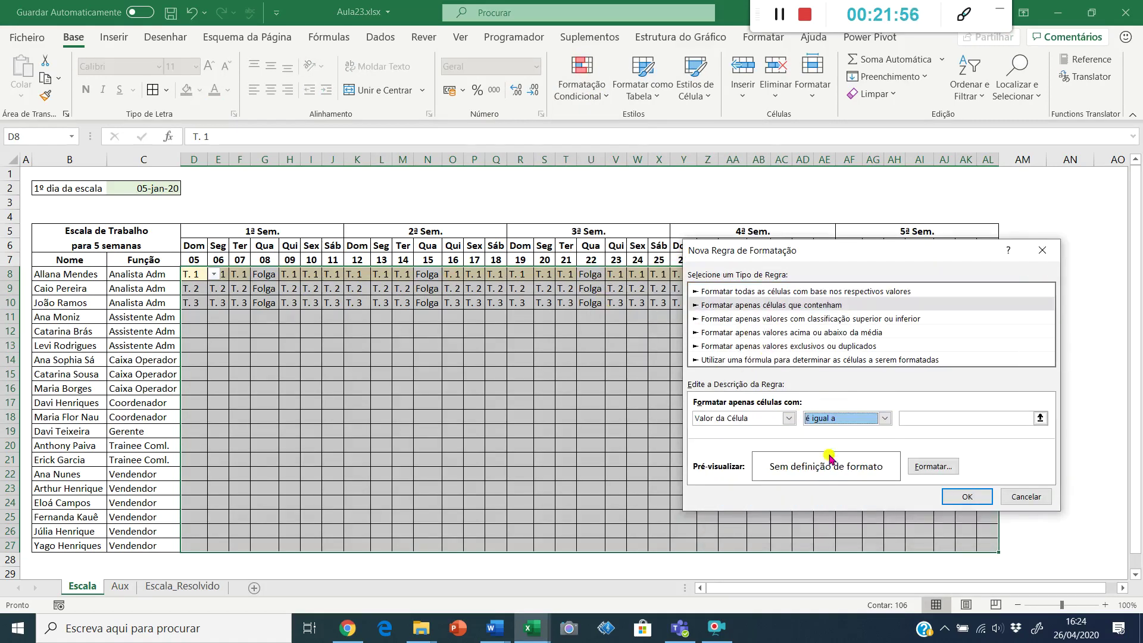
type("=")
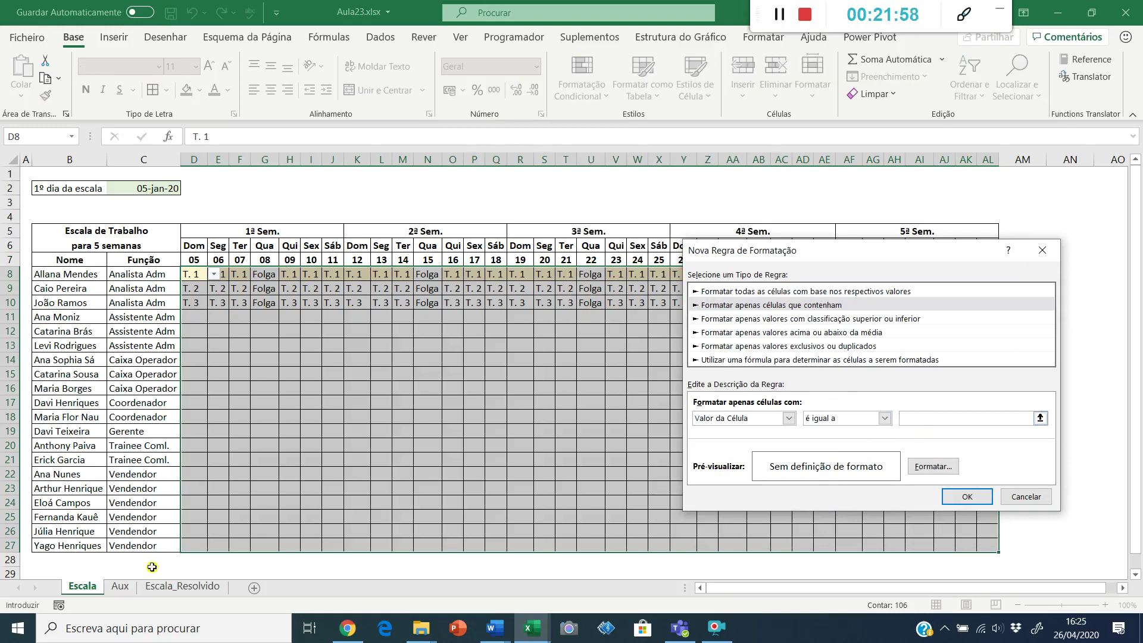
left_click(120, 586)
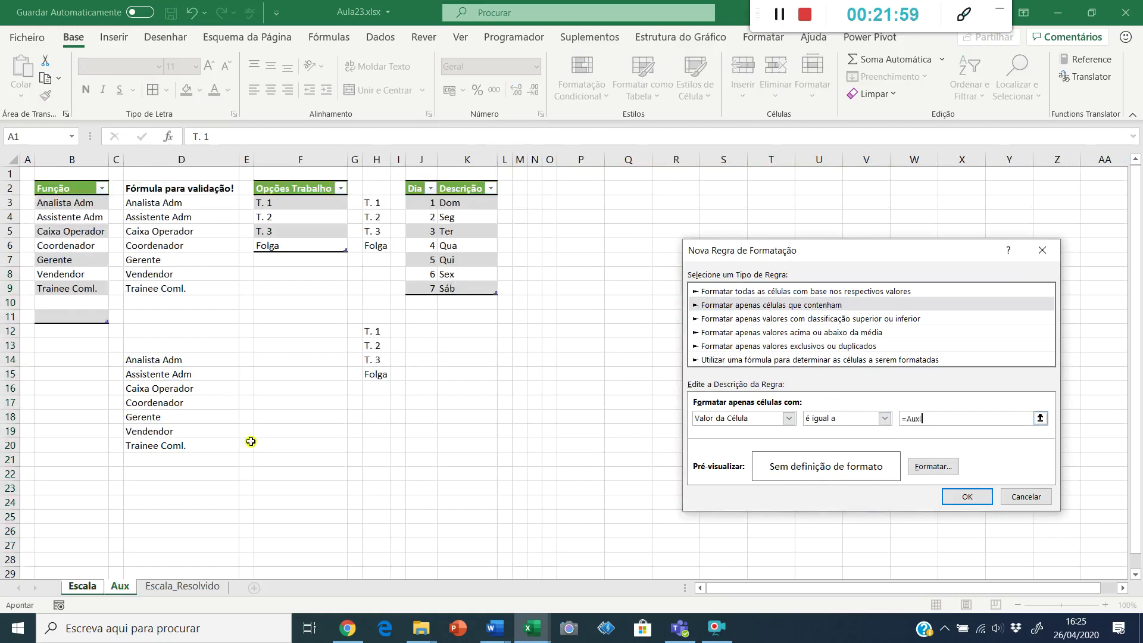
left_click(256, 216)
- Give the T. 2 rule a light blue background fill and apply the rule
left_click(933, 466)
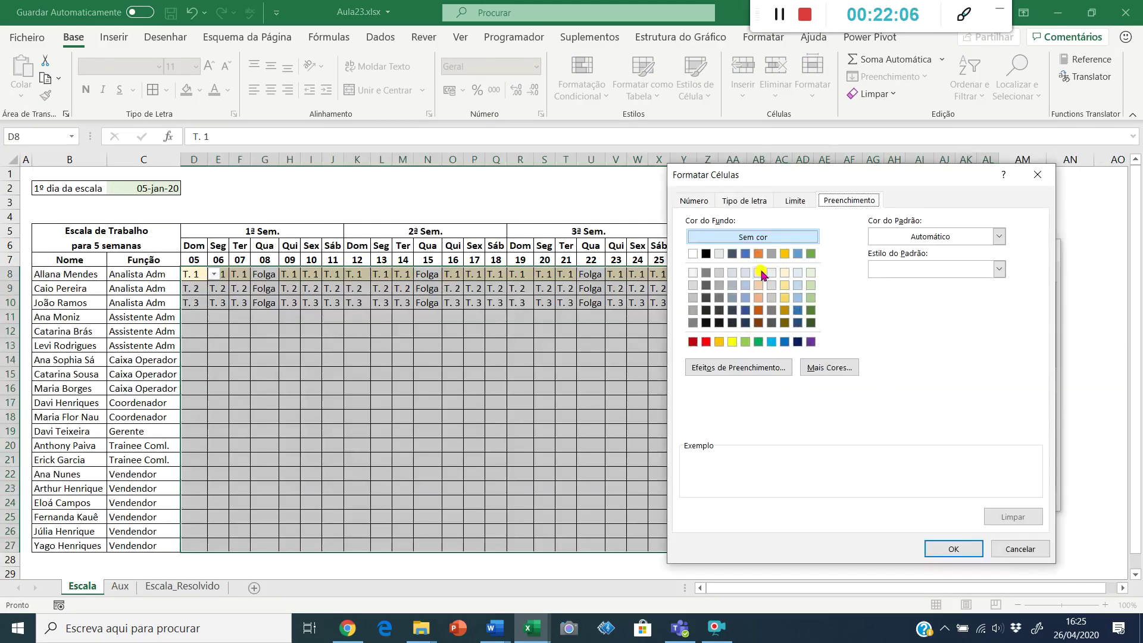
left_click(798, 272)
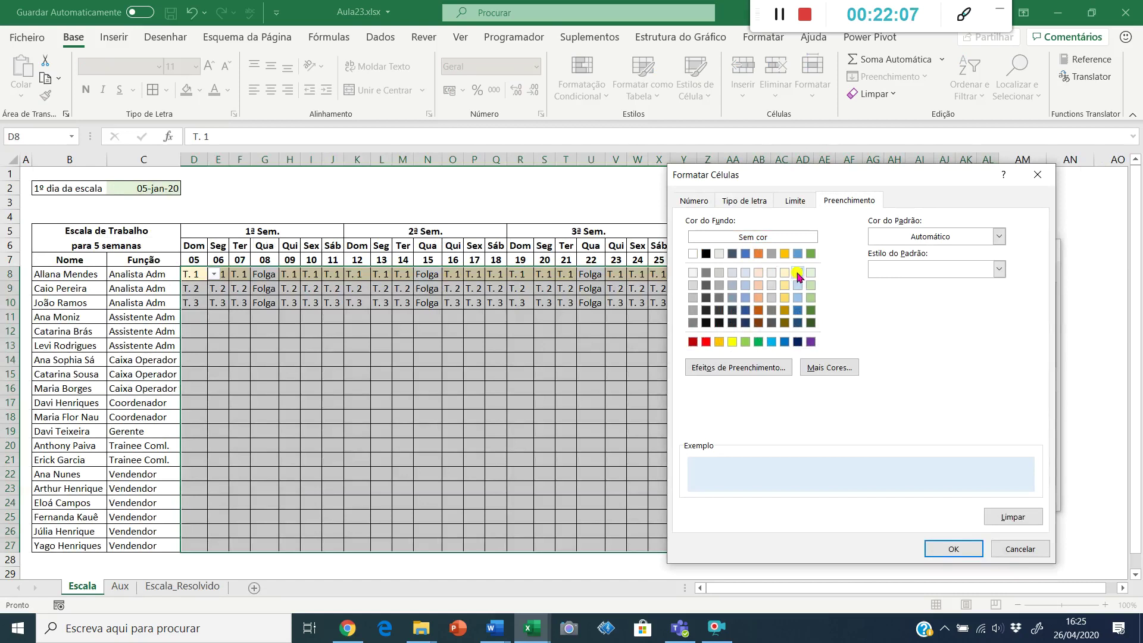
left_click(954, 551)
left_click(955, 492)
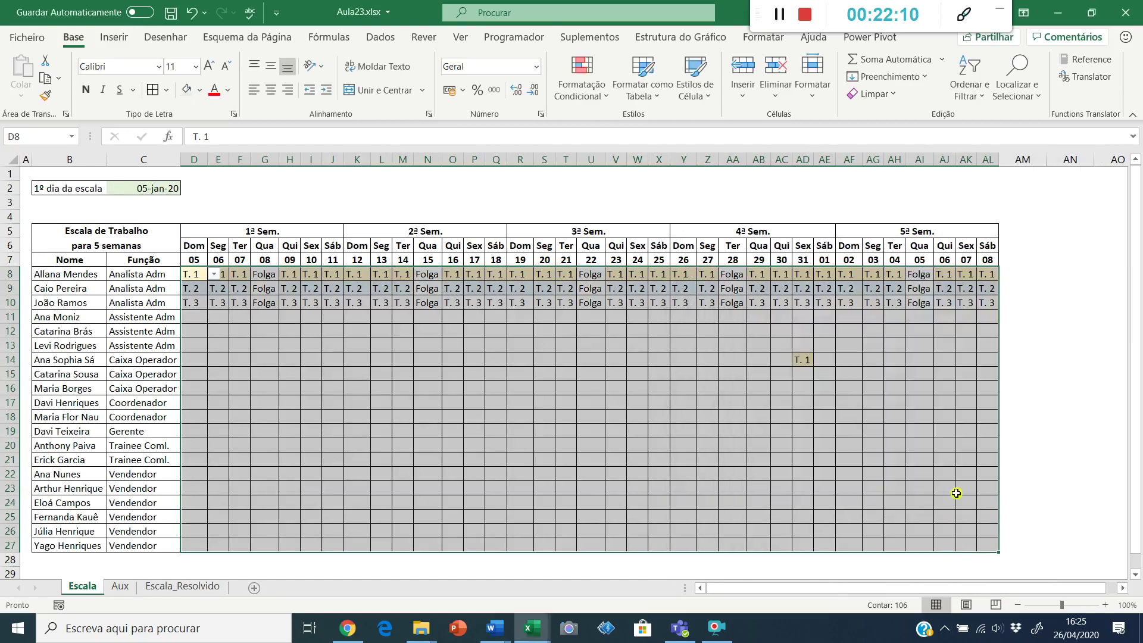
- Start a conditional formatting rule on D8:AL27 for cell values equal to the T. 3 option, =Aux!$F$5
left_click(592, 99)
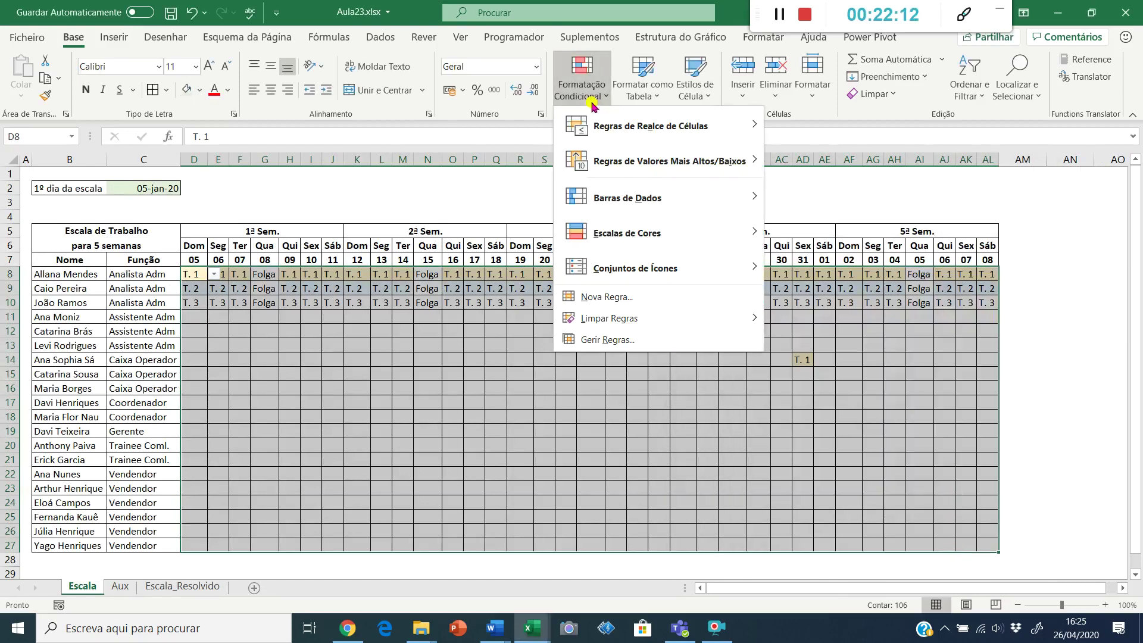
left_click(619, 297)
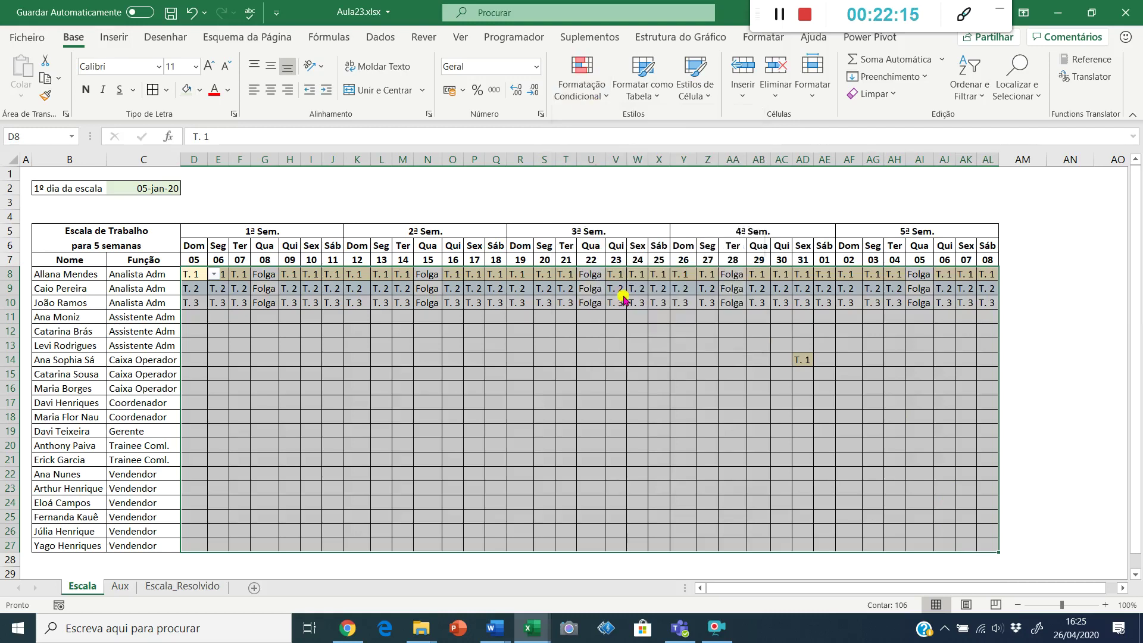
left_click(796, 292)
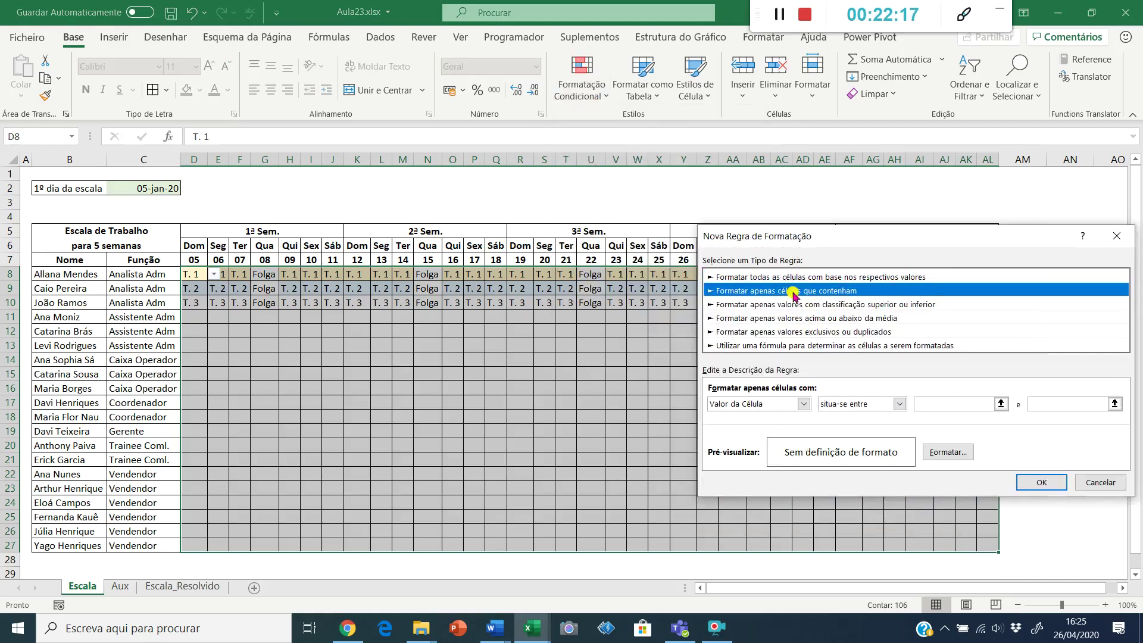
left_click(899, 404)
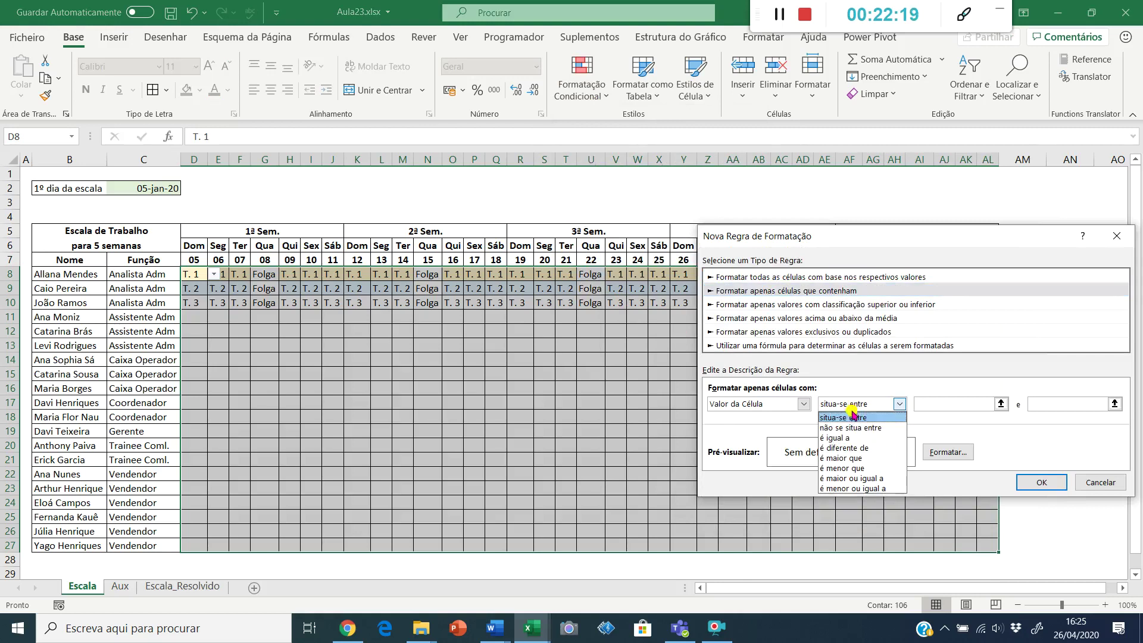
left_click(852, 439)
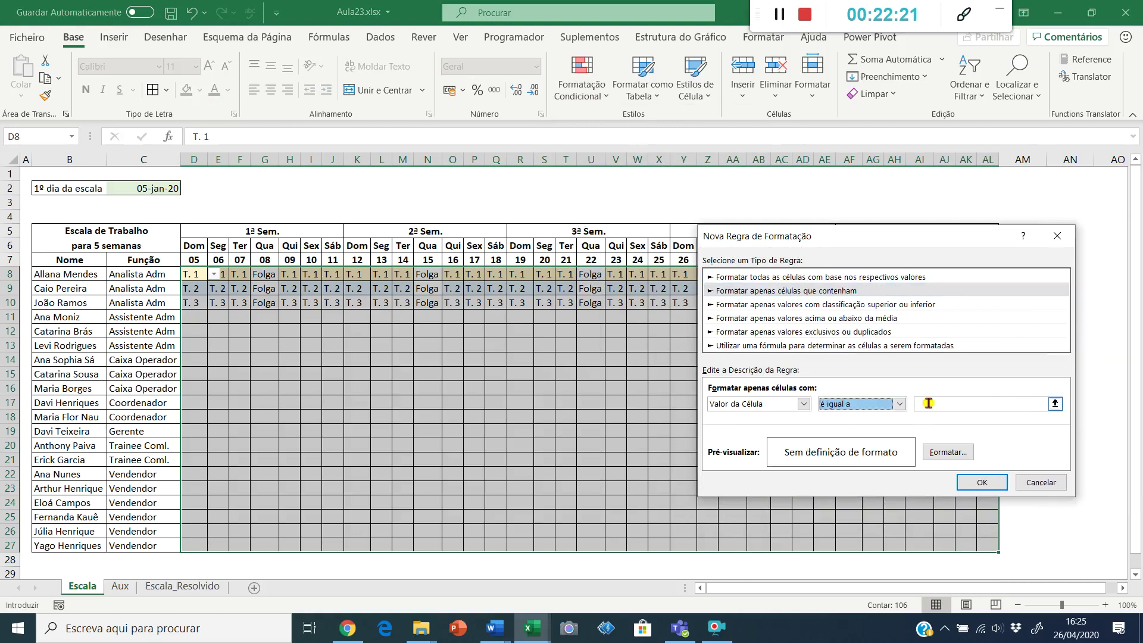
left_click(120, 586)
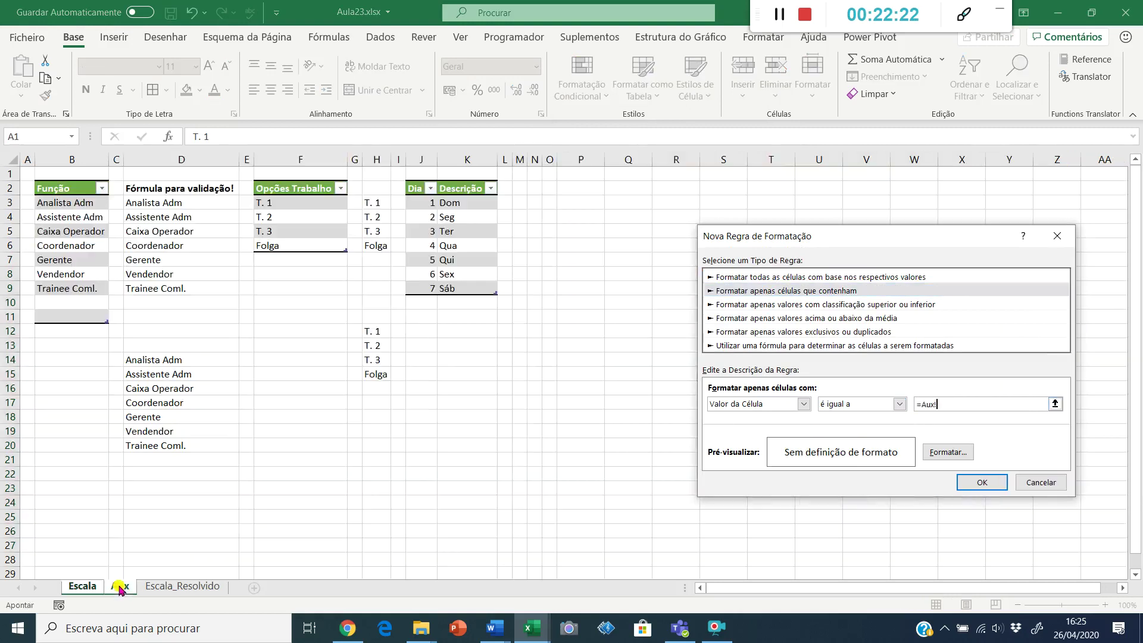
left_click(297, 235)
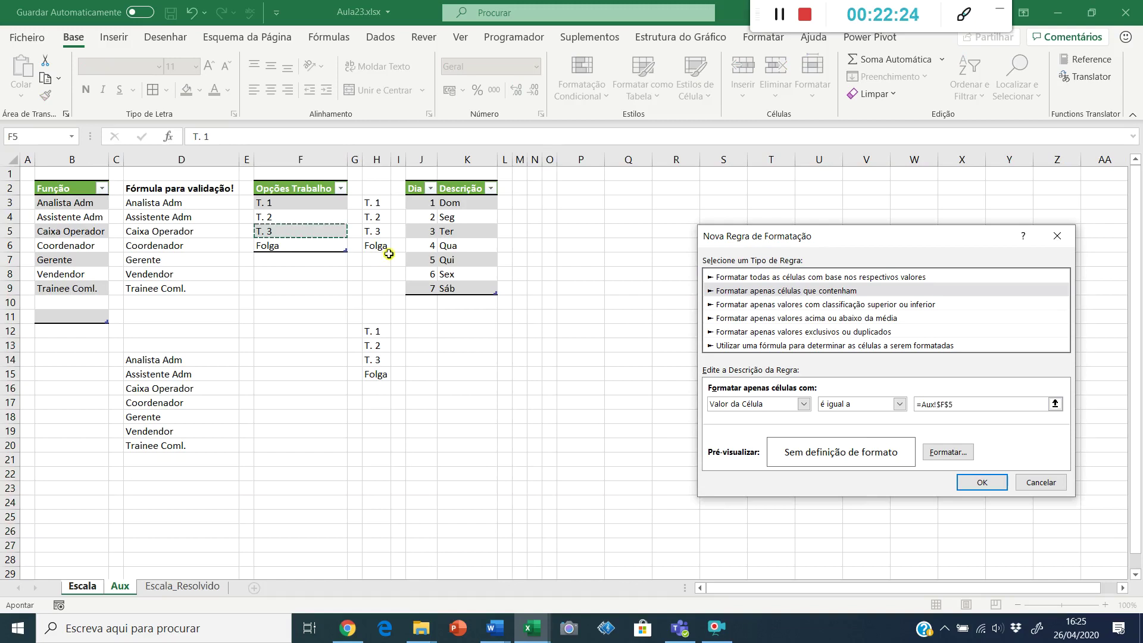
left_click(983, 483)
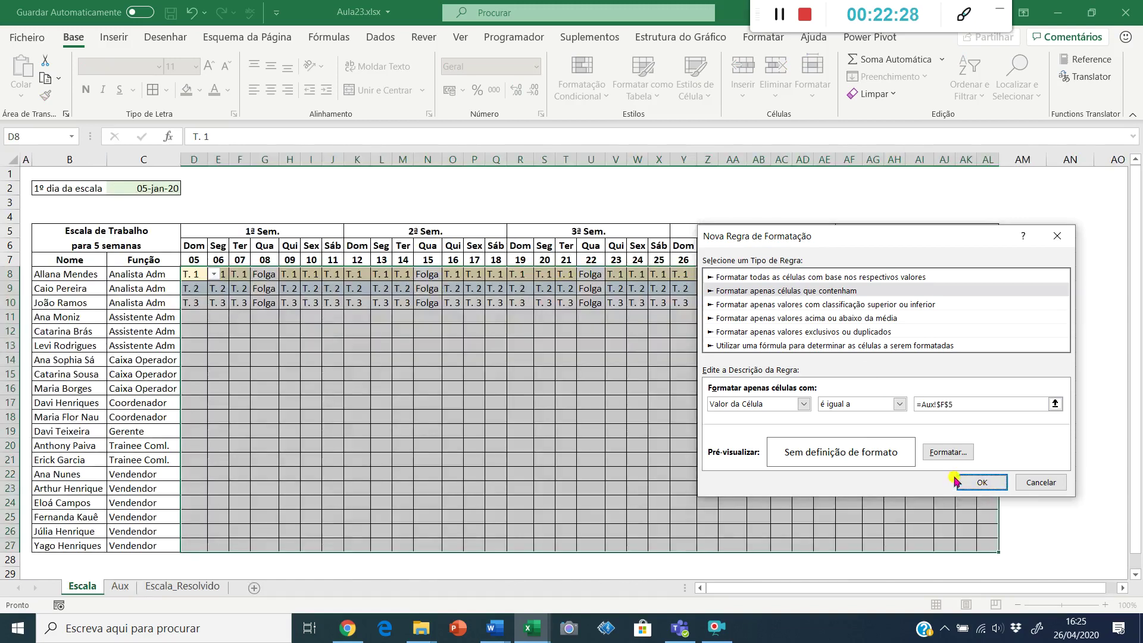
- Give the T. 3 rule a light green background fill and apply the rule
left_click(948, 451)
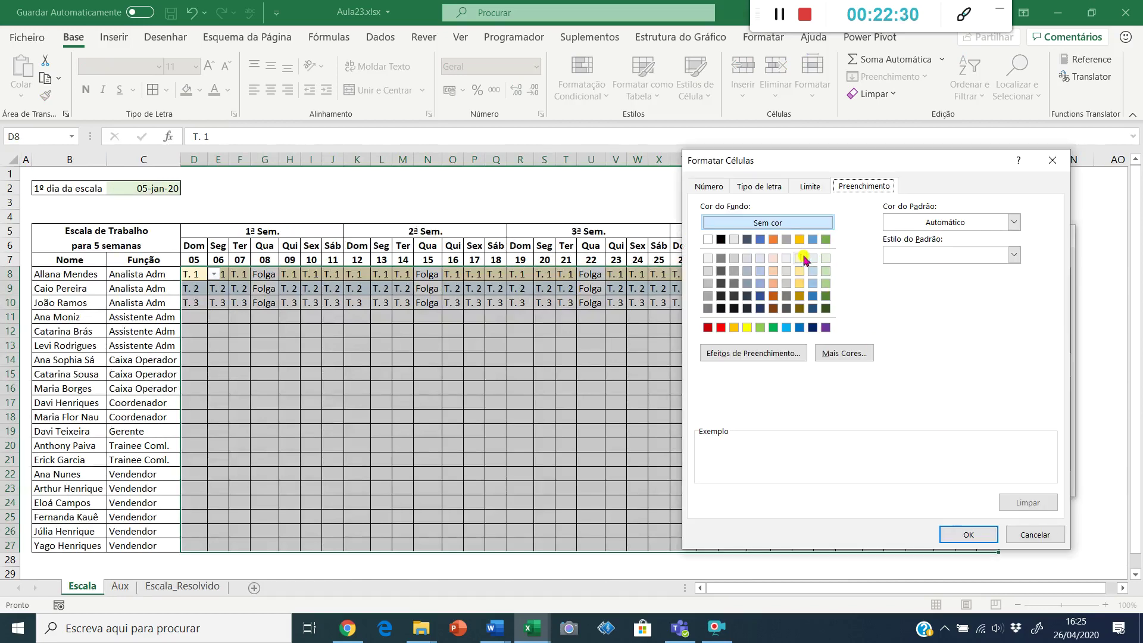
left_click(824, 258)
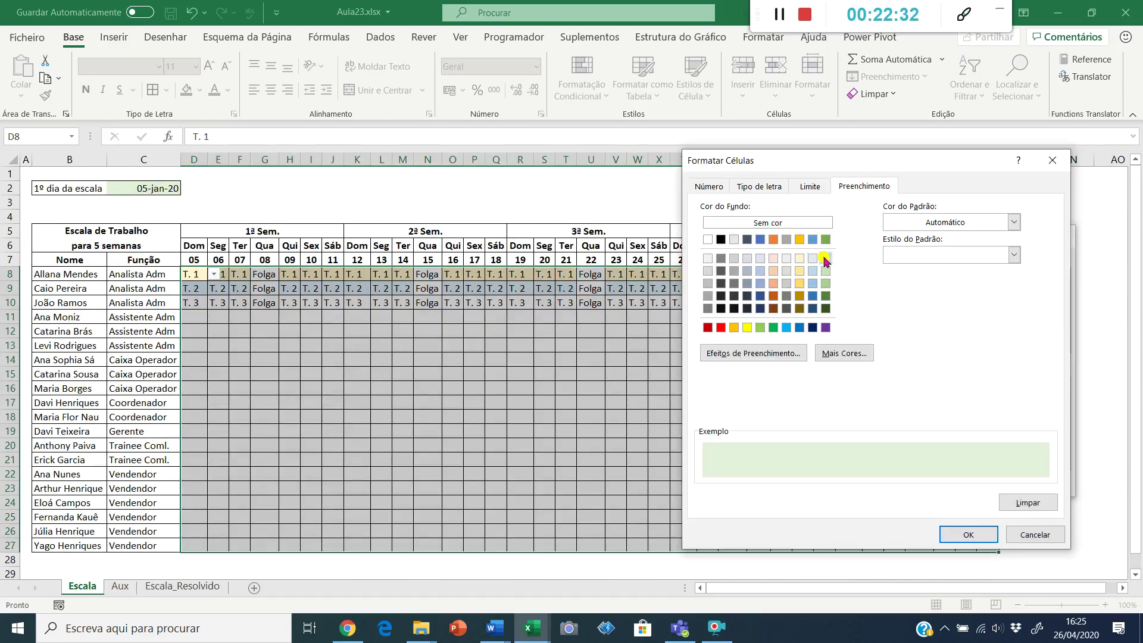
left_click(975, 537)
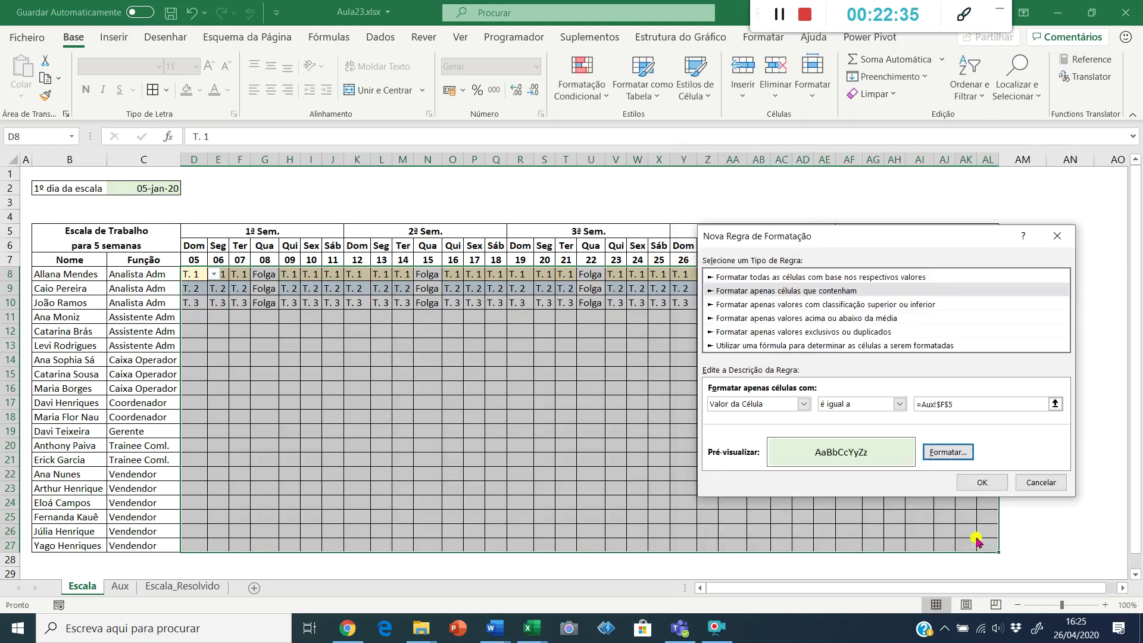
left_click(977, 483)
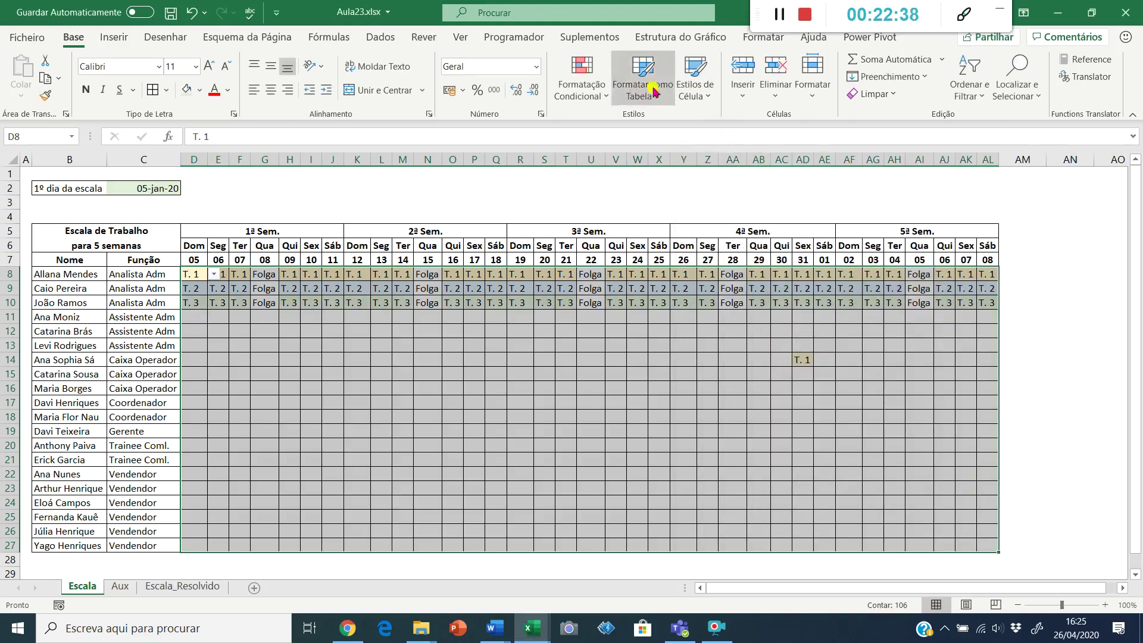
- Start another conditional formatting rule on D8:AL27 that formats only cells whose value is equal to a reference
left_click(596, 105)
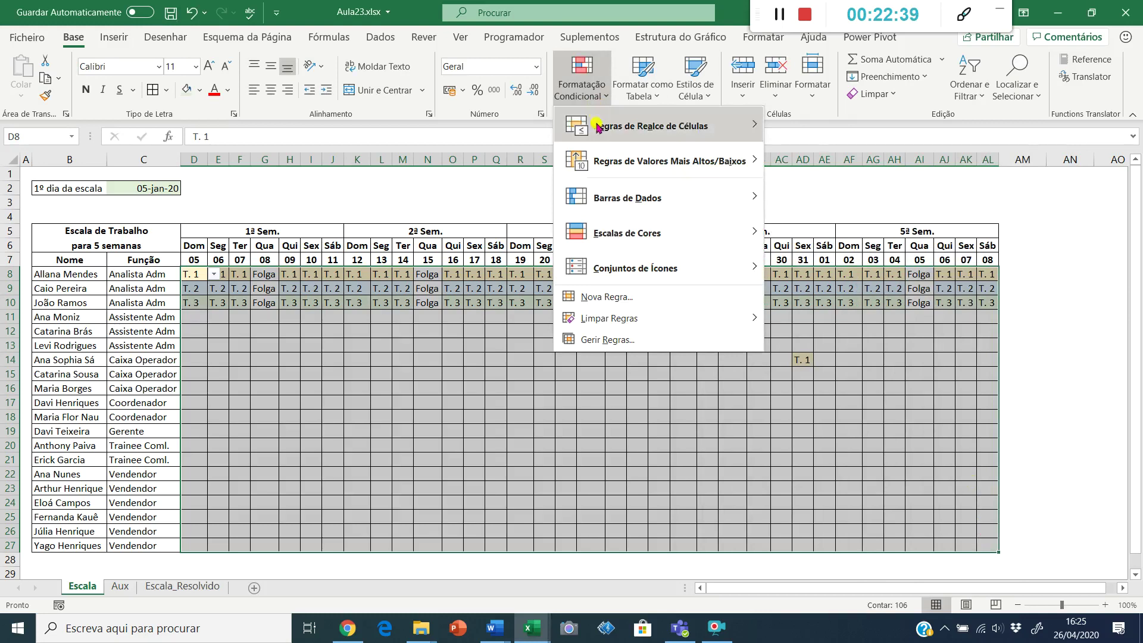
left_click(636, 307)
left_click(763, 277)
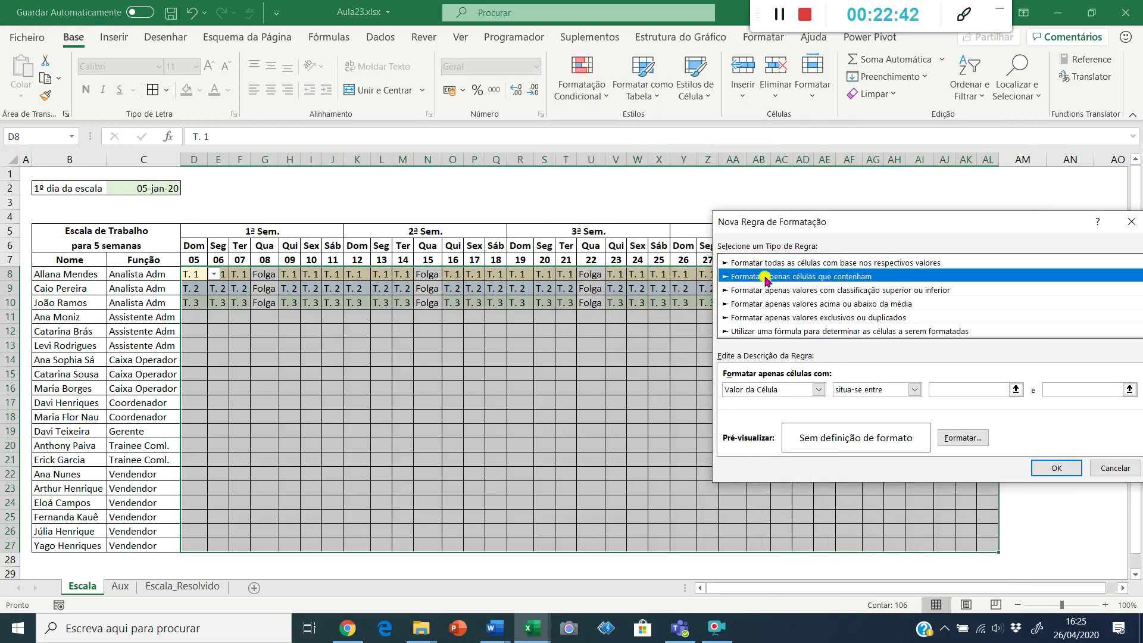
left_click(881, 390)
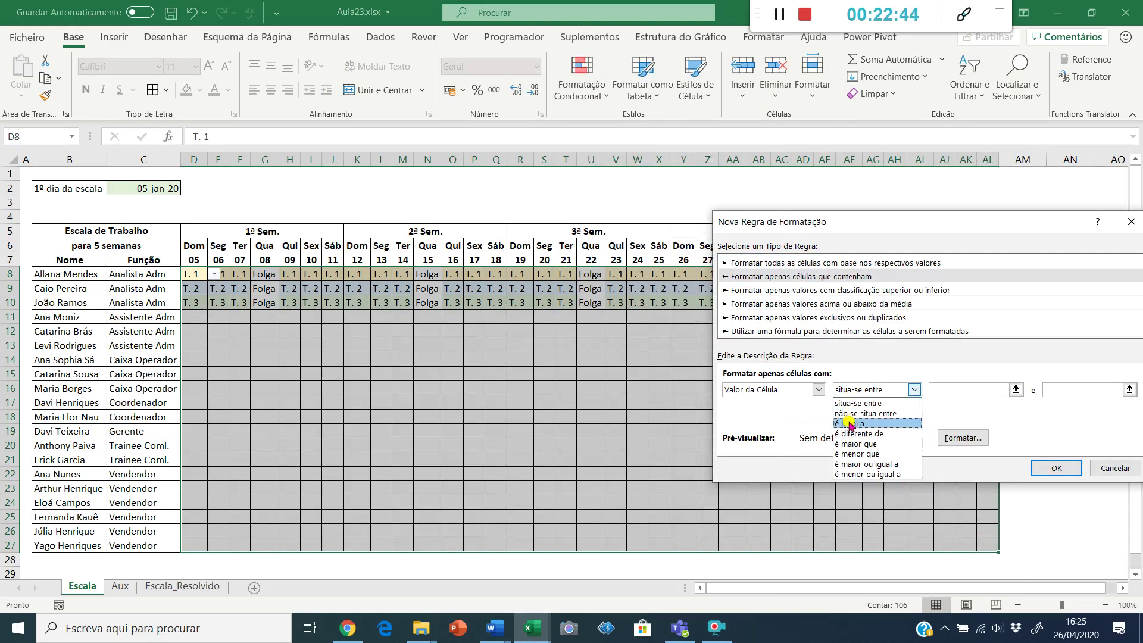
left_click(875, 427)
- Give the new rule a dark blue background fill and a white font color
left_click(961, 438)
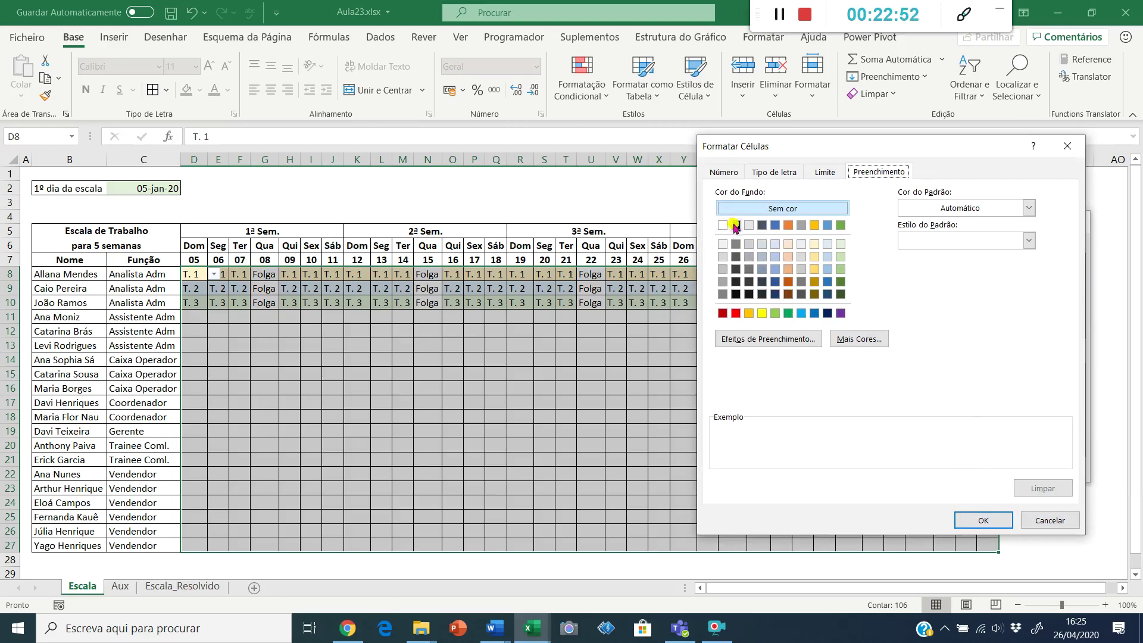
left_click(775, 281)
left_click(772, 172)
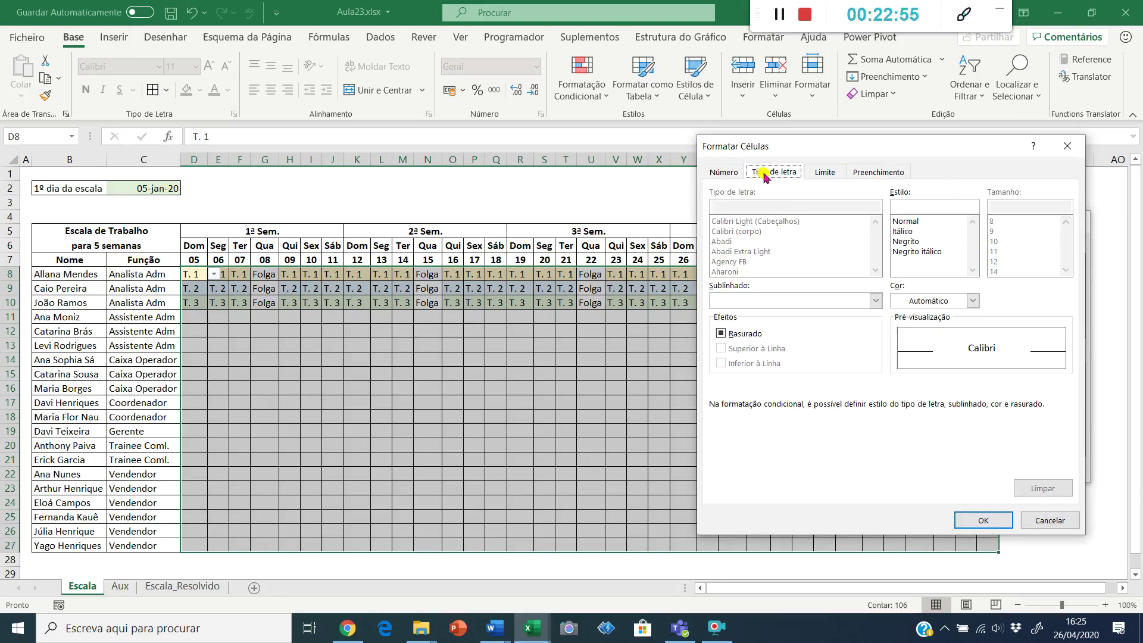
left_click(972, 300)
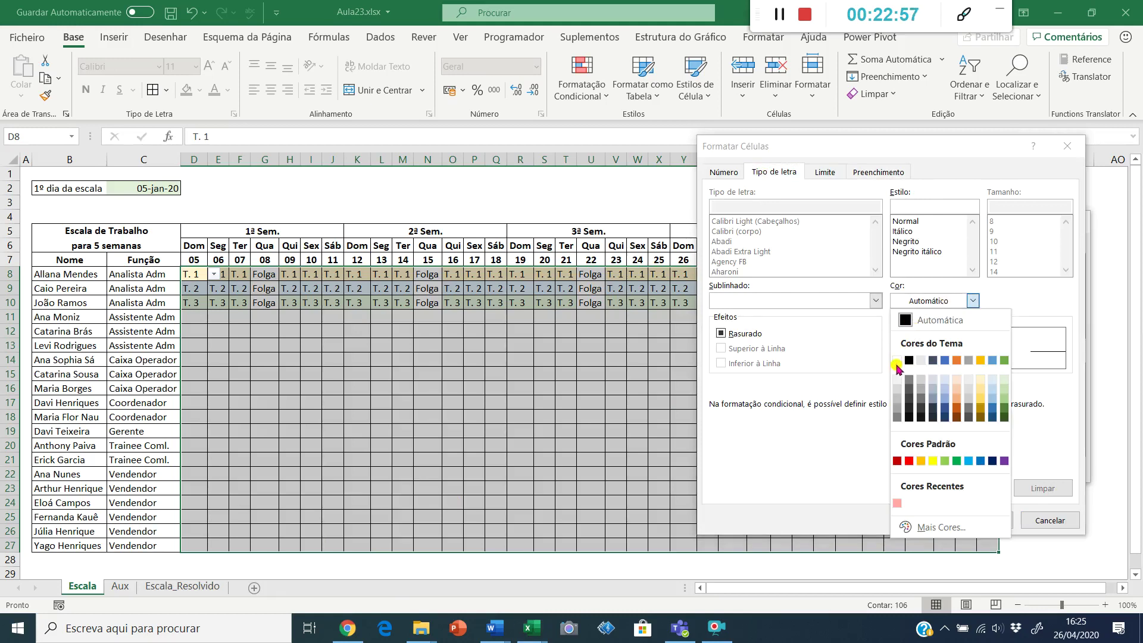
left_click(897, 360)
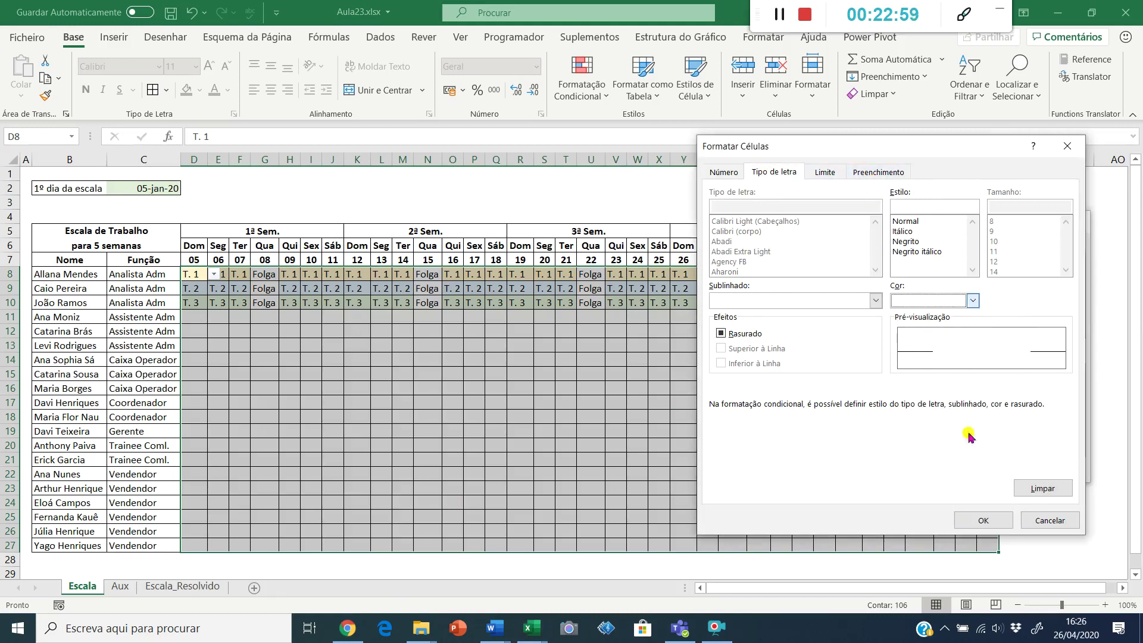
left_click(983, 518)
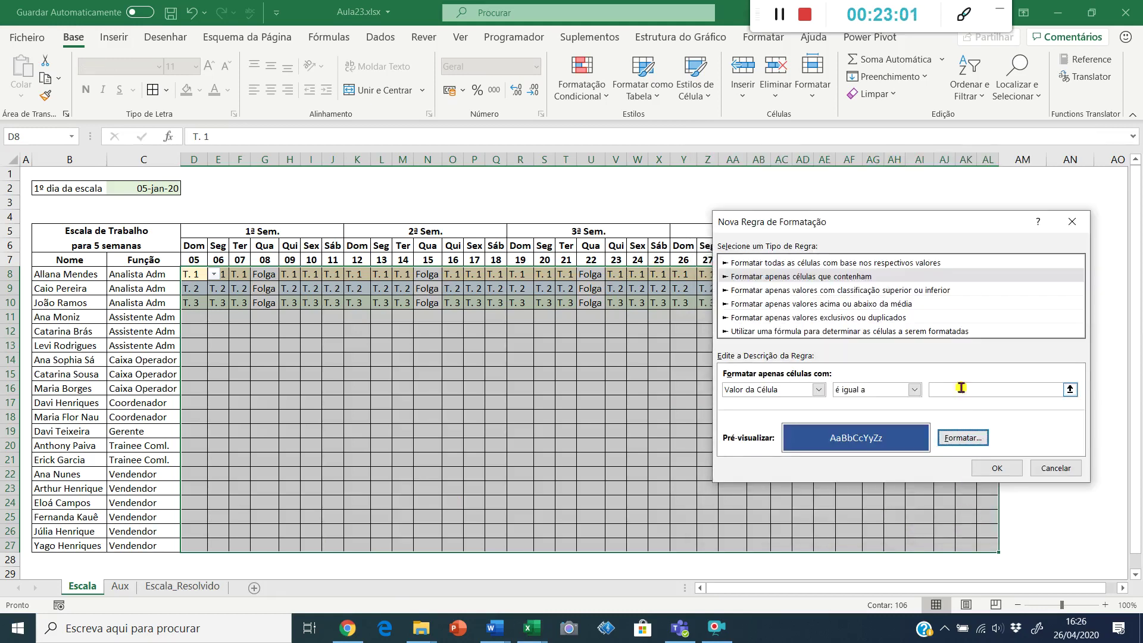
- Link the dark blue rule to the Folga option, =Aux!$F$6, apply it, and deselect the shift area
left_click(962, 391)
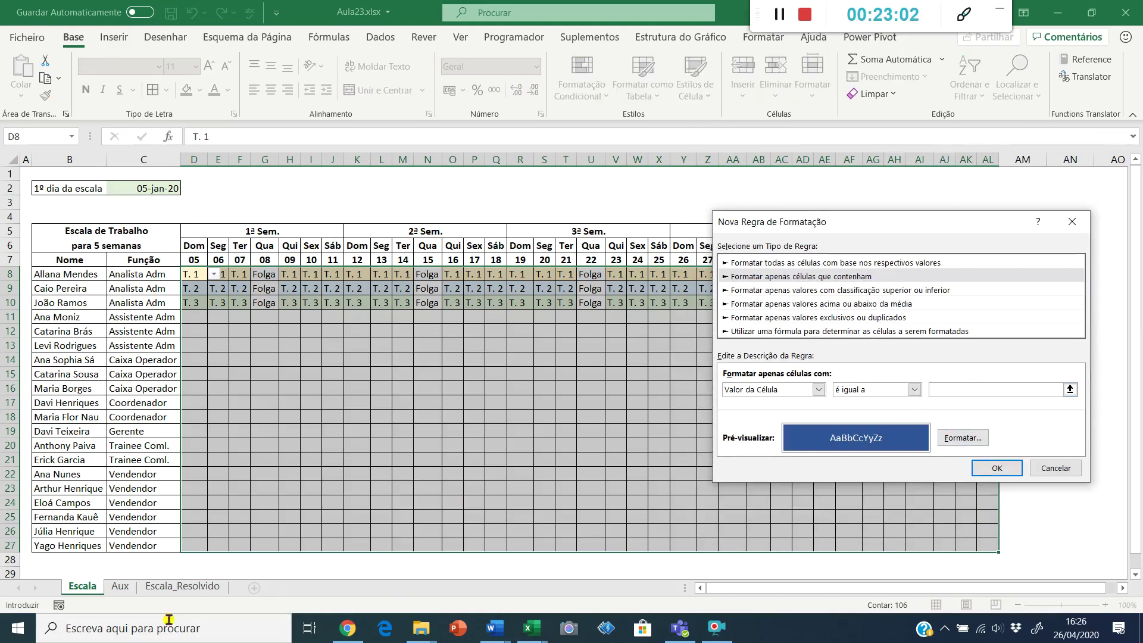
left_click(120, 585)
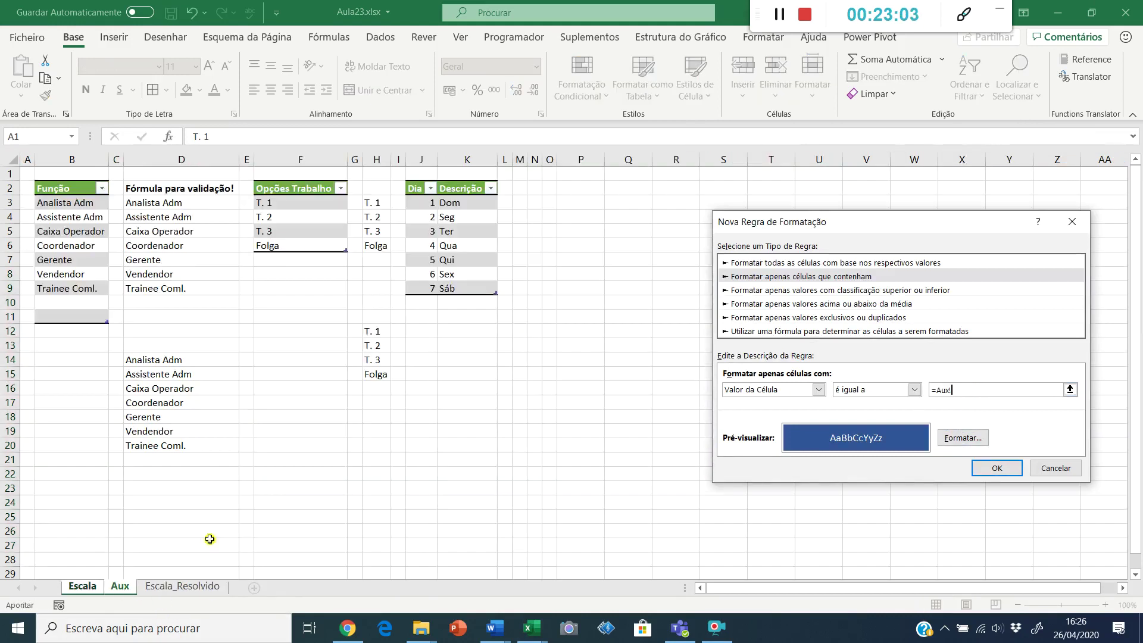
left_click(273, 250)
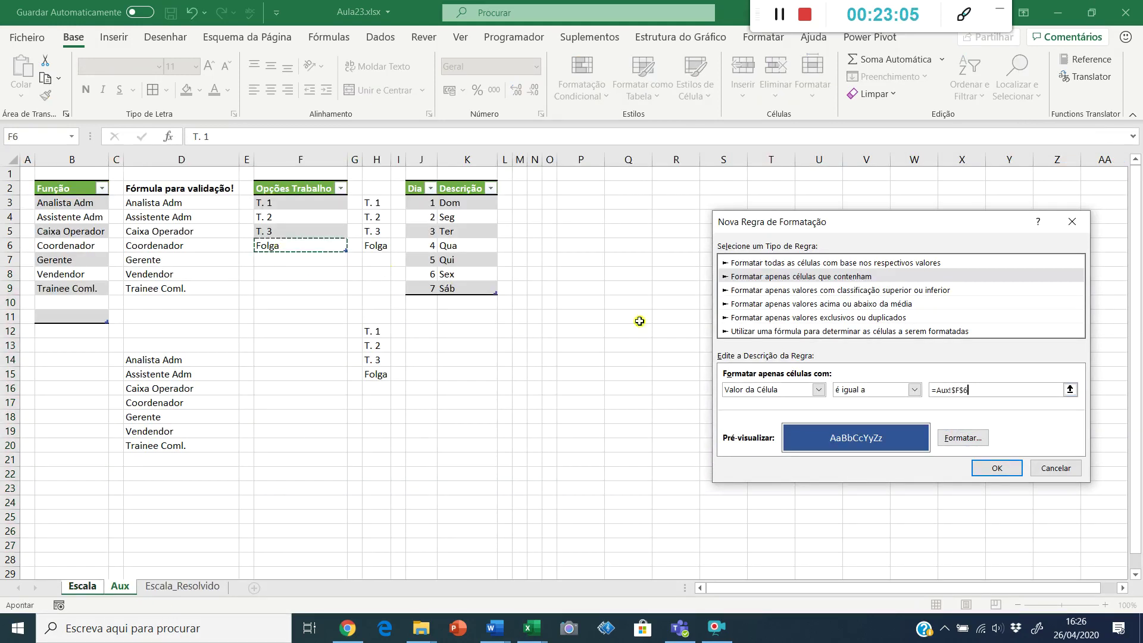
left_click(996, 467)
left_click(549, 359)
left_click(245, 345)
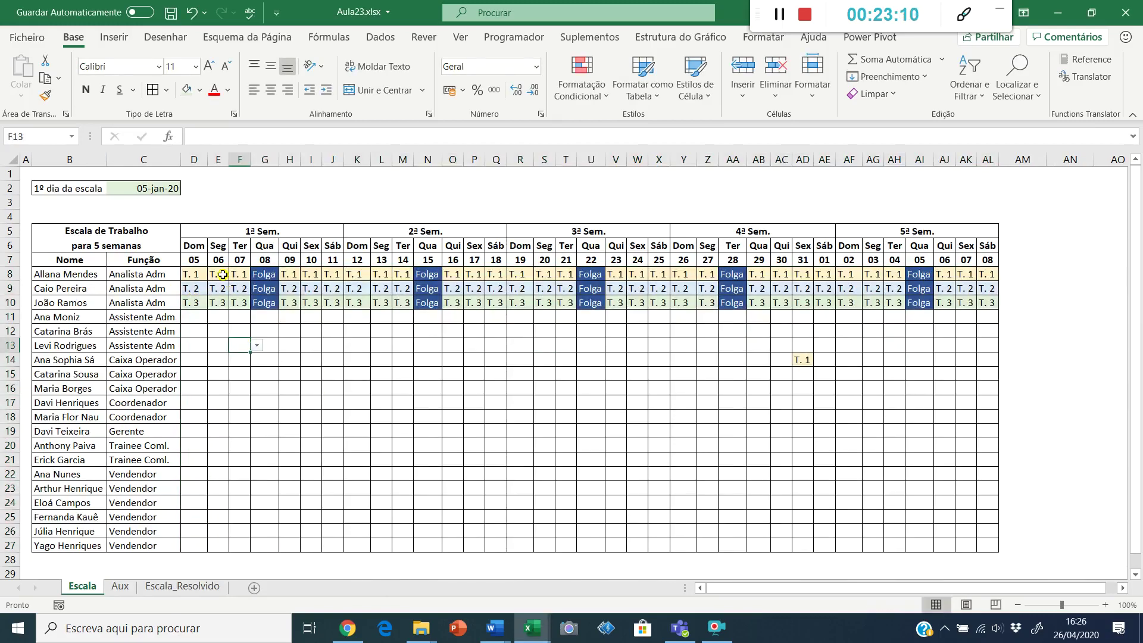
- Copy the Analista Adm shifts E8:AK10 into the Assistente Adm rows, starting at F11
left_click_drag(222, 275, 989, 302)
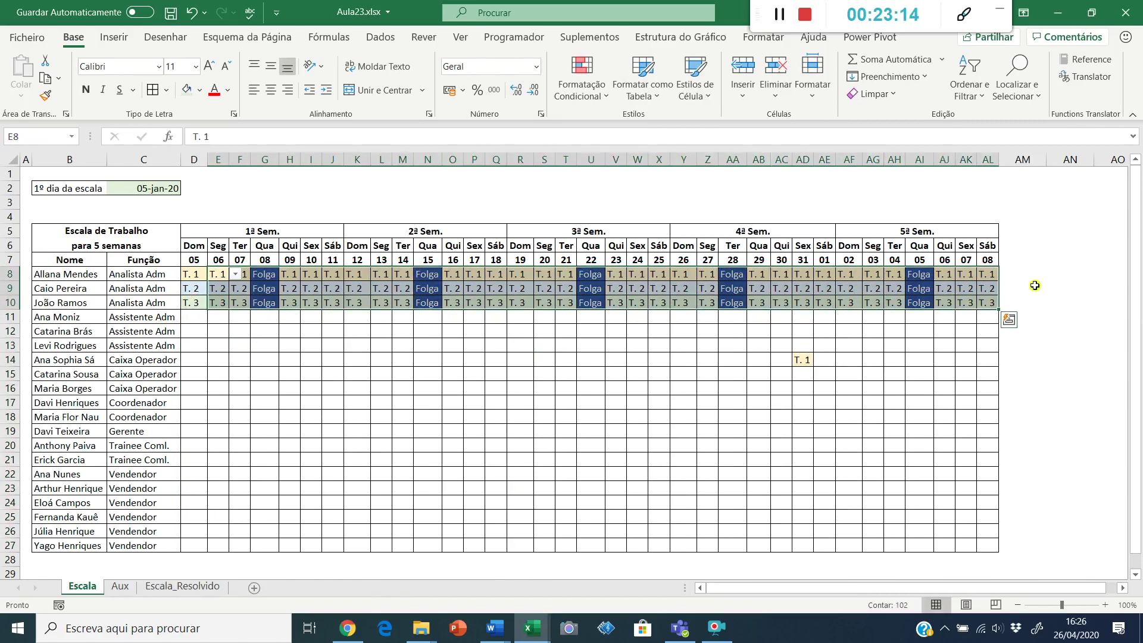
key("ctrl+c")
key("Down")
key("Down")
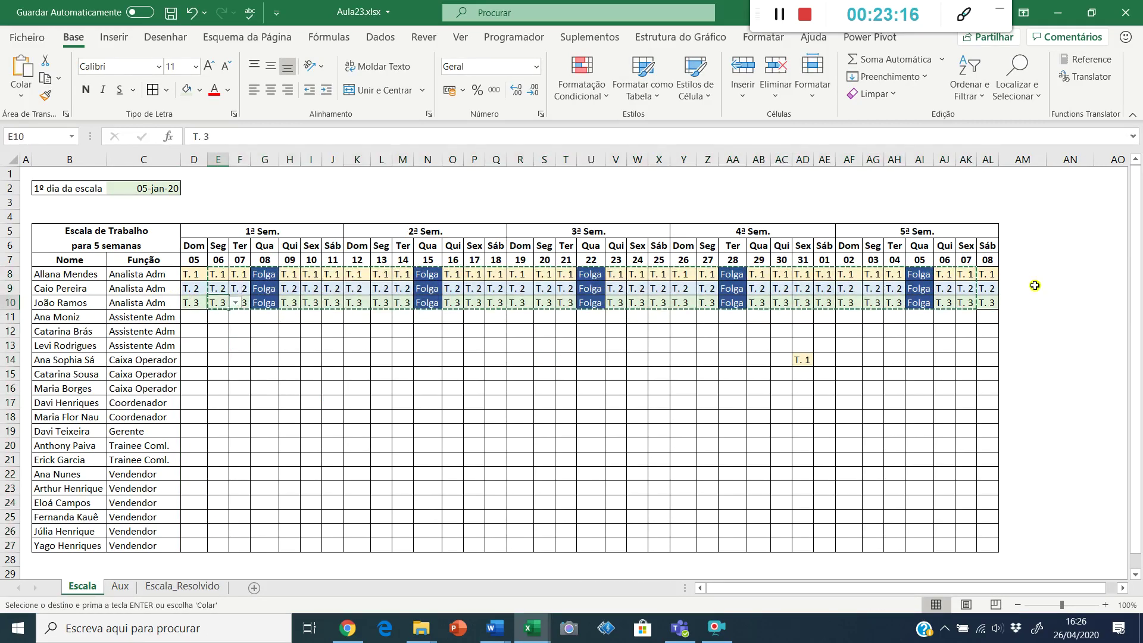
key("Down")
key("Right")
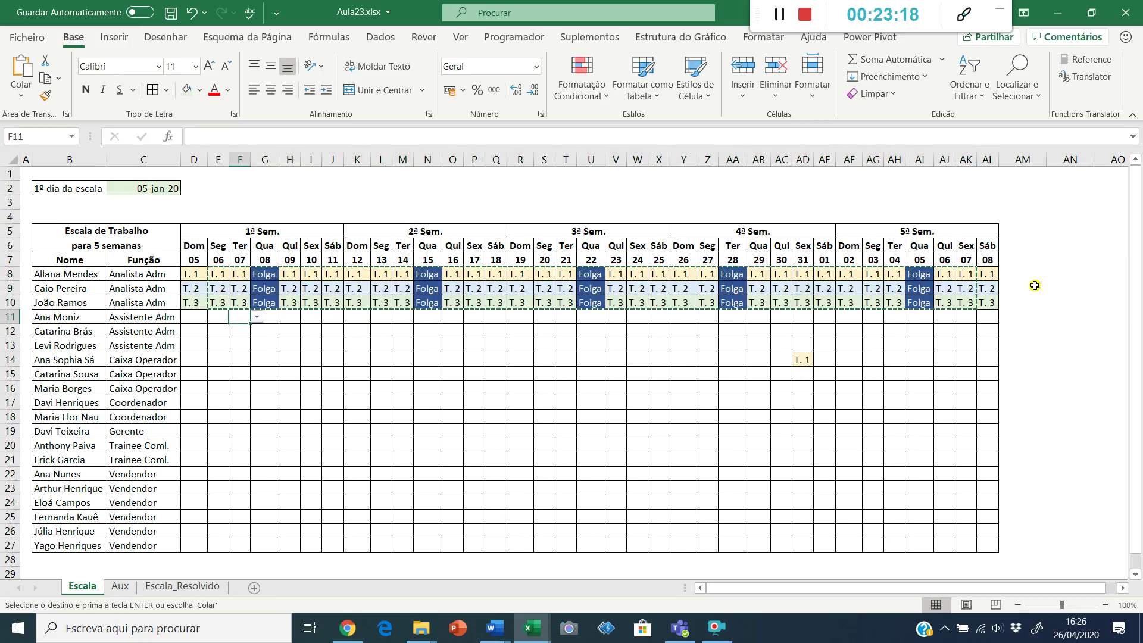
key("Return")
key("Right")
key("Left")
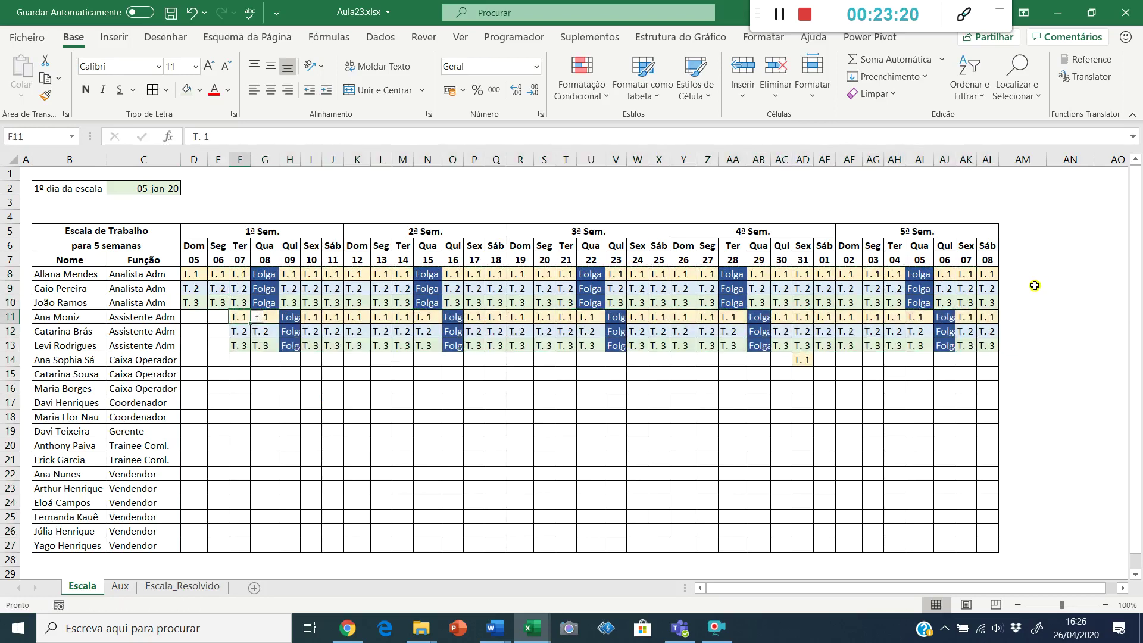
- Move the T. 2 shifts G12:AK12 one column over to start at H12, so the days off fall on Friday
key("Down")
key("Right")
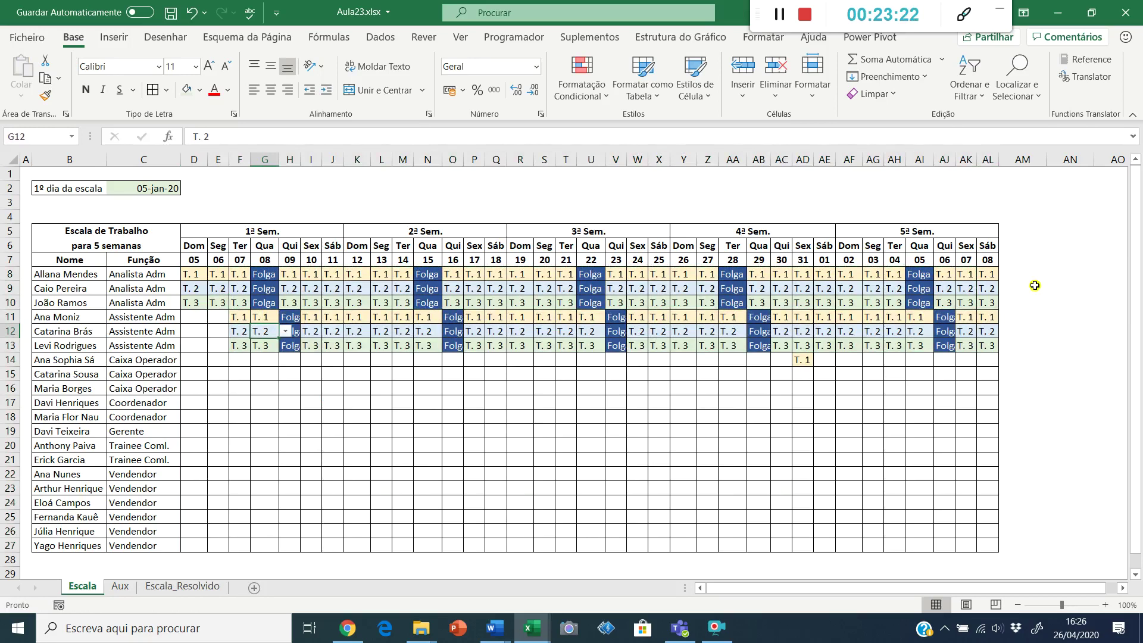
key("shift+Right")
key("shift+Right")
key("shift+Right")
key("shift+Right")
key("shift+Right")
key("shift+Right")
key("shift+Right")
key("ctrl+shift+Right")
key("shift+Left")
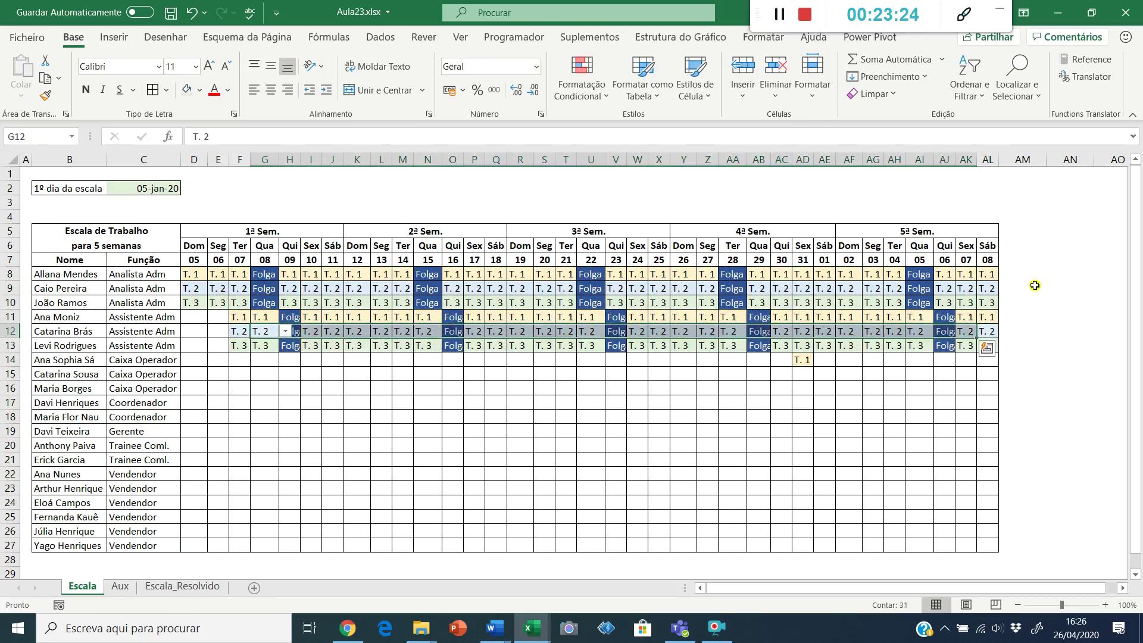
key("ctrl+x")
key("Right")
key("ctrl+v")
key("Down")
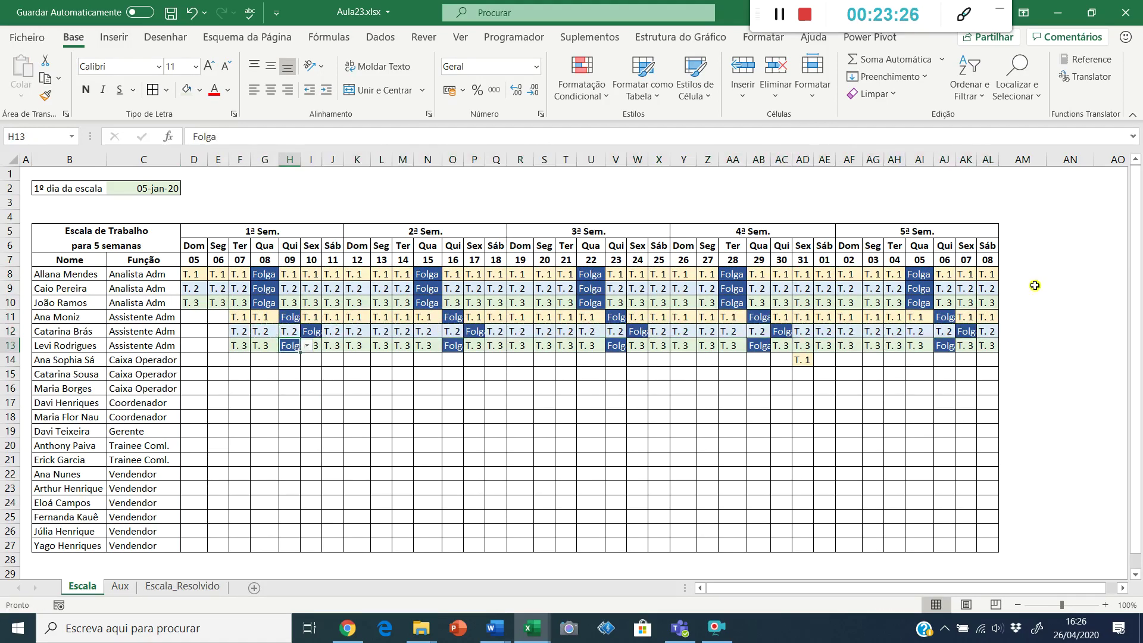
- Paste the row 13 shifts taken from G13 onward at J13, so the following days off fall on Sunday
key("Left")
key("ctrl+shift+Right")
key("shift+Left")
key("shift+Left")
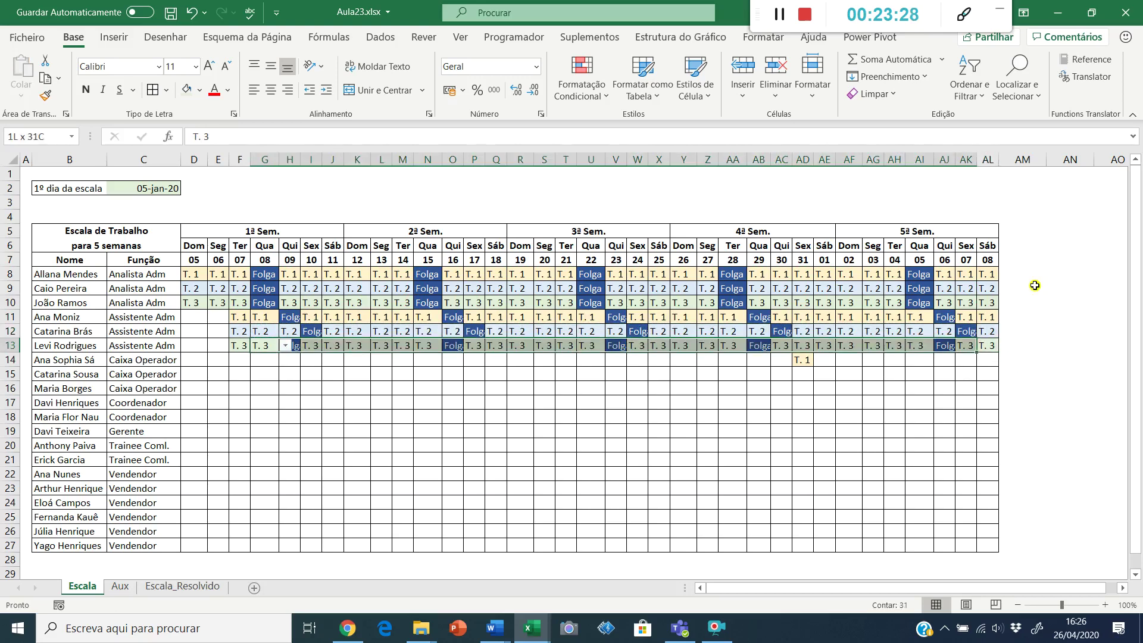
key("ctrl+x")
key("Right")
key("ctrl+v")
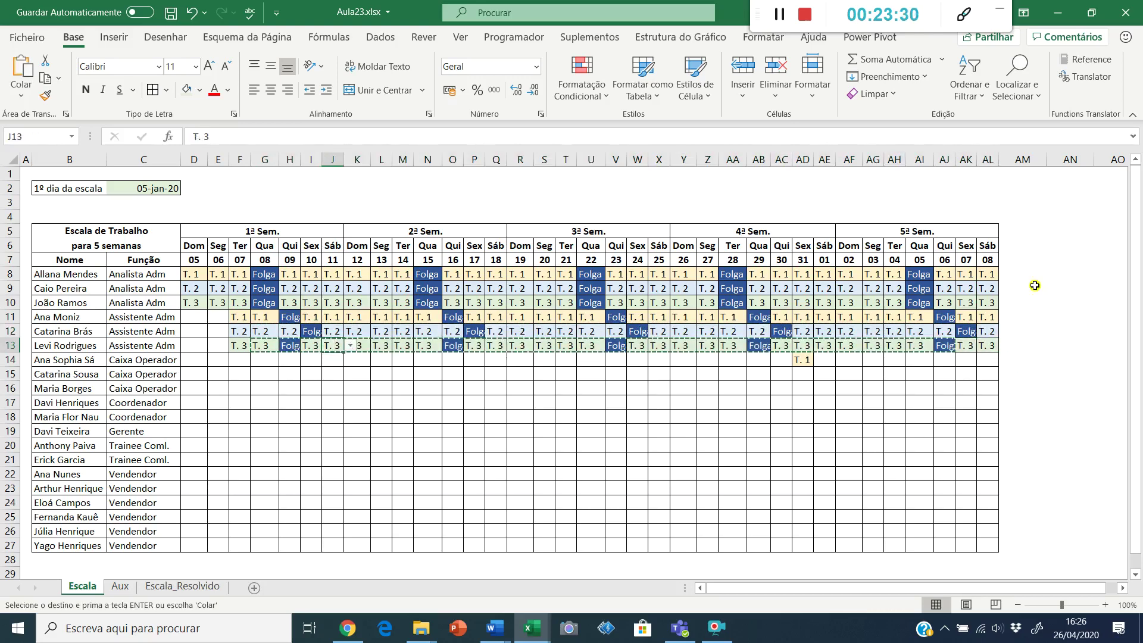
key("Left")
key("Return")
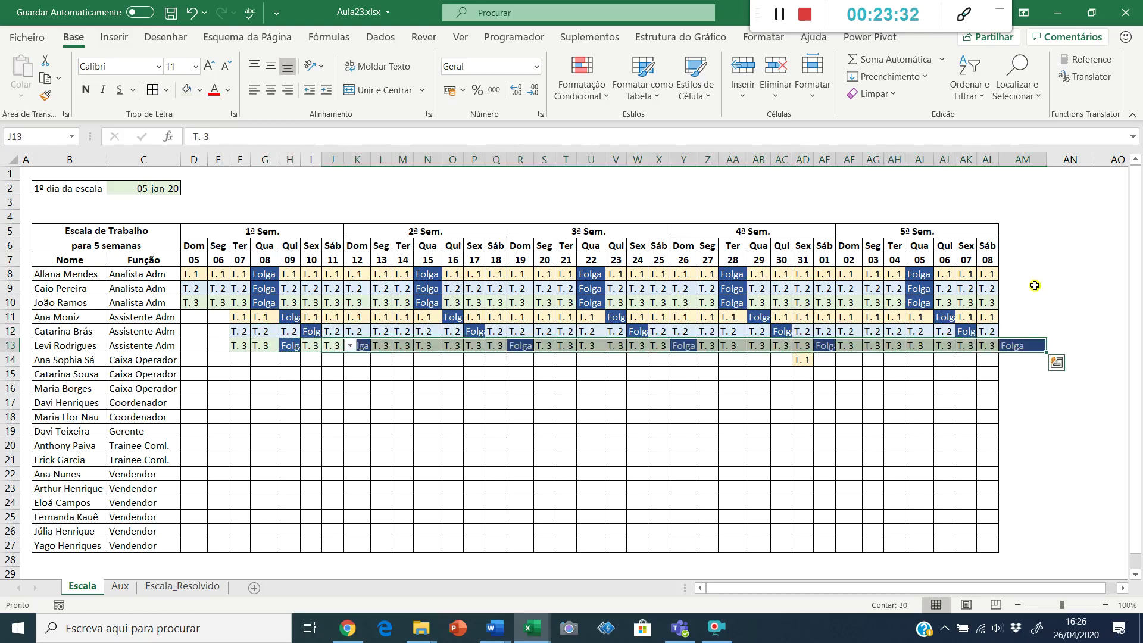
- Replace the Folga in H13 with the T. 3 shift copied from G13
key("Left")
key("Left")
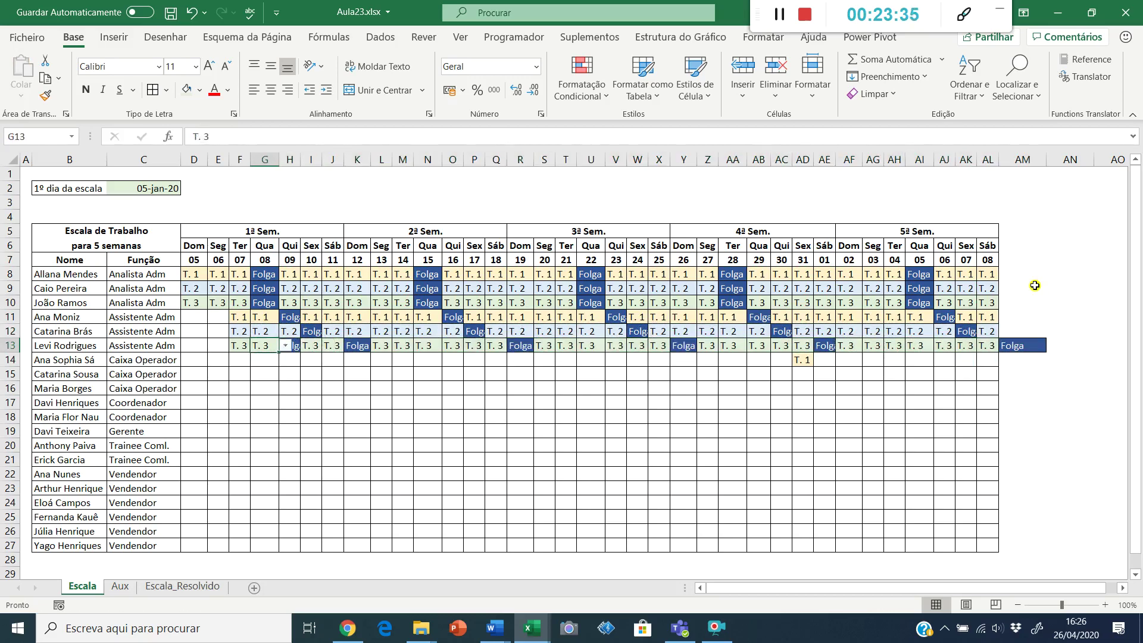
key("ctrl+c")
key("Escape")
- Copy the shifts F11:F13 into the empty first days D11:E13 of the Assistente Adm rows
key("Left")
key("Up")
key("Up")
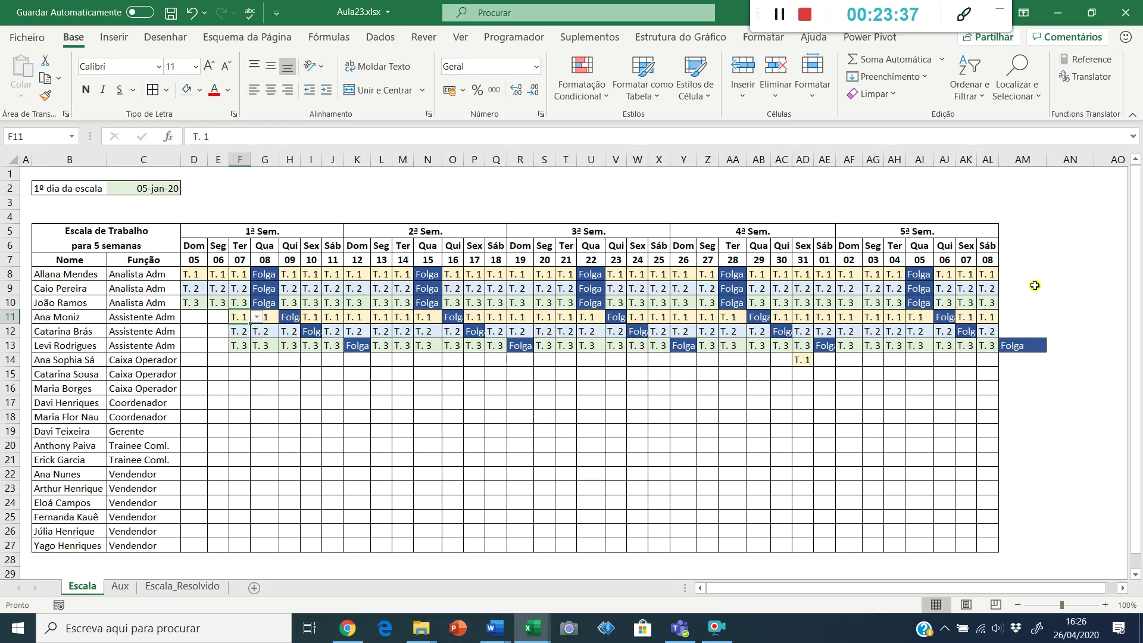
key("shift+Down")
key("shift+Down")
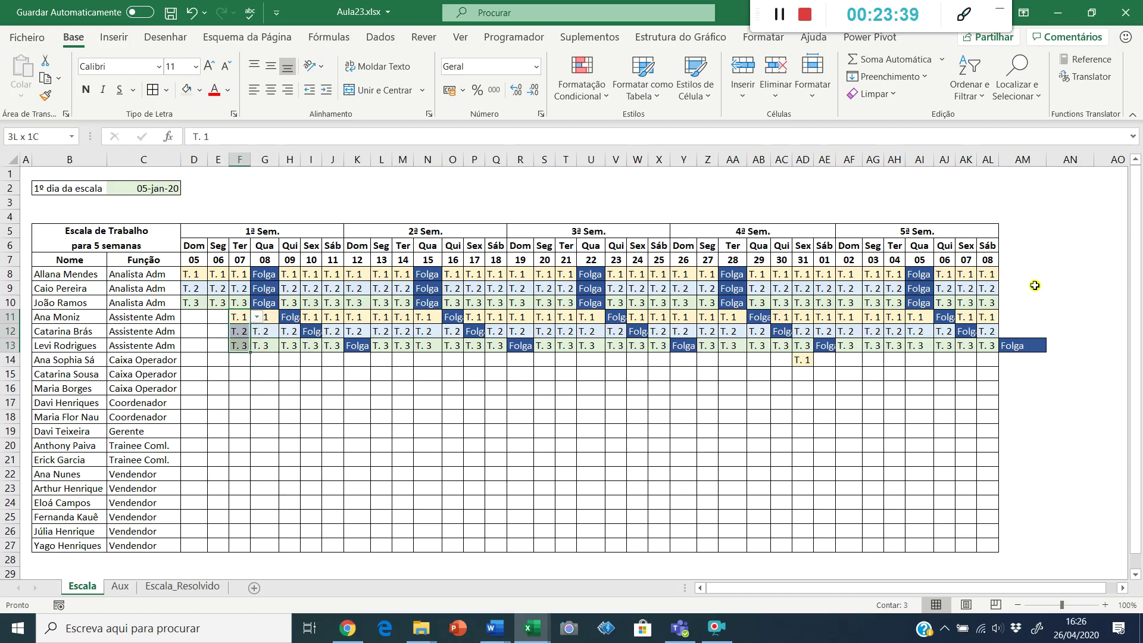
key("ctrl+c")
key("Left")
key("Left")
key("shift+Down")
key("shift+Right")
key("shift+Right")
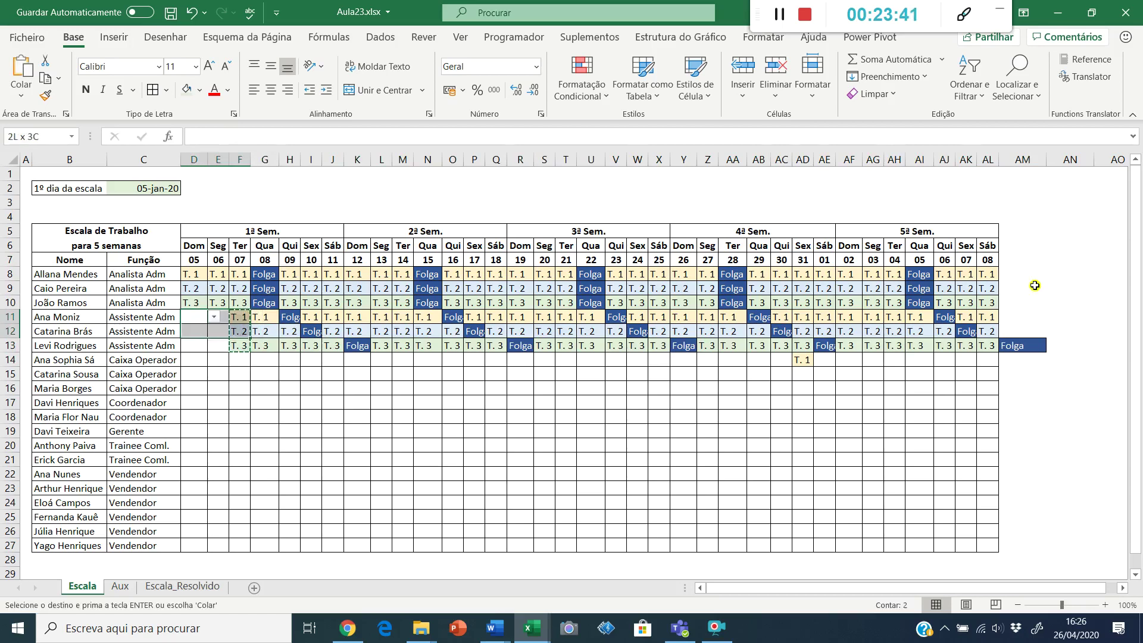
key("ctrl+v")
key("Escape")
key("Down")
key("Right")
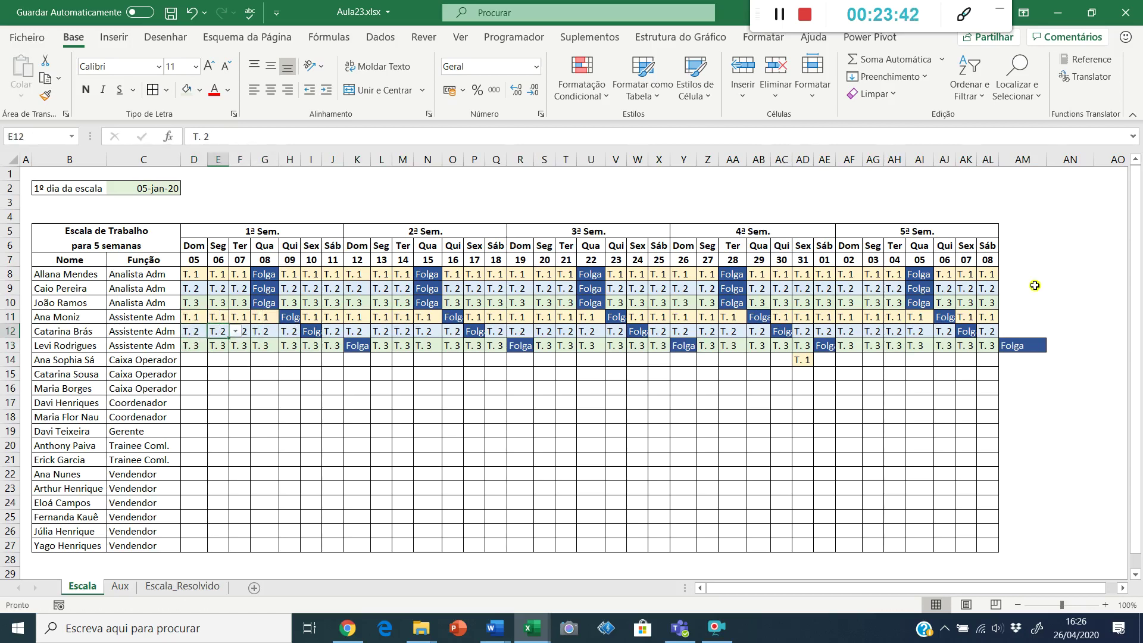
- Clear the stray Folga in AM13 outside the schedule by copying the blank cell AM9 over it
left_click(1034, 286)
key("ctrl+c")
key("Down")
key("shift+Down")
key("shift+Down")
key("shift+Down")
key("shift+Down")
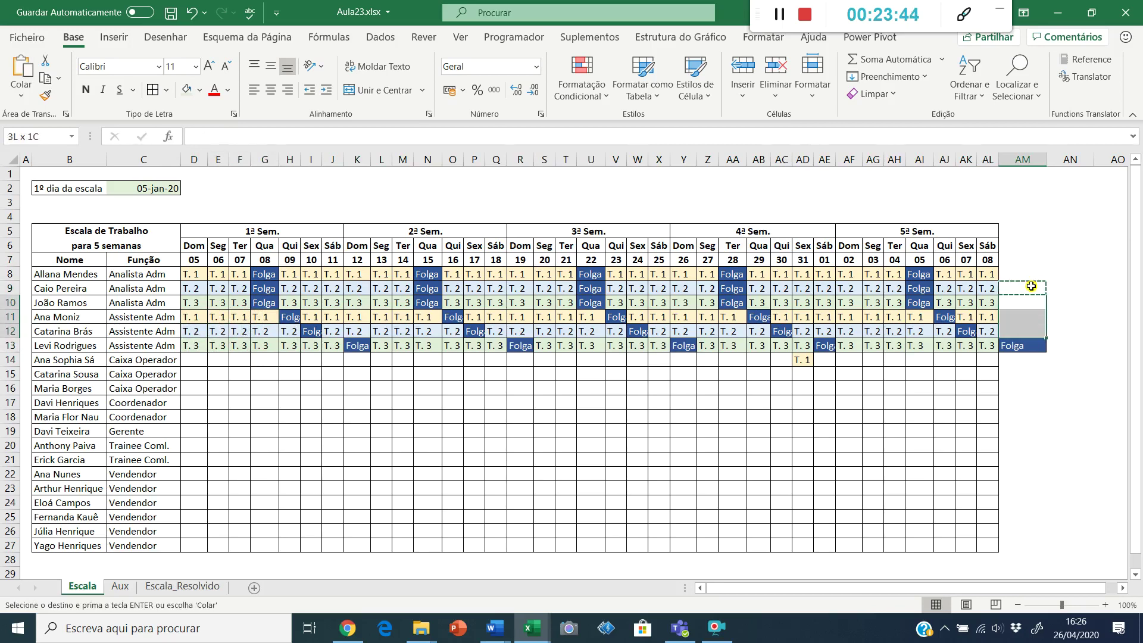
key("Escape")
left_click(1031, 285)
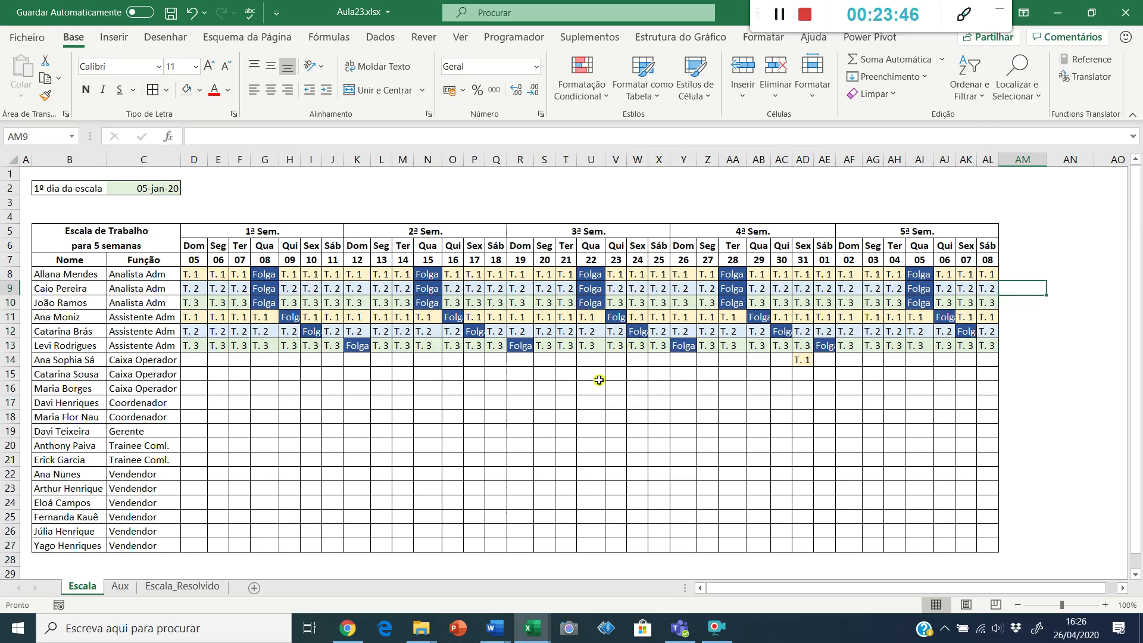
- Copy the completed shift block D8:AL13 into the rows starting at D14 and again at D20
left_click(193, 277)
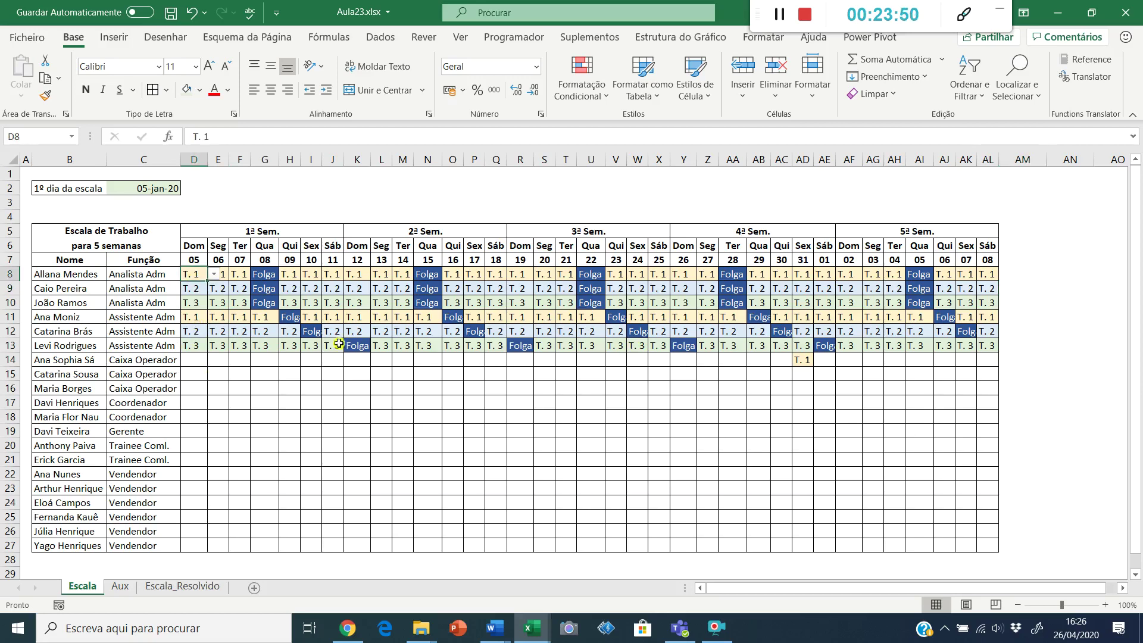
left_click(605, 320)
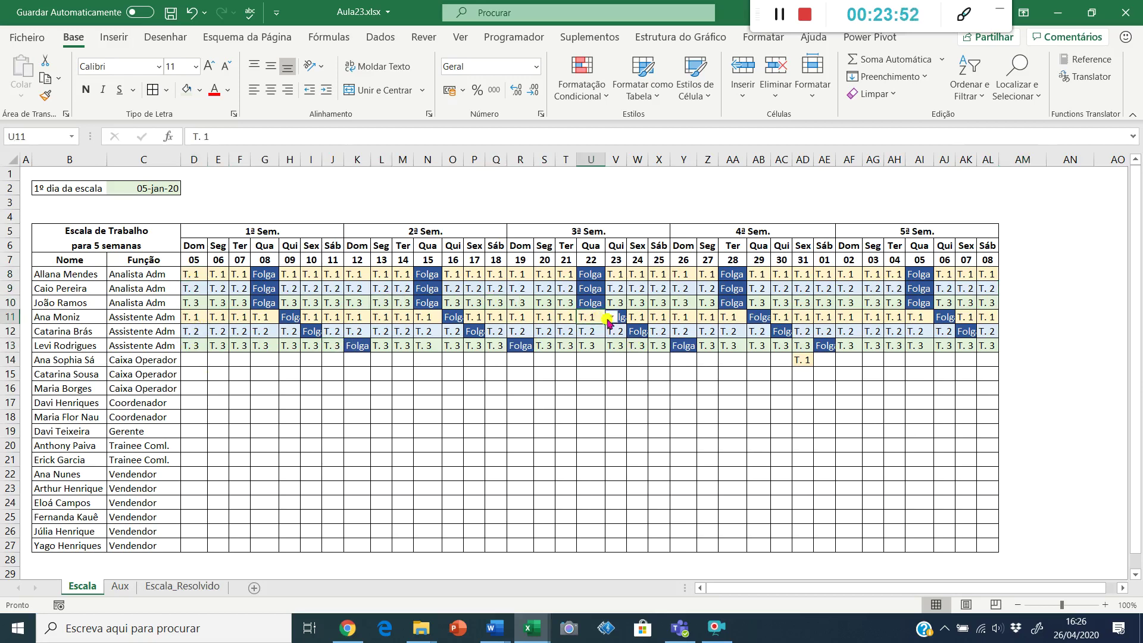
left_click(662, 320)
left_click(191, 277)
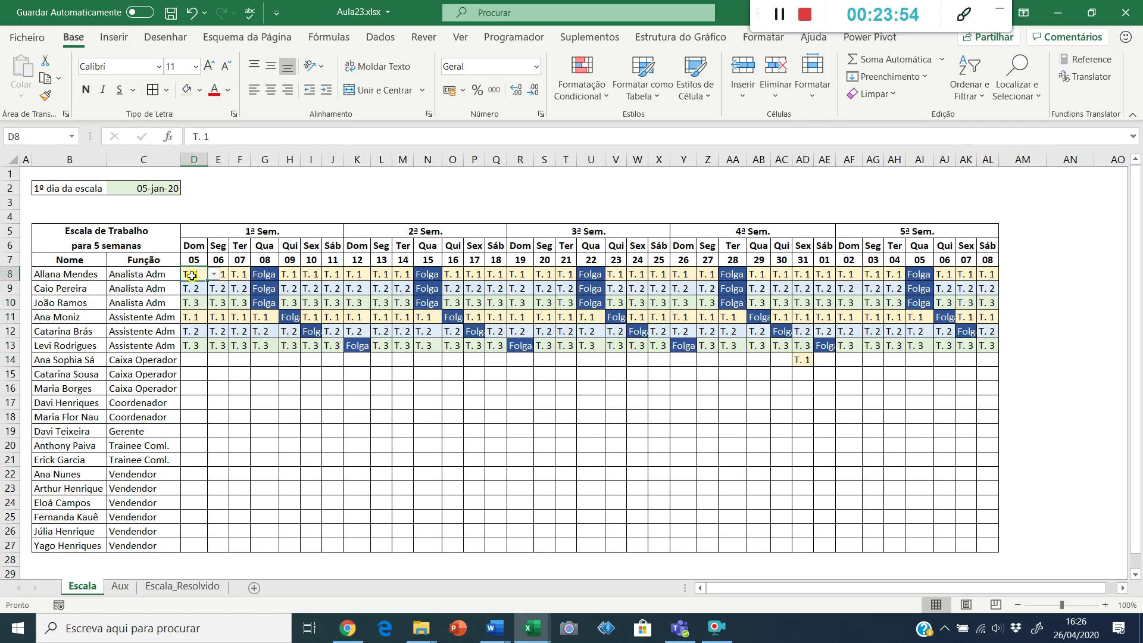
left_click_drag(192, 276, 988, 345)
key("ctrl+c")
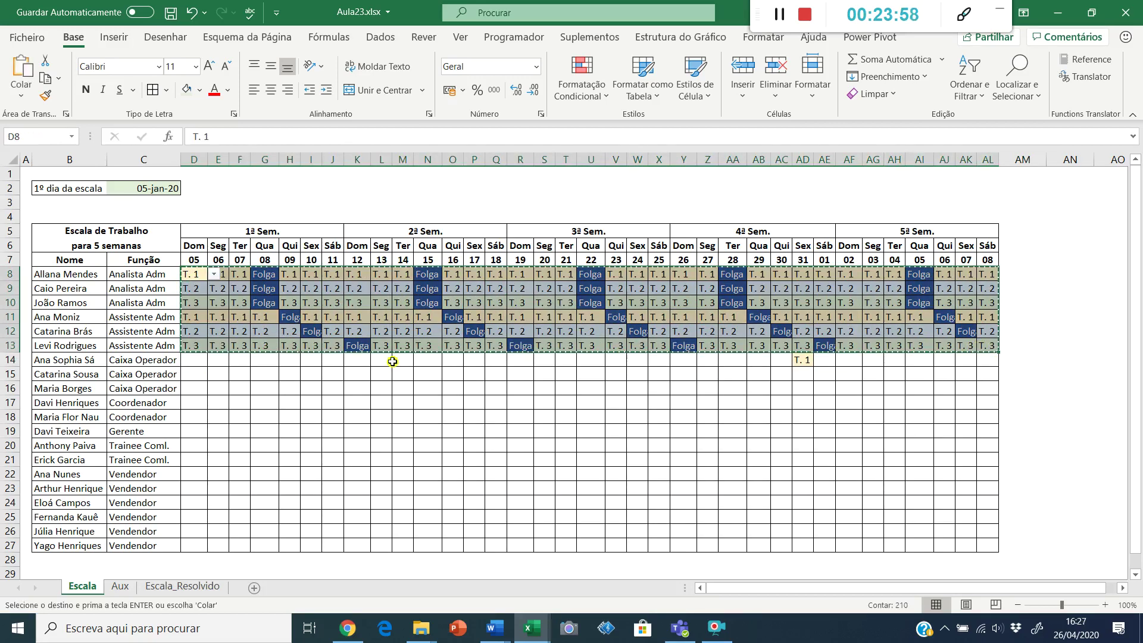
left_click(195, 363)
key("ctrl+v")
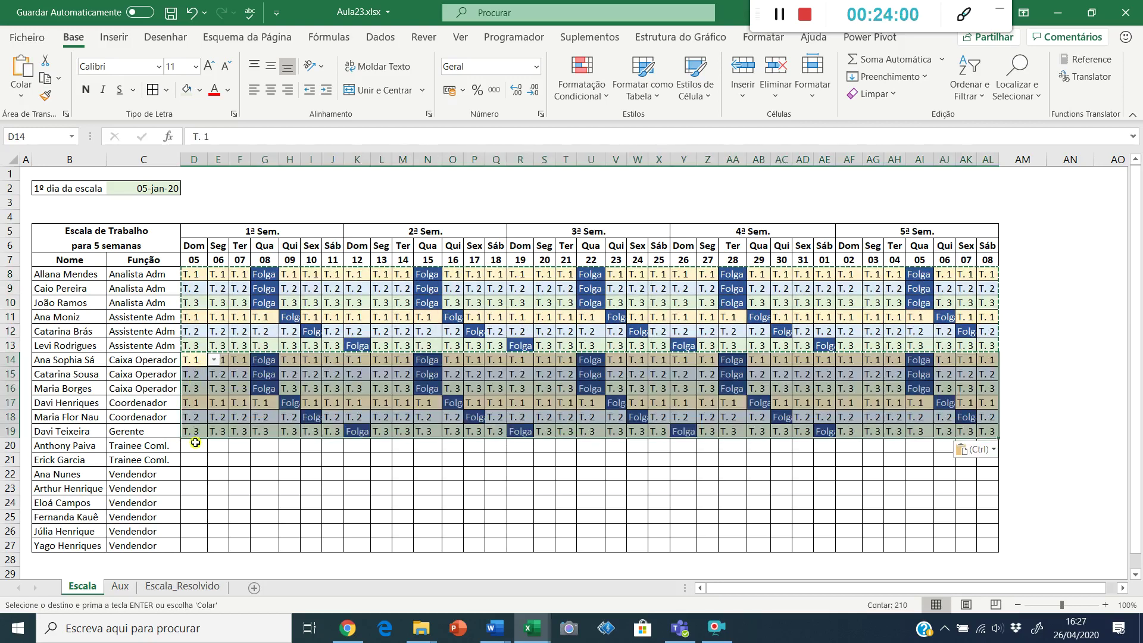
left_click(195, 443)
key("ctrl+v")
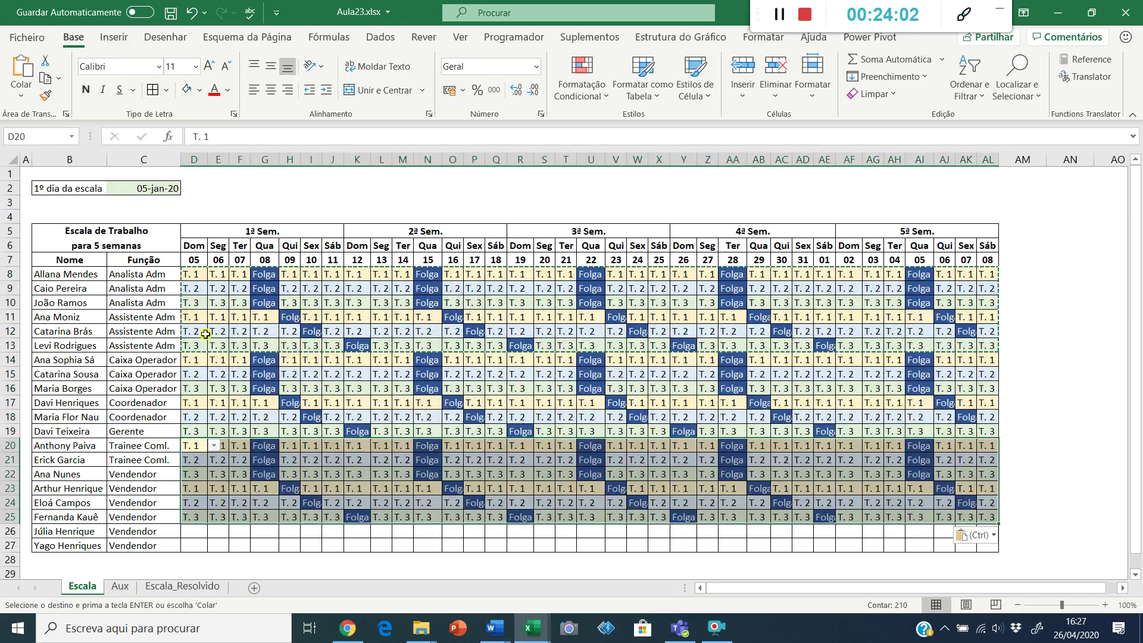
- Copy the T. 2 and T. 3 shift rows D12:AL13 into the last two rows, starting at D26
left_click_drag(202, 331, 990, 349)
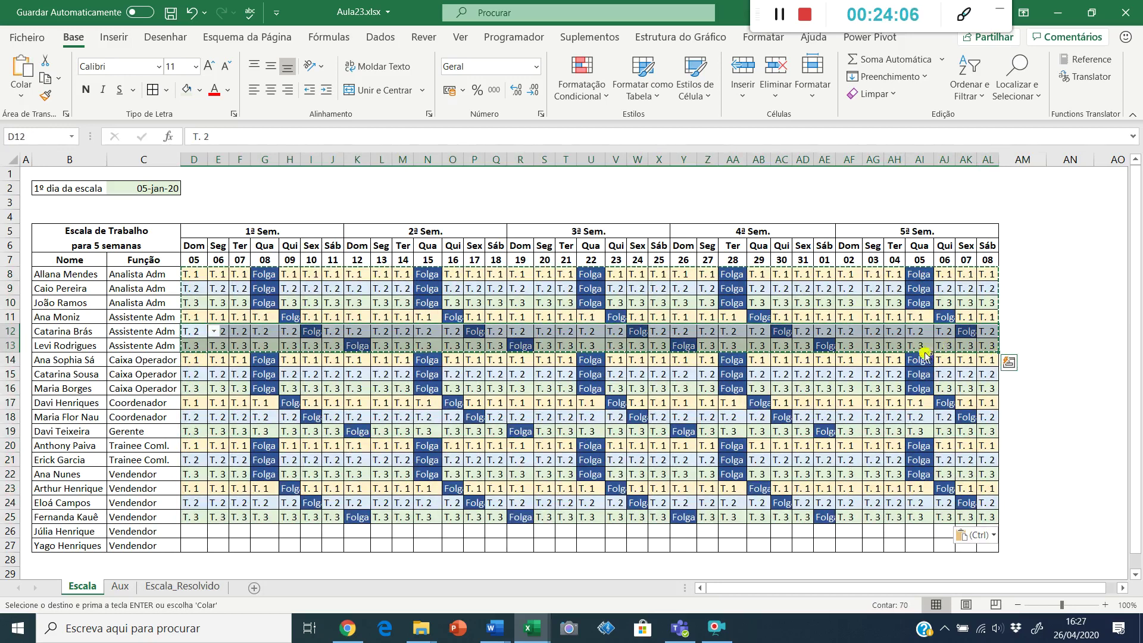
key("ctrl+c")
left_click(192, 533)
key("Return")
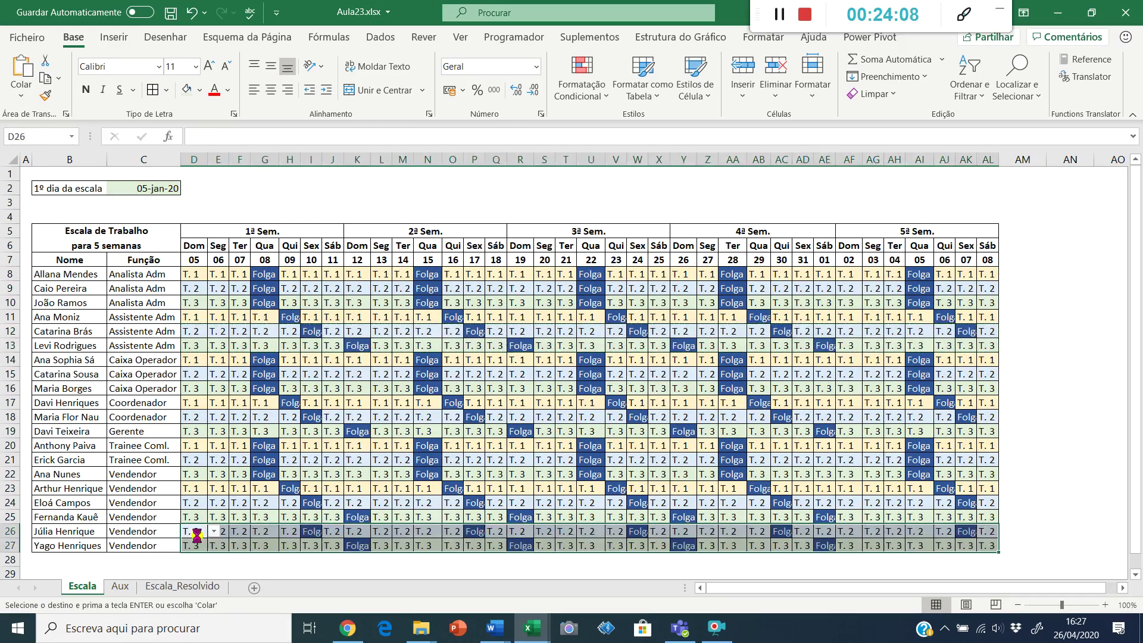
key("Up")
- Copy the shifts G11:AL13 over the Caixa Operador rows starting at F14 to vary their days off
left_click(272, 353)
left_click(332, 345)
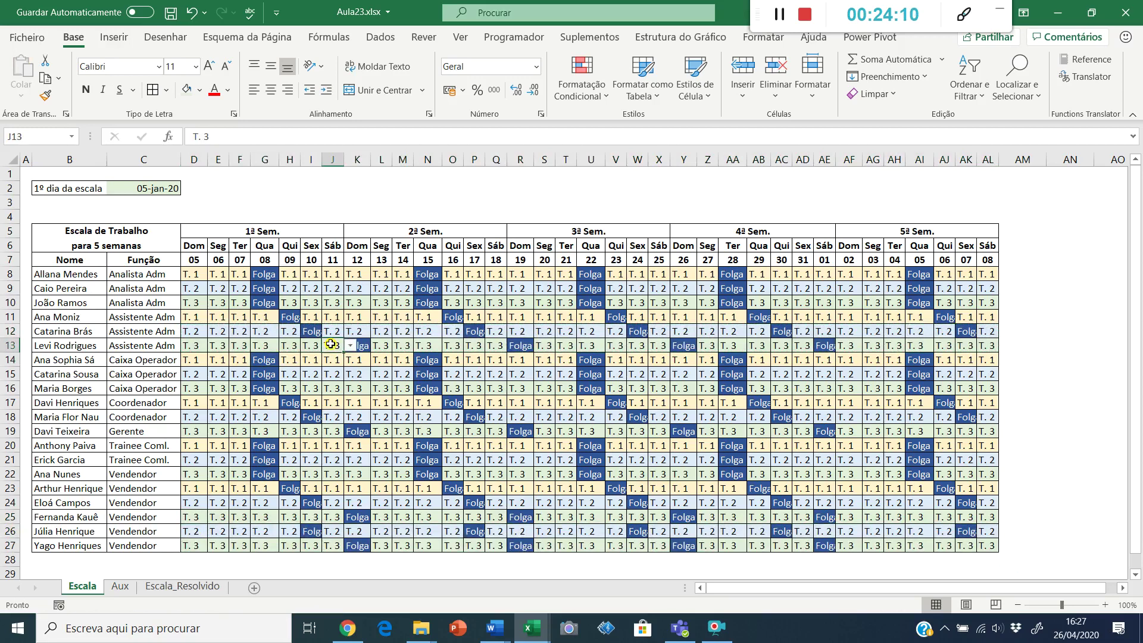
left_click(263, 355)
left_click(264, 373)
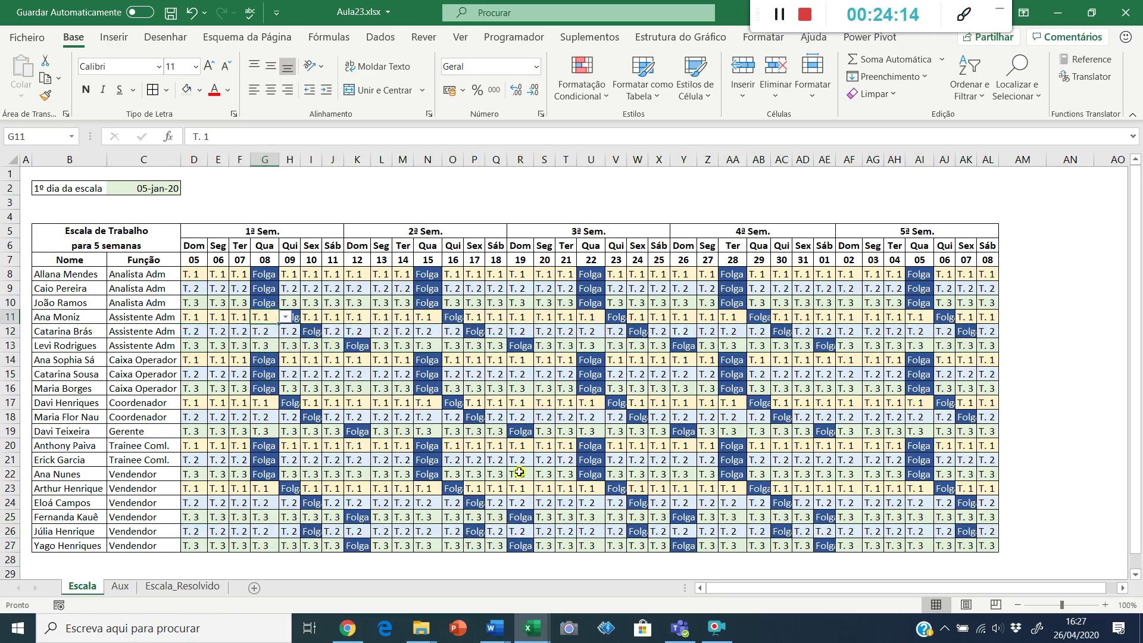
left_click_drag(264, 317, 289, 347)
key("shift+Right")
key("shift+Right")
key("shift+Right")
key("shift+Right")
key("shift+Right")
key("shift+Right")
key("shift+Right")
key("shift+Right")
key("shift+Right")
key("shift+Right")
key("shift+Right")
key("shift+Right")
key("shift+Right")
key("shift+Right")
key("shift+Right")
key("shift+Right")
key("shift+Right")
key("shift+Right")
key("shift+Right")
key("shift+Right")
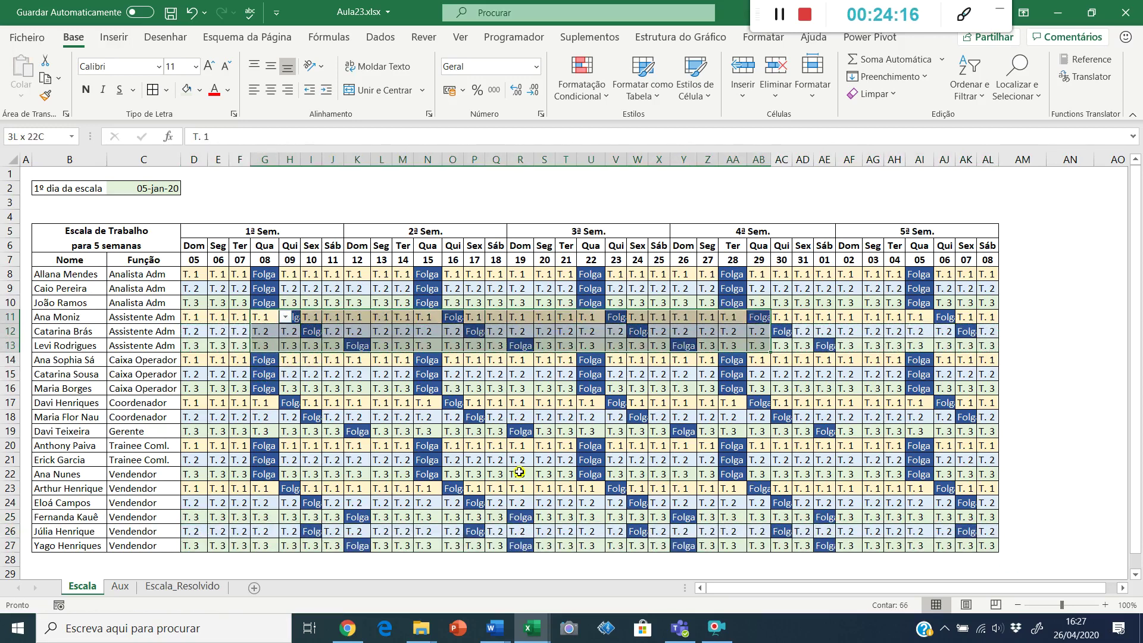
key("shift+Right")
key("shift+Right")
key("shift+Right")
key("shift+Right")
key("shift+Right")
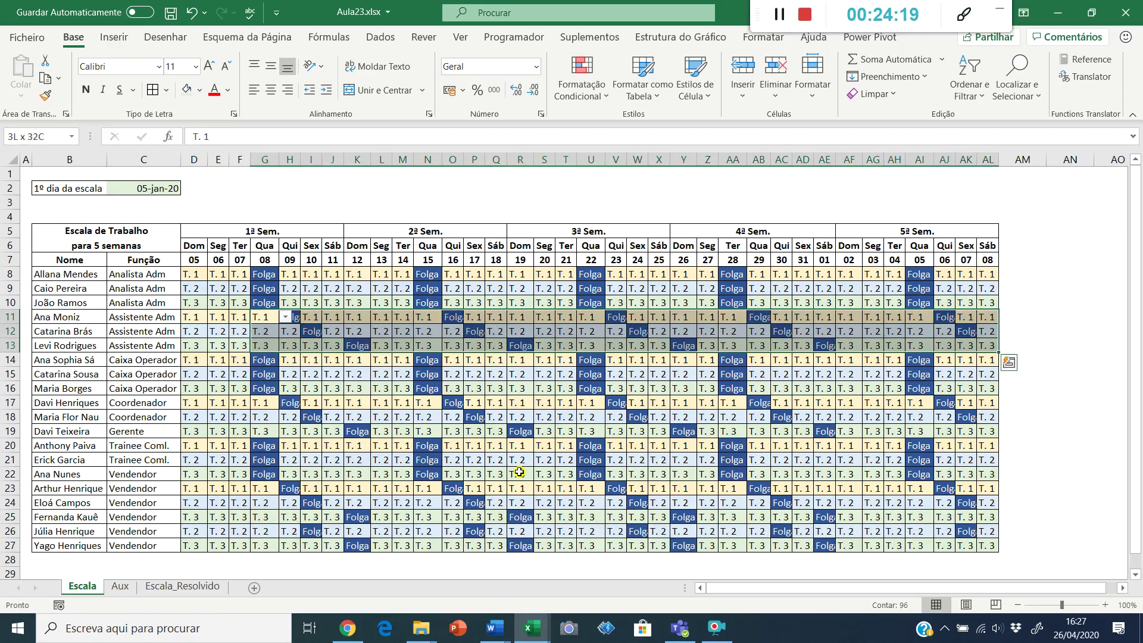
key("ctrl+c")
key("Down")
key("Down")
key("Down")
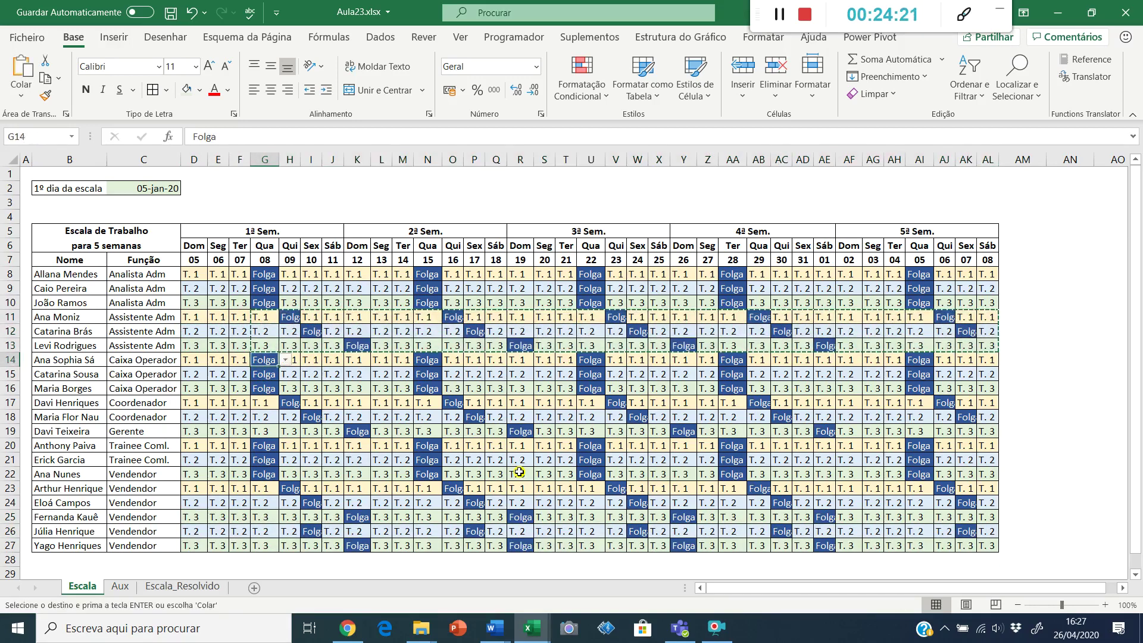
key("Left")
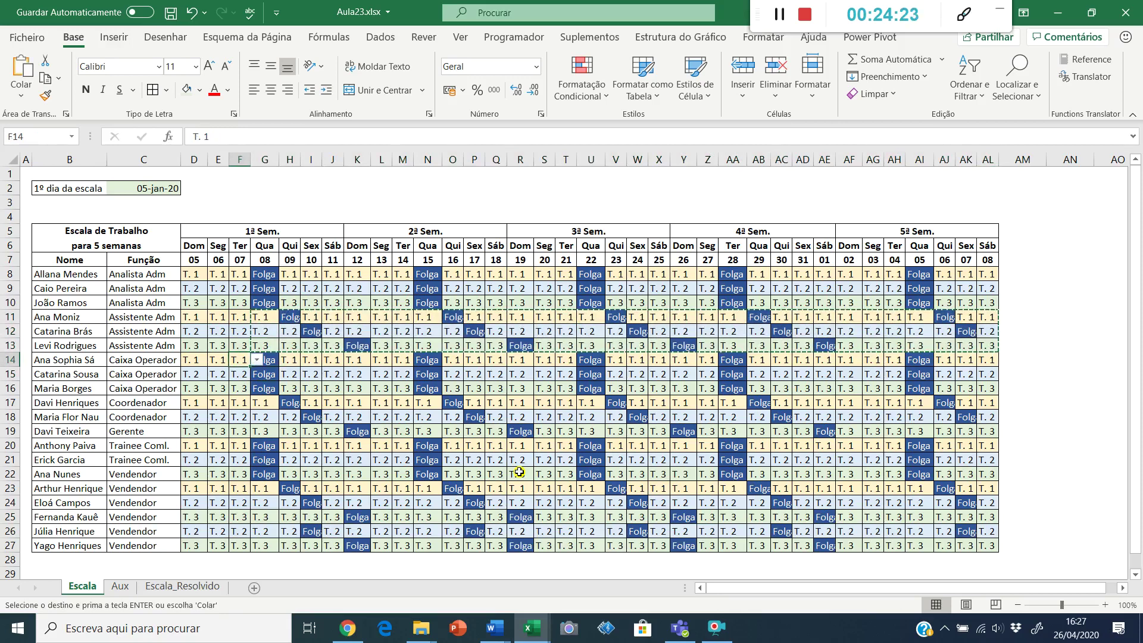
key("Return")
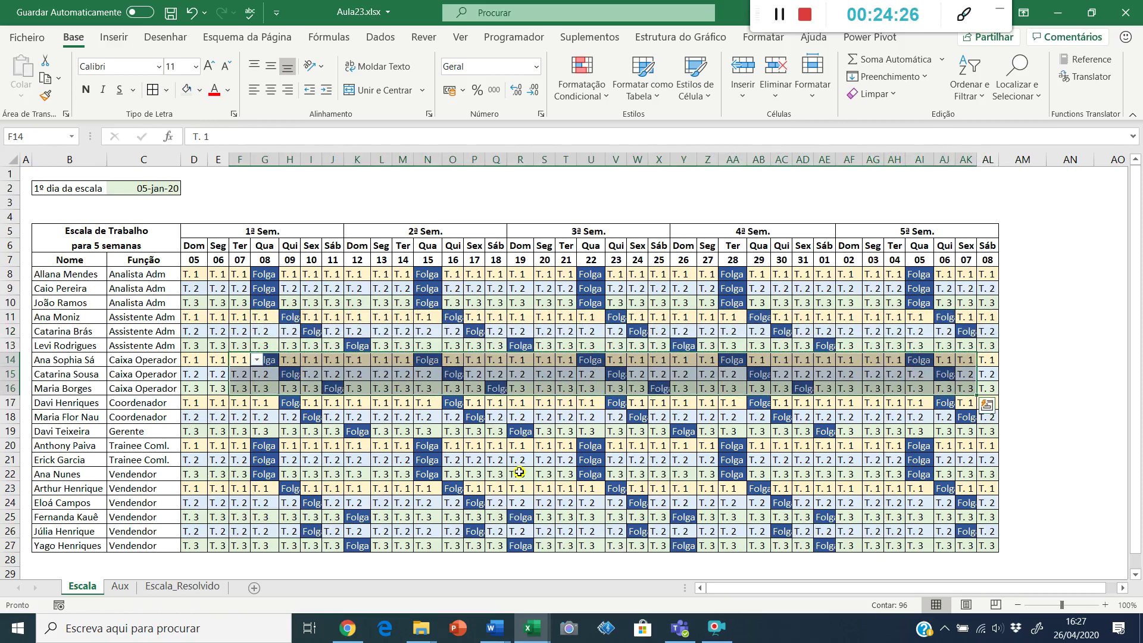
key("Right")
key("Right")
key("Right")
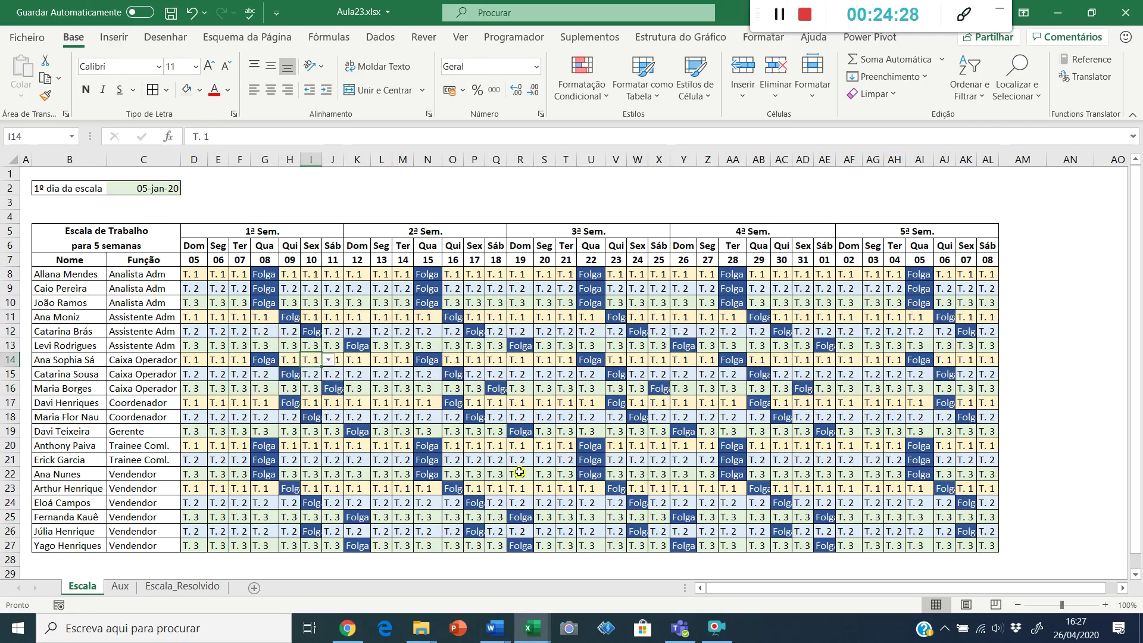
left_click(248, 456)
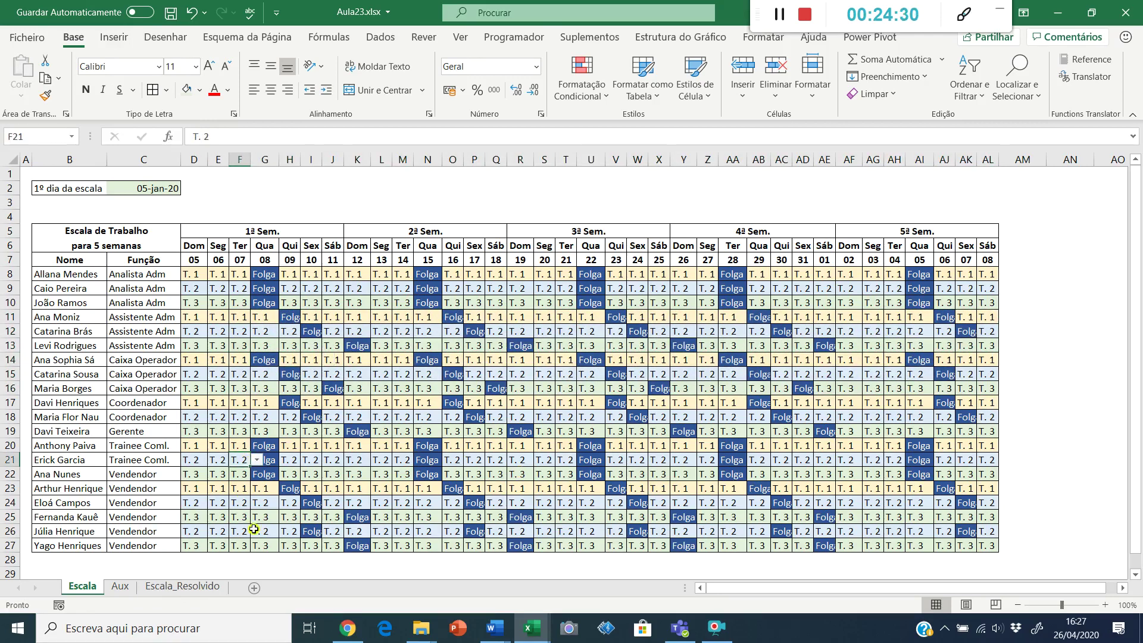
key("Up")
key("Up")
key("Up")
key("Up")
key("Up")
key("Up")
key("Up")
key("Up")
key("Up")
key("Up")
key("Right")
key("Right")
key("Right")
key("Right")
key("Right")
key("Right")
key("Right")
key("Right")
key("Right")
key("Right")
key("Right")
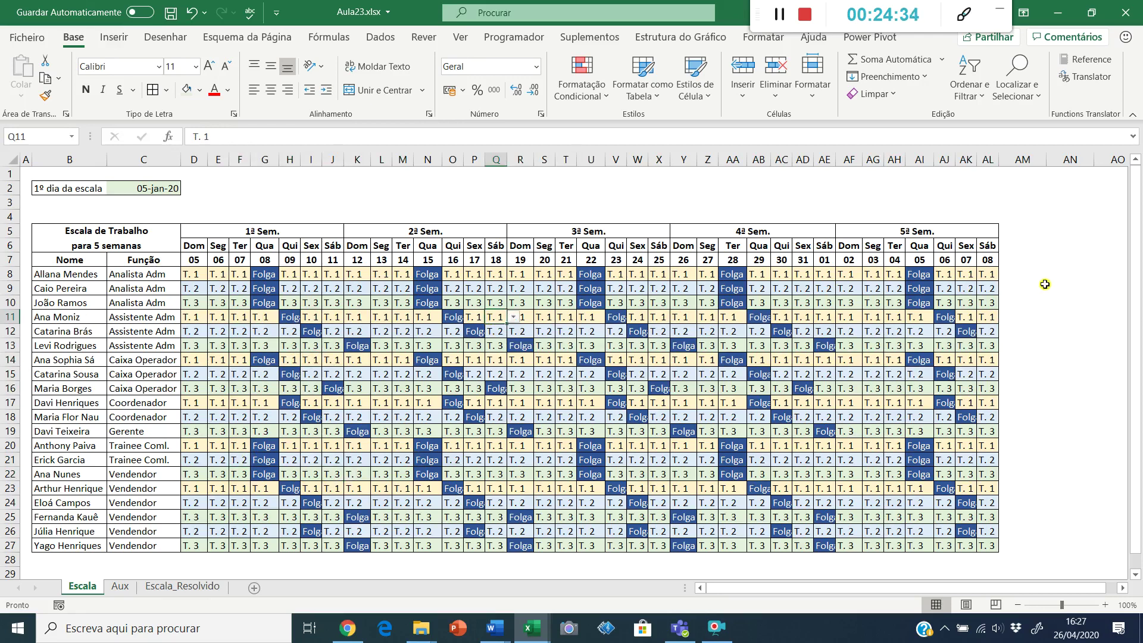
left_click(985, 279)
left_click(848, 317)
left_click(701, 321)
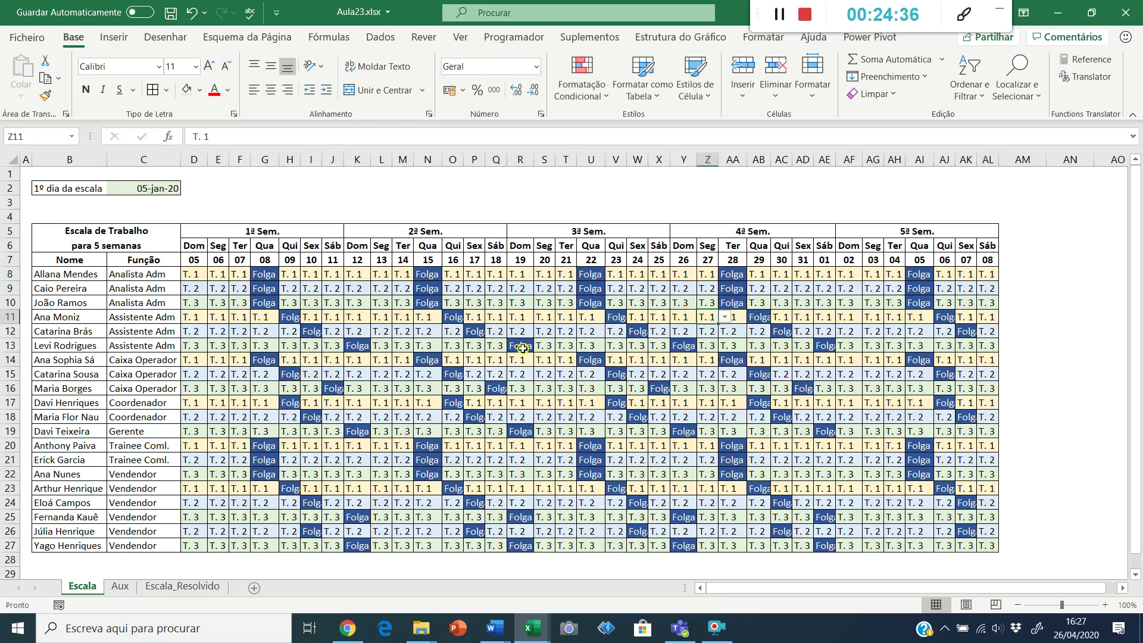
left_click(522, 346)
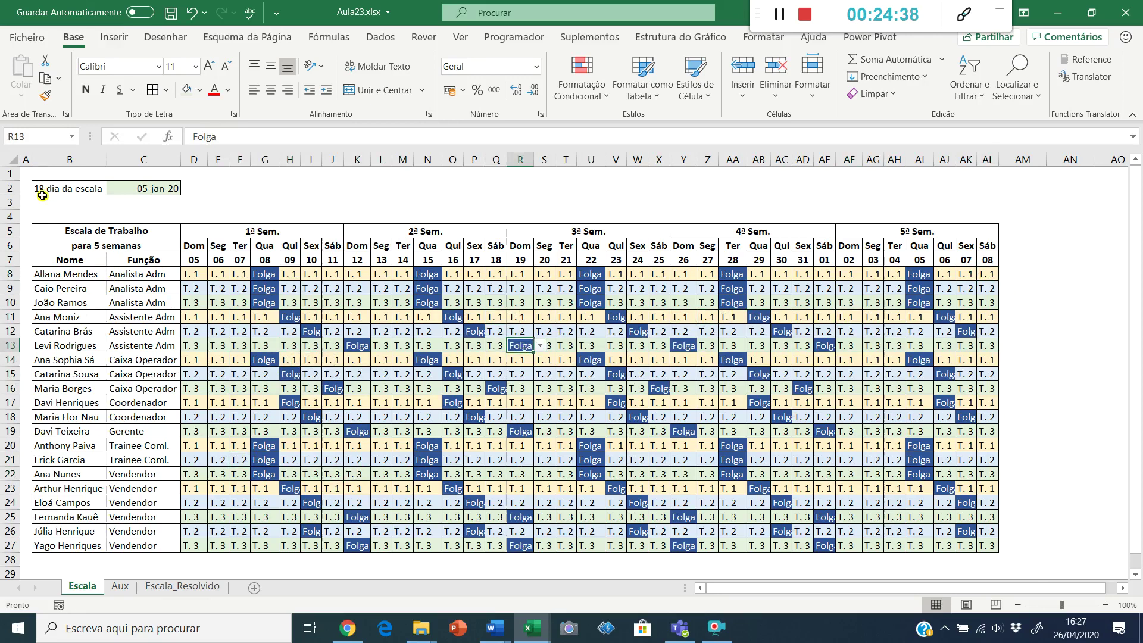
- Narrow the blank spacer columns A and AM on either side of the schedule and save the workbook
left_click_drag(30, 161, 24, 161)
left_click(231, 315)
left_click(326, 289)
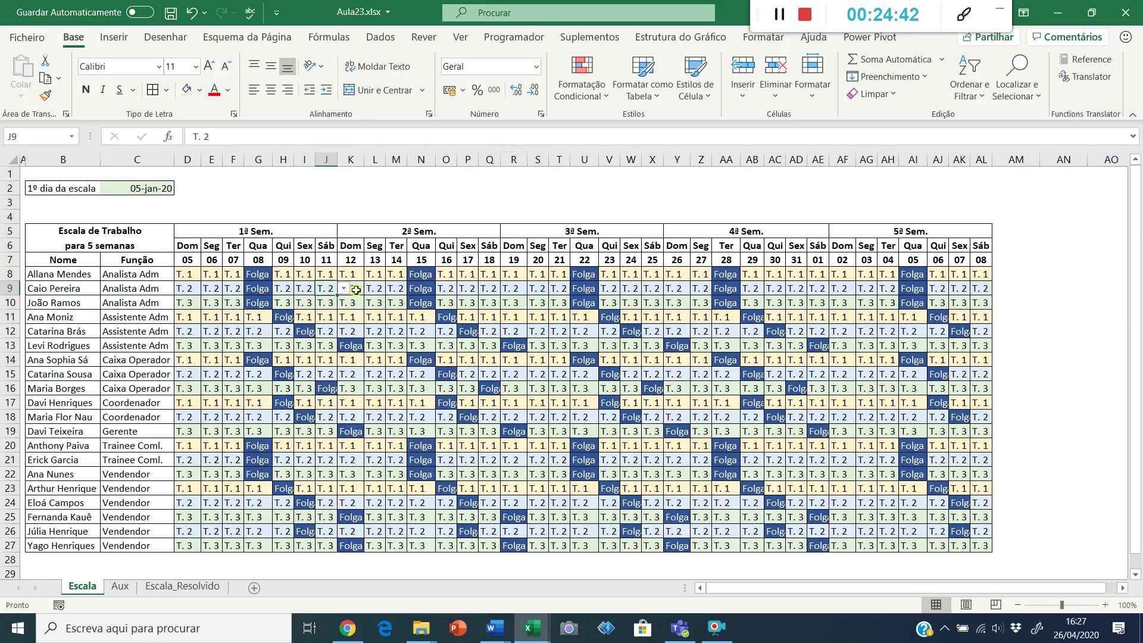
left_click(344, 290)
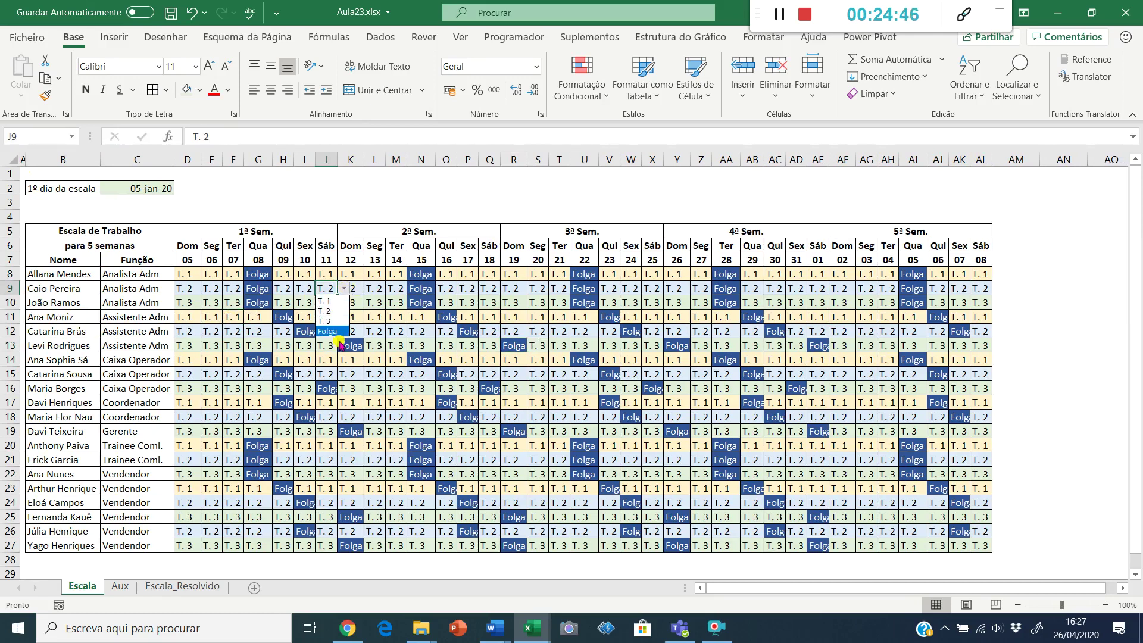
key("Escape")
key("ctrl+s")
left_click(328, 299)
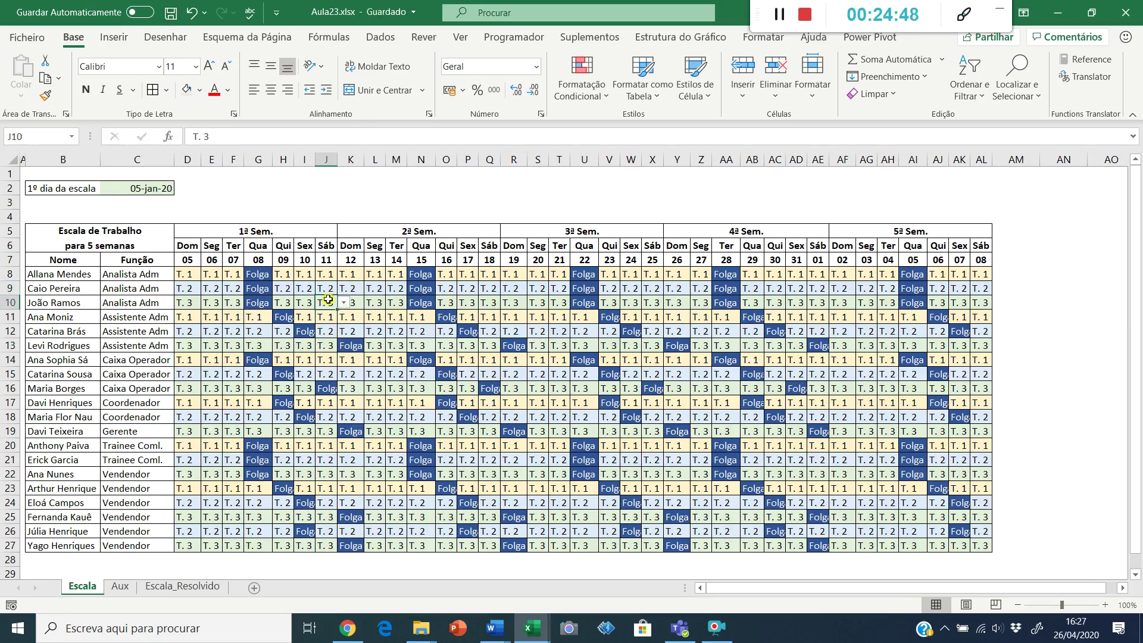
left_click(1011, 229)
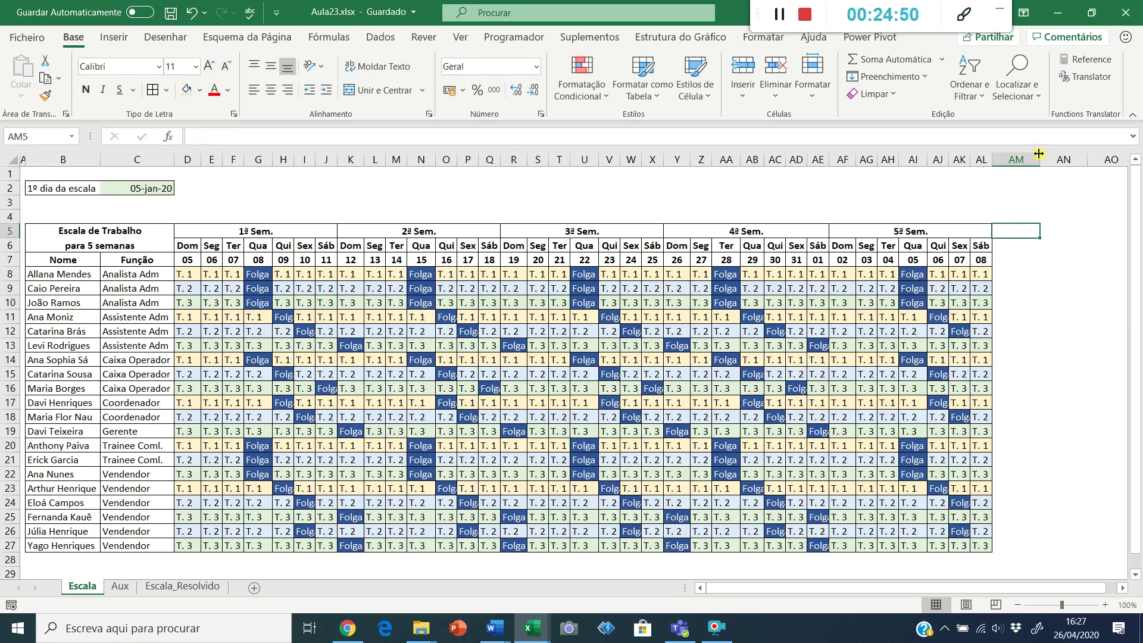
left_click_drag(1039, 154, 1000, 155)
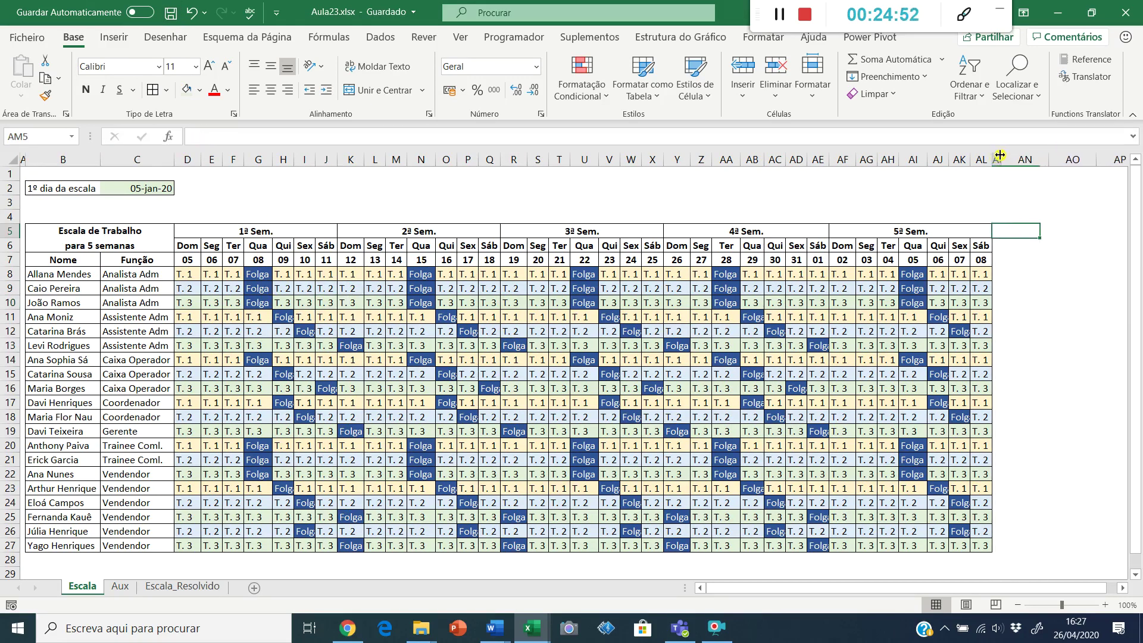
- Copy the N. Folgas weekday header AN4:AU6 from the Escala_Resolvido sheet into Escala starting at AN5
key("ctrl+Page_Down")
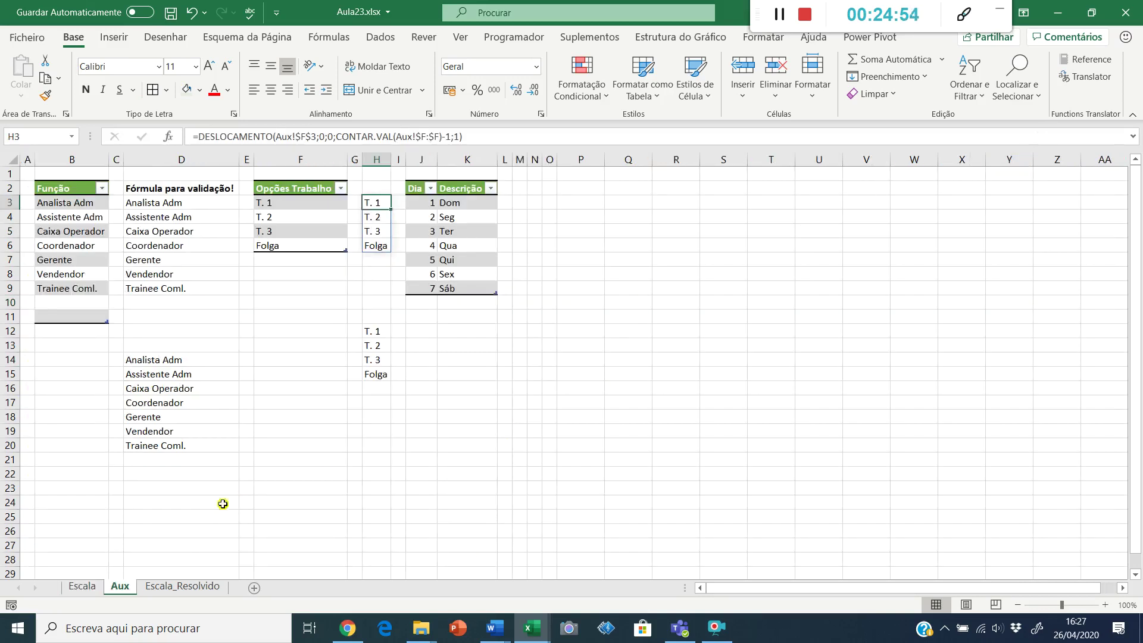
left_click(182, 586)
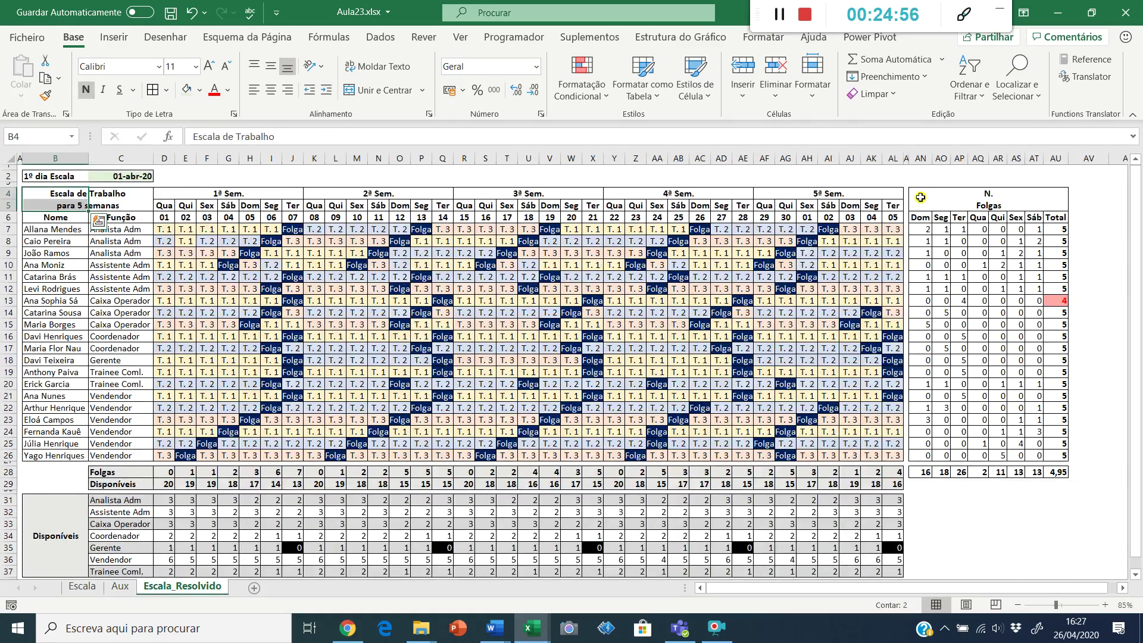
left_click_drag(920, 197, 1053, 219)
key("ctrl+c")
left_click(82, 587)
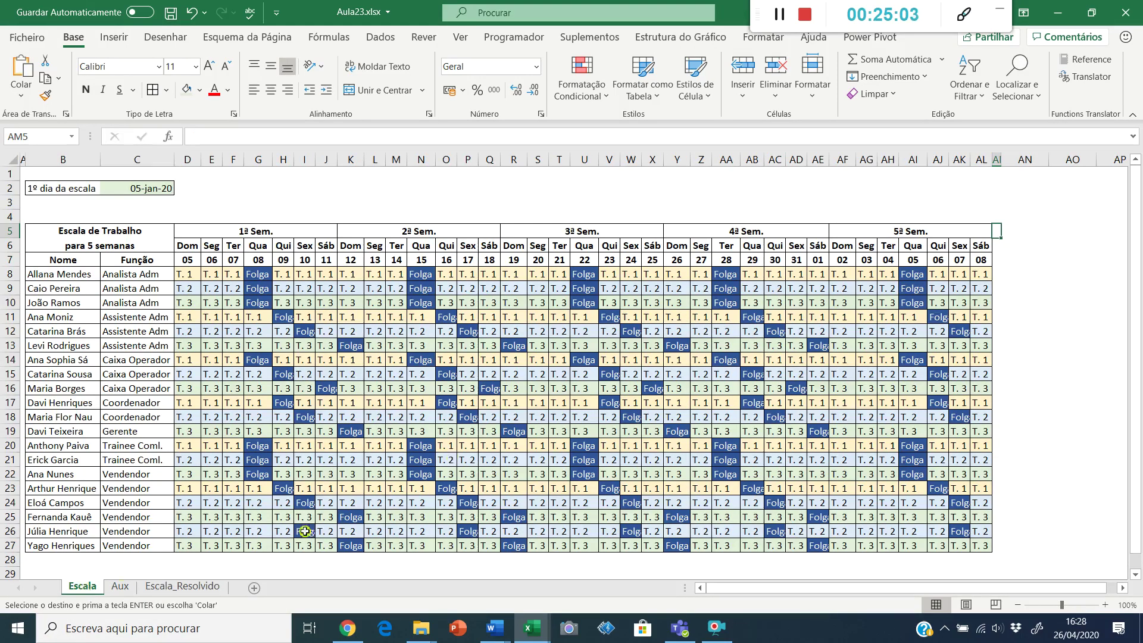
left_click(1028, 232)
key("Return")
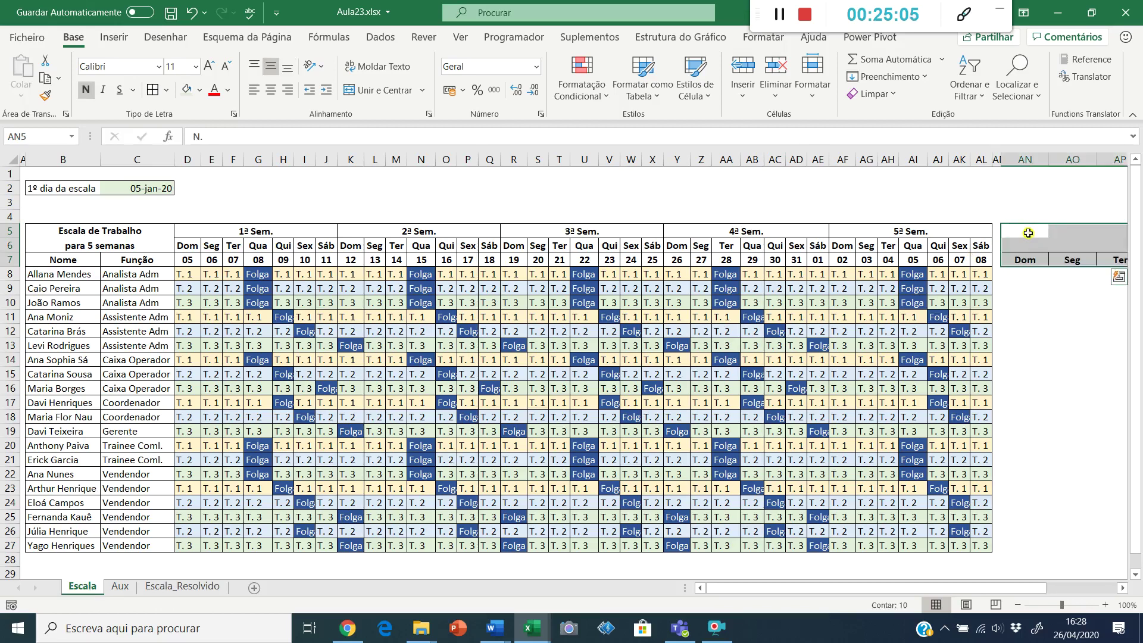
- Auto-fit the widths of columns AN to AU holding the N. Folgas header
key("Right")
key("Right")
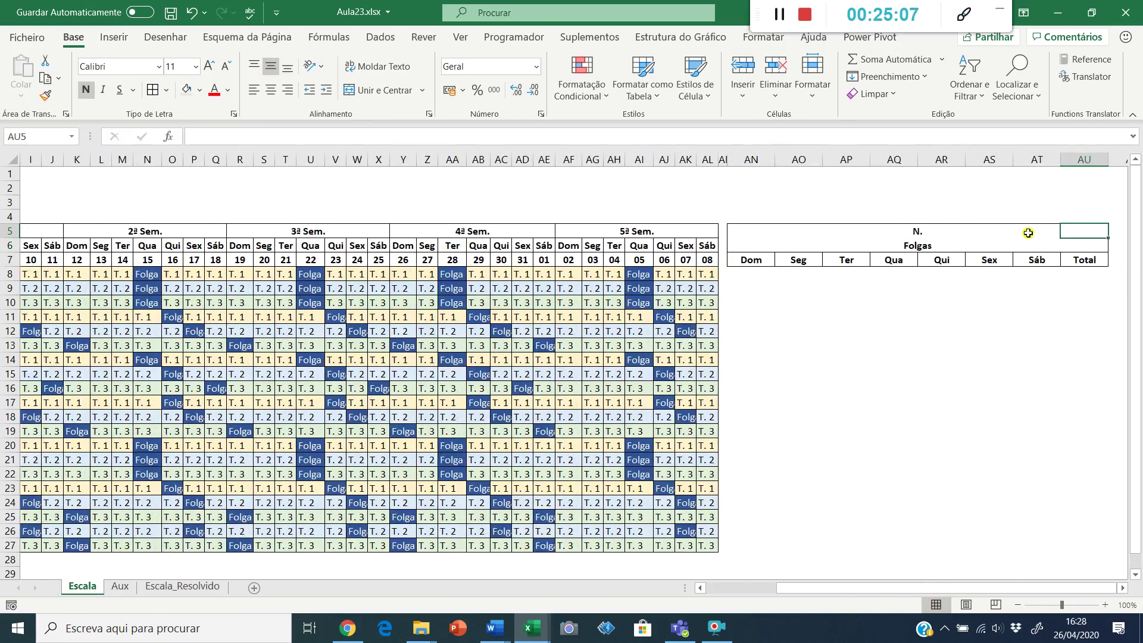
left_click_drag(751, 159, 1080, 161)
double_click(1108, 160)
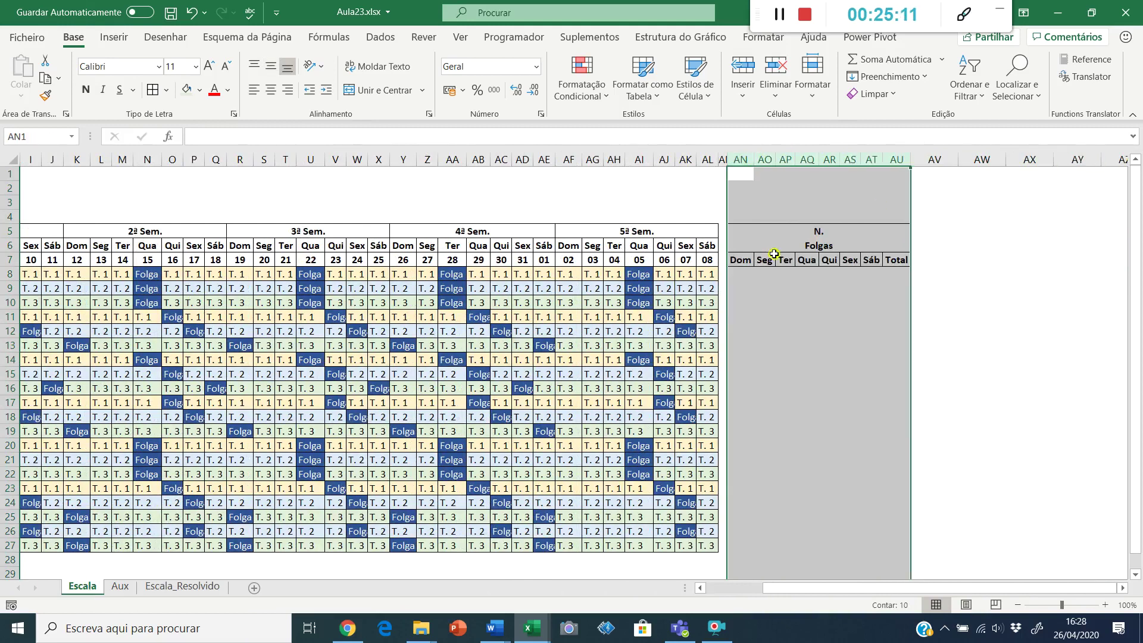
left_click(734, 306)
key("ctrl+Home")
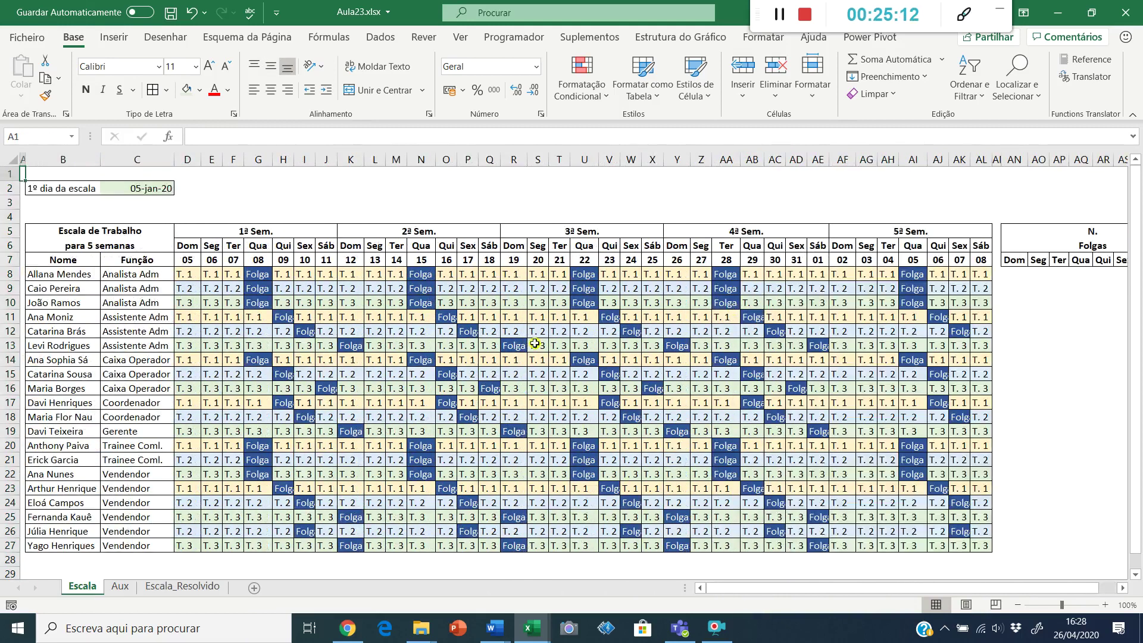
- Enter the text Foga in C29 below the schedule
scroll(303, 366, "down", 3)
left_click(162, 443)
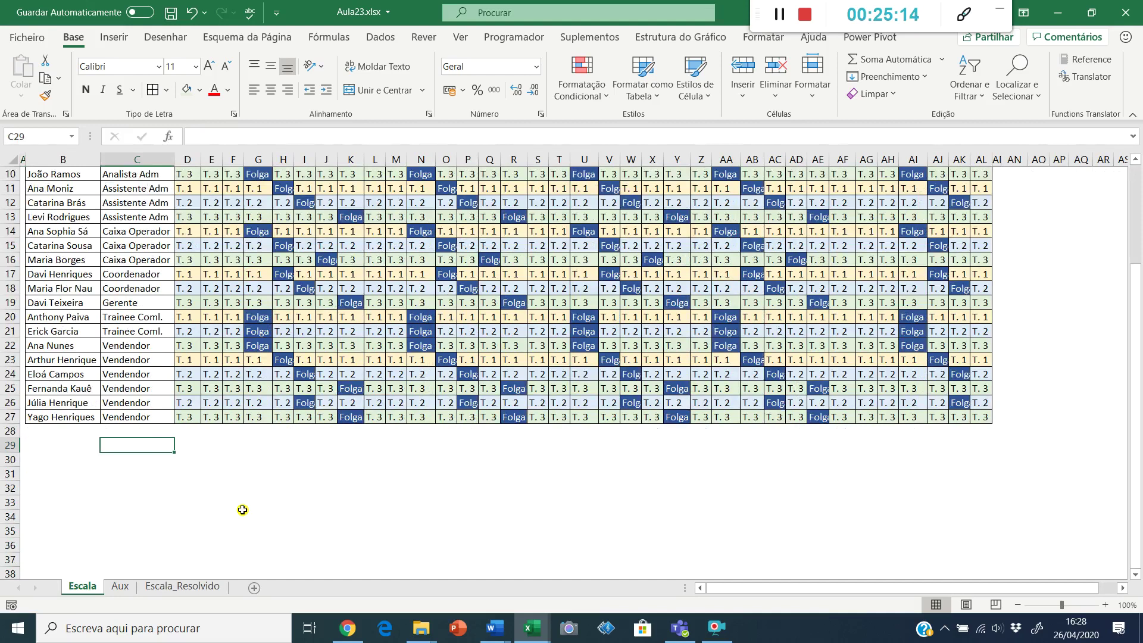
type("Fog")
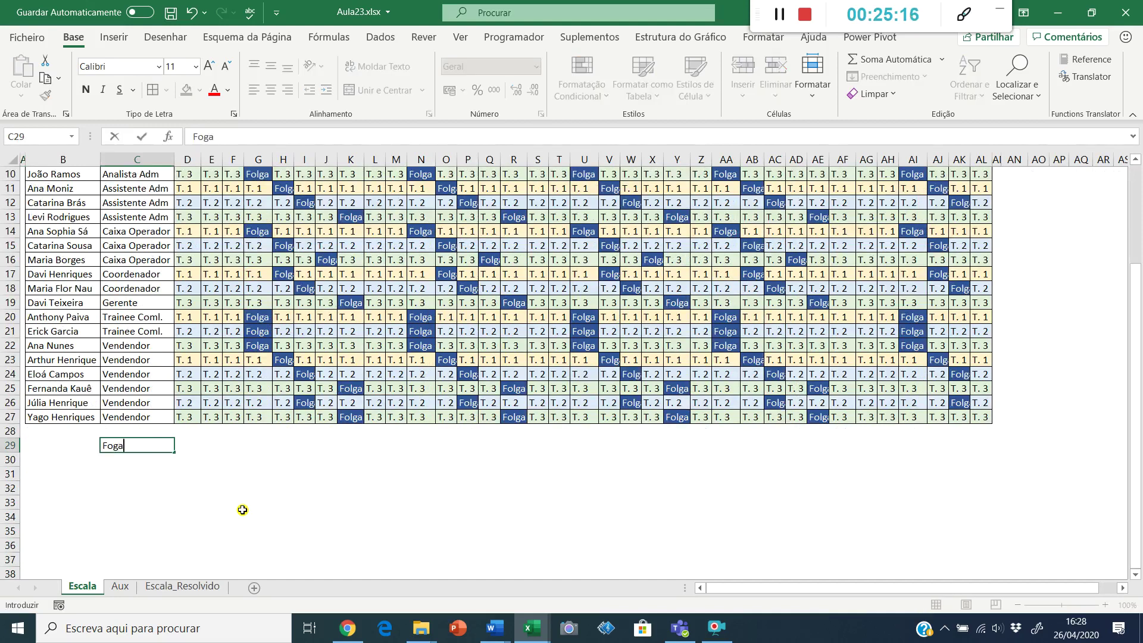
type("a")
key("ctrl+Return")
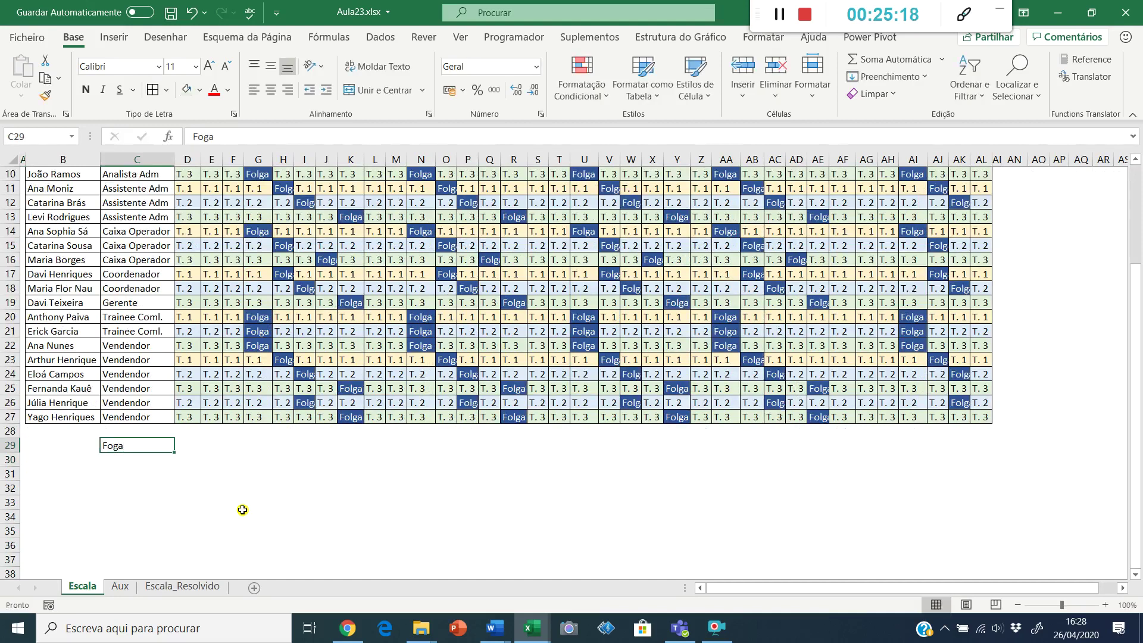
- Link C29 to the Folga option in Aux cell F6 and label C30 Disponíveis
type("+")
key("ctrl+Page_Down")
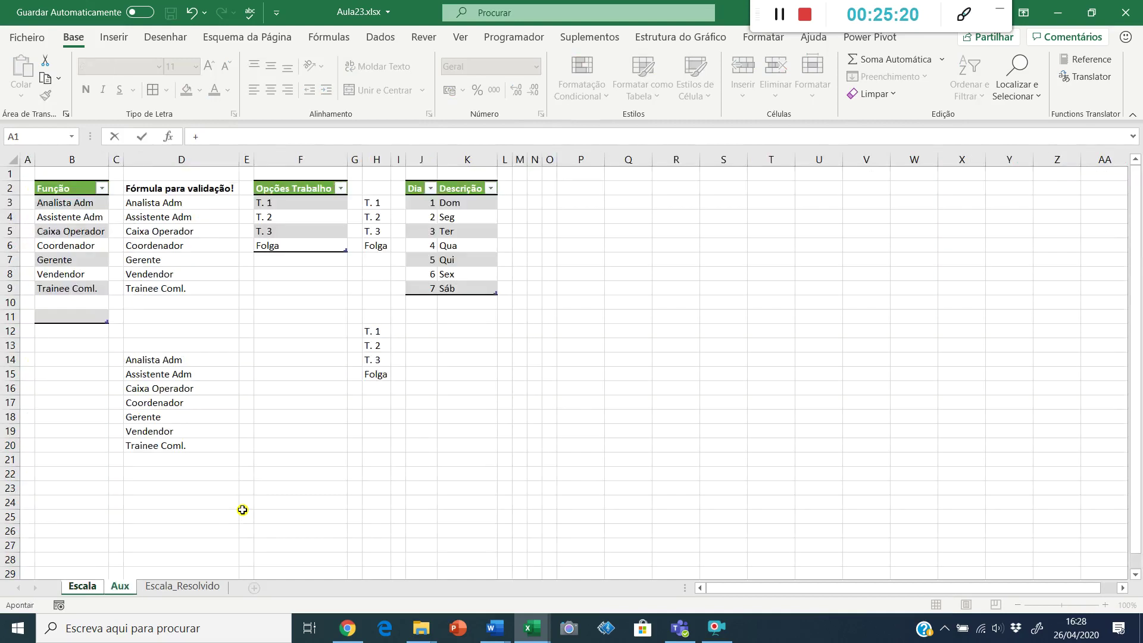
left_click(285, 245)
key("Return")
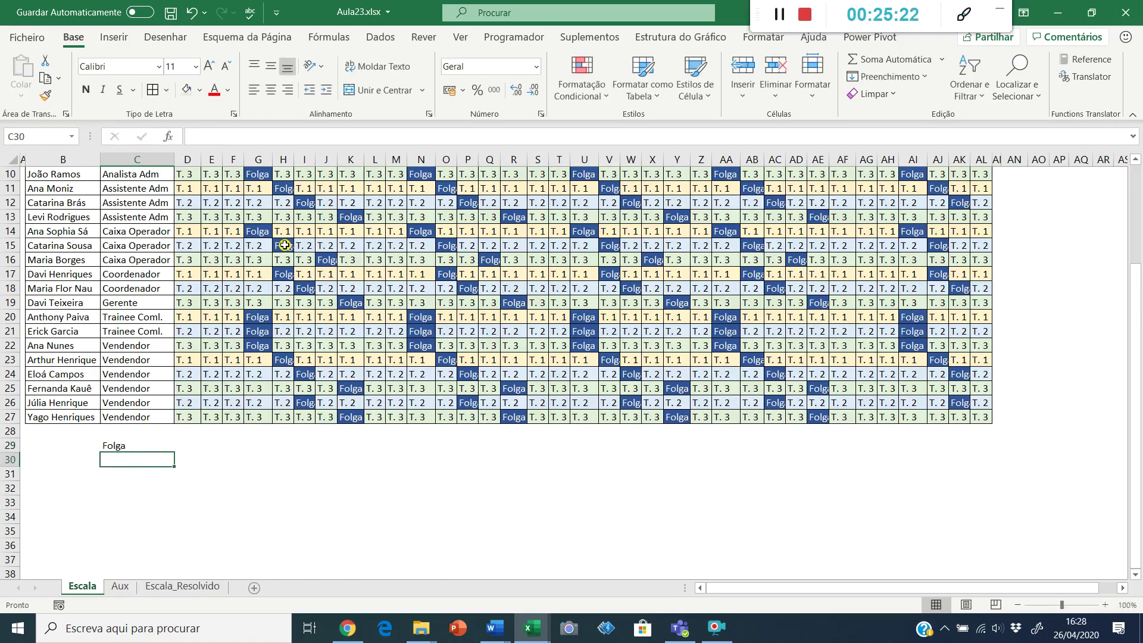
type("Disponí")
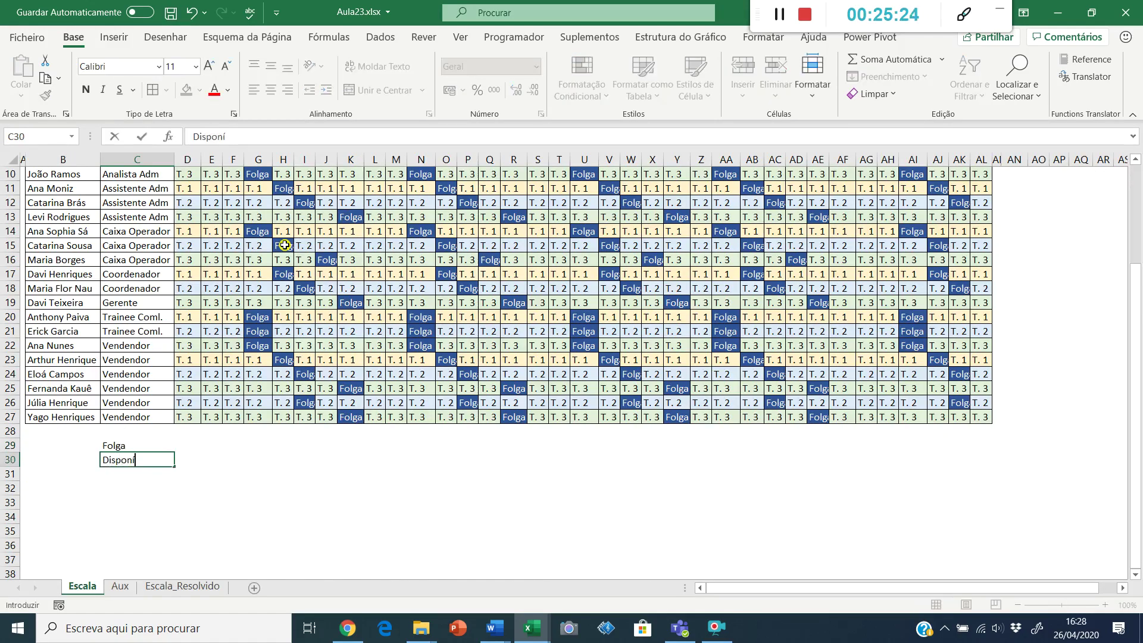
type("veis")
key("Up")
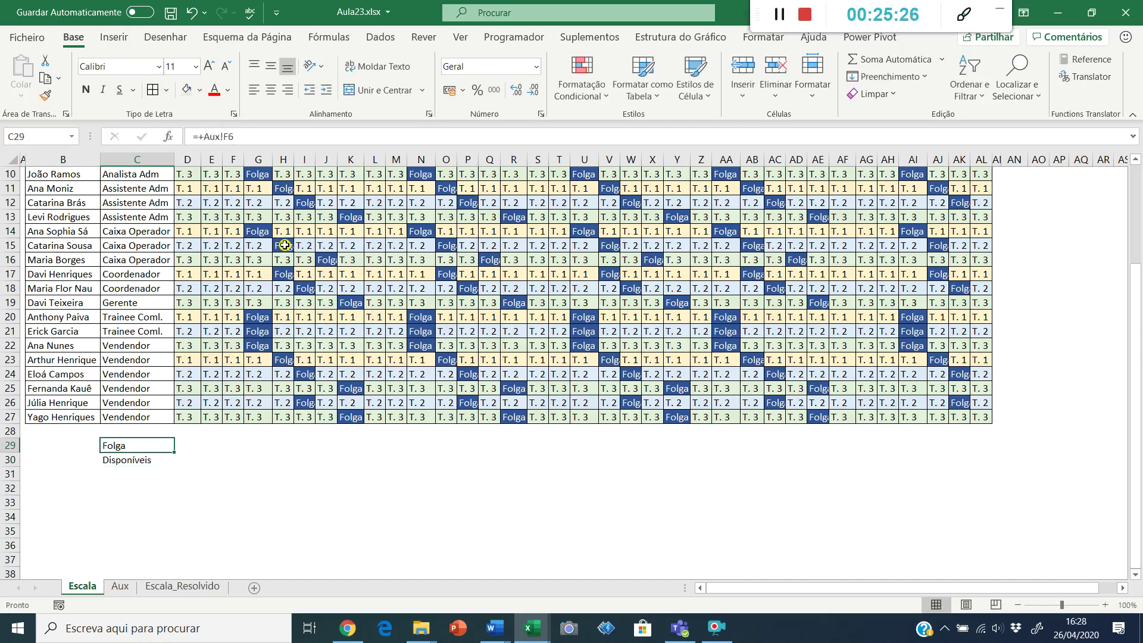
key("Right")
scroll(285, 245, "up", 1)
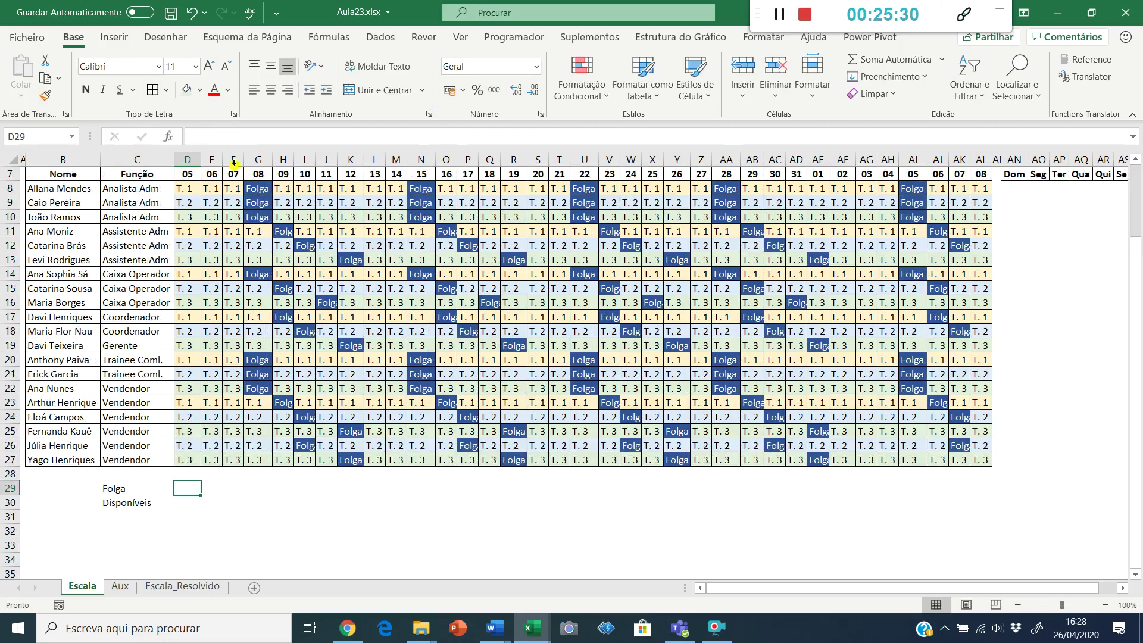
type("=cont")
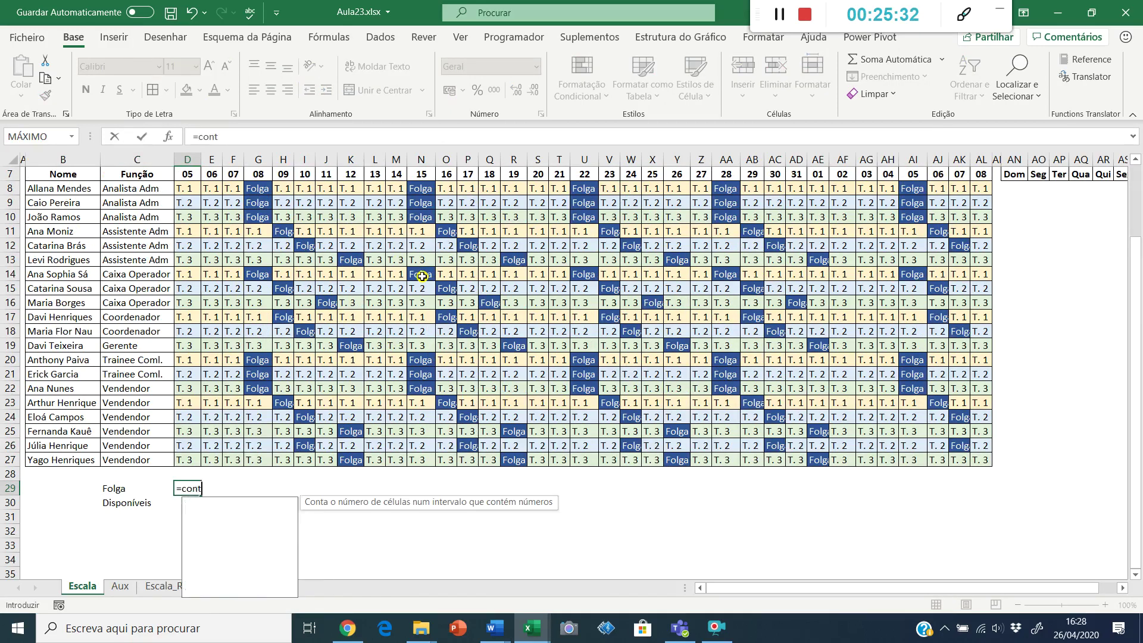
type("ar.se")
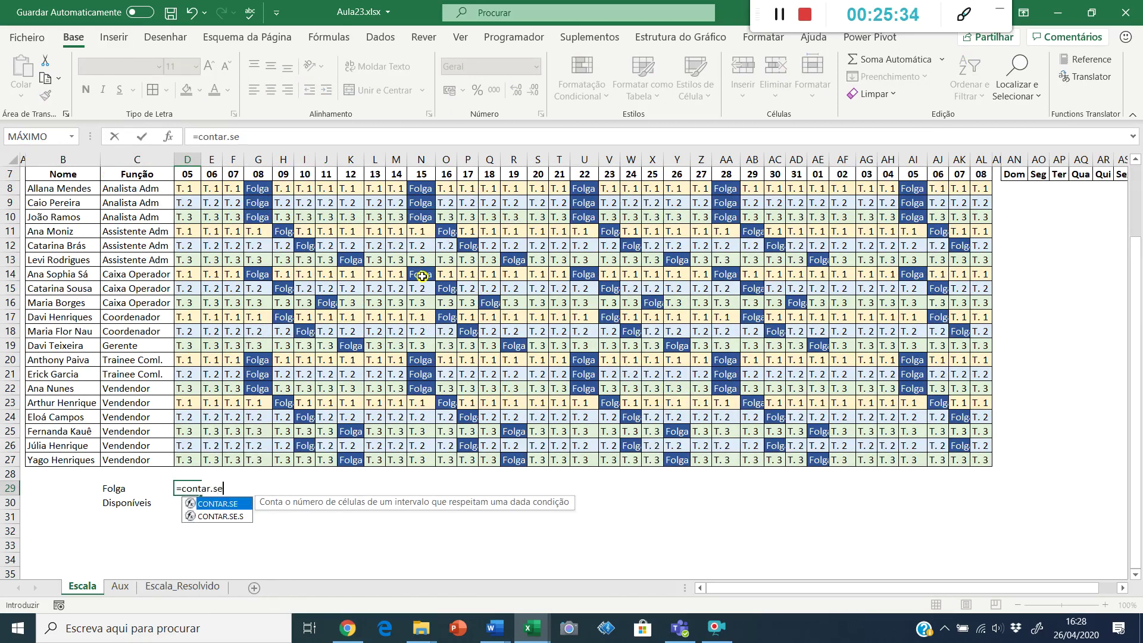
left_click(167, 137)
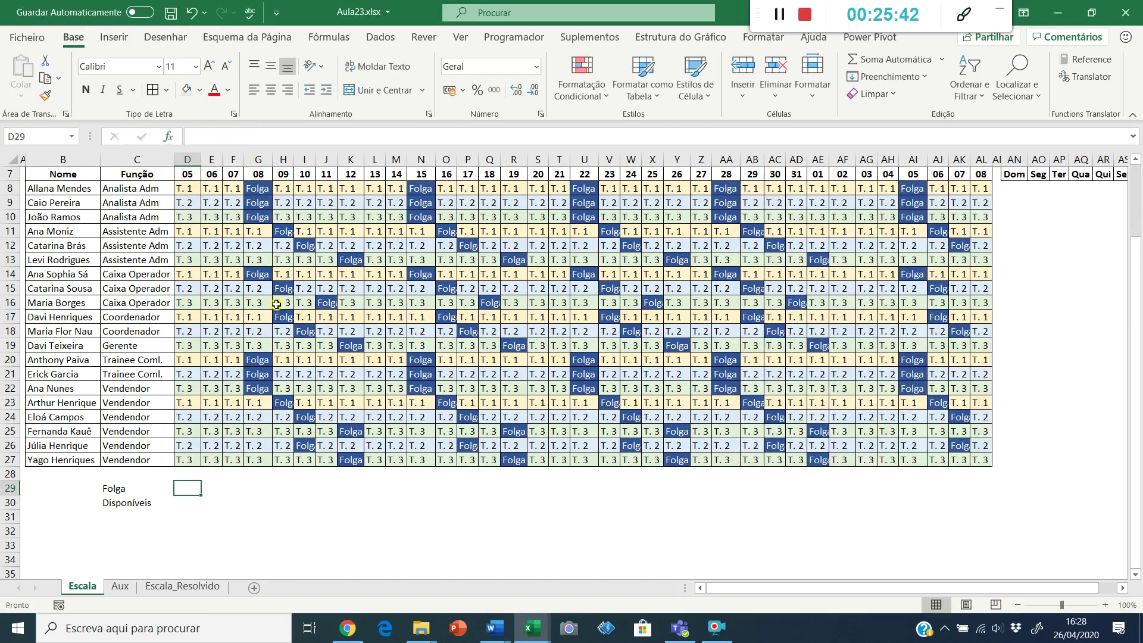
key("Escape")
- Start a CONTAR.SE formula in D29 and open its function arguments dialog
type("=cobnt")
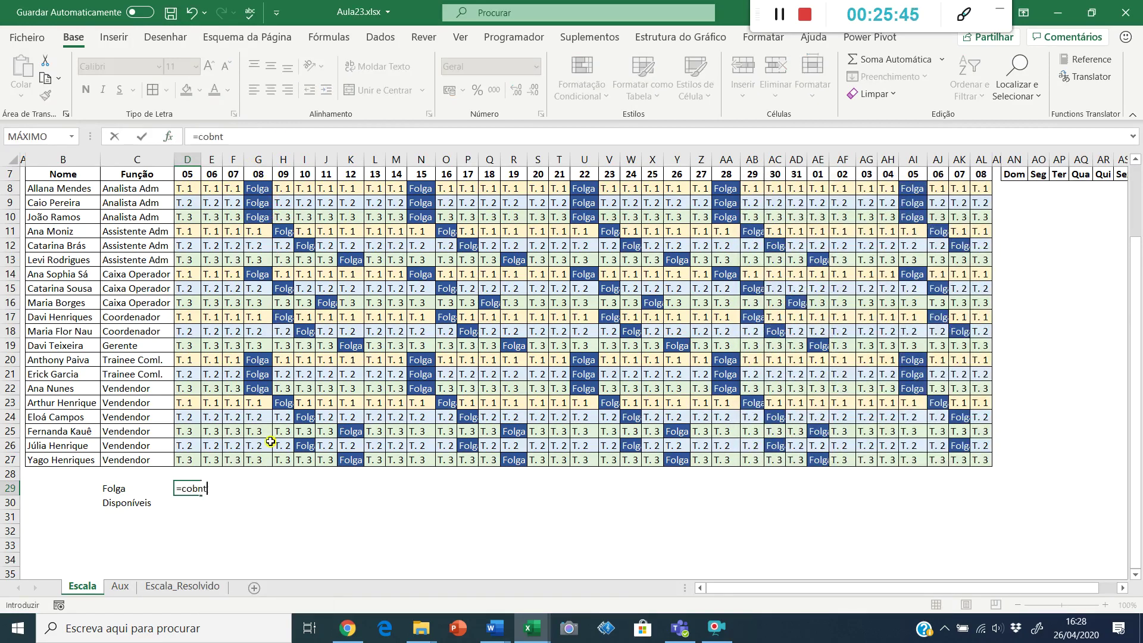
type("a")
key("BackSpace")
key("BackSpace")
key("BackSpace")
key("BackSpace")
type("nt")
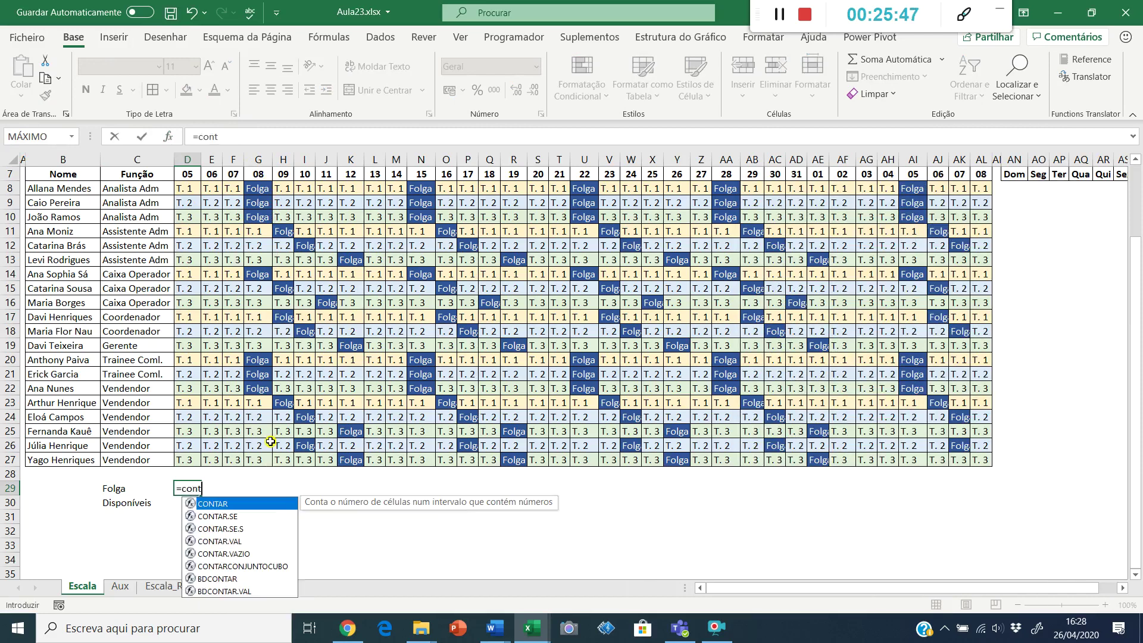
type("ar.se")
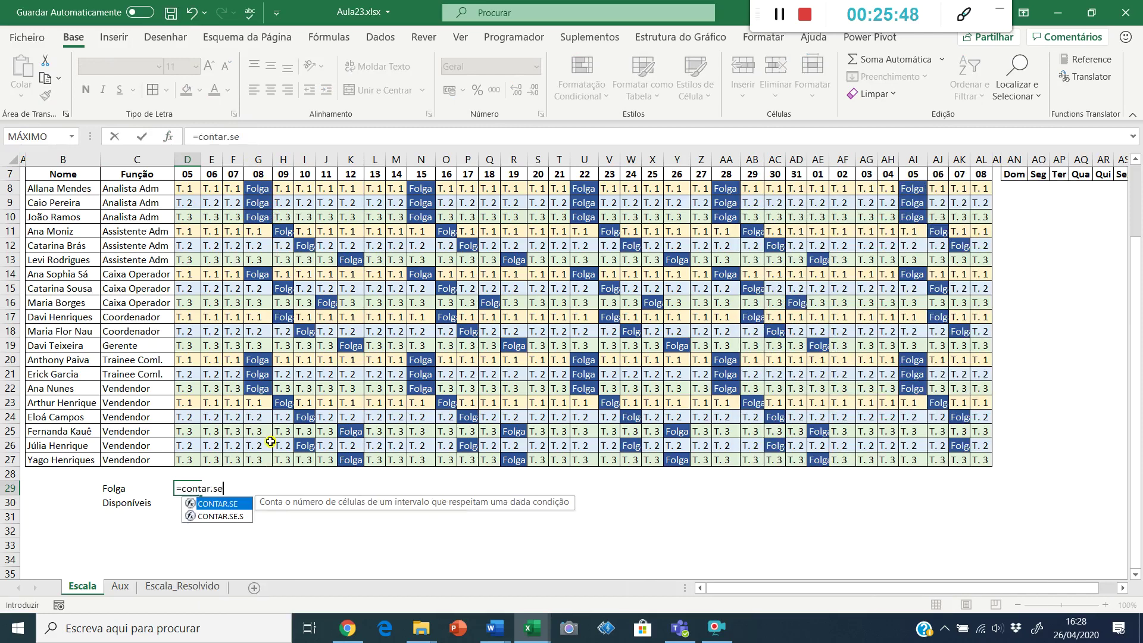
double_click(218, 504)
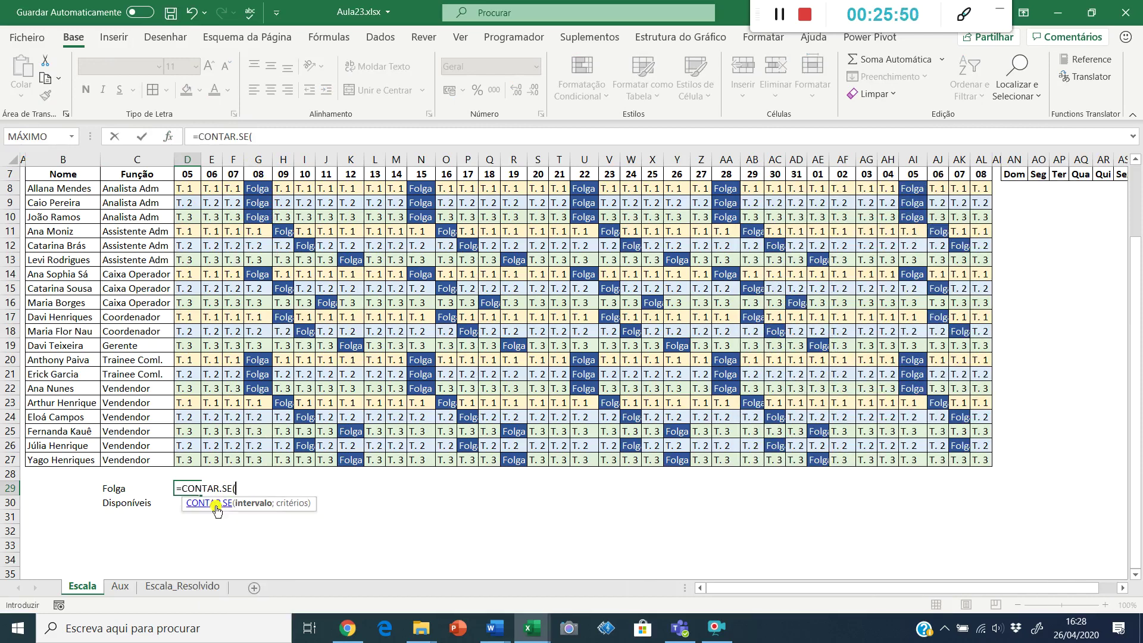
left_click(168, 138)
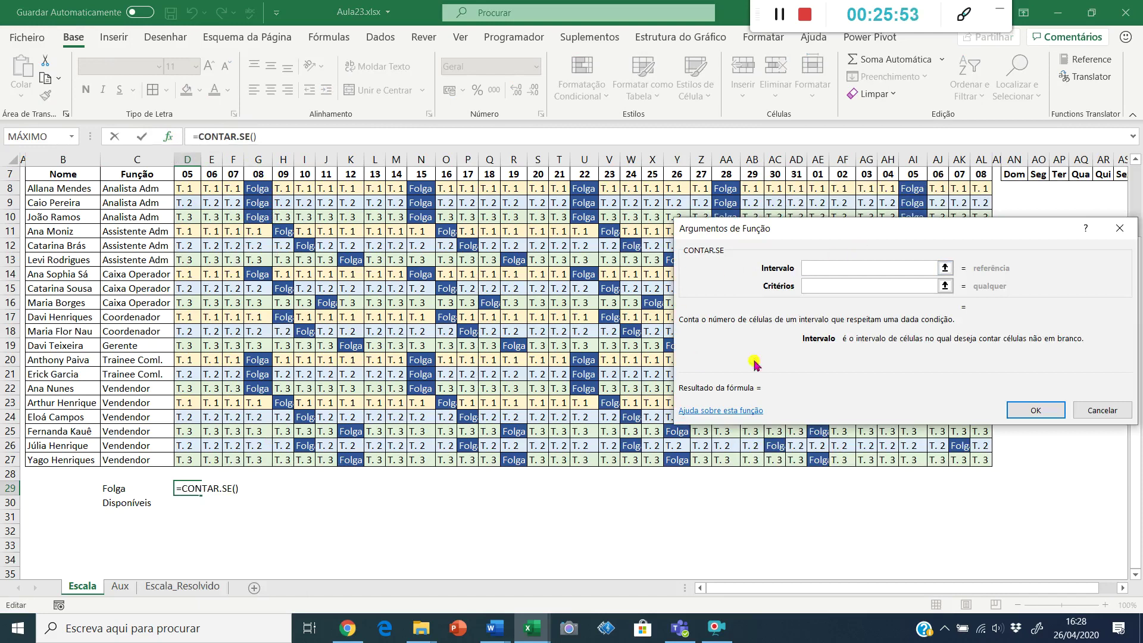
- Complete the CONTAR.SE formula in D29 with range D$8:D$27 and the absolute criterion $C$29
left_click_drag(187, 188, 197, 459)
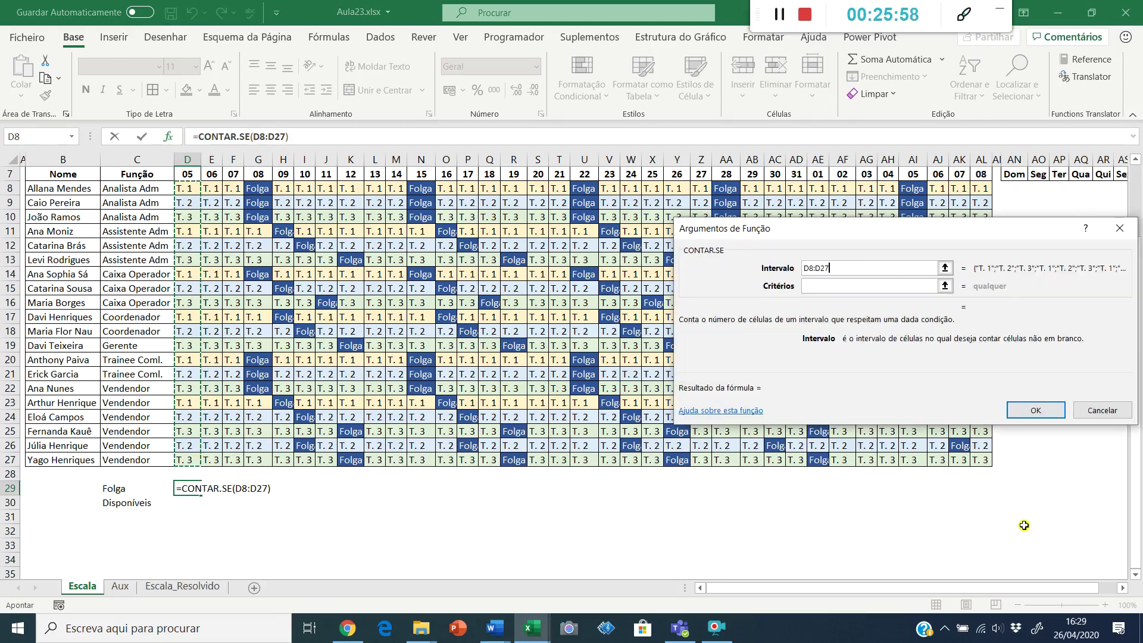
key("F4")
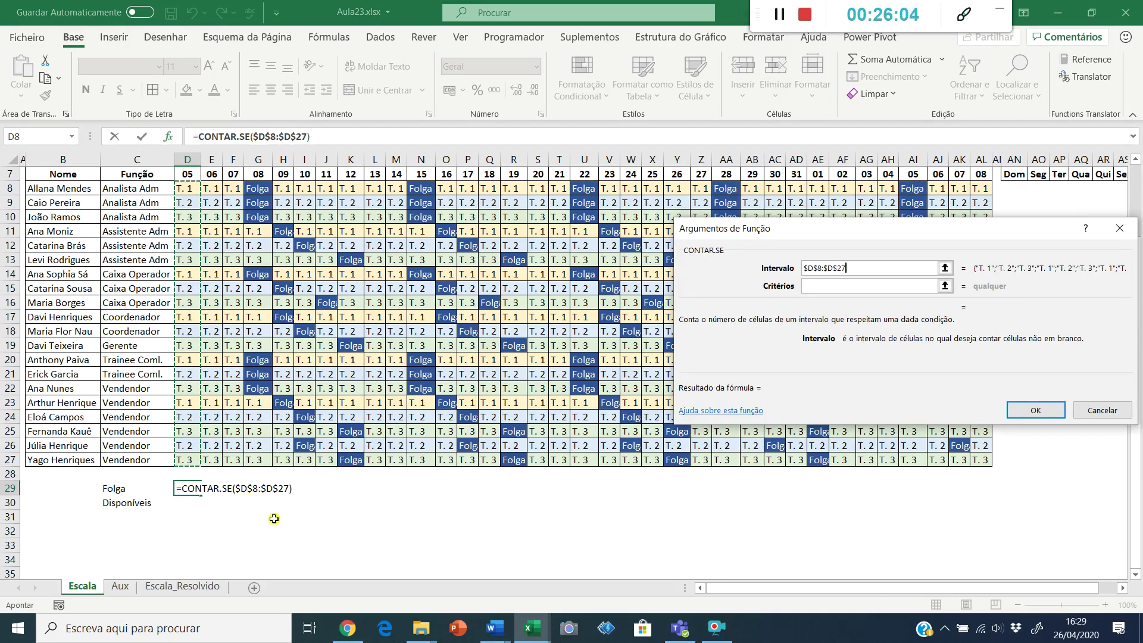
key("F4")
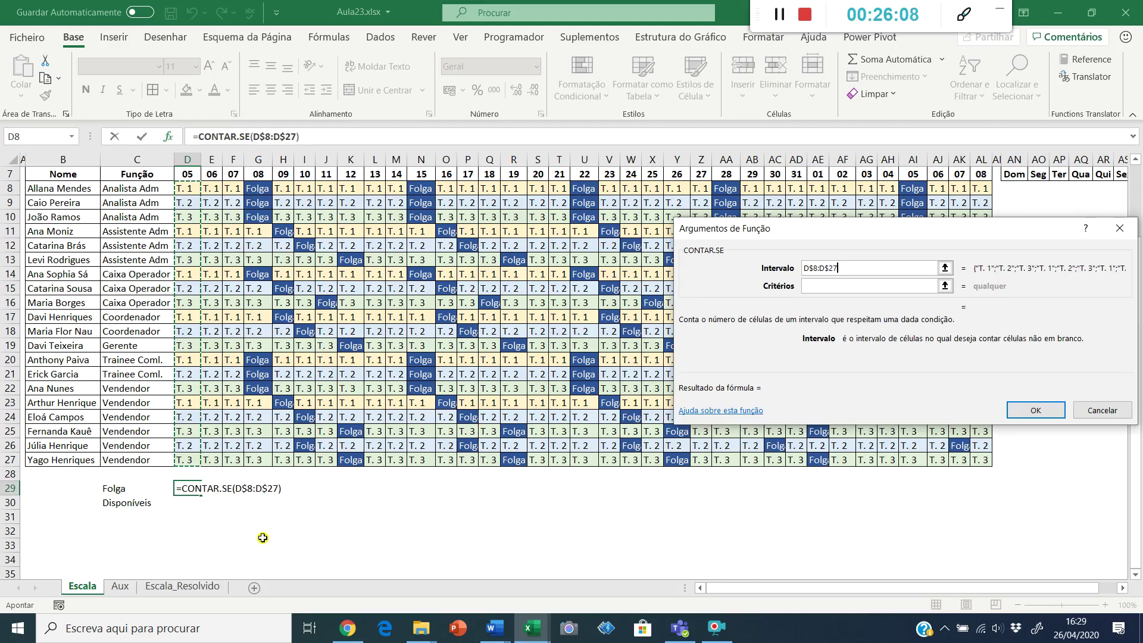
left_click(839, 285)
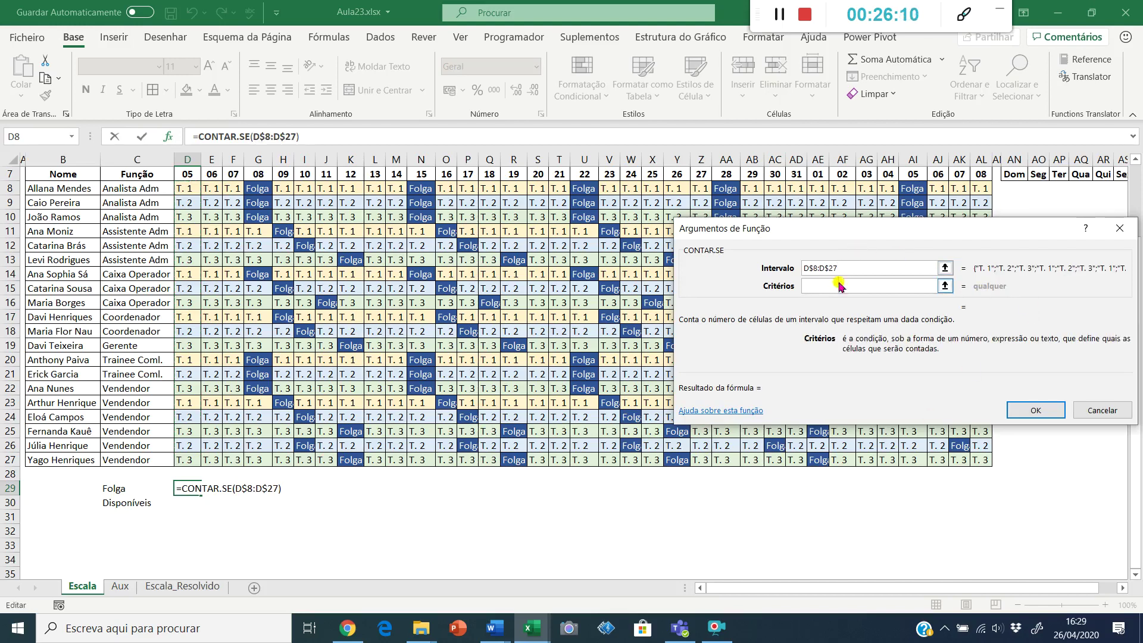
left_click(113, 484)
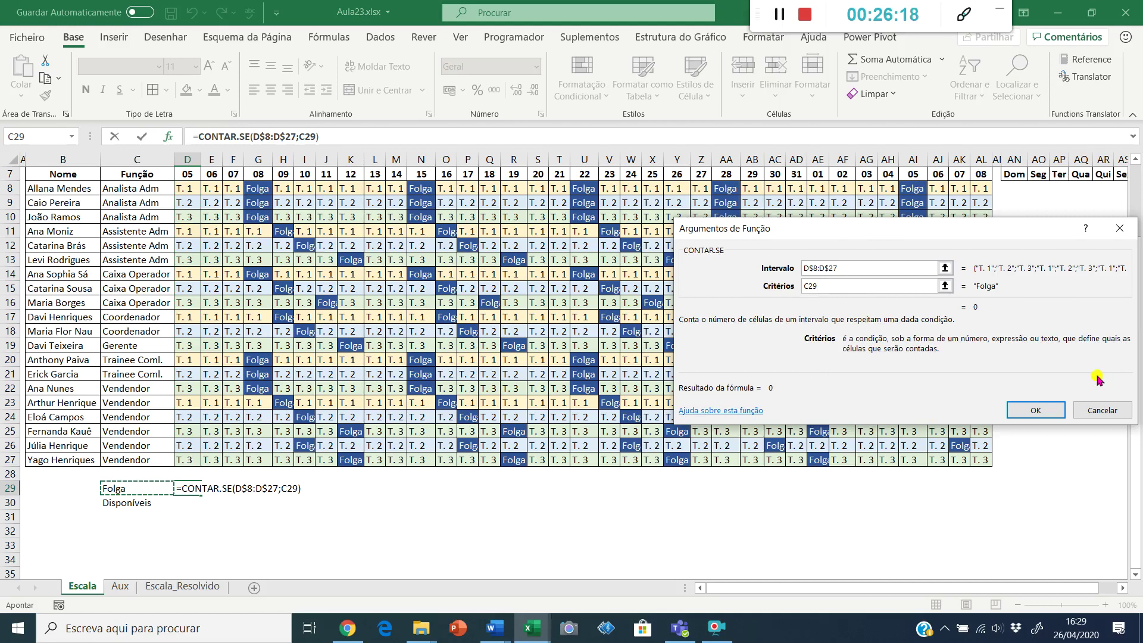
key("F4")
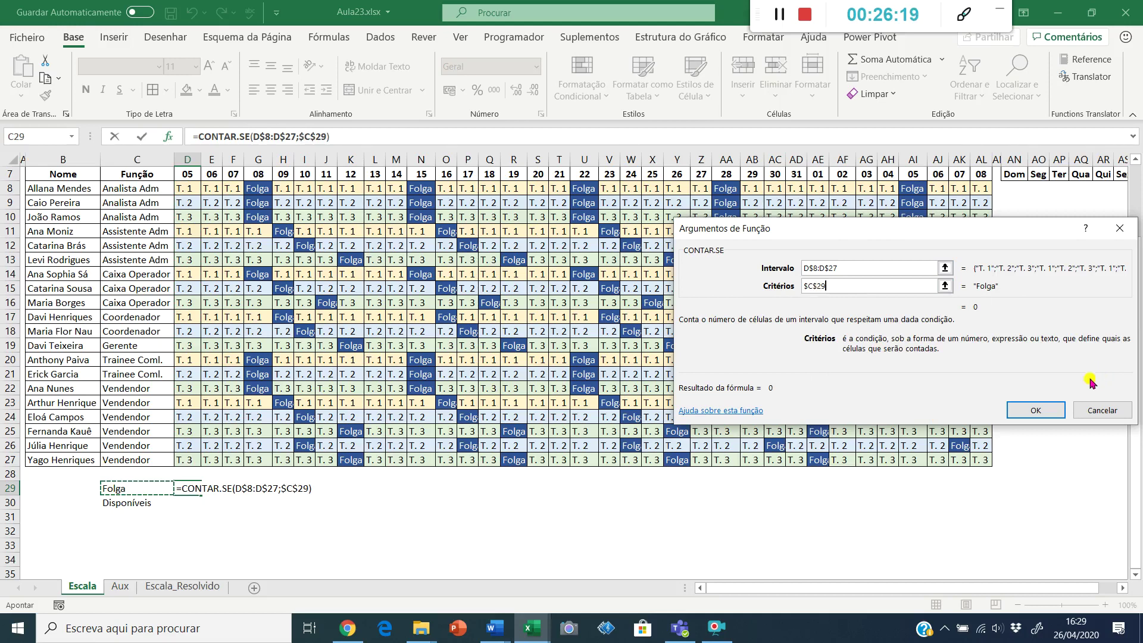
left_click(1026, 408)
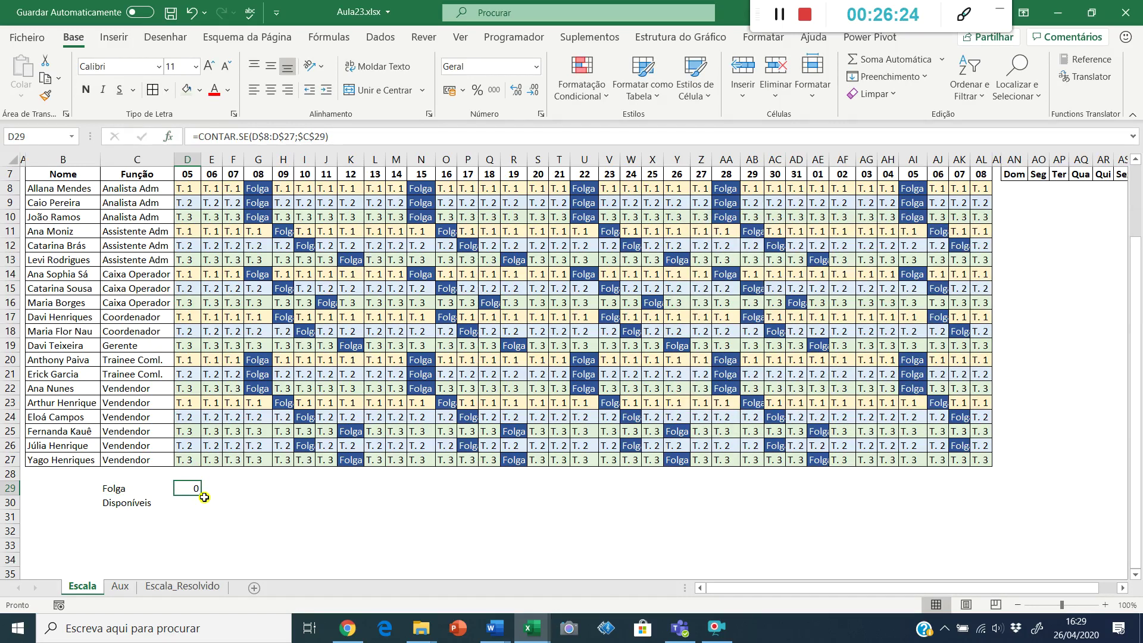
- Fill the Folga count formula from D29 across to G29 and check the copied formula in G29
left_click_drag(203, 496, 270, 493)
left_click(265, 474)
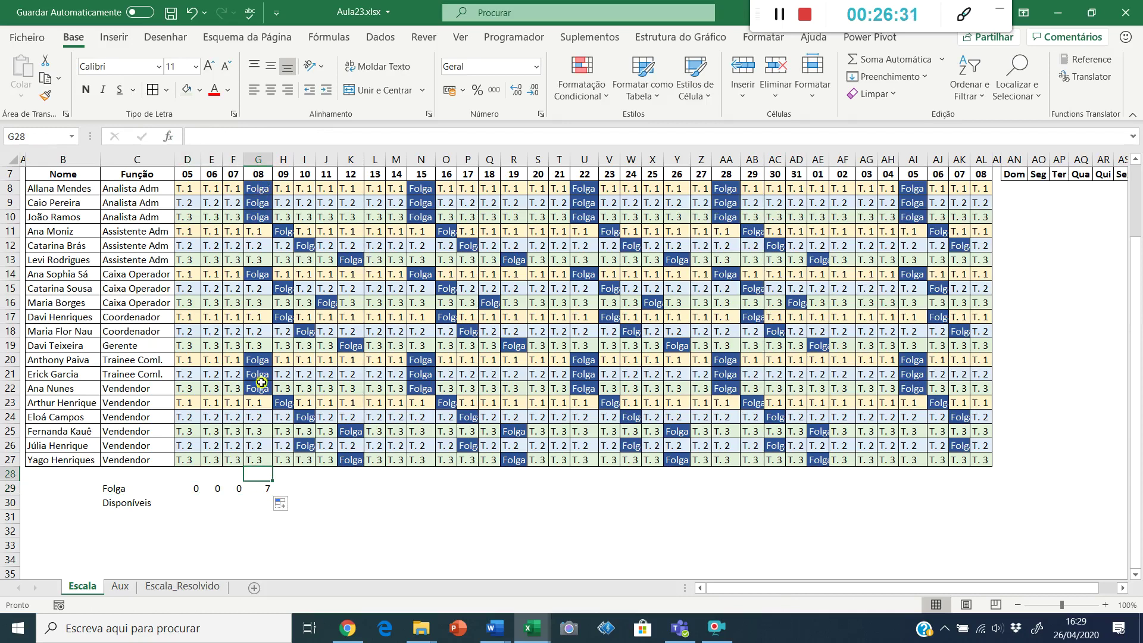
left_click(264, 493)
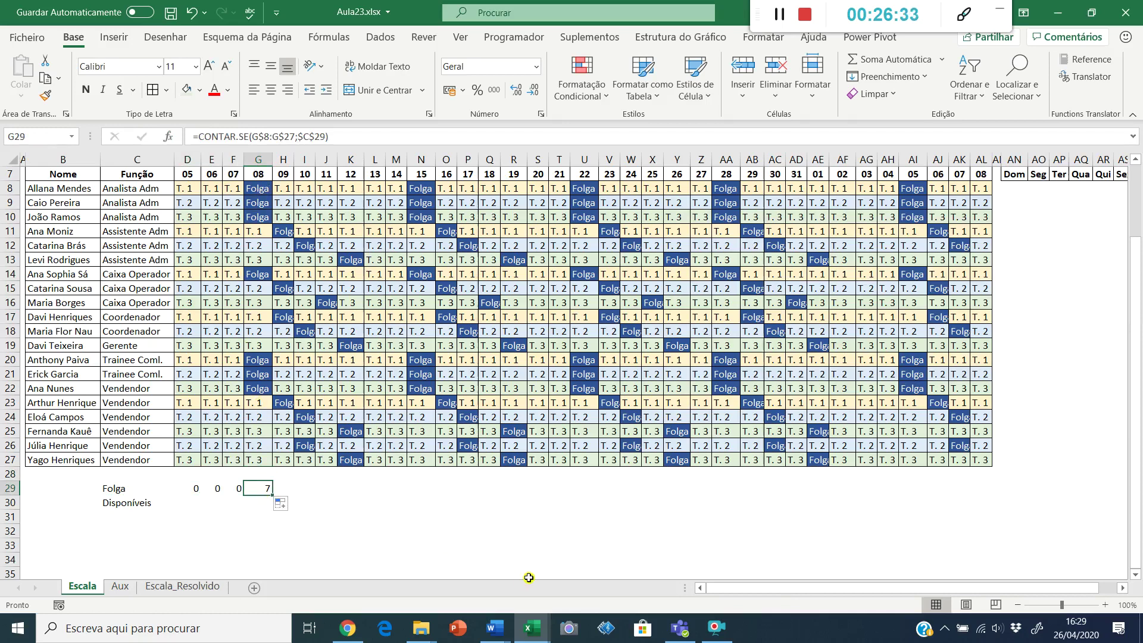
- Copy the Folga count formula from G29 into H29:AL29 to cover the remaining schedule days
key("ctrl+c")
key("Right")
key("shift+Right")
key("shift+Right")
key("shift+Right")
key("shift+Right")
key("shift+Right")
key("shift+Right")
key("shift+Right")
key("shift+Right")
key("shift+Right")
key("shift+Right")
key("shift+Right")
key("shift+Right")
key("shift+Right")
key("shift+Right")
key("shift+Right")
key("shift+Right")
key("shift+Right")
key("shift+Right")
key("shift+Right")
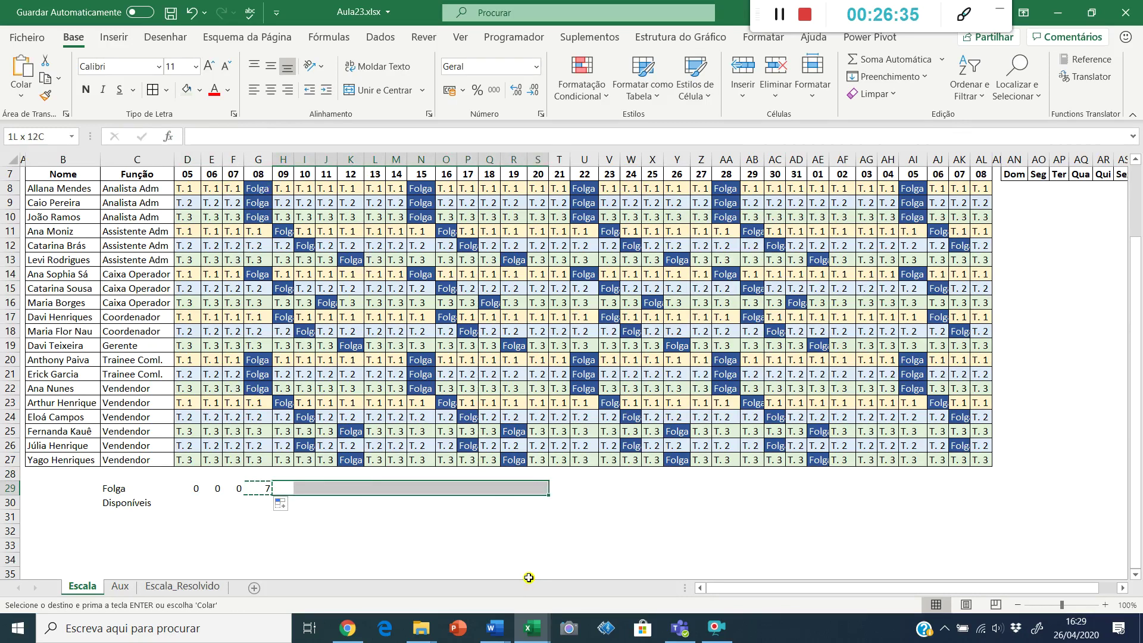
key("shift+Right")
key("shift+Right")
key("shift+Right")
key("shift+Right")
key("shift+Right")
key("shift+Right")
key("shift+Right")
key("shift+Right")
key("shift+Right")
key("shift+Right")
key("shift+Right")
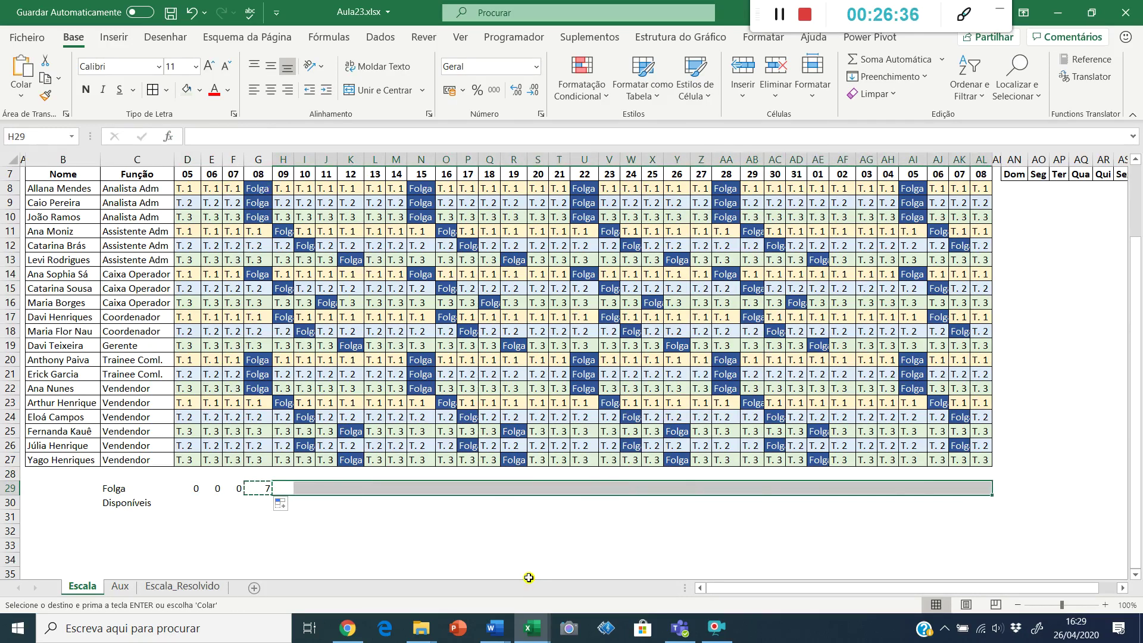
key("ctrl+v")
key("Escape")
- Start a CONTAR.VAL formula in D30 of the Disponíveis row
key("ctrl+Left")
key("ctrl+Left")
key("Down")
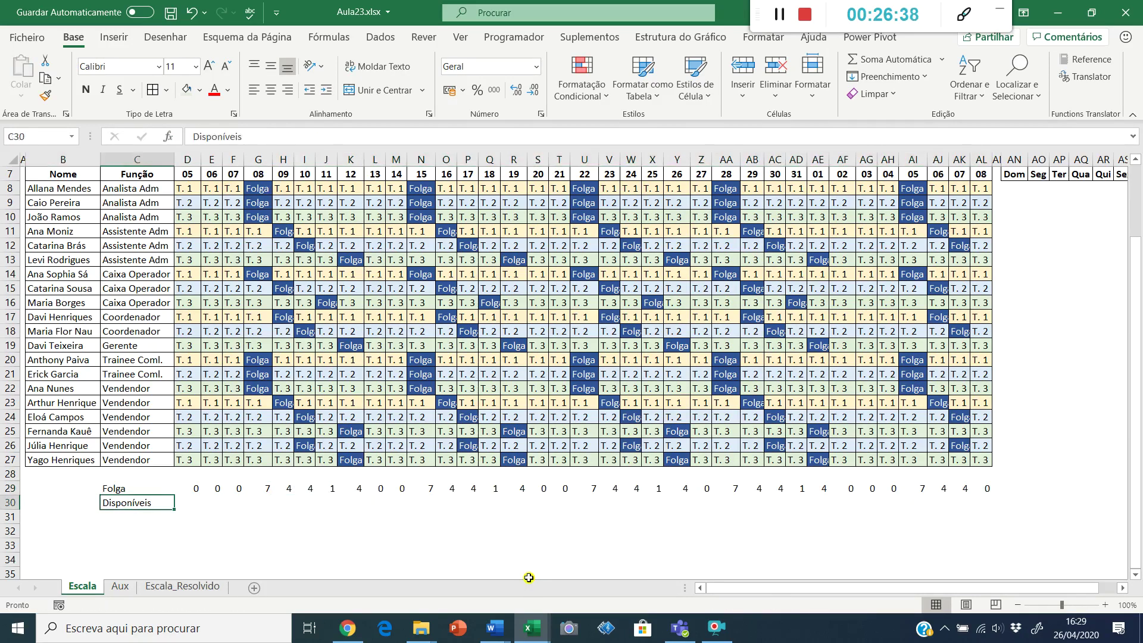
key("Right")
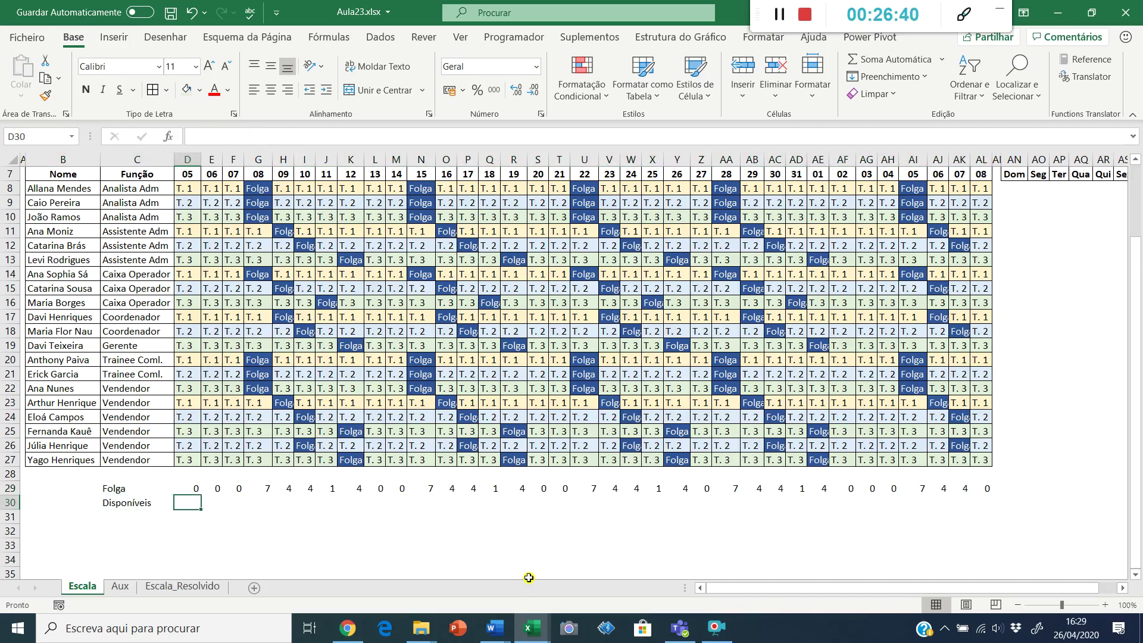
key("Up")
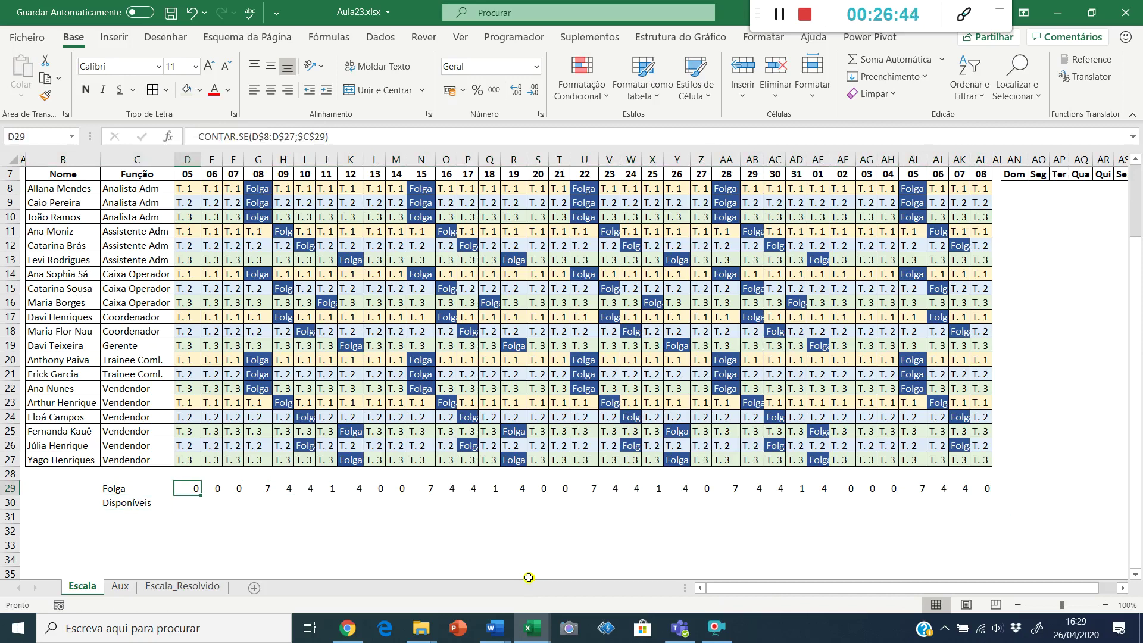
key("Down")
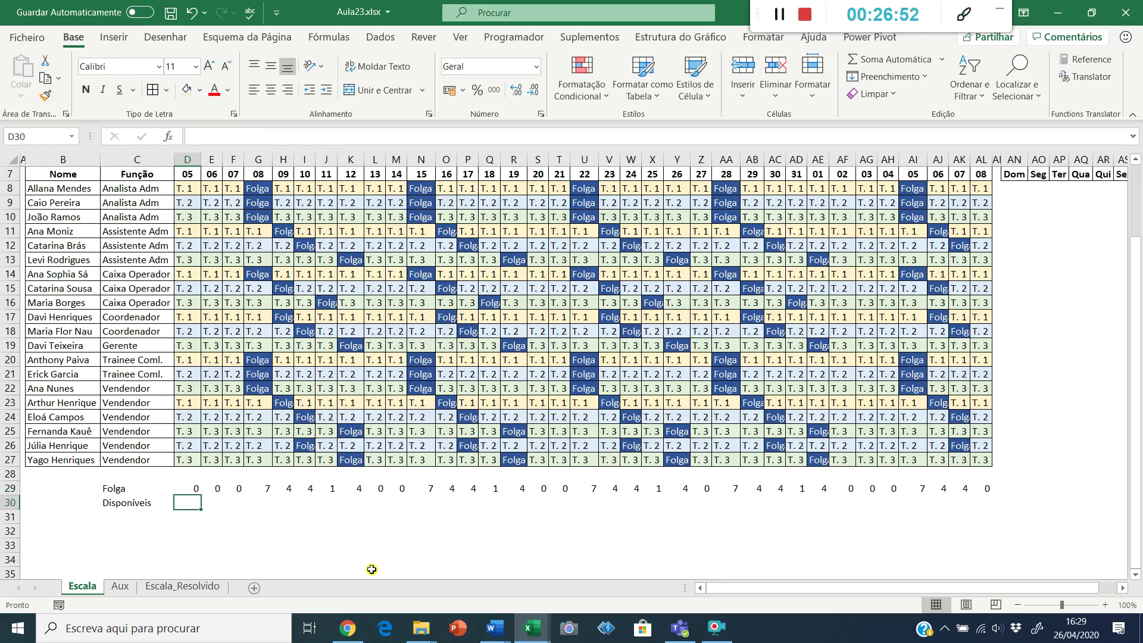
type("=contar.")
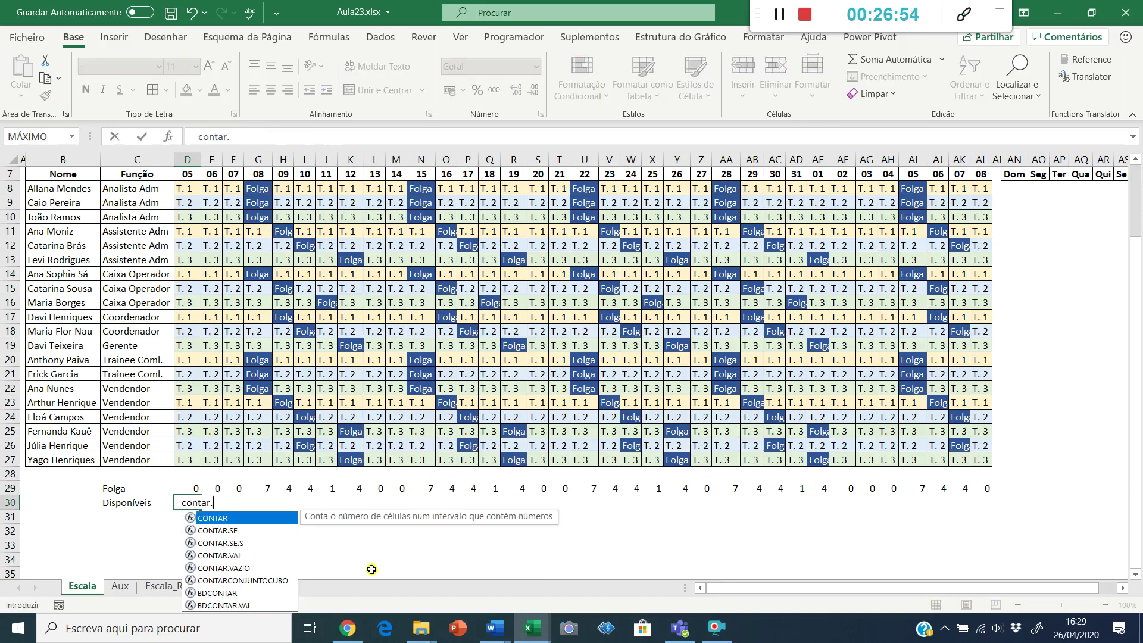
type("val")
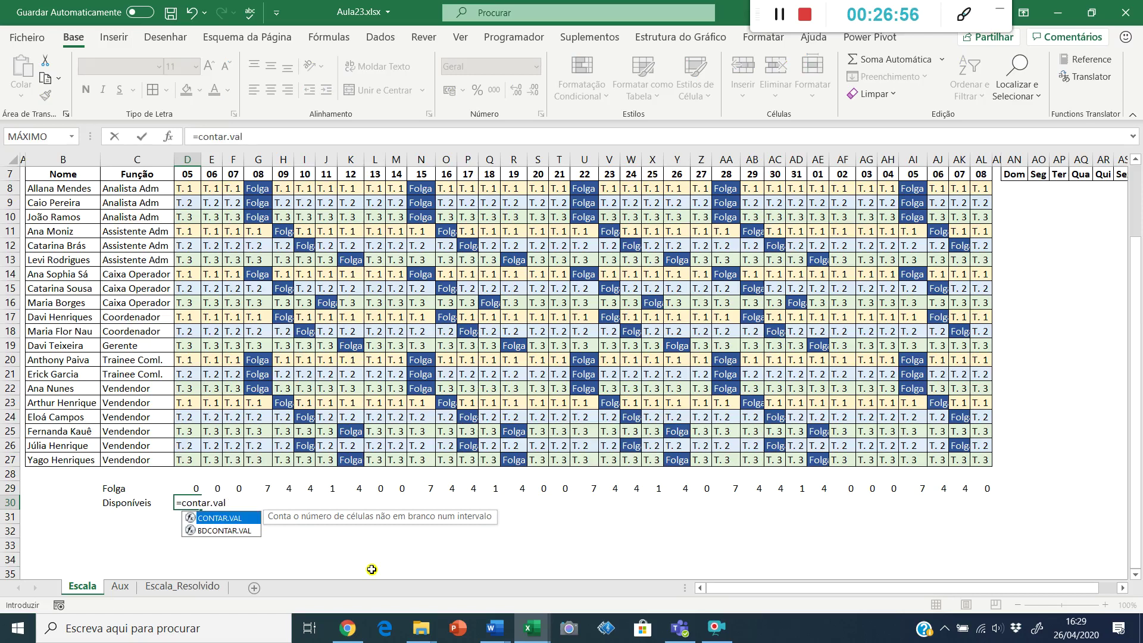
double_click(205, 522)
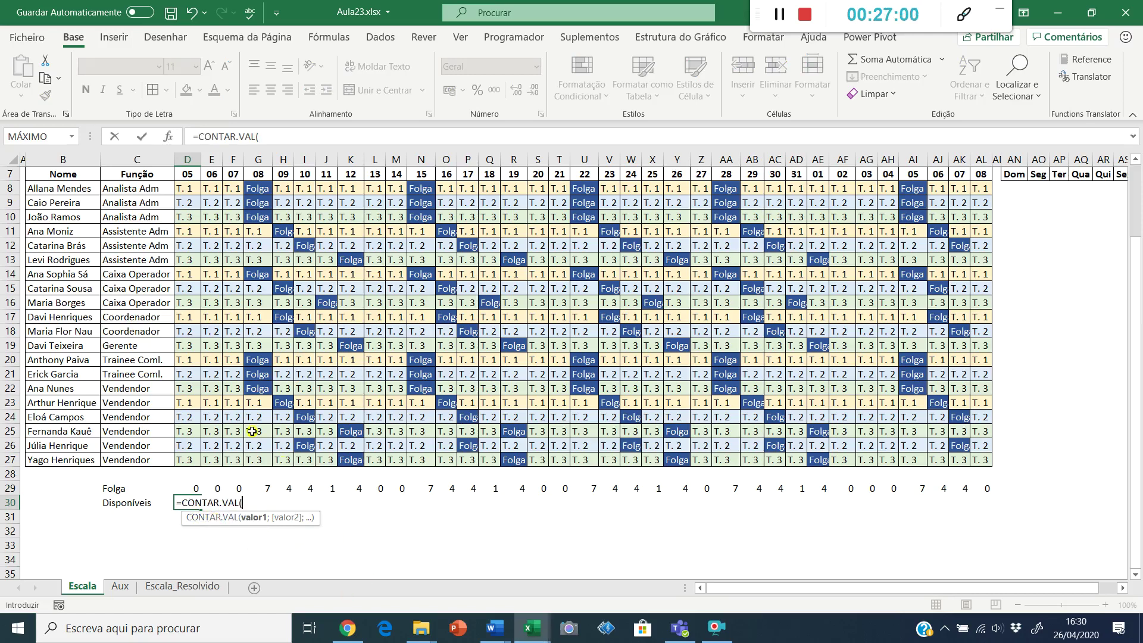
- Complete the CONTAR.VAL formula in D30 with the absolute name range $B$8:$B$27
left_click_drag(185, 190, 186, 458)
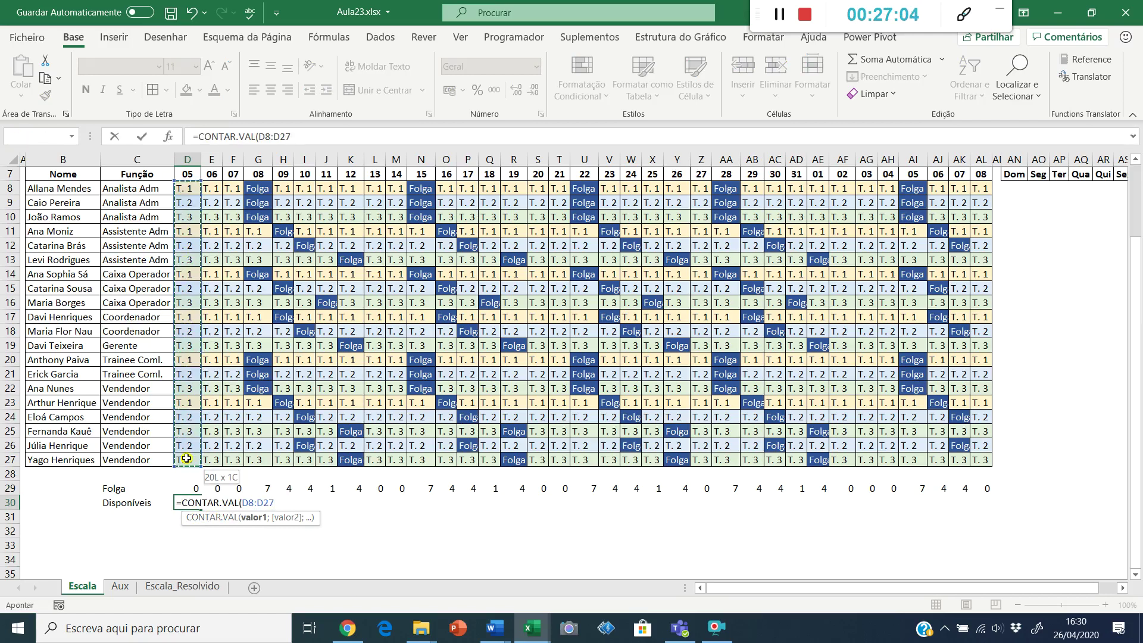
left_click_drag(69, 186, 69, 459)
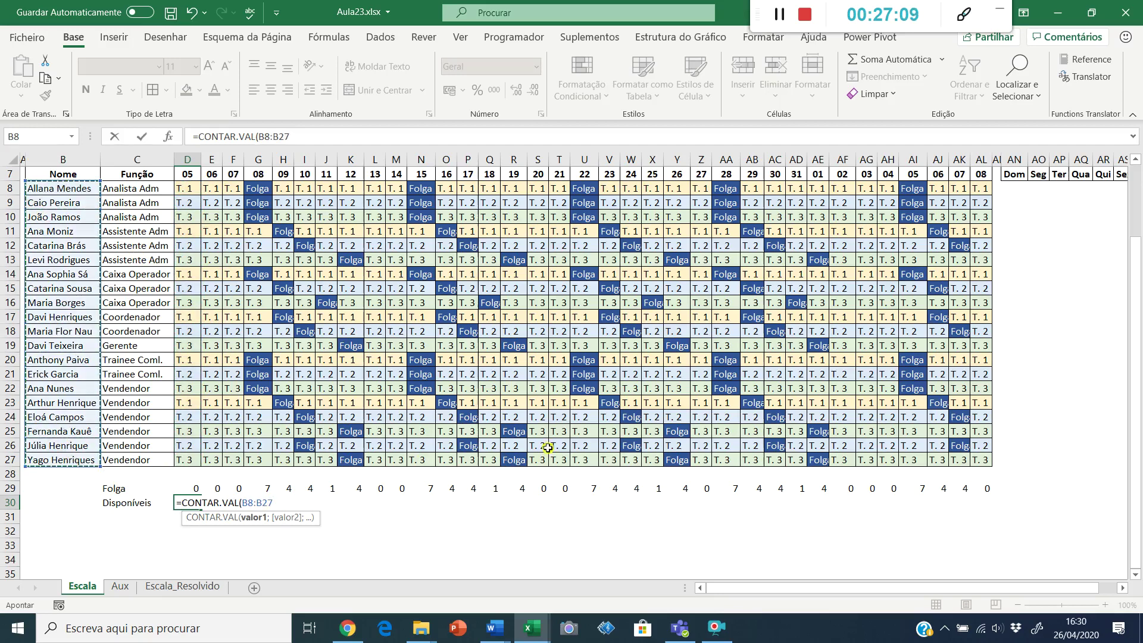
key("F4")
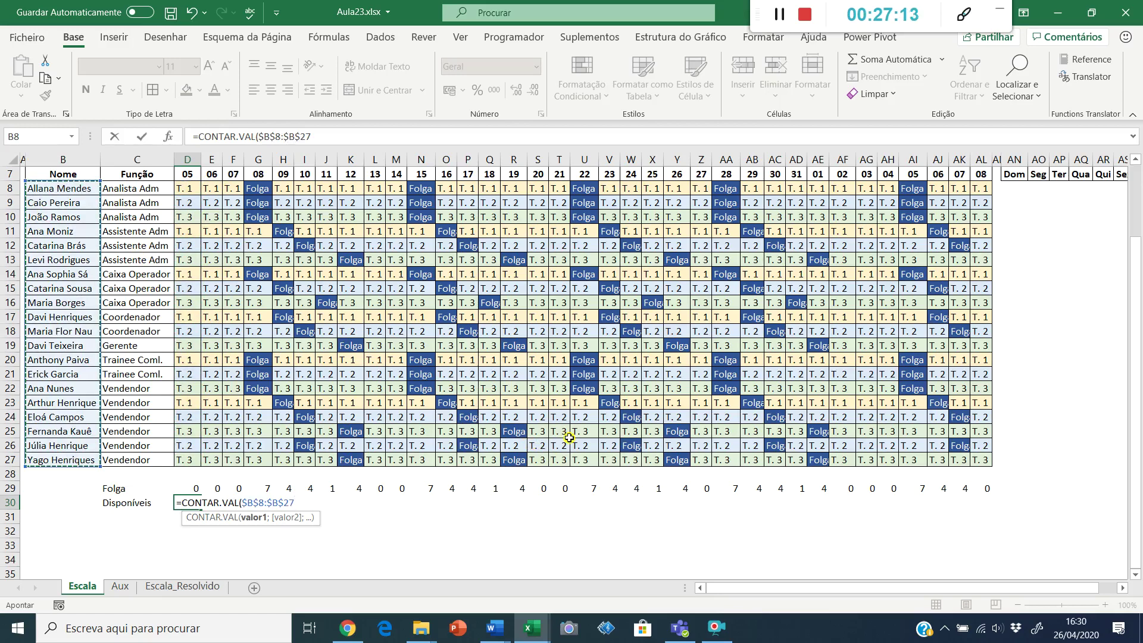
key("ctrl+Return")
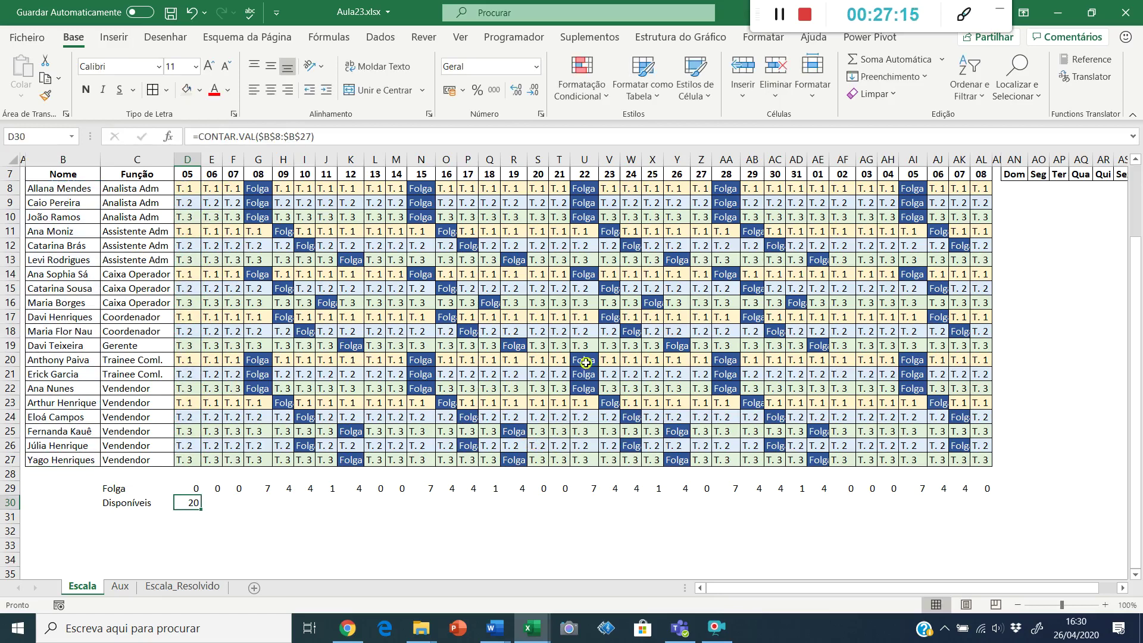
- Copy the D30 formula across the Disponíveis row through AL30
key("ctrl+c")
key("Up")
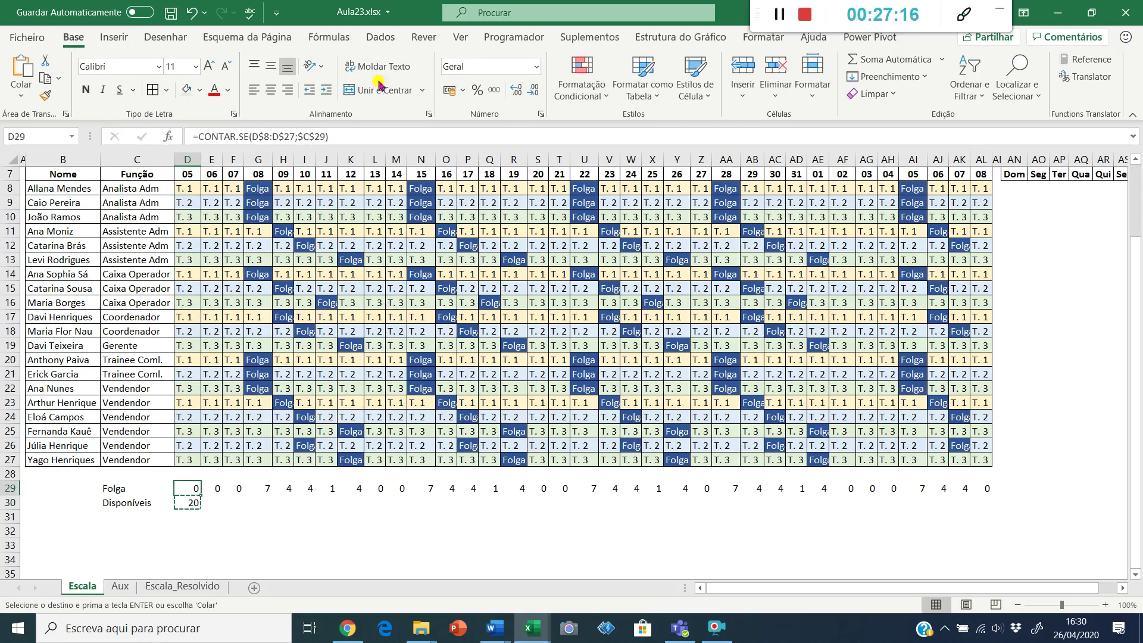
key("ctrl+Right")
key("Down")
key("ctrl+shift+Left")
key("Return")
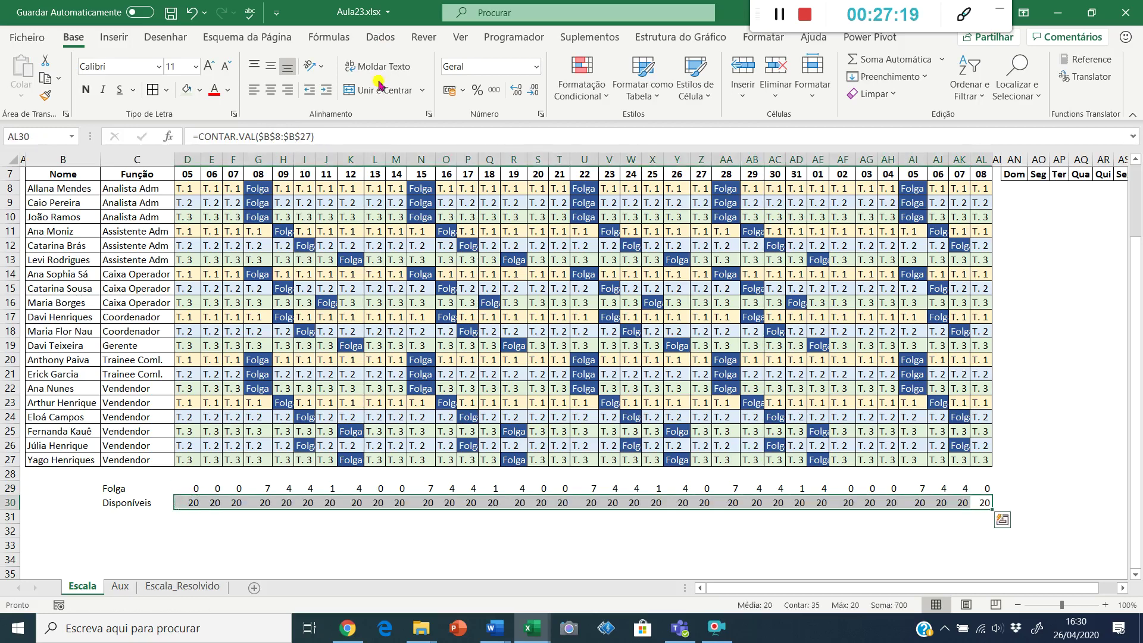
- Edit the D30 formula to subtract the day's Folga count in D29, giving =CONTAR.VAL($B$8:$B$27)-D29
key("Left")
key("ctrl+Left")
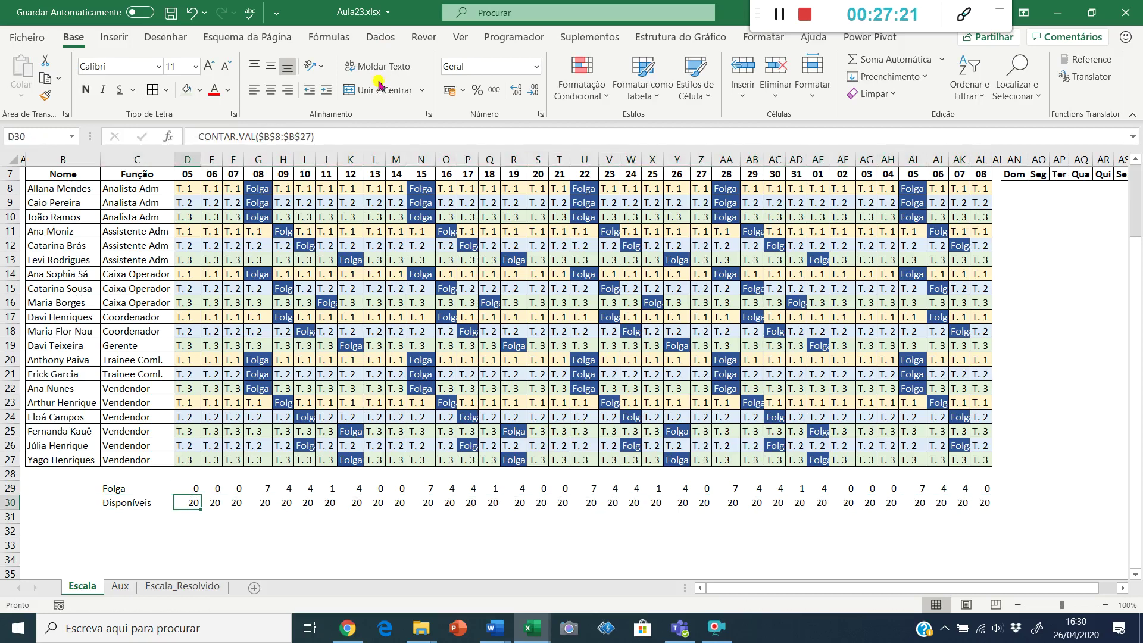
key("F2")
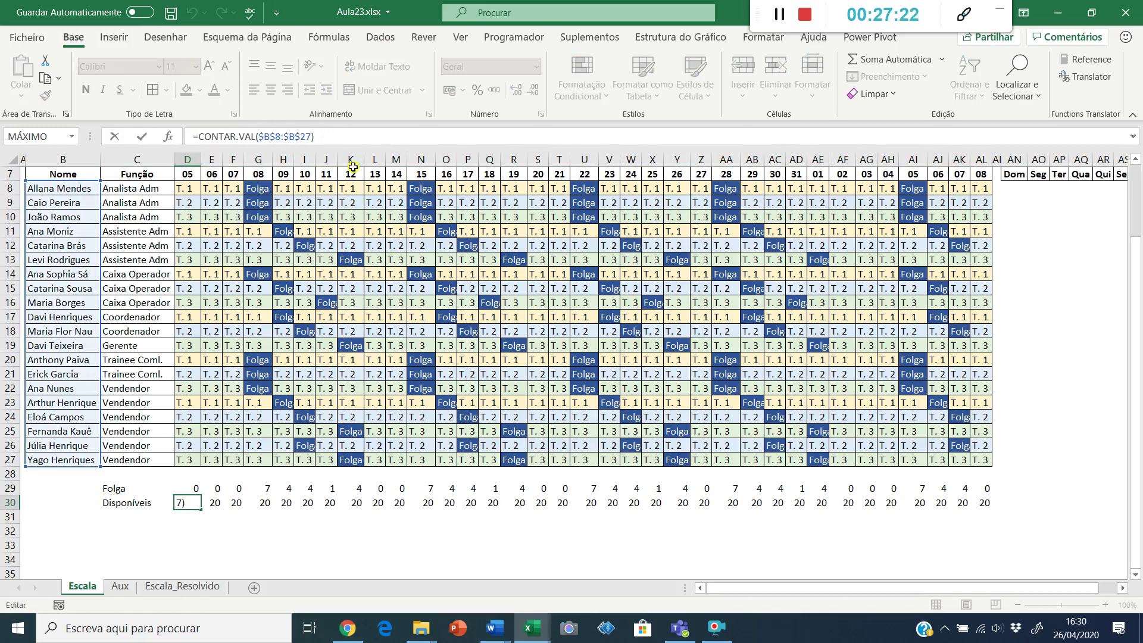
type("-")
left_click(192, 489)
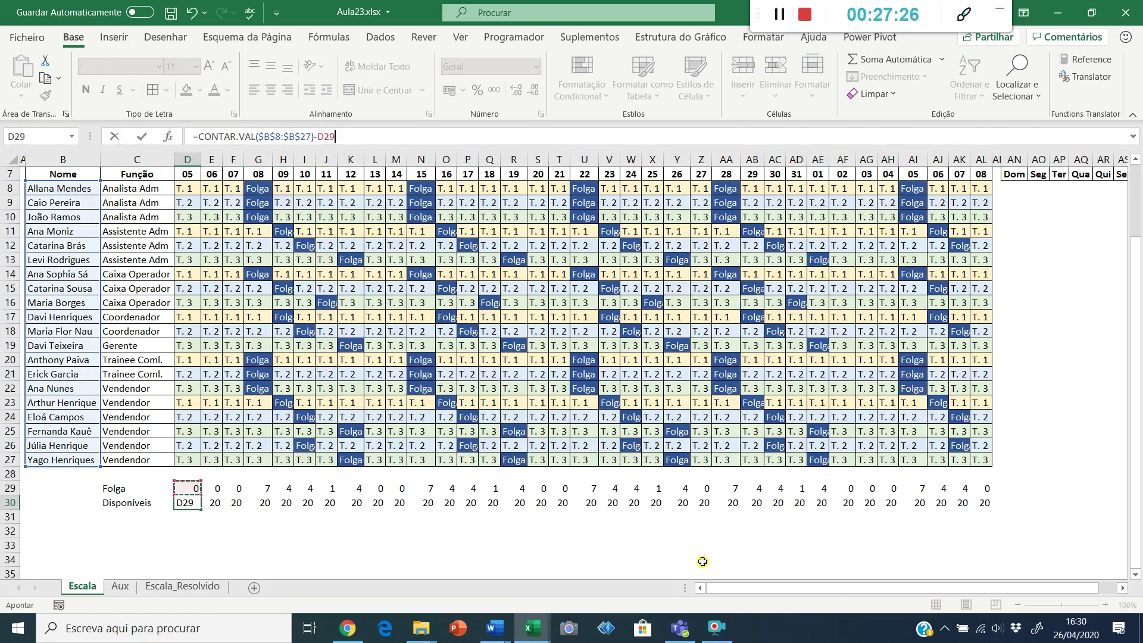
key("ctrl+Return")
- Copy the revised D30 formula over the rest of the Disponíveis row, E30 to AL30
key("ctrl+c")
key("Right")
key("ctrl+shift+Right")
key("Return")
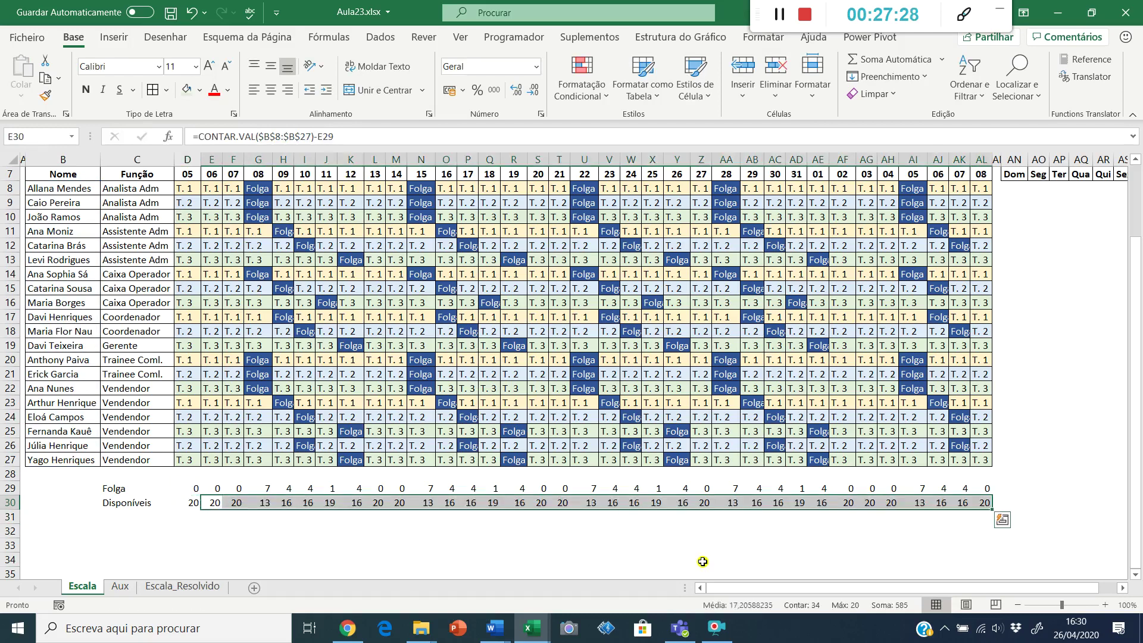
- Compare the Folga and Disponíveis counts for the first days of the schedule
key("Right")
key("Right")
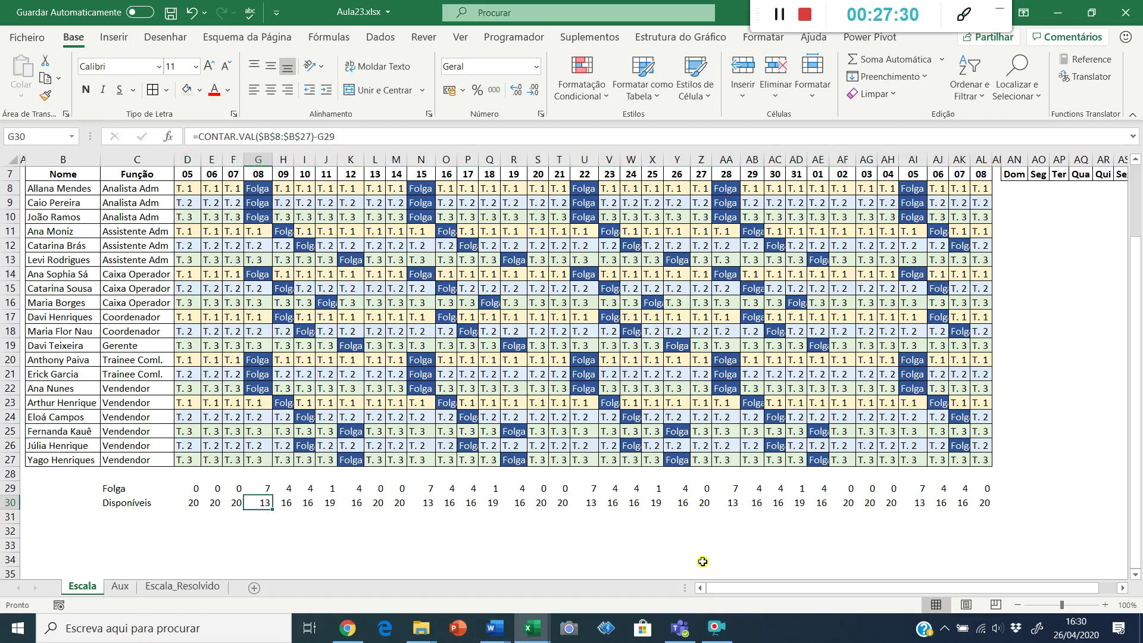
key("Up")
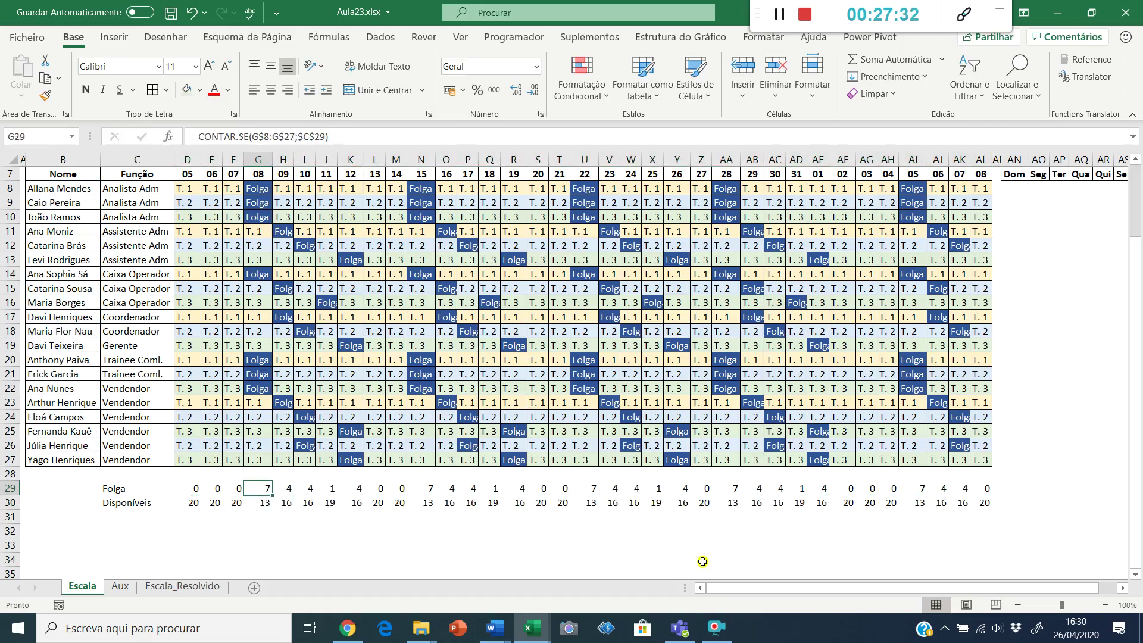
key("Down")
key("Right")
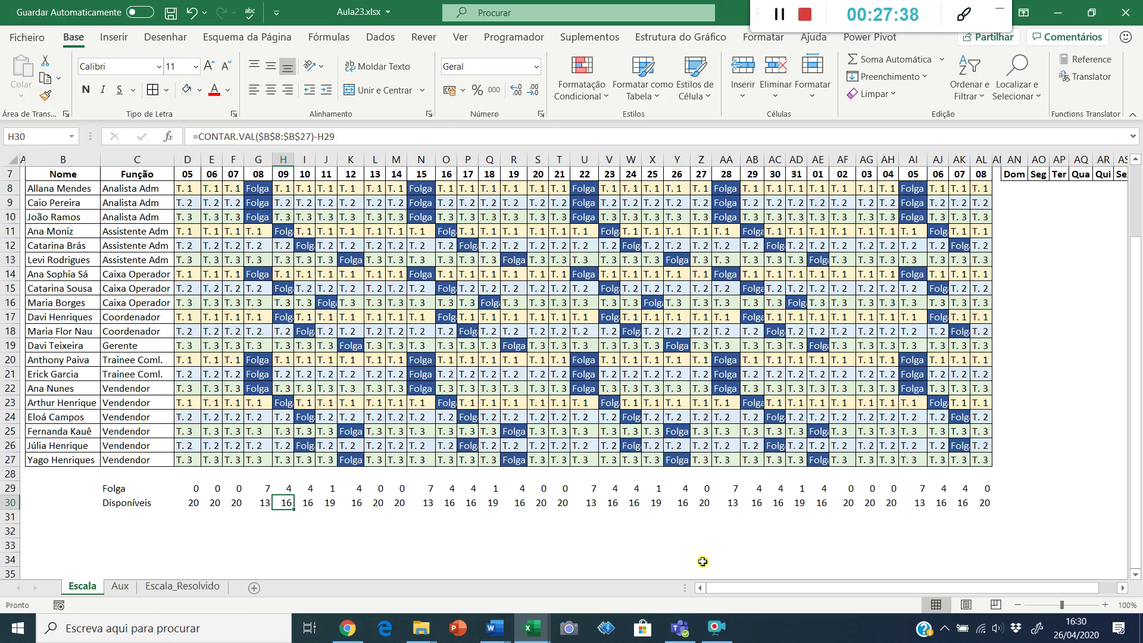
key("Left")
key("Left")
key("Left")
key("Left")
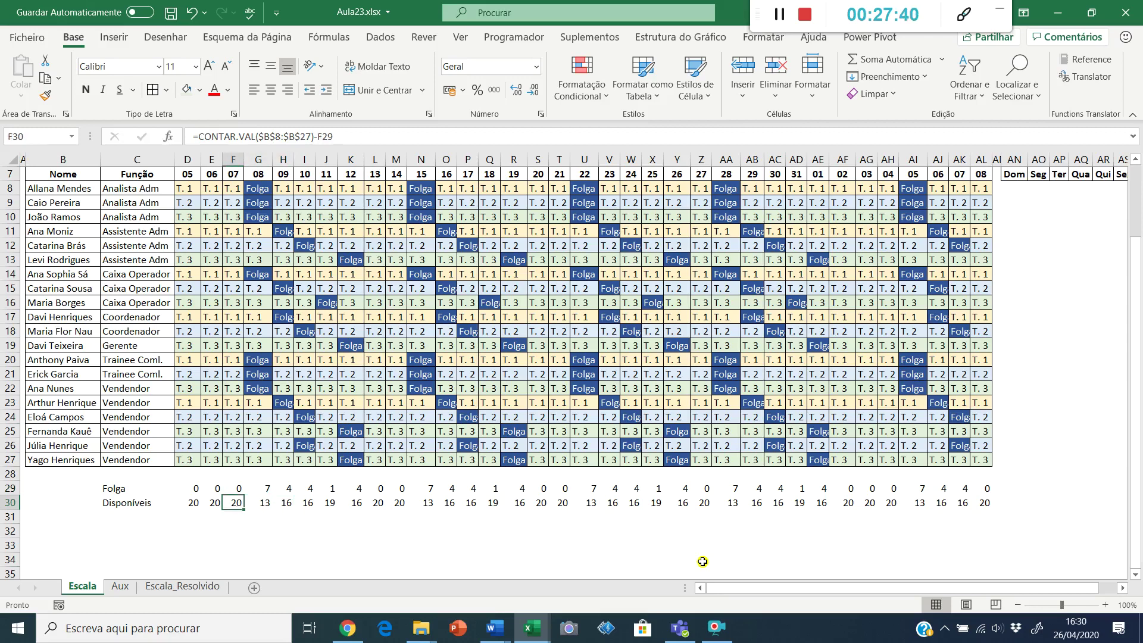
- Apply all borders and a light gray fill to the Folga and Disponíveis rows, C29:AL30
key("Up")
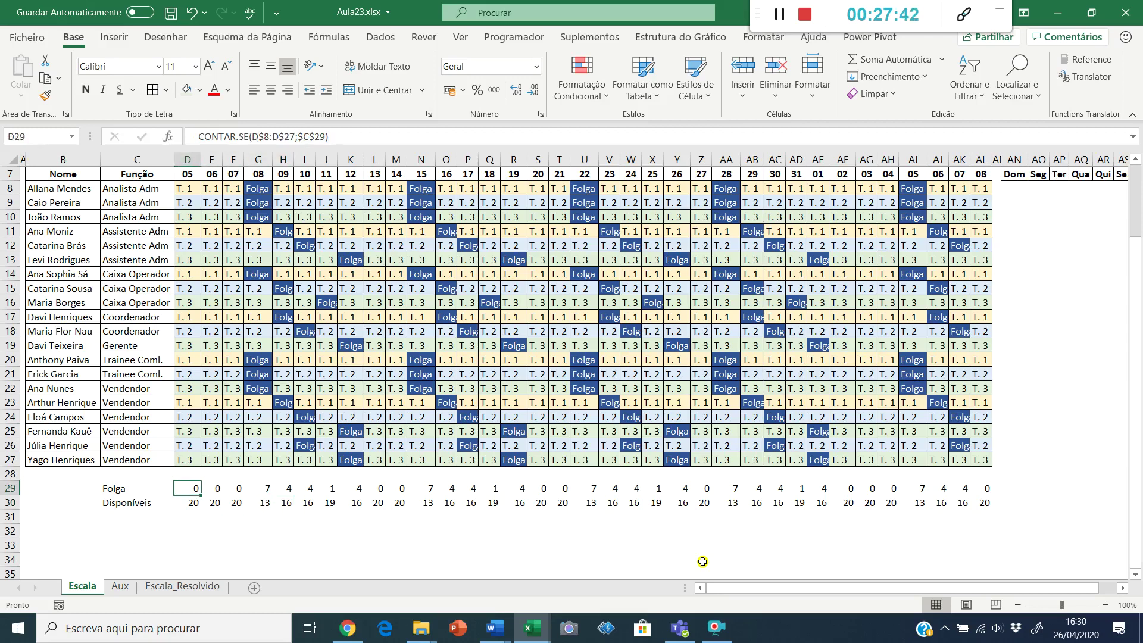
key("Left")
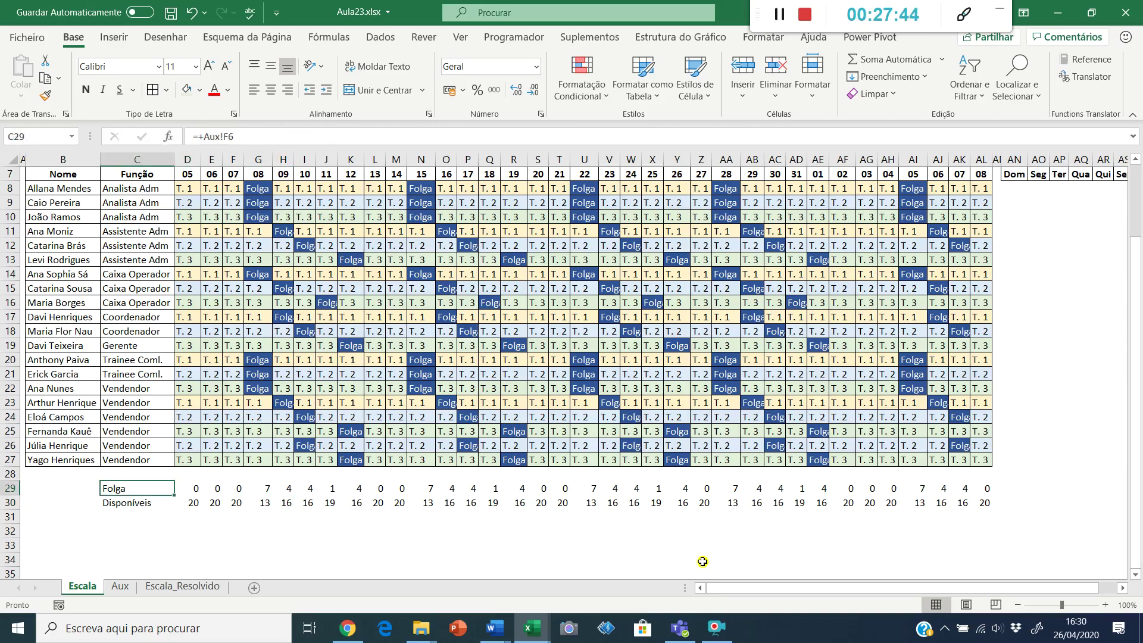
key("shift+Down")
key("ctrl+shift+Right")
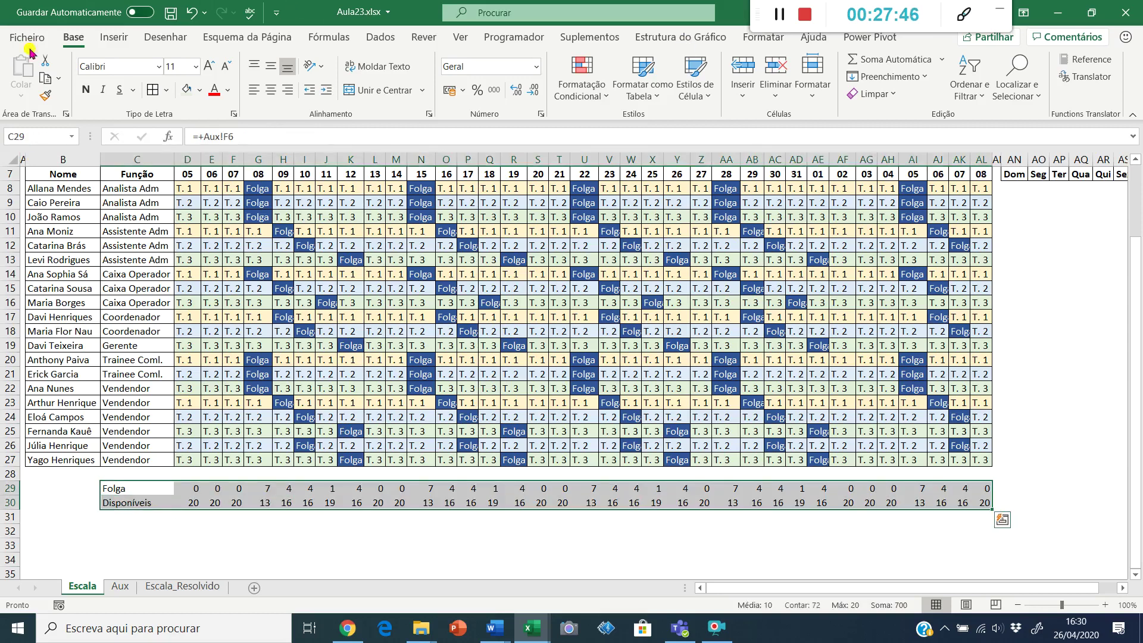
left_click(150, 90)
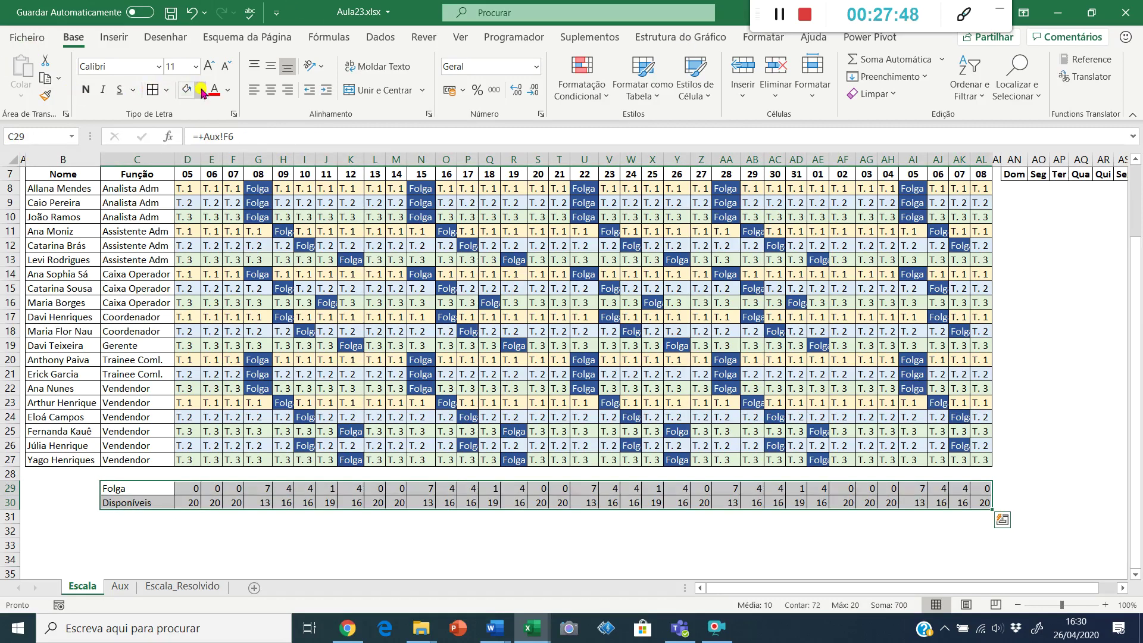
left_click(199, 89)
left_click(208, 128)
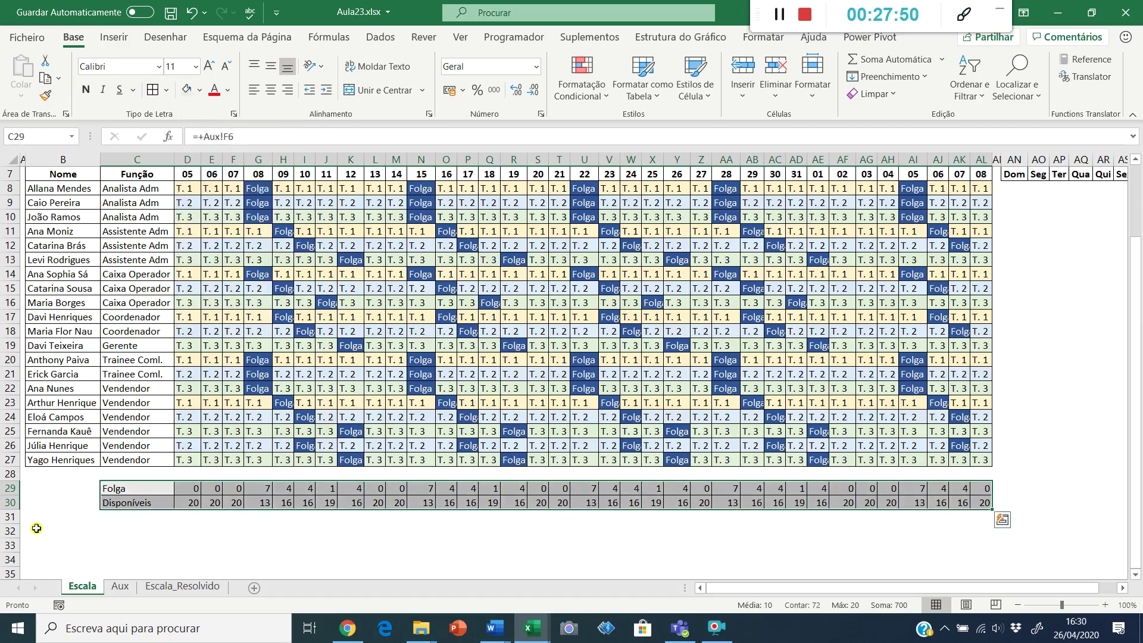
- Shrink the height of empty row 28 so it acts as a thin spacer above the Folga row
left_click_drag(19, 467, 13, 467)
left_click(147, 506)
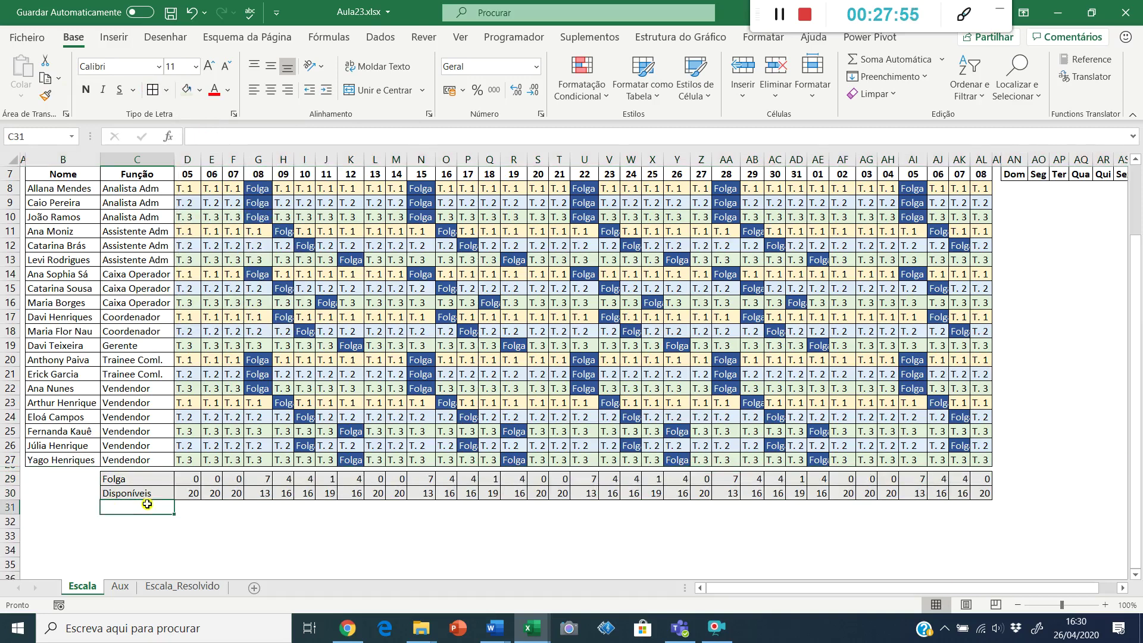
left_click(147, 523)
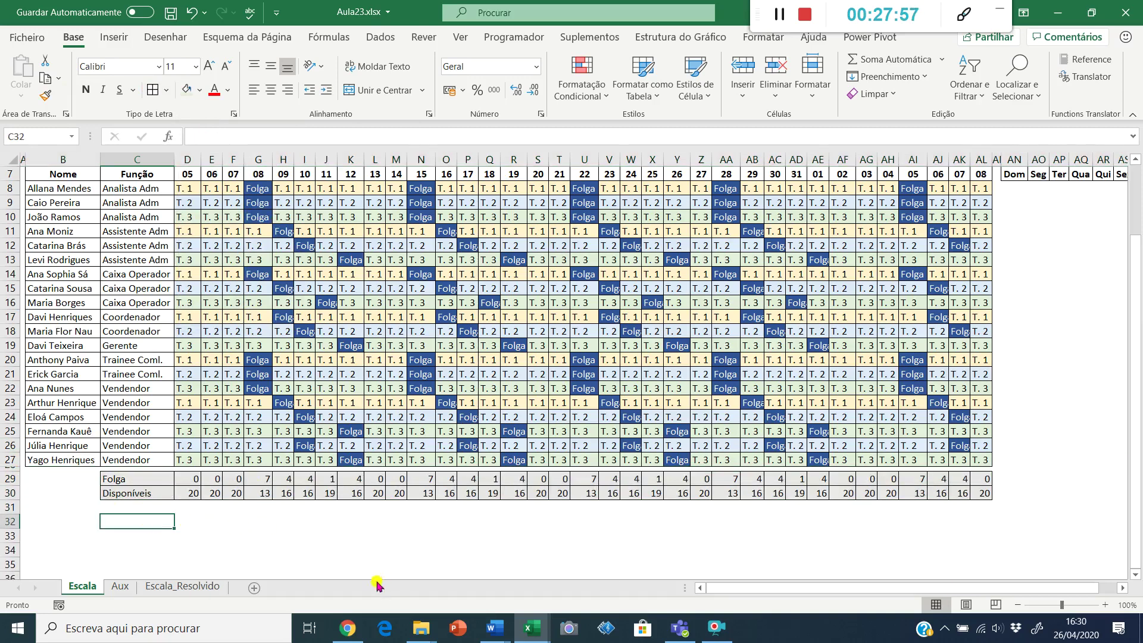
- Examine the availability-by-function formulas from D31 down on the Escala_Resolvido sheet, and return to the Escala sheet
left_click(220, 587)
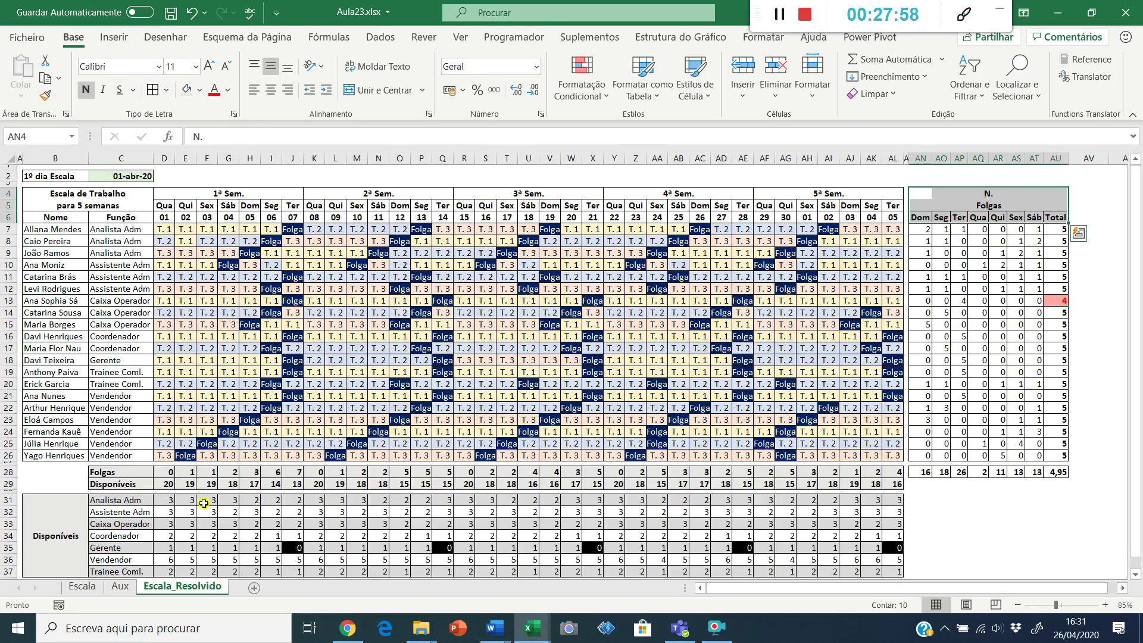
left_click(166, 503)
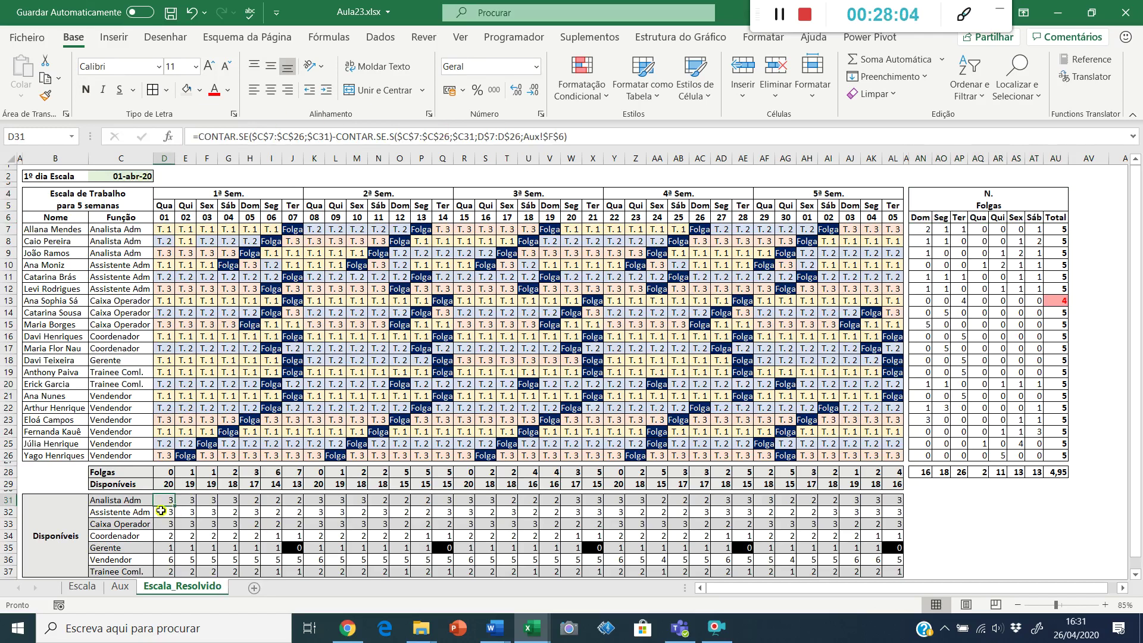
left_click(160, 510)
left_click(161, 523)
left_click(164, 501)
left_click(80, 587)
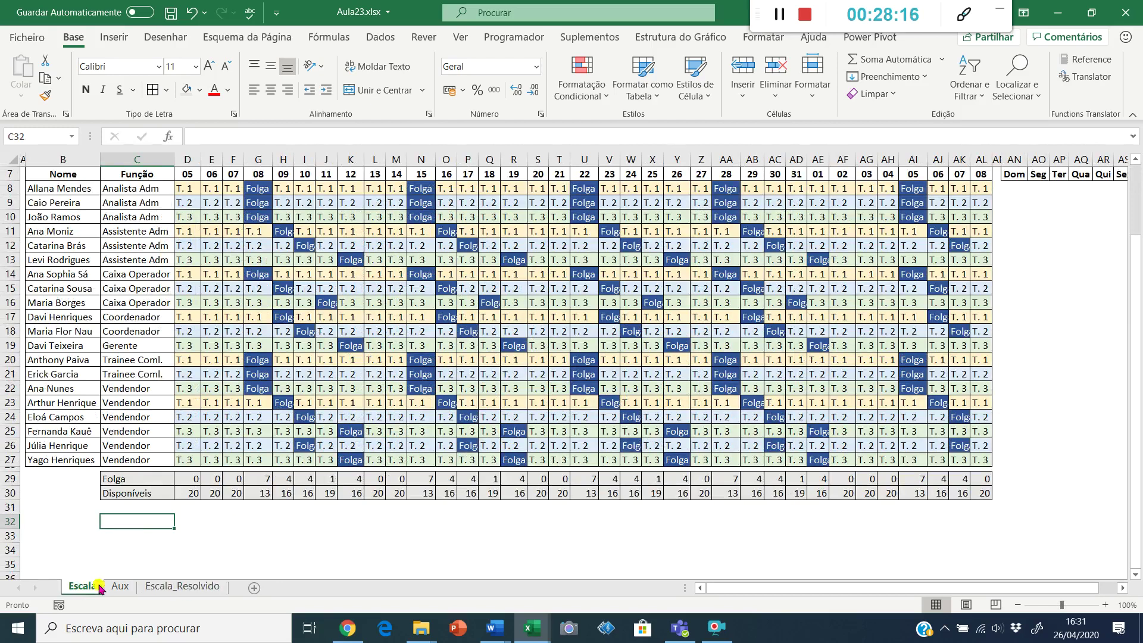
- Copy the function list B3:B9 from the Aux sheet as values into Escala from C32, and shrink row 31 into a thin spacer
left_click(119, 587)
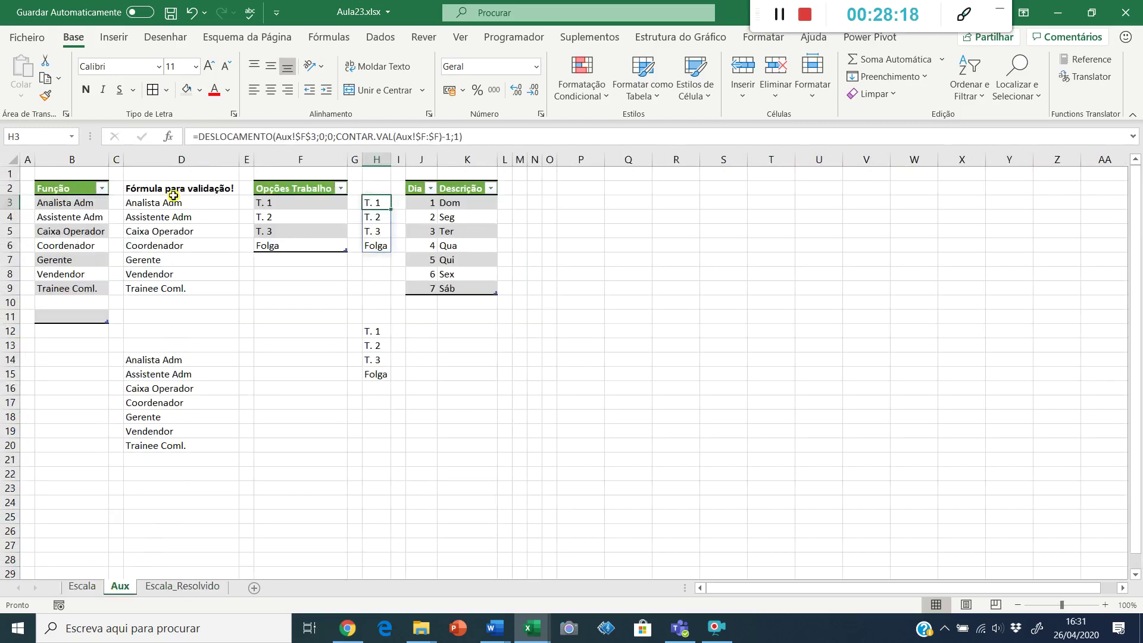
left_click_drag(173, 202, 161, 291)
left_click_drag(74, 216, 83, 288)
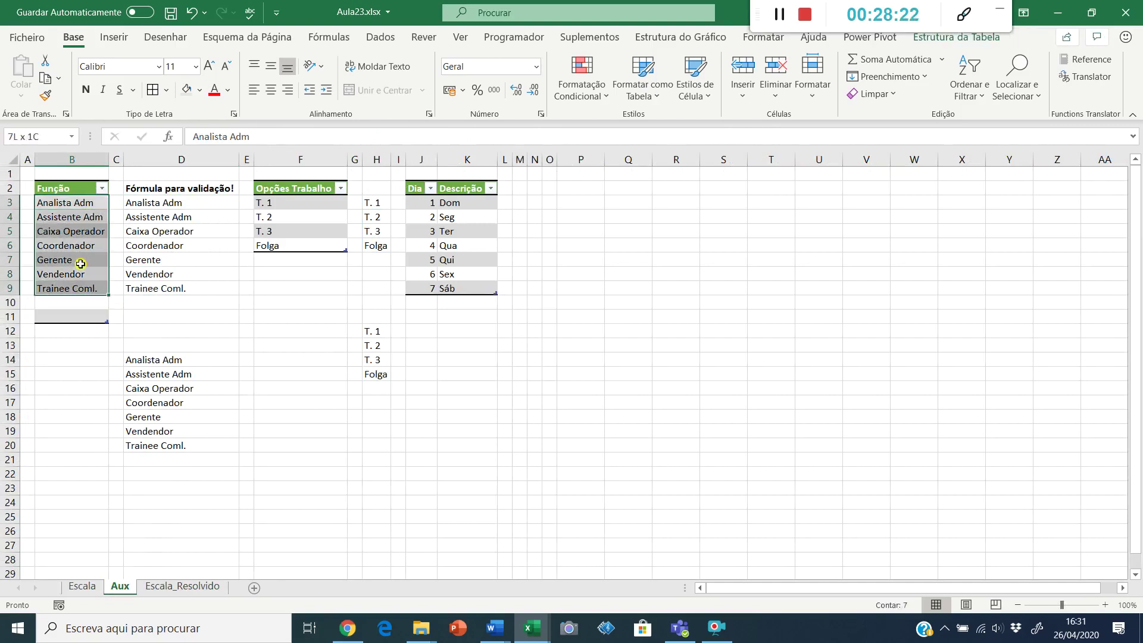
key("ctrl+c")
key("ctrl+Page_Up")
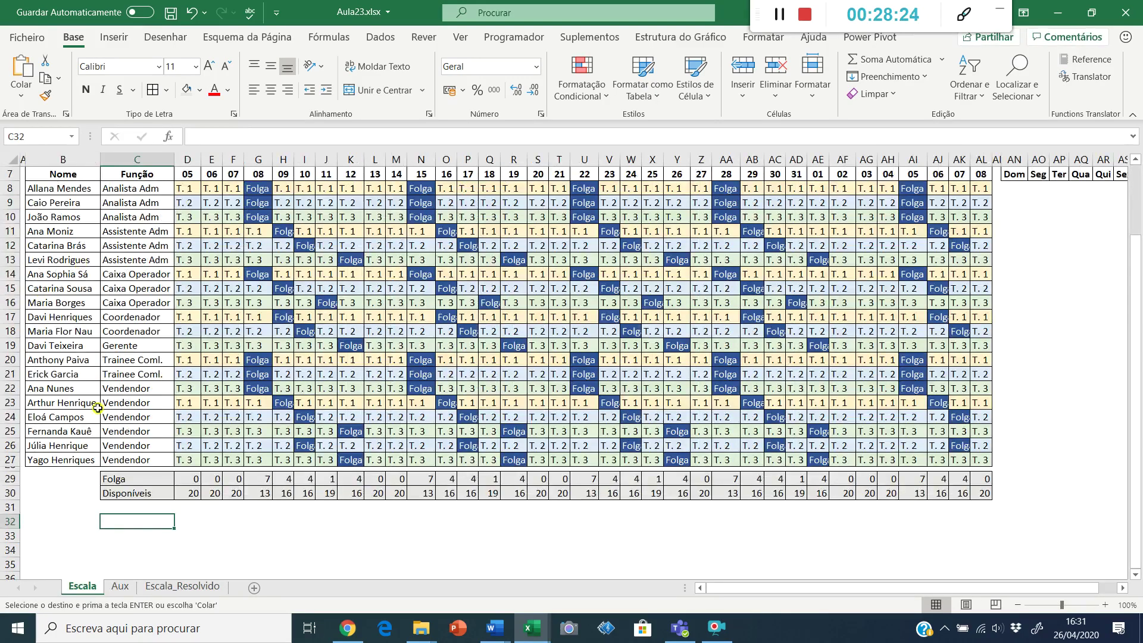
right_click(150, 521)
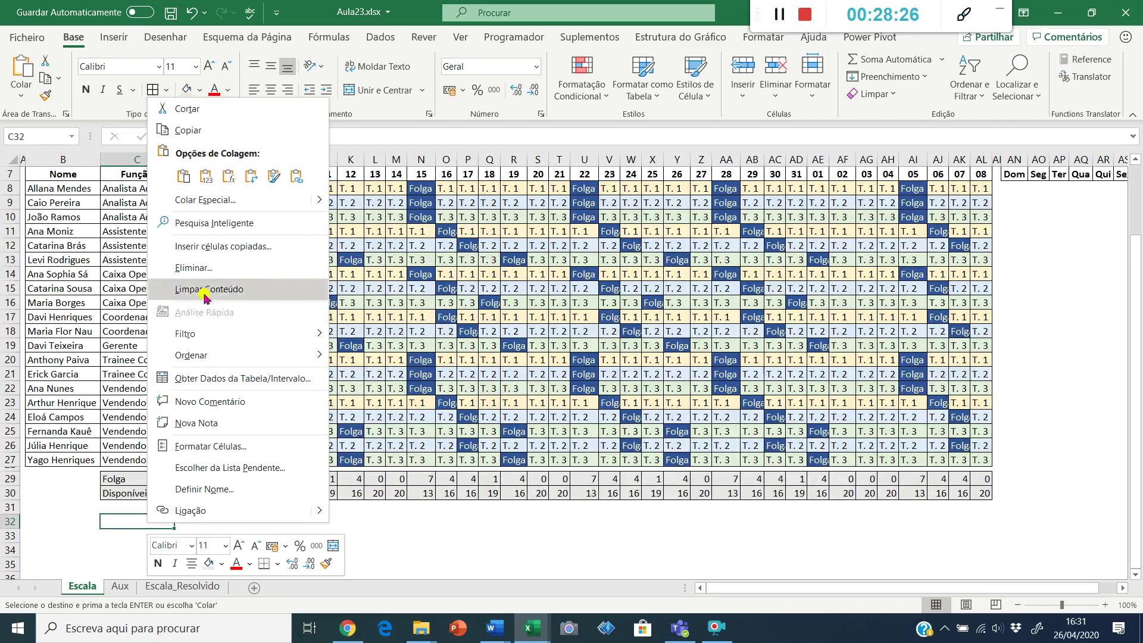
left_click(206, 176)
left_click(102, 508)
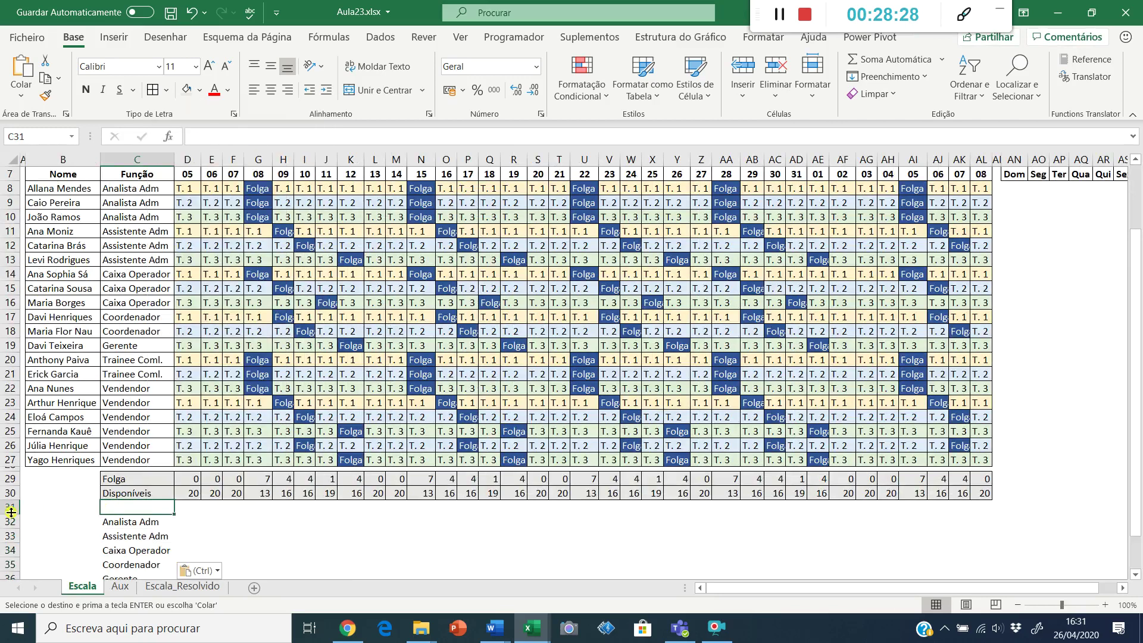
left_click_drag(11, 514, 11, 499)
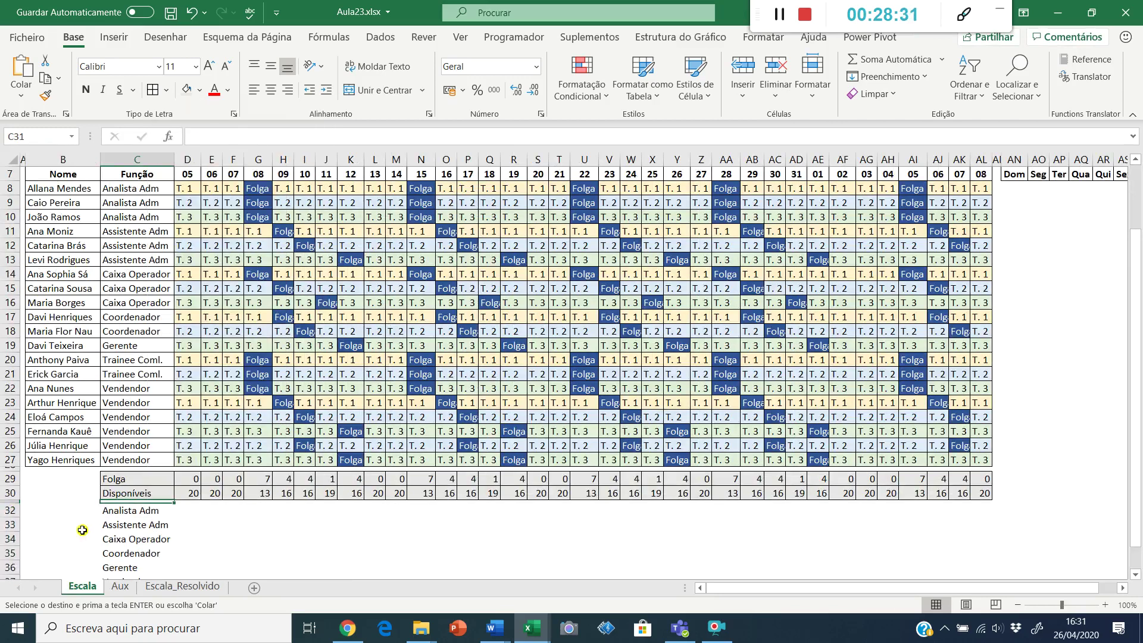
- Start a CONTAR.SE.S formula in D32 with criteria range D$8:D$27 and the Folga label $C$29 as its criterion
left_click(186, 510)
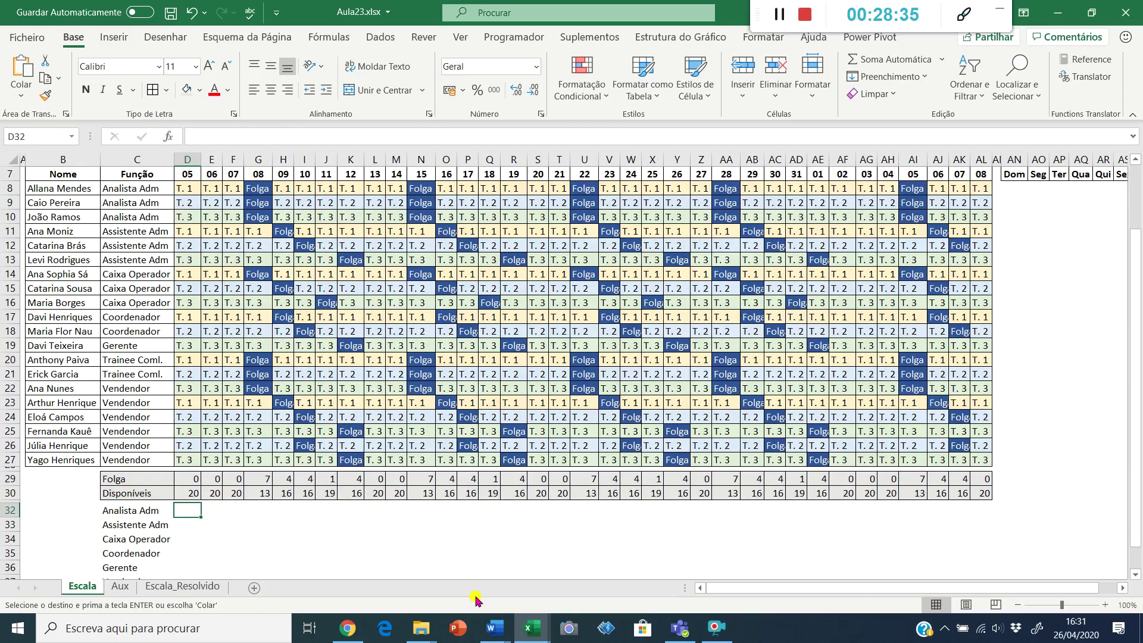
type("=contar")
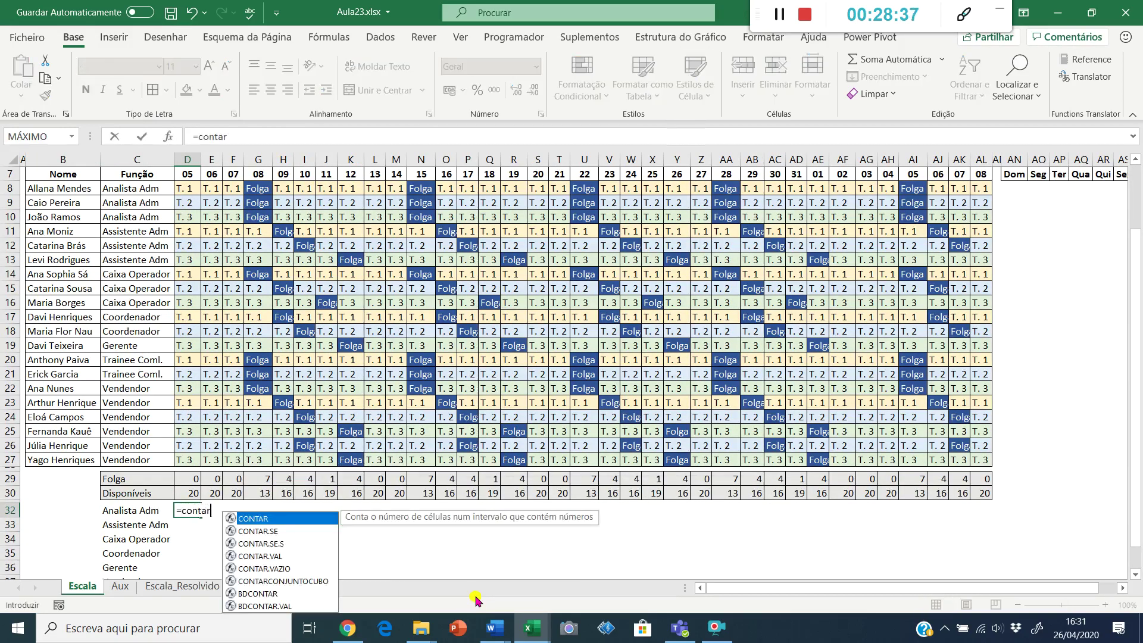
type(".se.s")
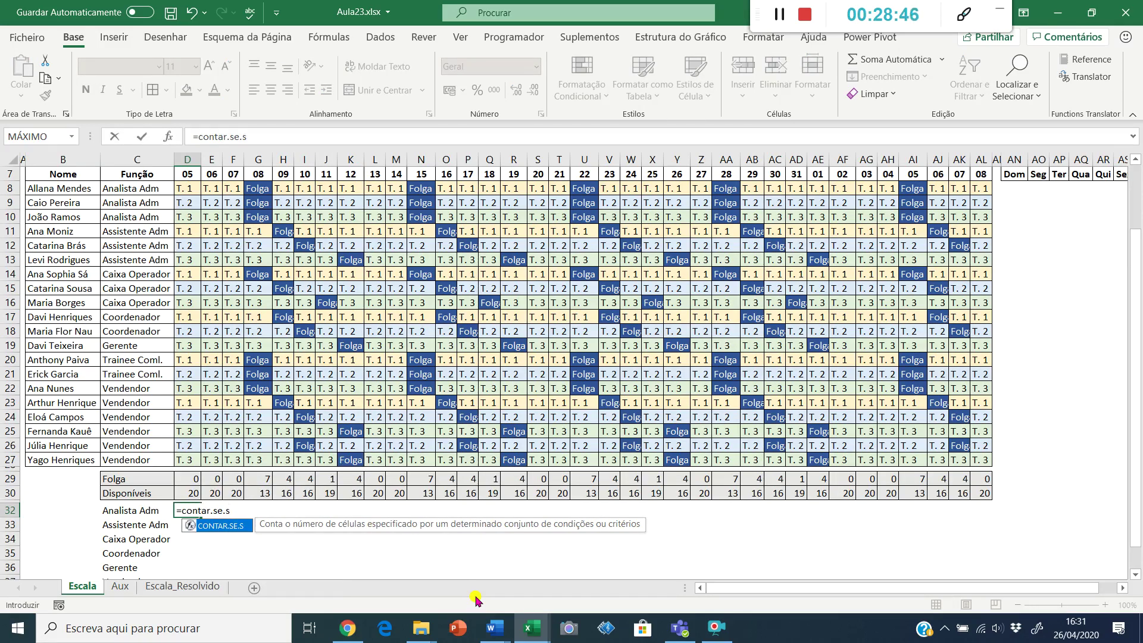
type("(")
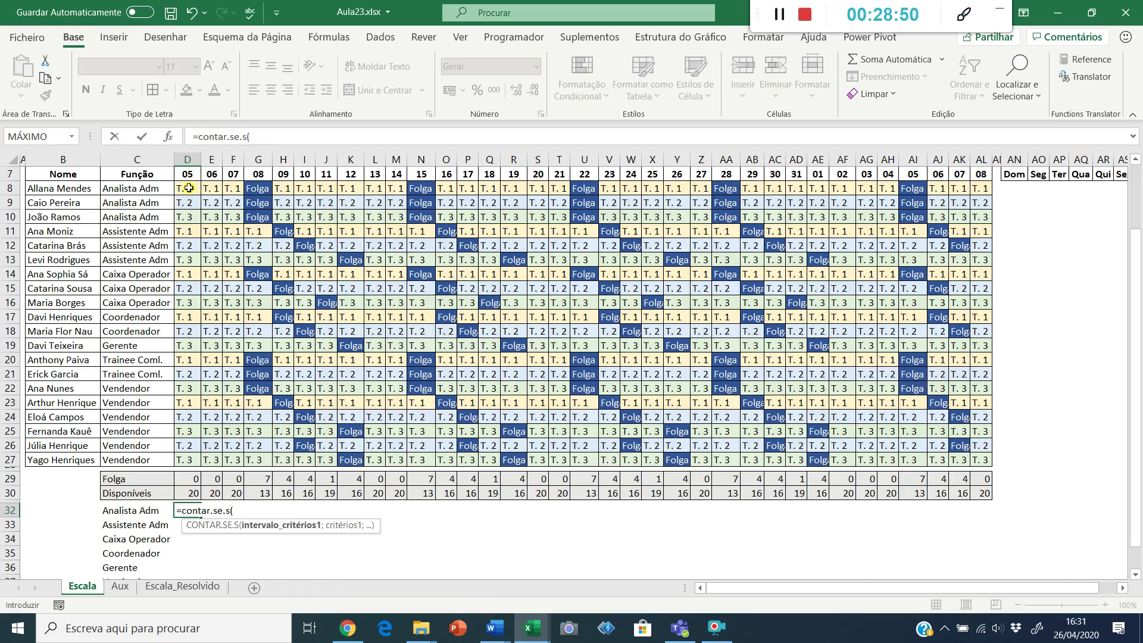
left_click(187, 190)
left_click_drag(187, 190, 184, 458)
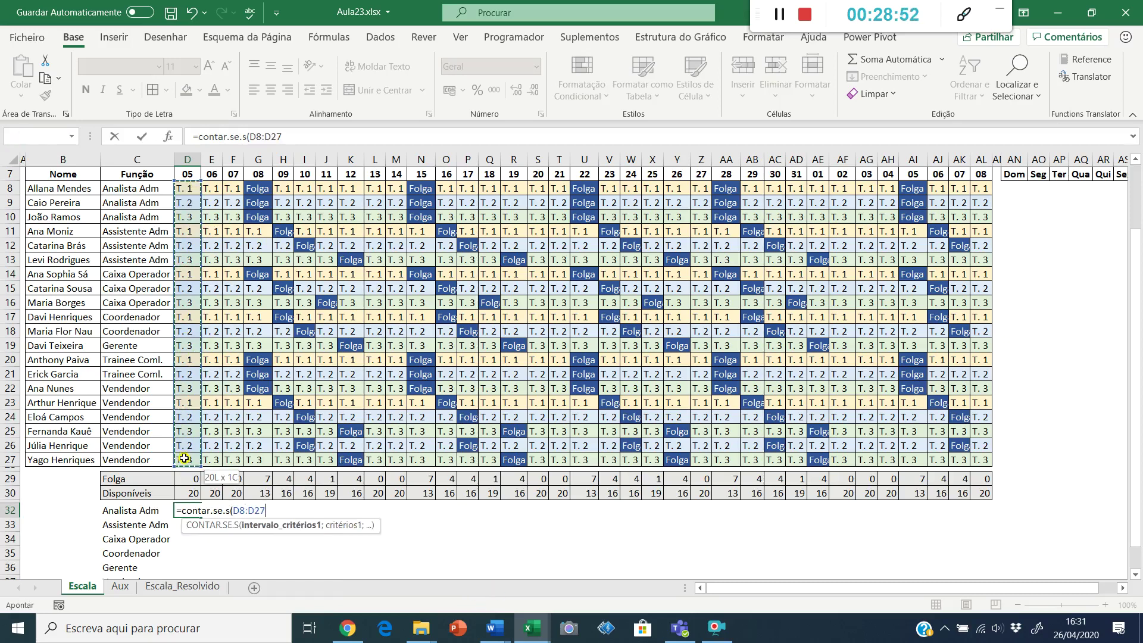
key("F4")
key("F4")
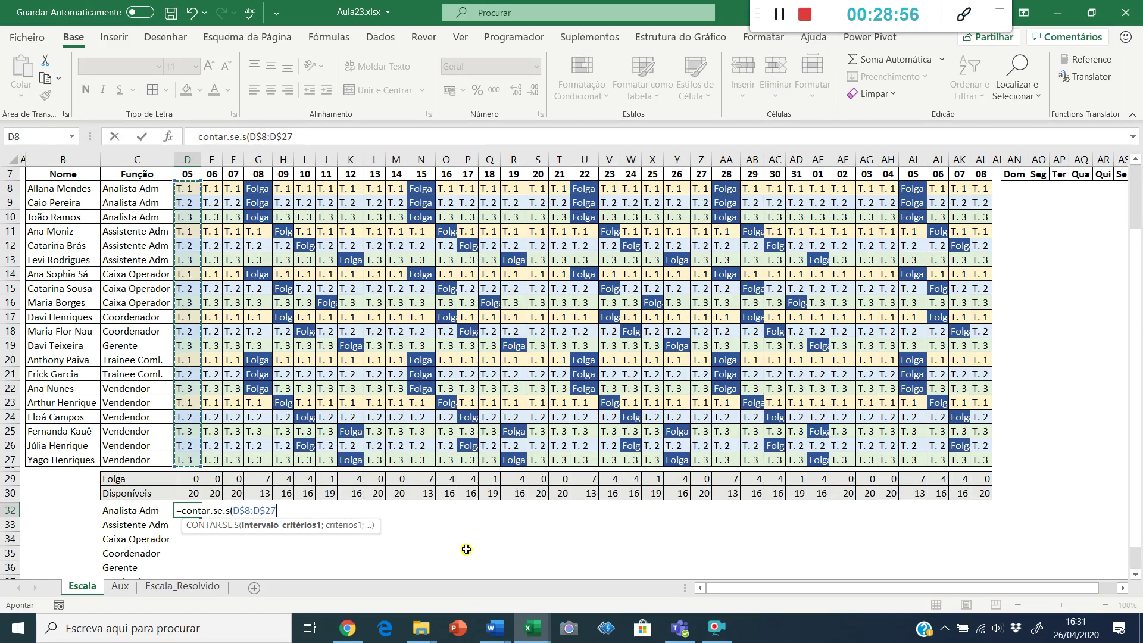
type(";")
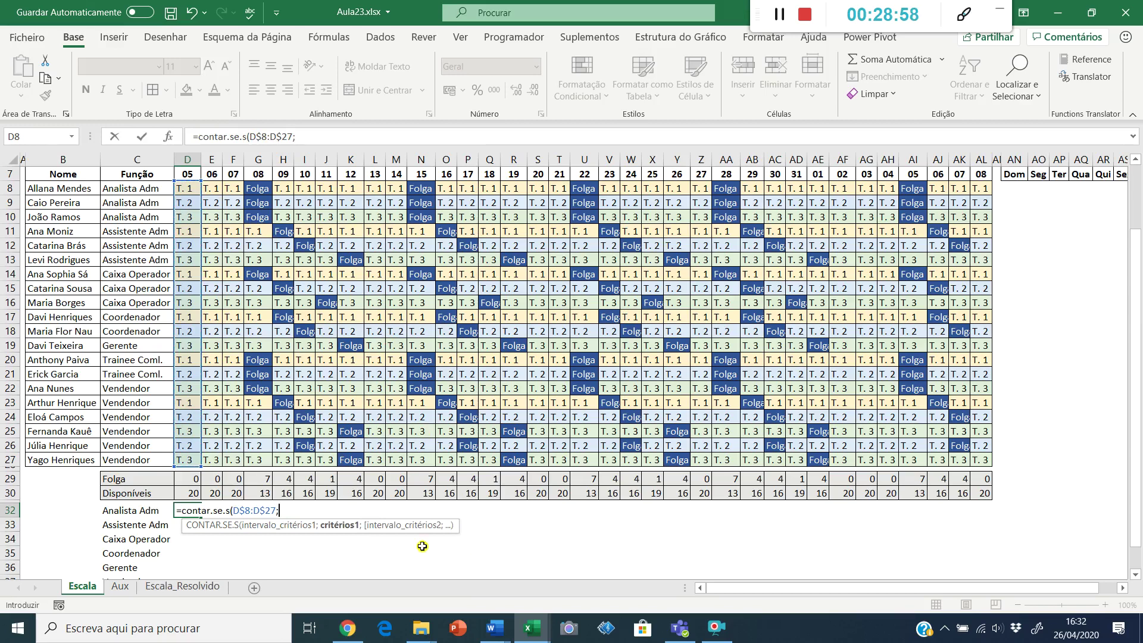
left_click(119, 480)
key("F4")
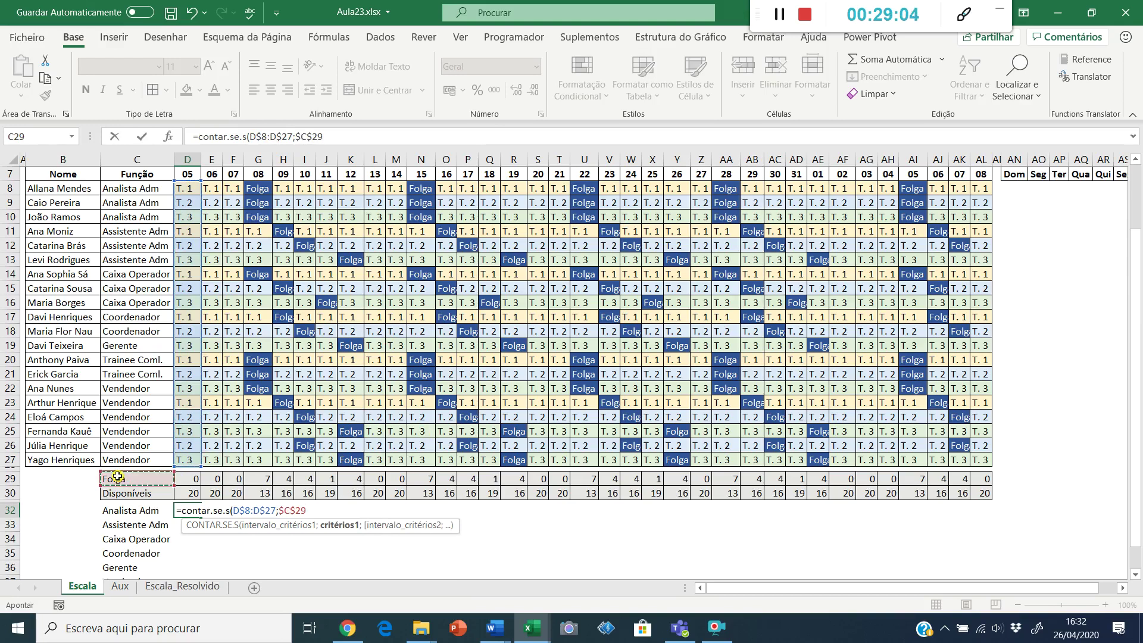
- Add the function range $C$8:$C$27 with criterion $C32 as the second condition and enter the D32 formula
left_click(168, 136)
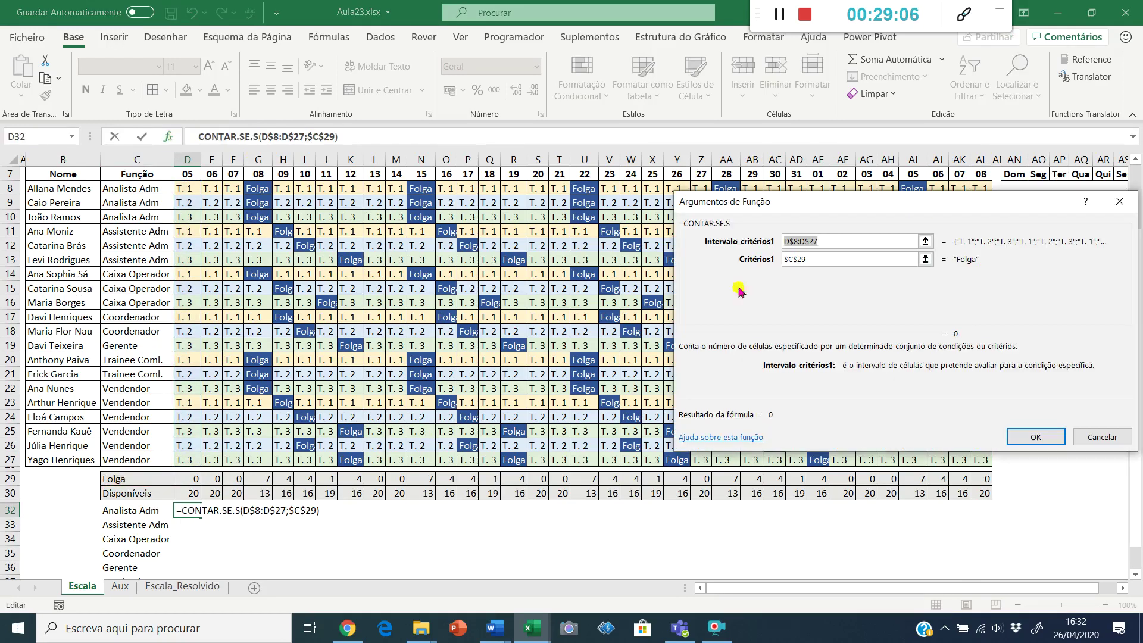
left_click(842, 259)
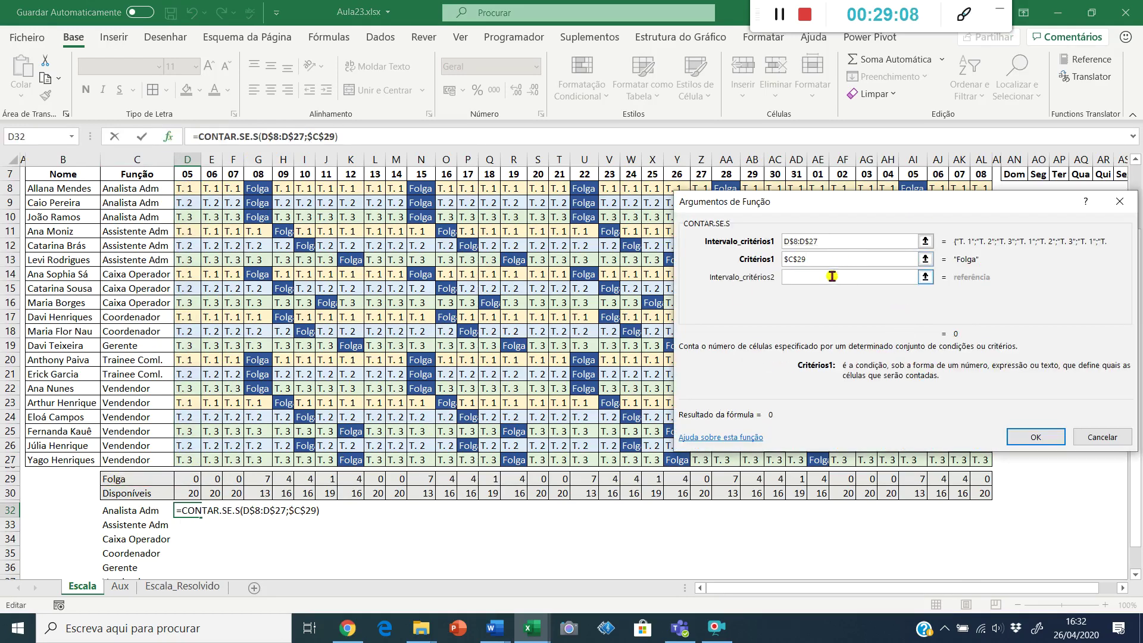
left_click(831, 276)
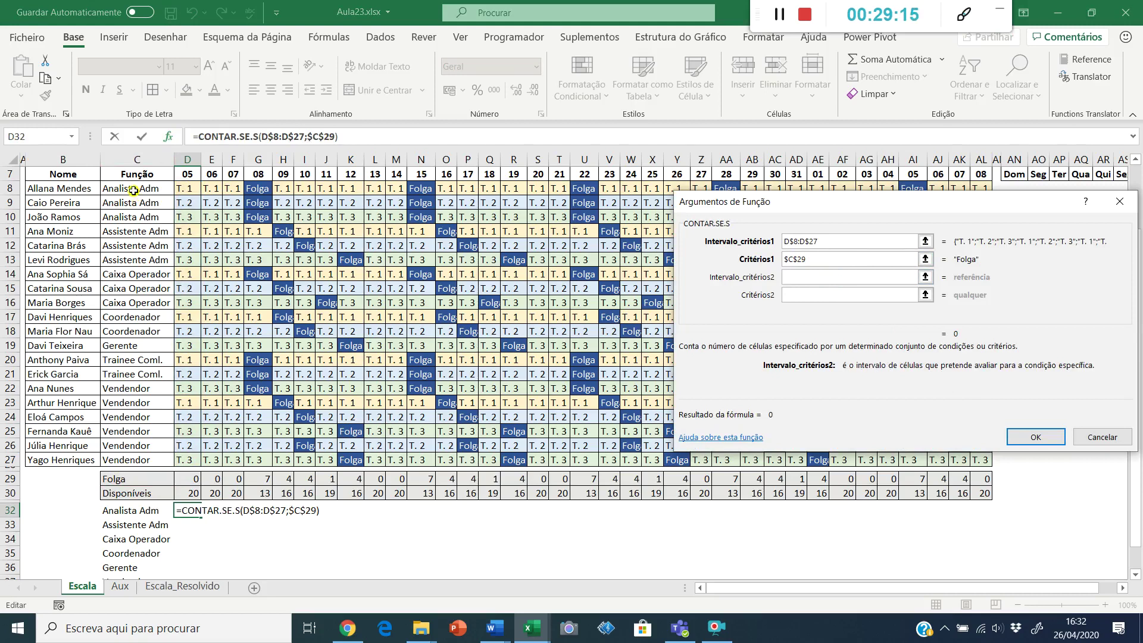
left_click_drag(136, 188, 130, 457)
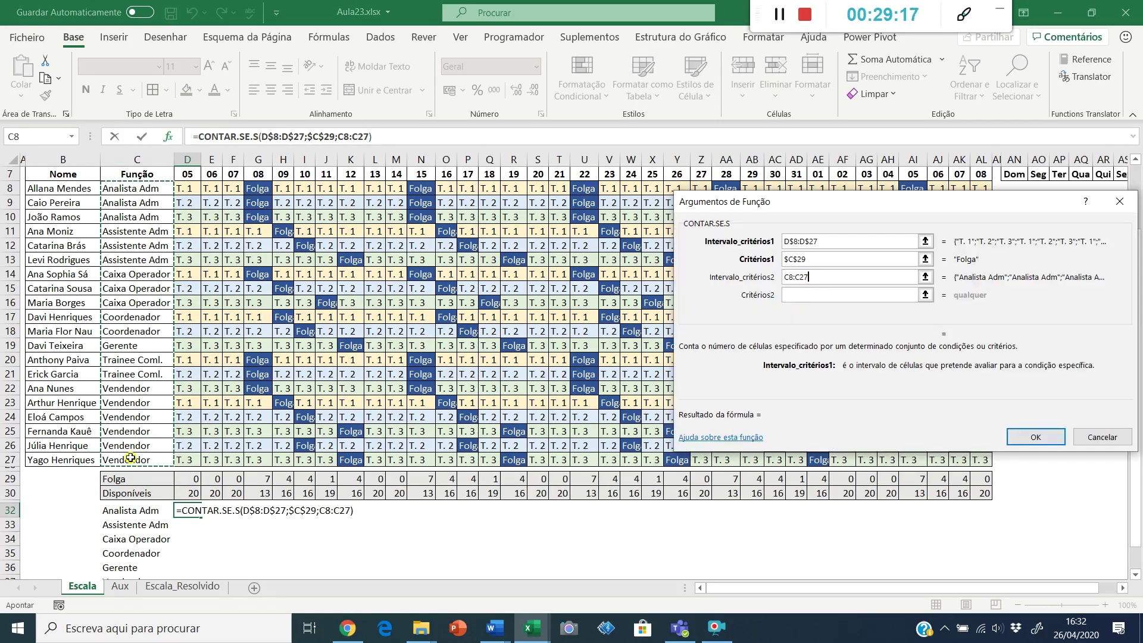
key("F4")
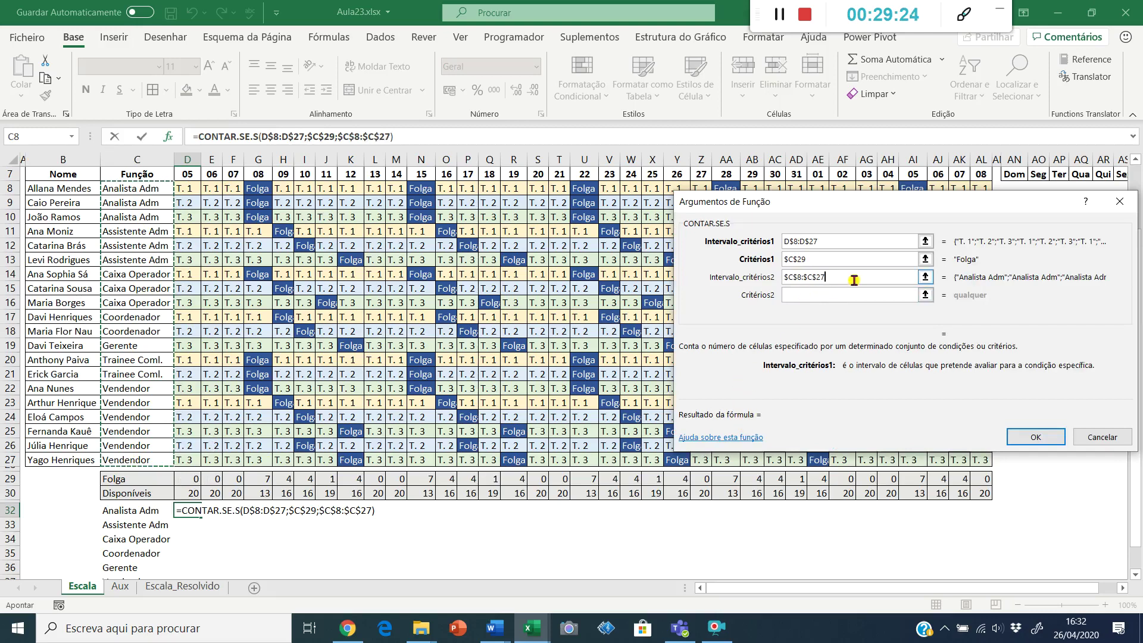
left_click(788, 296)
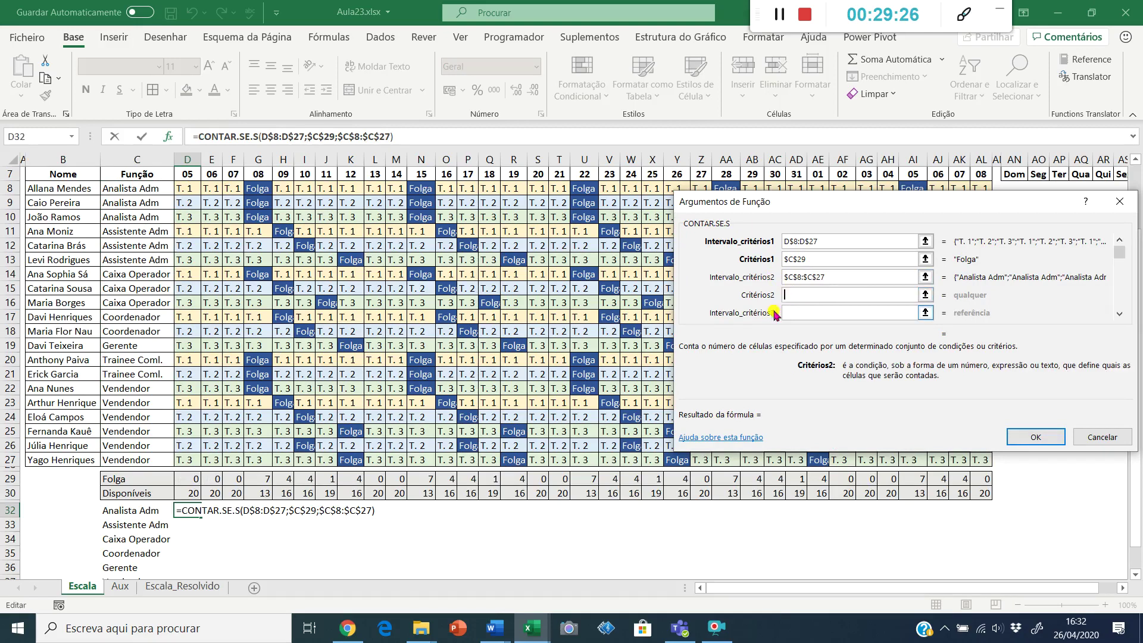
left_click(157, 510)
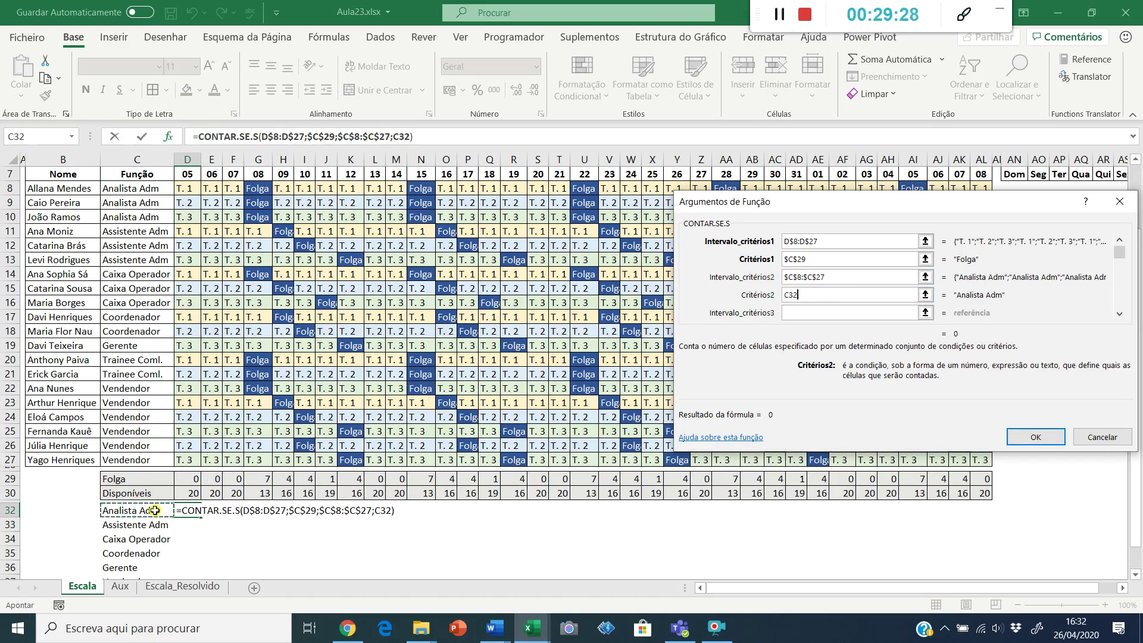
key("F4")
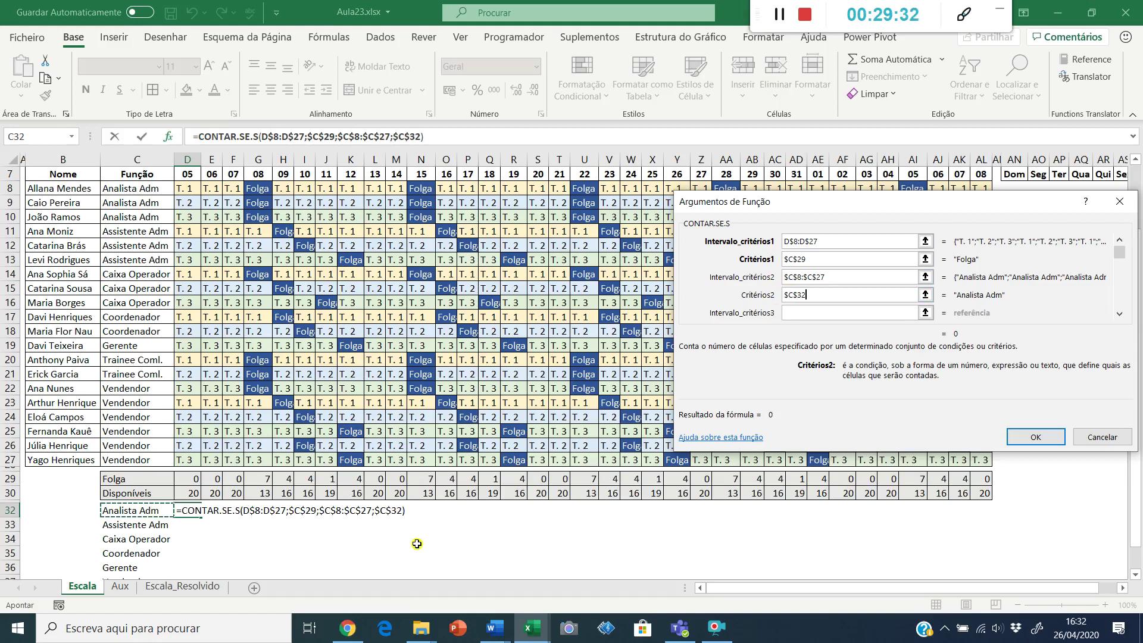
key("F4")
key("F4")
left_click(1034, 439)
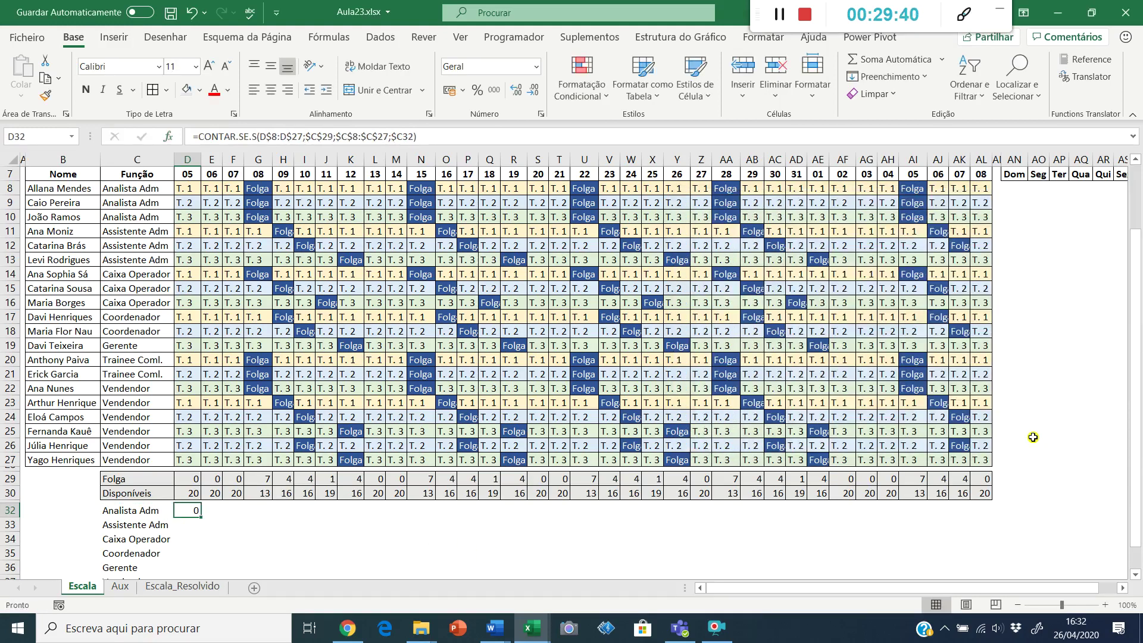
- Try the D32 formula on the next three days by copying it into E32:G32
key("ctrl+c")
key("Right")
key("shift+Right")
key("shift+Right")
key("Return")
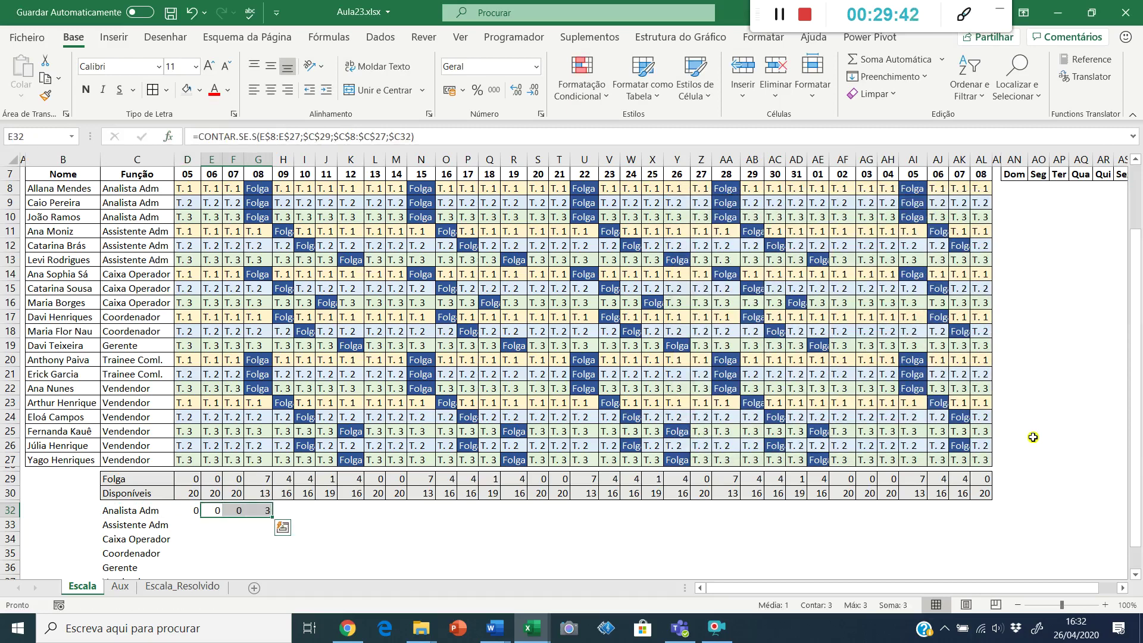
- Compare the Analista Adm count in G32 with the overall Folga count in G29
key("Left")
key("Right")
key("Right")
key("Right")
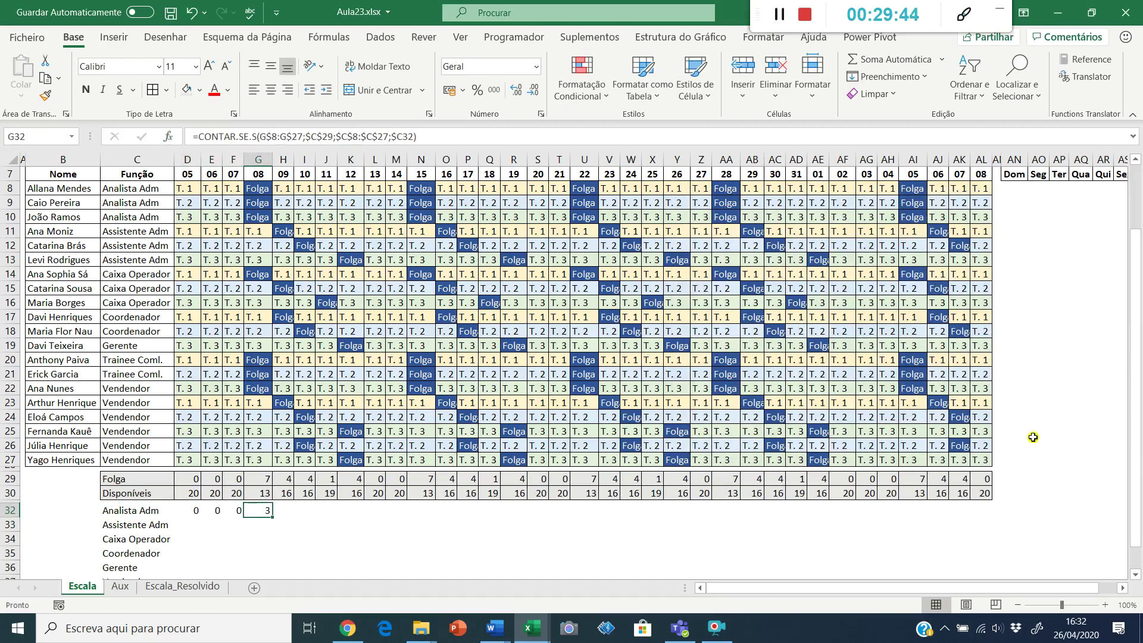
key("Up")
key("Up")
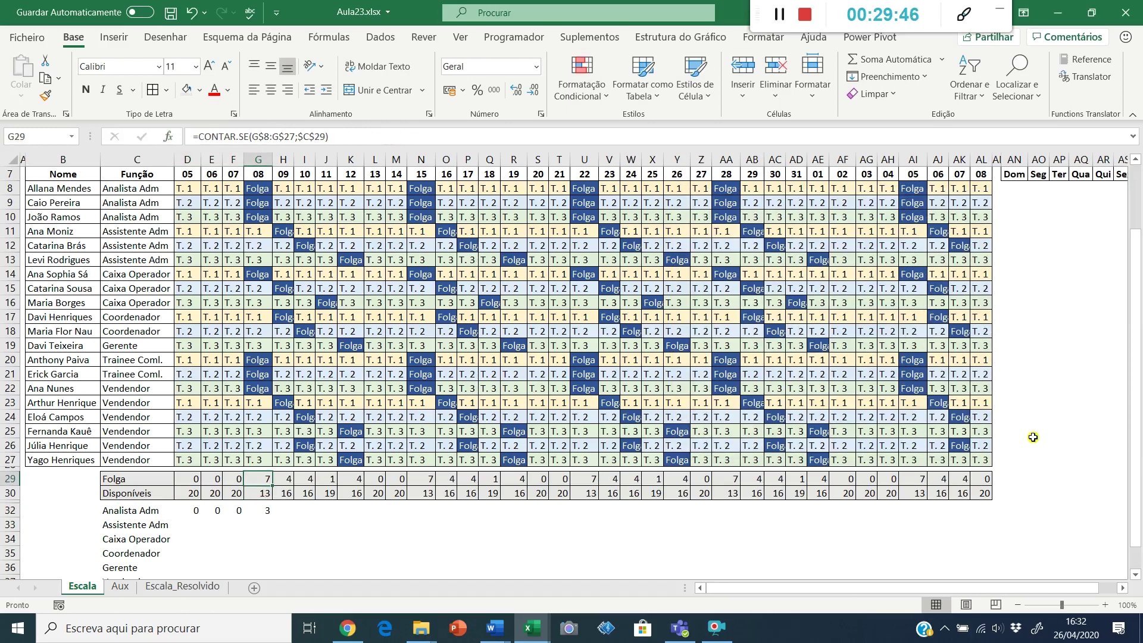
key("Down")
key("Down")
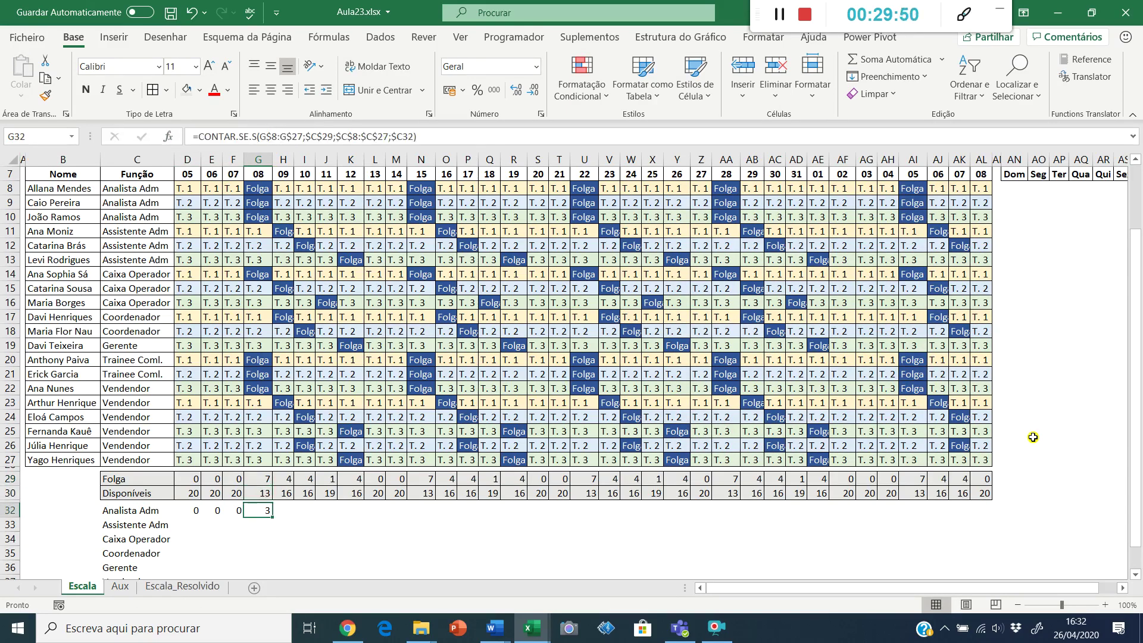
- Copy the D32 formula across all functions and days, filling D32:AL38
key("Left")
key("Left")
key("Left")
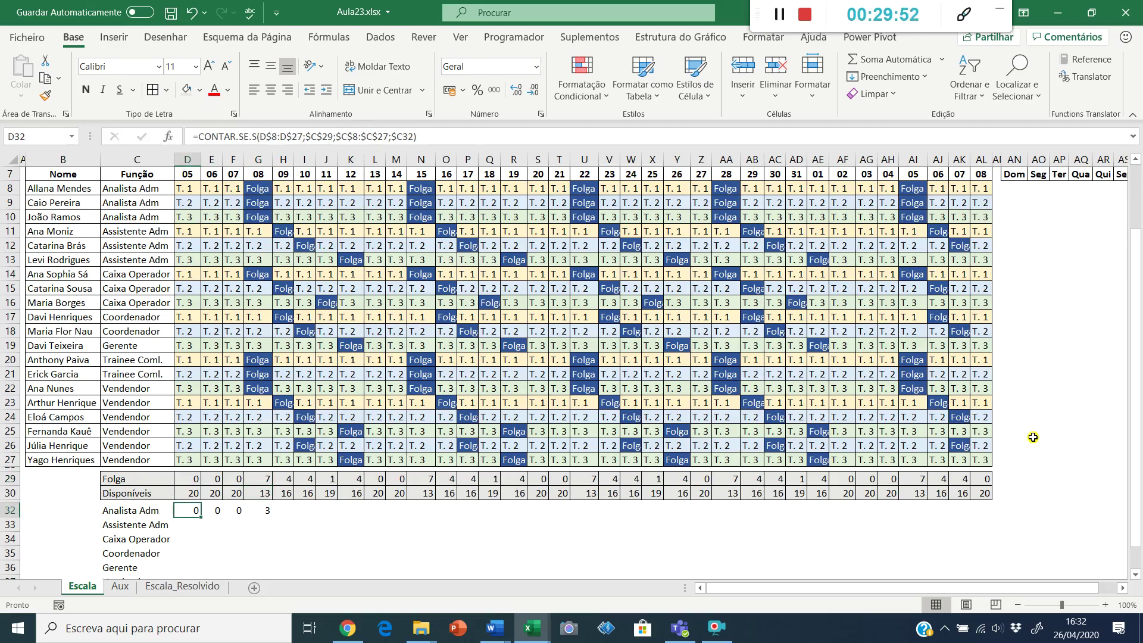
key("ctrl+c")
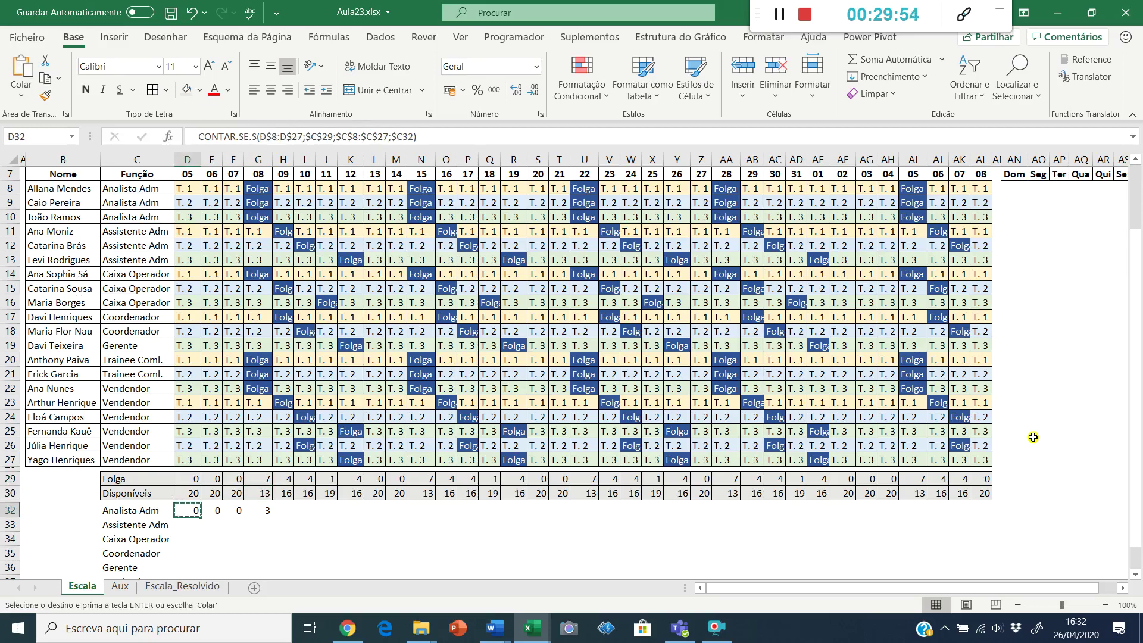
key("shift+Down")
key("shift+Down")
key("shift+Down")
key("shift+Down")
key("shift+Down")
key("shift+Down")
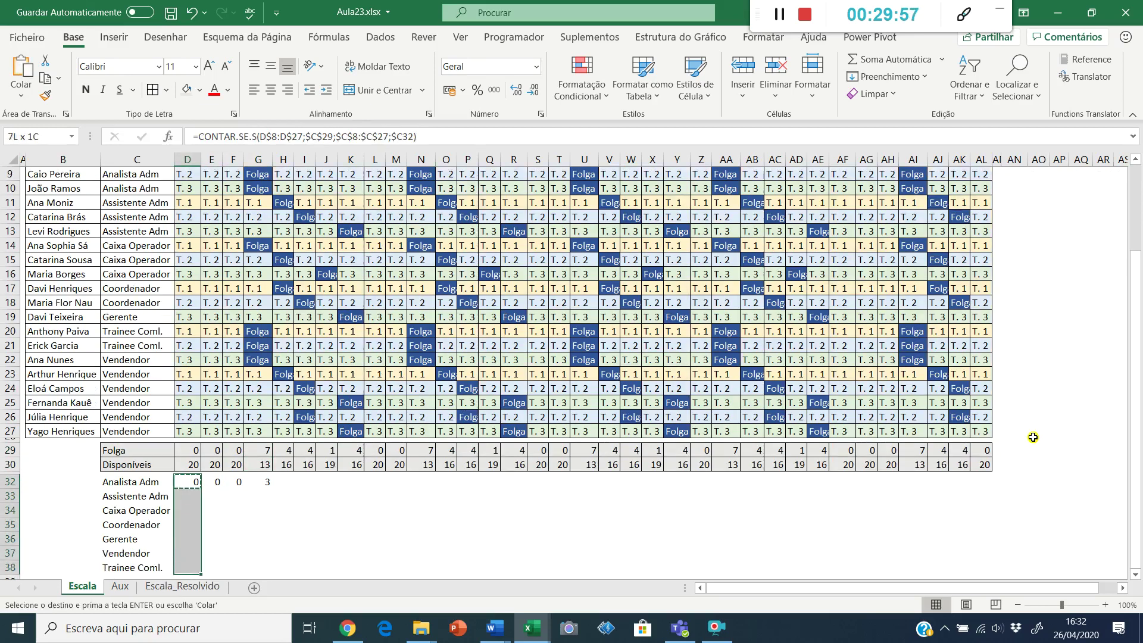
key("shift+Right")
key("shift+Right")
key("shift+Right")
key("shift+Right")
key("shift+Right")
key("shift+Right")
key("shift+Right")
key("shift+Right")
key("shift+Right")
key("shift+Right")
key("shift+Right")
key("shift+Right")
key("shift+Right")
key("shift+Right")
key("shift+Right")
key("shift+Right")
key("shift+Right")
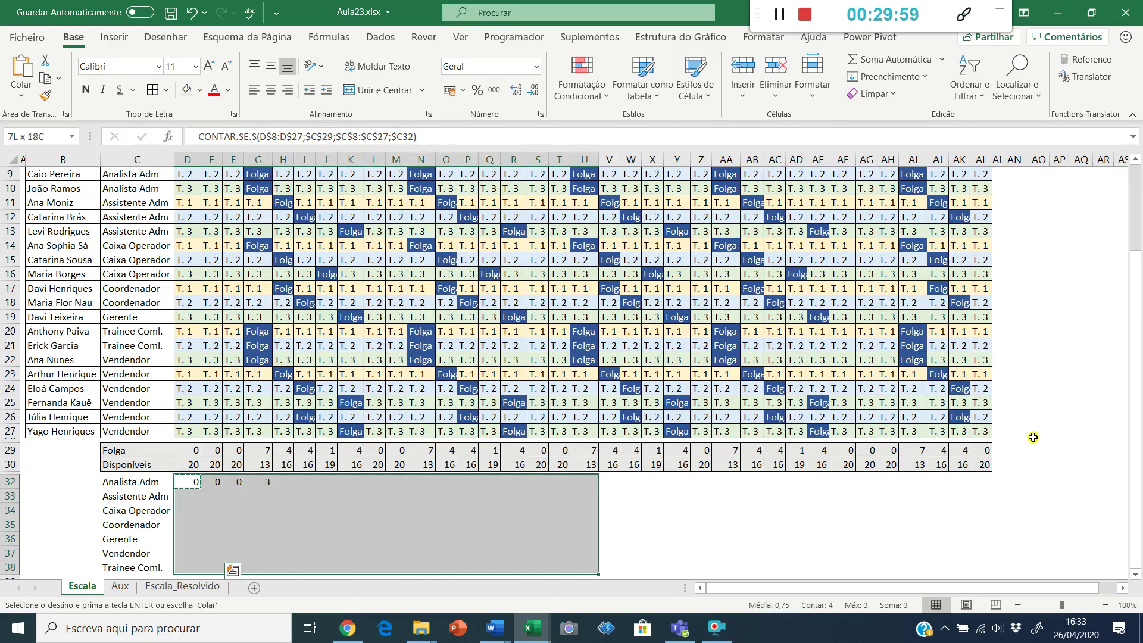
key("shift+Right")
key("shift+Right")
key("shift+Right")
key("shift+Right")
key("shift+Right")
key("shift+Right")
key("shift+Right")
key("shift+Right")
key("shift+Right")
key("shift+Right")
key("shift+Right")
key("shift+Right")
key("shift+Right")
key("shift+Right")
key("shift+Right")
key("shift+Right")
key("shift+Right")
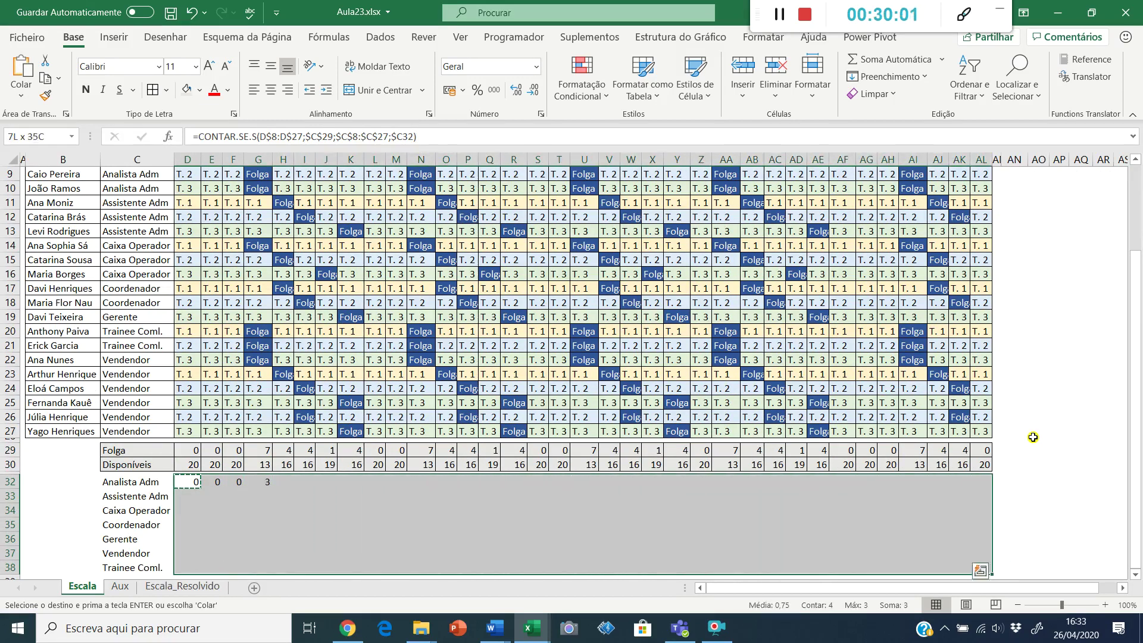
key("Return")
- Check the column G counts for Analista Adm and Caixa Operador against the Caixa Operador schedule rows 14 to 16
key("Left")
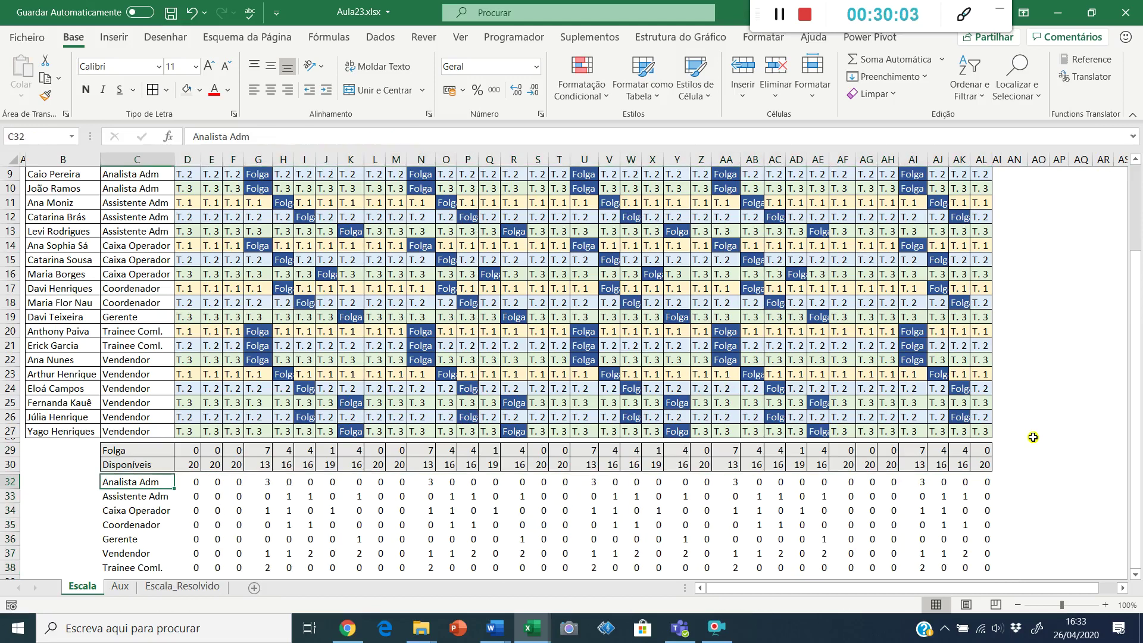
key("Right")
key("Right")
key("Right")
key("Right")
key("Right")
key("Left")
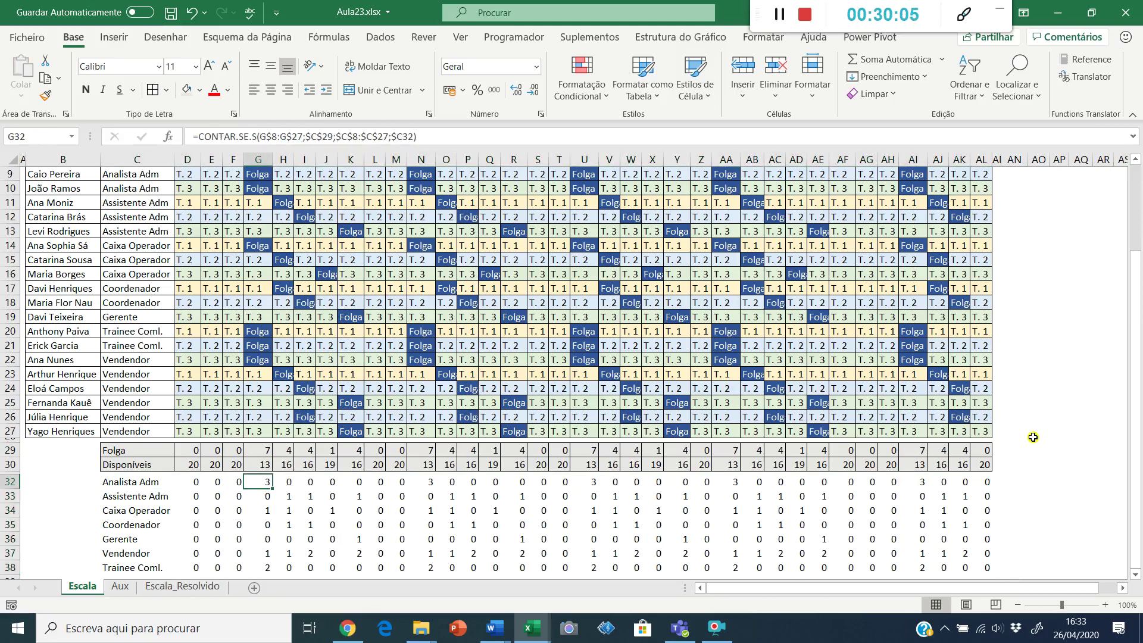
key("Down")
key("Down")
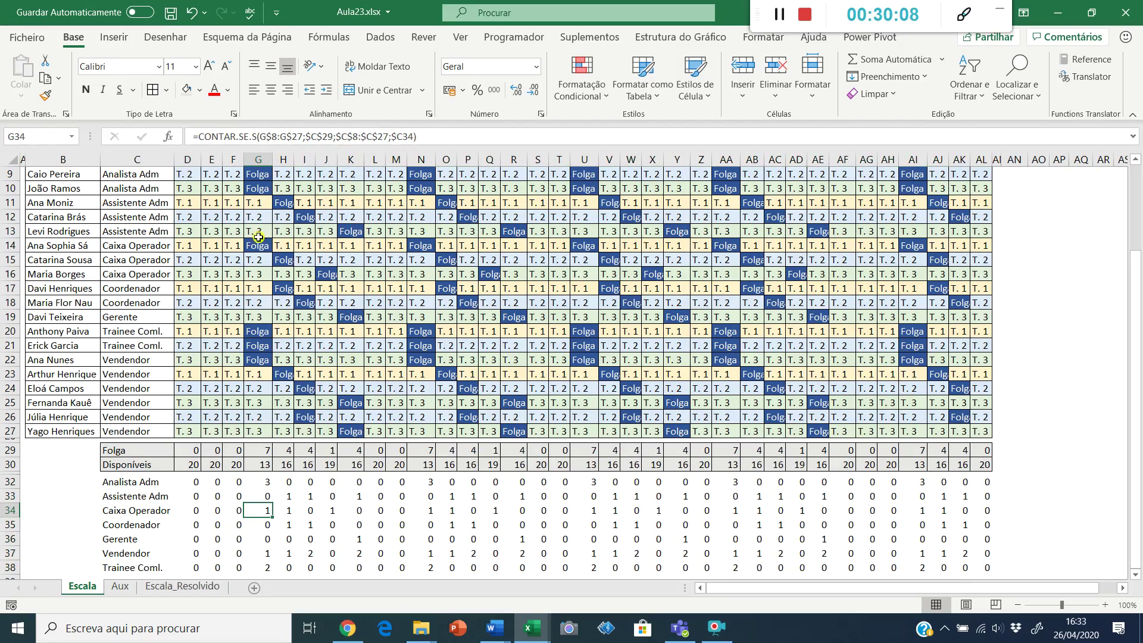
left_click_drag(162, 245, 218, 259)
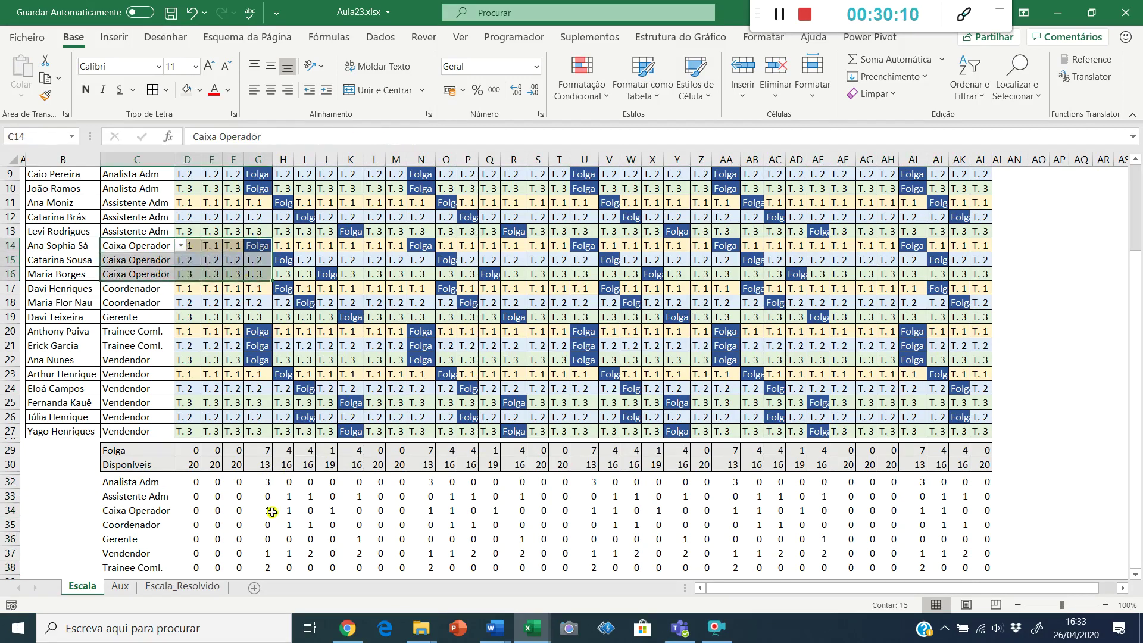
- Add borders on all cells and a light grey fill to the per-function table C32:AL38
left_click_drag(107, 483, 107, 553)
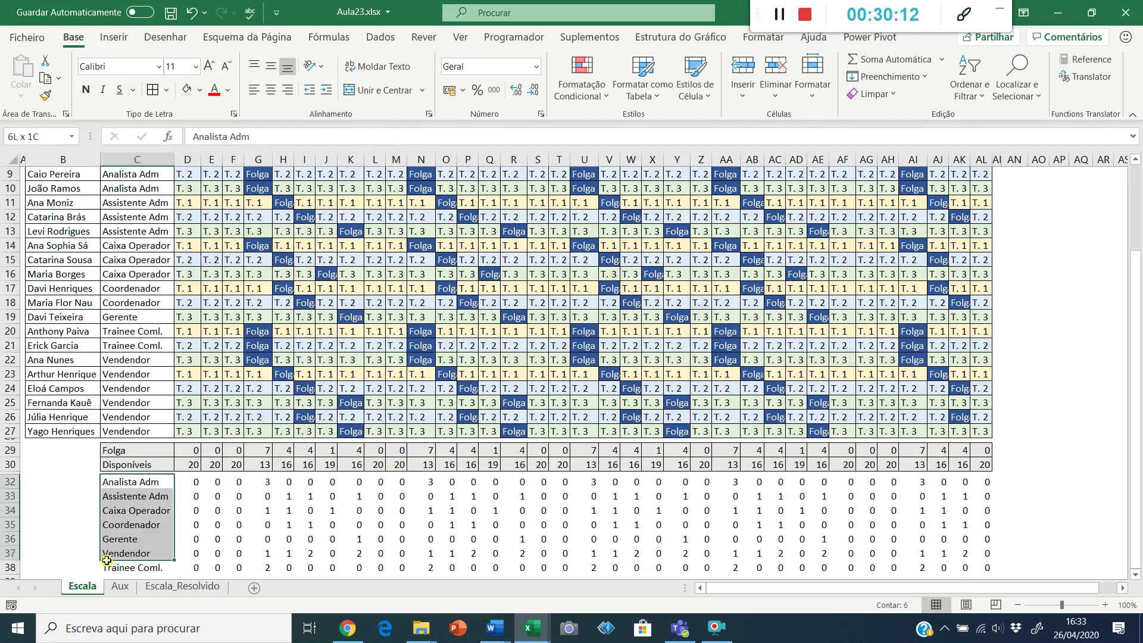
key("shift+Down")
key("shift+Right")
key("shift+Right")
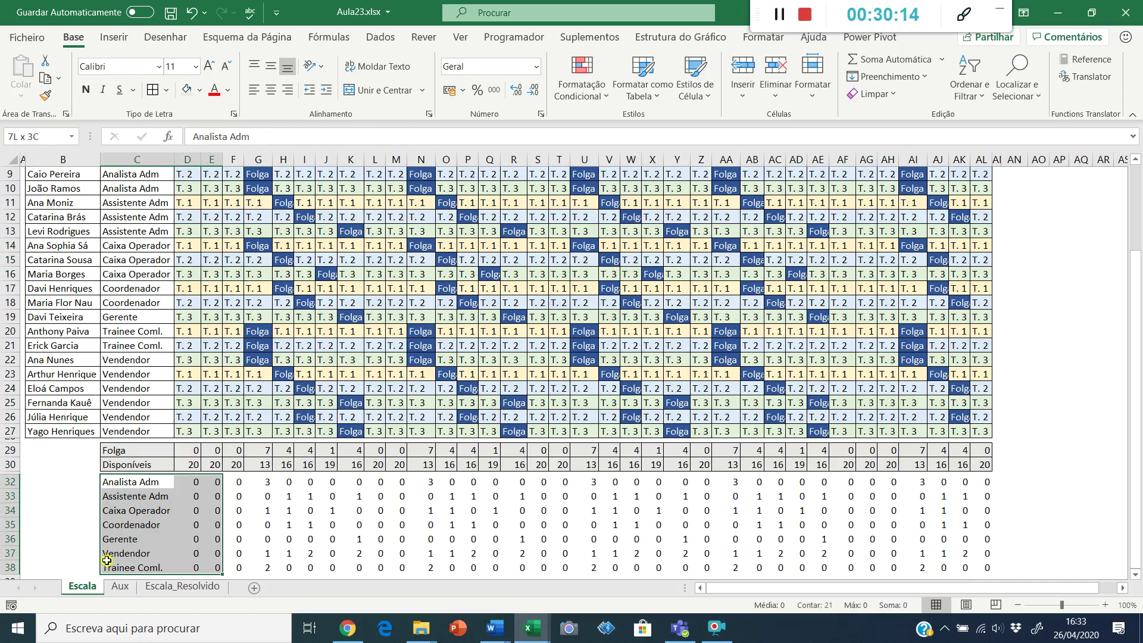
key("shift+Right")
key("shift+Right")
key("shift+Right")
key("ctrl+v")
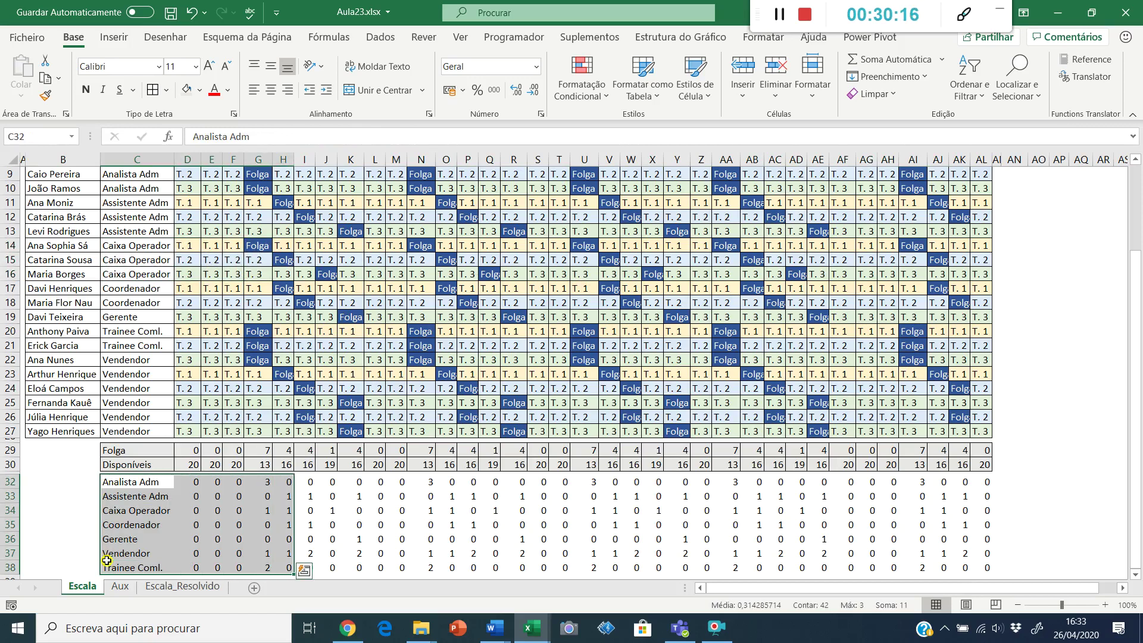
key("ctrl+shift+Right")
key("ctrl+shift+Down")
key("ctrl+shift+Up")
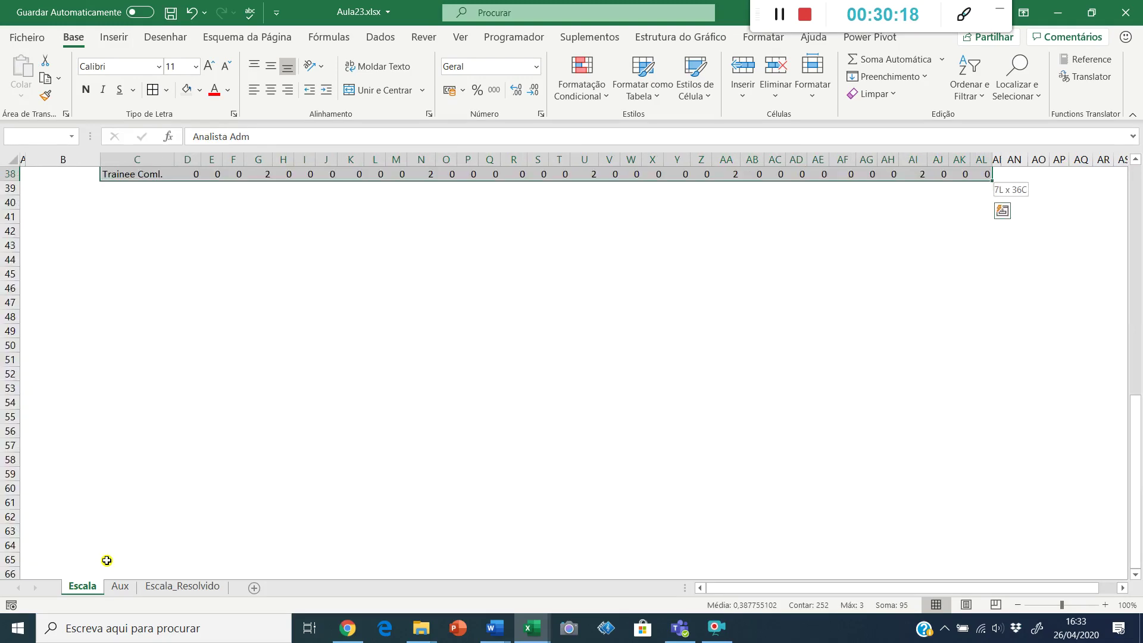
scroll(334, 308, "up", 5)
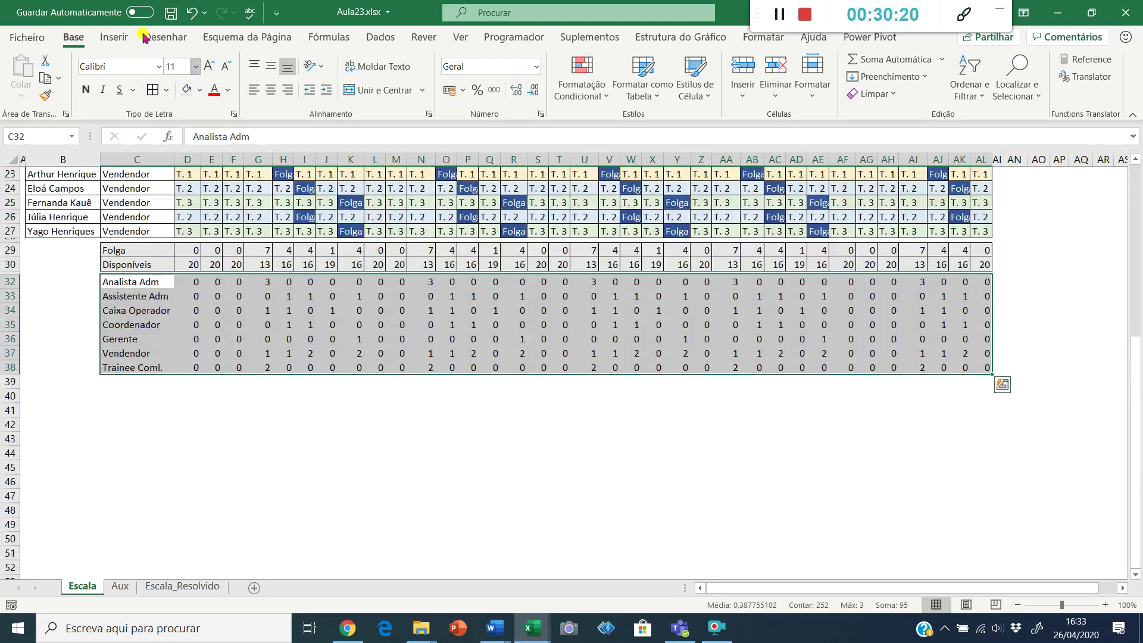
left_click(154, 90)
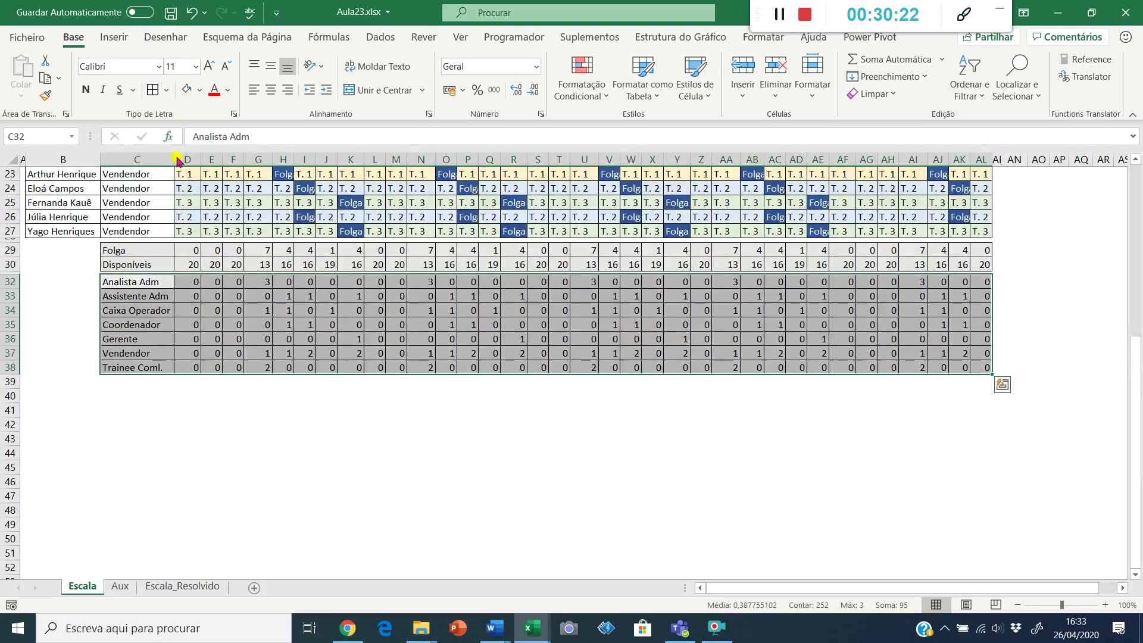
- Apply a lighter fill colour to the Assistente Adm row, C33:AL33
left_click(162, 297)
key("ctrl+shift+Right")
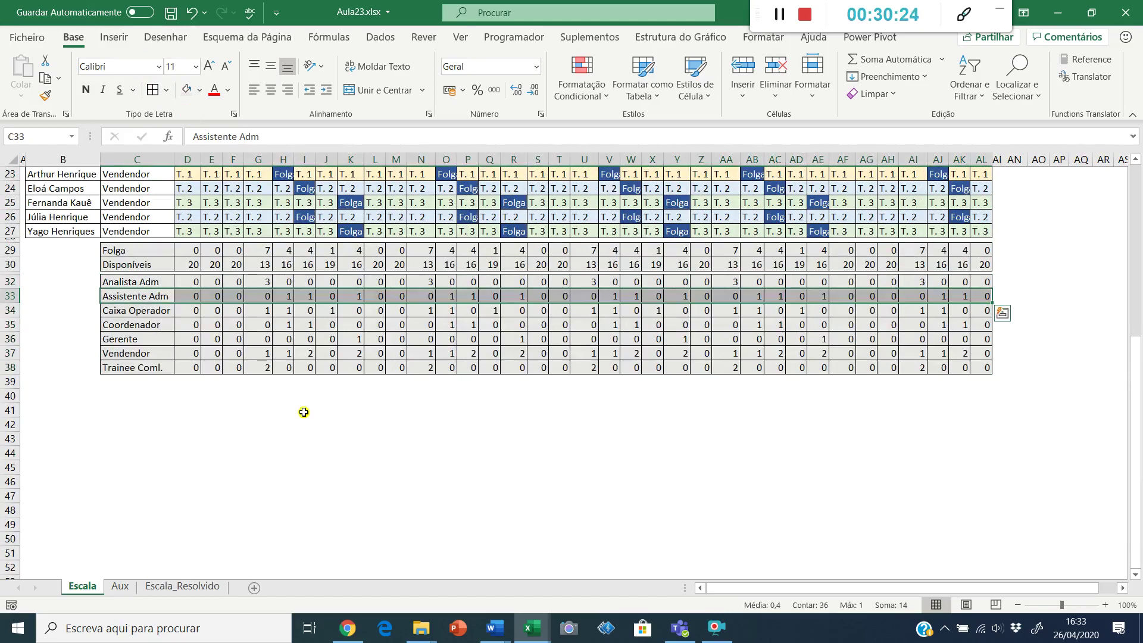
left_click(200, 90)
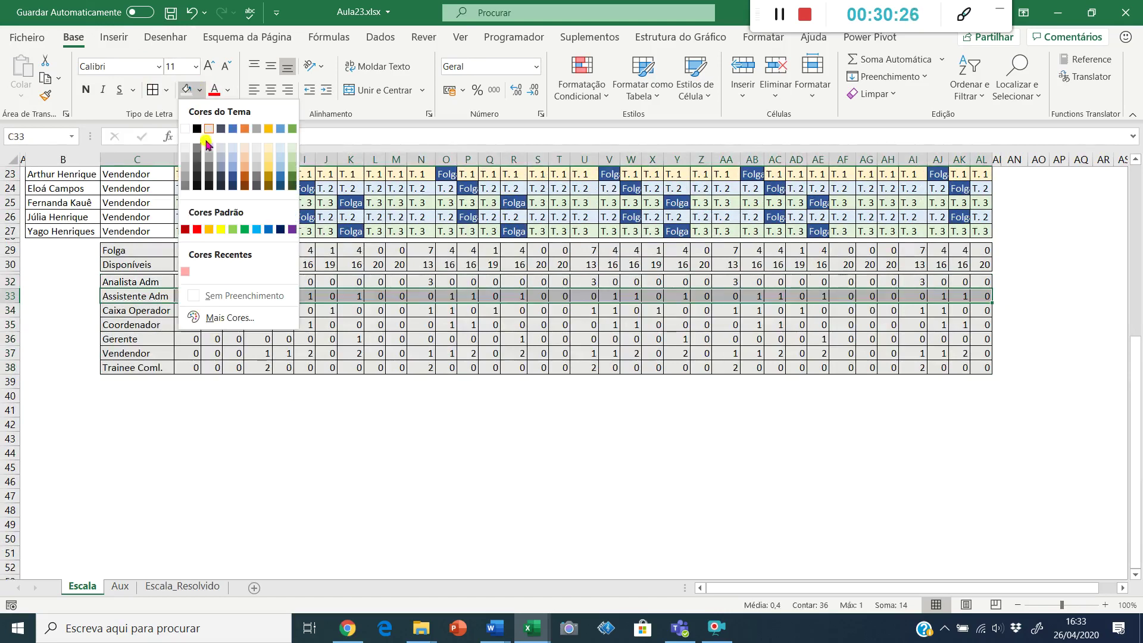
left_click(185, 154)
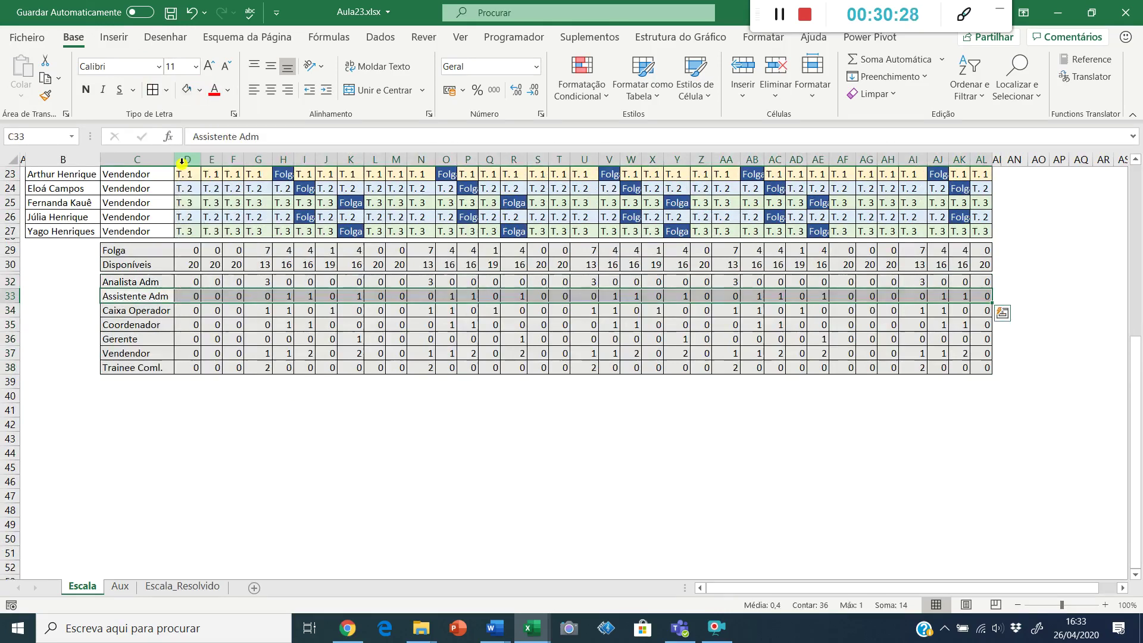
- Repeat the lighter fill on the Coordenador row C35:AL35 and the Vendendor row C37:AL37 to band the table
key("Down")
key("Down")
key("ctrl+shift+Right")
key("F4")
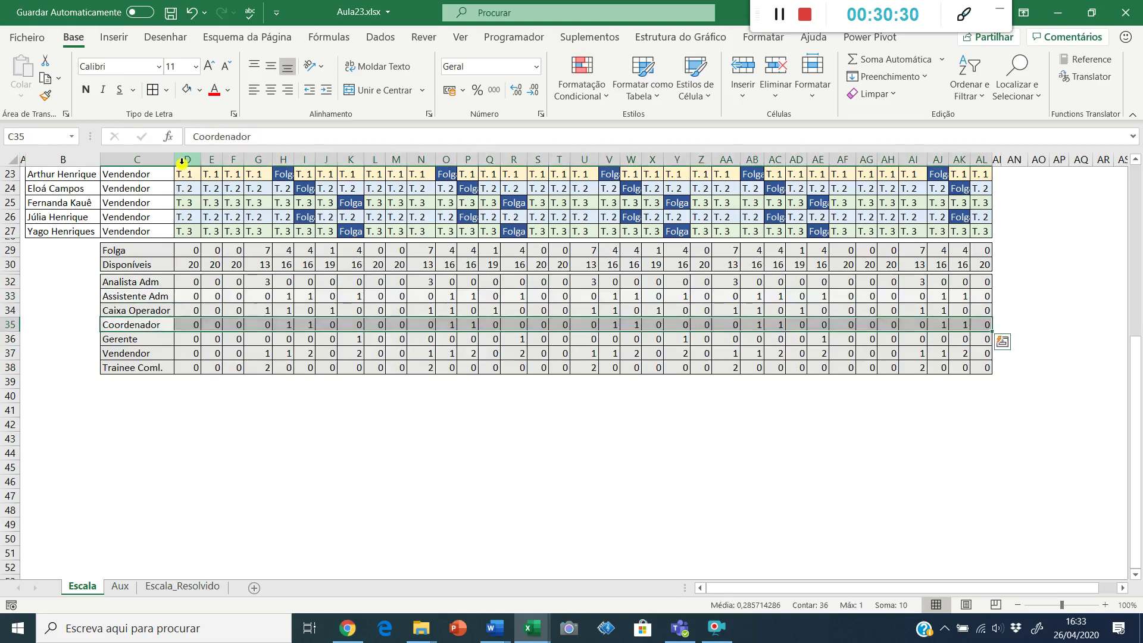
key("Down")
key("Down")
key("ctrl+shift+Right")
key("F4")
key("Up")
key("Up")
key("Up")
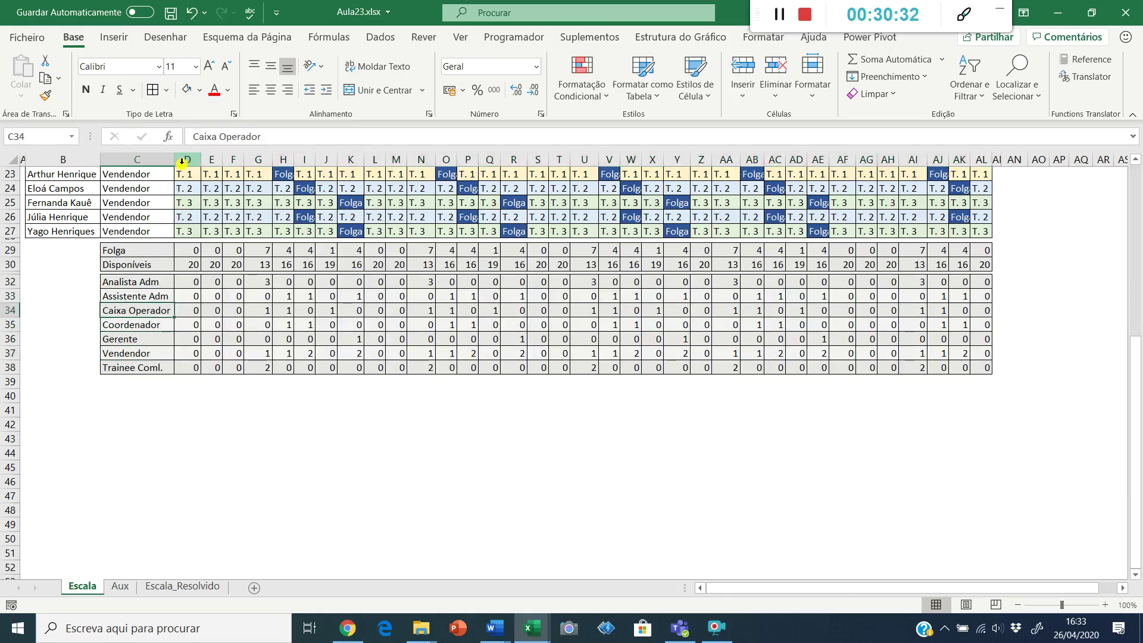
- Label the per-function table by entering Disponíveis in B32
key("ctrl+Home")
scroll(138, 475, "down", 3)
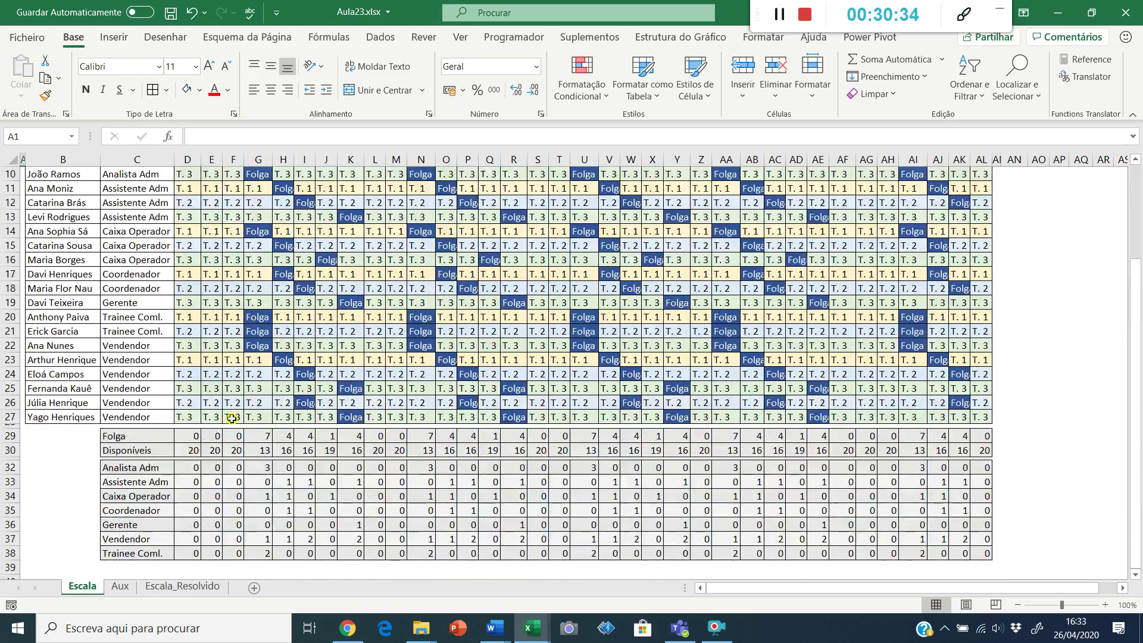
left_click(81, 470)
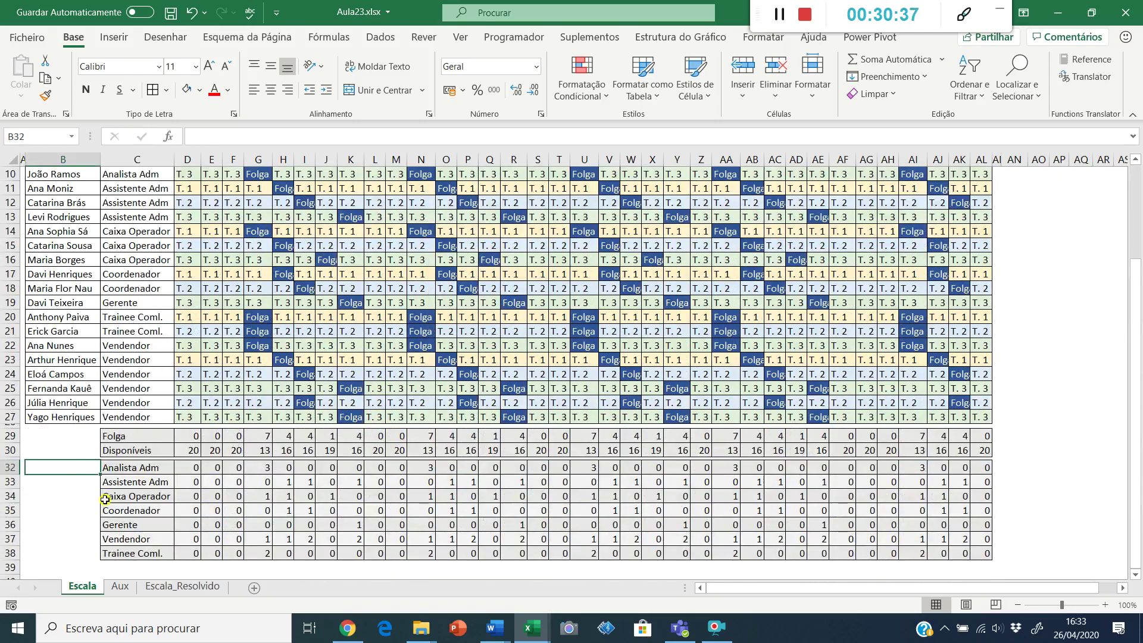
type("Dispon")
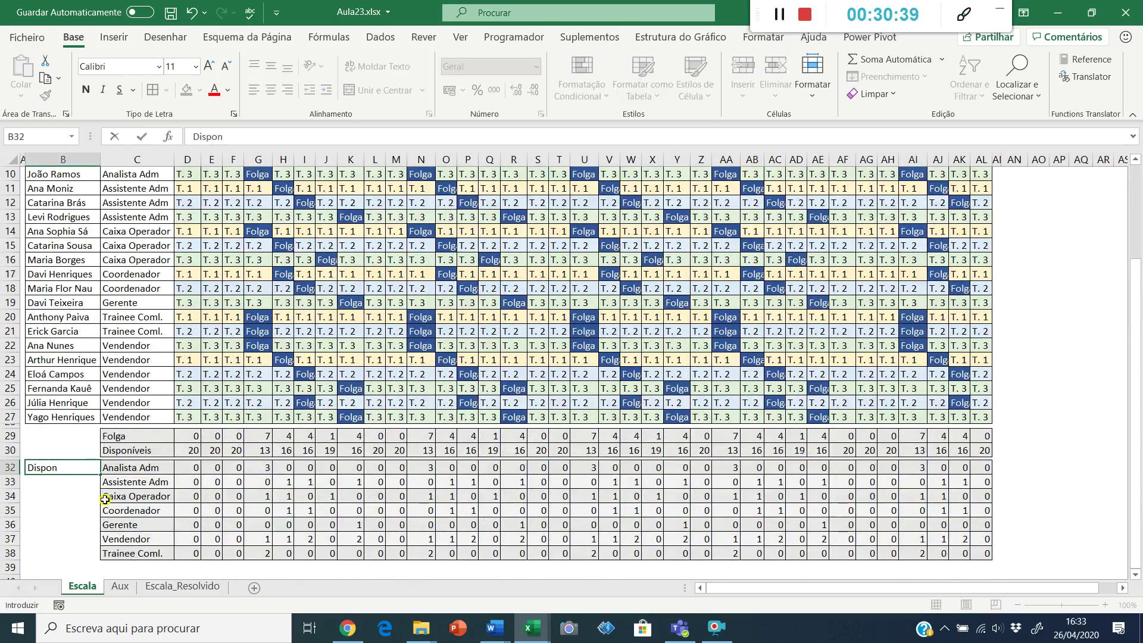
type("íveis")
key("Return")
- Examine the Analista Adm formula in G32 and compare it with the schedule rows above
key("Up")
key("Right")
key("Right")
key("Right")
key("Right")
key("Right")
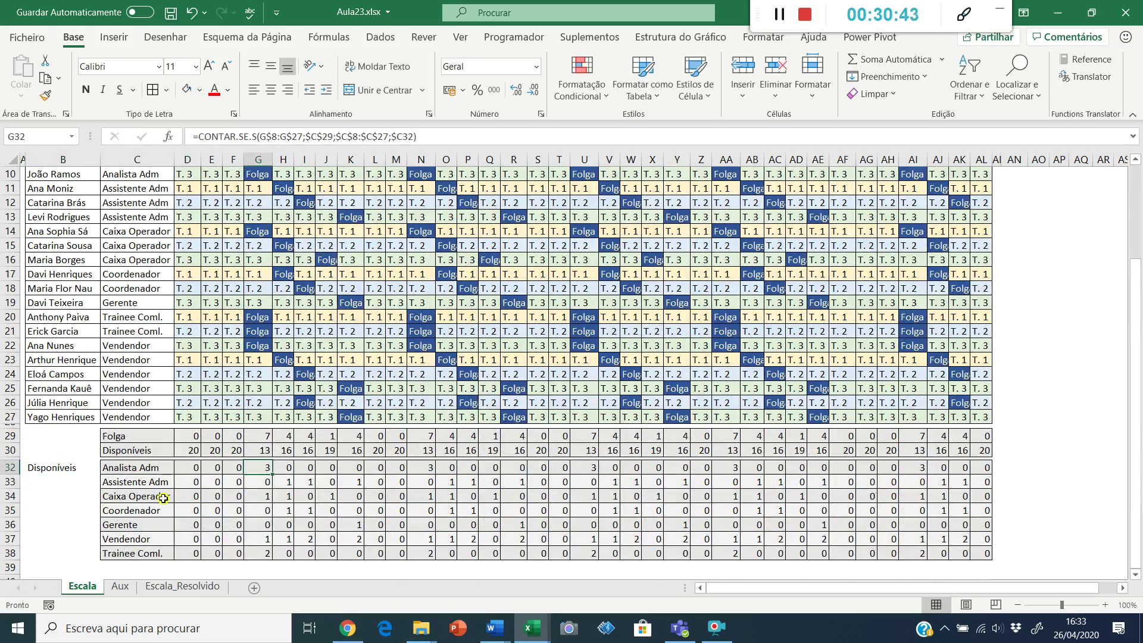
scroll(163, 499, "up", 3)
scroll(163, 499, "down", 4)
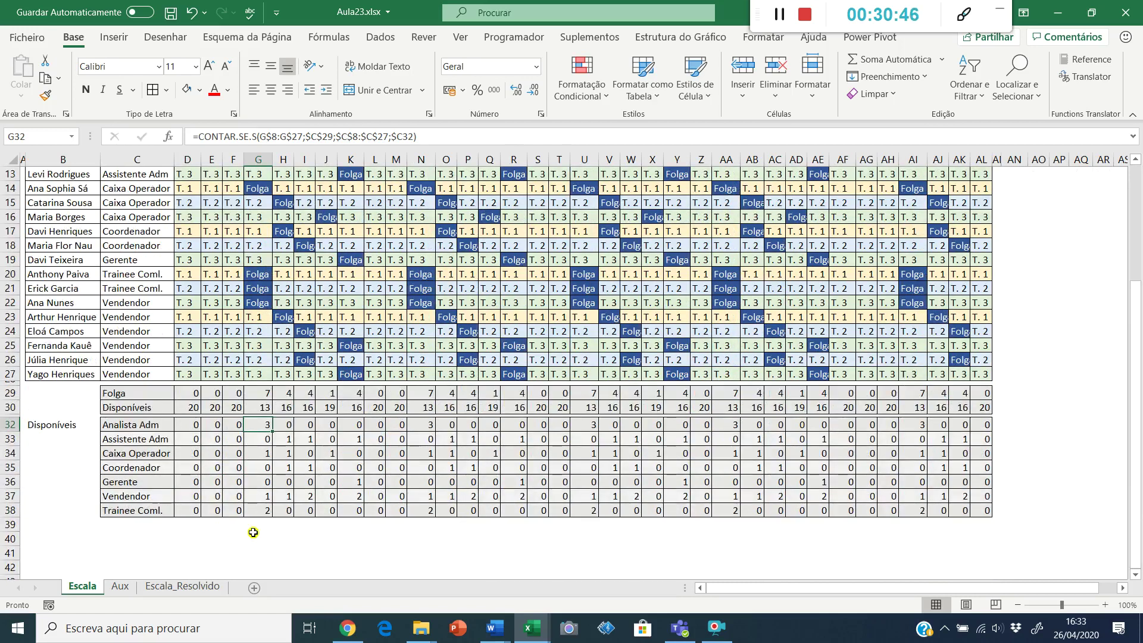
- Enter =CONTAR.SE($C$8:$C$27;C32) in G40 to count all Analista Adm employees
left_click(253, 532)
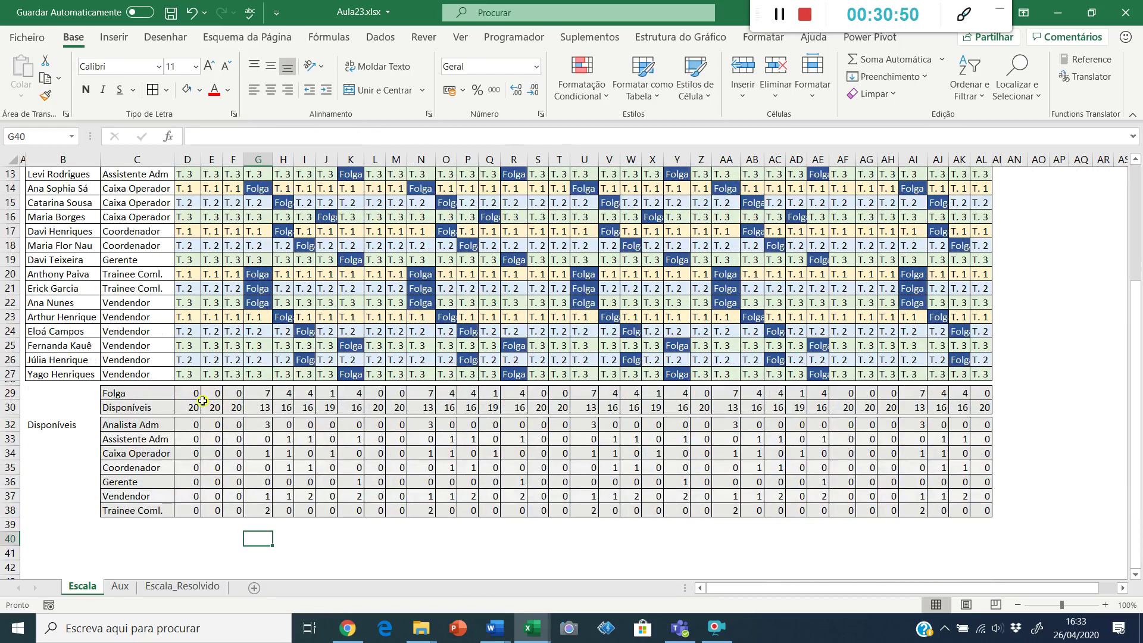
type("=conta")
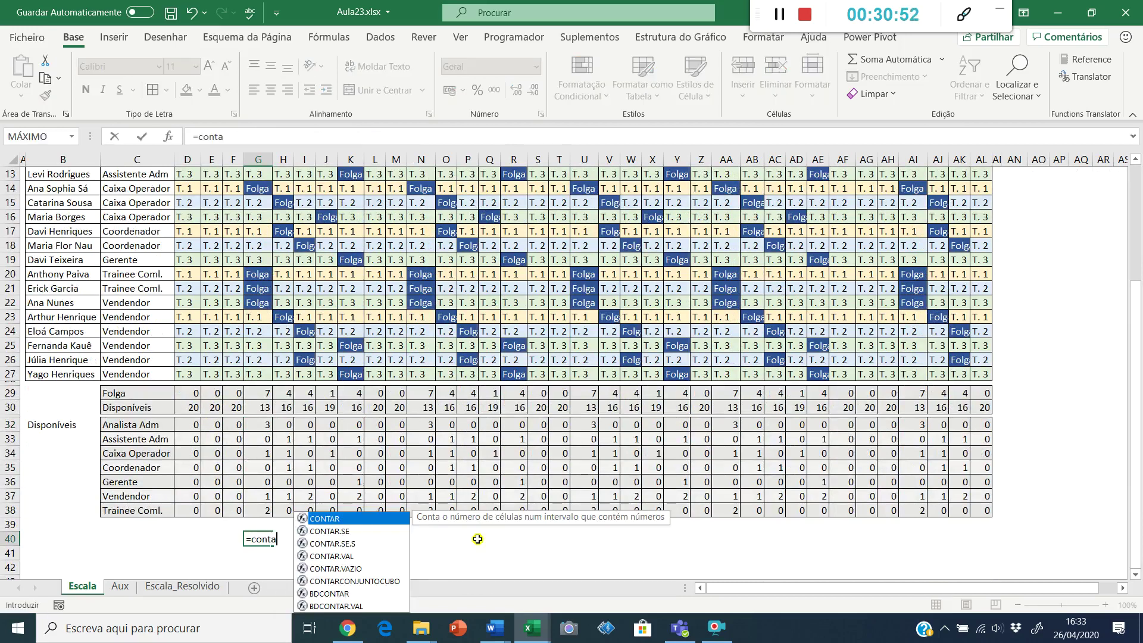
type("r.se")
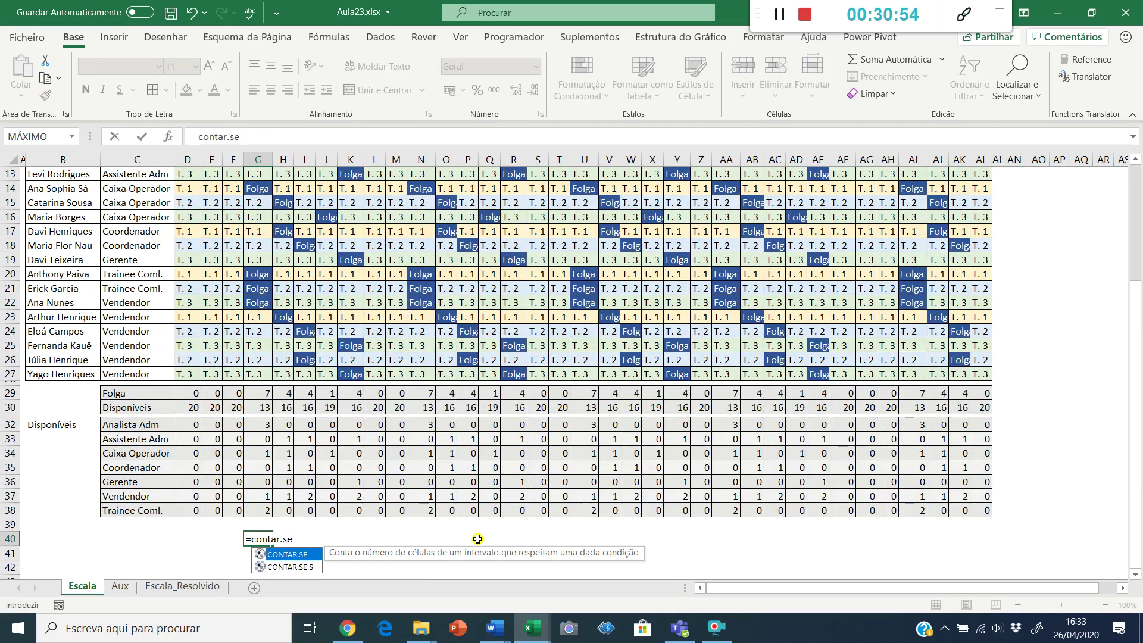
type("(")
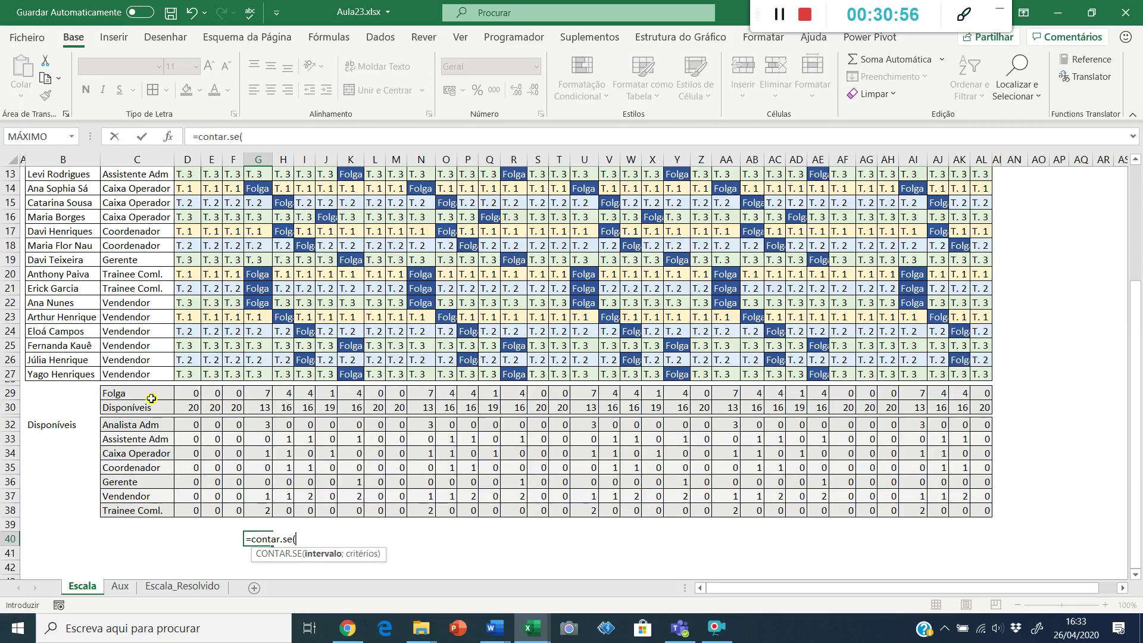
left_click(169, 136)
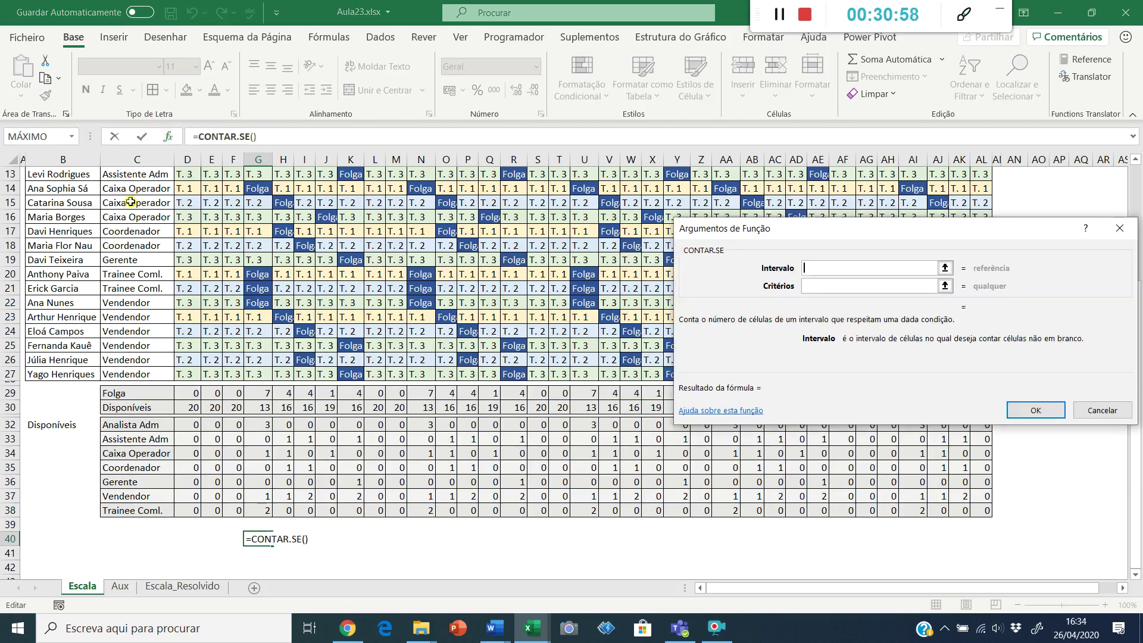
left_click_drag(129, 374, 149, 233)
key("F4")
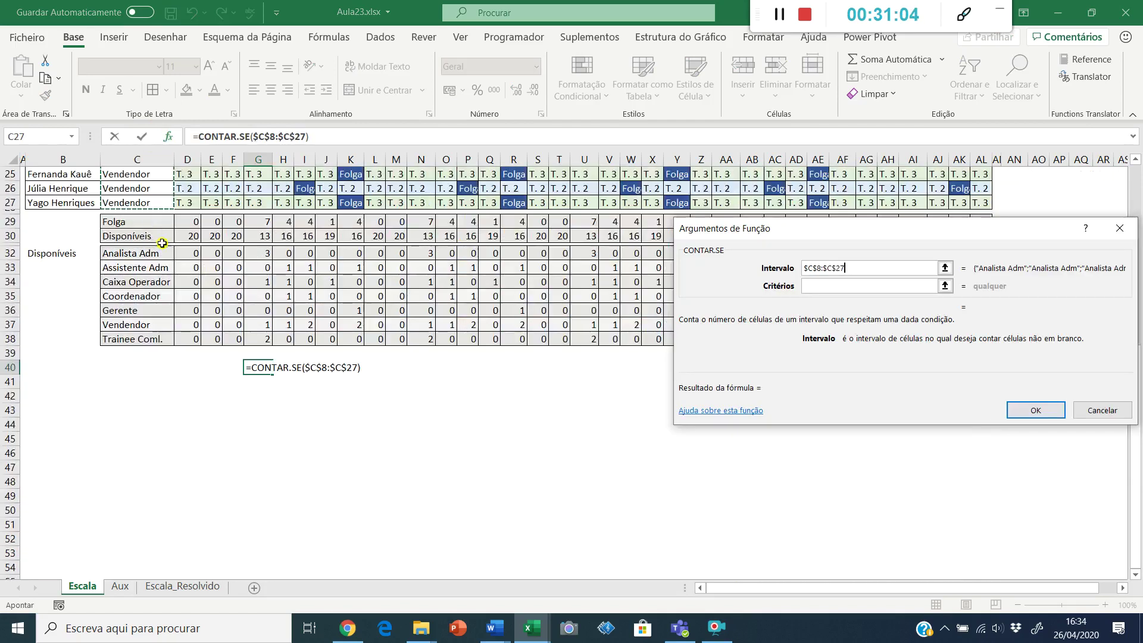
type(";")
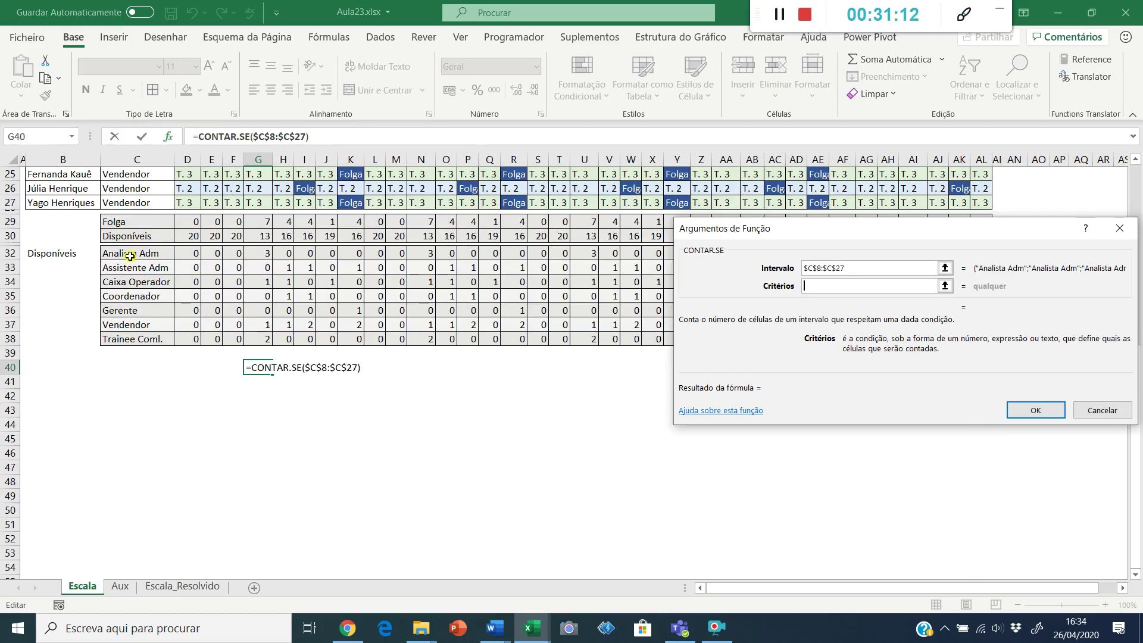
left_click(130, 256)
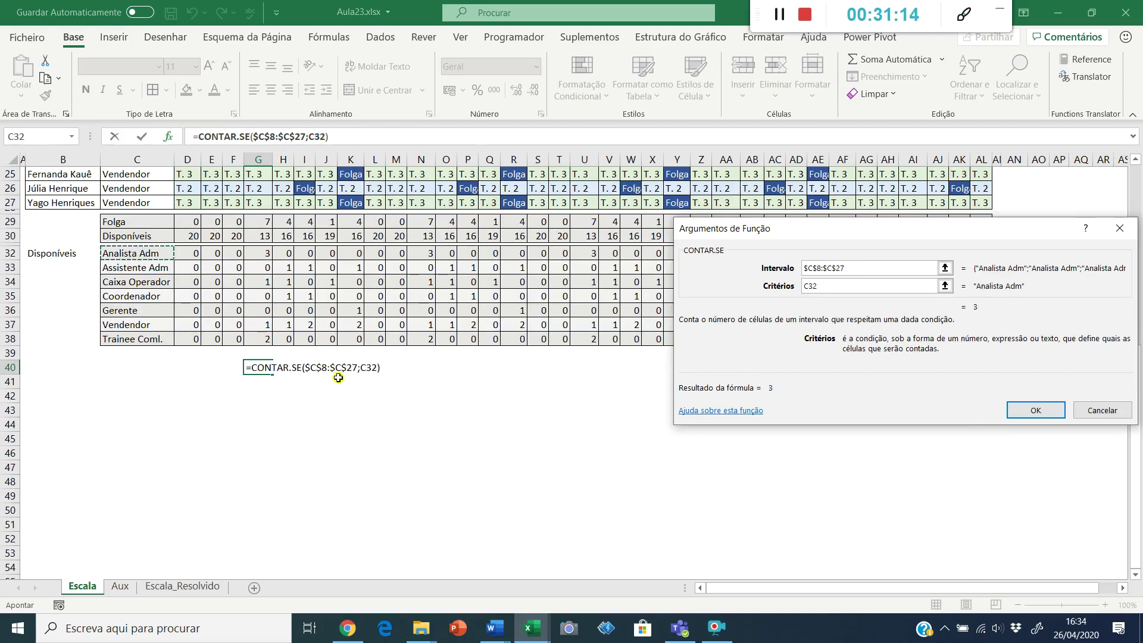
key("Return")
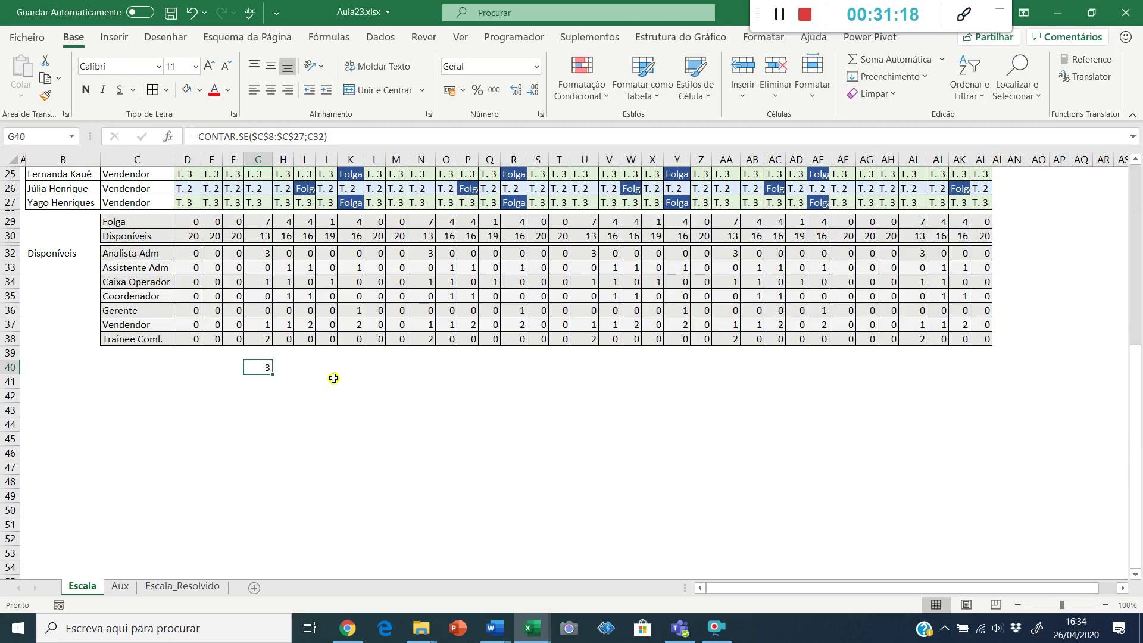
- Copy the CONTAR.SE expression from G40 into G32 ahead of CONTAR.SE.S, subtract the latter, and fix the criterion as $C32
left_click(196, 136)
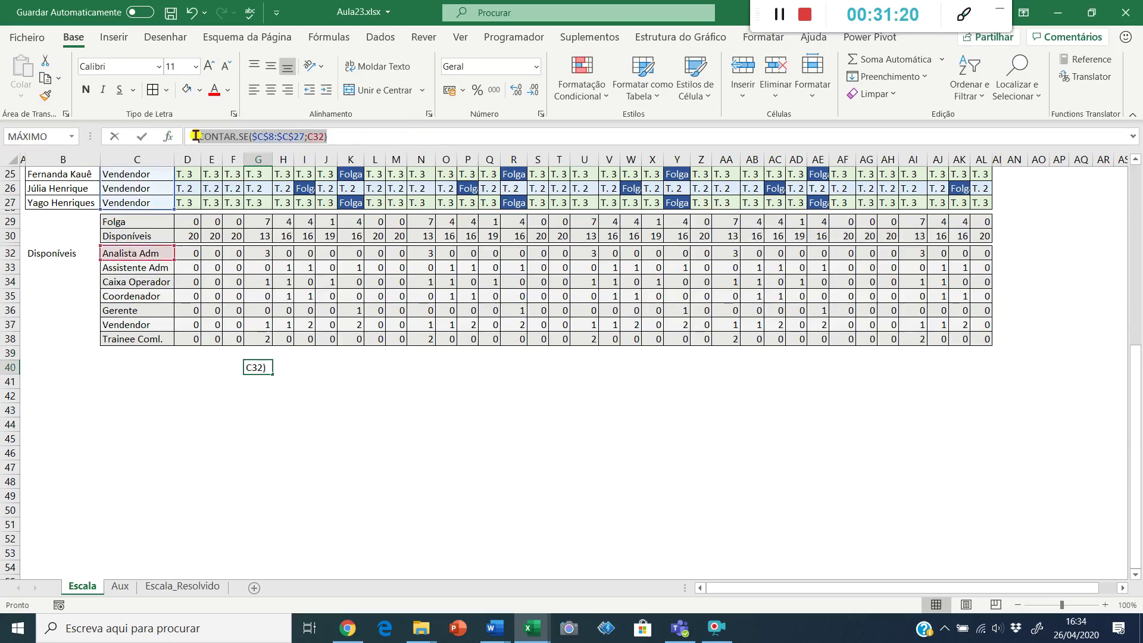
left_click_drag(193, 136, 200, 135)
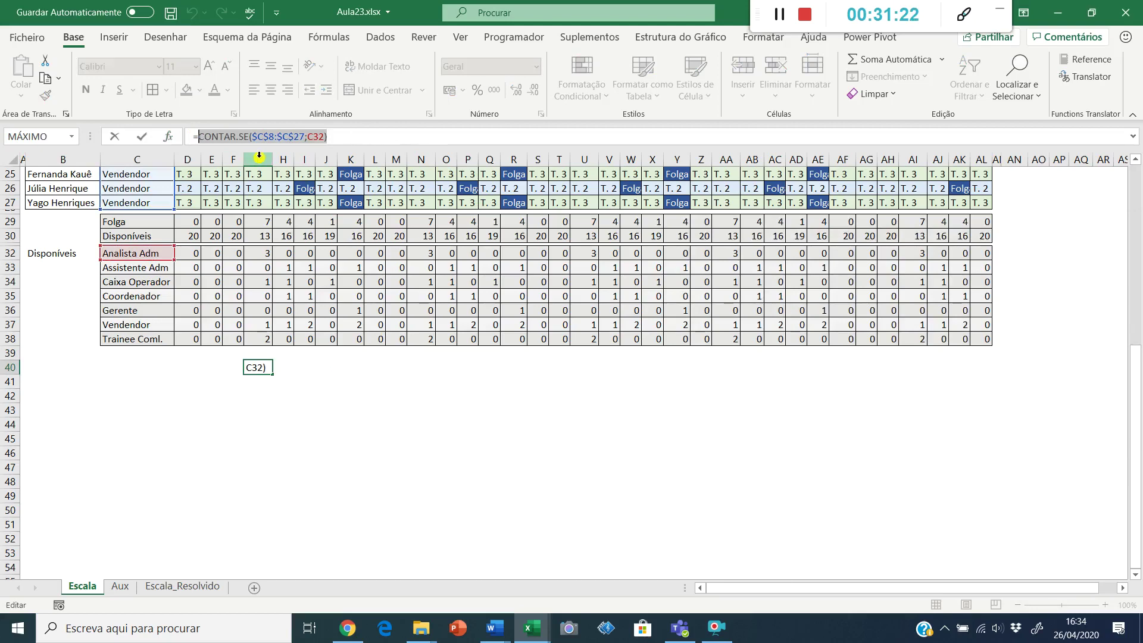
key("ctrl+c")
key("Escape")
left_click(268, 253)
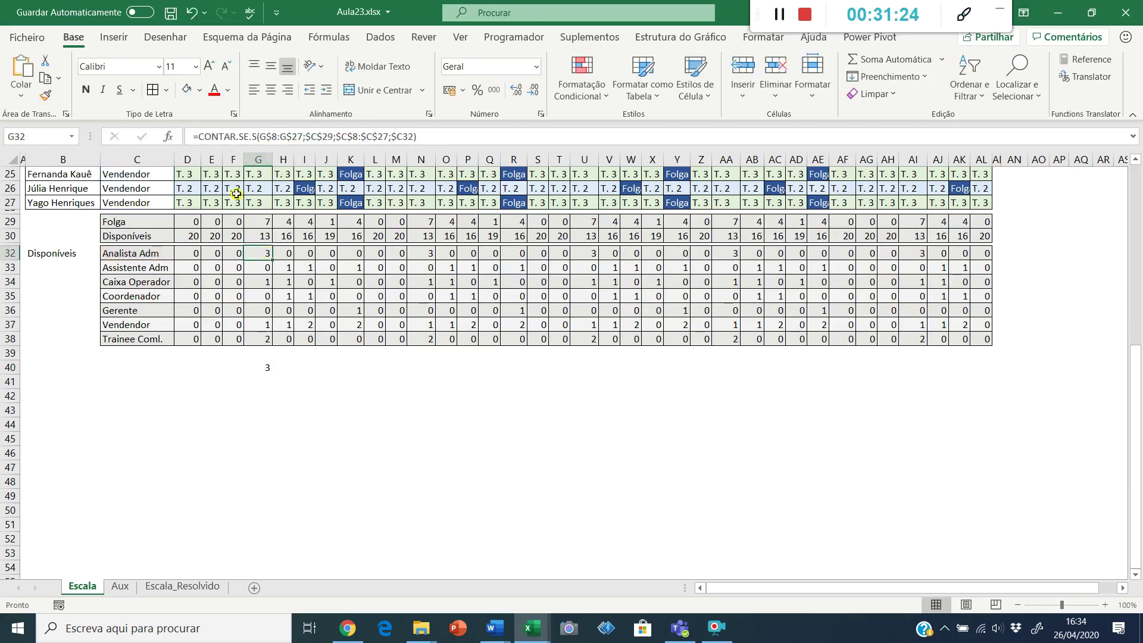
left_click(201, 143)
key("ctrl+v")
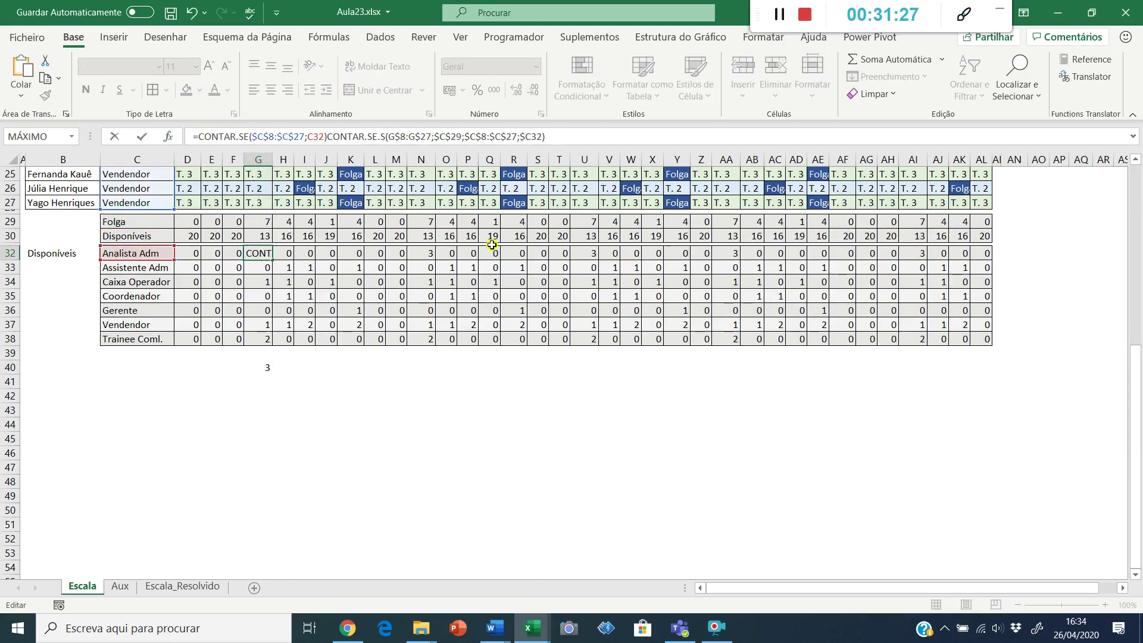
type("-")
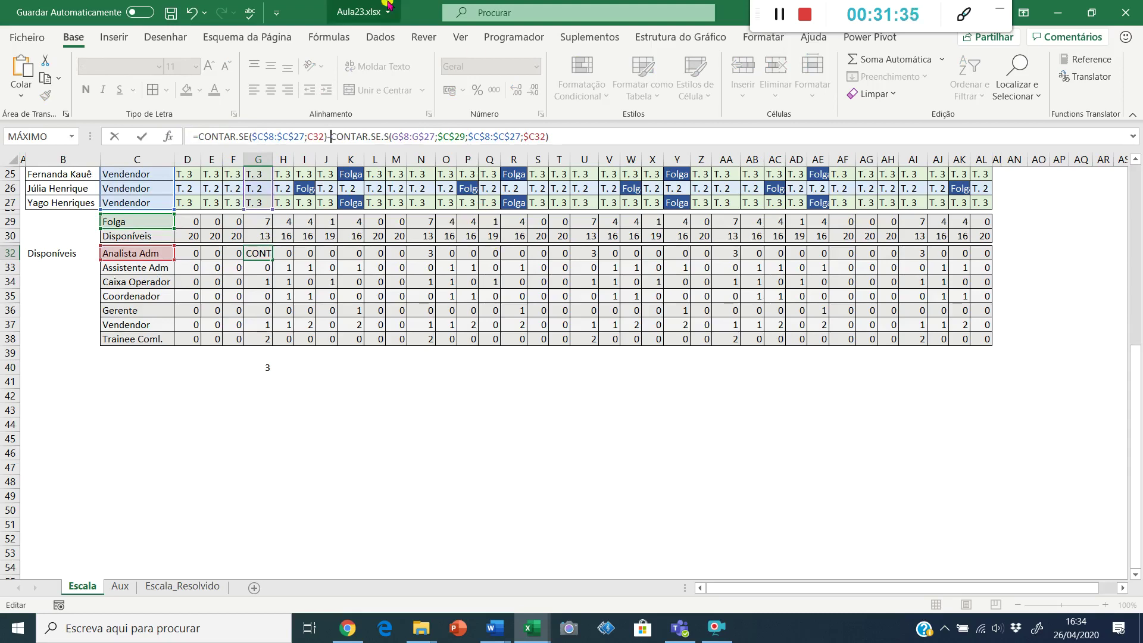
left_click(314, 136)
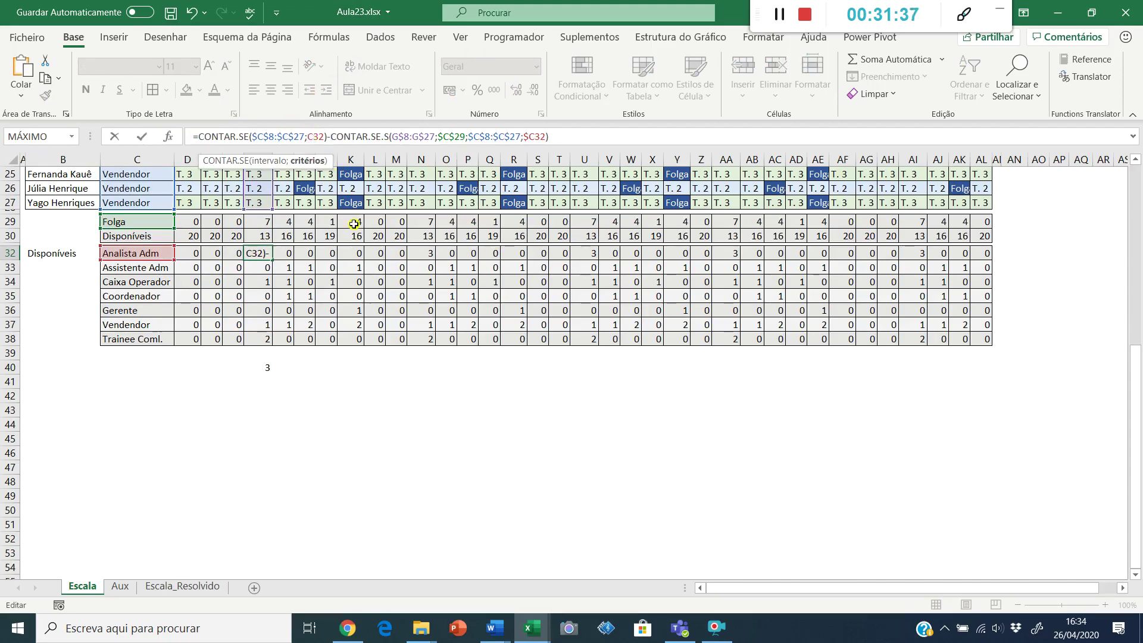
type("$")
key("ctrl+Return")
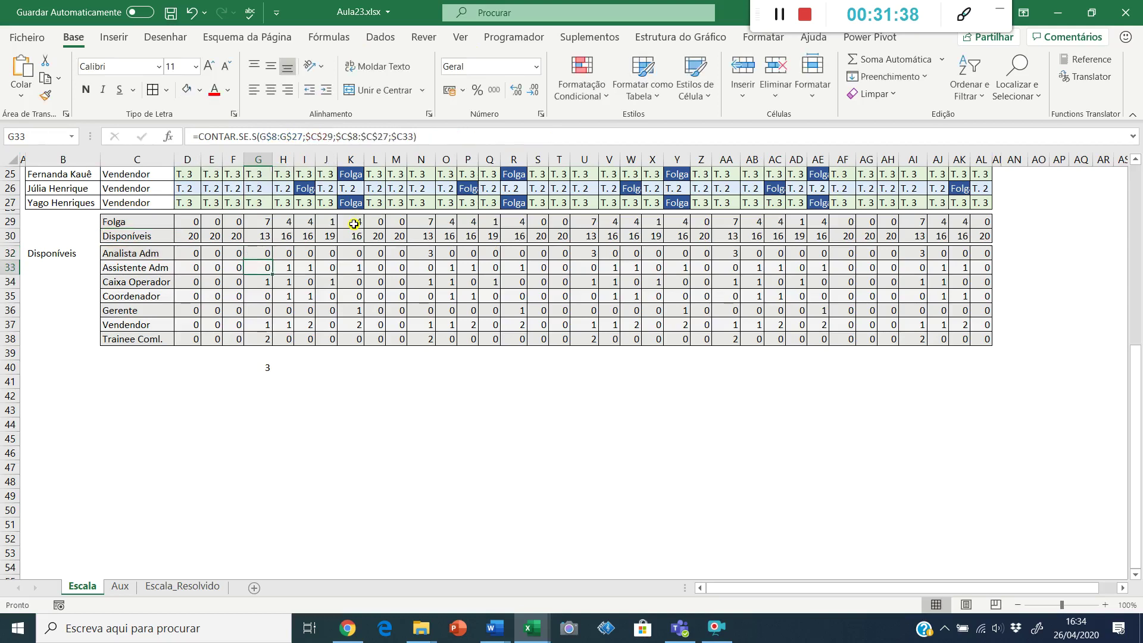
- Copy the G32 availability formula across all functions and days, filling D32:AL38
key("ctrl+c")
key("Left")
key("Left")
key("Left")
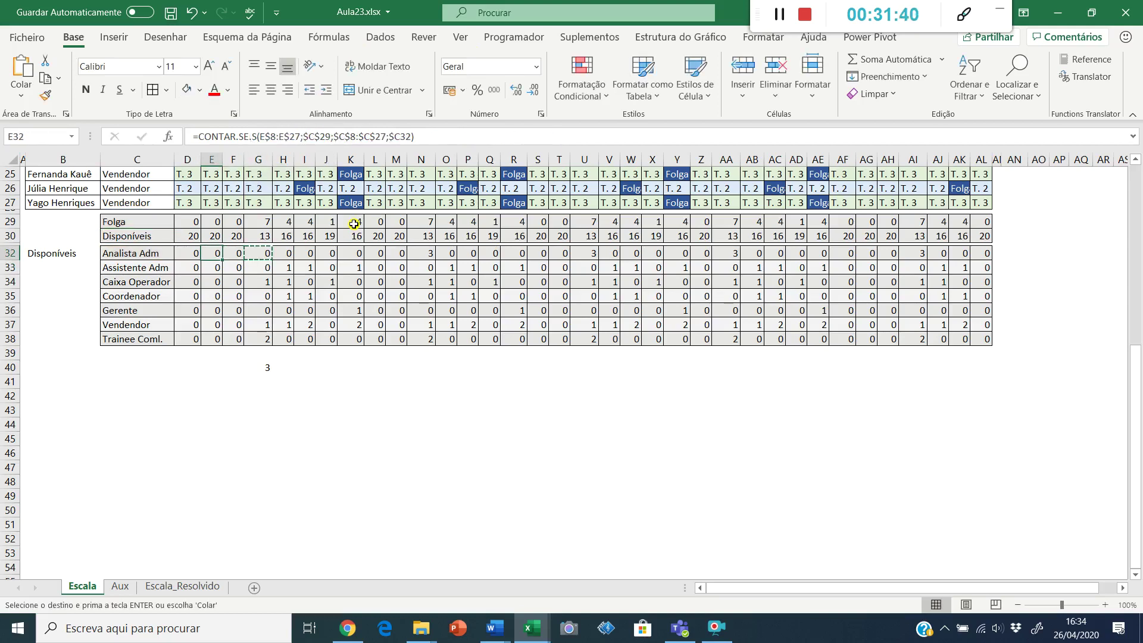
key("ctrl+shift+Right")
key("ctrl+shift+Down")
key("ctrl+v")
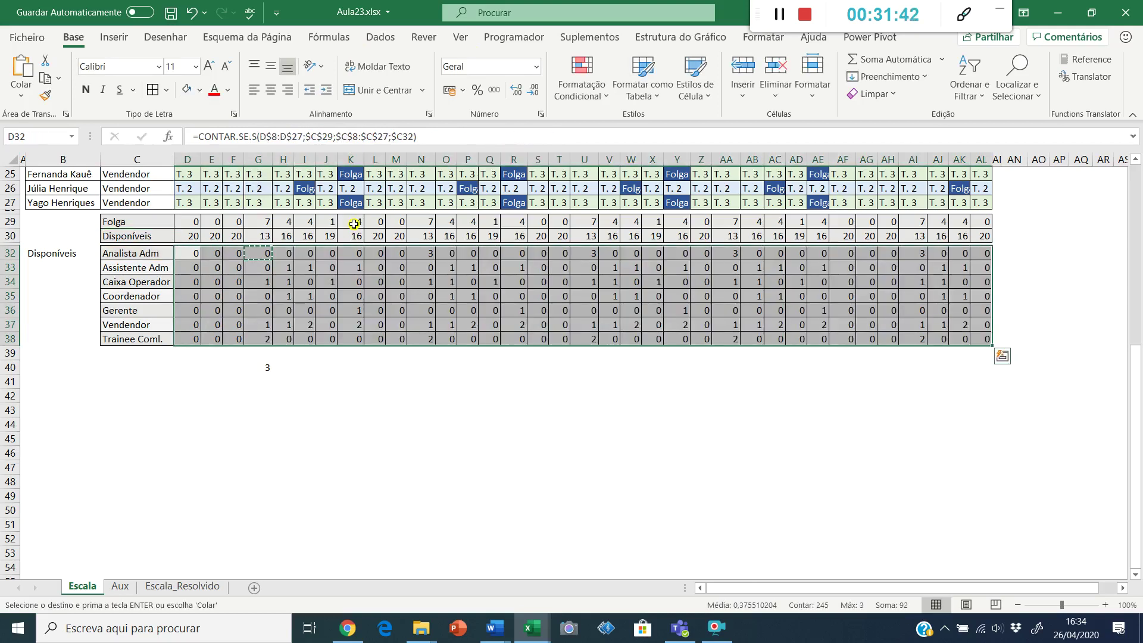
key("Return")
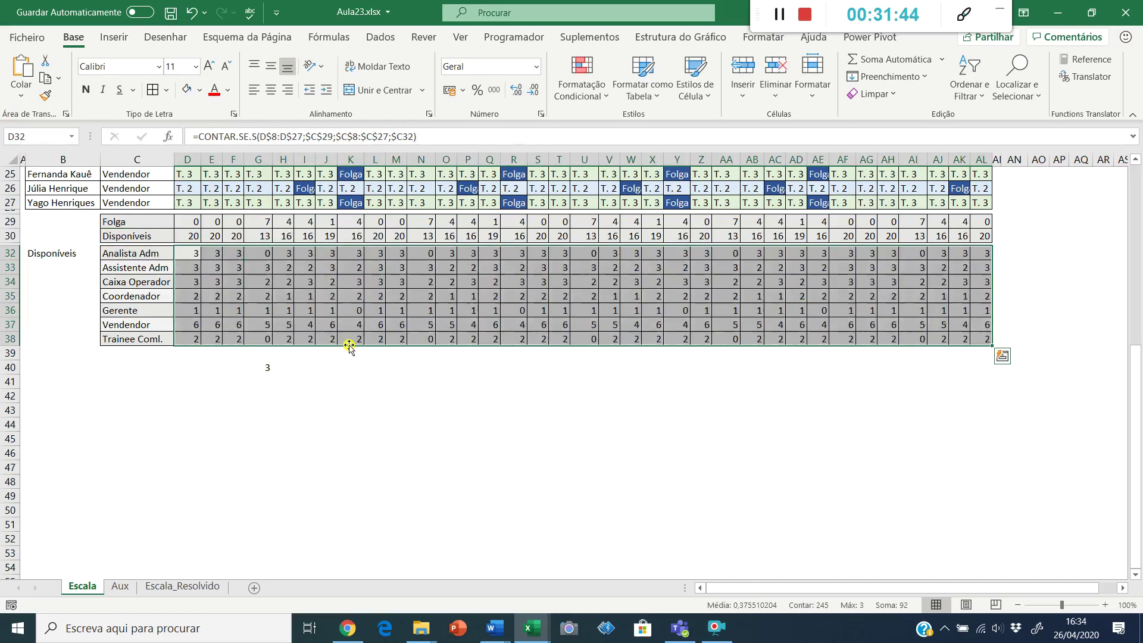
- Apply the current fill colour to the alternate function rows C33:AL33, C35:AL35 and C37:AL37
key("shift+BackSpace")
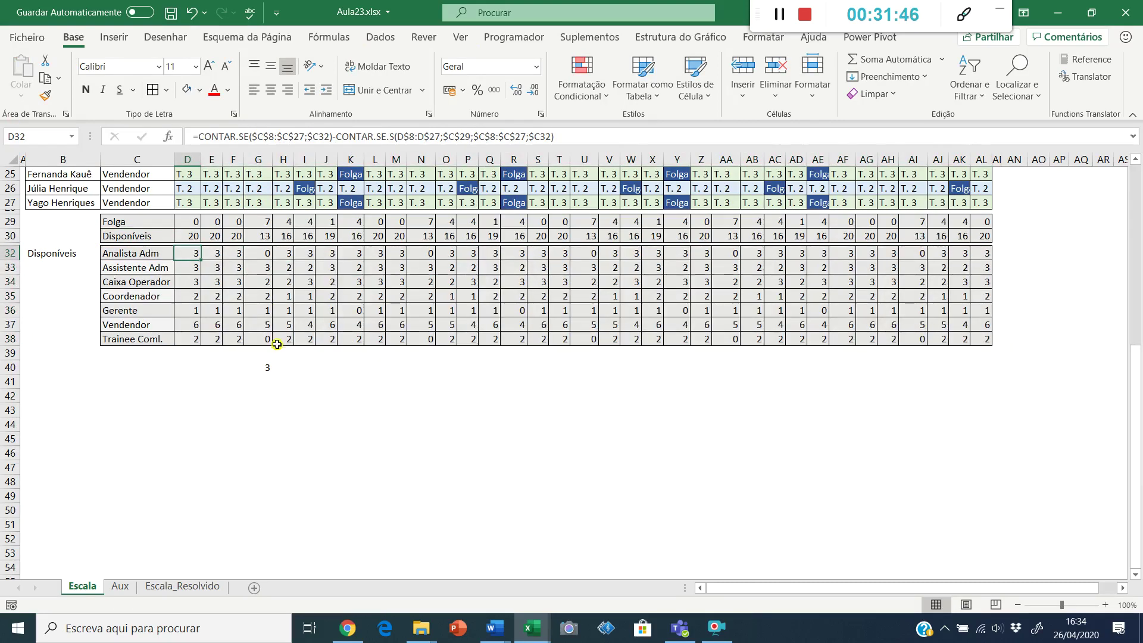
scroll(277, 346, "up", 6)
scroll(277, 345, "up", 1)
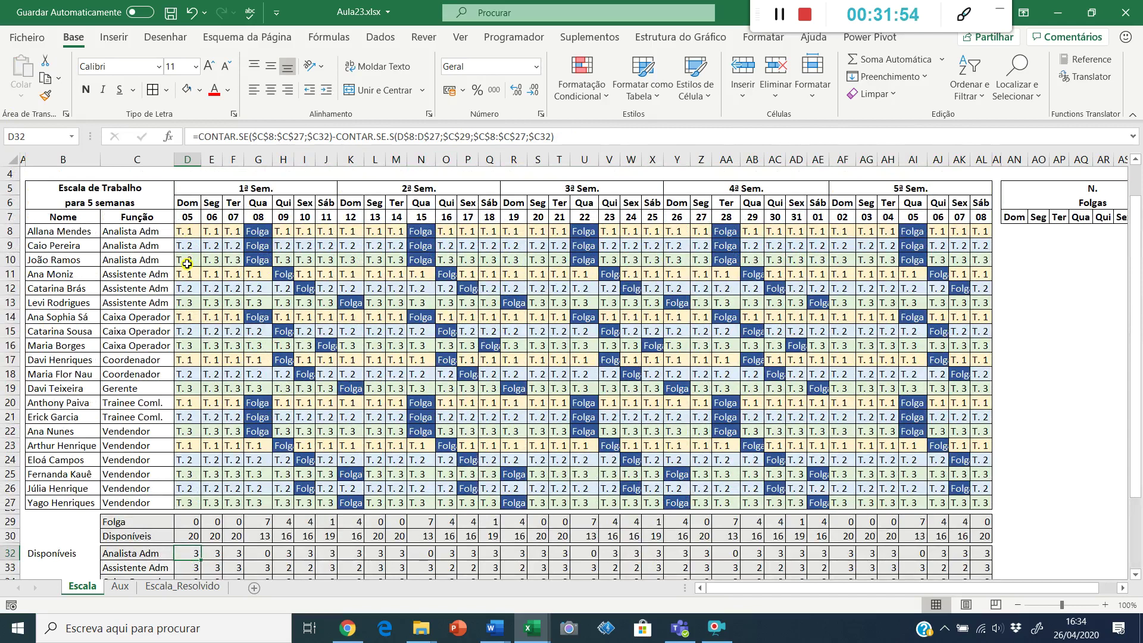
scroll(307, 411, "down", 1)
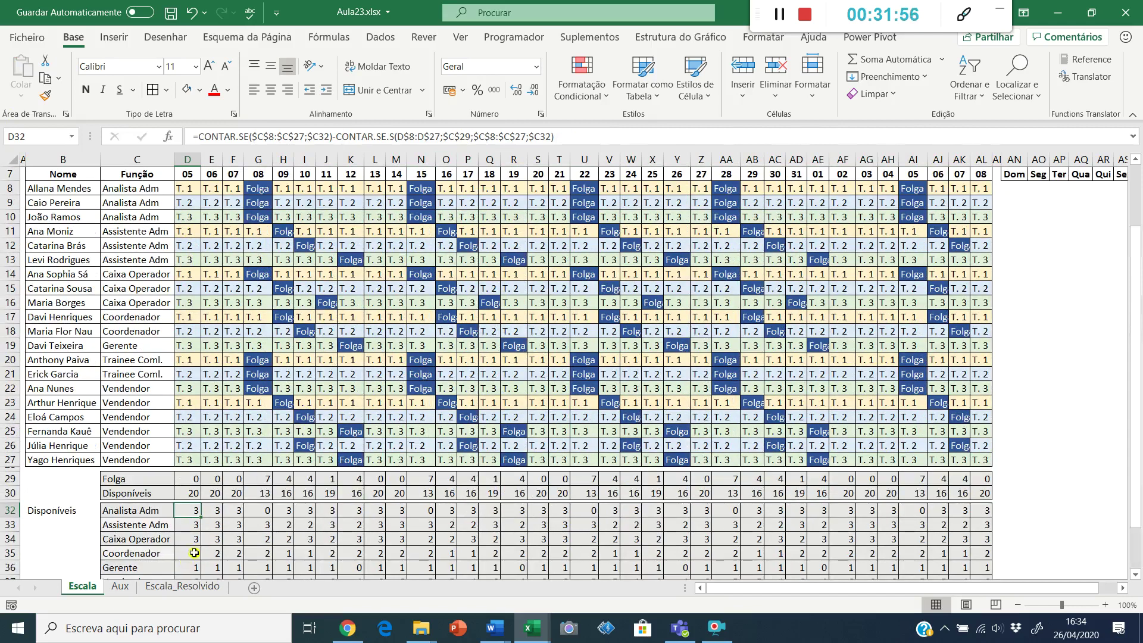
scroll(419, 515, "down", 1)
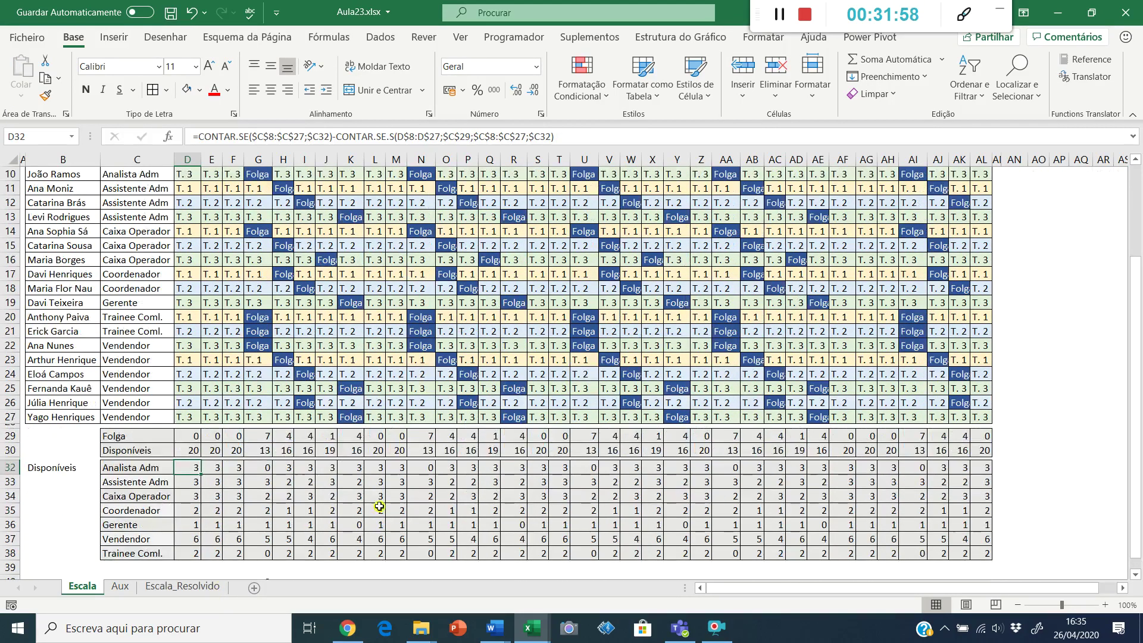
left_click(154, 480)
key("ctrl+shift+Right")
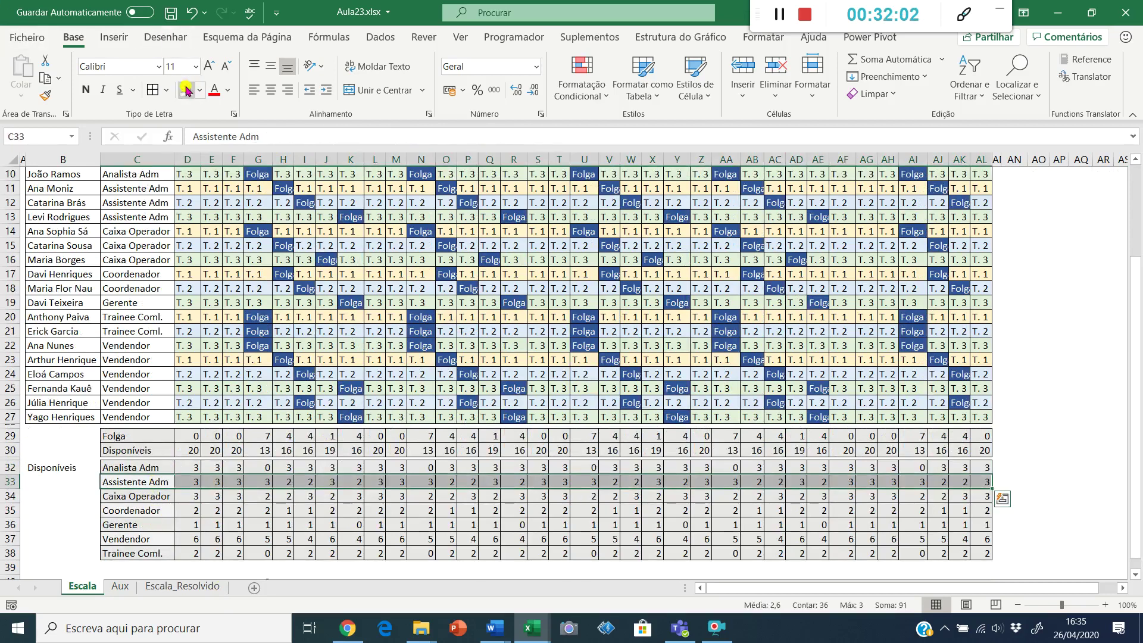
key("Down")
key("Down")
key("ctrl+shift+Right")
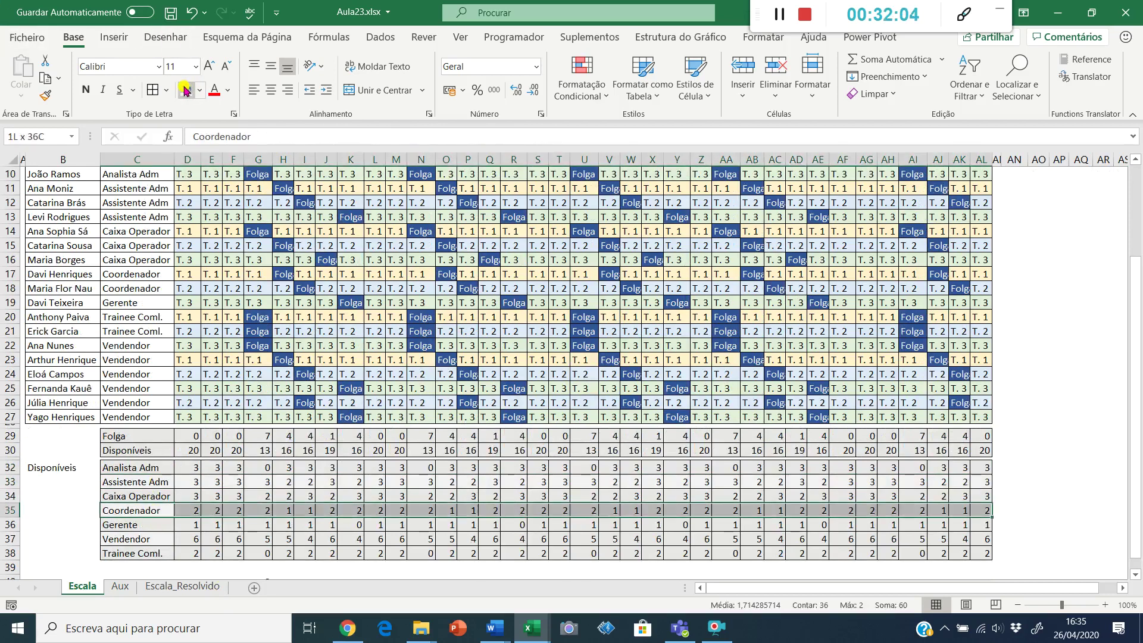
key("Down")
key("Down")
key("ctrl+shift+Right")
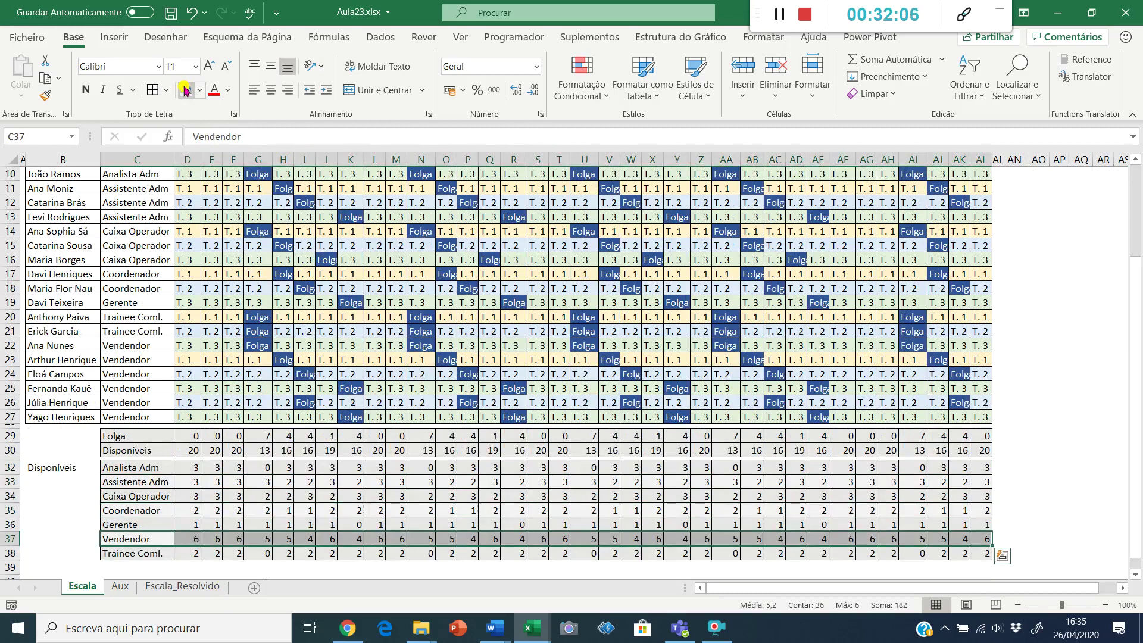
- Create a conditional formatting rule on D32:AL38 for cells whose value is equal to 0
key("Up")
key("Up")
key("Up")
key("Up")
key("Up")
key("Right")
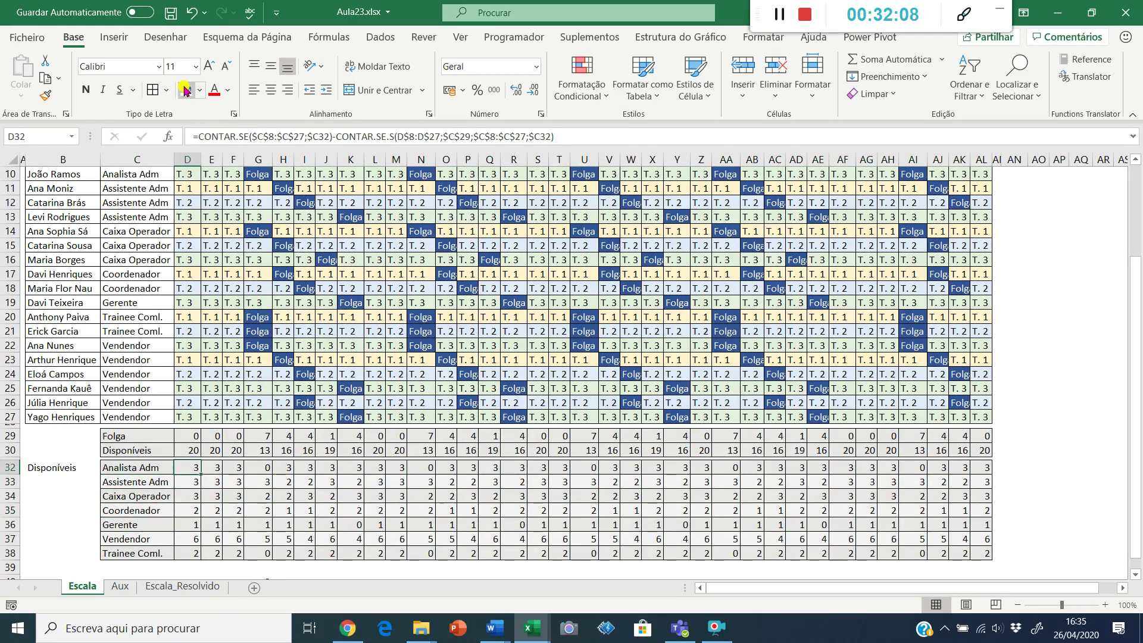
key("ctrl+shift+Down")
key("ctrl+shift+Right")
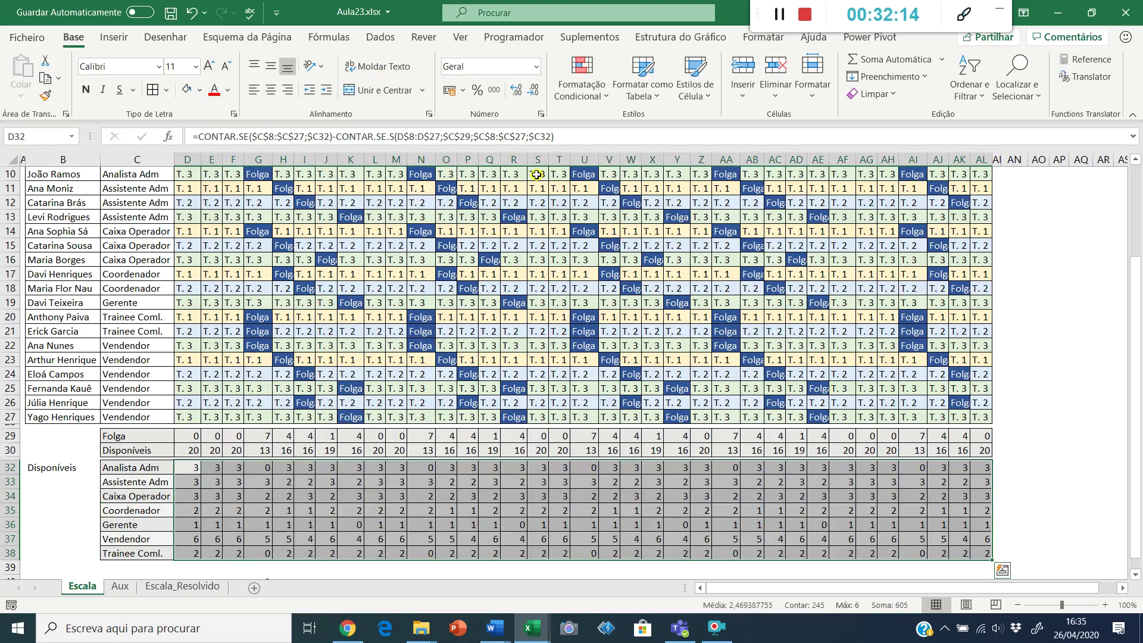
left_click(589, 92)
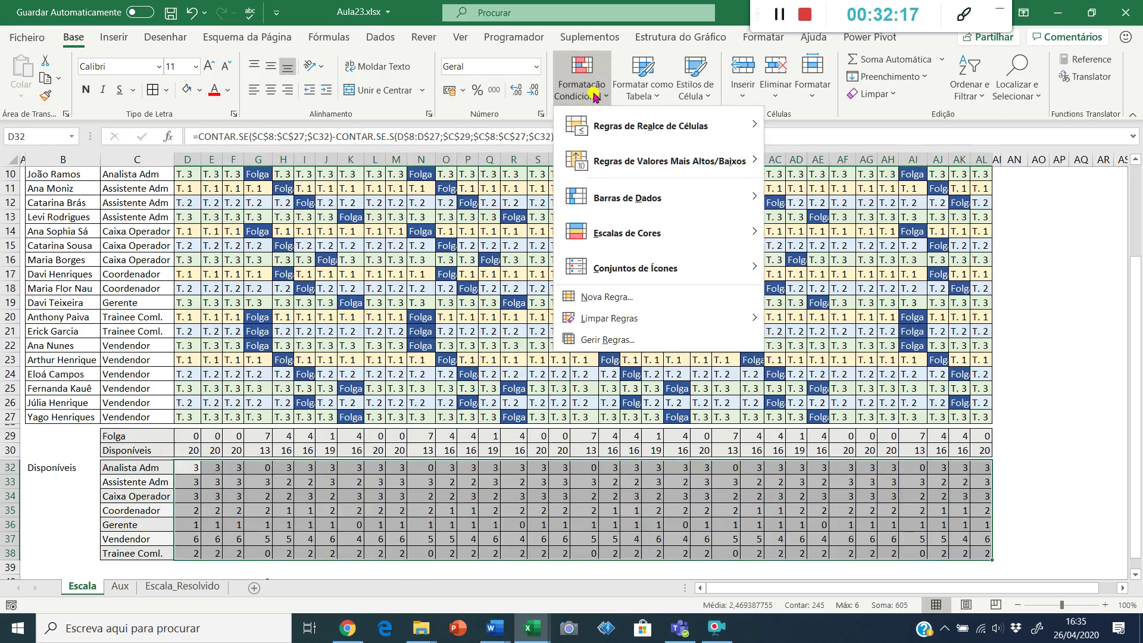
left_click(610, 297)
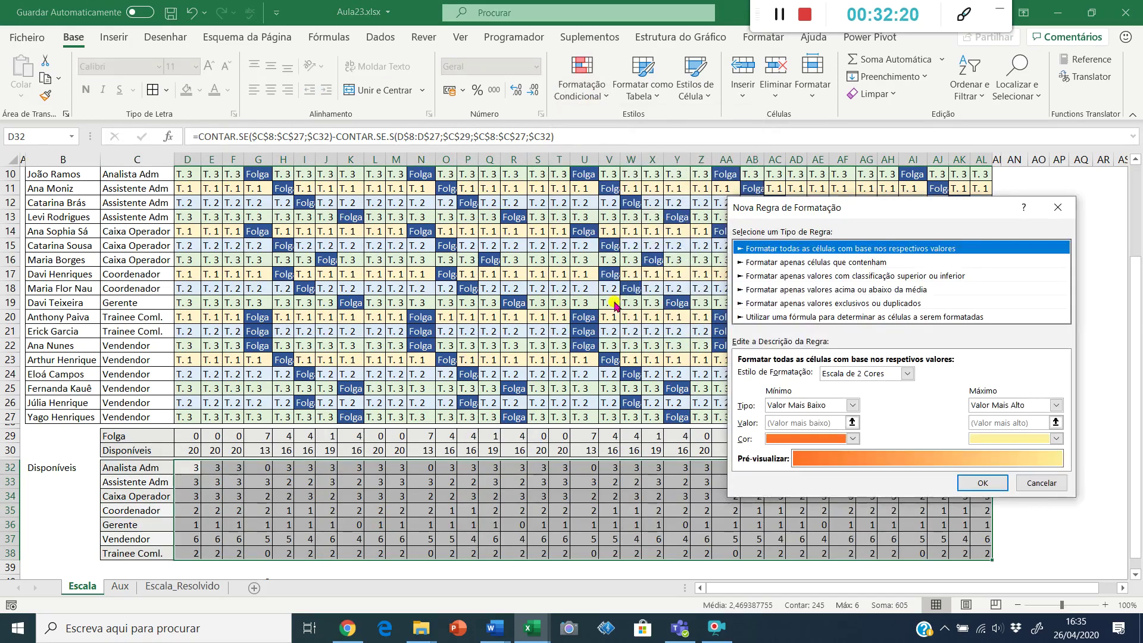
left_click(809, 262)
left_click(870, 376)
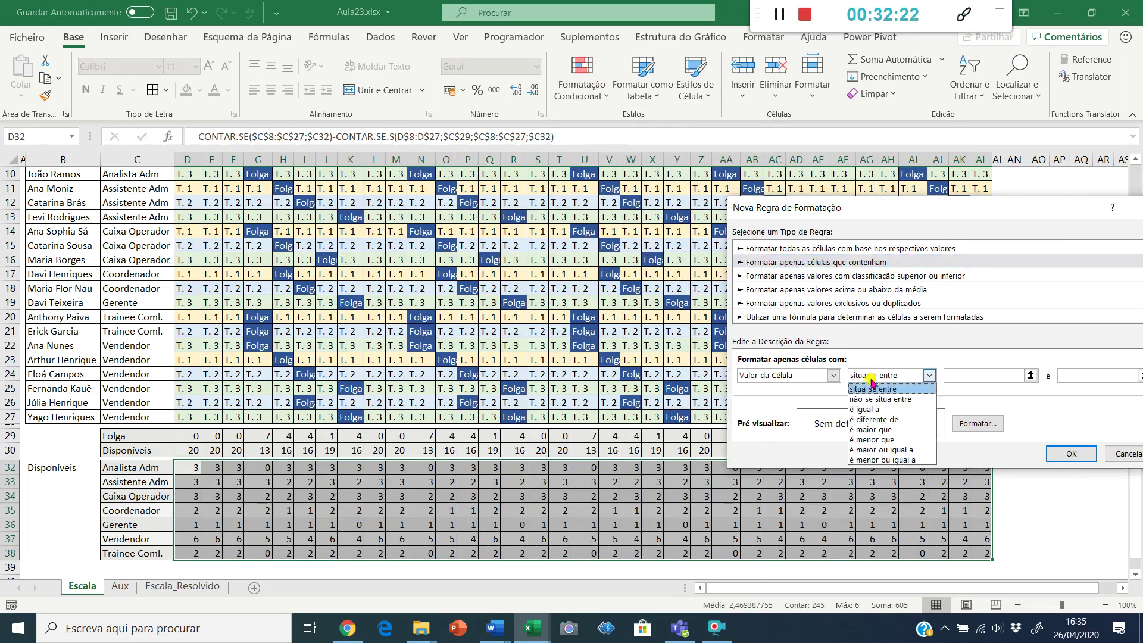
left_click(866, 409)
left_click(969, 376)
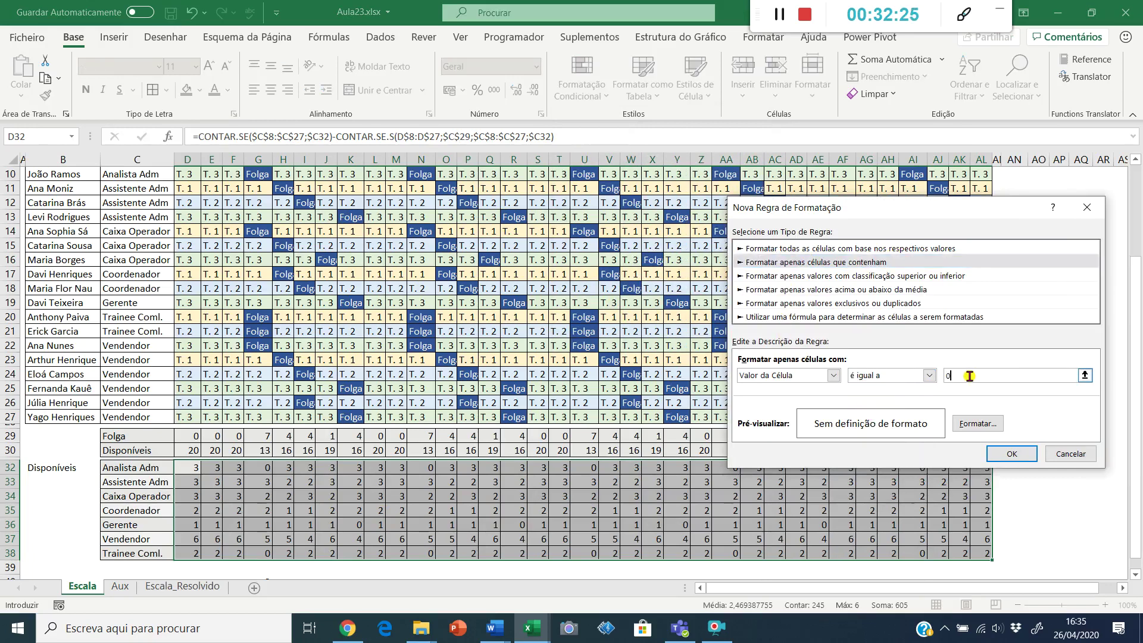
- Give the equal-to-0 rule a black fill and white font, and apply it to the availability counts
left_click(977, 423)
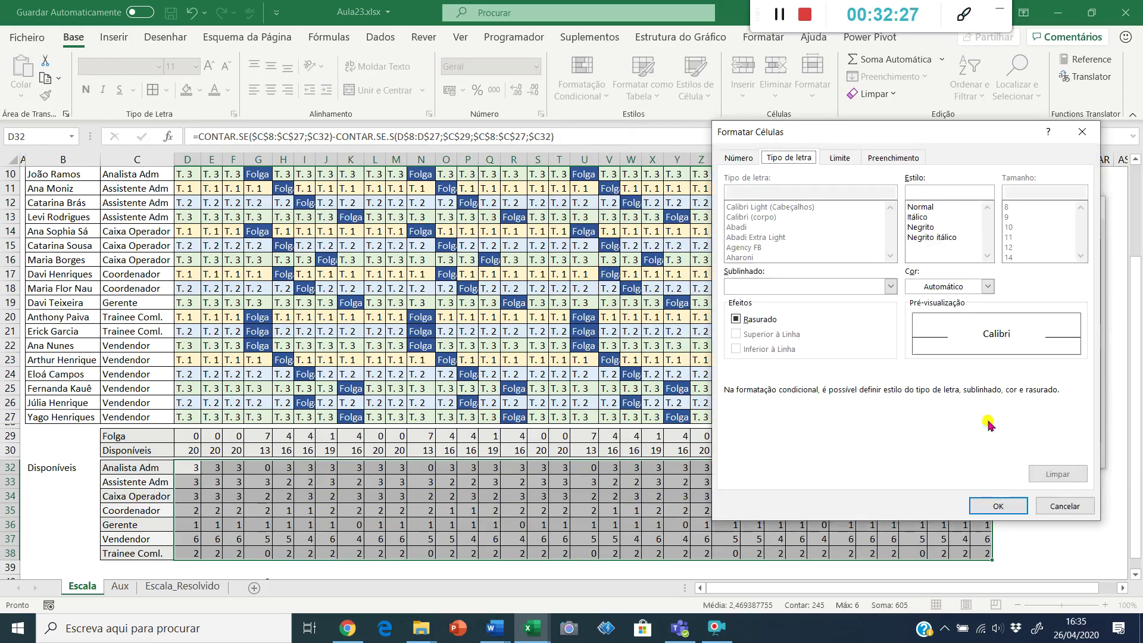
left_click(893, 158)
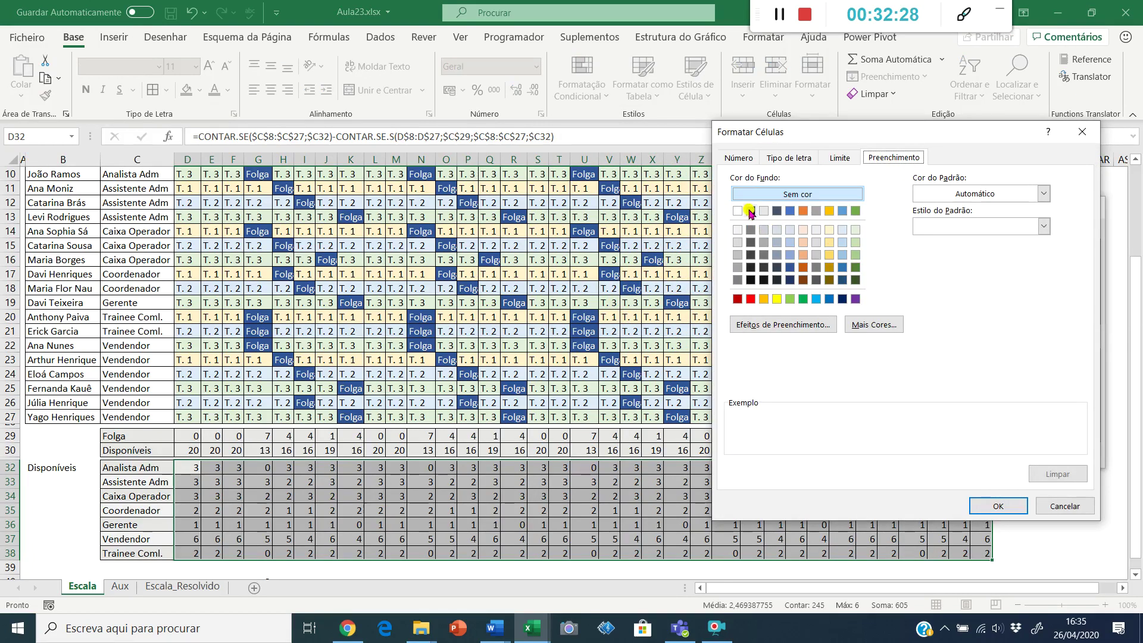
left_click(750, 211)
left_click(789, 158)
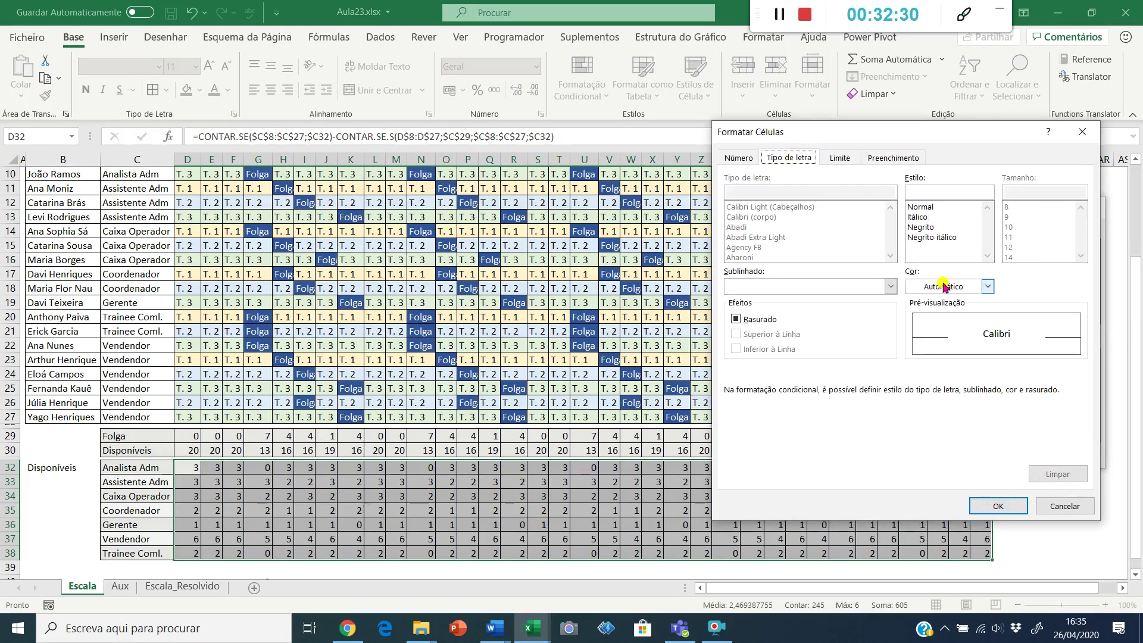
left_click(987, 286)
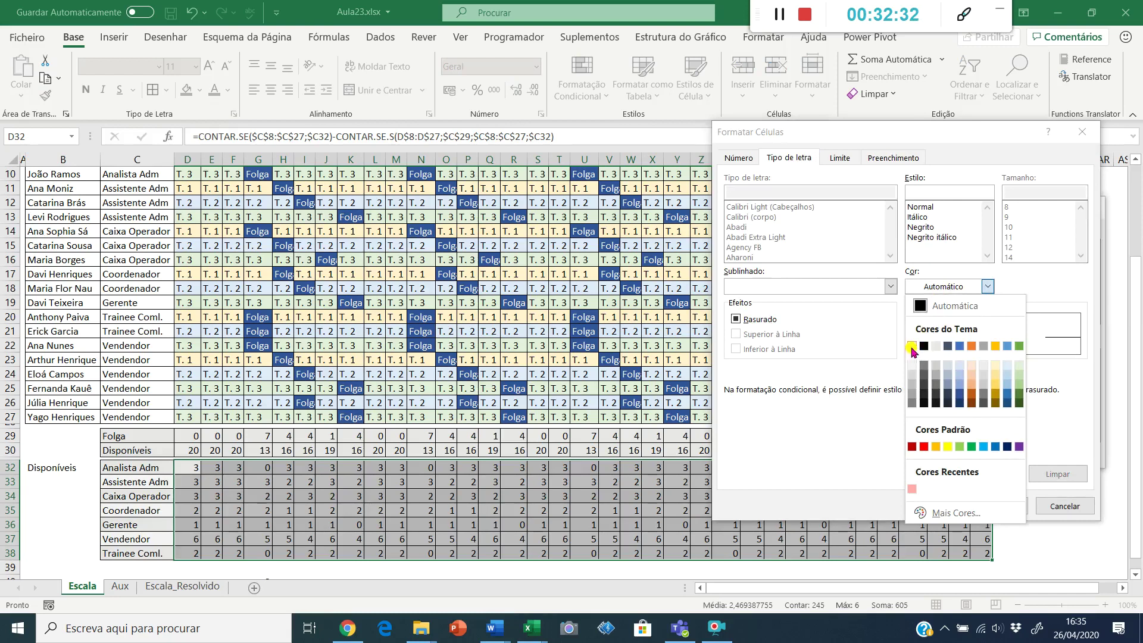
left_click(912, 346)
left_click(998, 506)
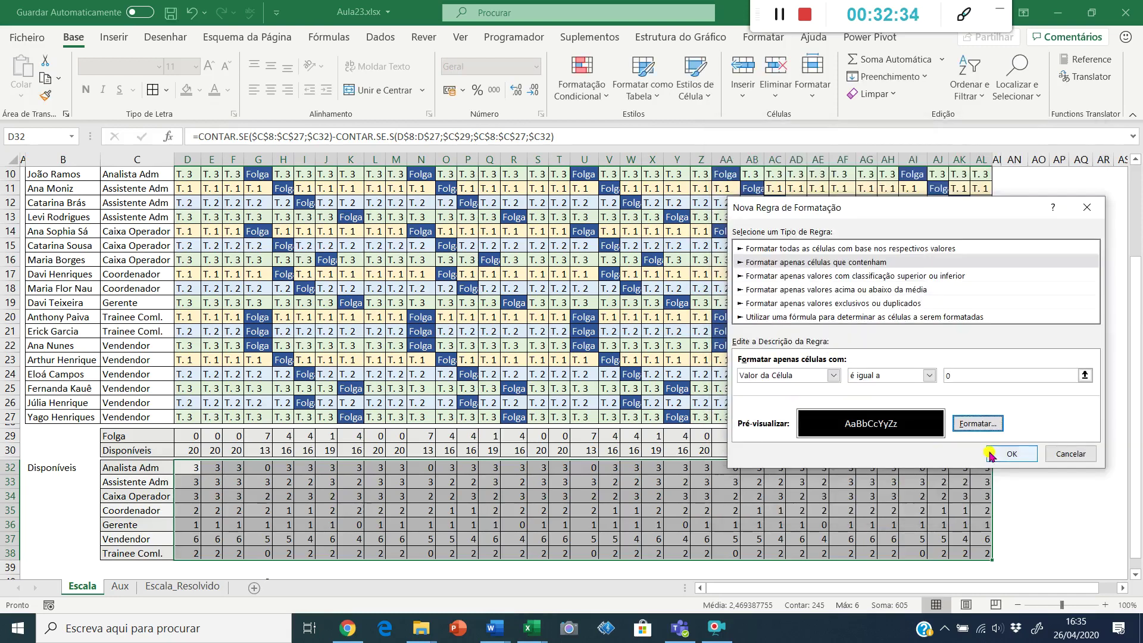
left_click(1011, 454)
left_click(543, 481)
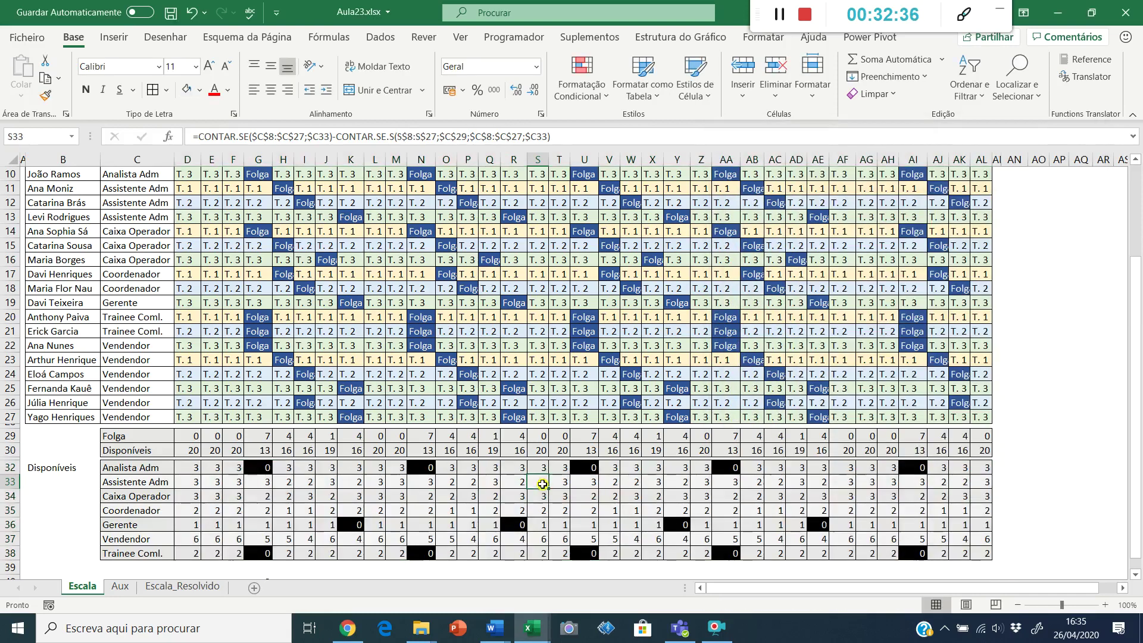
- Move the first-week Folga of the Analista Adm in row 9 to day 09, copying F9:G9 onto G9:H9
scroll(296, 467, "up", 1)
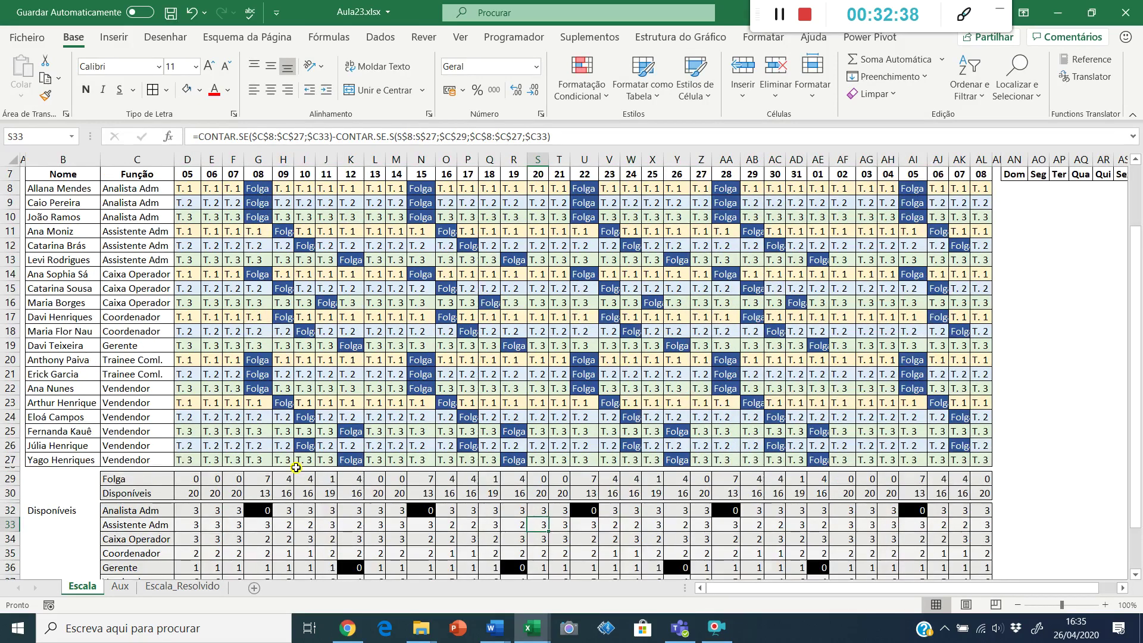
scroll(296, 467, "down", 2)
scroll(296, 467, "up", 1)
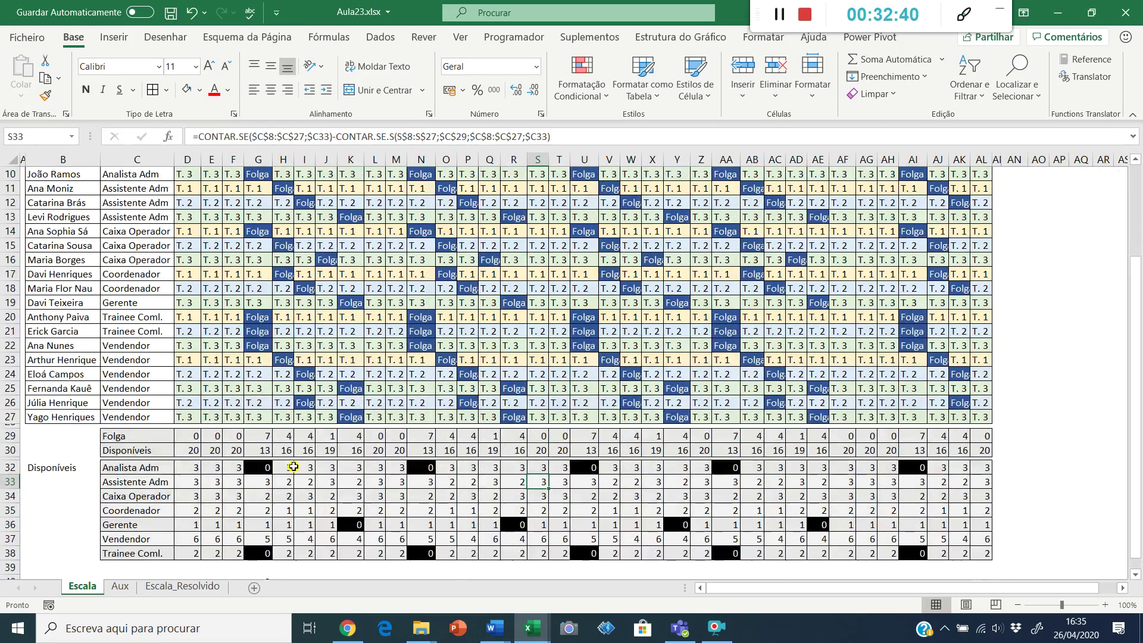
scroll(263, 464, "up", 2)
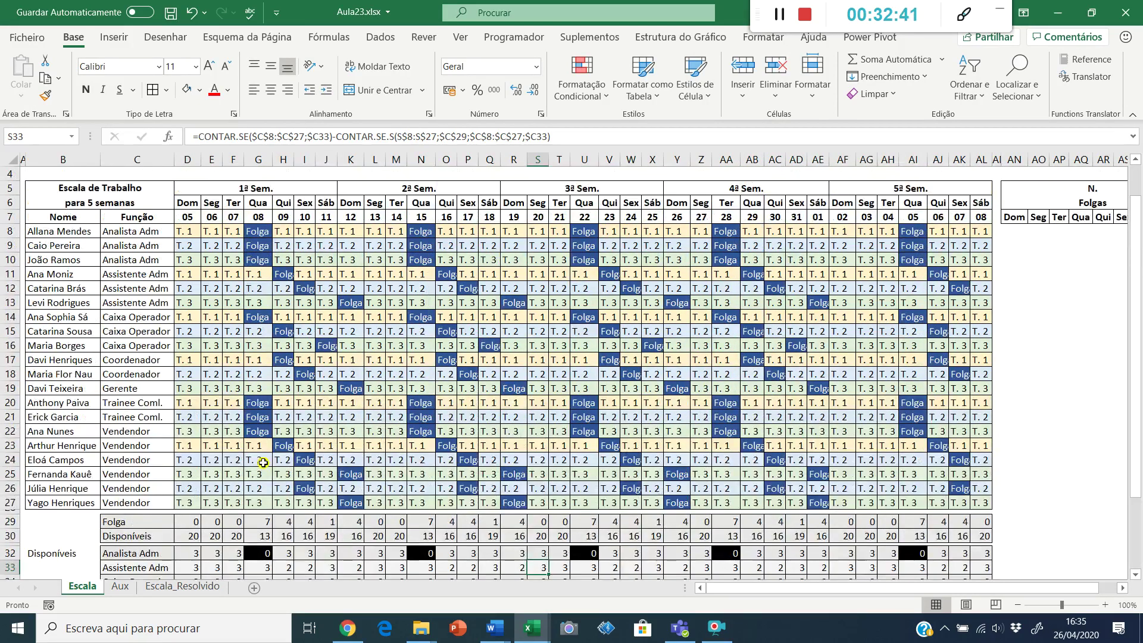
left_click(262, 245)
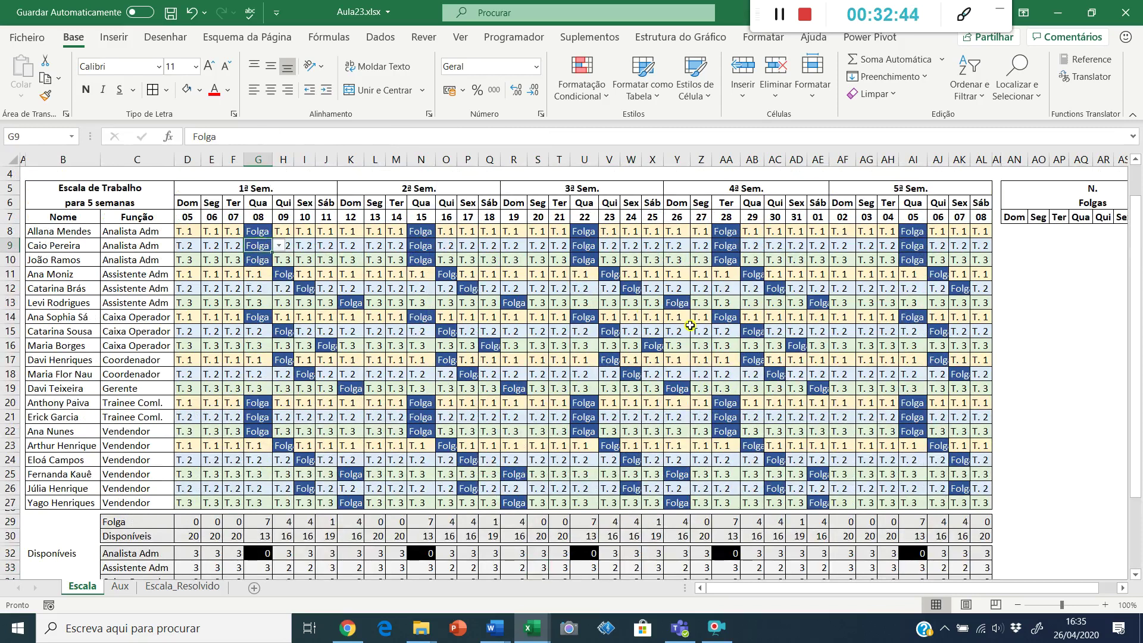
key("shift+Left")
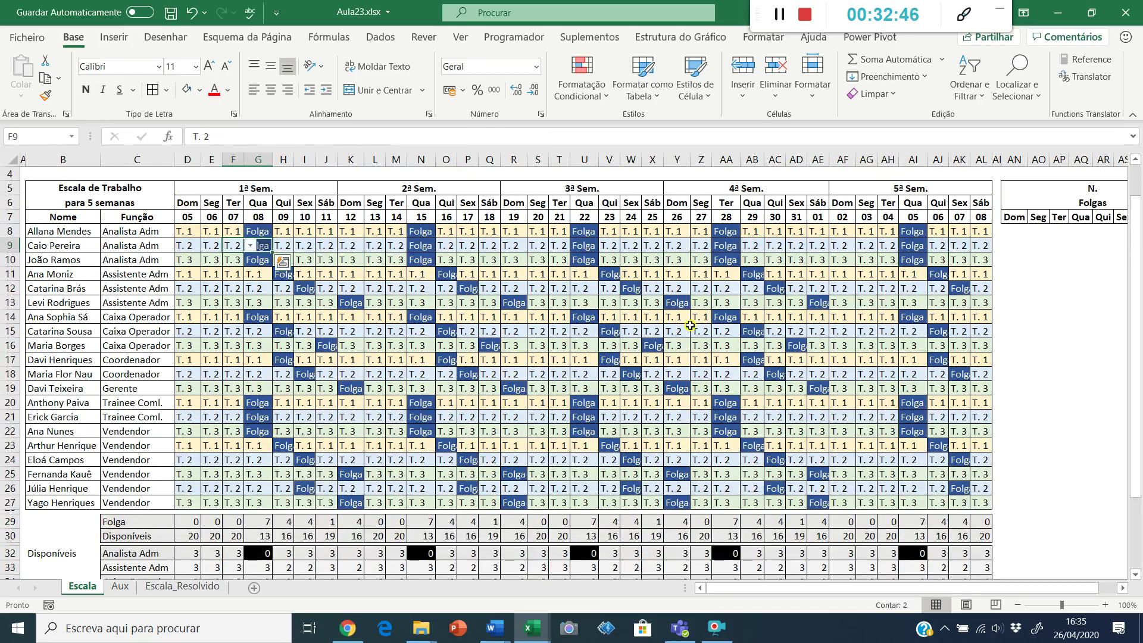
key("ctrl+c")
key("Return")
key("ctrl+z")
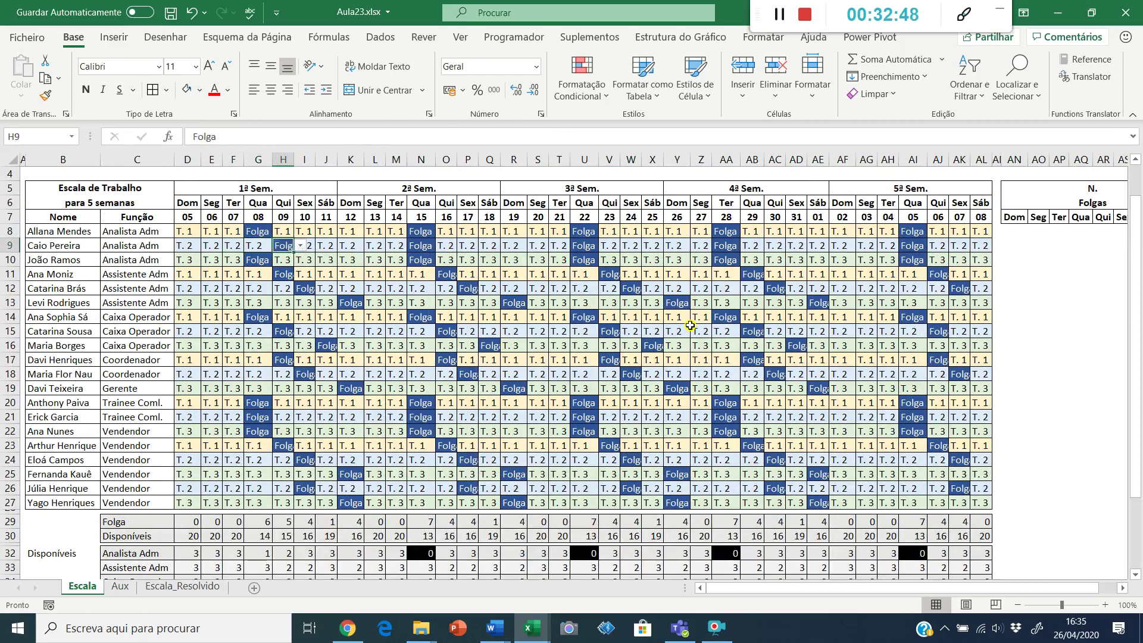
key("ctrl+y")
- Move the first-week Folga of the Analista Adm in row 10 to day 07, copying G10:H10 onto F10:G10
key("Down")
key("shift+Right")
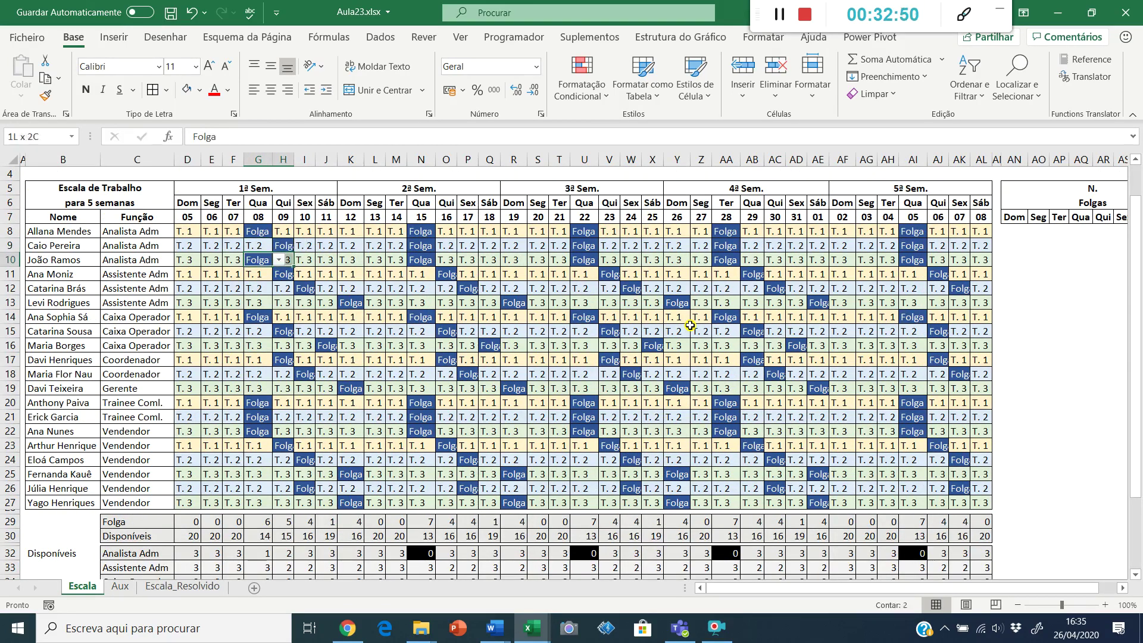
key("ctrl+c")
key("Left")
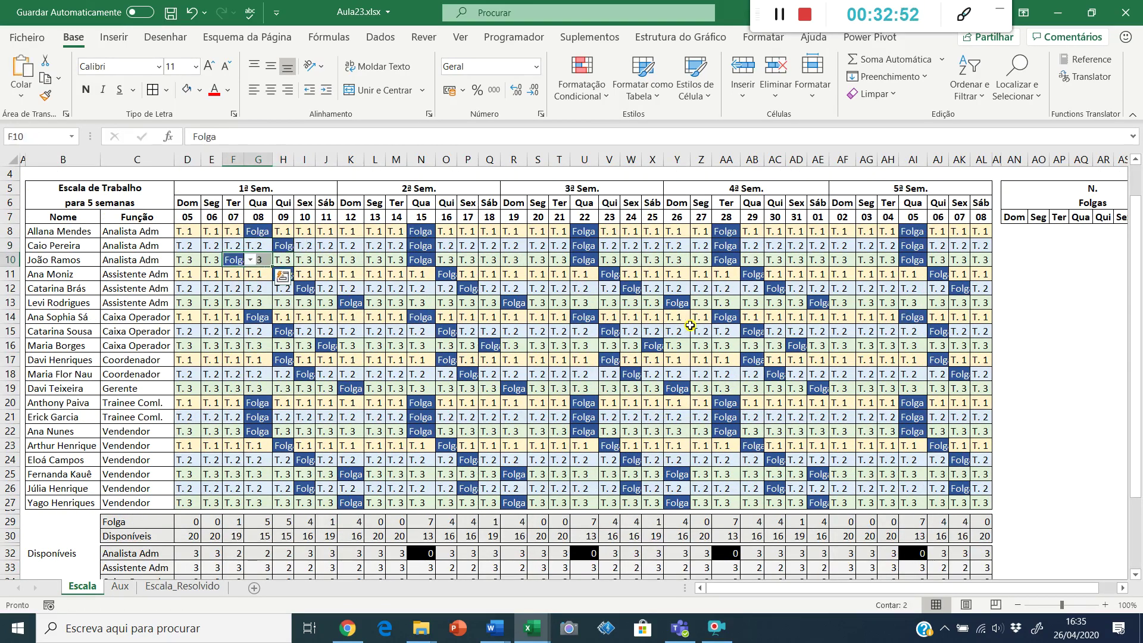
key("Return")
key("Right")
key("Right")
key("Right")
key("Right")
key("Right")
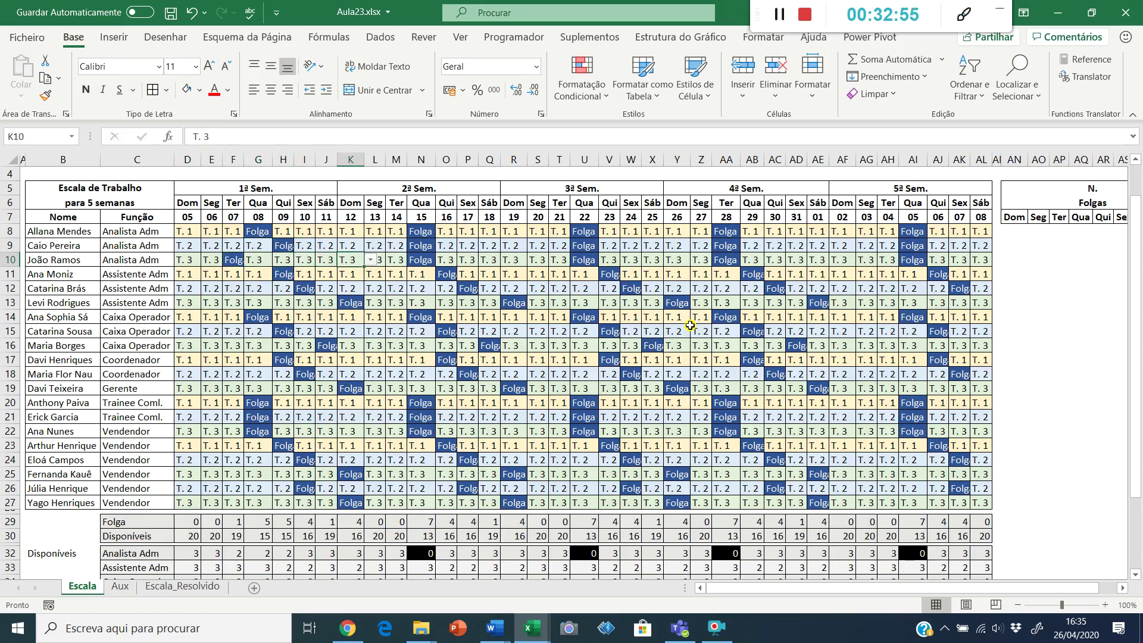
- Examine the Analista Adm and Assistente Adm availability counts for days 08, 09 and 15
left_click(253, 553)
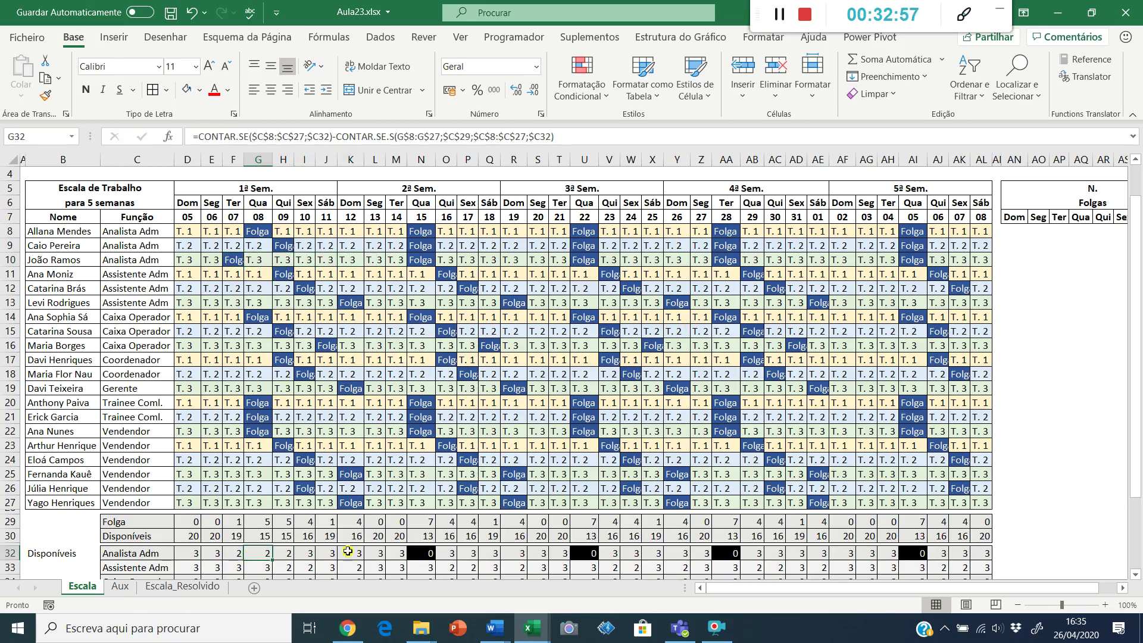
scroll(352, 551, "down", 1)
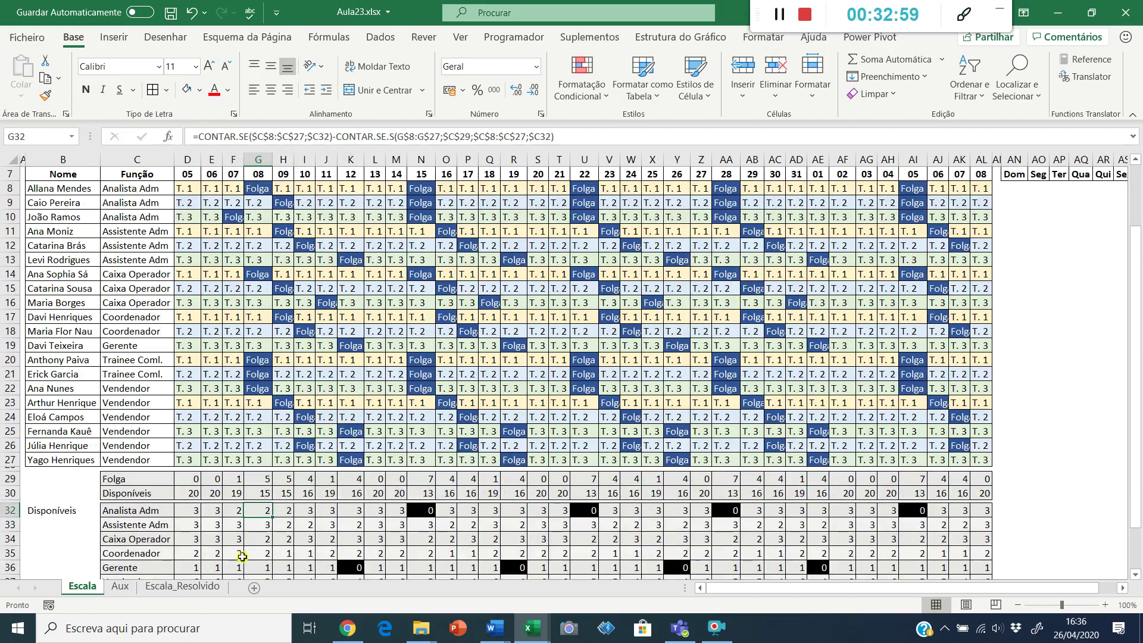
left_click(280, 511)
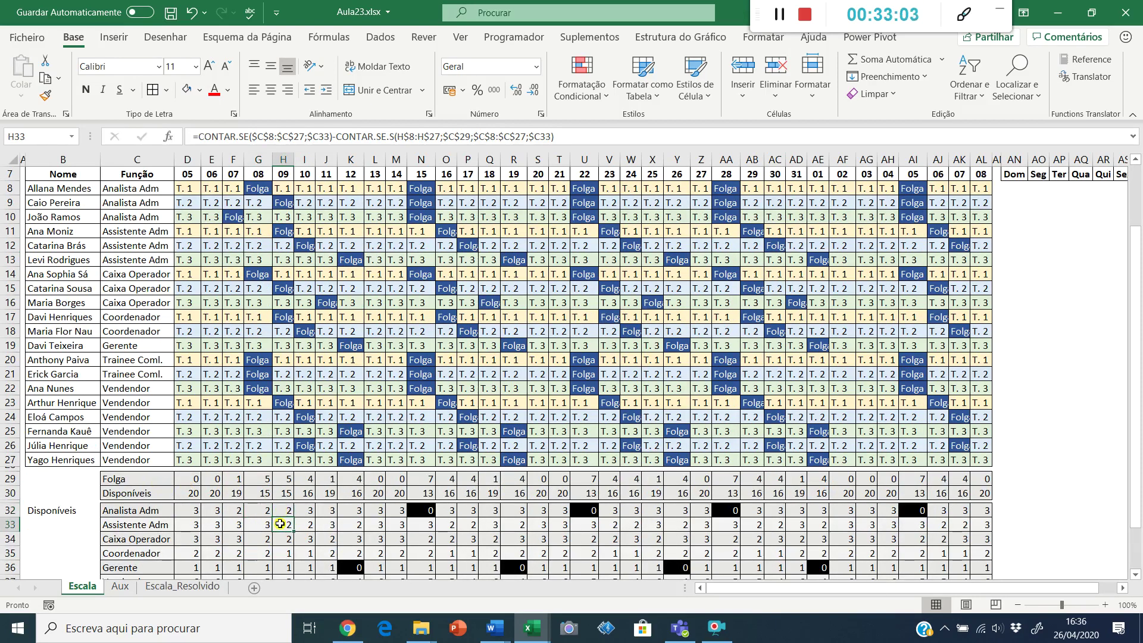
left_click_drag(280, 524, 280, 510)
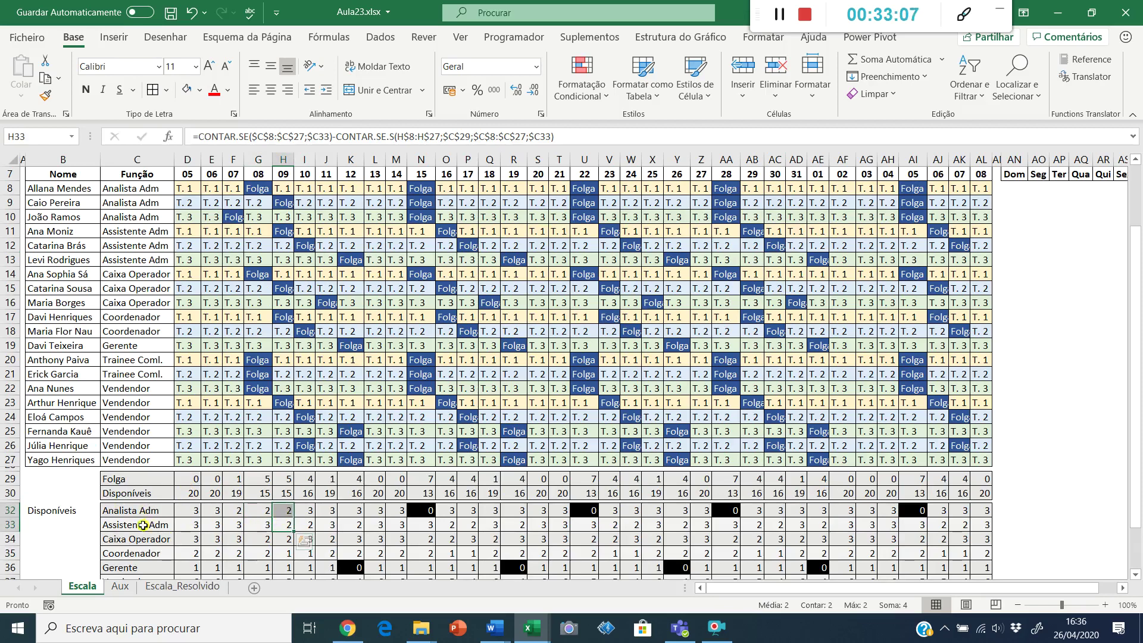
left_click(284, 514)
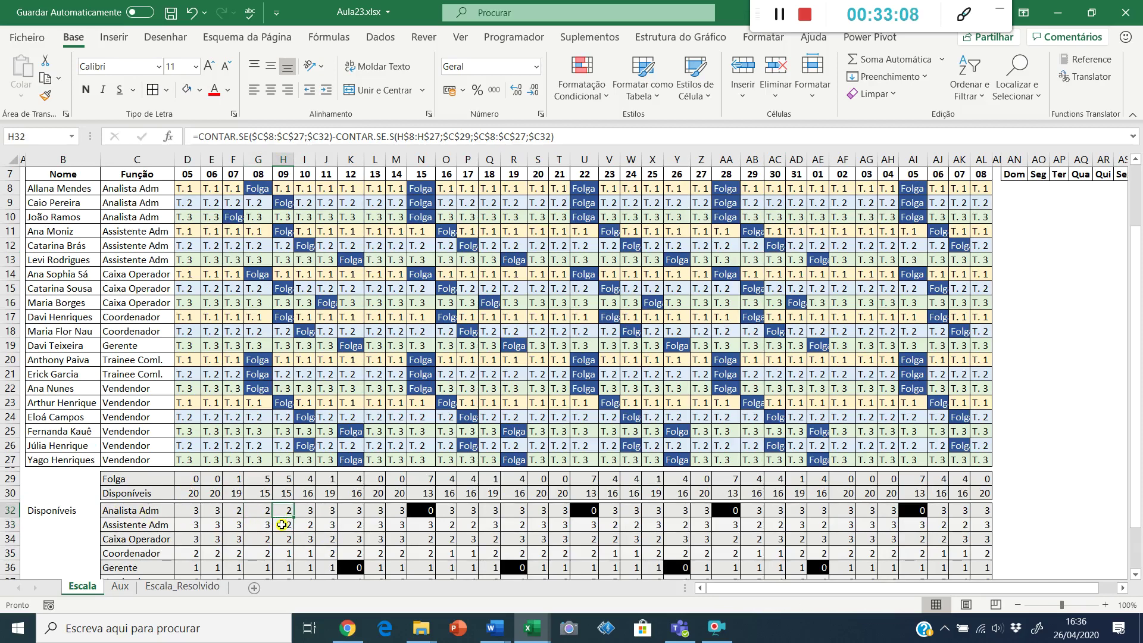
left_click_drag(283, 513, 284, 527)
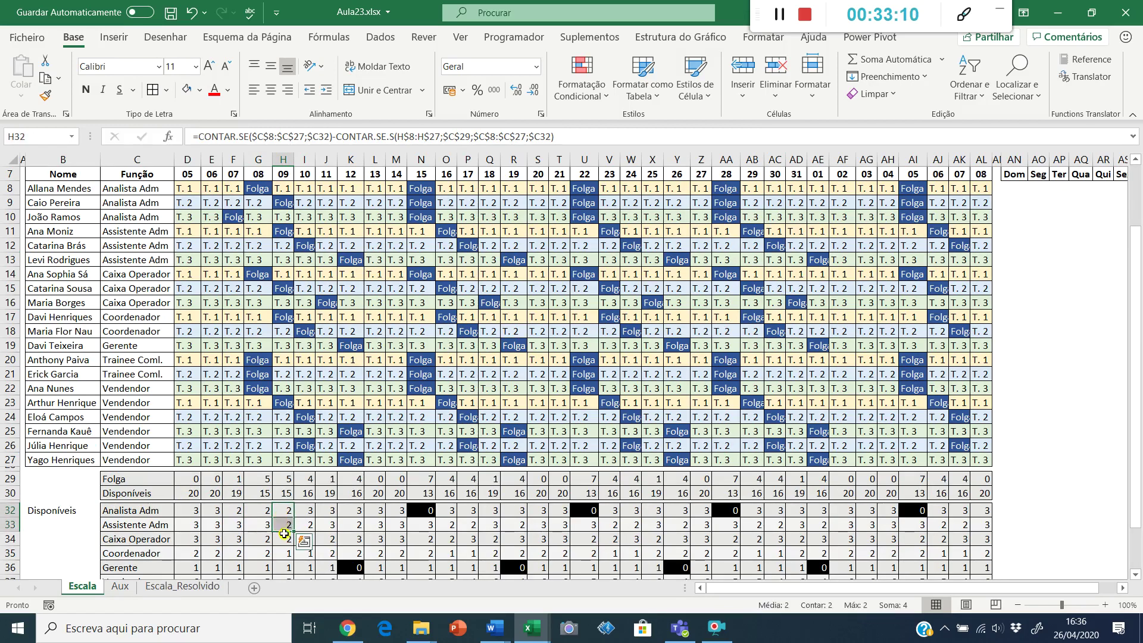
left_click(423, 524)
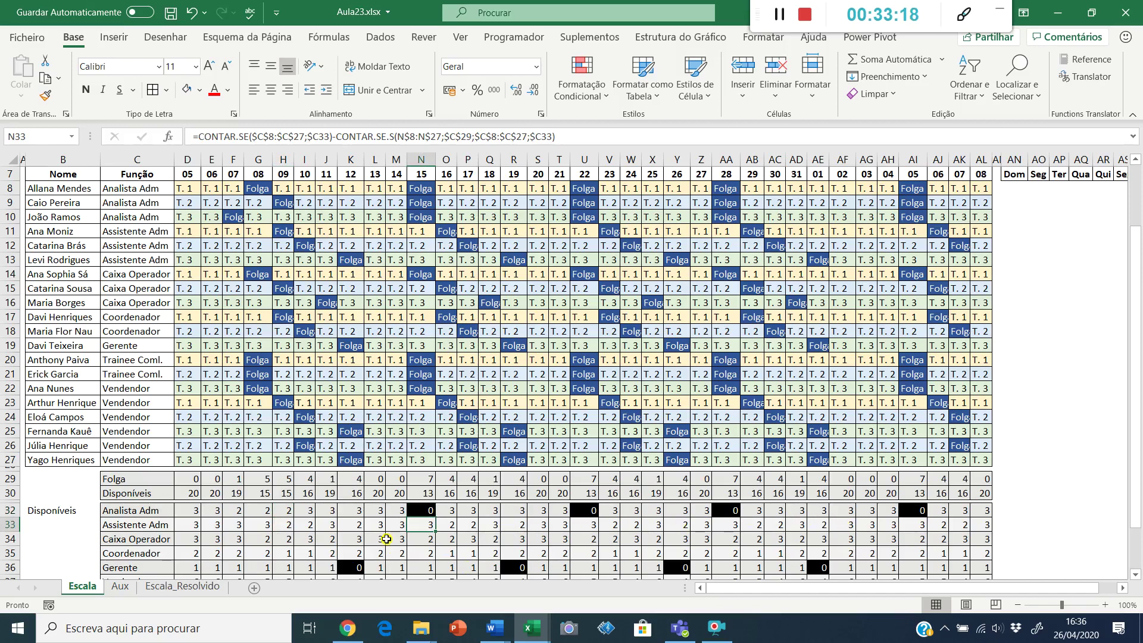
- Shrink the empty rows 1 and 3 around the schedule's start date to thin spacer rows
scroll(386, 539, "down", 1)
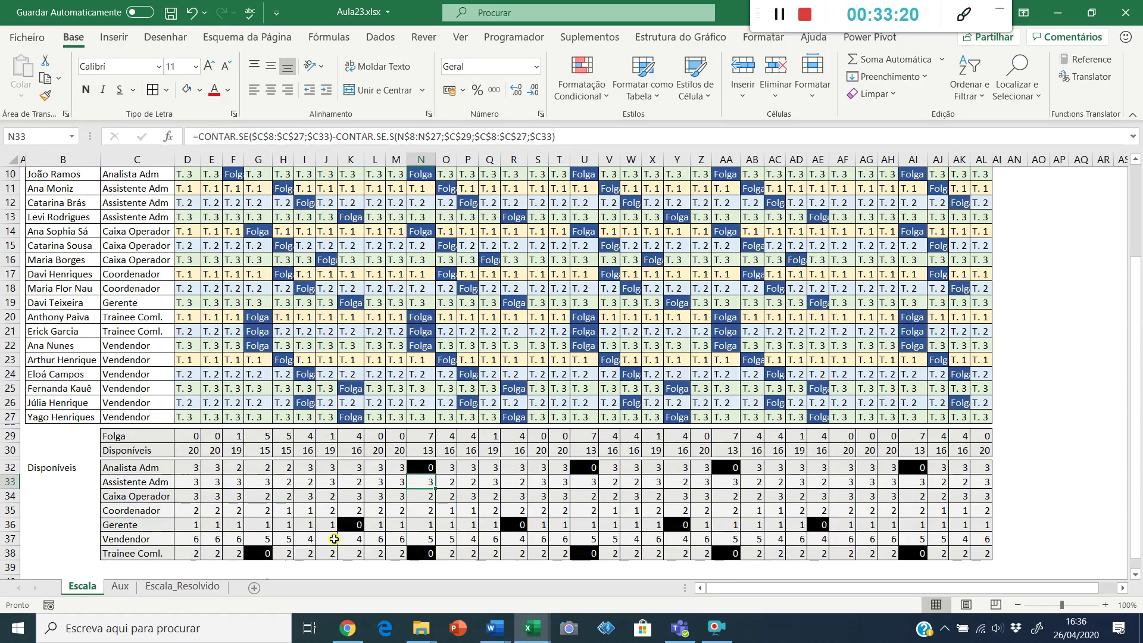
scroll(476, 476, "up", 3)
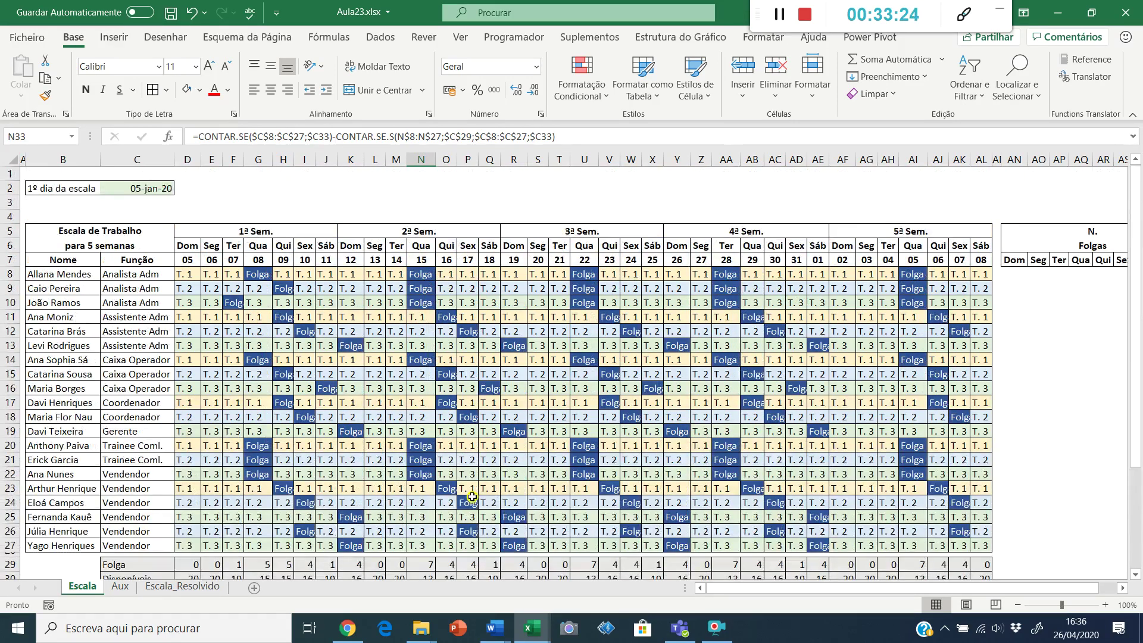
left_click(9, 174)
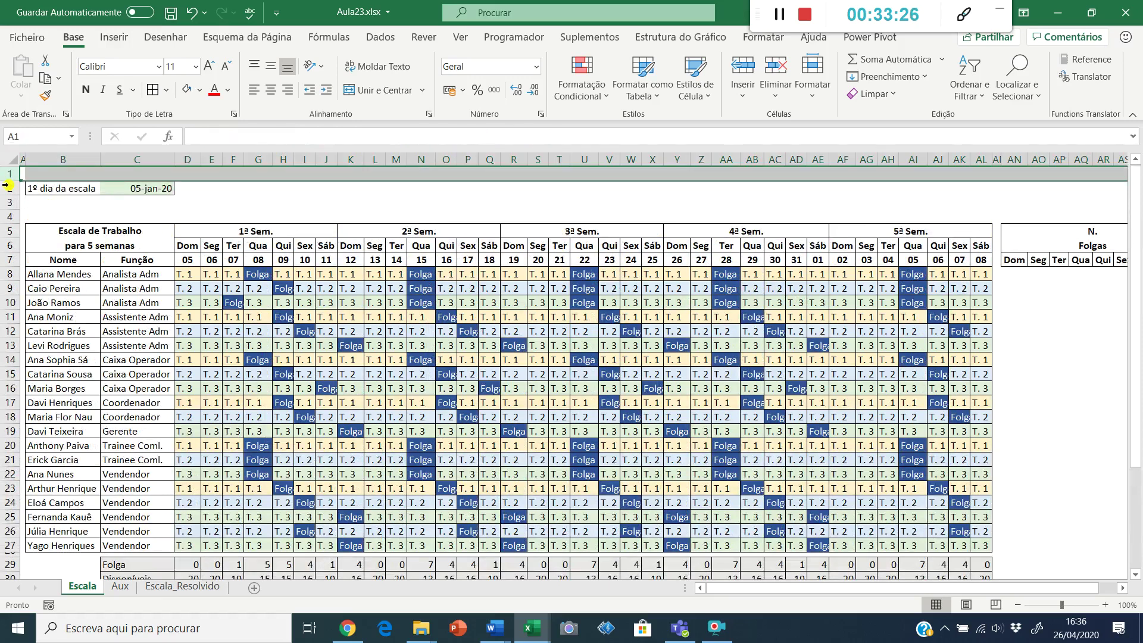
left_click(8, 203, "ctrl")
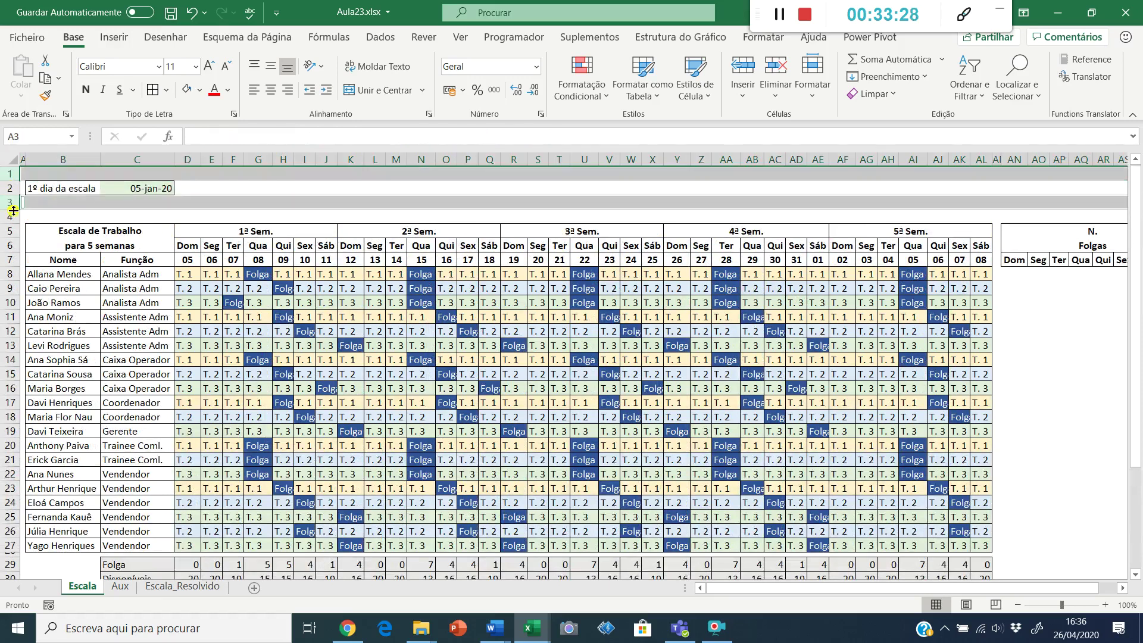
left_click_drag(13, 211, 14, 200)
left_click_drag(14, 200, 13, 197)
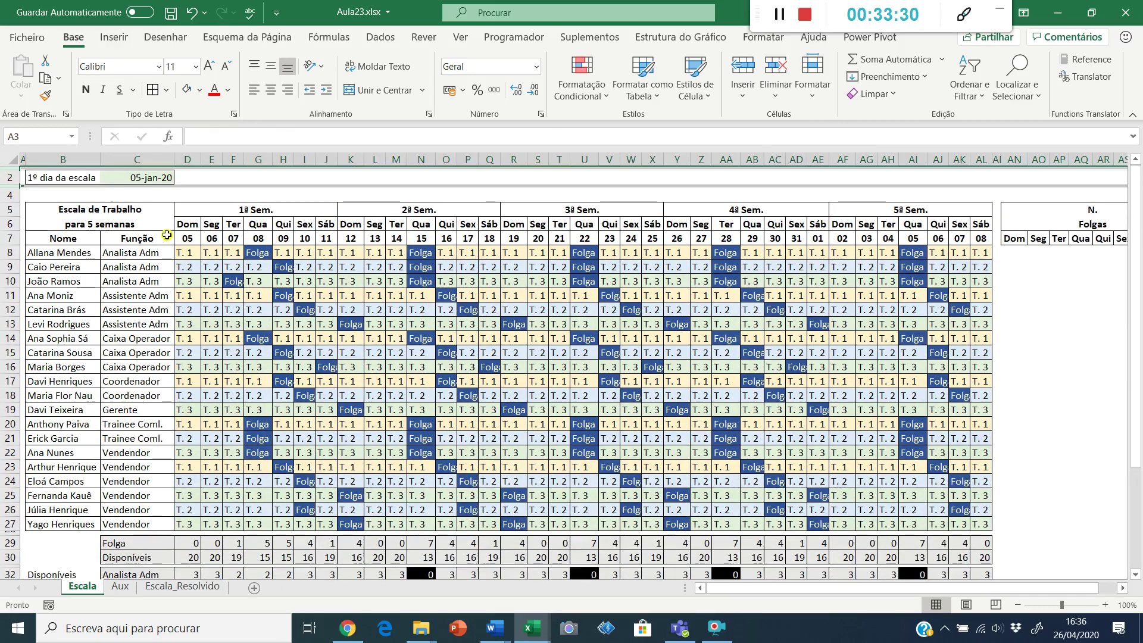
left_click(136, 240)
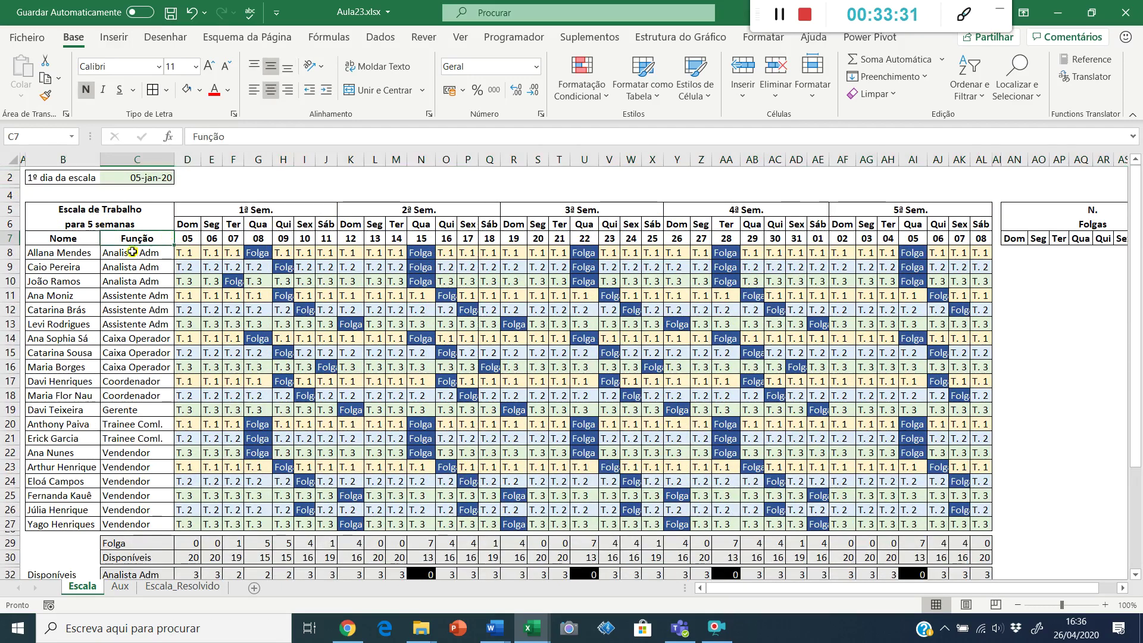
- Set the sheet zoom to 90% and delete the entire empty row 4 above the schedule header
left_click(1019, 604)
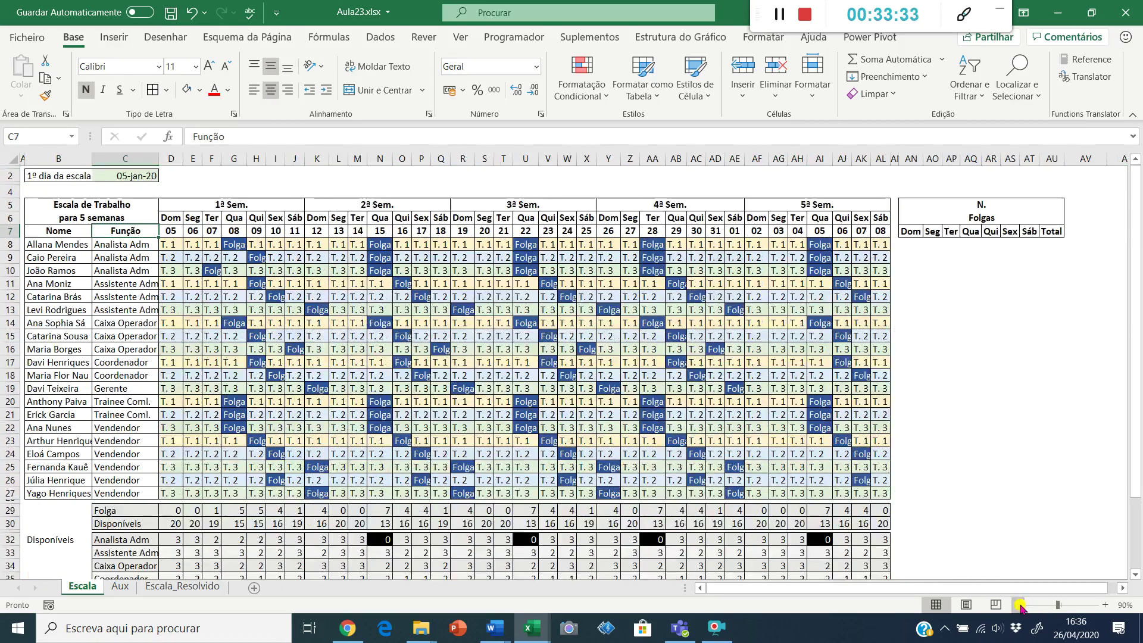
left_click(803, 428)
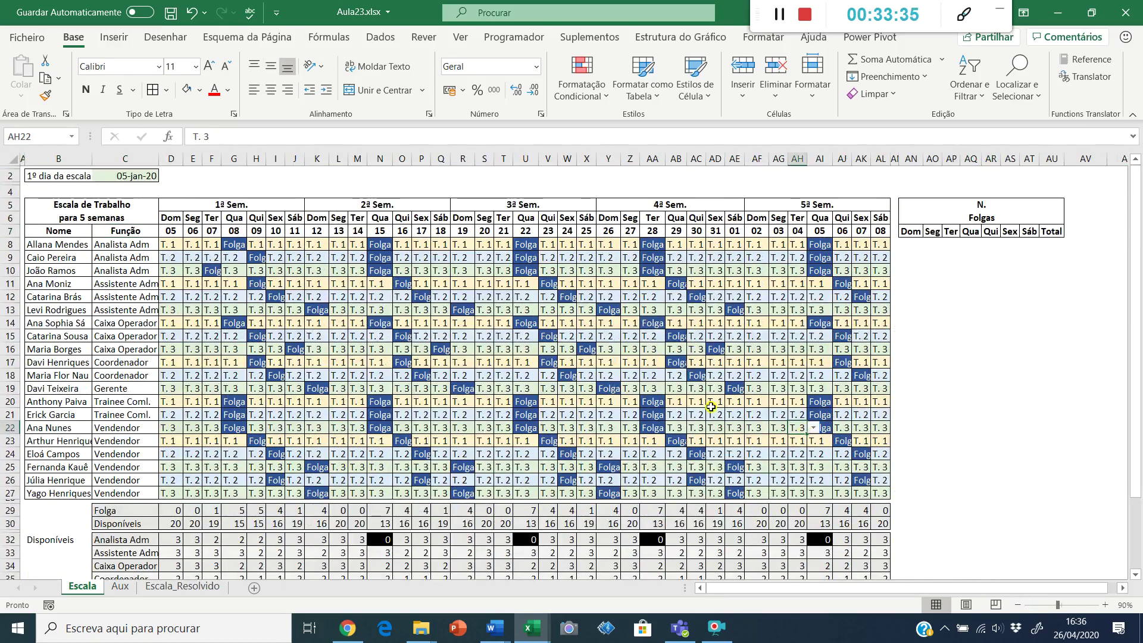
left_click(58, 191)
key("ctrl+minus")
key("Down")
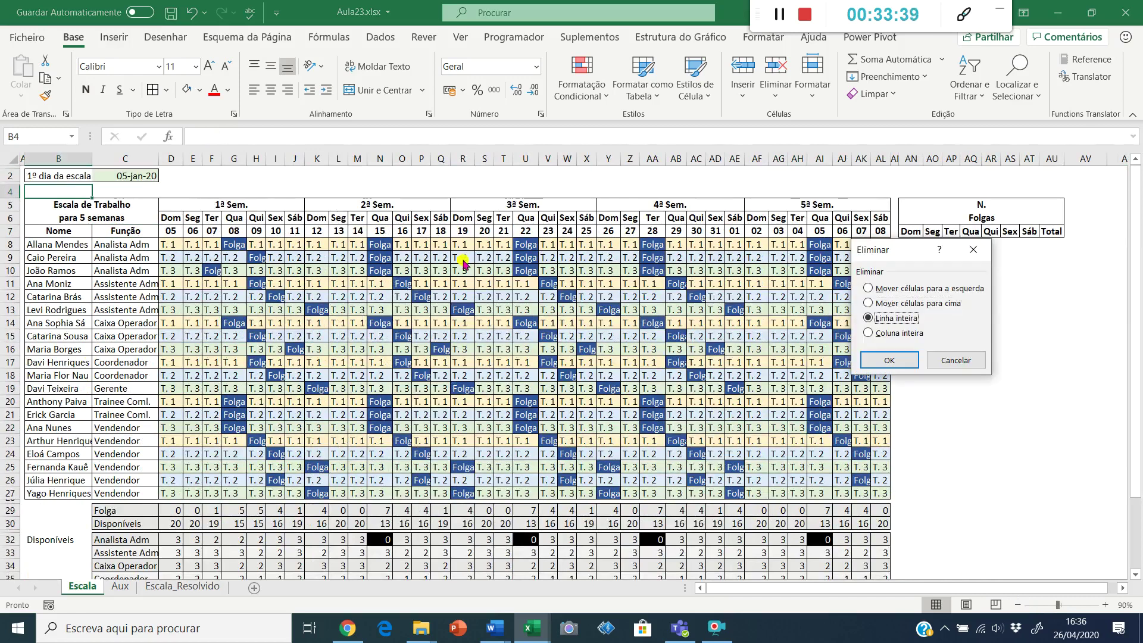
key("Return")
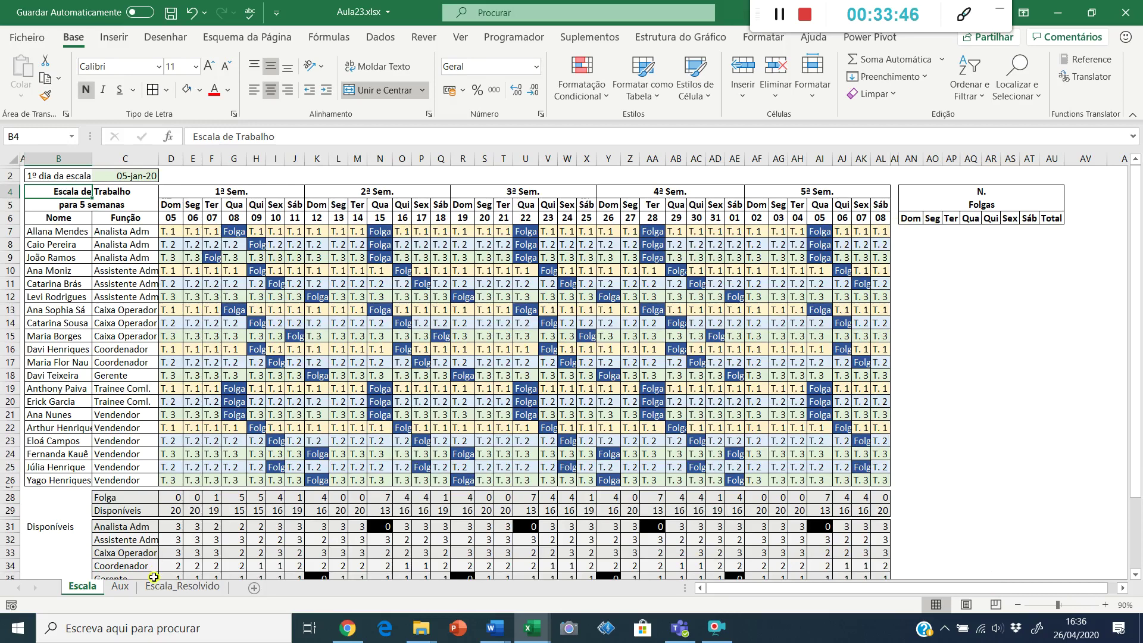
- Examine the Sunday days-off count formulas in AN7 and AN15 on Escala_Resolvido, along with row 15's schedule
left_click(182, 586)
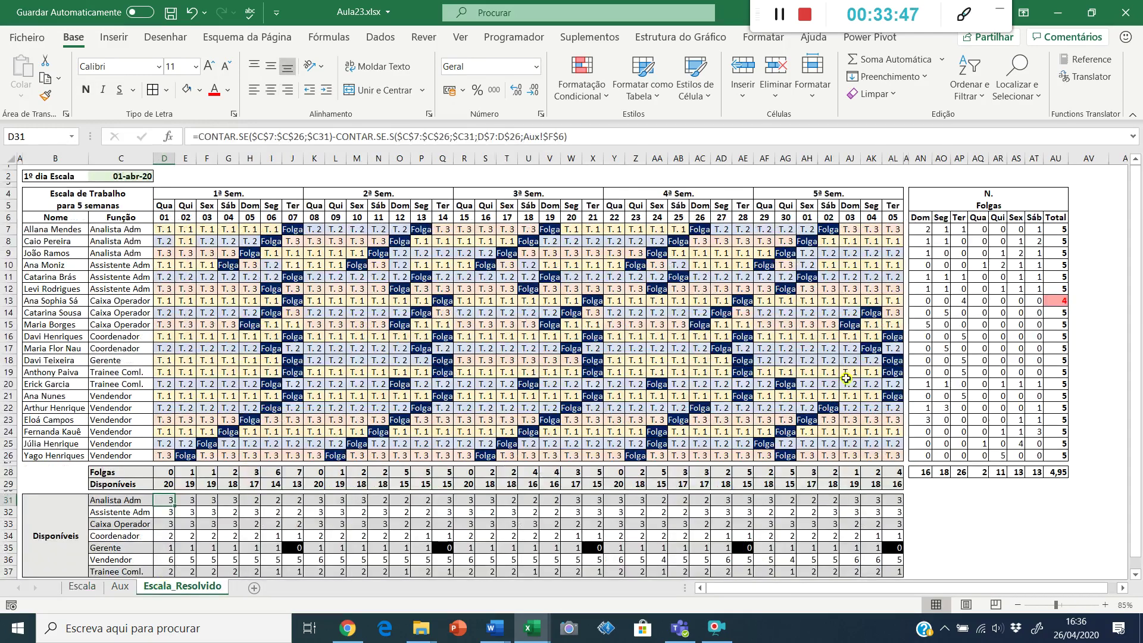
left_click(919, 227)
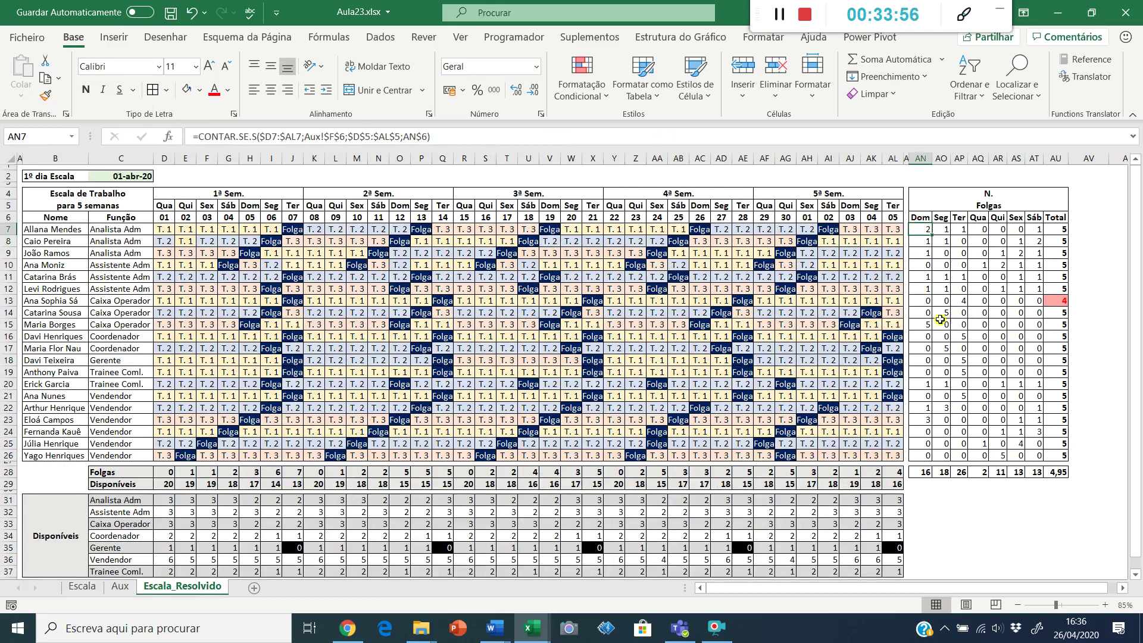
left_click(922, 325)
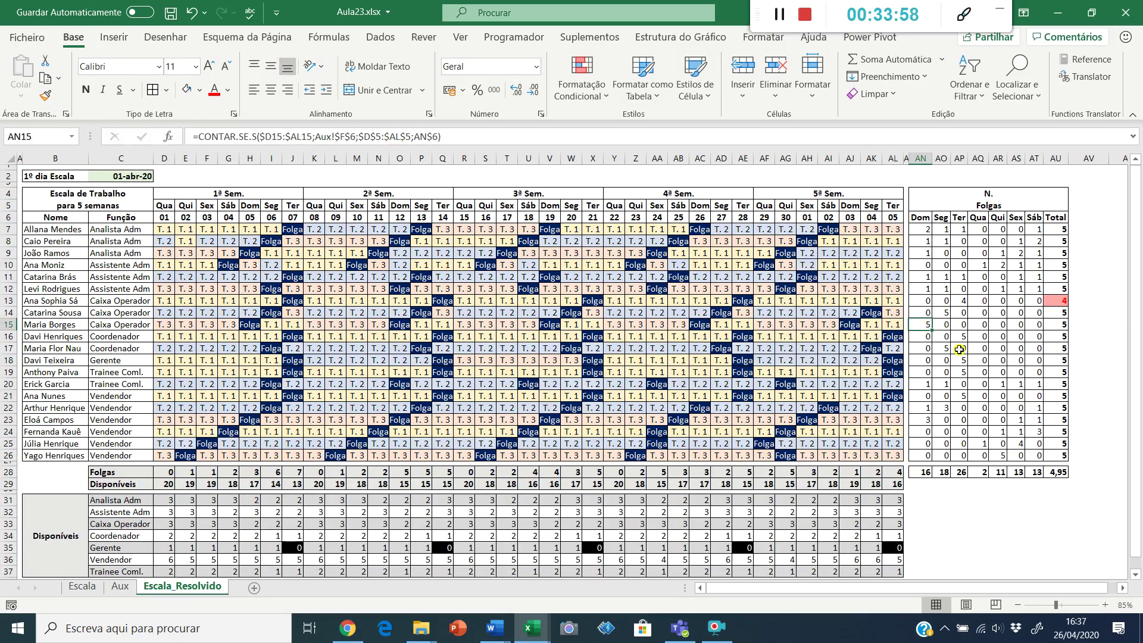
key("ctrl+shift+Left")
key("ctrl+shift+Left")
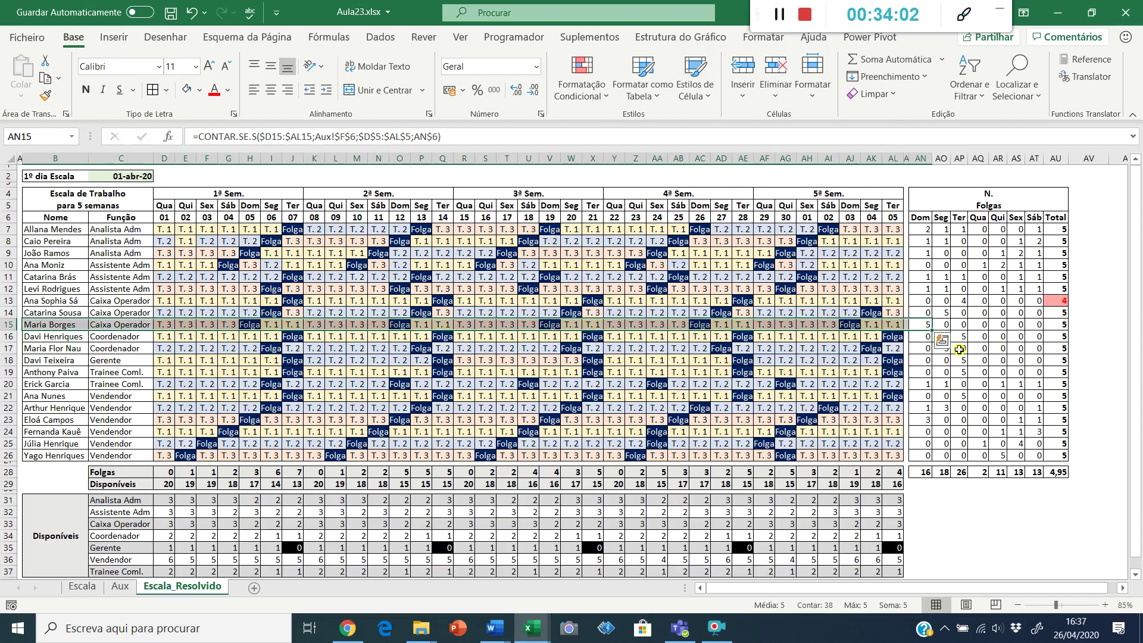
key("Right")
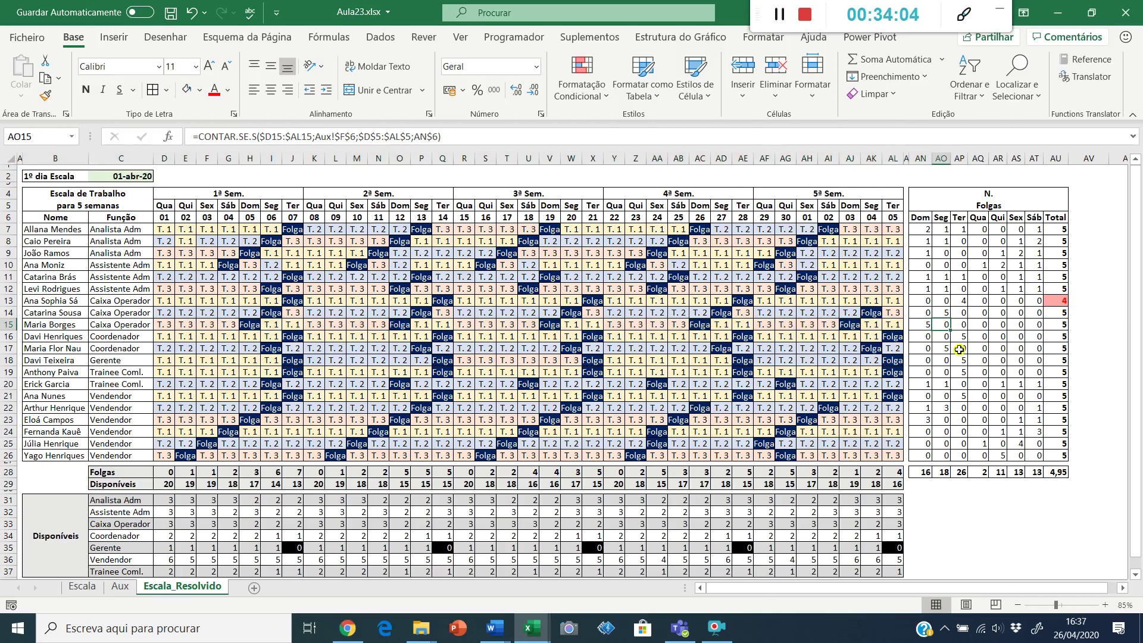
- Compare the Sunday, Monday and Tuesday days-off counts in rows 13 to 16 of the N. Folgas table
key("Up")
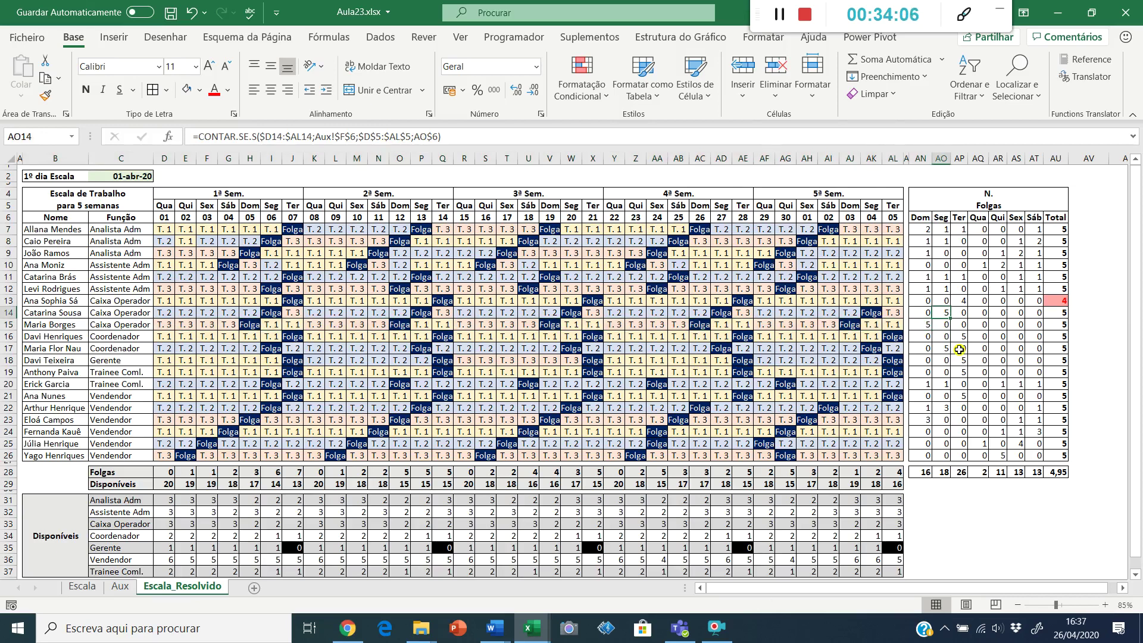
key("Right")
key("Down")
key("Down")
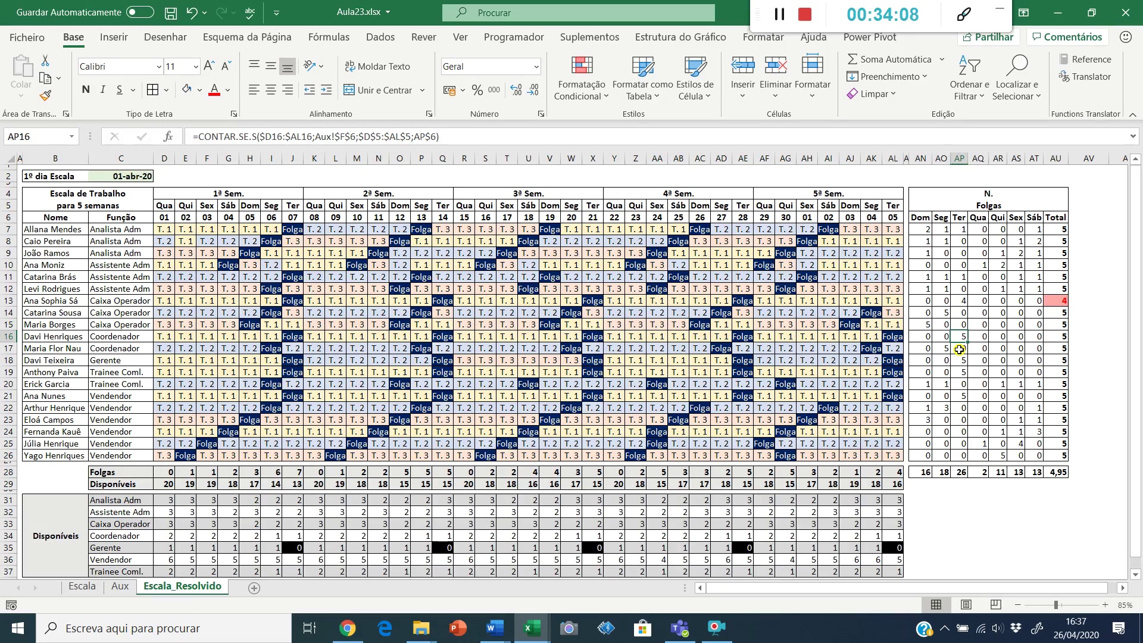
key("Up")
key("Up")
key("Up")
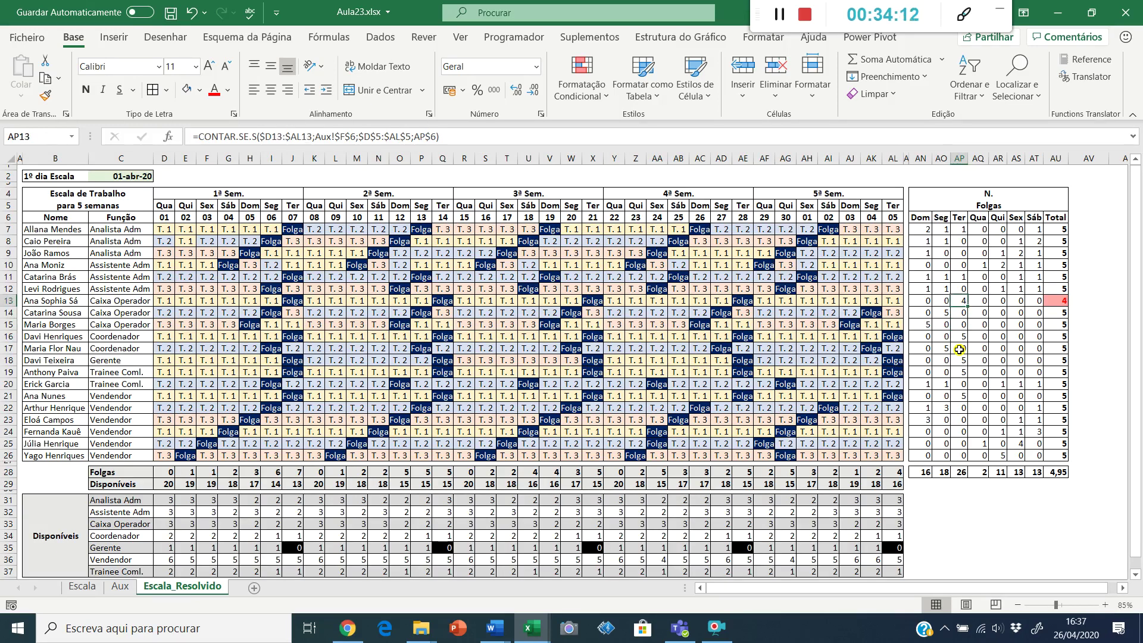
key("Down")
key("Left")
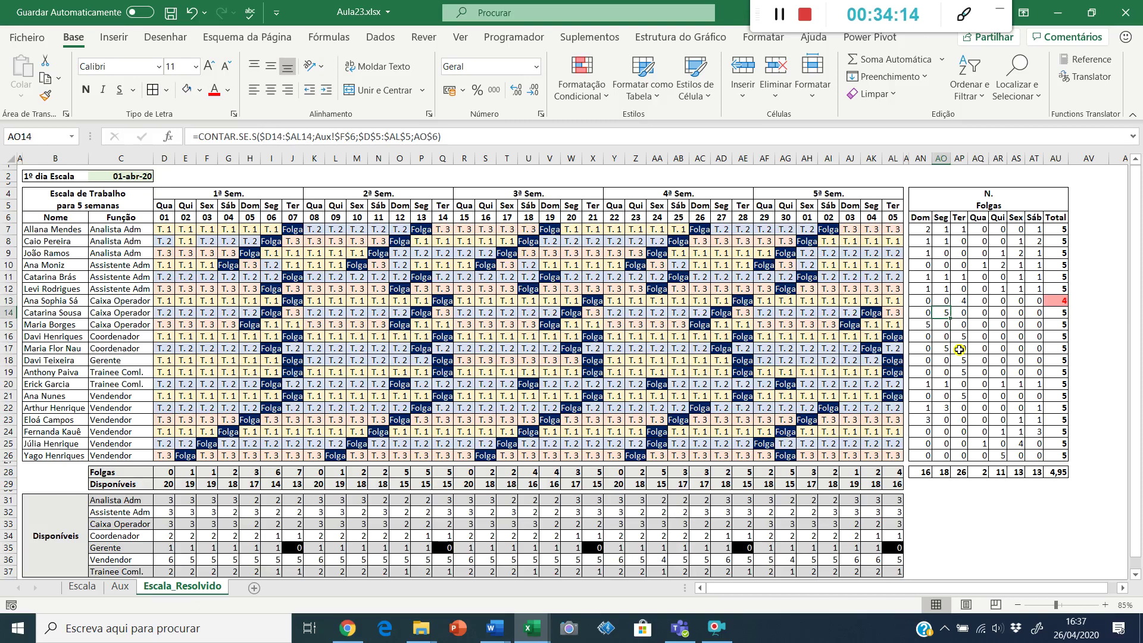
key("Down")
key("Left")
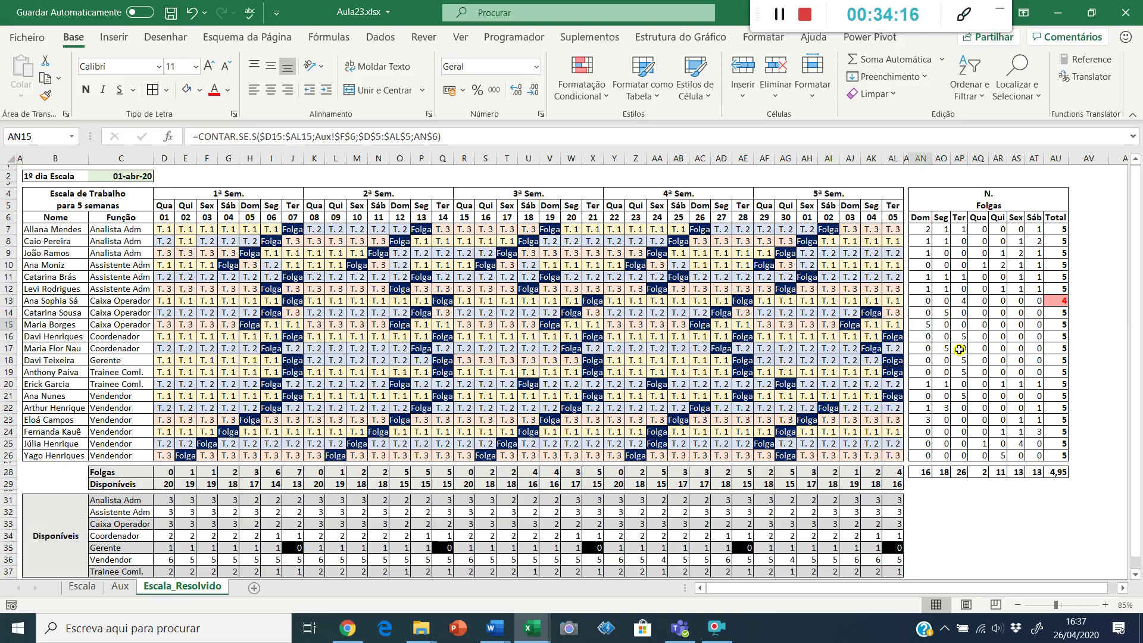
- Compare the empty N. Folgas table on Escala with the completed one on Escala_Resolvido, inspecting the formula in AN8
key("ctrl+Page_Up")
key("ctrl+Page_Up")
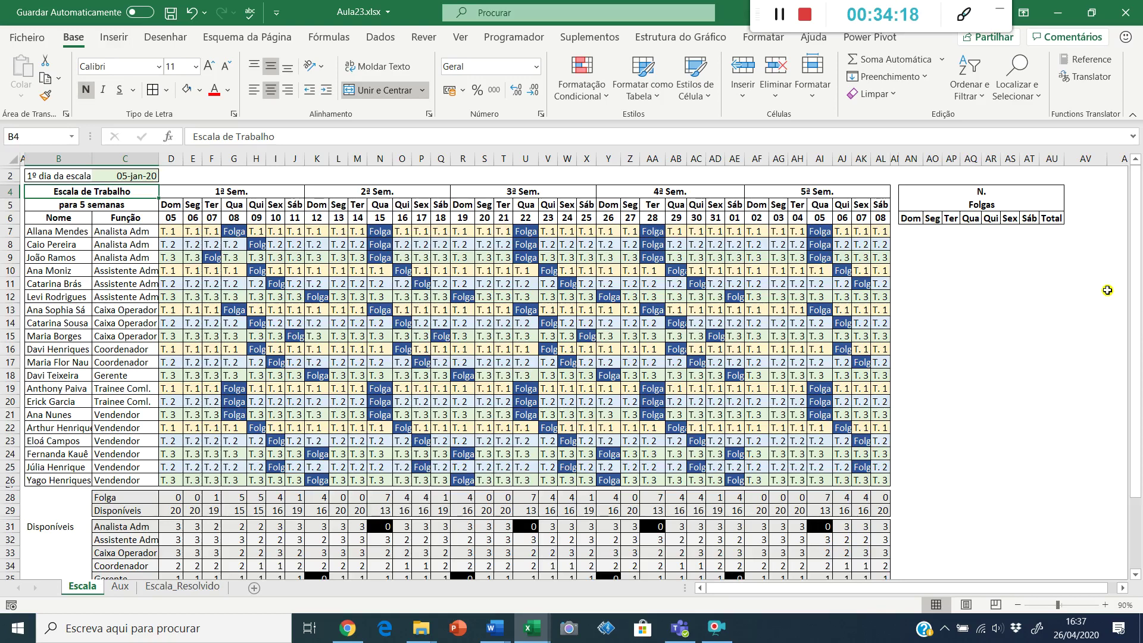
key("ctrl+Page_Down")
key("ctrl+Page_Down")
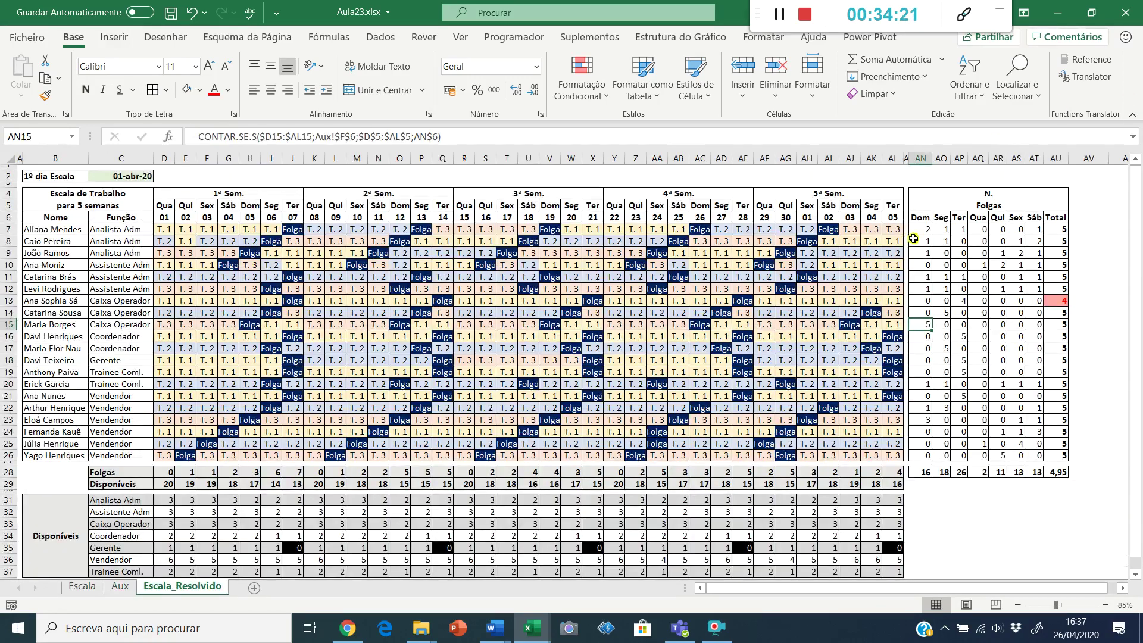
left_click(926, 240)
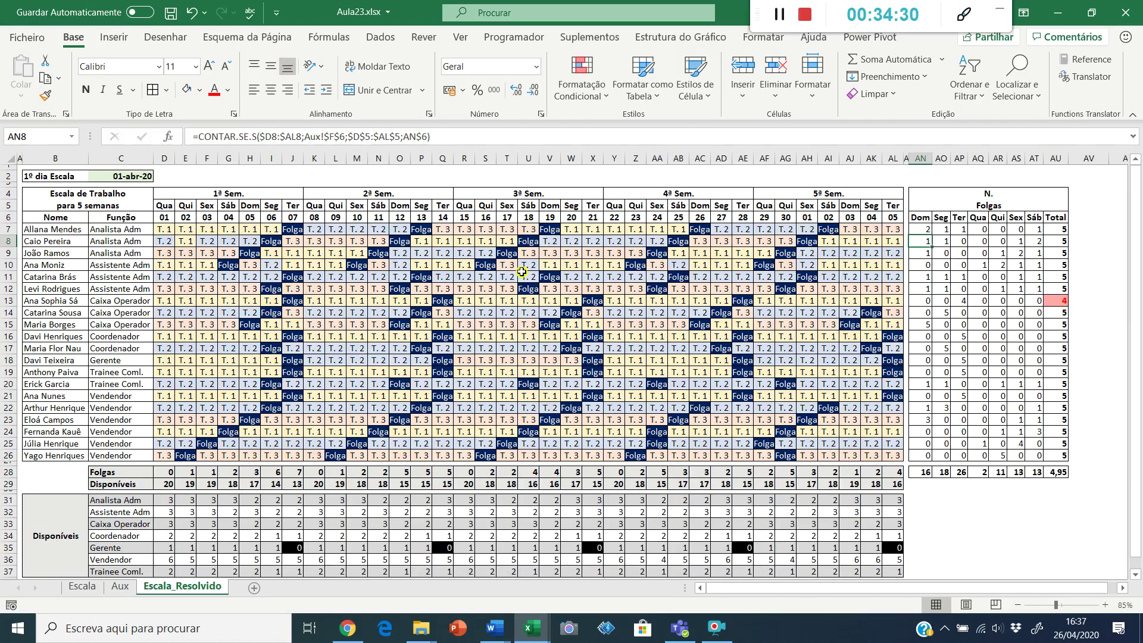
- Start a CONTAR.SE.S formula in AN7 of the Escala sheet and open its function arguments clear of the weekday headers
left_click(83, 586)
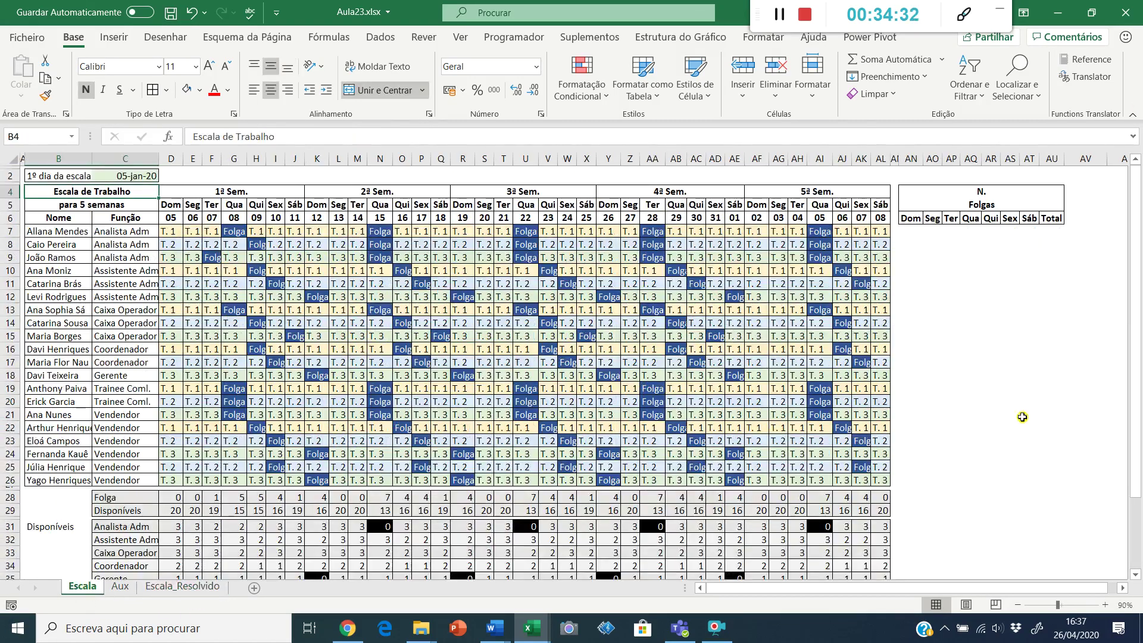
left_click(915, 233)
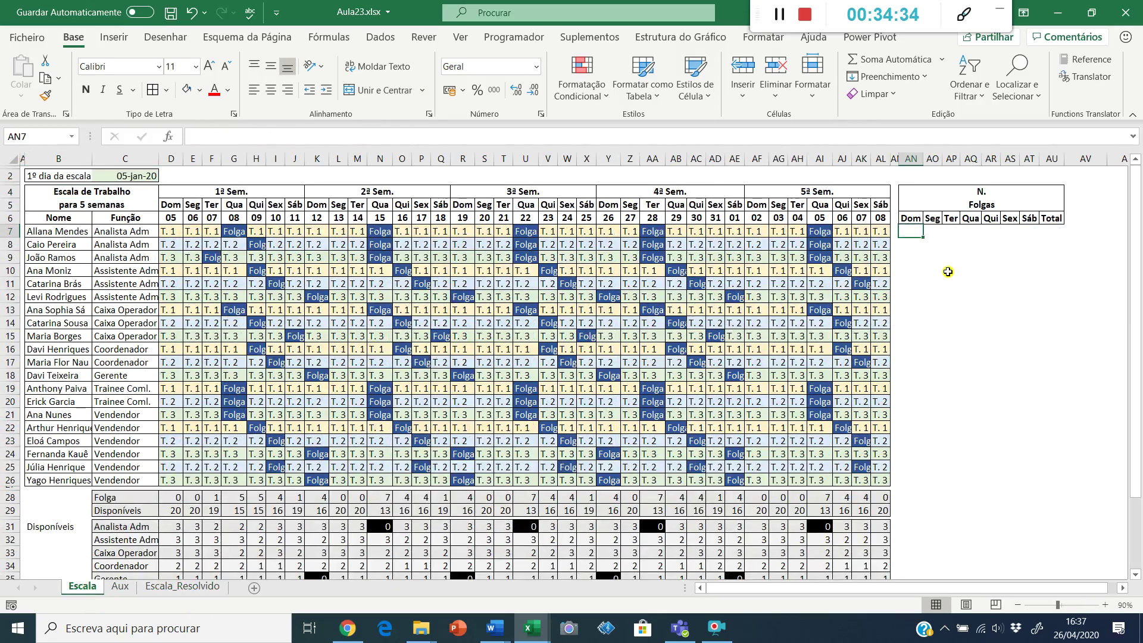
type("=contar.se")
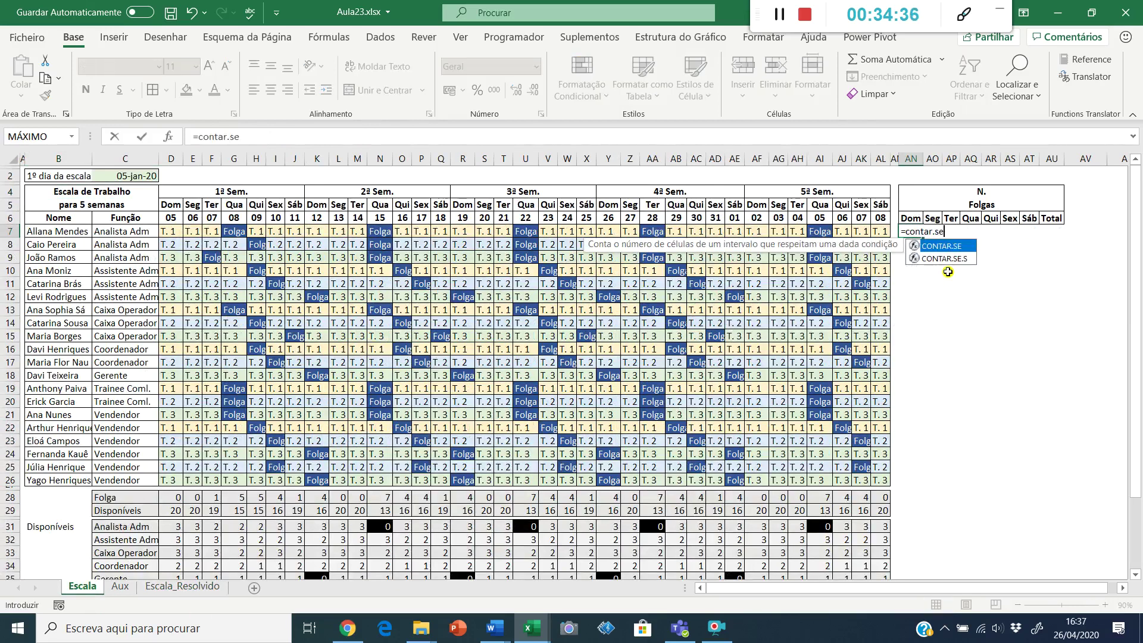
type(".s")
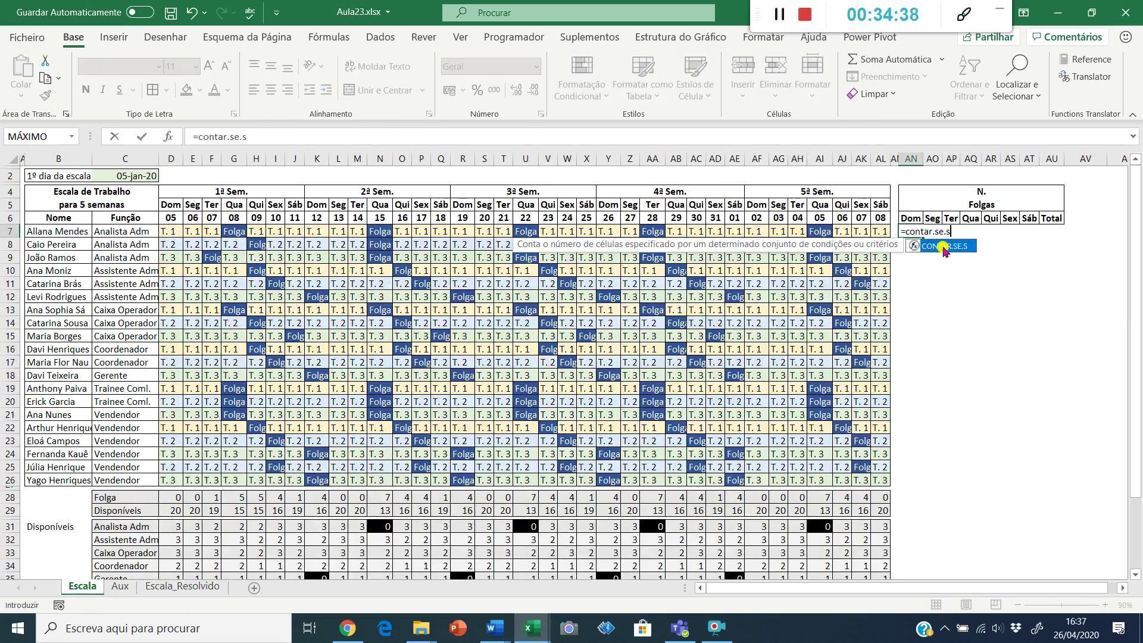
double_click(940, 246)
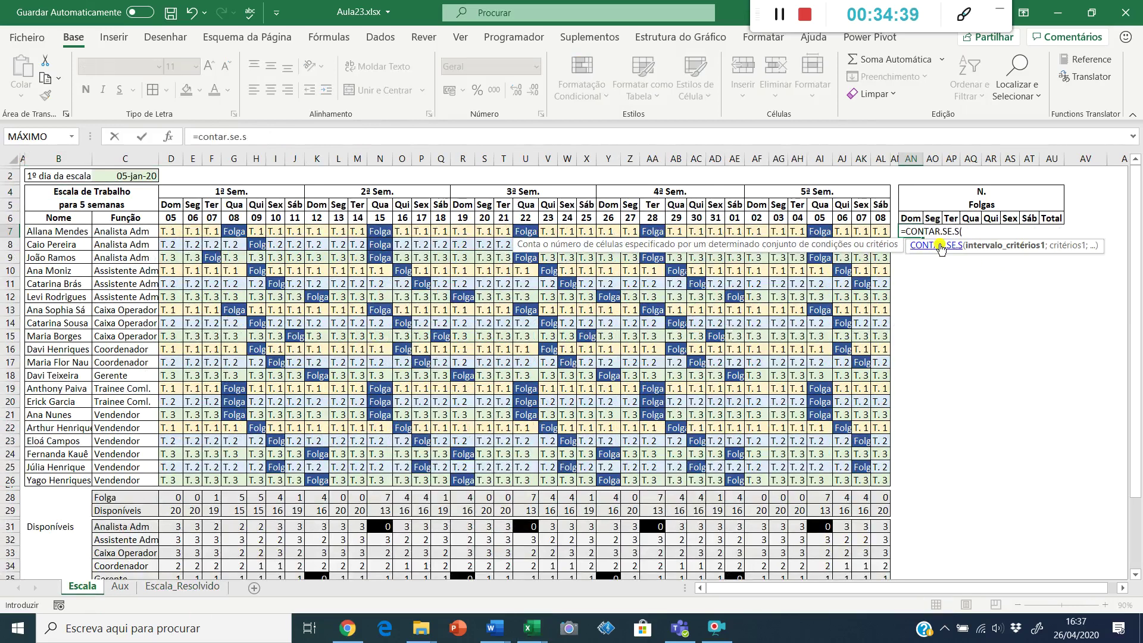
left_click(166, 136)
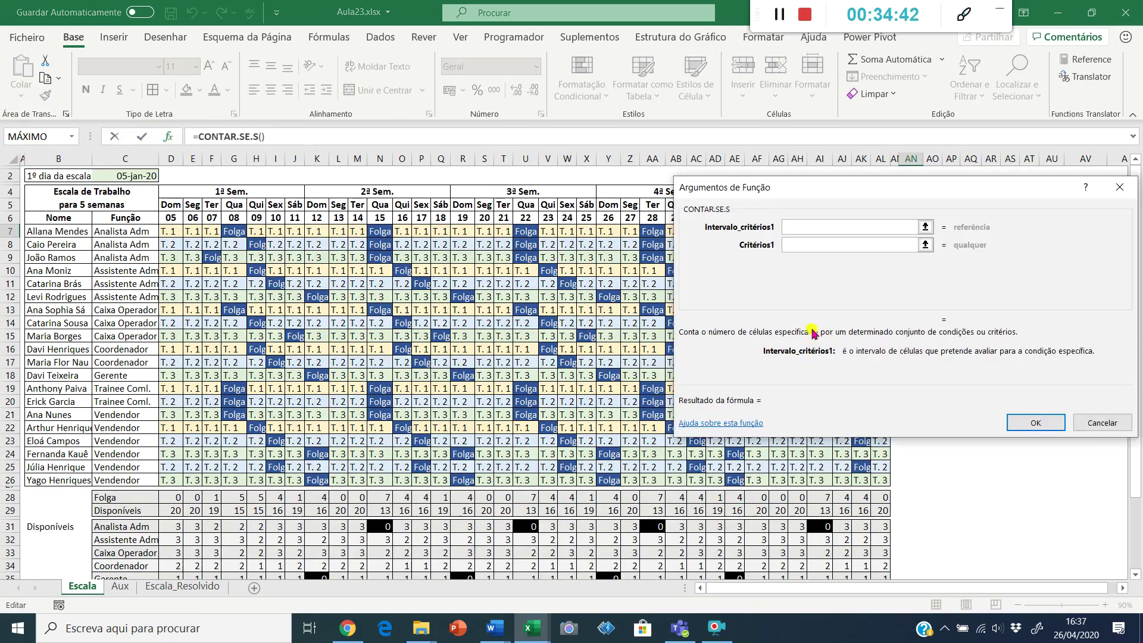
left_click_drag(813, 332, 813, 437)
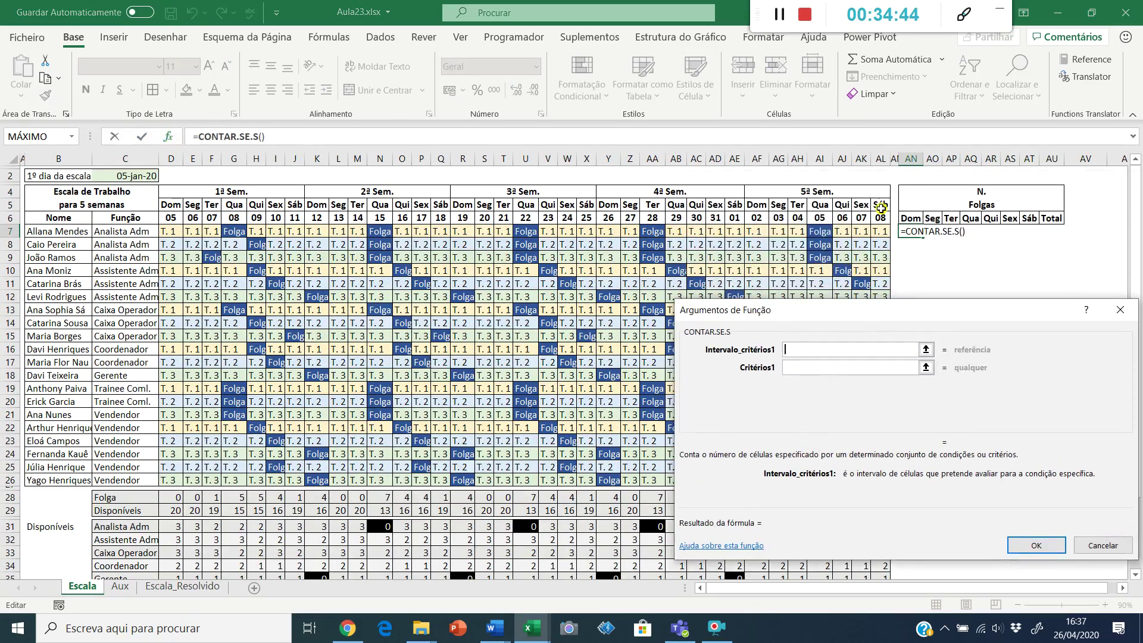
- Set the first criteria range to $D$5:$AL$5 and its criterion to the Dom header AN$6
left_click_drag(878, 204, 171, 205)
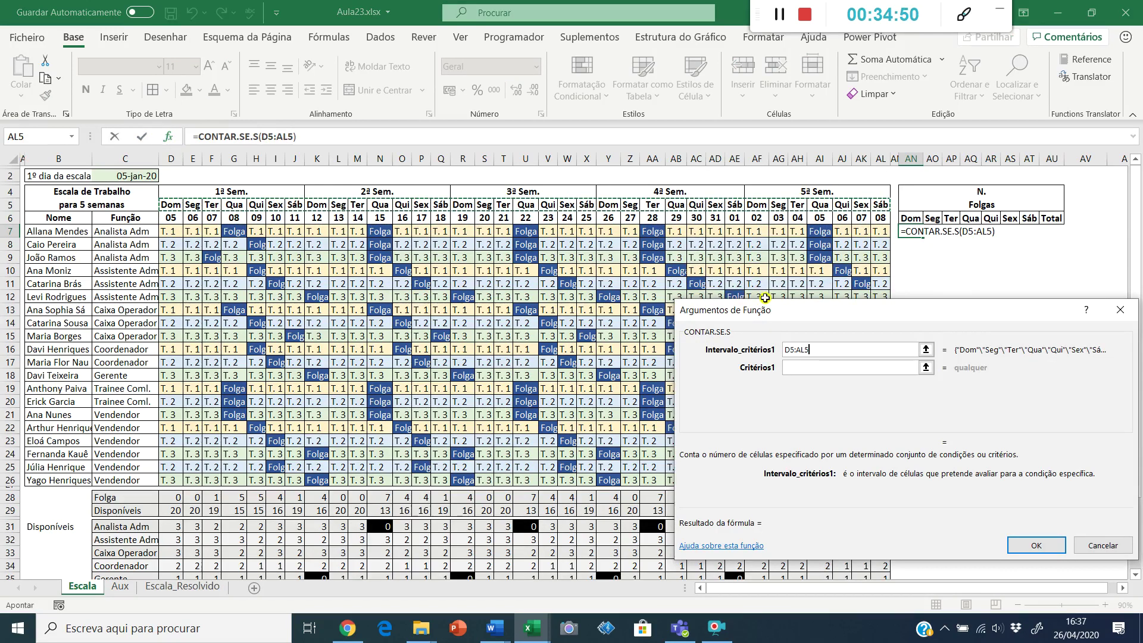
key("F4")
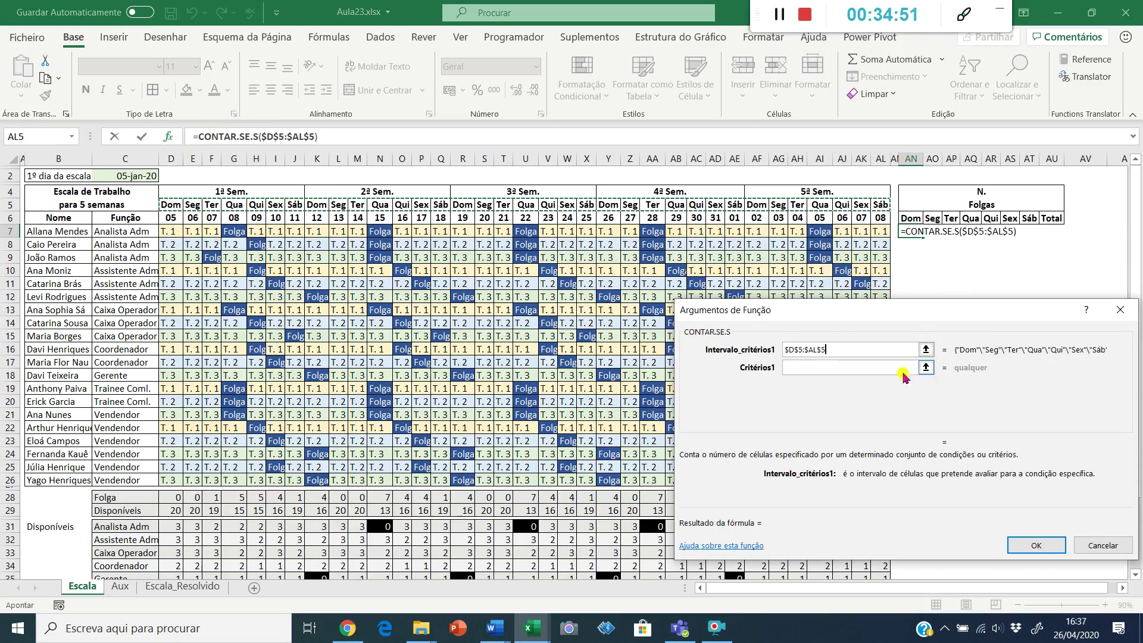
left_click(789, 366)
left_click(911, 218)
key("F4")
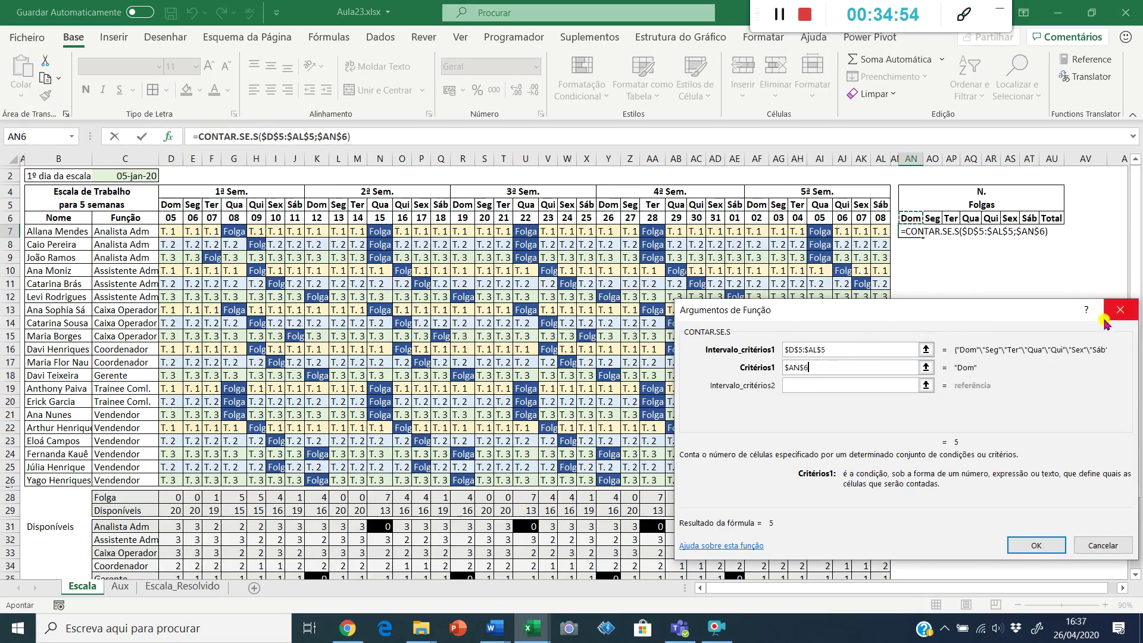
key("F4")
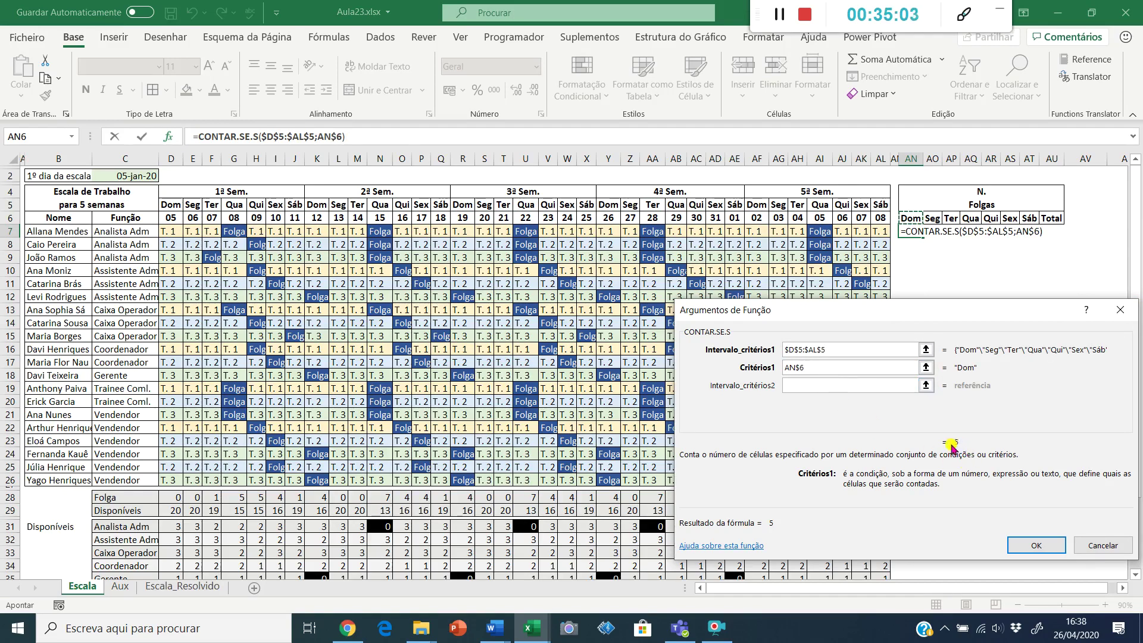
- Set the second criteria range of the CONTAR.SE.S function to the first employee's row, $D7:$AL7, with only the columns locked
left_click(806, 386)
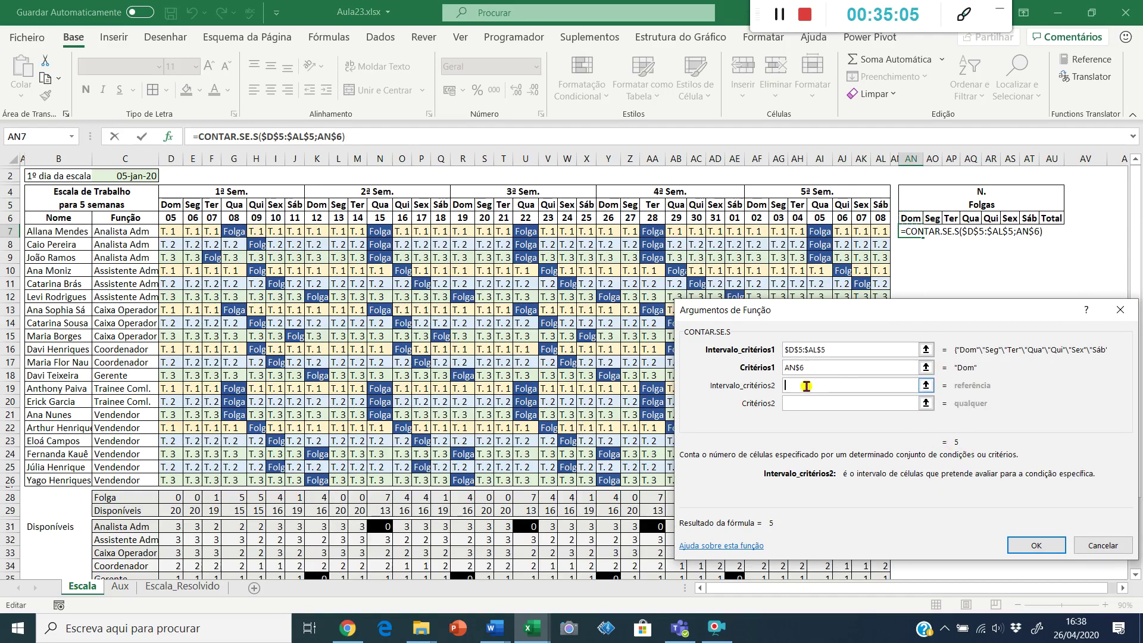
left_click(875, 235)
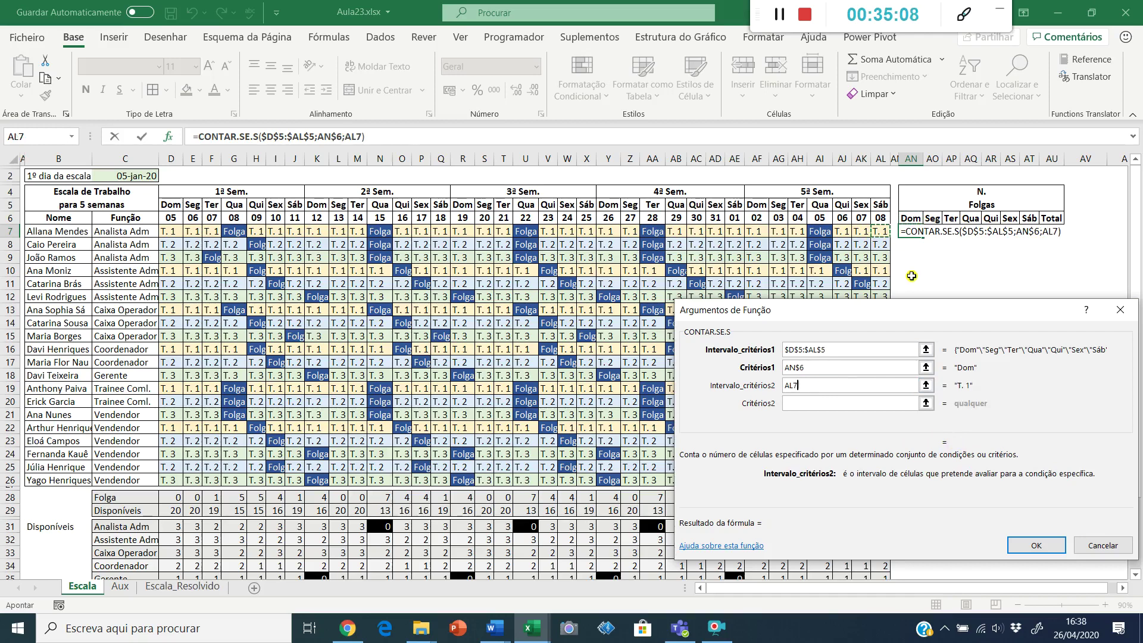
key("ctrl+shift+Left")
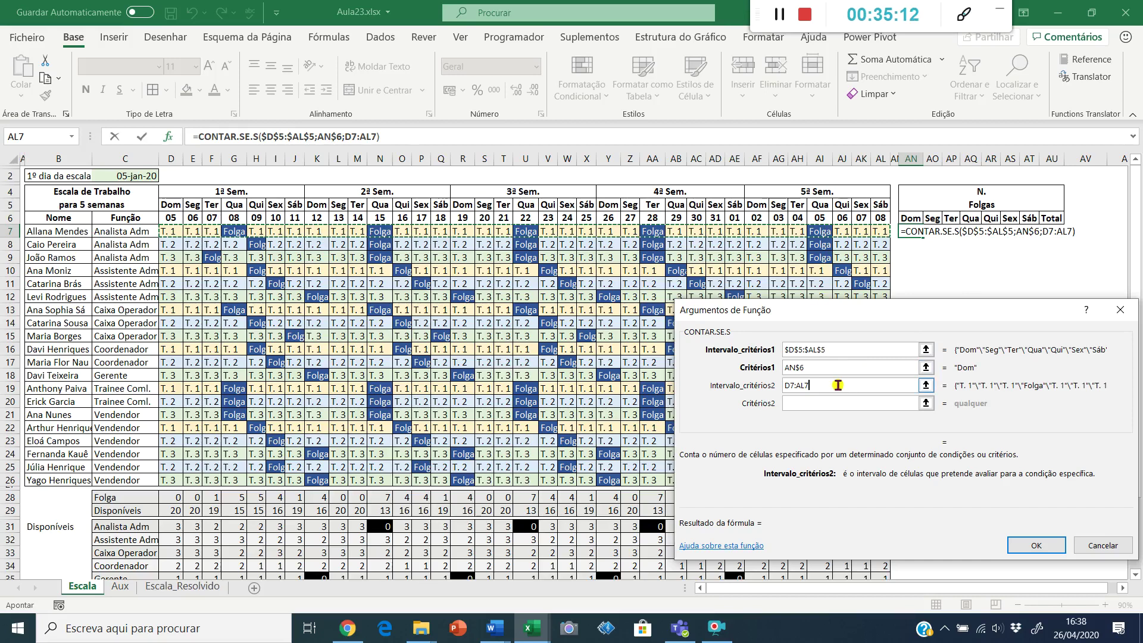
key("F4")
key("F4")
key("F4")
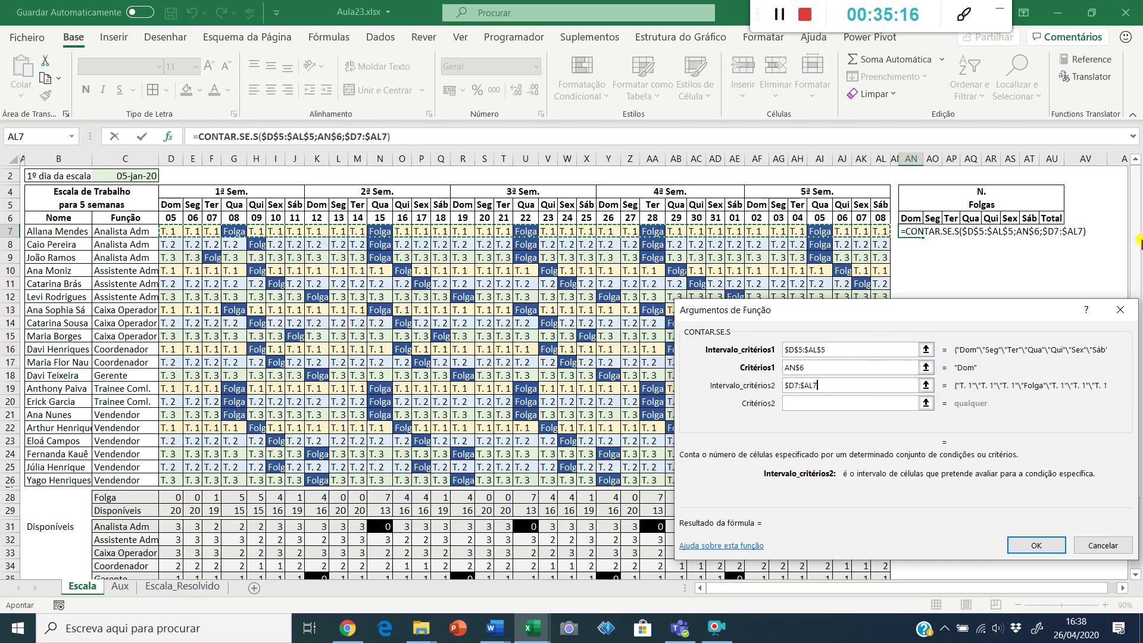
- Set the second criterion to the Folga option on the Aux sheet, Aux!$F$6, and confirm the formula
left_click(825, 405)
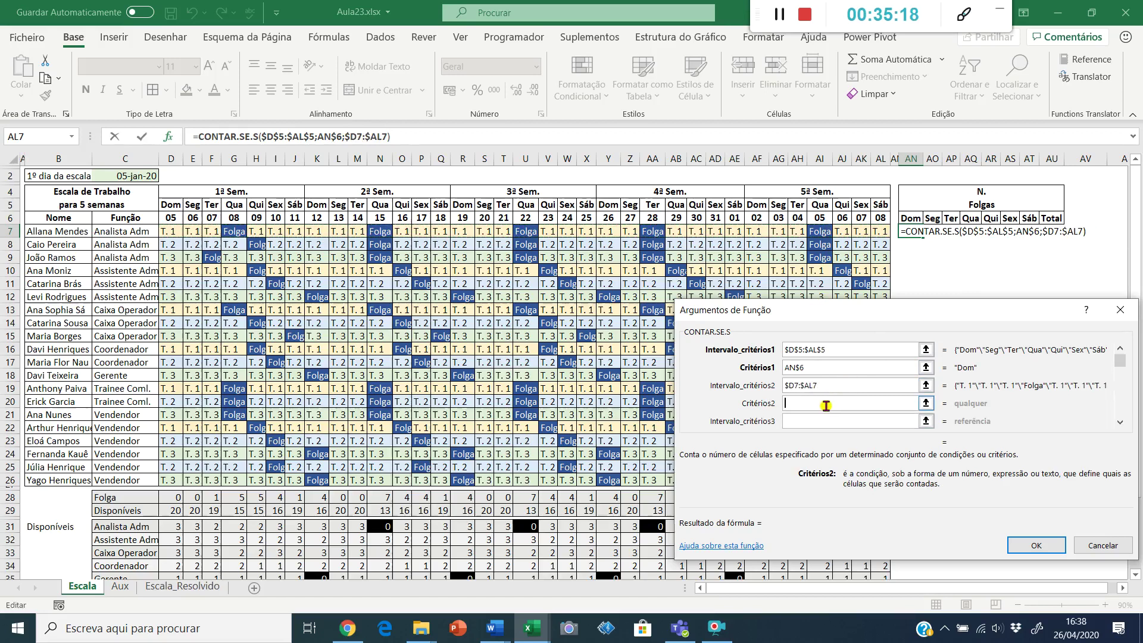
left_click(120, 586)
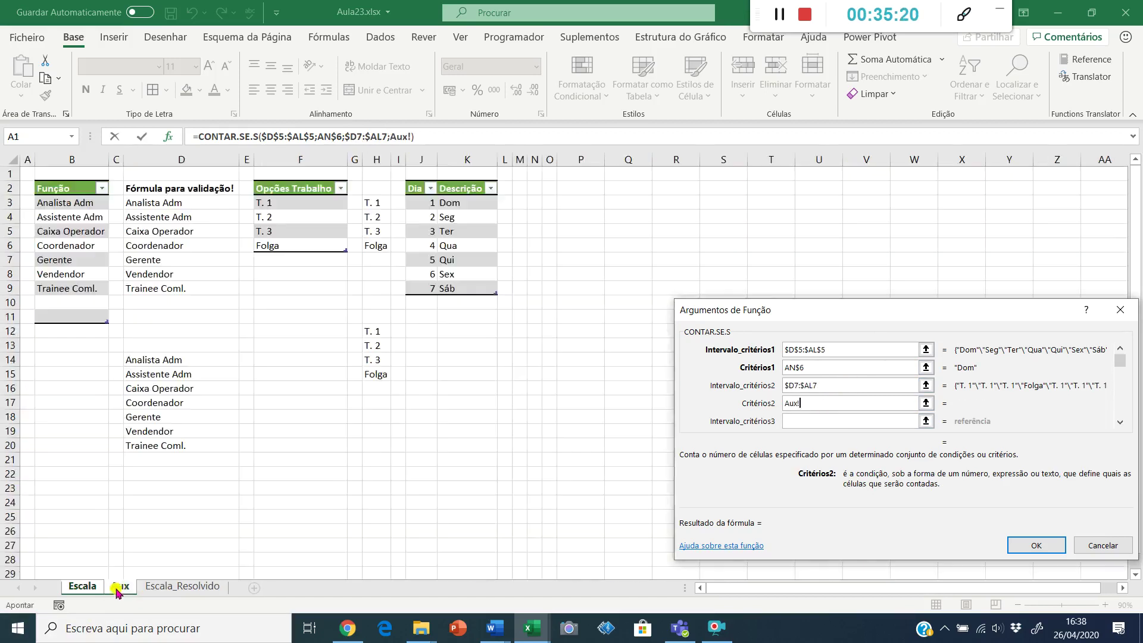
left_click(281, 243)
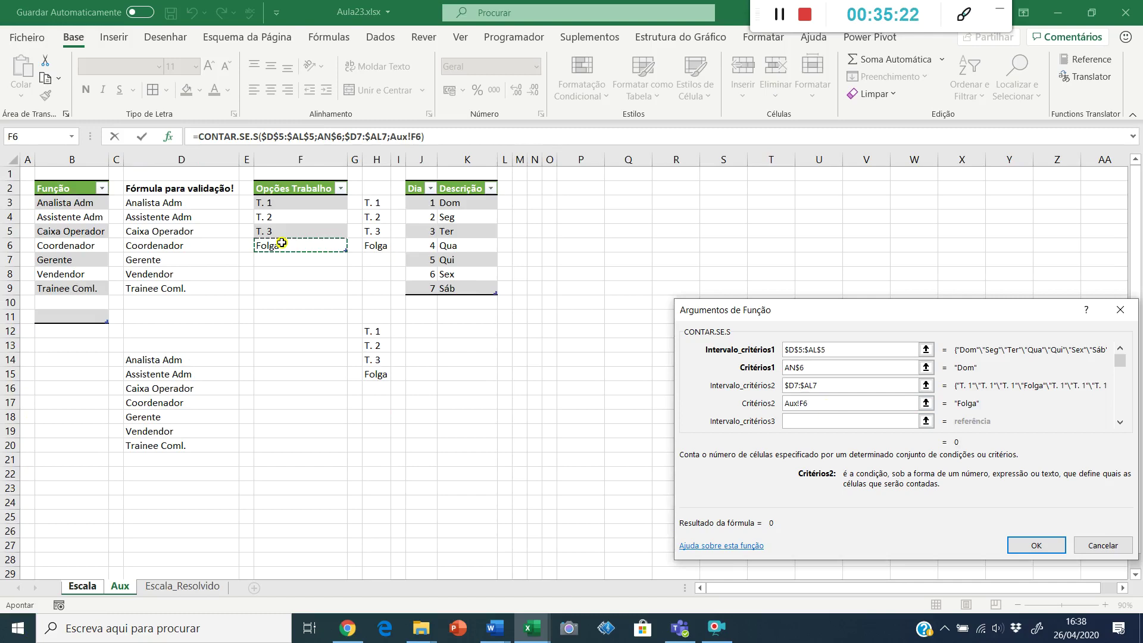
key("F4")
left_click(1036, 545)
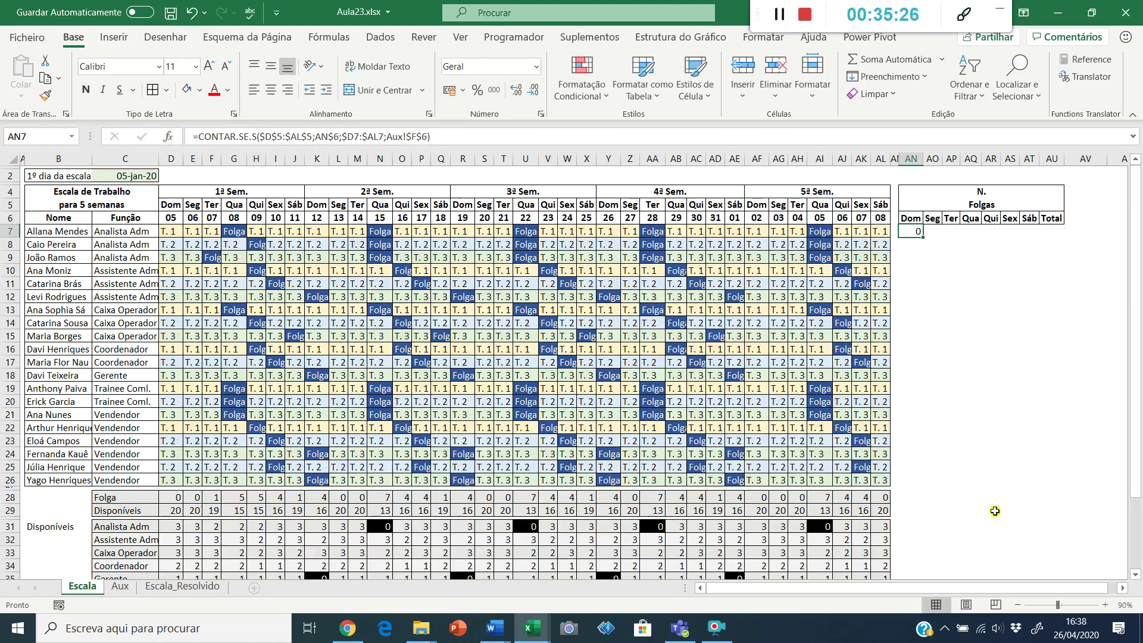
- Check the first employee's Sunday shifts across the five weeks in row 7 against the Dom count
left_click(168, 229)
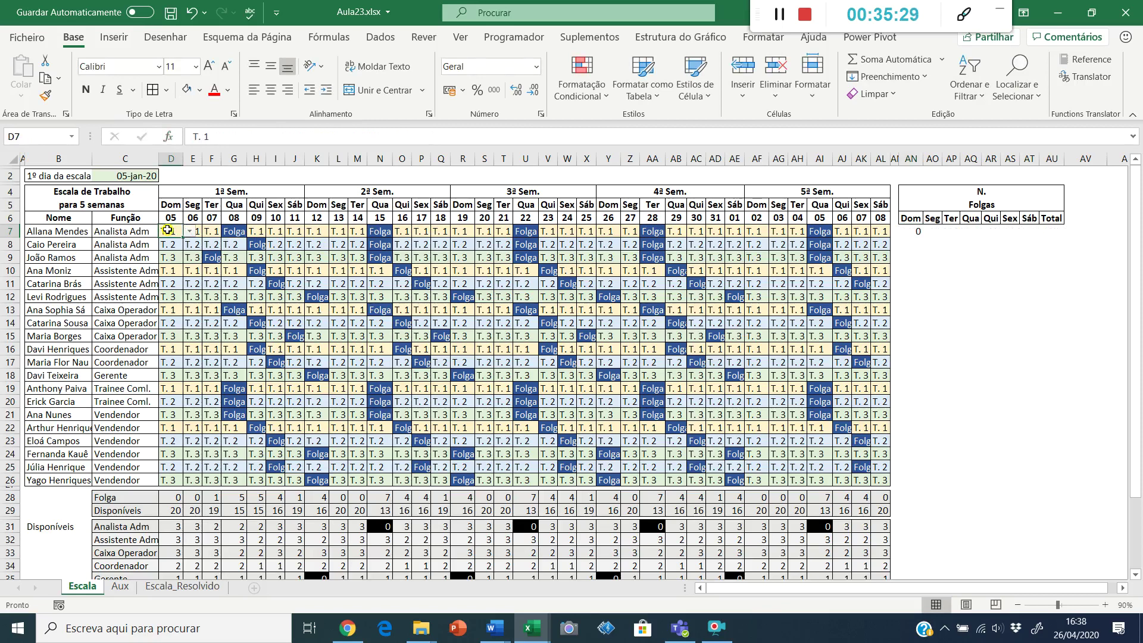
left_click(305, 233)
left_click(462, 231)
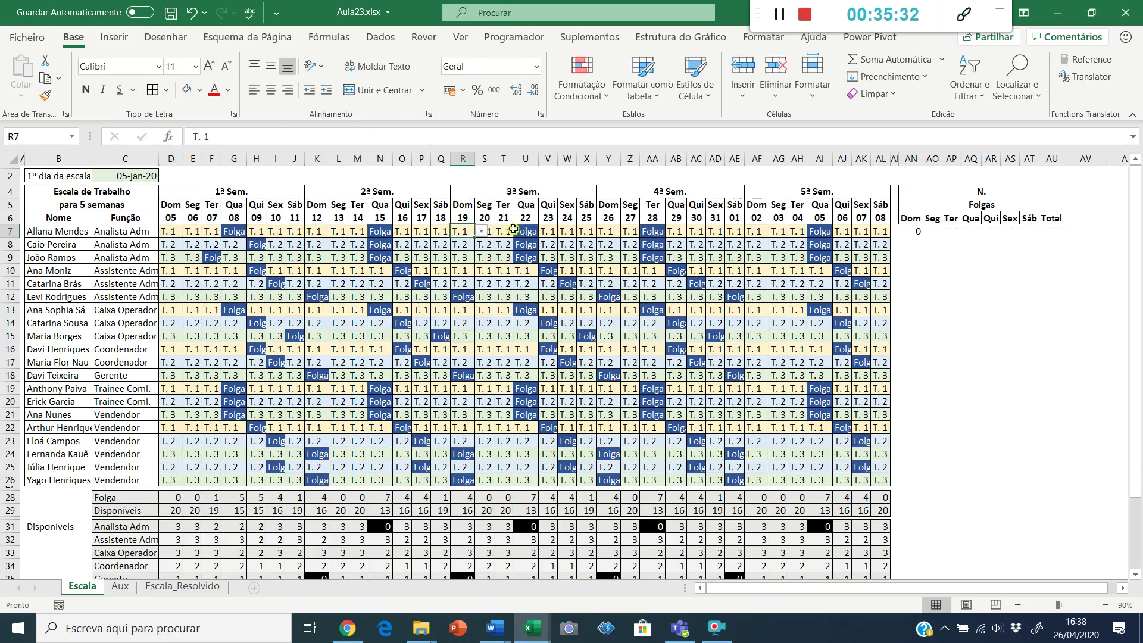
left_click(606, 231)
left_click(761, 234)
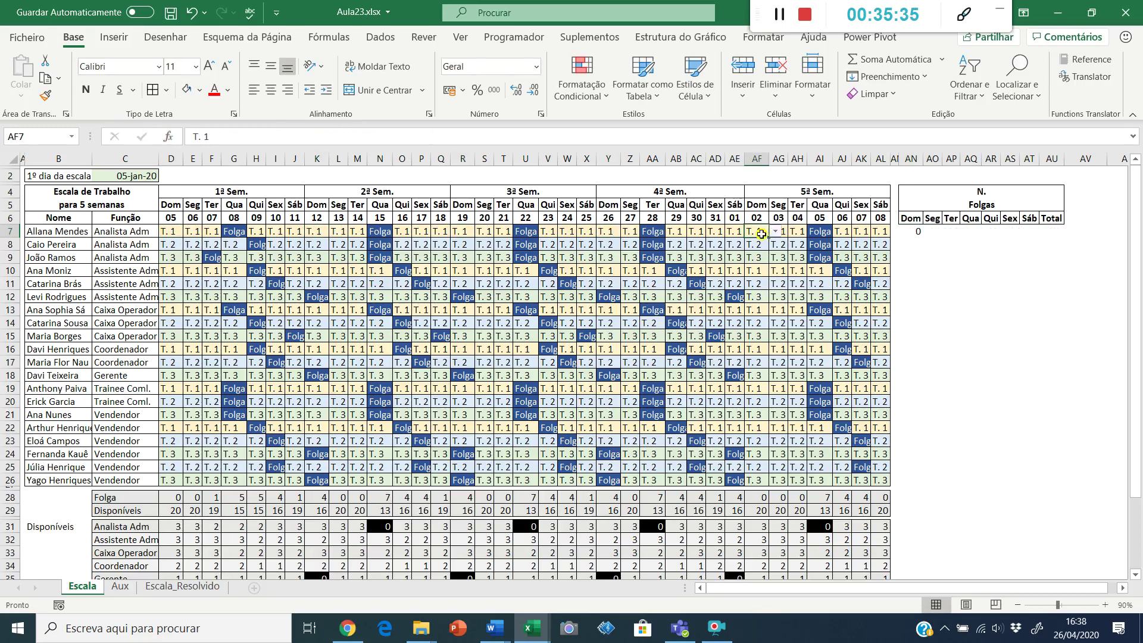
- Copy the Folga entry from AI7 into the fifth week's Sunday cell AF7 to test the count
left_click(814, 234)
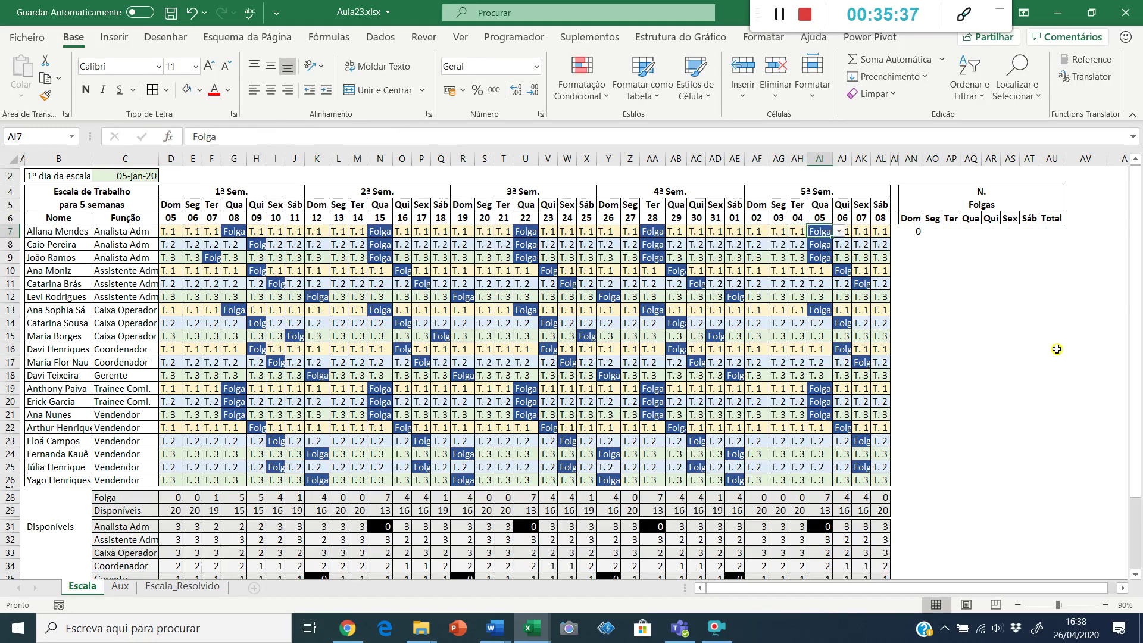
key("ctrl+c")
key("Left")
key("Left")
key("Left")
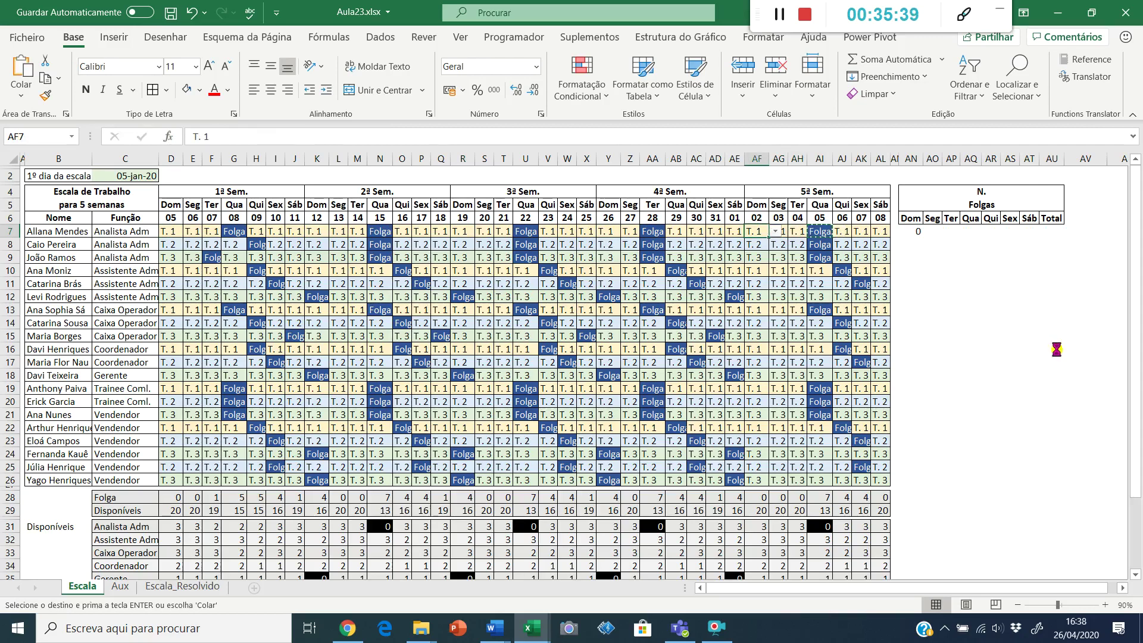
key("Return")
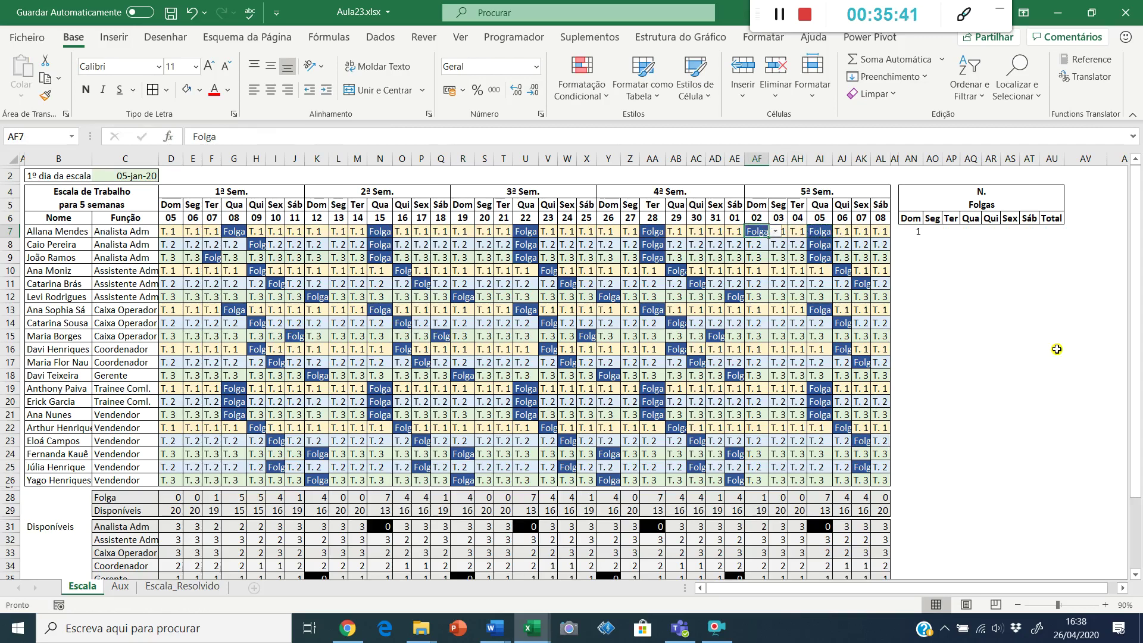
- Copy the Folga entry into the fourth week's Sunday cell Y7, then undo both test entries in row 7
key("ctrl+c")
key("Left")
key("Left")
key("Left")
key("Left")
key("Left")
key("Left")
key("Left")
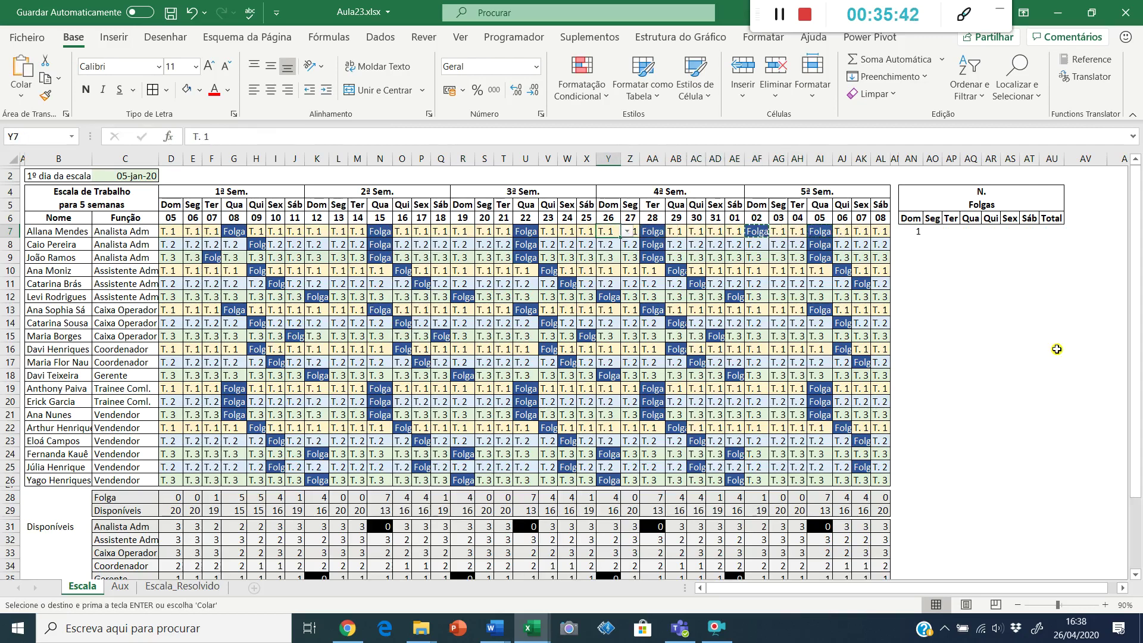
key("Return")
key("ctrl+z")
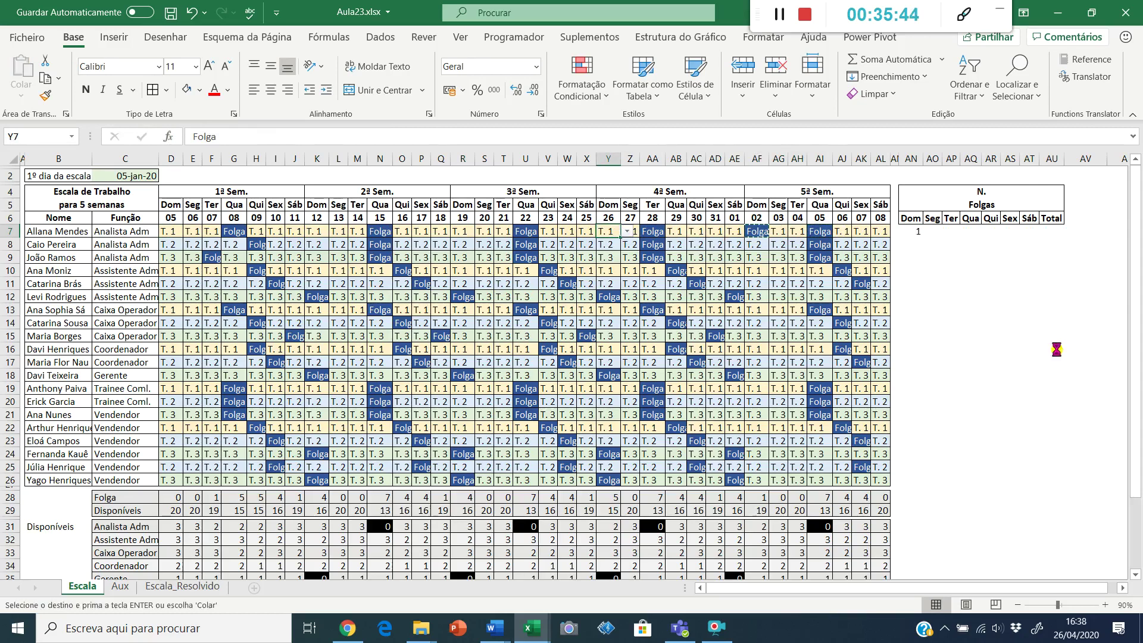
key("ctrl+z")
- Review the criteria ranges and criteria of the CONTAR.SE.S formula in AN7 in its function arguments
key("Right")
key("Right")
key("Right")
key("Right")
key("Right")
key("Right")
key("Right")
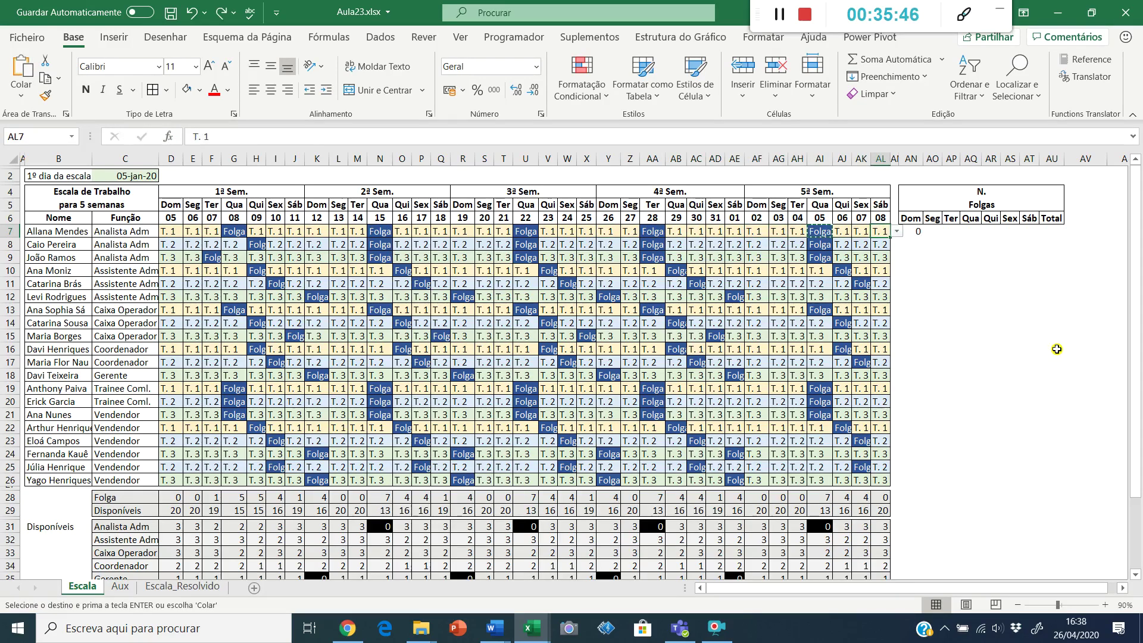
key("Right")
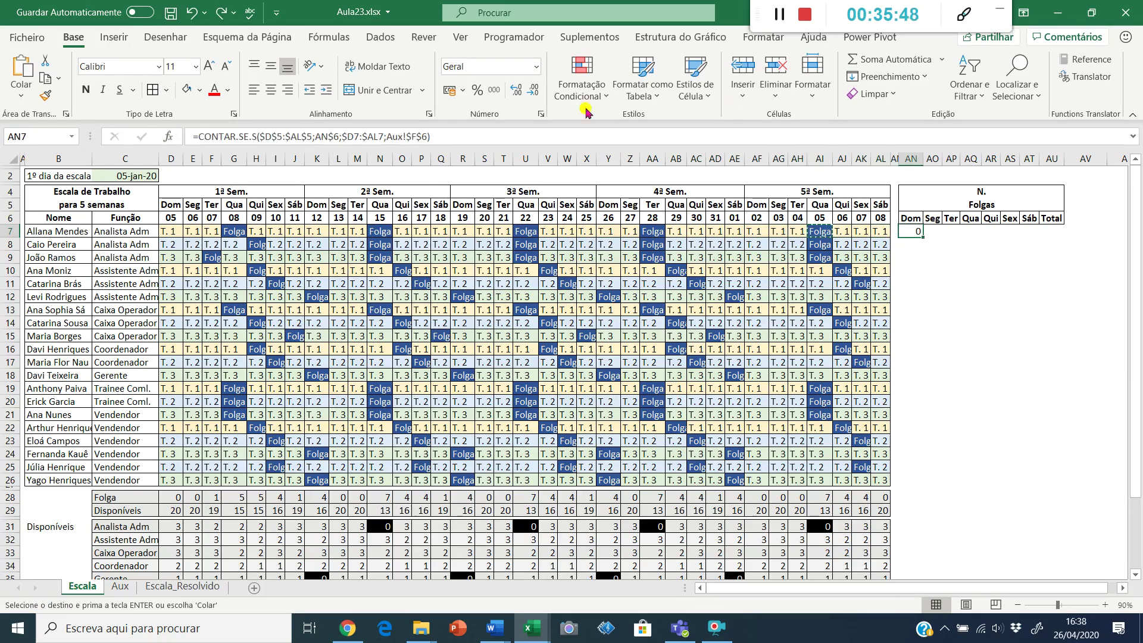
left_click(168, 136)
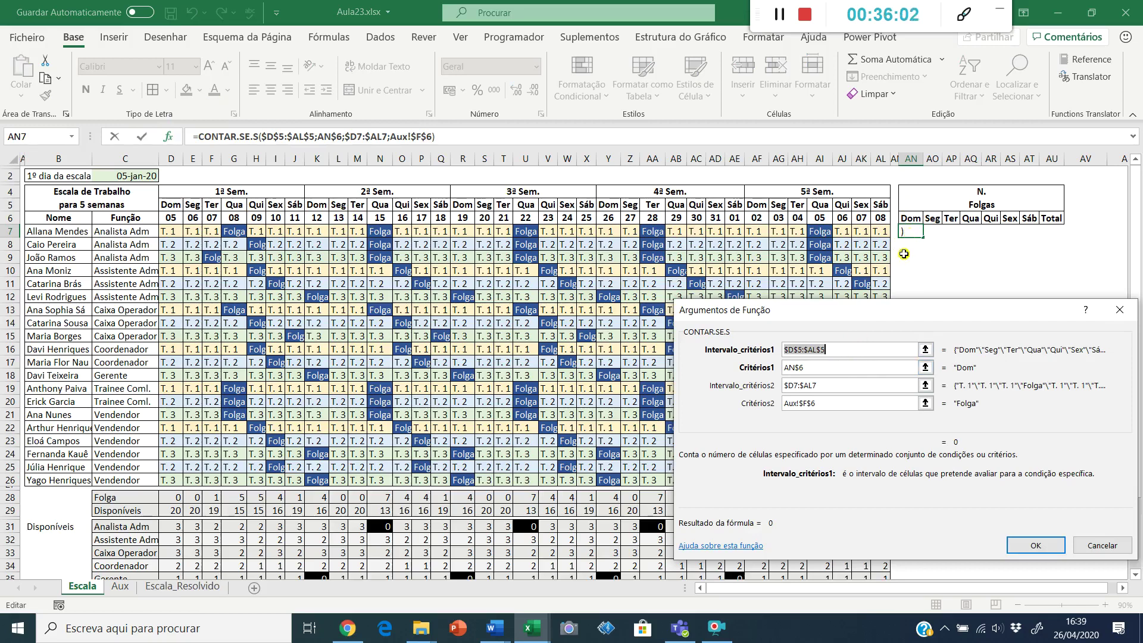
left_click(841, 384)
left_click(855, 400)
left_click(1033, 543)
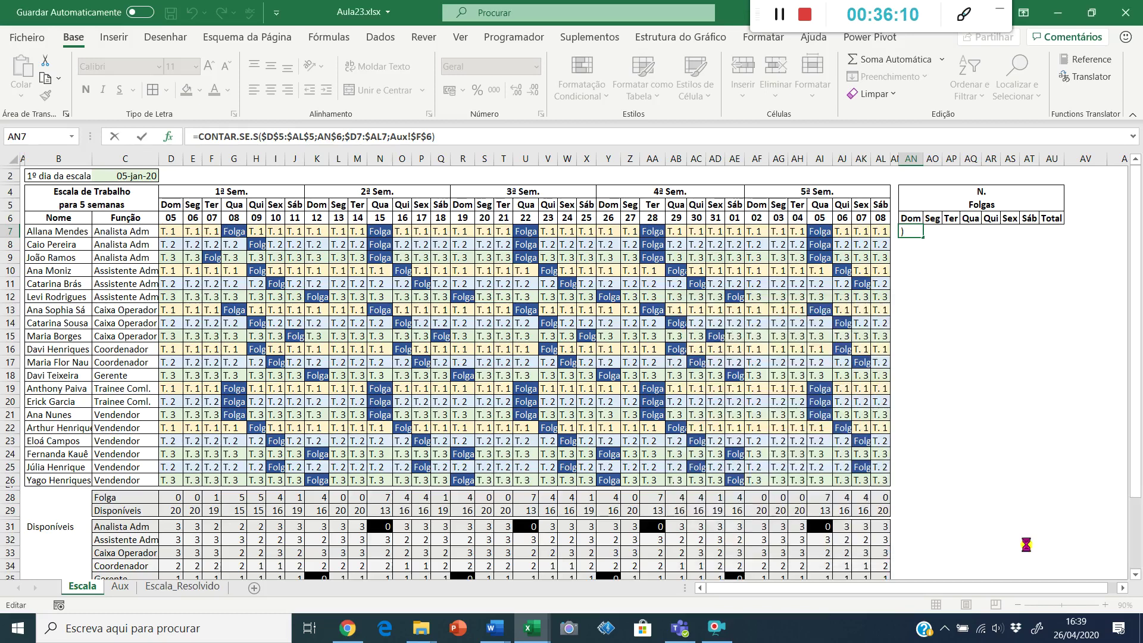
- Copy the AN7 formula across the first employee's row to AU7
key("ctrl+c")
key("shift+Right")
key("shift+Right")
key("shift+Right")
key("shift+Right")
key("shift+Right")
key("shift+Right")
key("shift+Right")
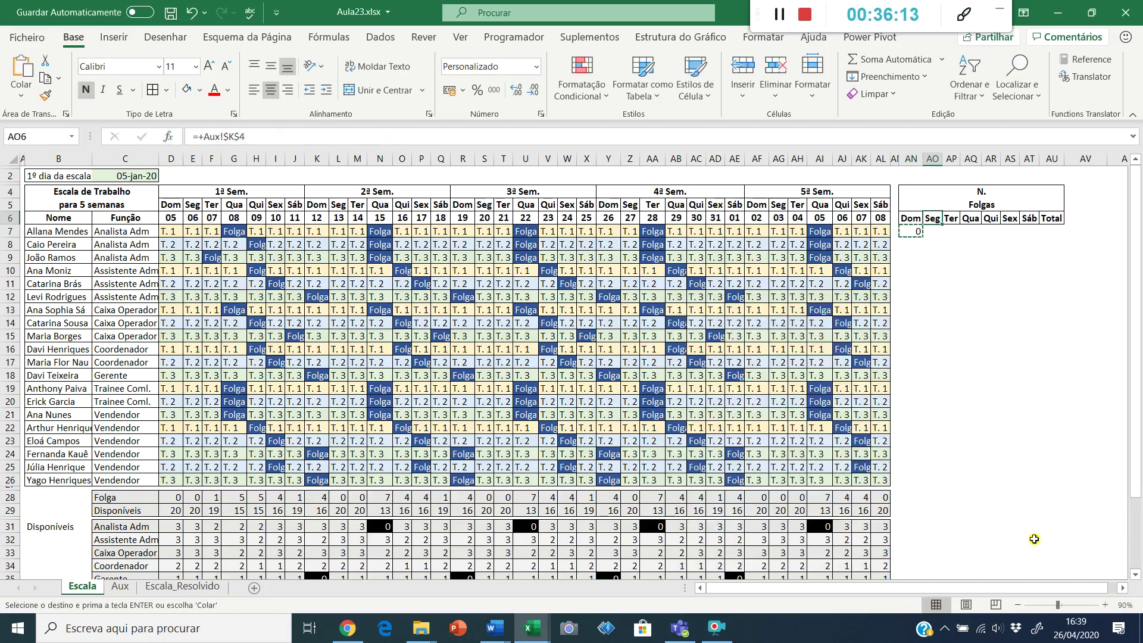
key("ctrl+v")
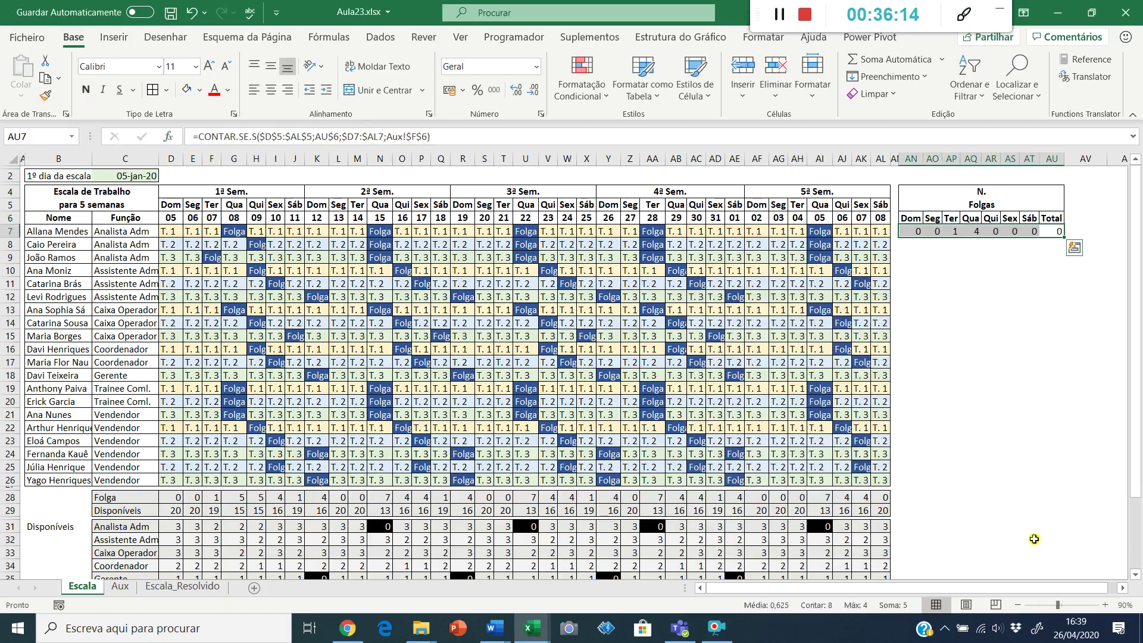
key("Escape")
- Apply all borders to the first employee's days-off cells AN7:AU7
key("Right")
key("Right")
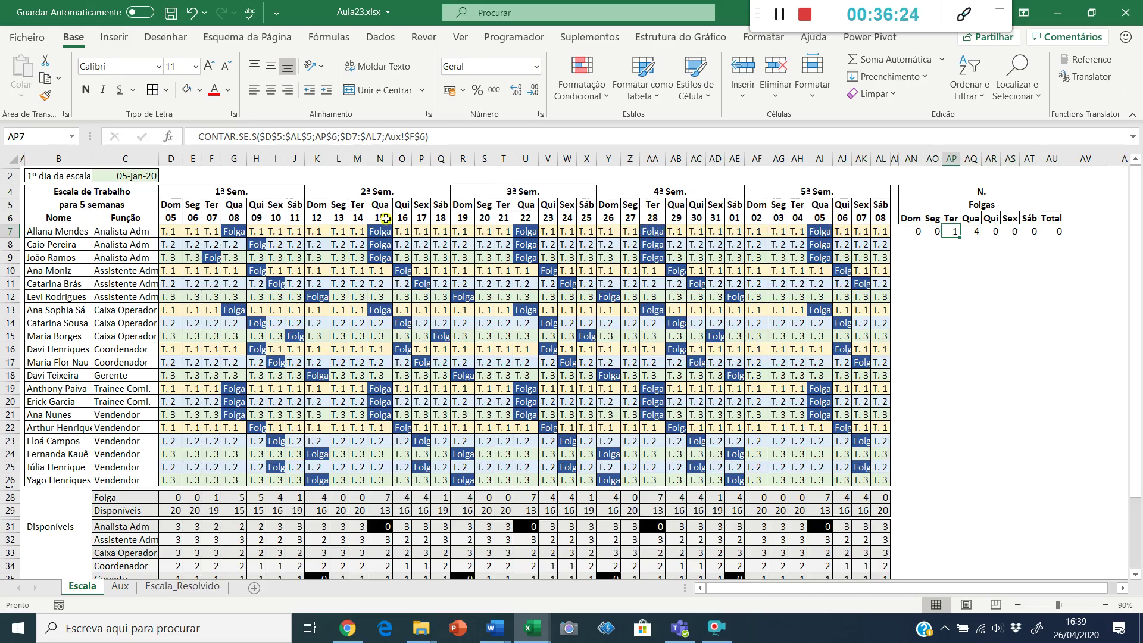
left_click_drag(919, 230, 1057, 232)
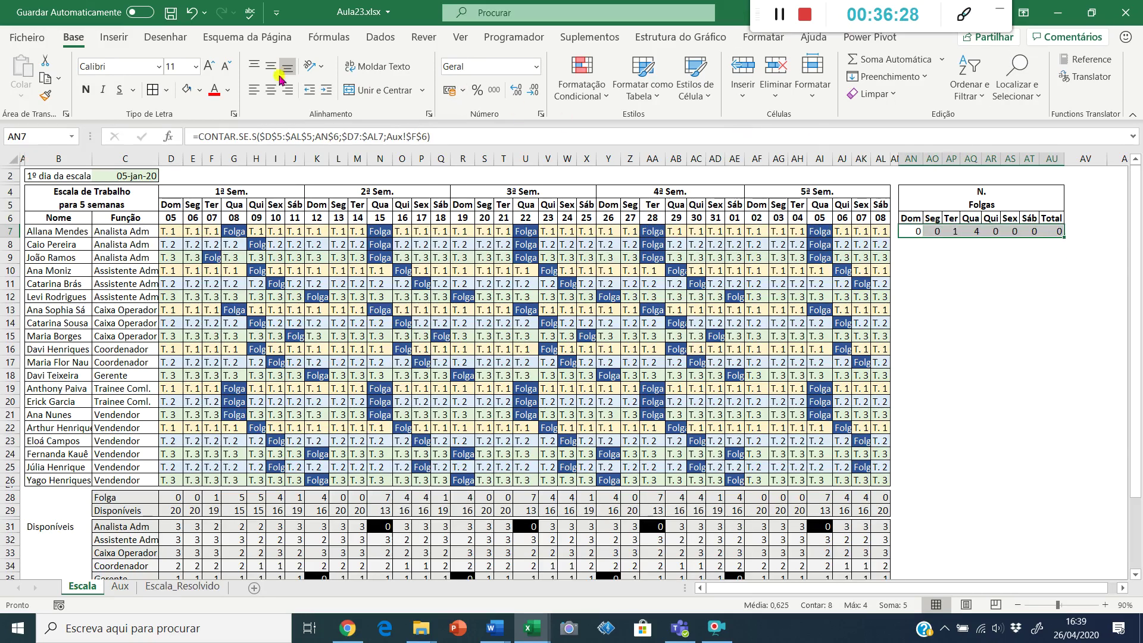
left_click(152, 89)
- Copy the bordered formula row AN7:AU7 down to the last employee in row 26
key("ctrl+c")
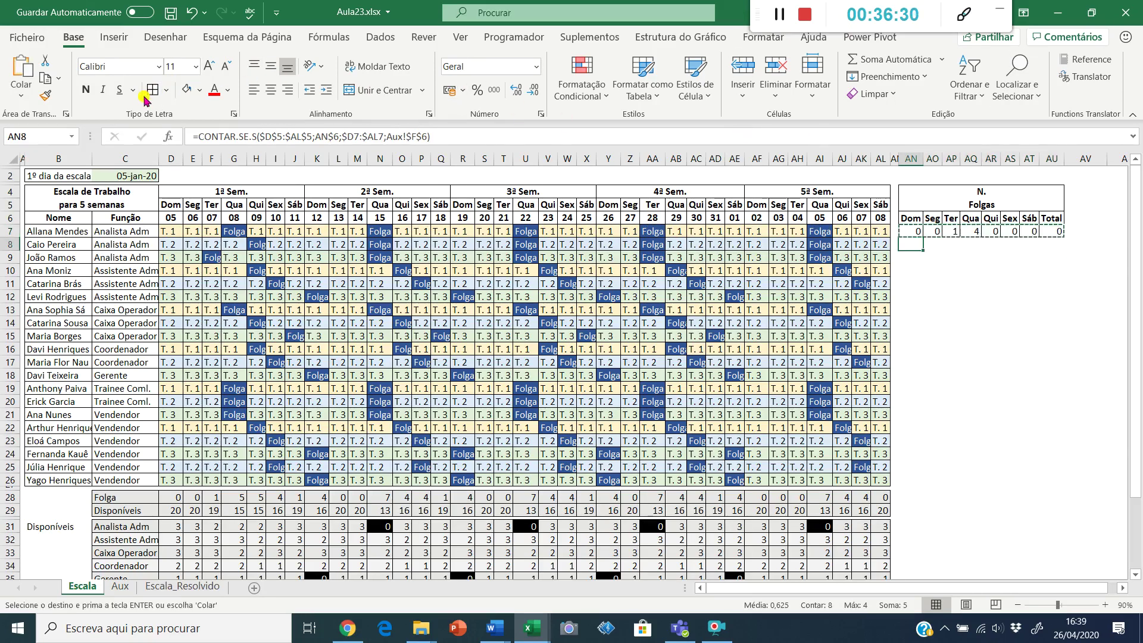
key("shift+Page_Down")
key("shift+Up")
key("shift+Up")
key("shift+Up")
key("shift+Up")
key("shift+Up")
key("shift+Up")
key("shift+Up")
key("shift+Up")
key("shift+Up")
key("shift+Up")
key("shift+Up")
key("shift+Up")
key("shift+Up")
key("shift+Up")
key("shift+Up")
key("shift+Up")
key("shift+Up")
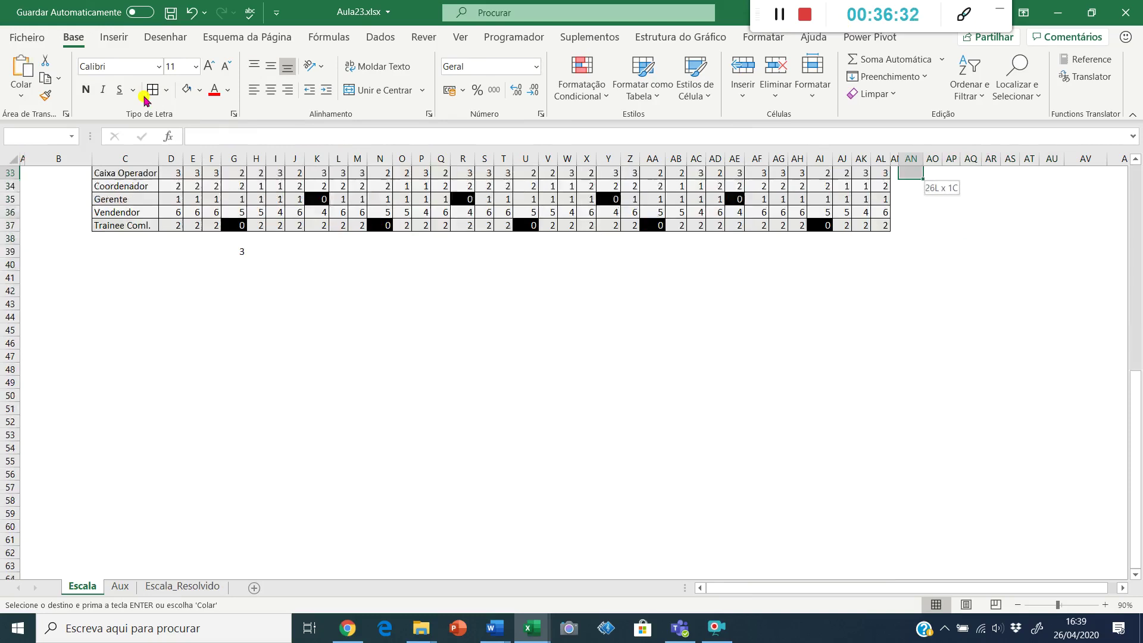
key("shift+Up")
key("shift+Up")
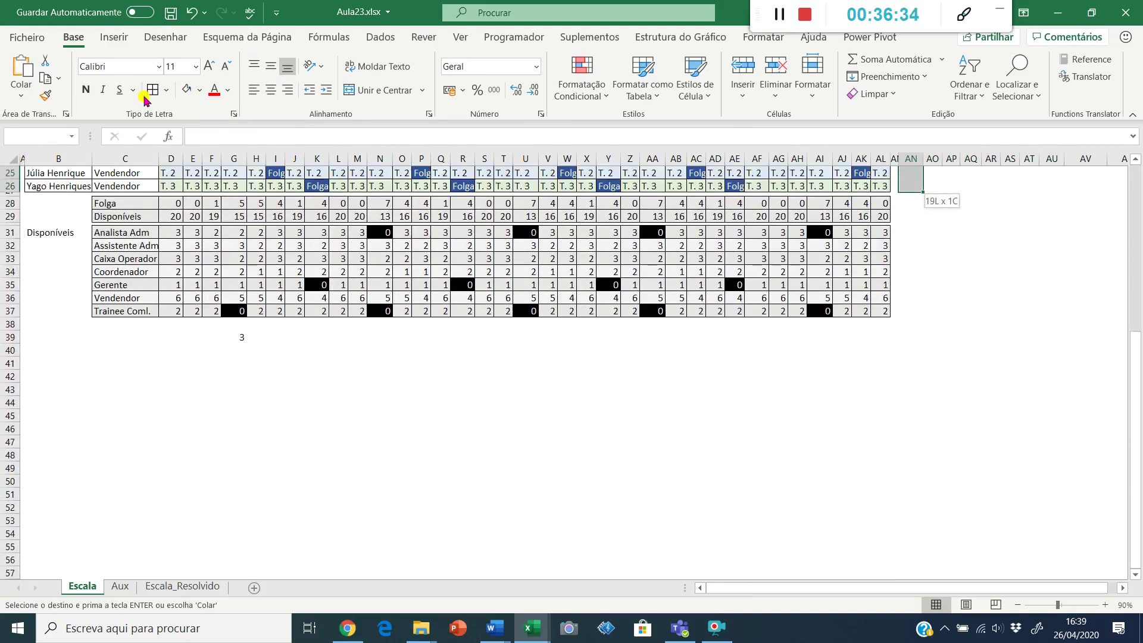
key("Return")
- Replace the formula in the Total cell AU7 with =SOMA(AN7:AT7)
key("ctrl+Right")
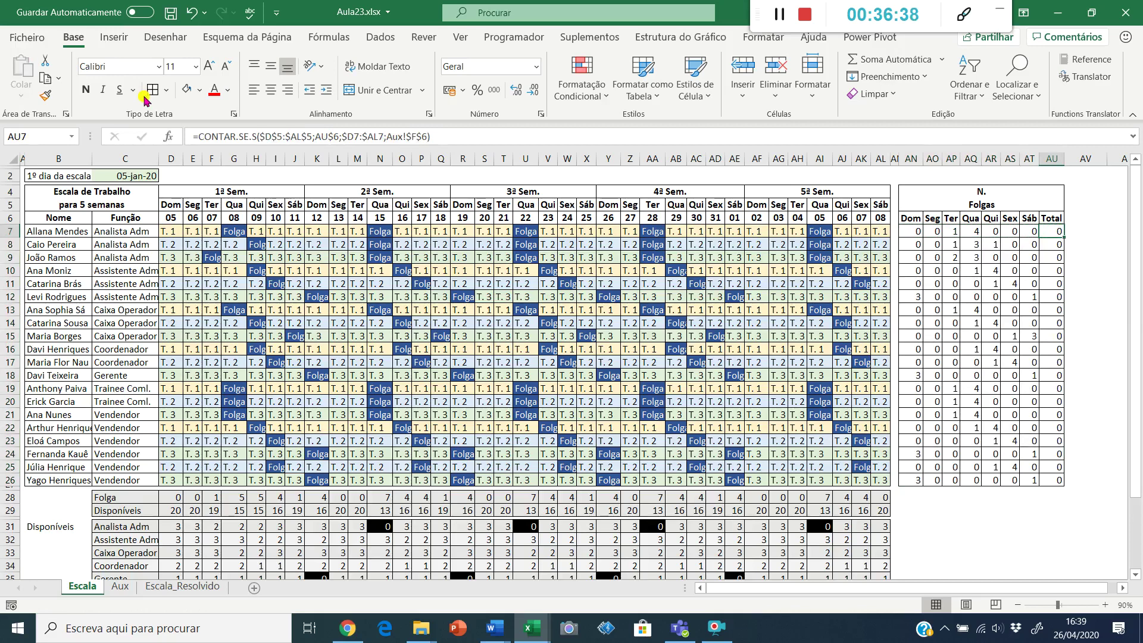
type("=soma(")
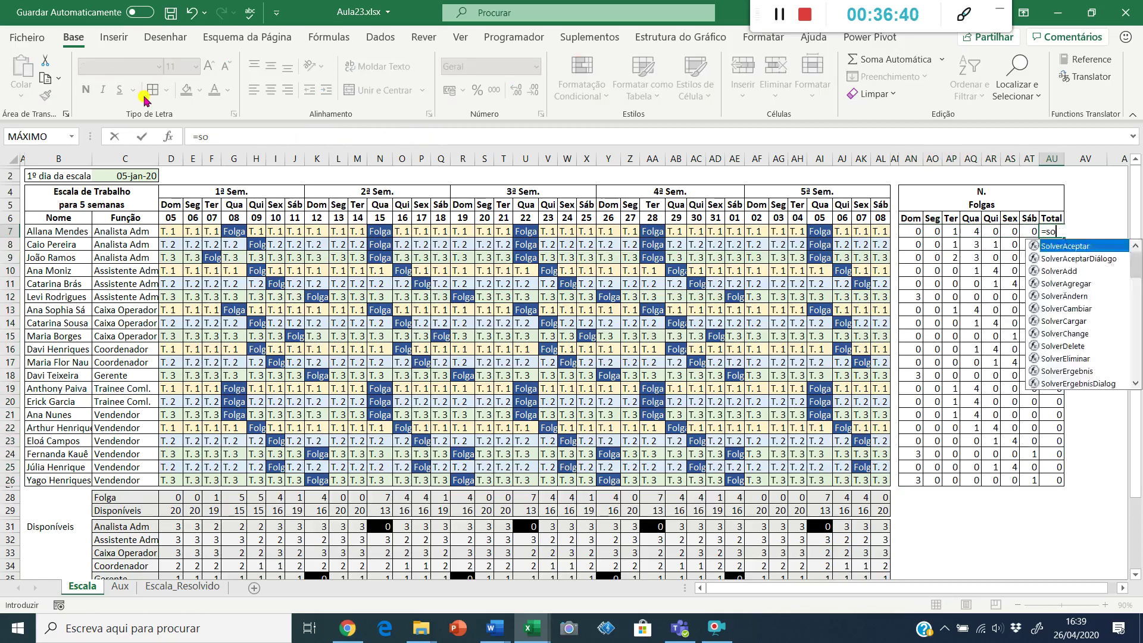
key("Left")
key("shift+Left")
key("shift+Left")
key("shift+Left")
key("shift+Left")
key("shift+Left")
key("shift+Left")
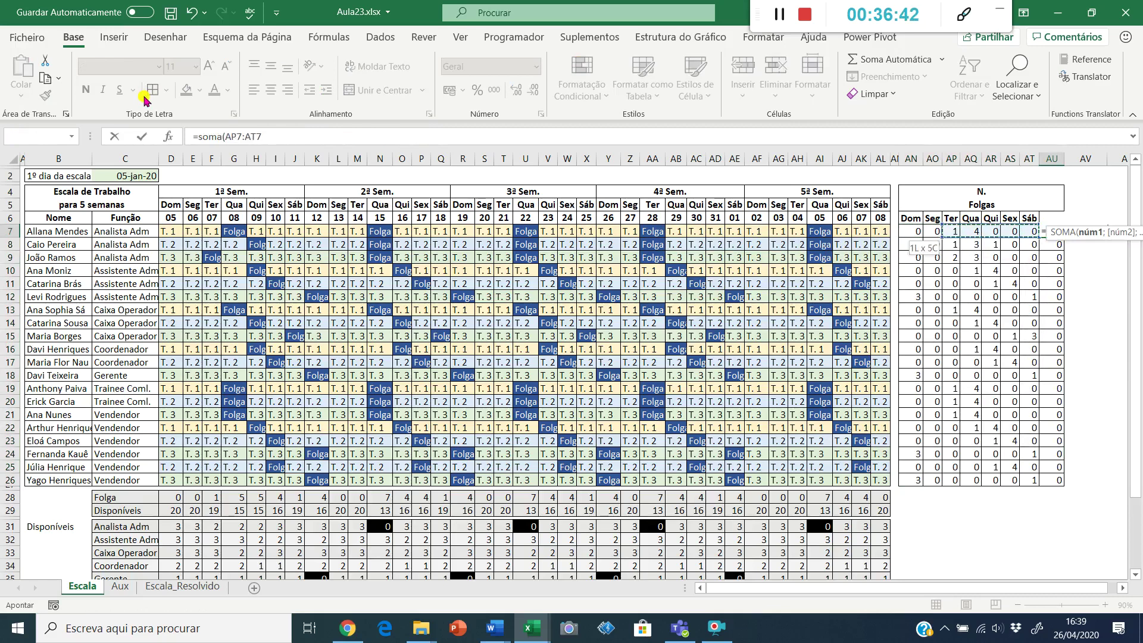
key("Return")
- Fill the AU7 total formula down the Total column to AU26
key("Up")
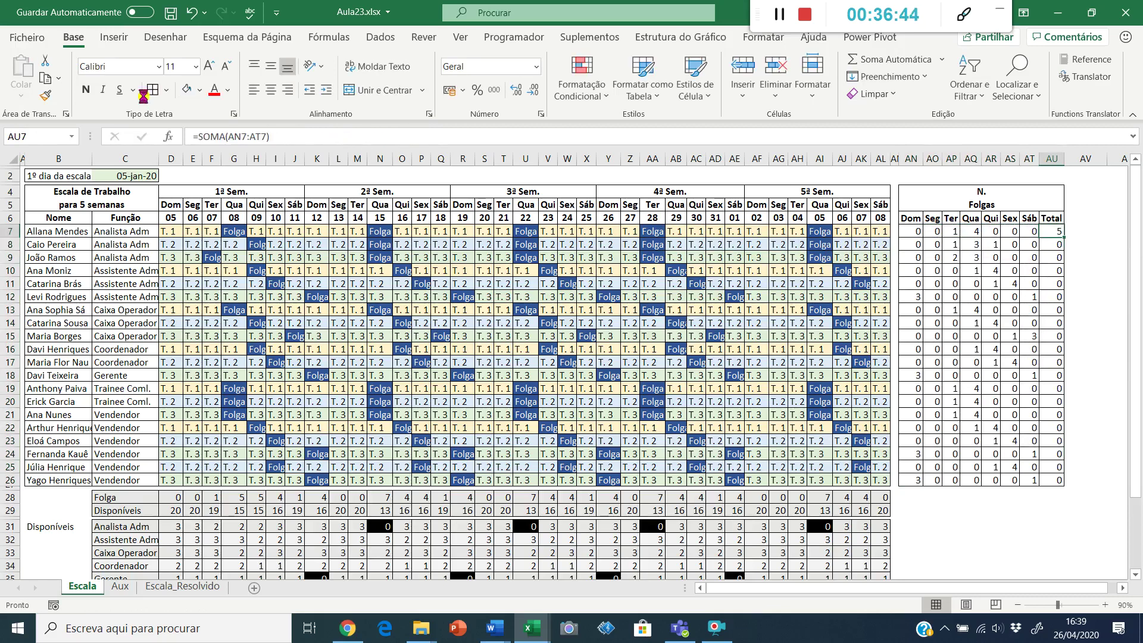
key("ctrl+shift+Down")
key("ctrl+d")
key("shift+BackSpace")
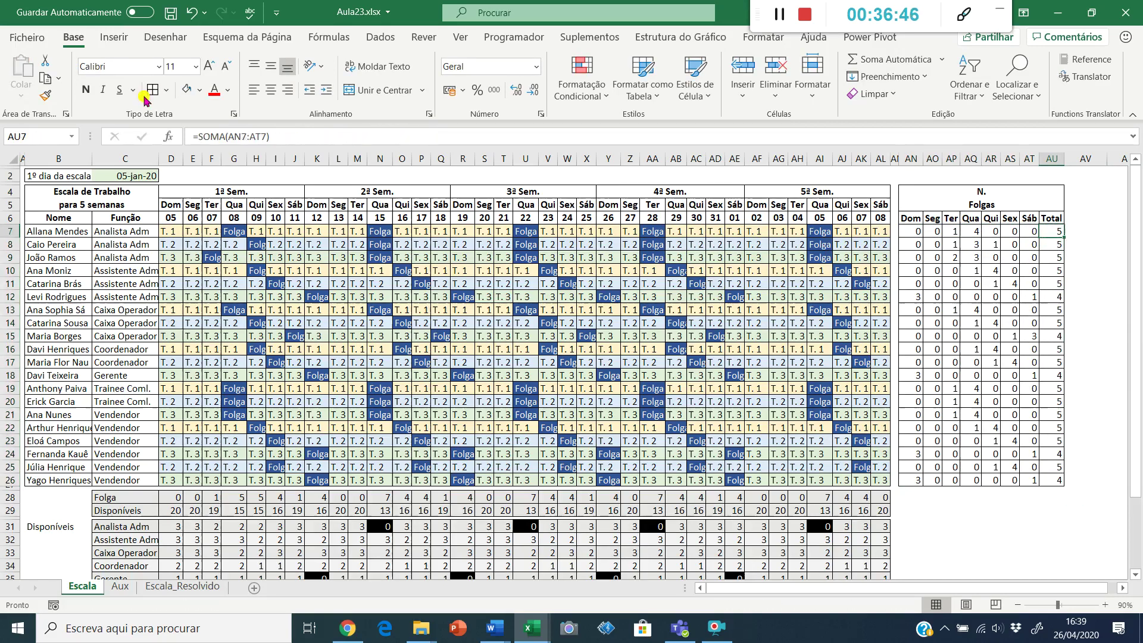
- Examine the employees' days-off totals and their SOMA formulas in the lower rows of the Total column
key("ctrl+Down")
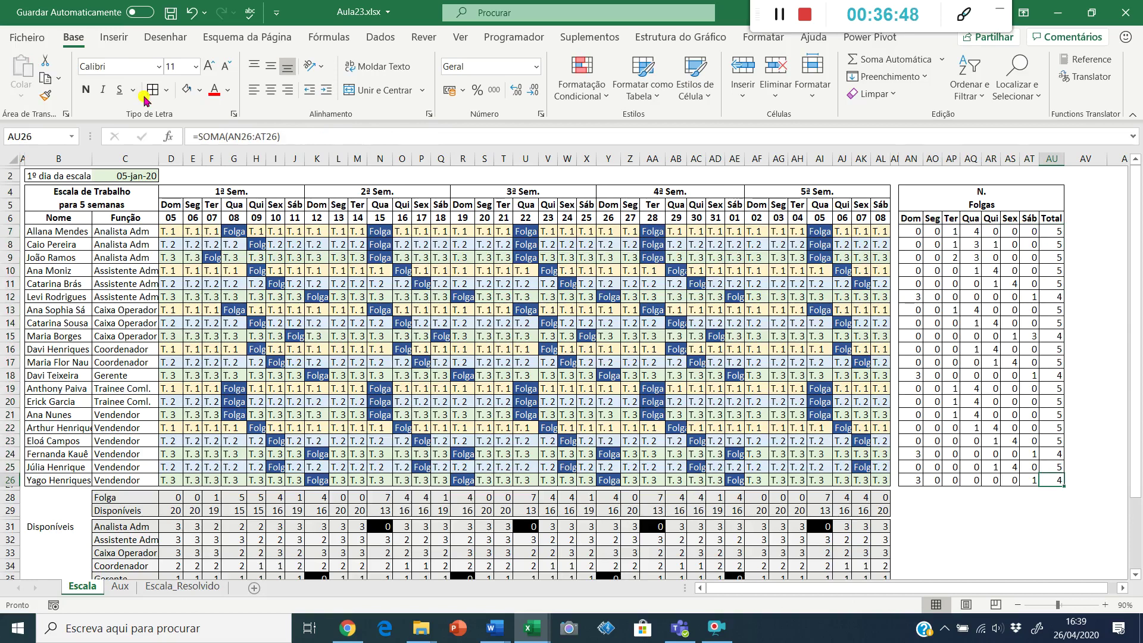
key("Up")
key("Up")
key("Up")
key("Up")
key("Up")
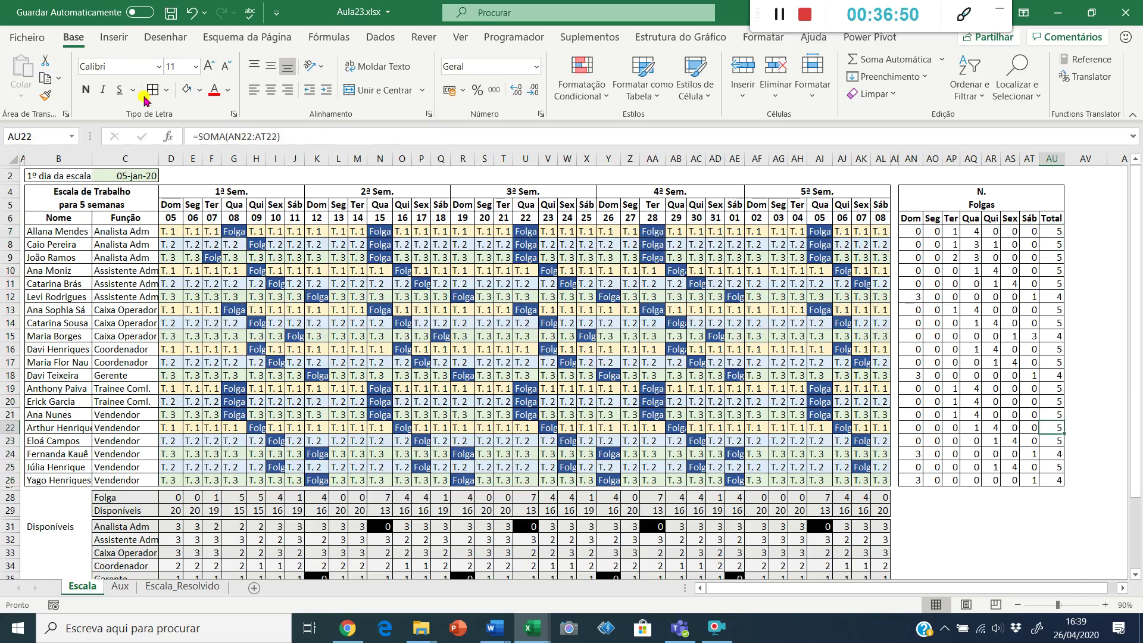
key("Down")
key("Down")
key("Down")
key("Down")
key("Down")
key("Down")
key("Down")
key("Down")
key("Down")
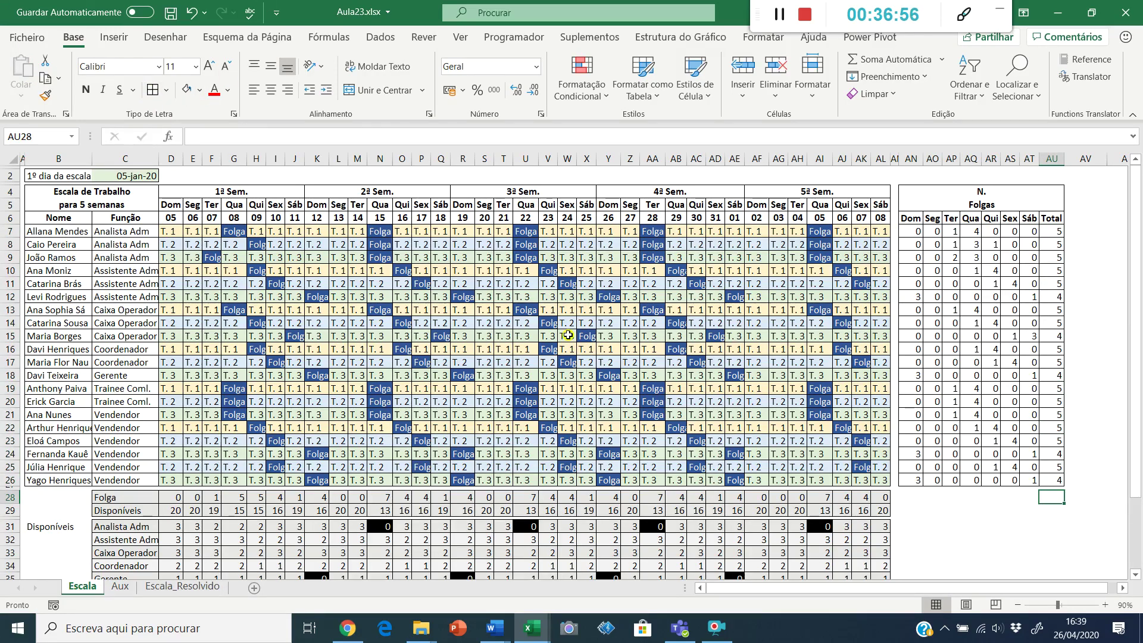
type("Media(")
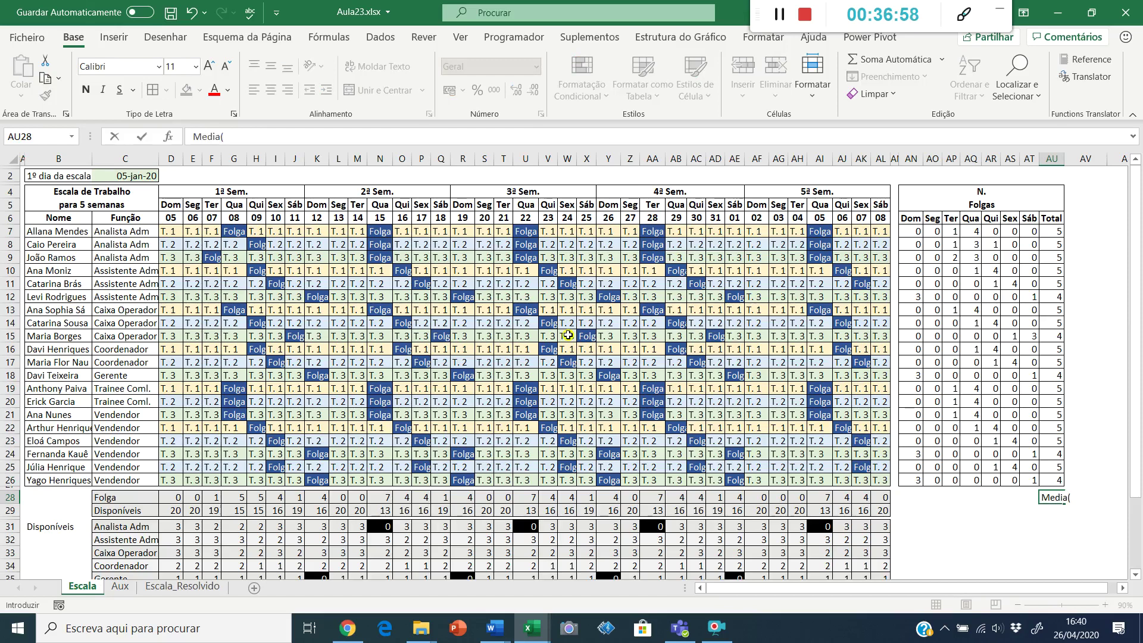
key("Escape")
type("»")
key("Escape")
- Calculate the average of the days-off totals in AU28 with =MÉDIA(AU7:AU26)
type("=m")
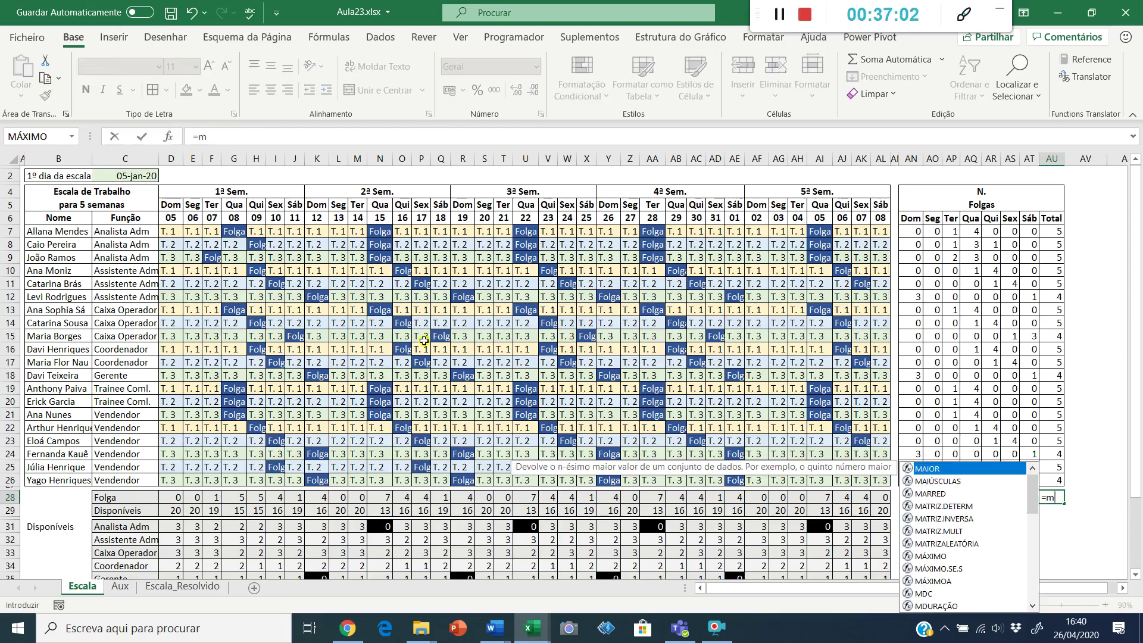
type("é")
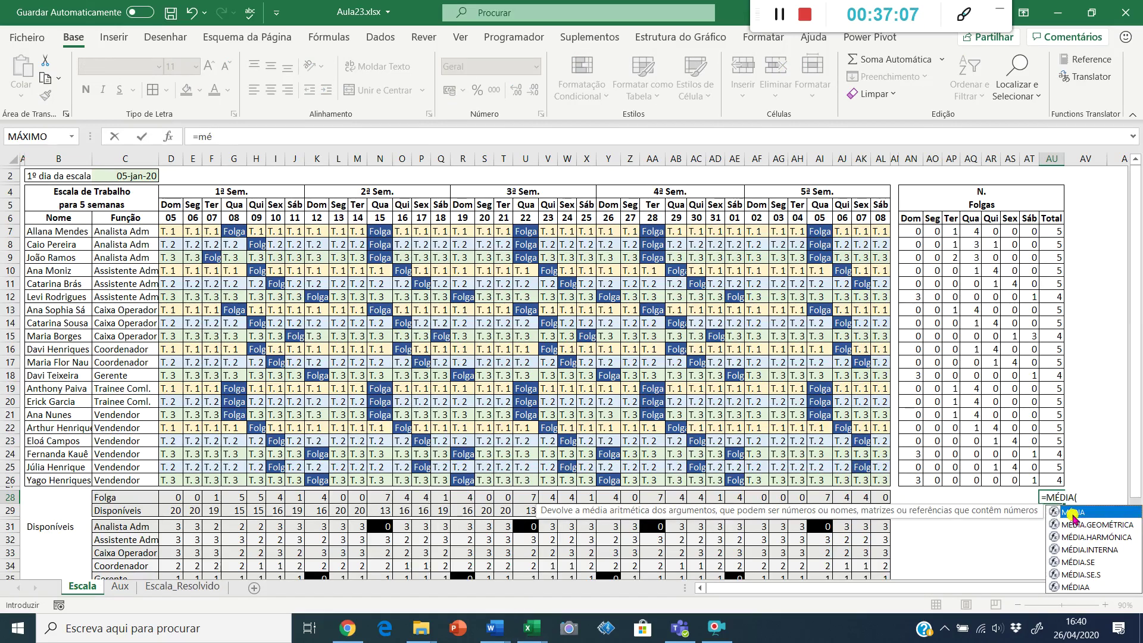
double_click(1074, 515)
left_click(1052, 236)
left_click_drag(1052, 235, 1054, 479)
key("ctrl+Return")
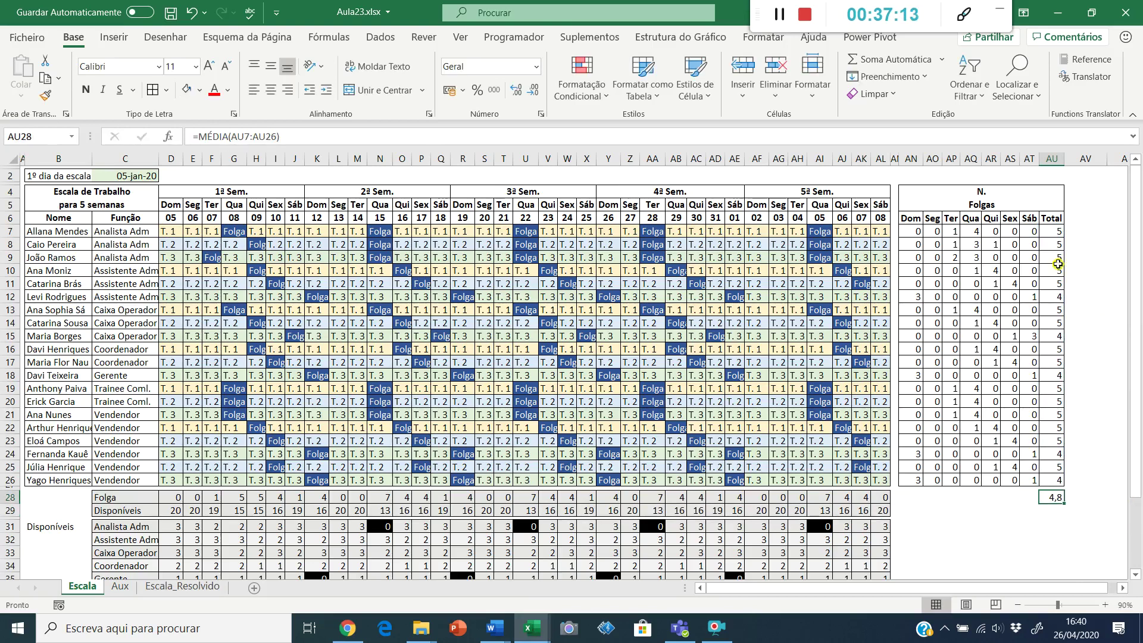
- Create a conditional formatting rule on AU7:AU26 for cells whose value is less than =$AU$28
left_click_drag(1050, 231, 1053, 479)
left_click(582, 77)
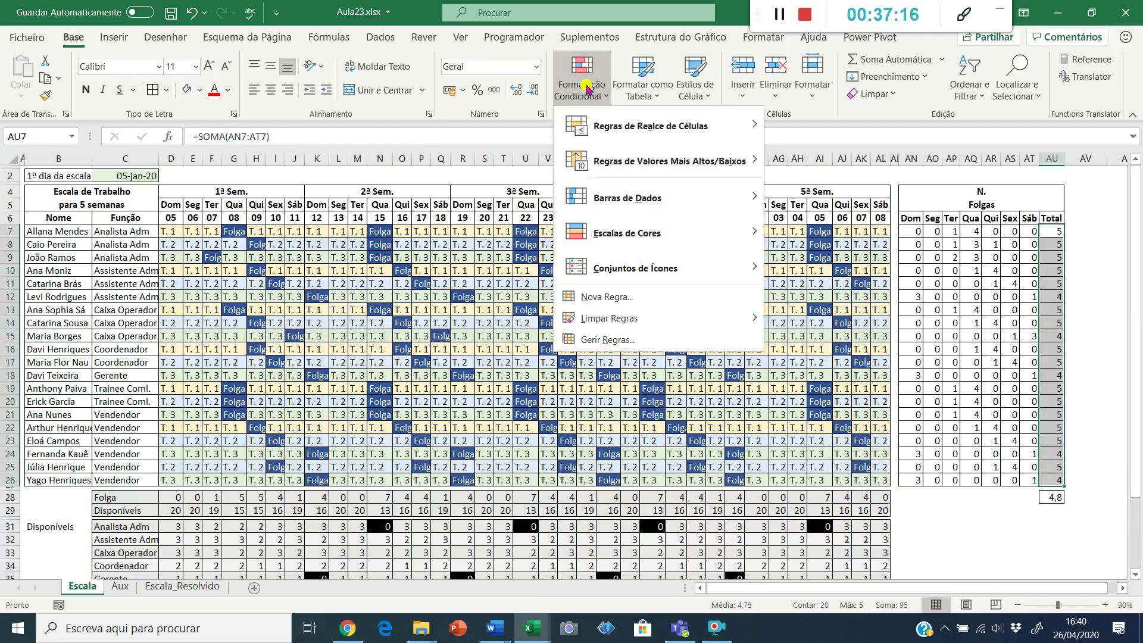
left_click(606, 297)
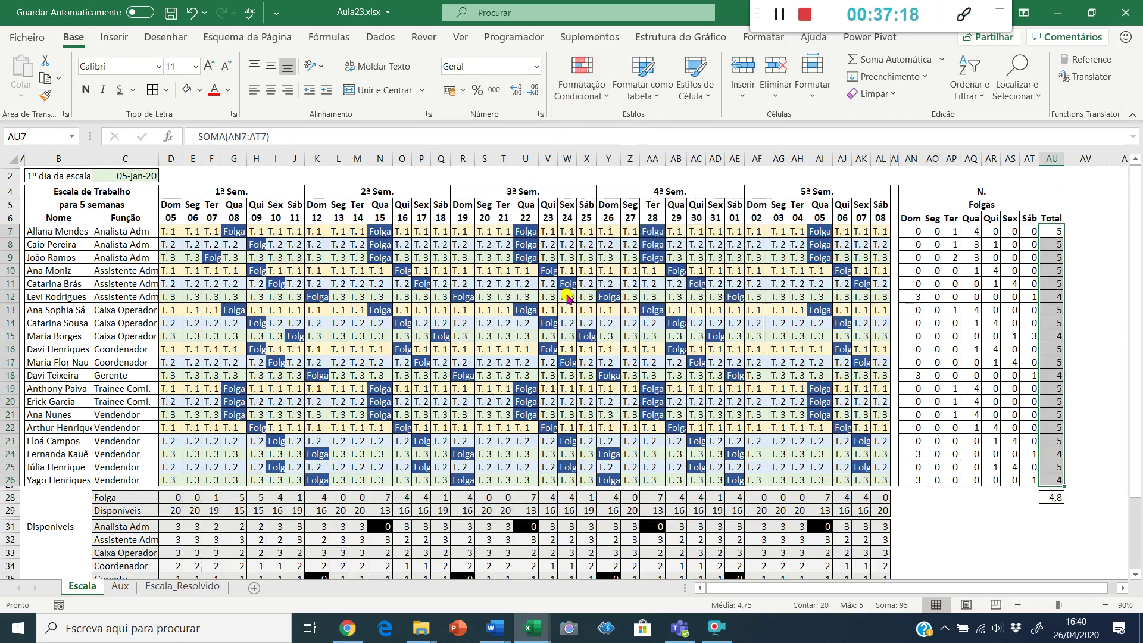
left_click(843, 370)
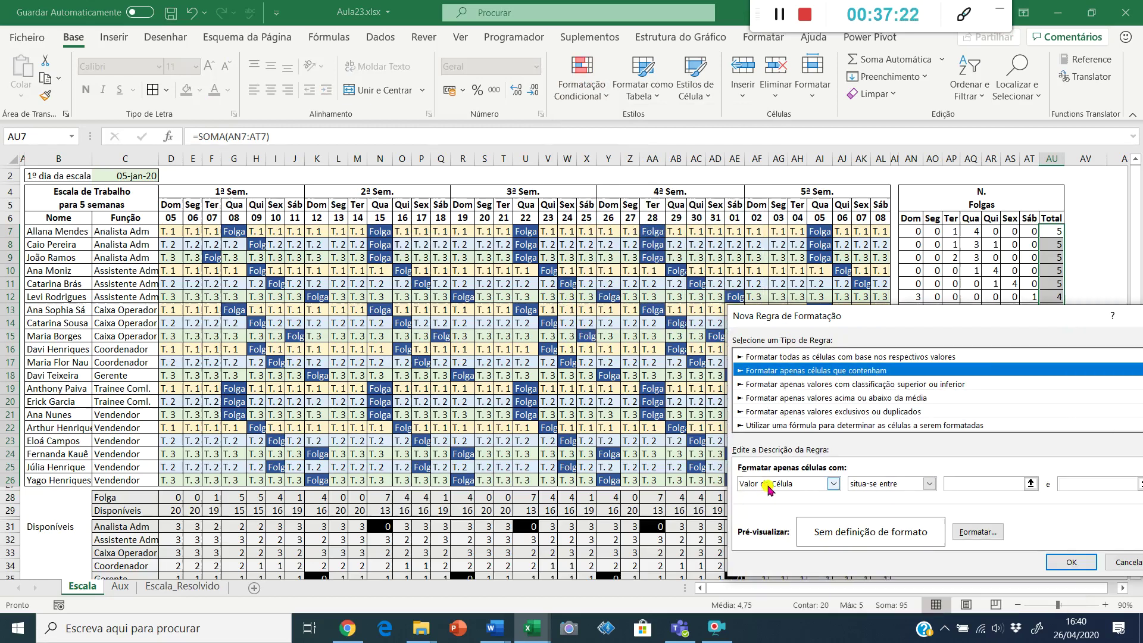
left_click(899, 487)
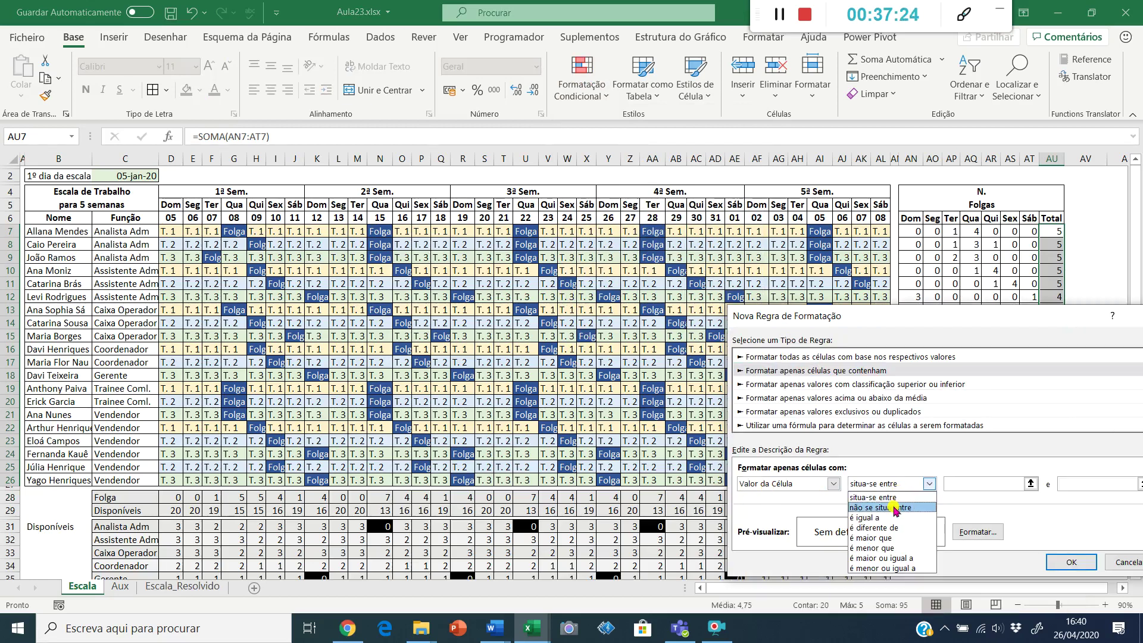
left_click(900, 548)
left_click(968, 483)
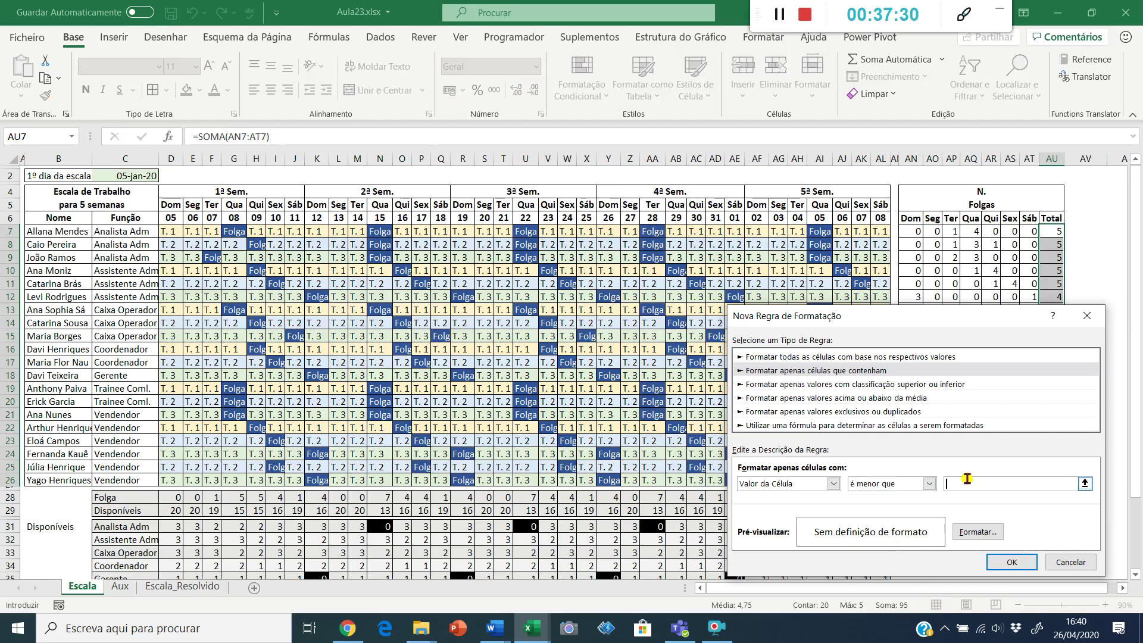
left_click_drag(941, 297, 940, 304)
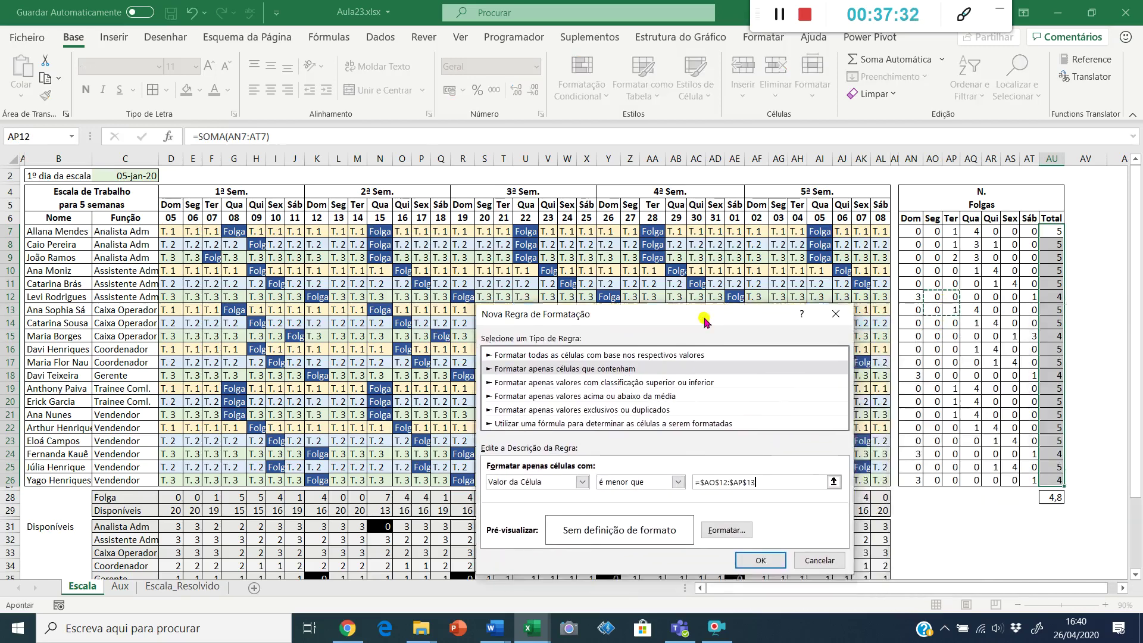
left_click(1062, 501)
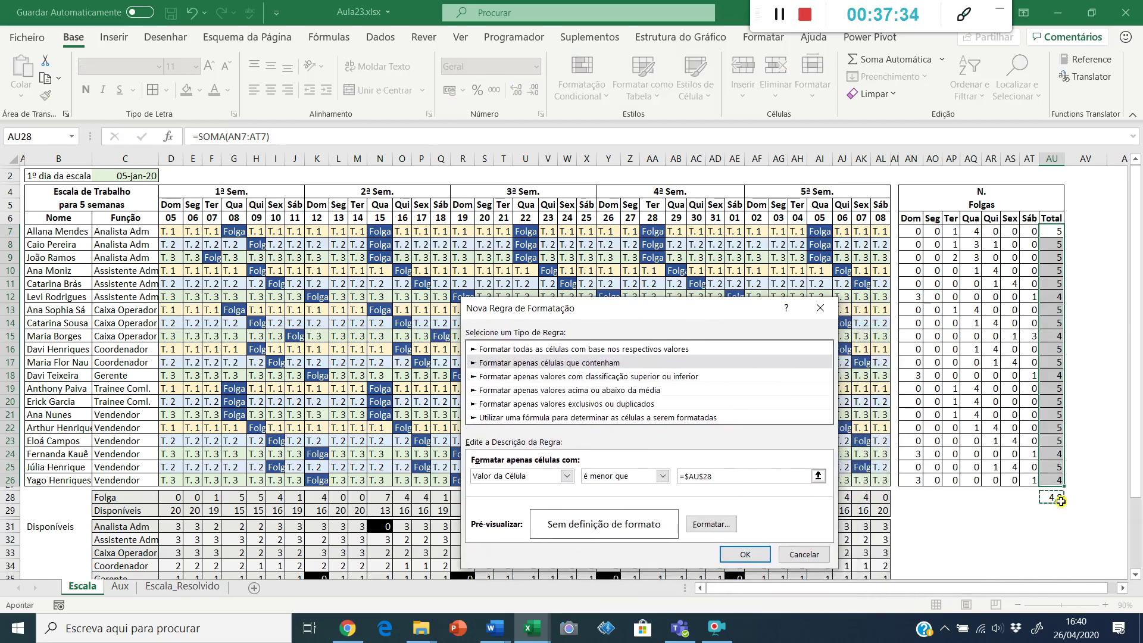
- Set the rule's font colour to the standard red
left_click(714, 524)
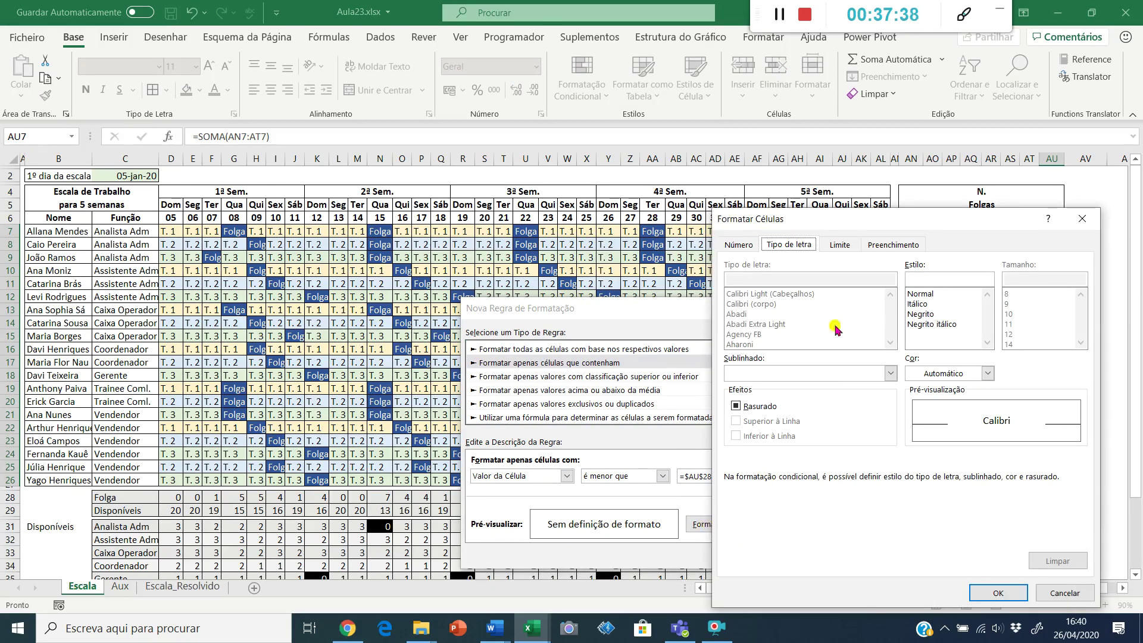
left_click(949, 379)
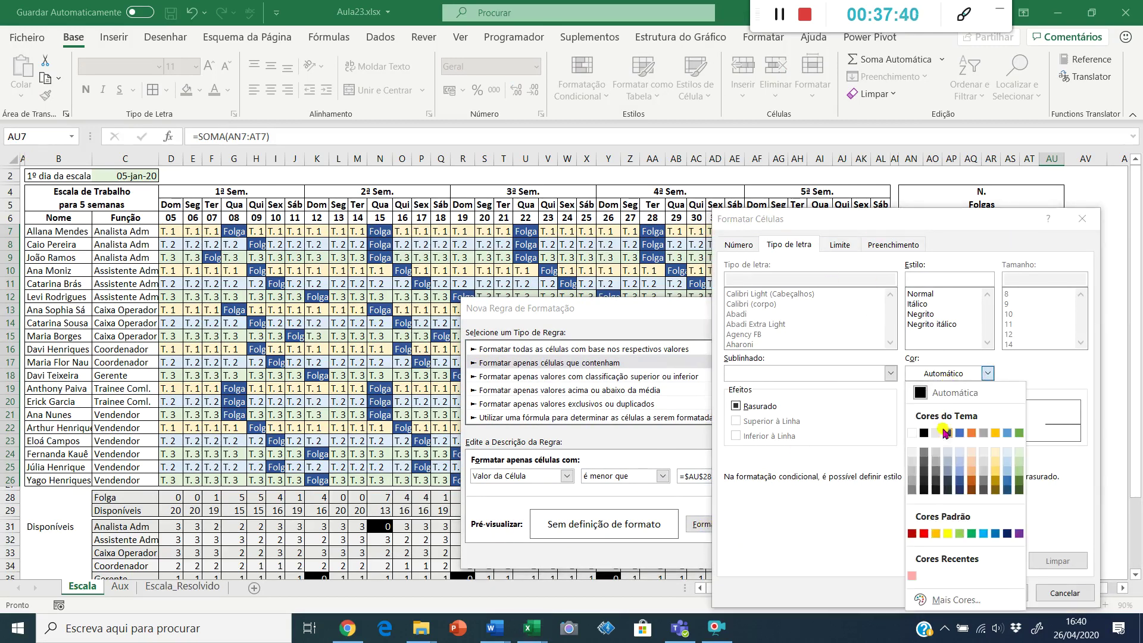
left_click(923, 533)
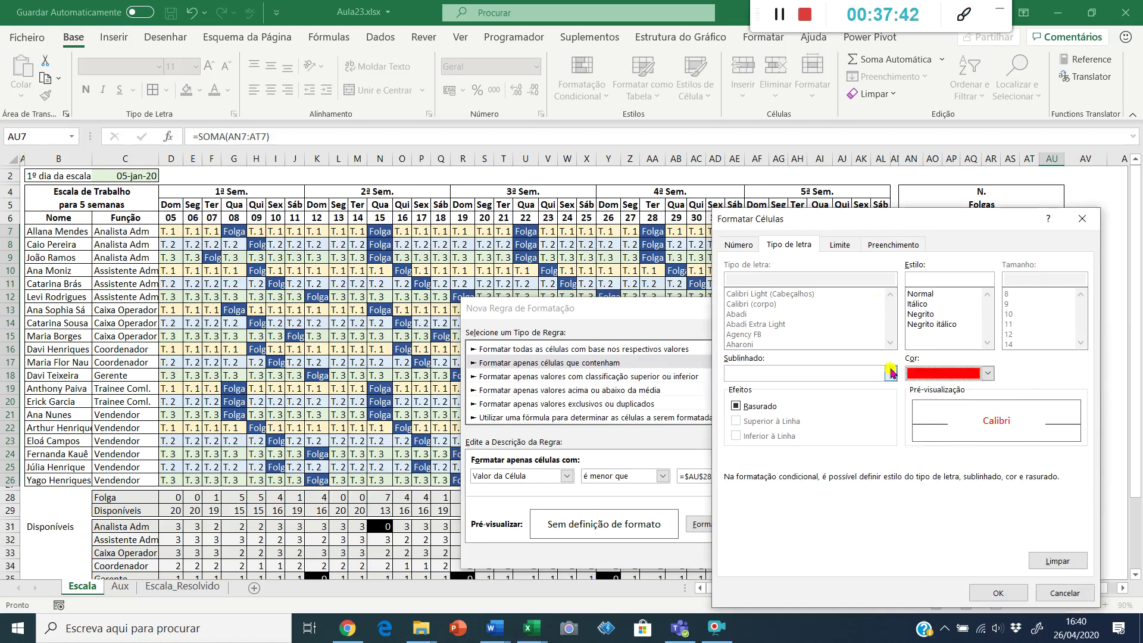
- Give the rule a custom light pink fill, #FFBDBD, and apply it to the totals
left_click(887, 244)
left_click(751, 386)
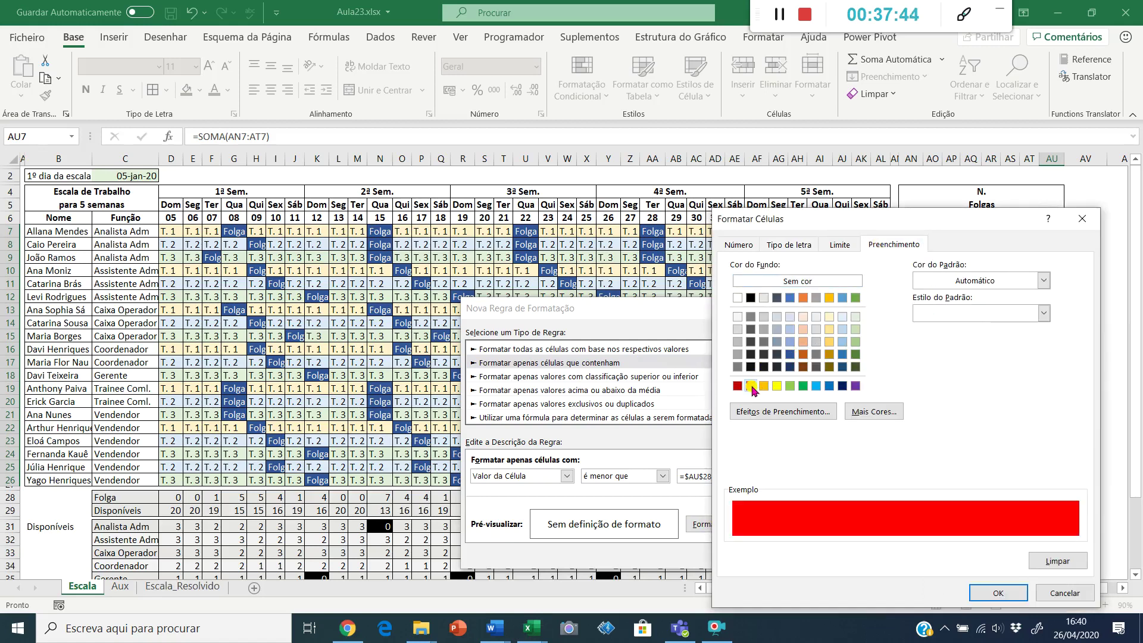
left_click(864, 412)
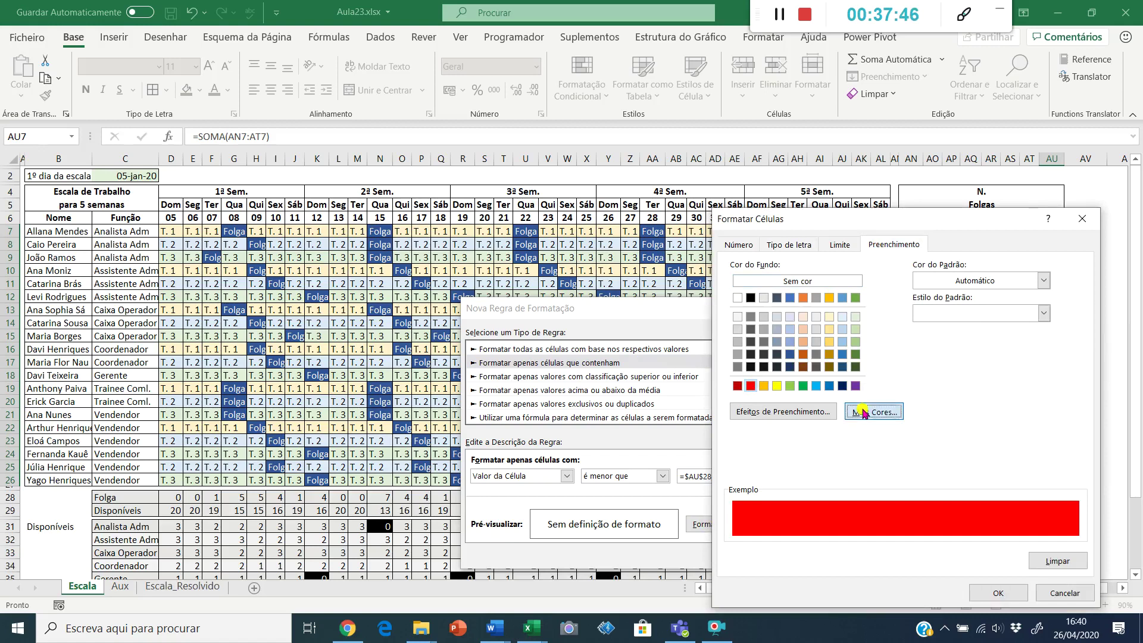
left_click(870, 340)
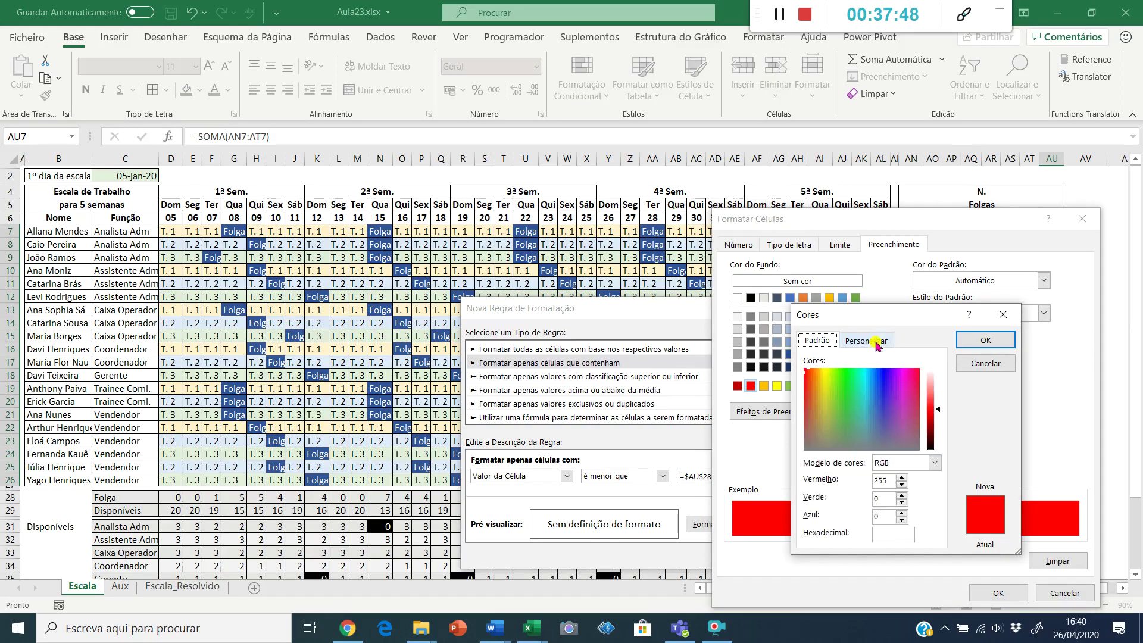
left_click(930, 382)
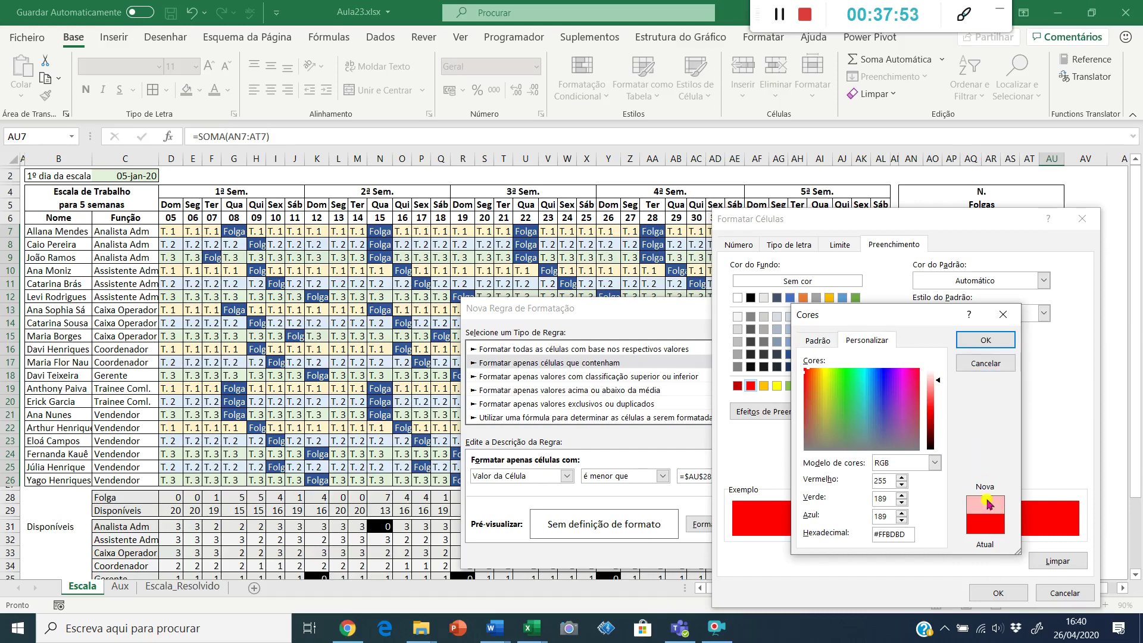
left_click(986, 340)
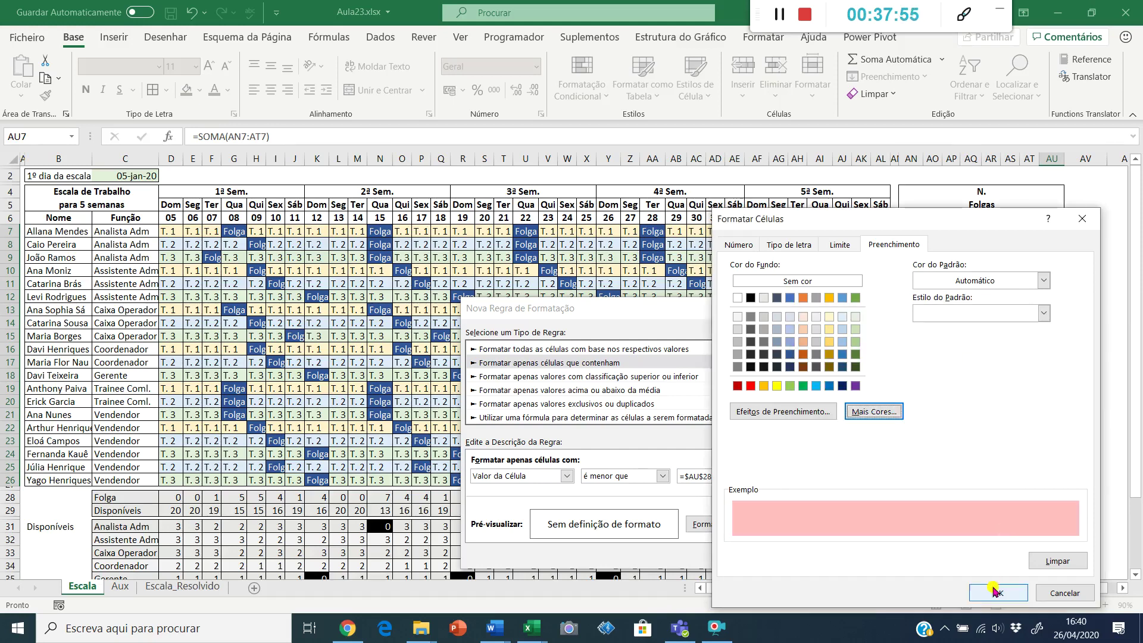
left_click(994, 592)
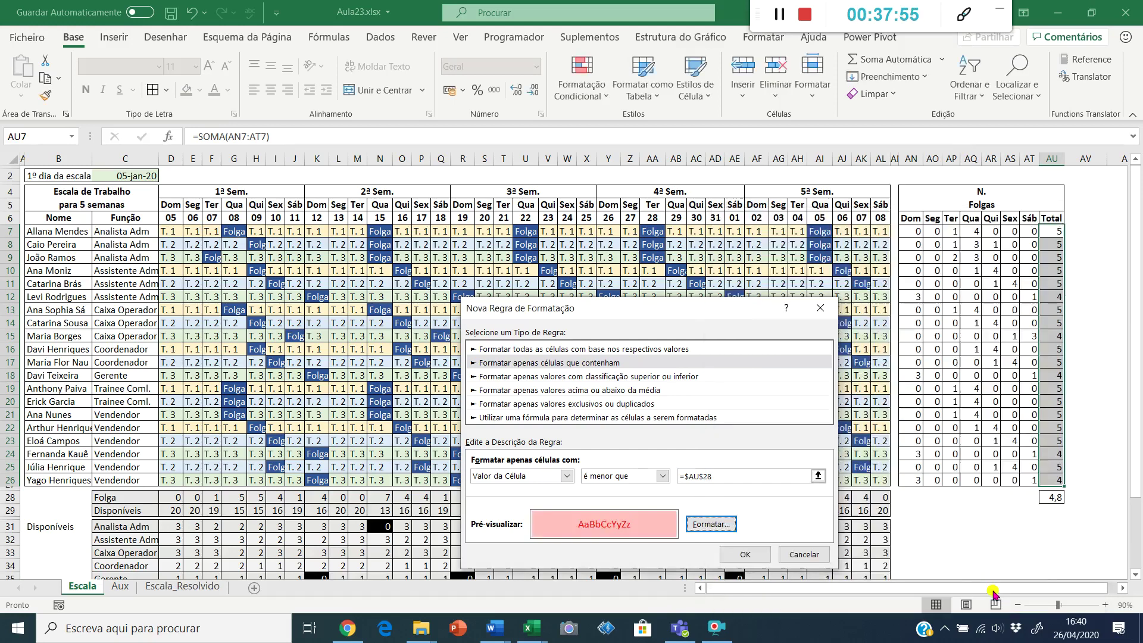
left_click(744, 554)
left_click(932, 525)
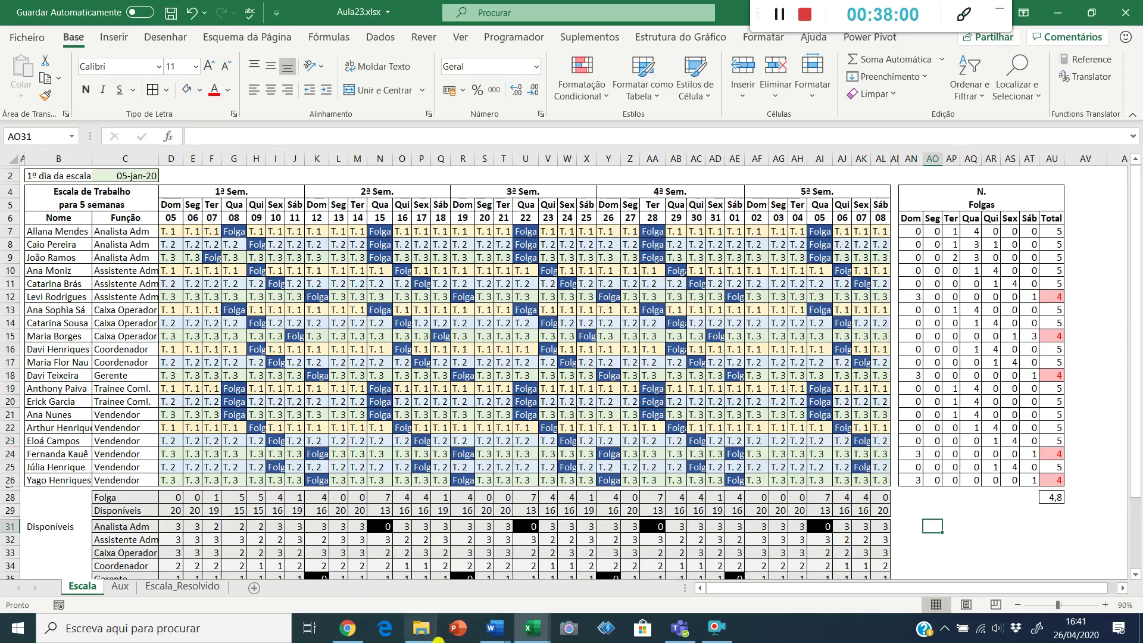
- Examine the weekday day-off sums in AN28:AT28 of the Escala_Resolvido sheet, then return to the Escala sheet
left_click(189, 586)
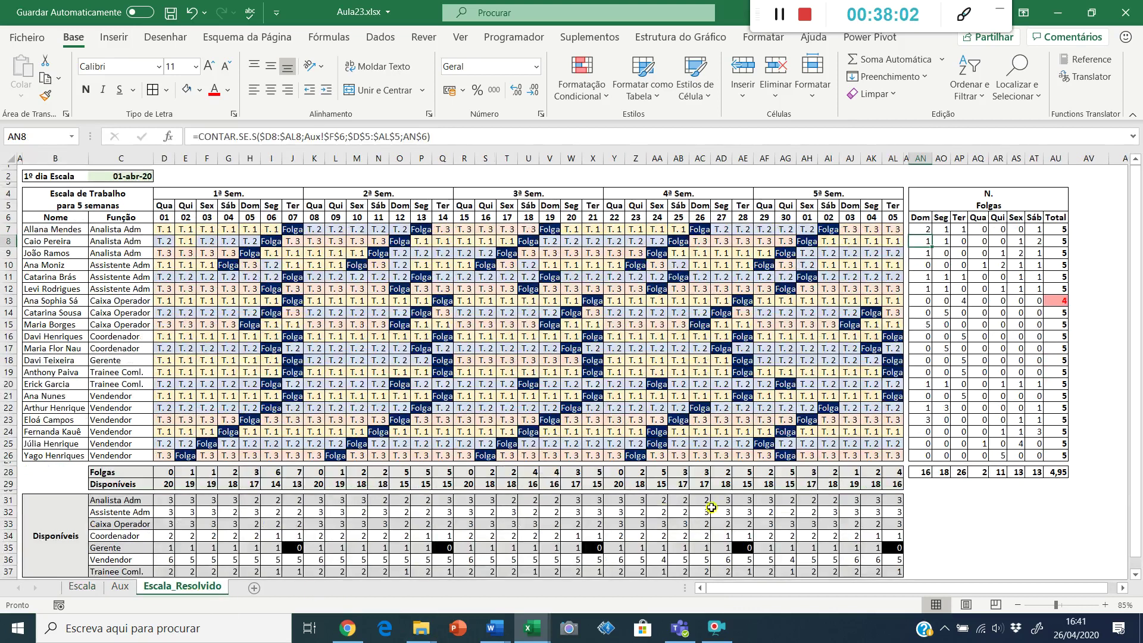
left_click(919, 472)
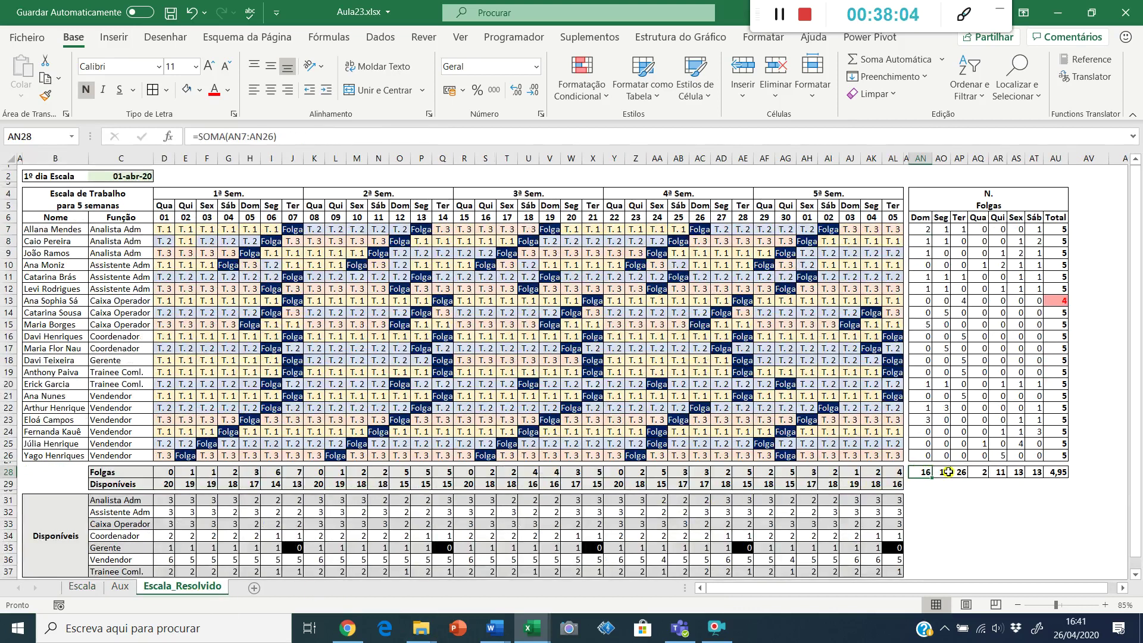
left_click(952, 471)
left_click(994, 471)
left_click(1022, 472)
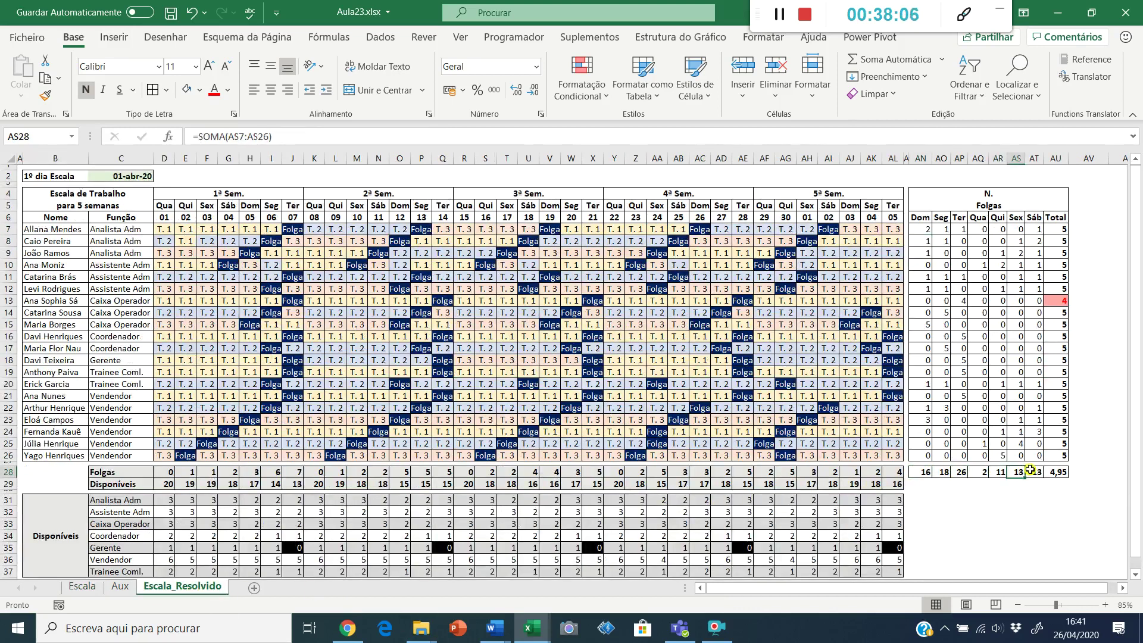
left_click_drag(1035, 471, 921, 473)
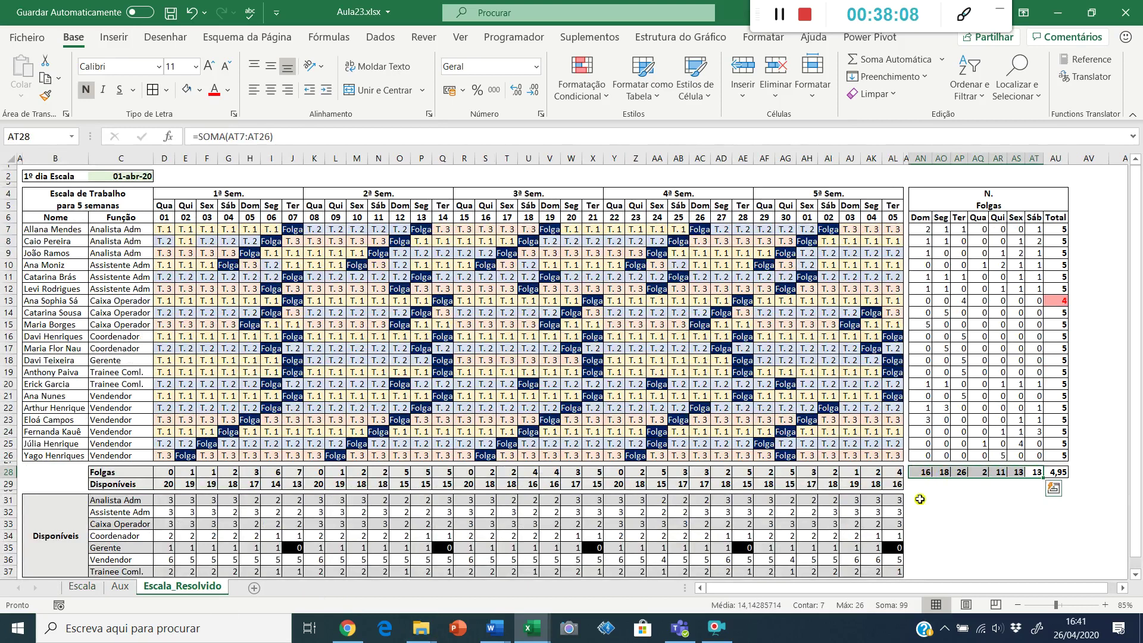
left_click(122, 586)
left_click(82, 587)
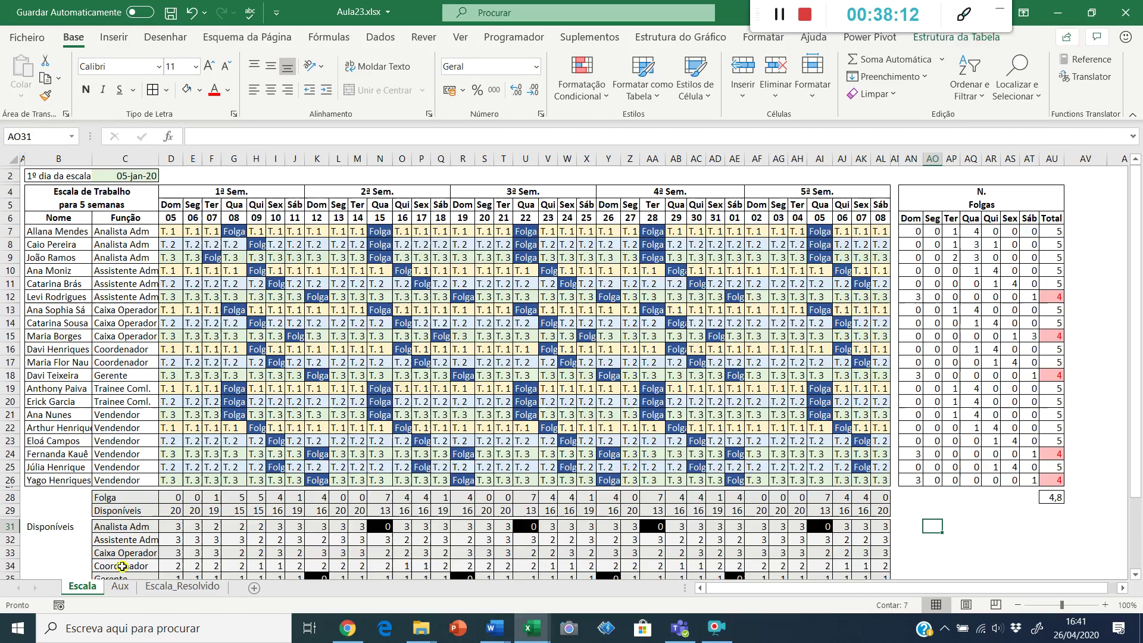
- Make the average in AU28 bold
left_click(536, 452)
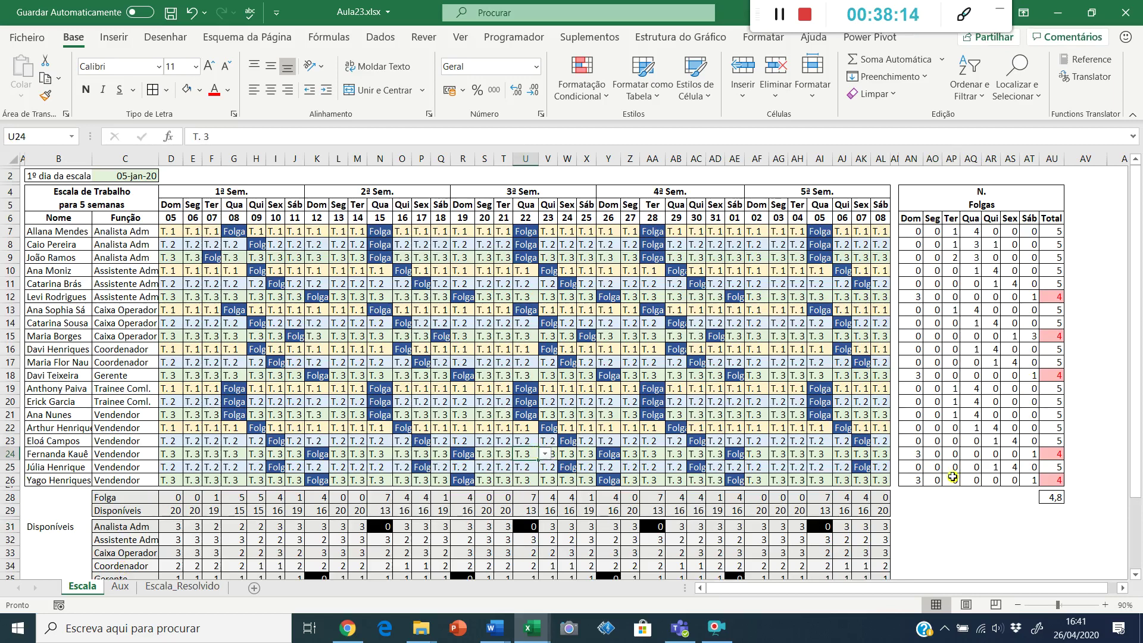
left_click(1050, 496)
key("ctrl+n")
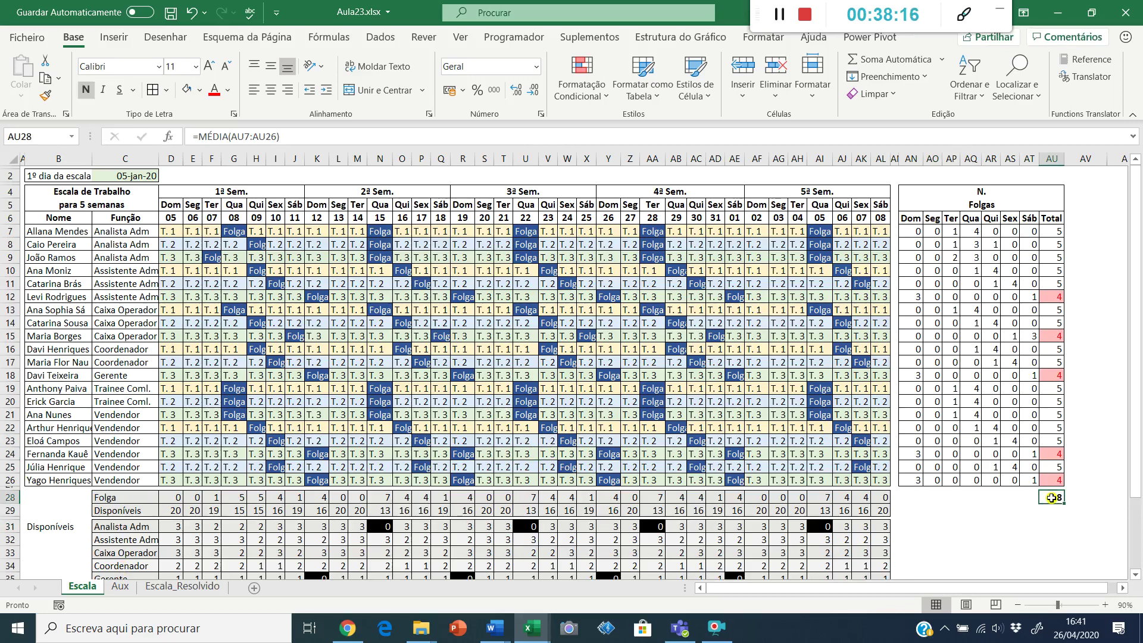
- Enter the label Média in AR28, on the same row as the average
key("Left")
key("Left")
key("Left")
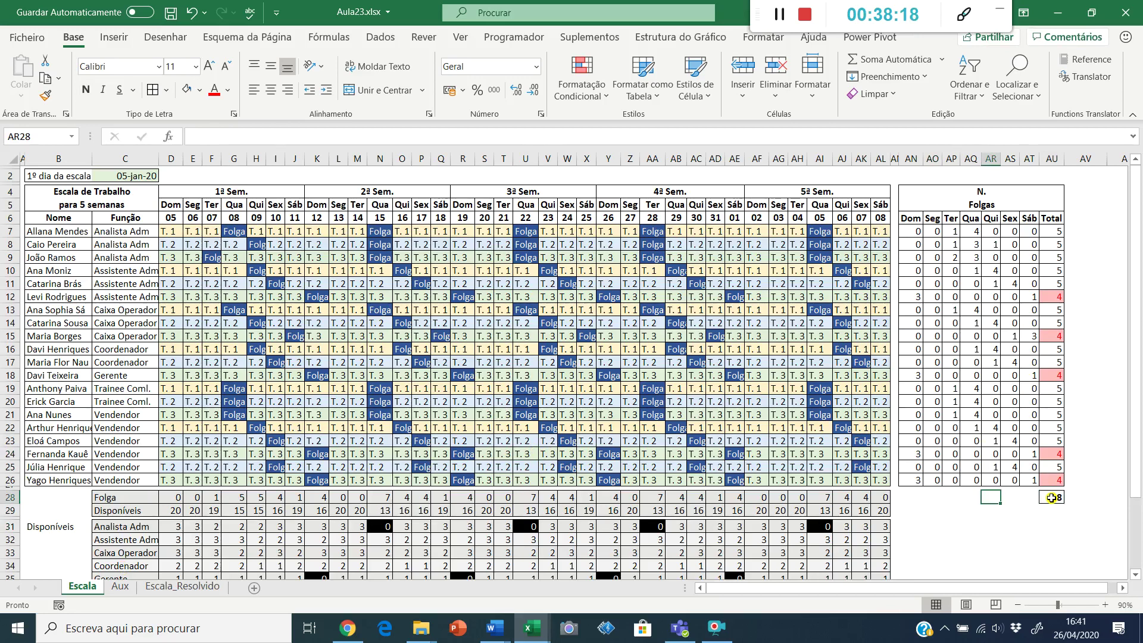
type("Média")
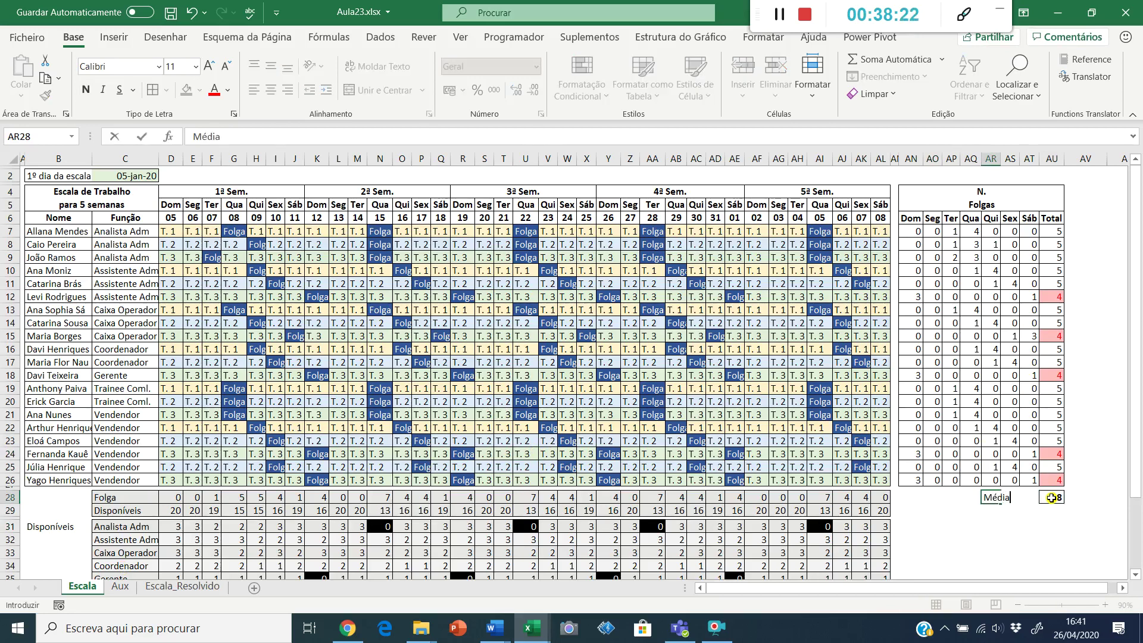
key("ctrl+Return")
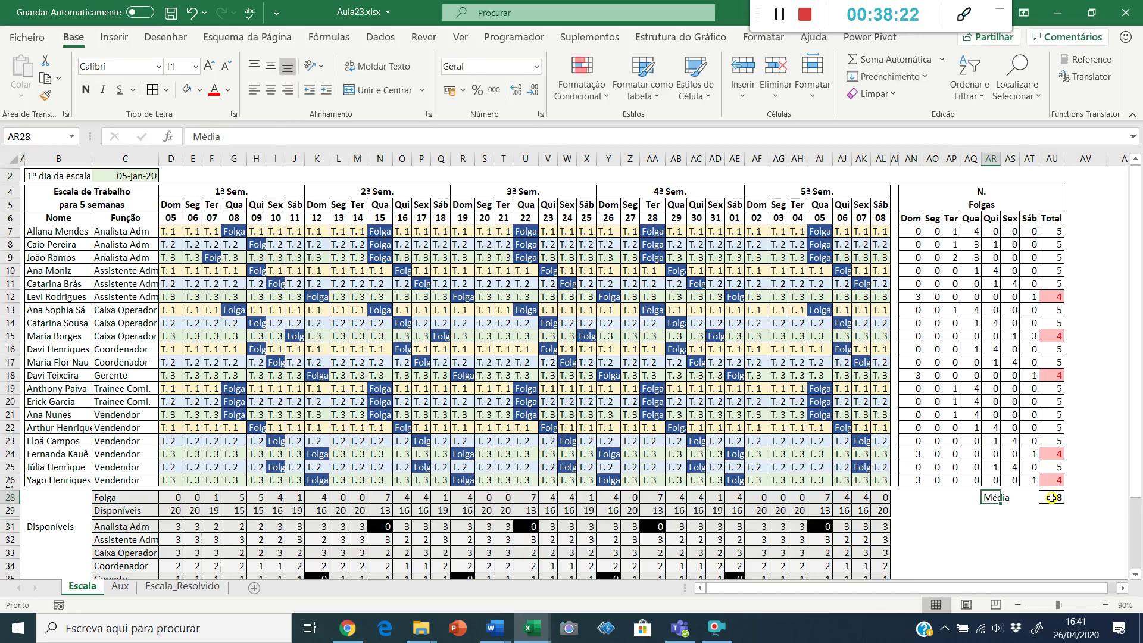
- Add an outside border around AR28:AT28 and make the Média label bold
key("shift+Right")
key("shift+Right")
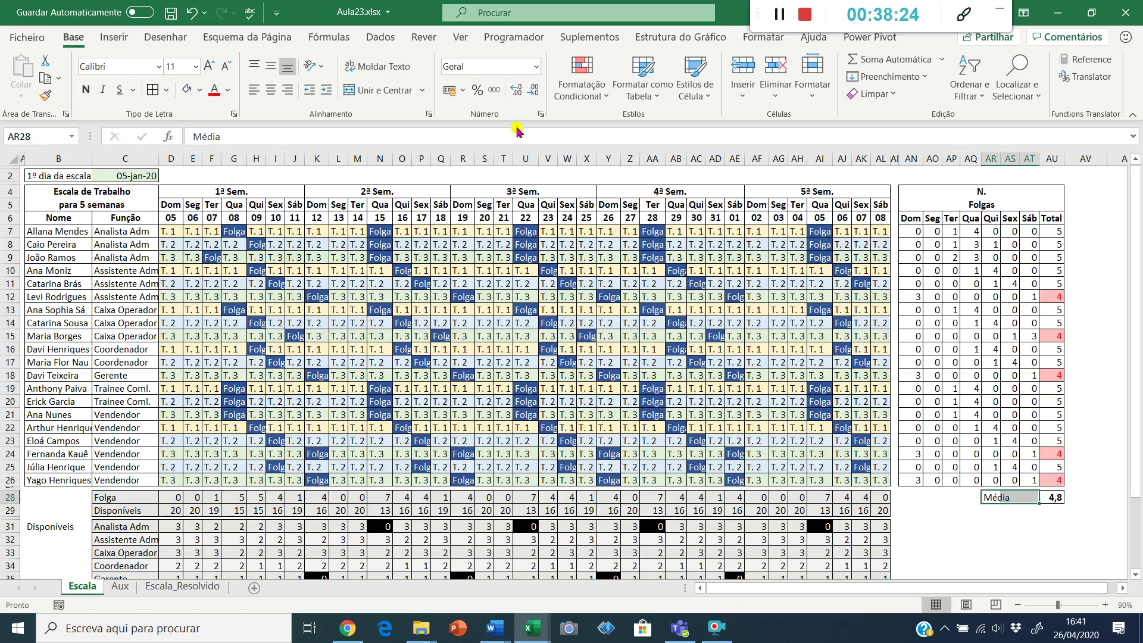
left_click(166, 89)
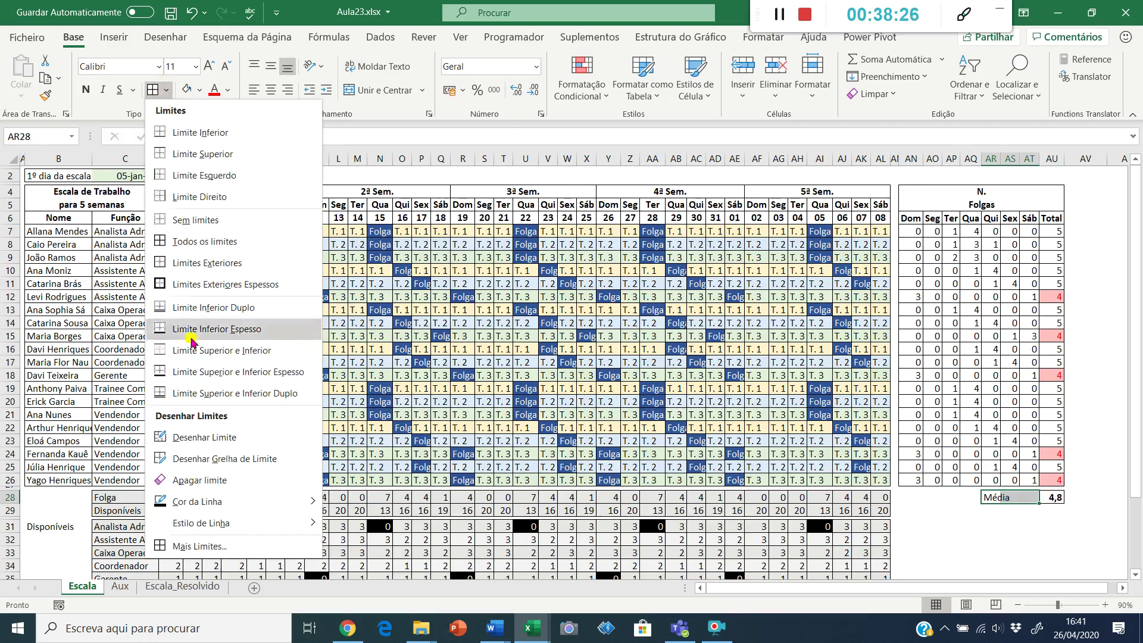
left_click(186, 263)
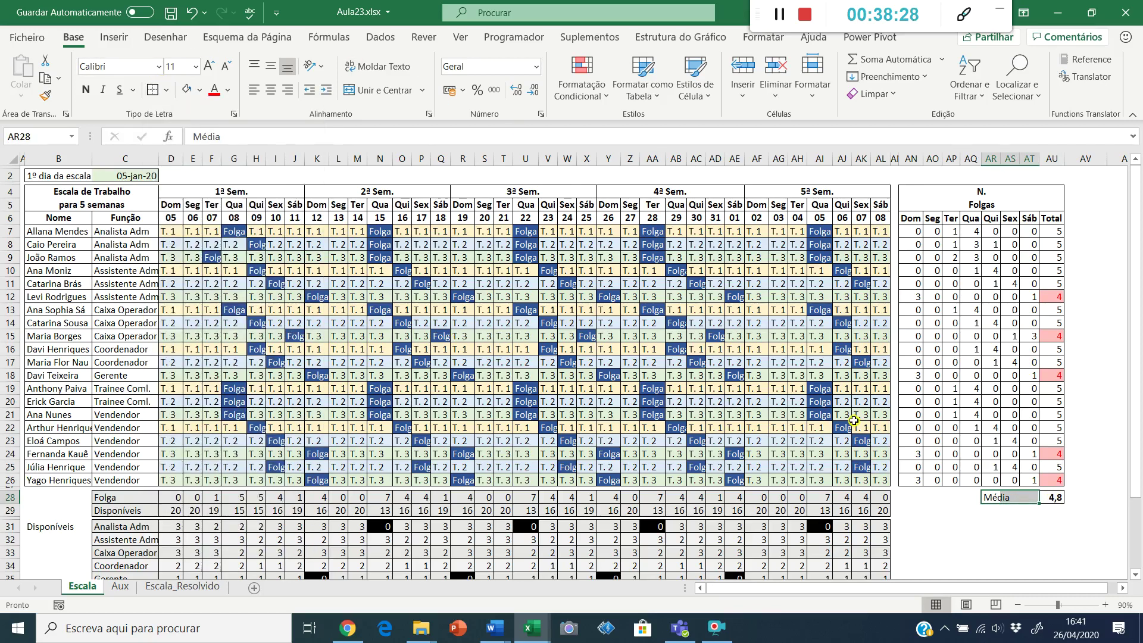
key("ctrl+n")
key("Right")
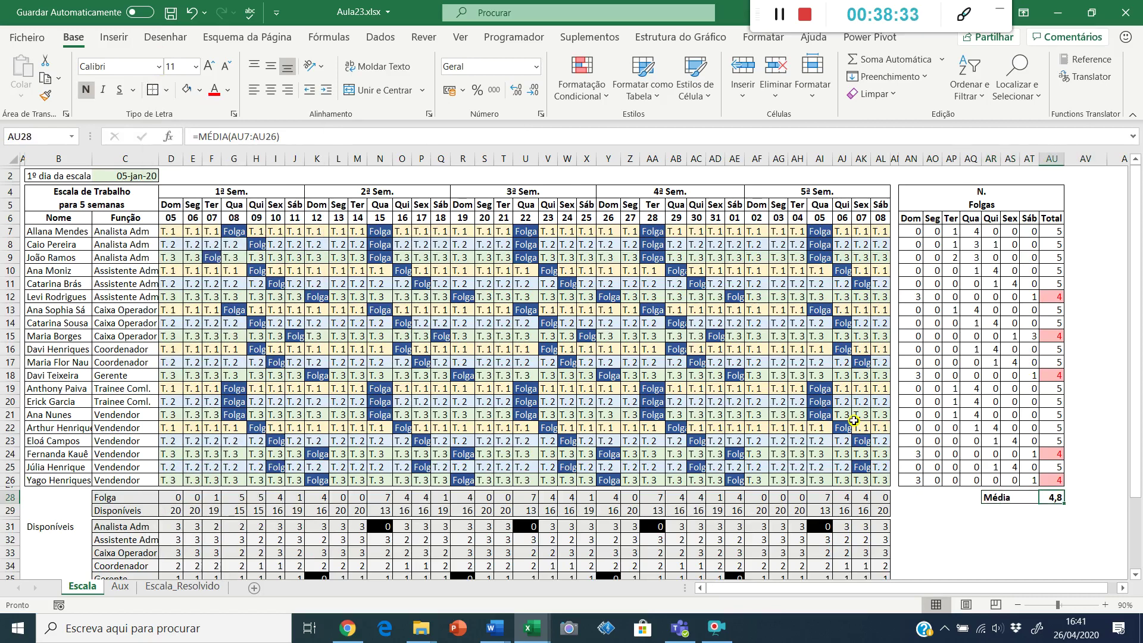
- Make the first-day label and date in B2:C2 bold and slightly widen column C
left_click(287, 311)
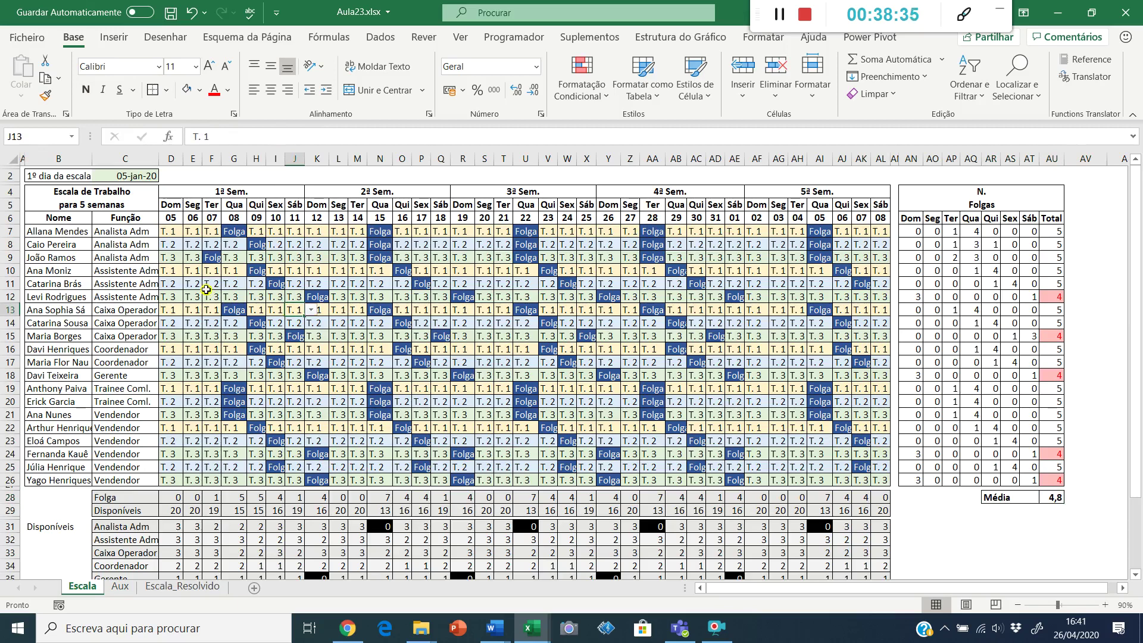
left_click_drag(43, 177, 120, 181)
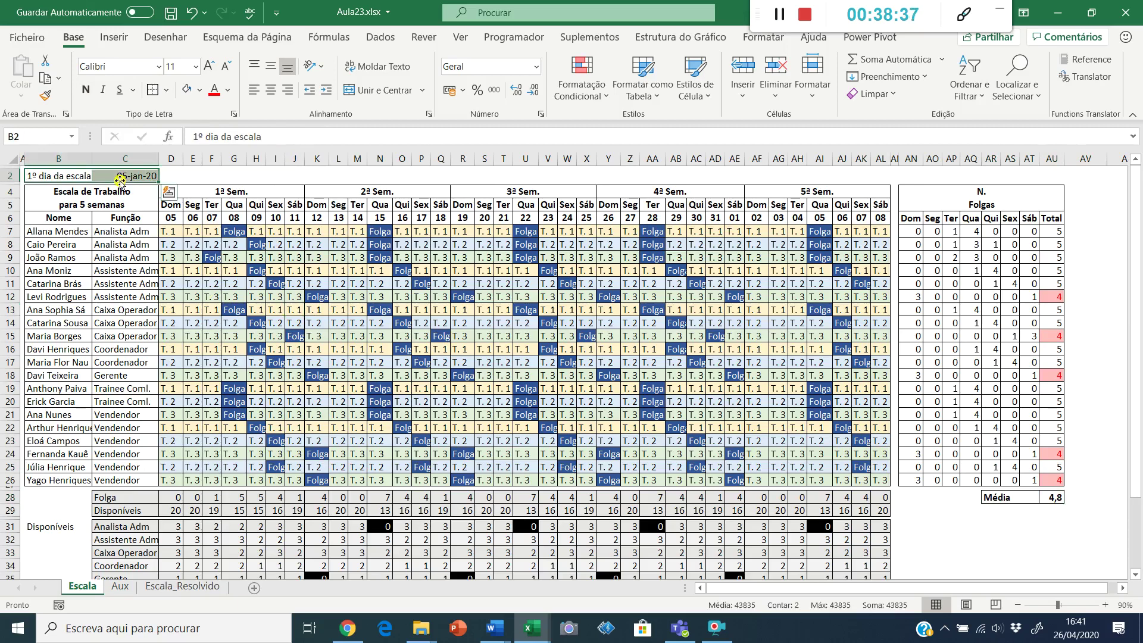
key("ctrl+n")
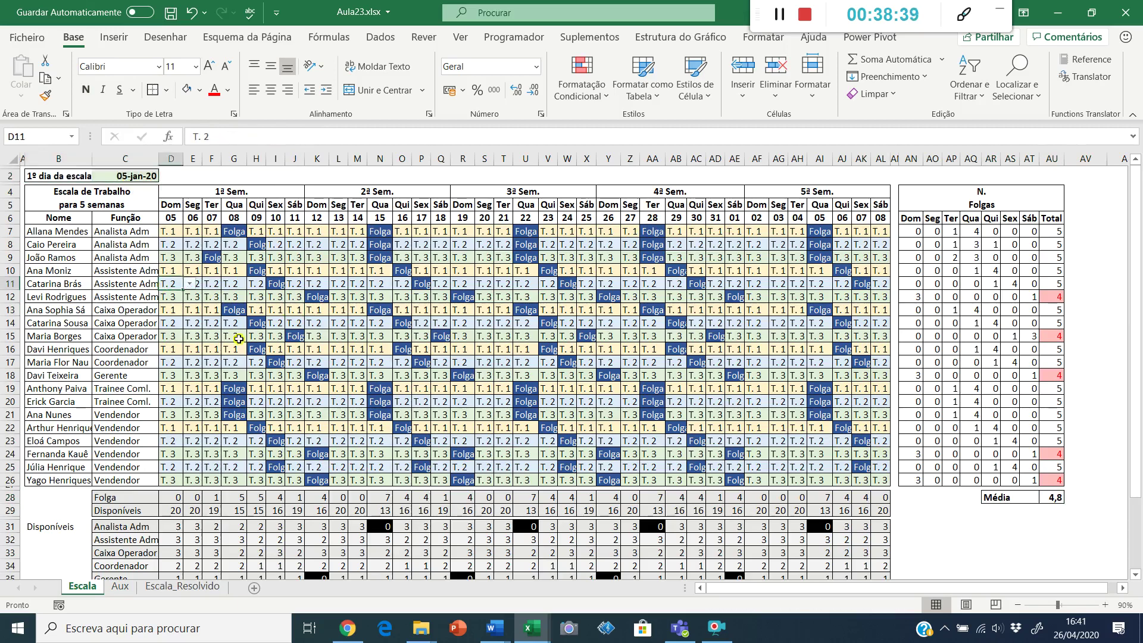
left_click(235, 336)
left_click_drag(159, 158, 163, 159)
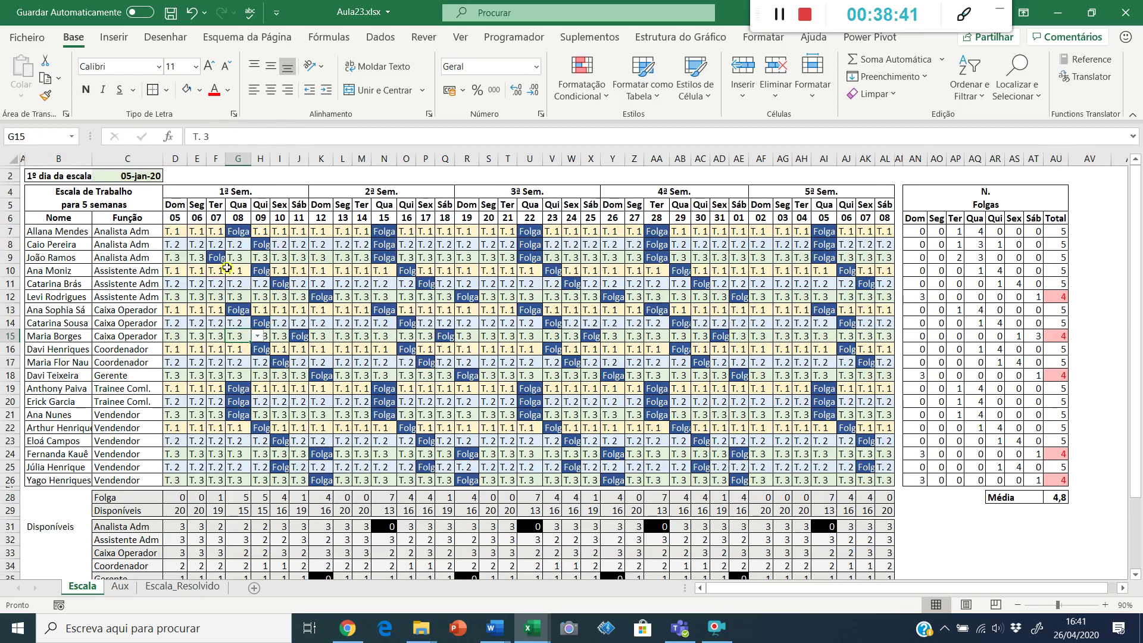
left_click(262, 362)
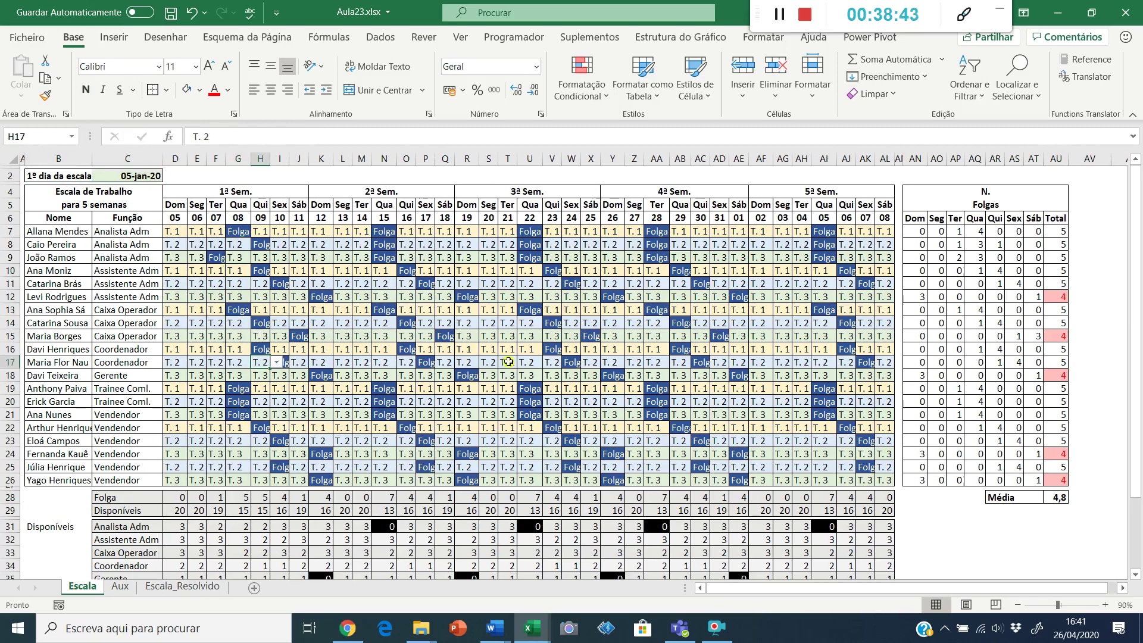
left_click(509, 336)
left_click(634, 297)
left_click(719, 269)
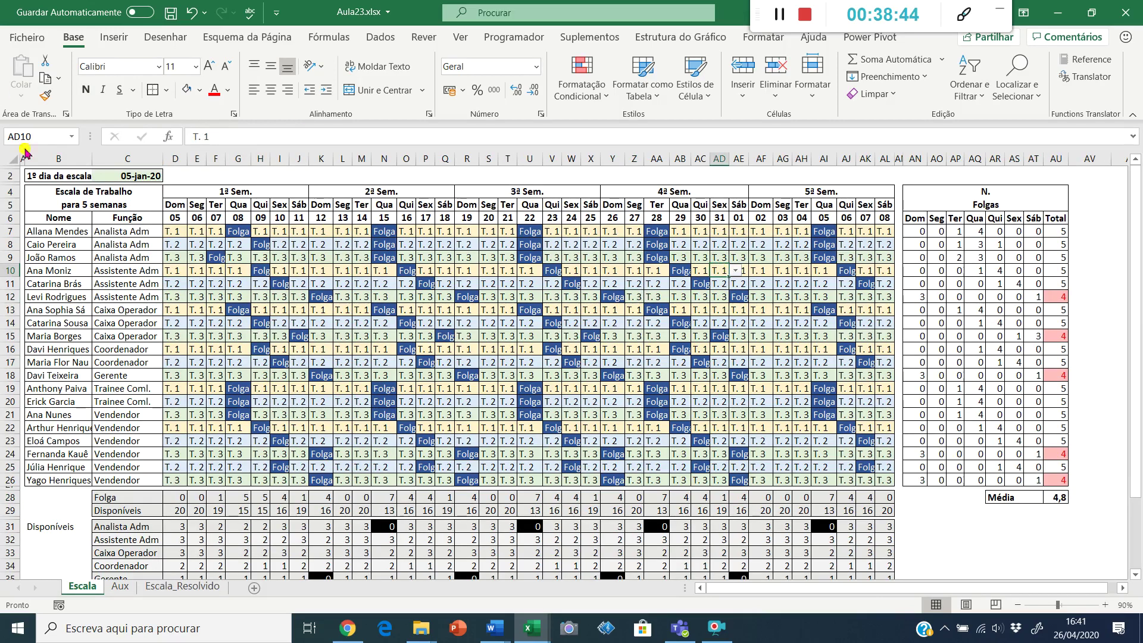
- Set the schedule's first day in C2 to 01/05/20 and check the weekday and date headings
left_click(134, 178)
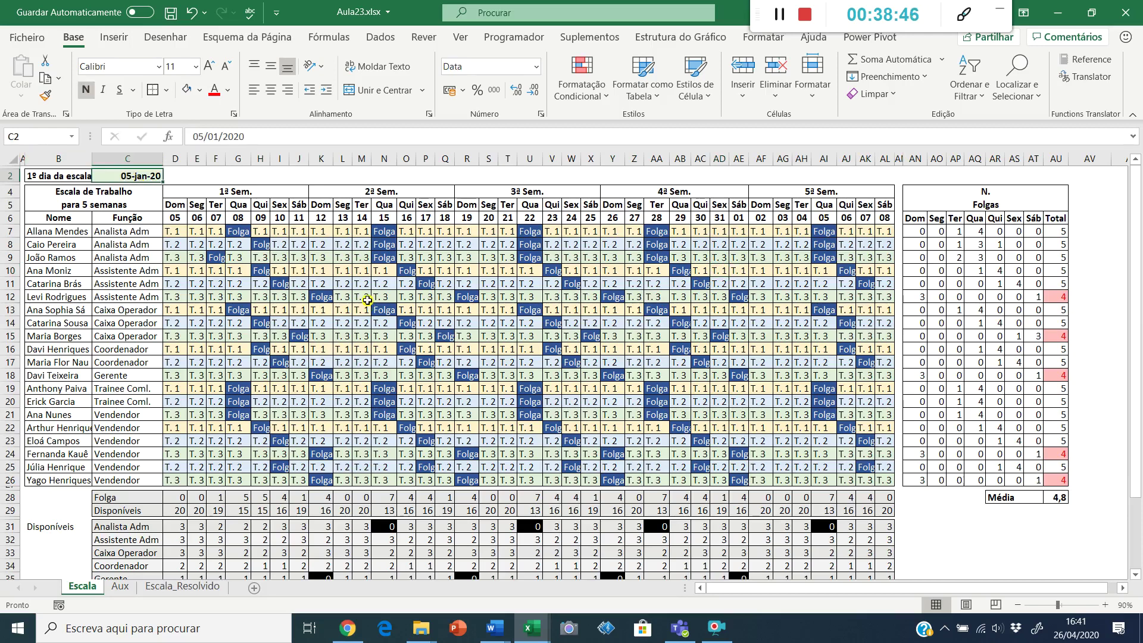
type("01/")
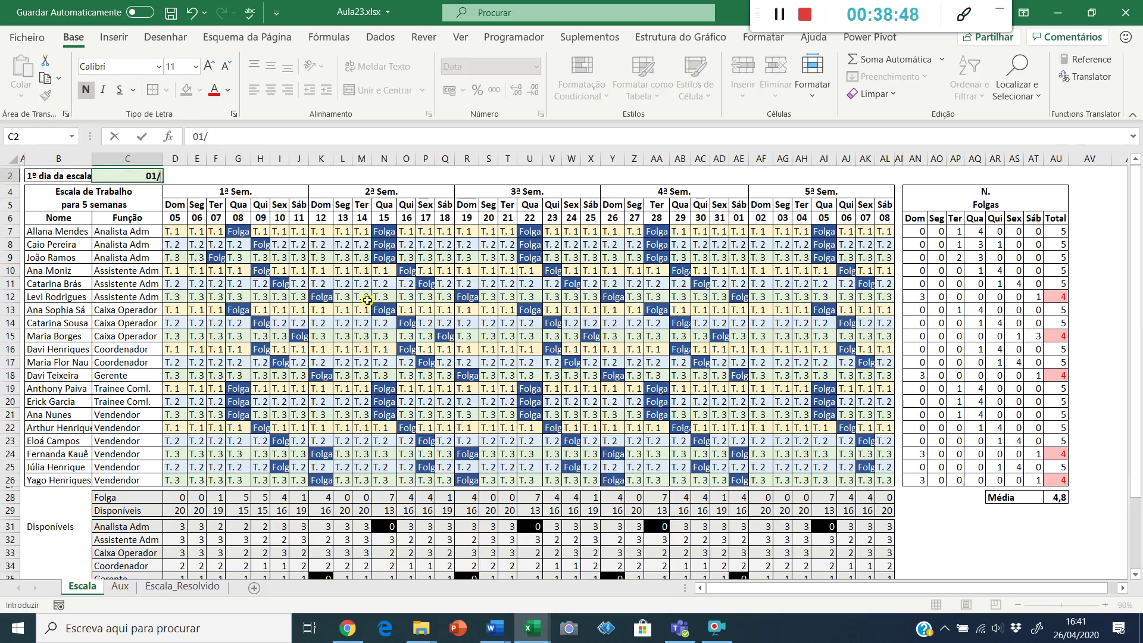
type("05/20")
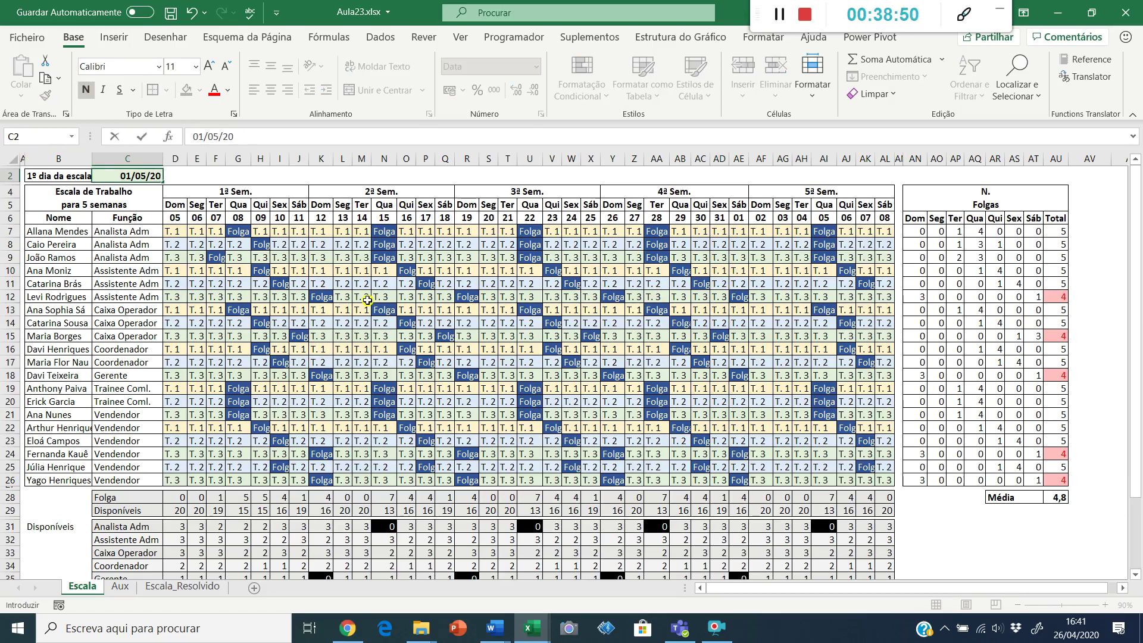
key("Return")
left_click(176, 204)
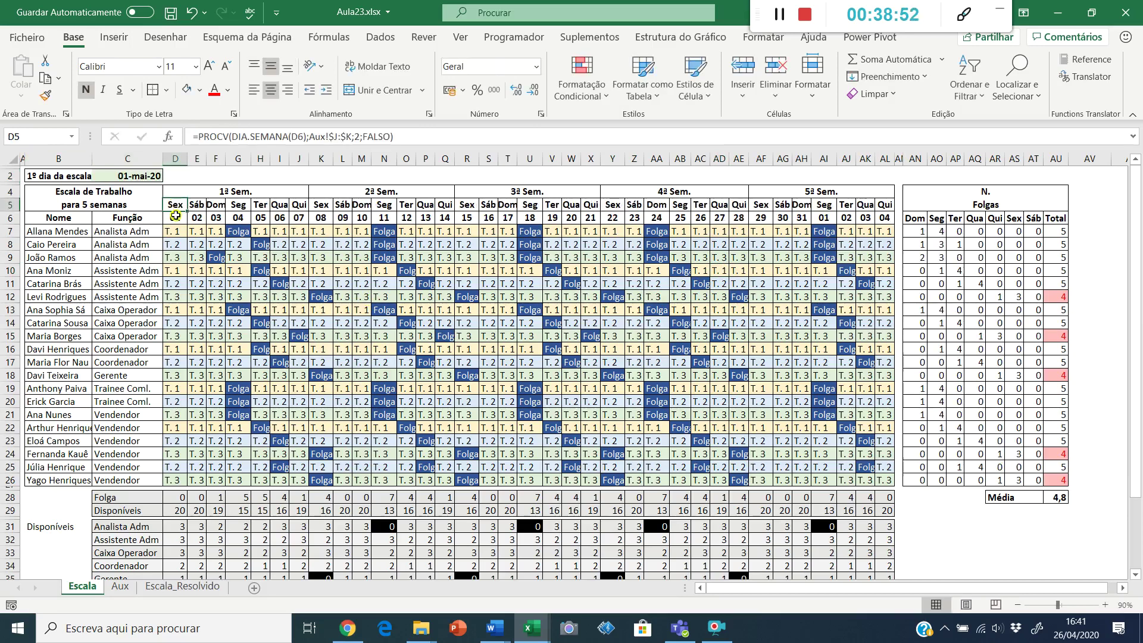
left_click(175, 216)
left_click_drag(177, 207, 214, 218)
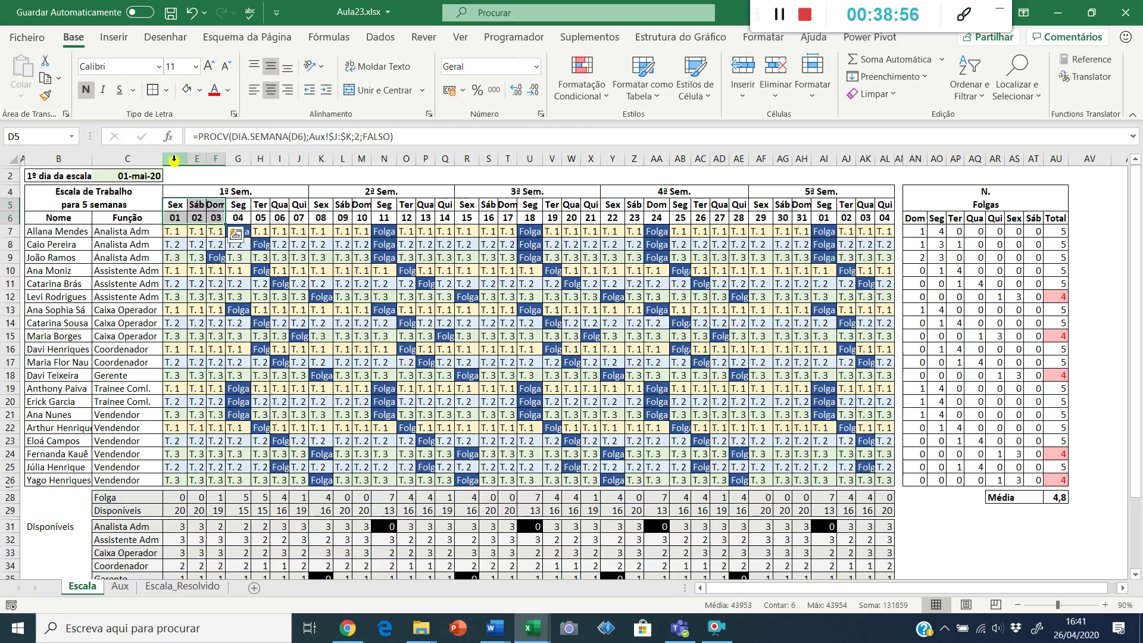
- Widen the day columns D:AL so the shift and Folga entries fit, and narrow the spacer column AM
left_click_drag(179, 159, 838, 159)
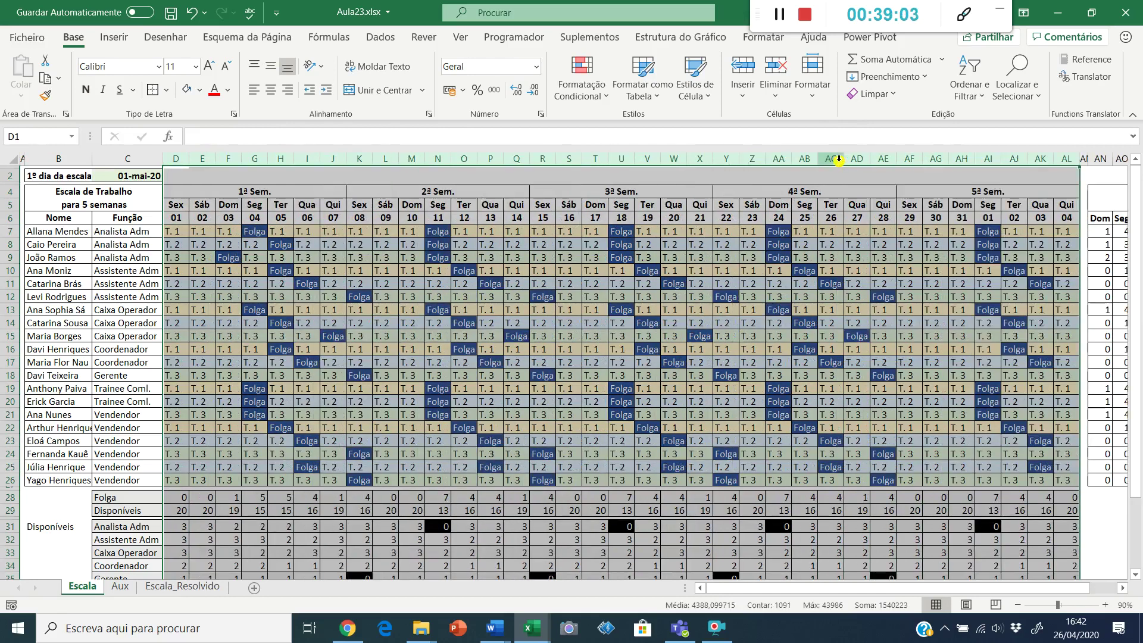
left_click(265, 243)
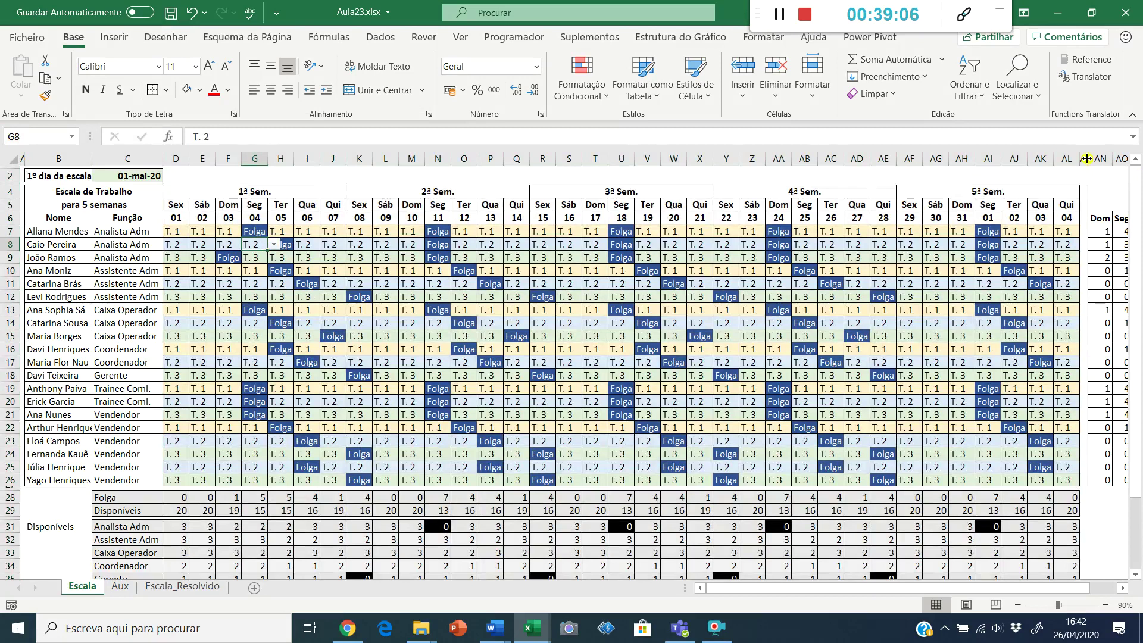
left_click_drag(1083, 158, 1084, 158)
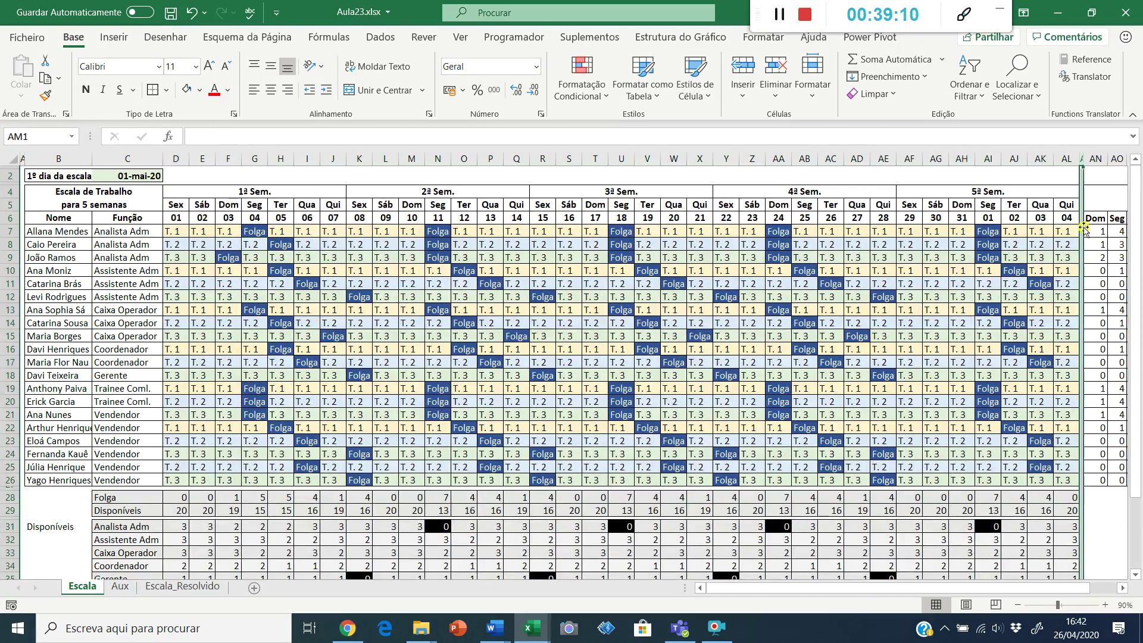
left_click(1011, 372)
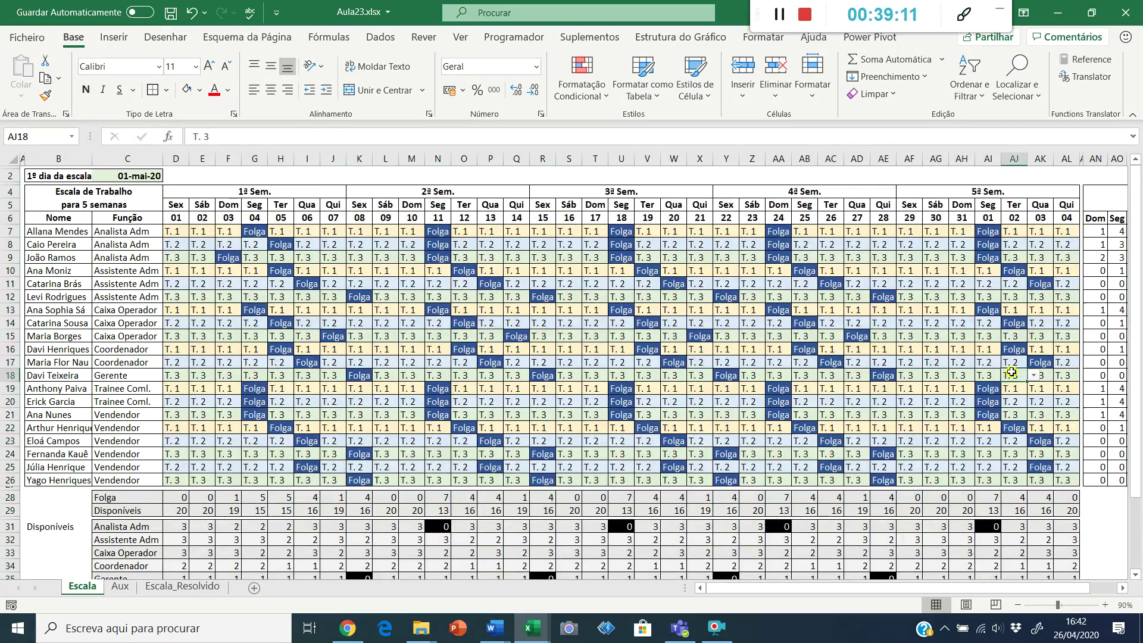
left_click(1015, 604)
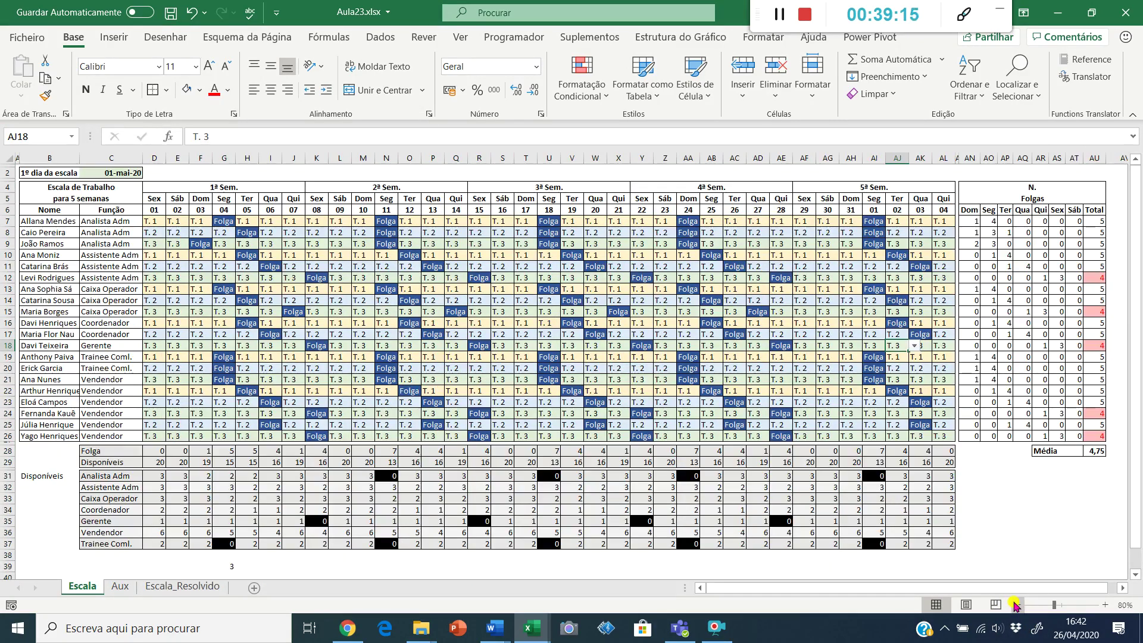
left_click(1039, 497)
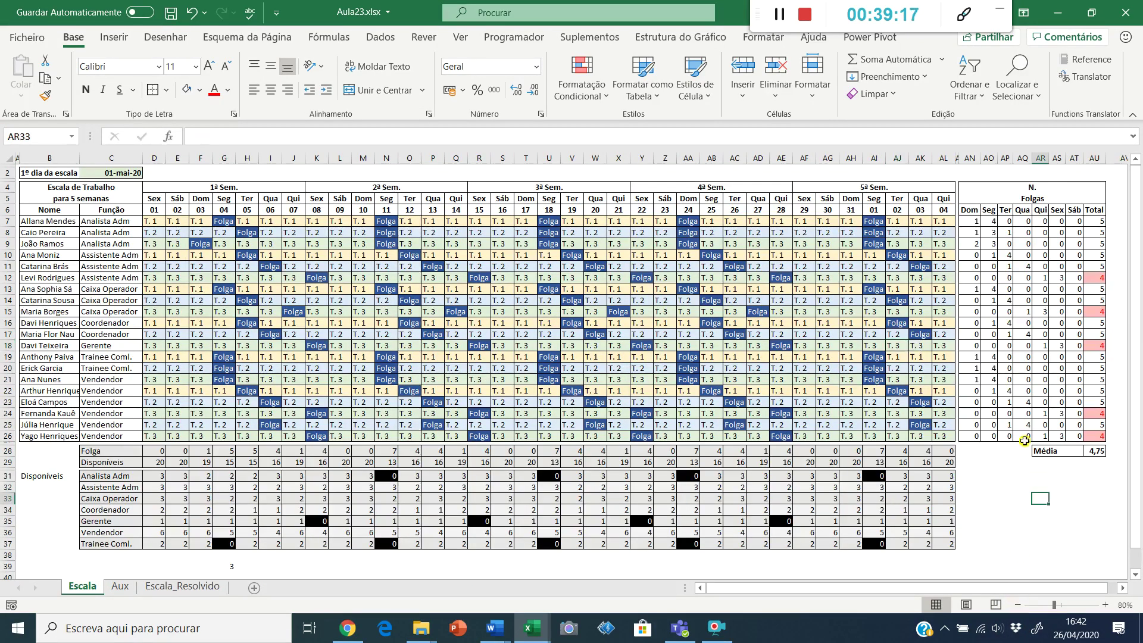
- Examine the date row D6:AL6 and the daily availability counts per job function
left_click_drag(158, 215, 941, 212)
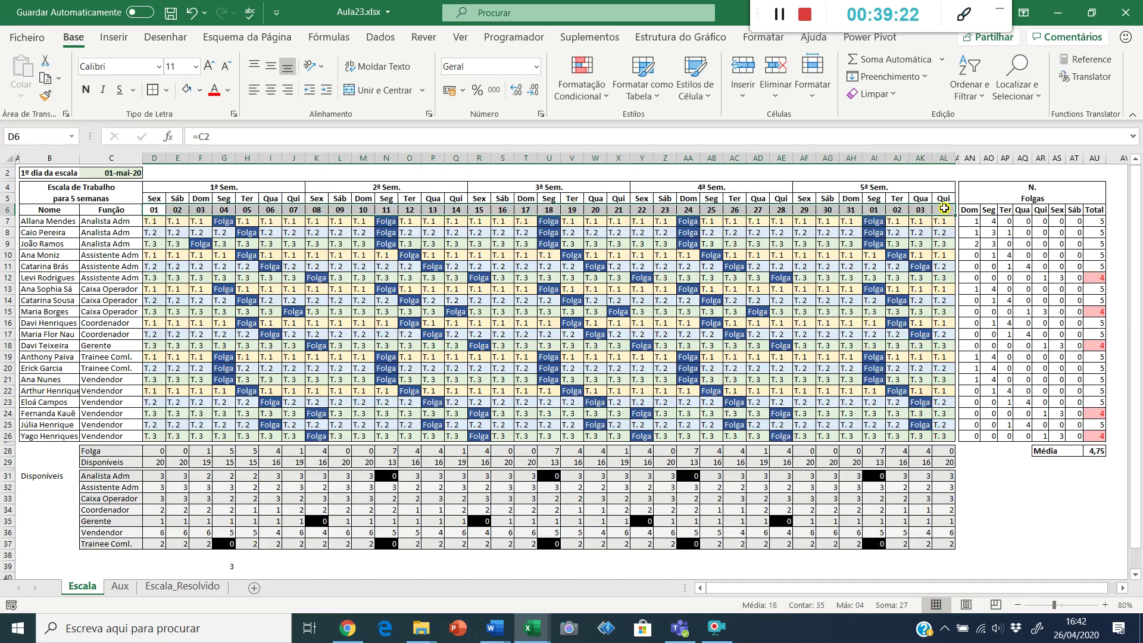
left_click(168, 476)
left_click(174, 499)
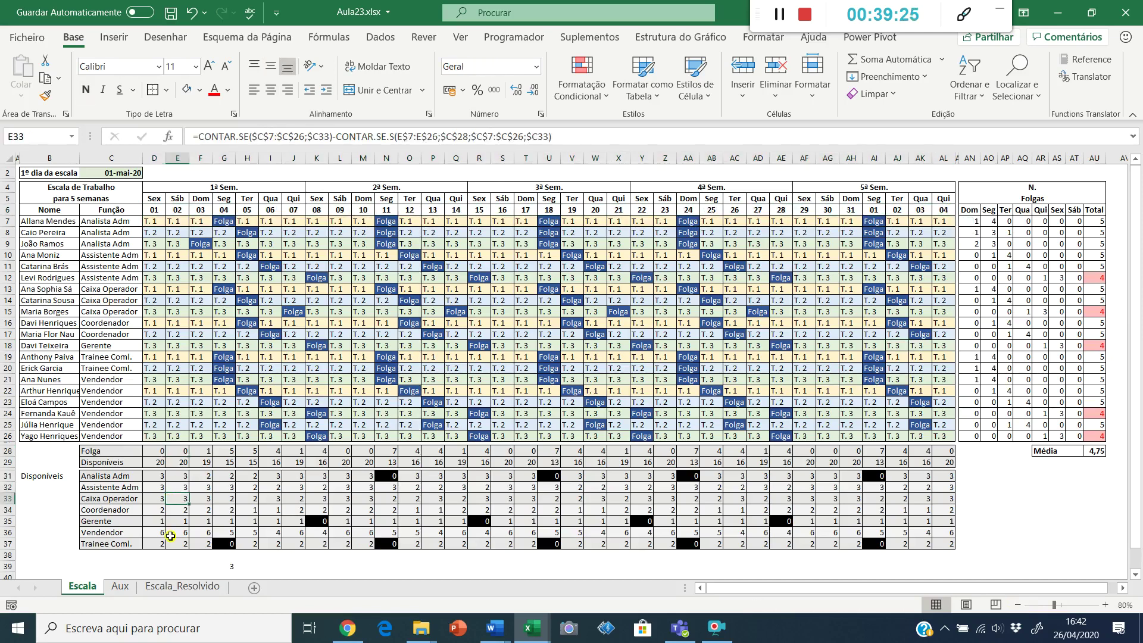
left_click(178, 532)
left_click(364, 533)
left_click(488, 530)
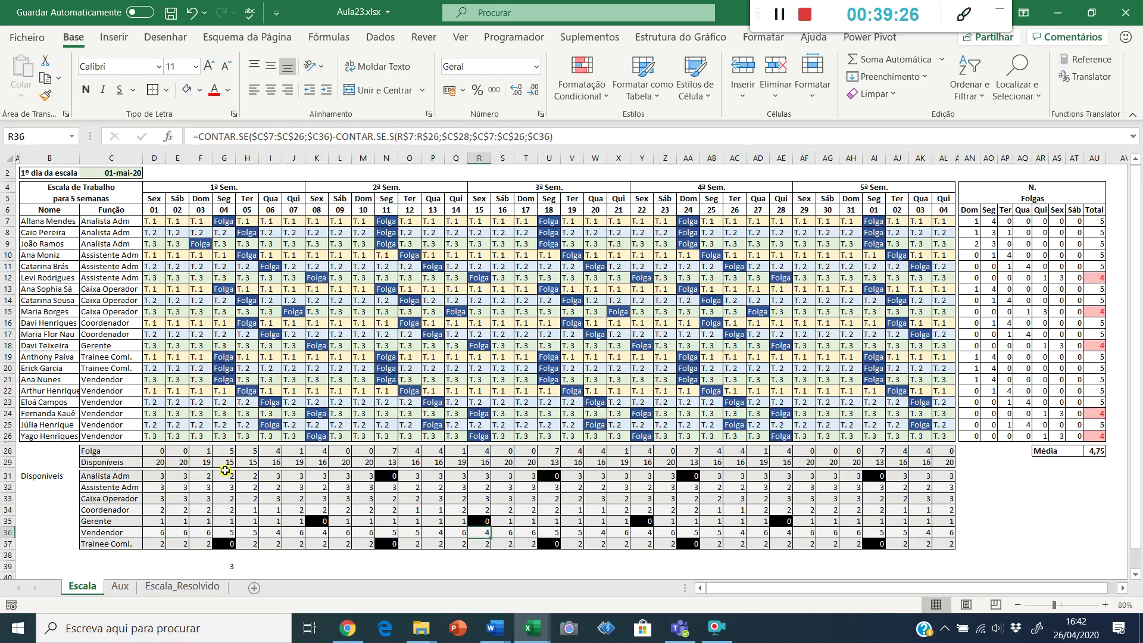
- Set the horizontal alignment of B31:B37 to Centrar na seleção
left_click_drag(31, 476, 51, 543)
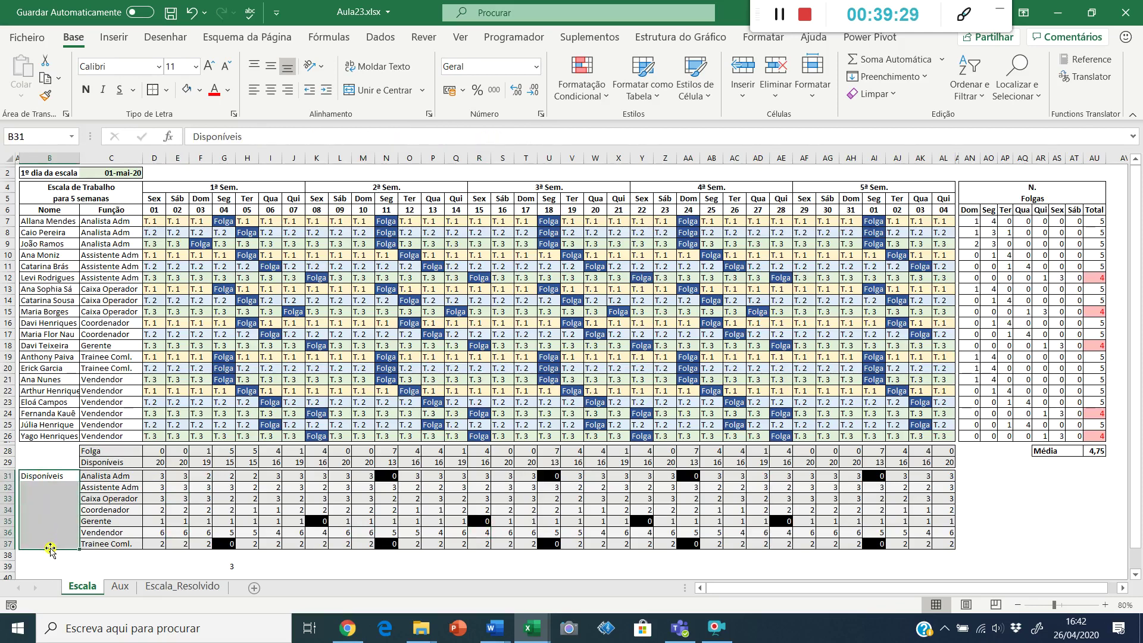
left_click(433, 115)
left_click(495, 309)
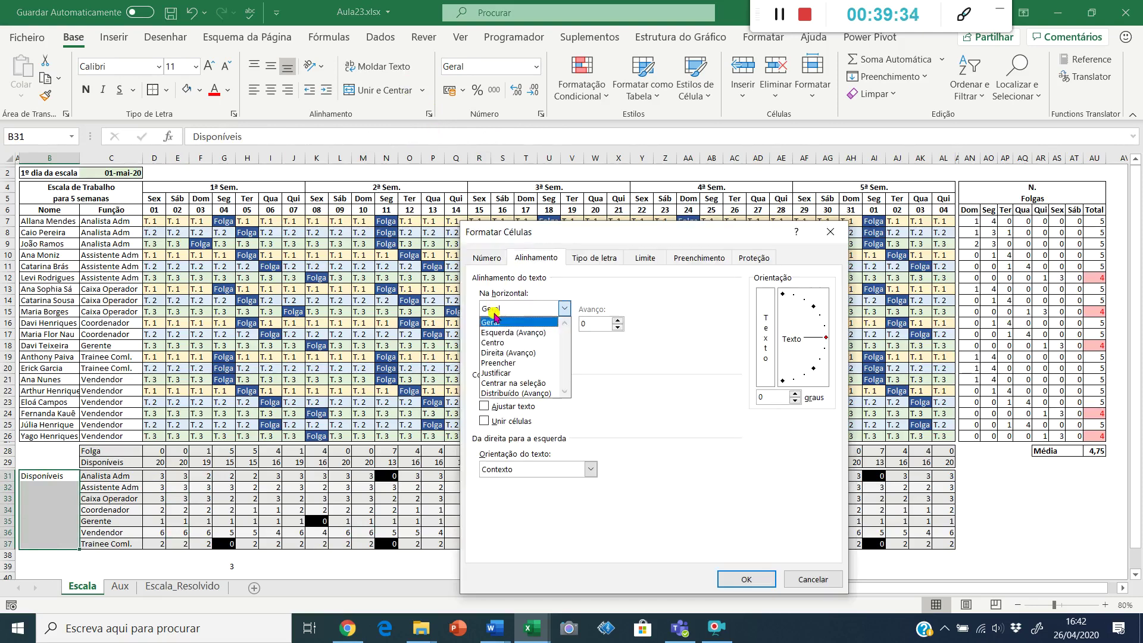
left_click(514, 383)
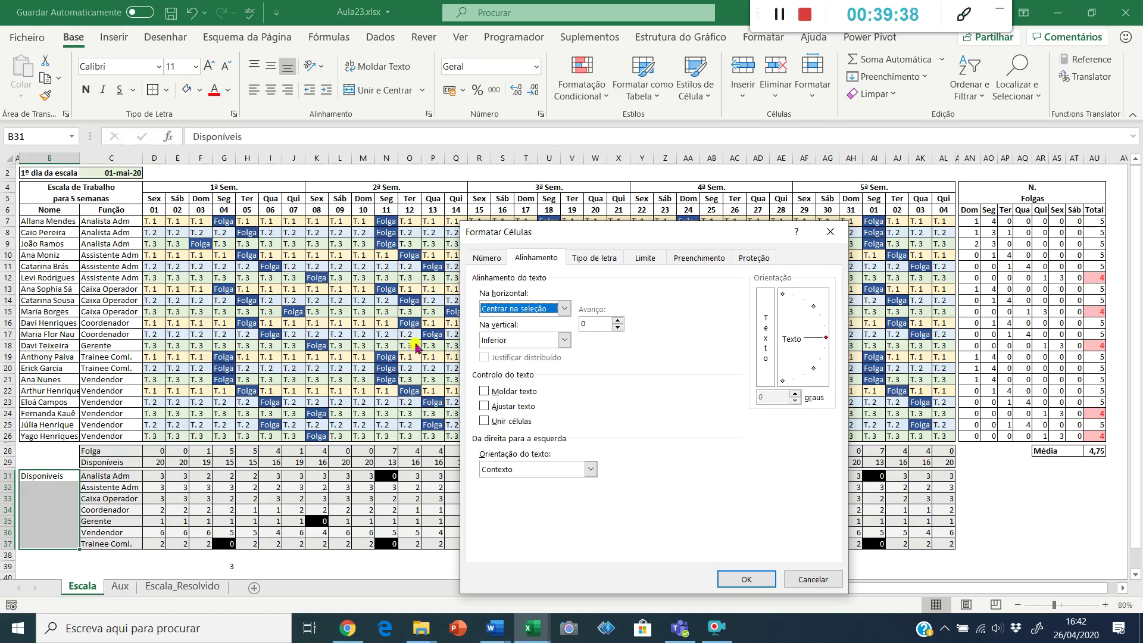
left_click(727, 580)
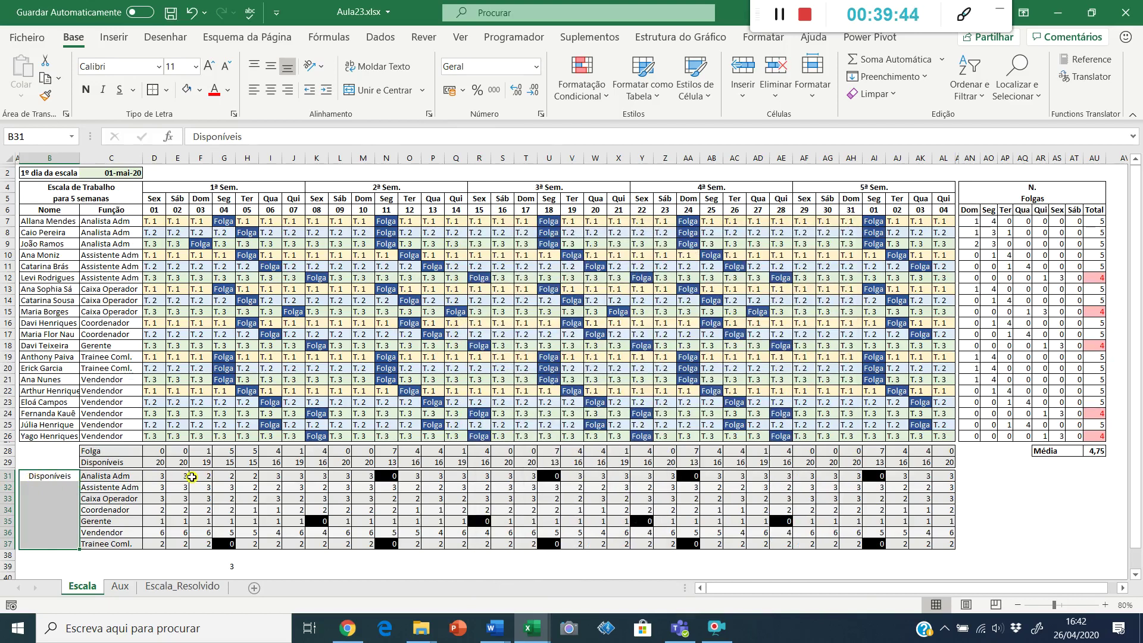
- Merge and centre B31:B37, then centre the Disponíveis label vertically and make it bold
left_click(372, 92)
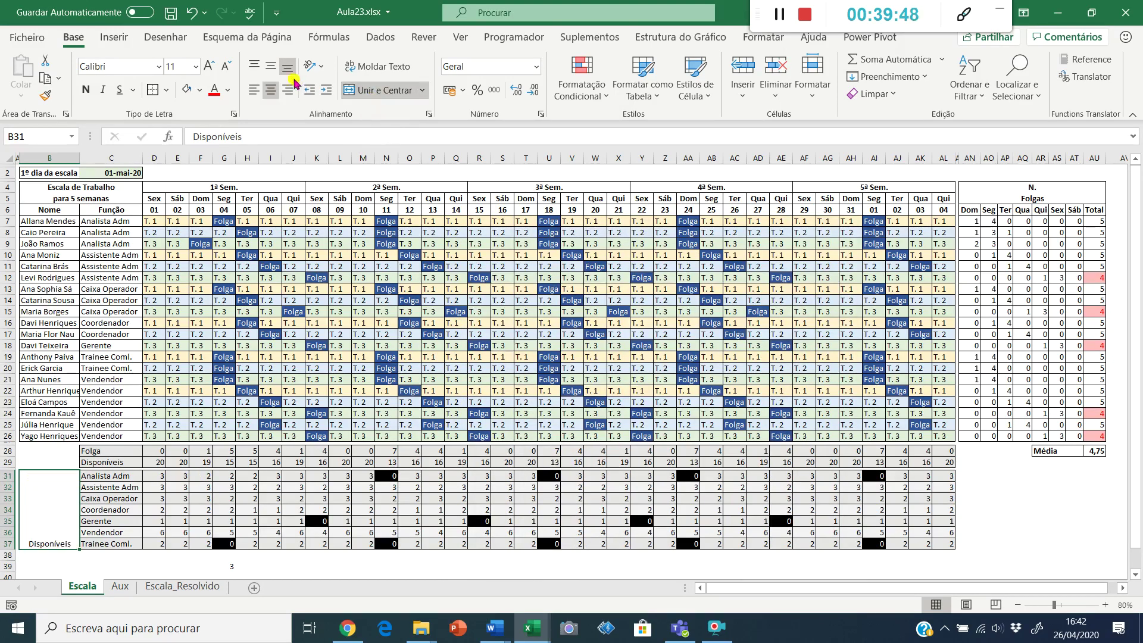
left_click(271, 66)
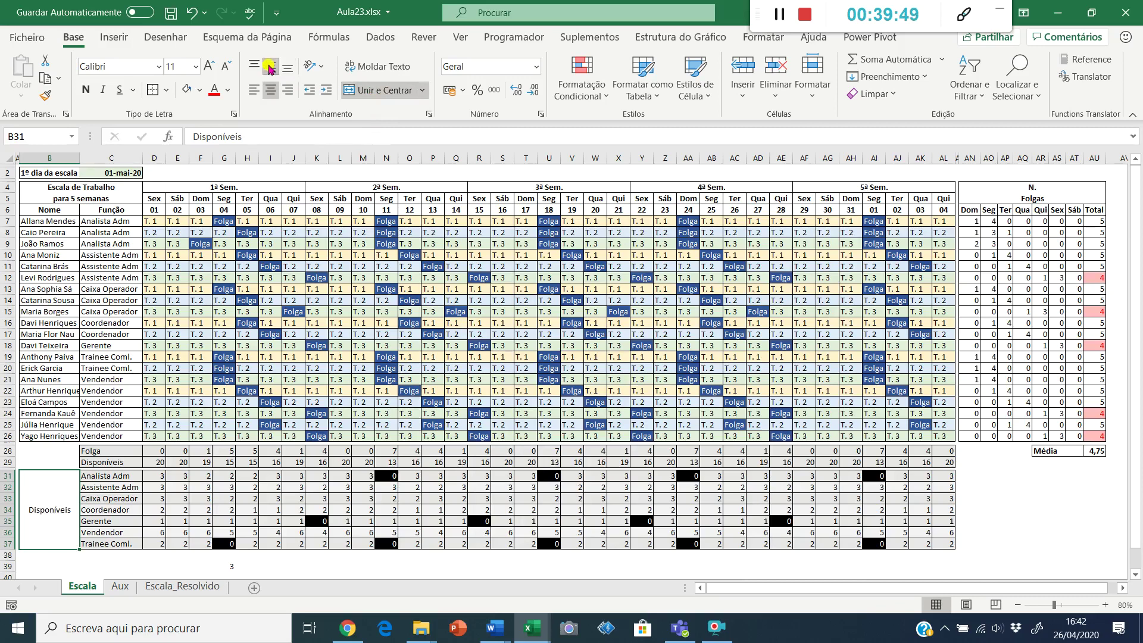
left_click(85, 89)
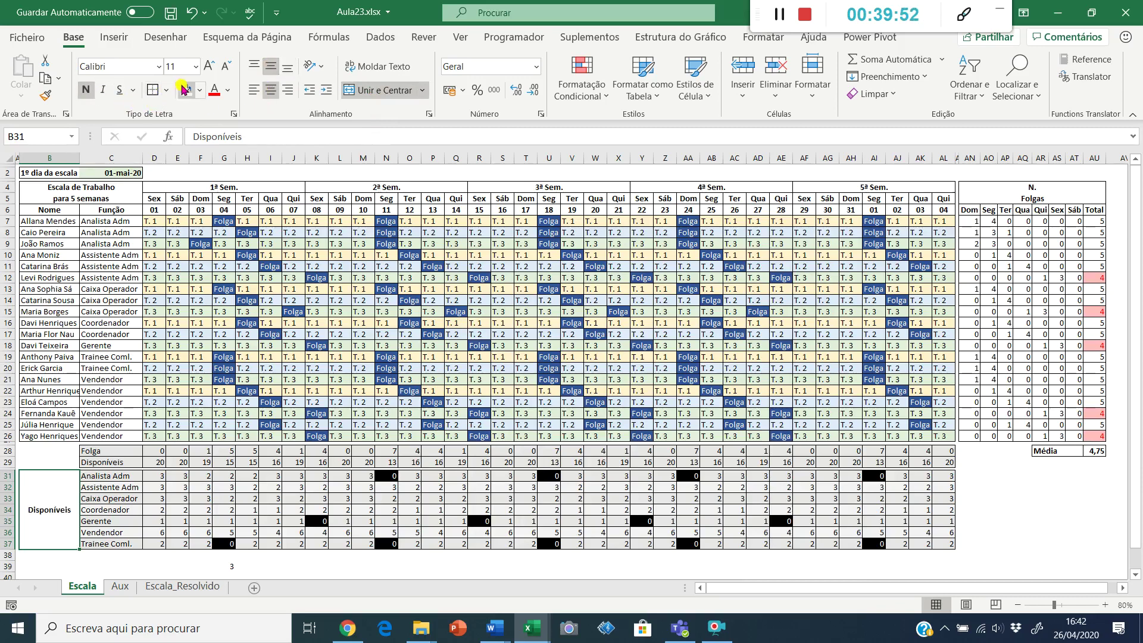
- Give the merged Disponíveis cell a light grey fill and an outside border
left_click(186, 89)
left_click(123, 512)
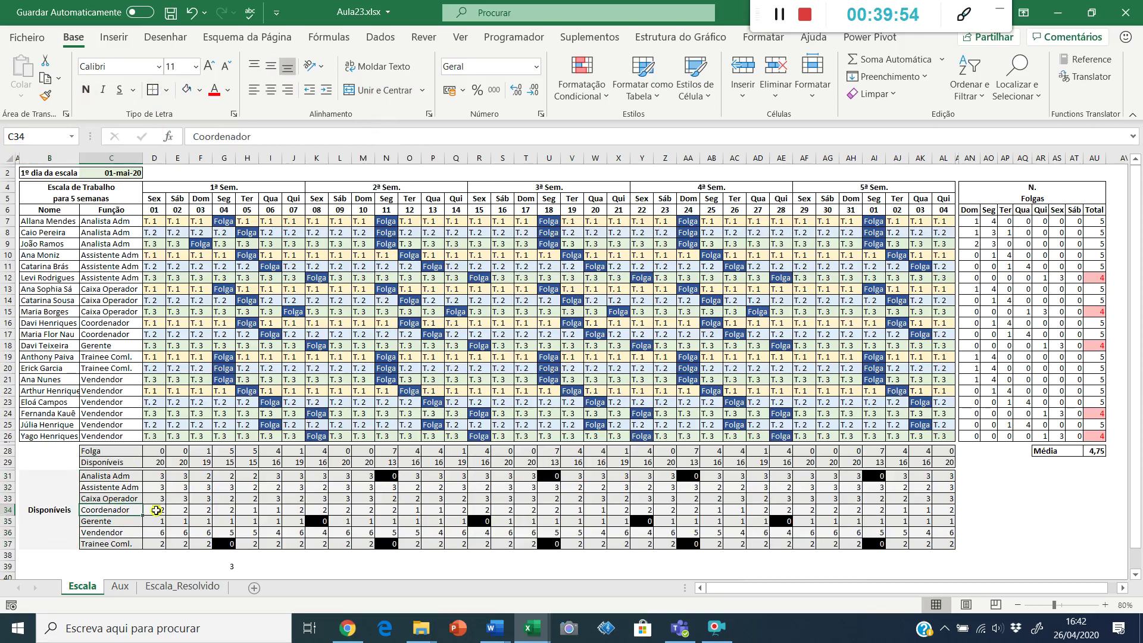
left_click(67, 485)
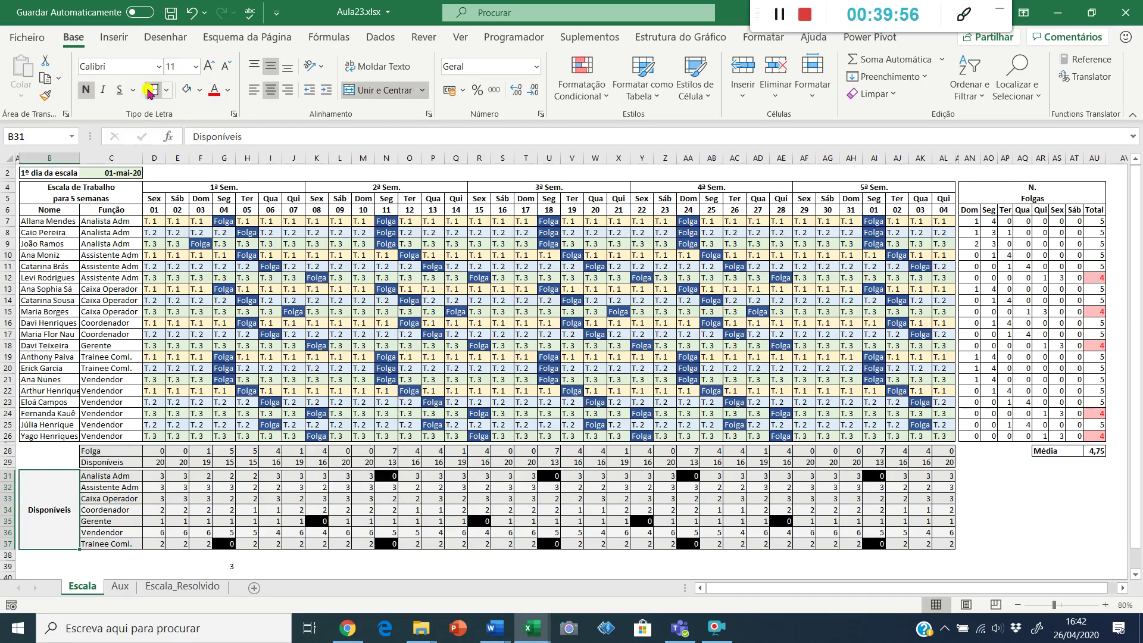
left_click(178, 476)
left_click(223, 417)
left_click(229, 387)
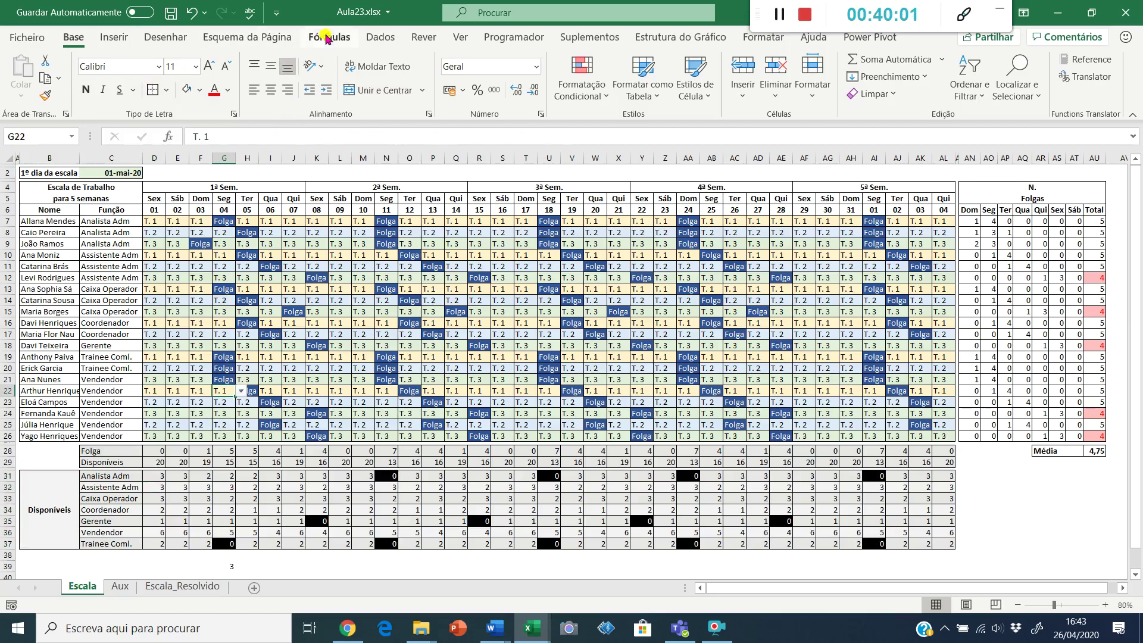
- Set the page to horizontal orientation, fitted to 1 page wide by 1 tall, and check the print preview
left_click(264, 39)
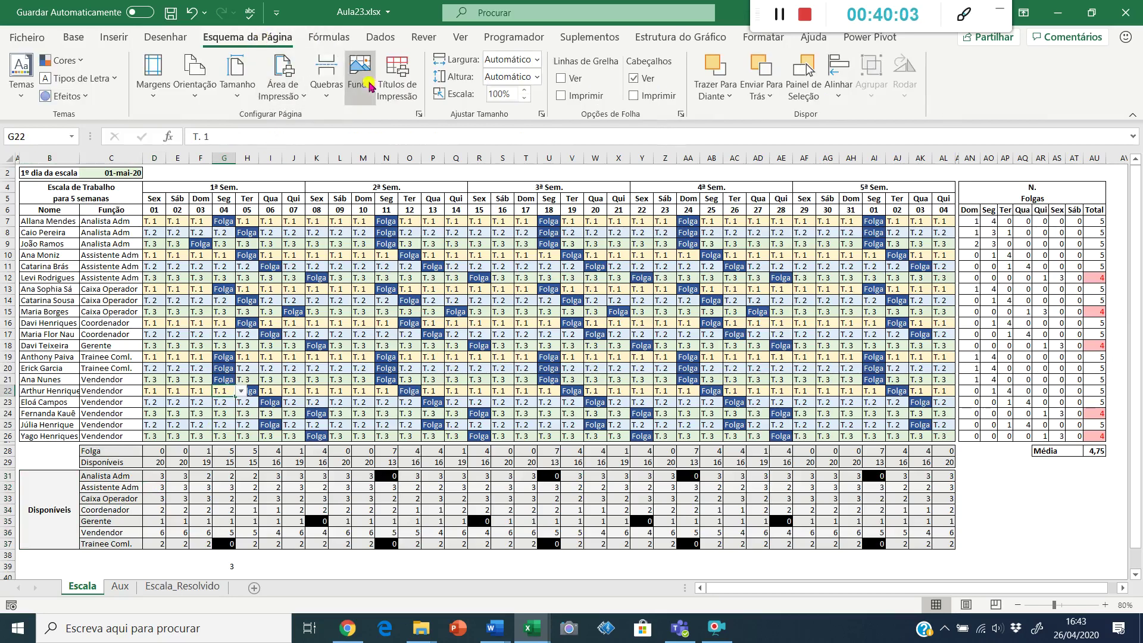
left_click(420, 114)
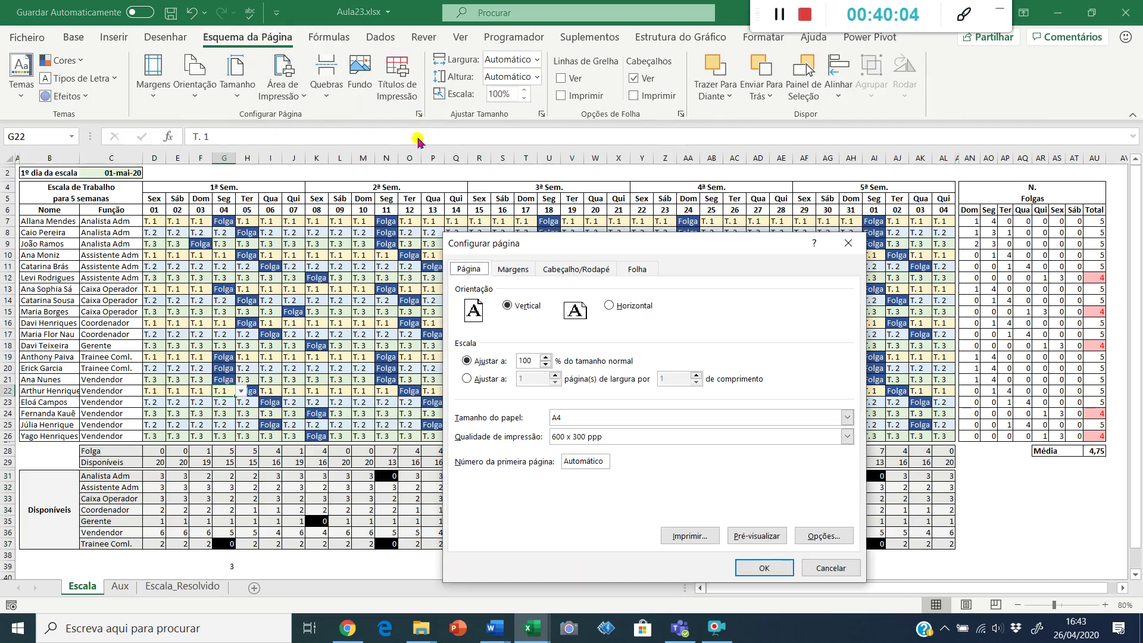
left_click(468, 378)
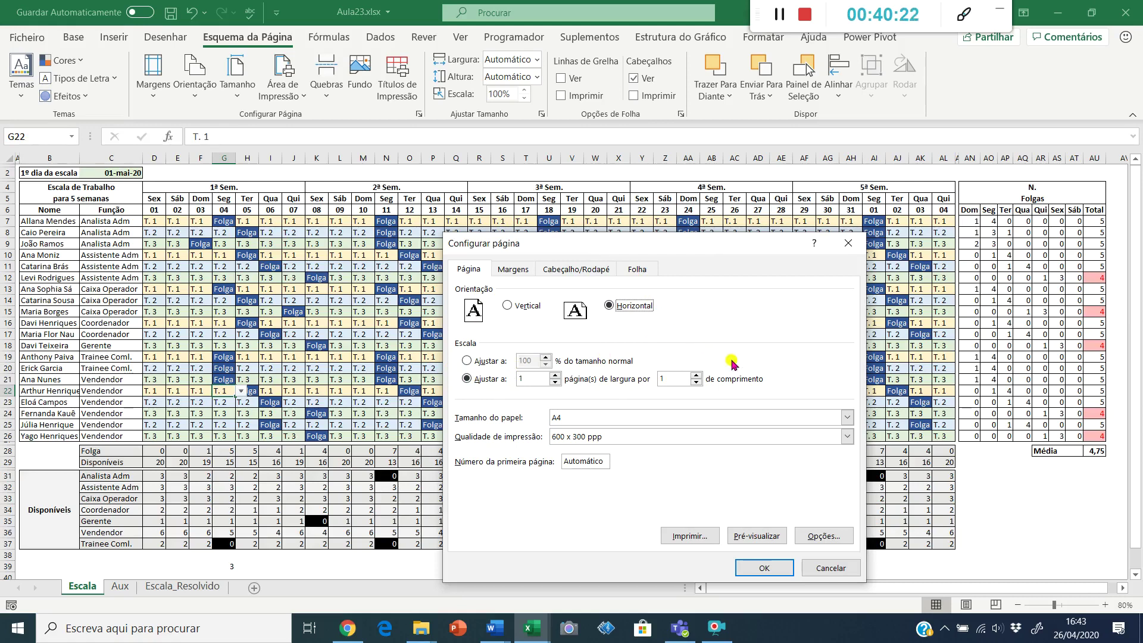
left_click(759, 568)
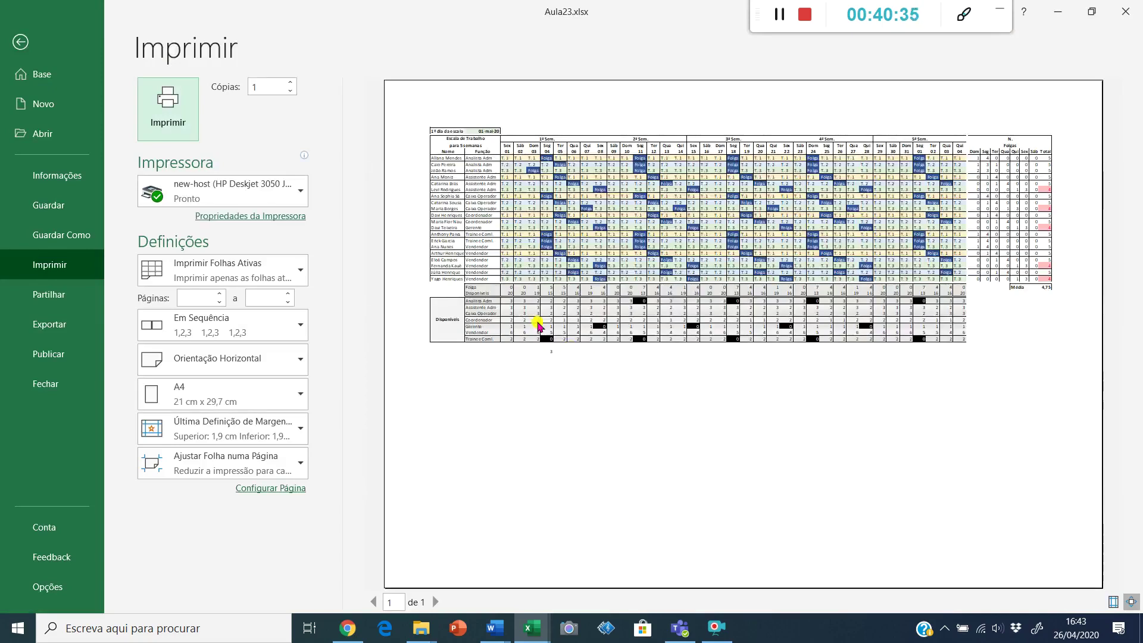
key("Escape")
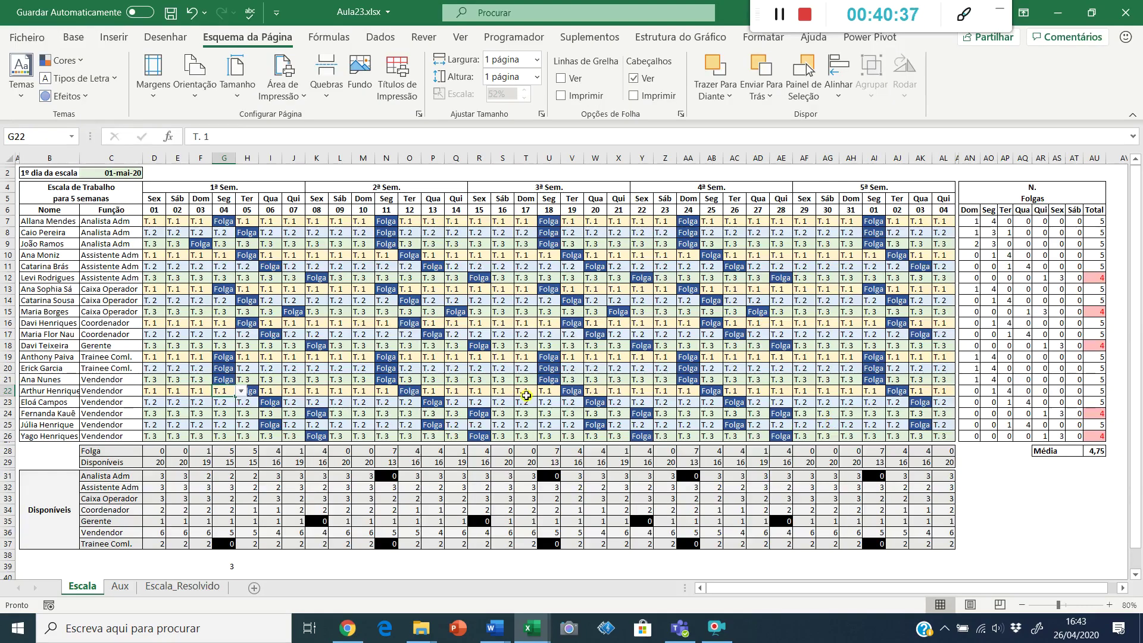
- Save the workbook
left_click(507, 381)
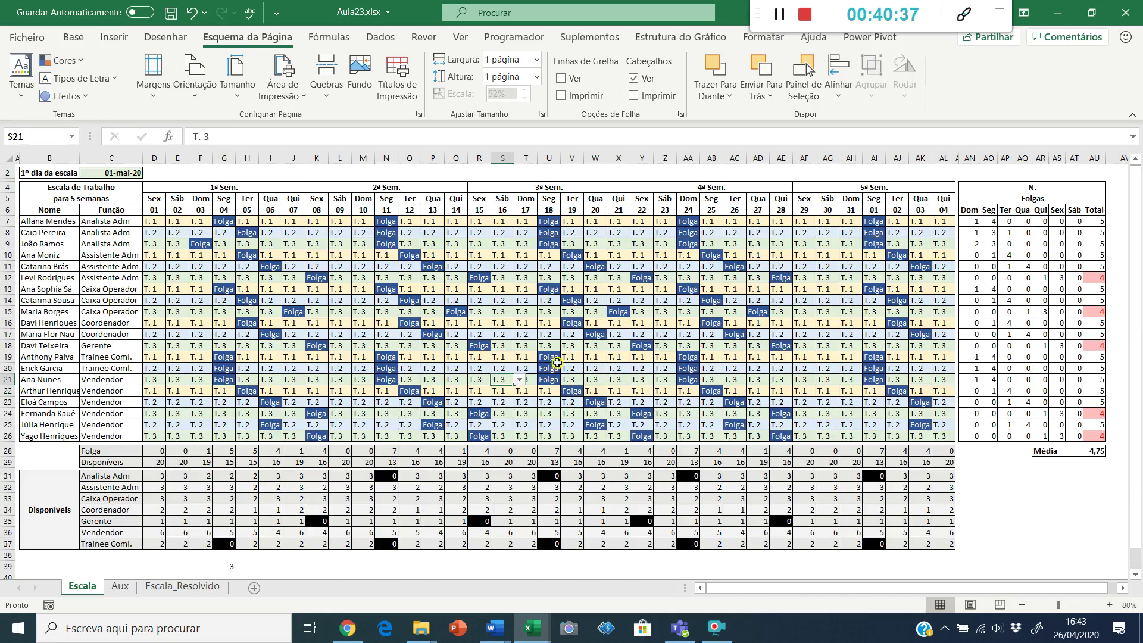
left_click(172, 17)
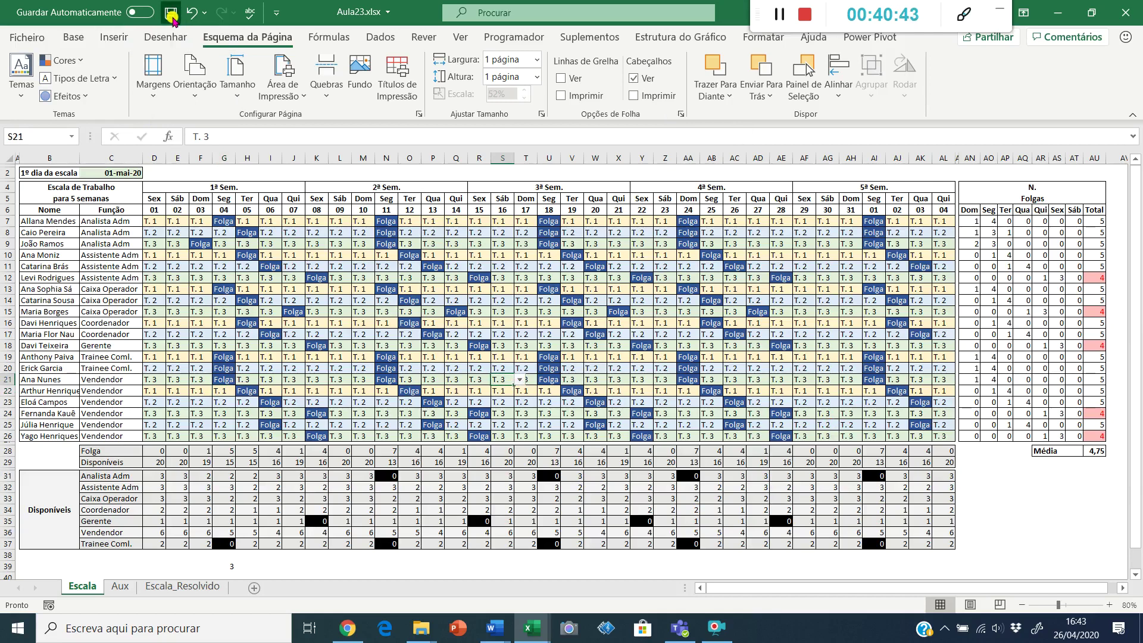
left_click(269, 356)
left_click(436, 281)
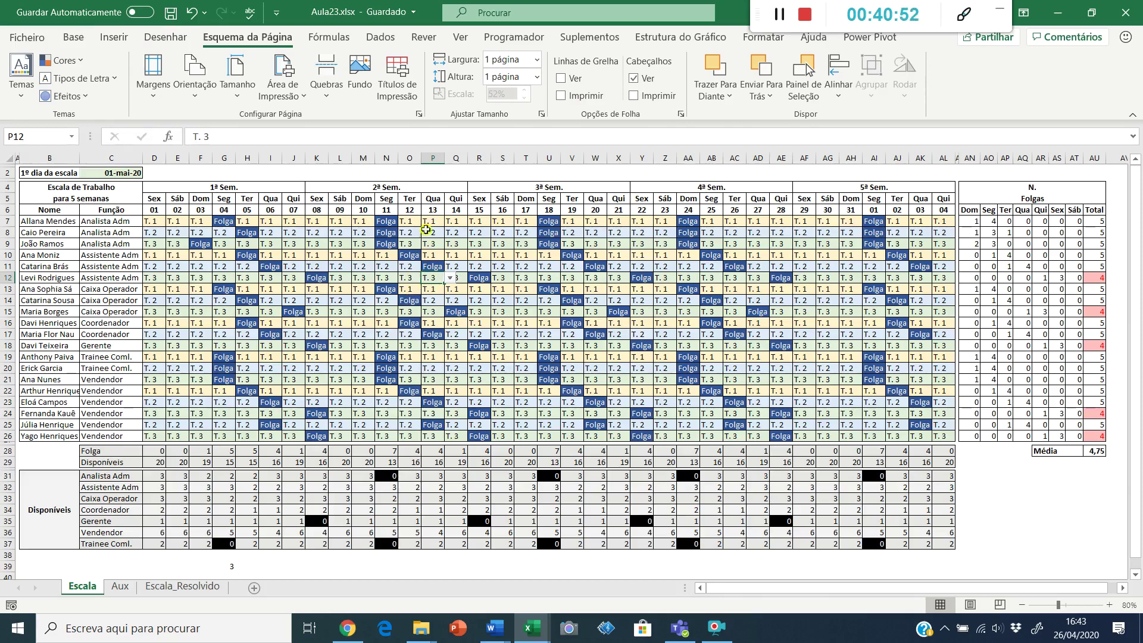
left_click(426, 200)
left_click(473, 208)
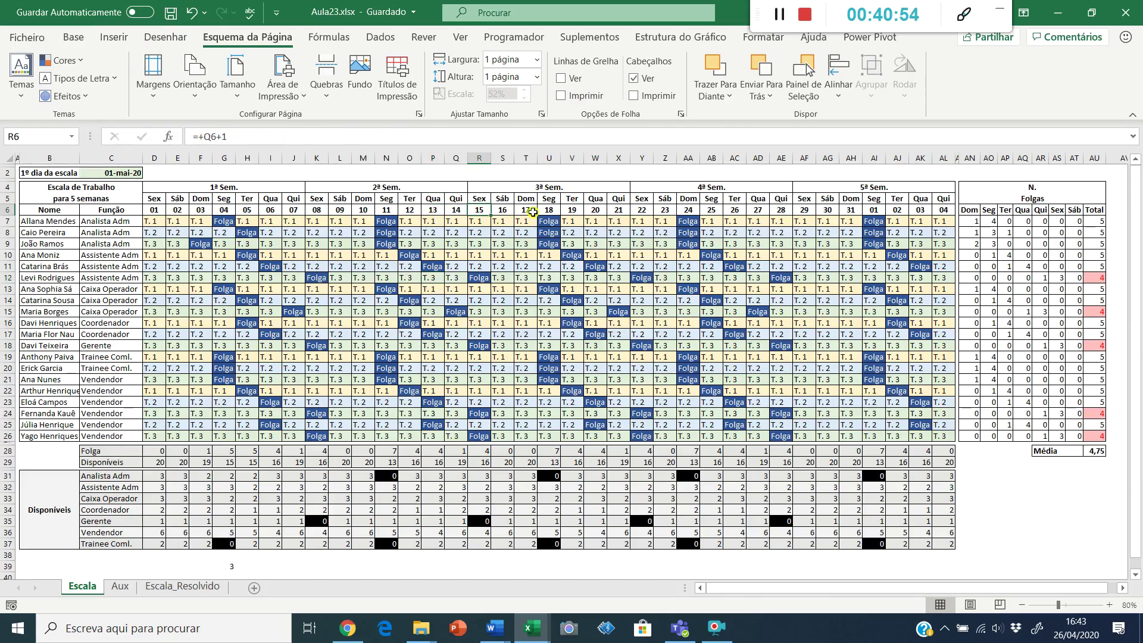
left_click(527, 211)
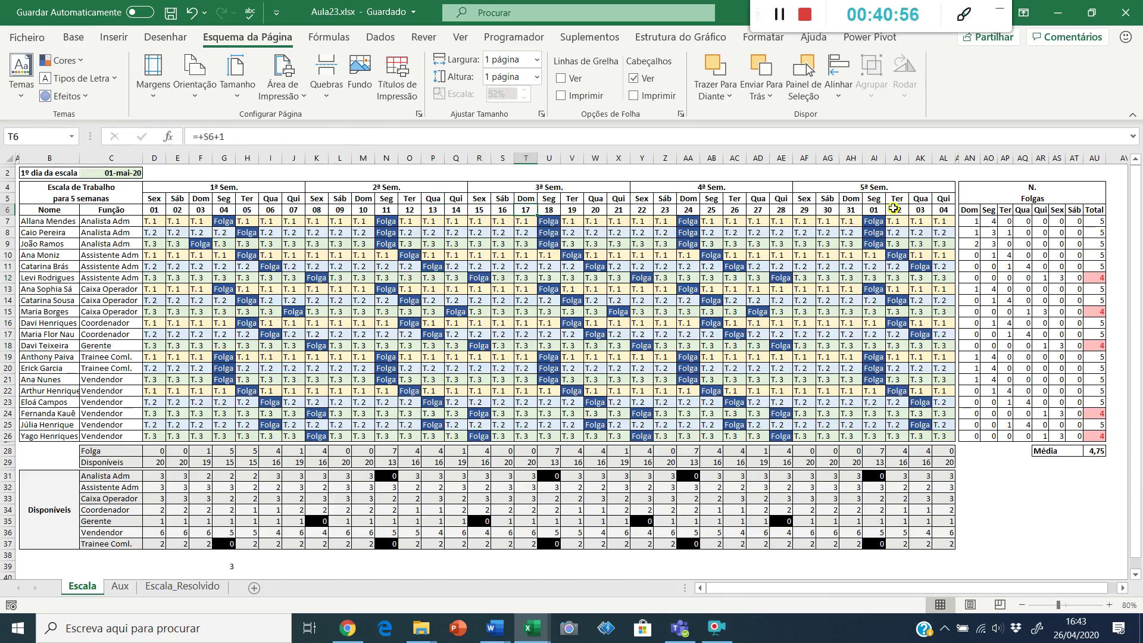